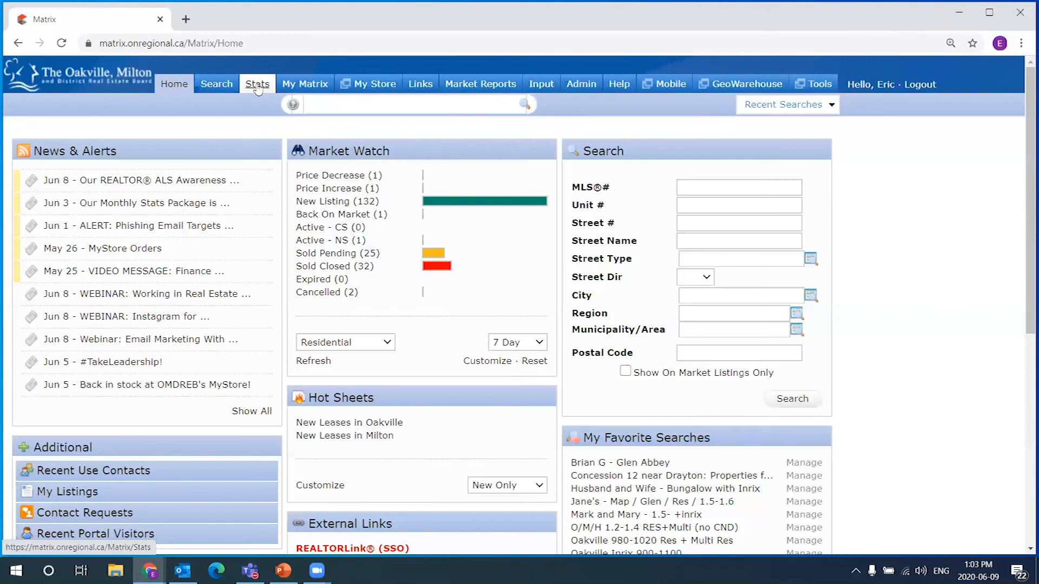
Open the Stats page and look over its presets and statistics search criteria
mouse_move(217, 85)
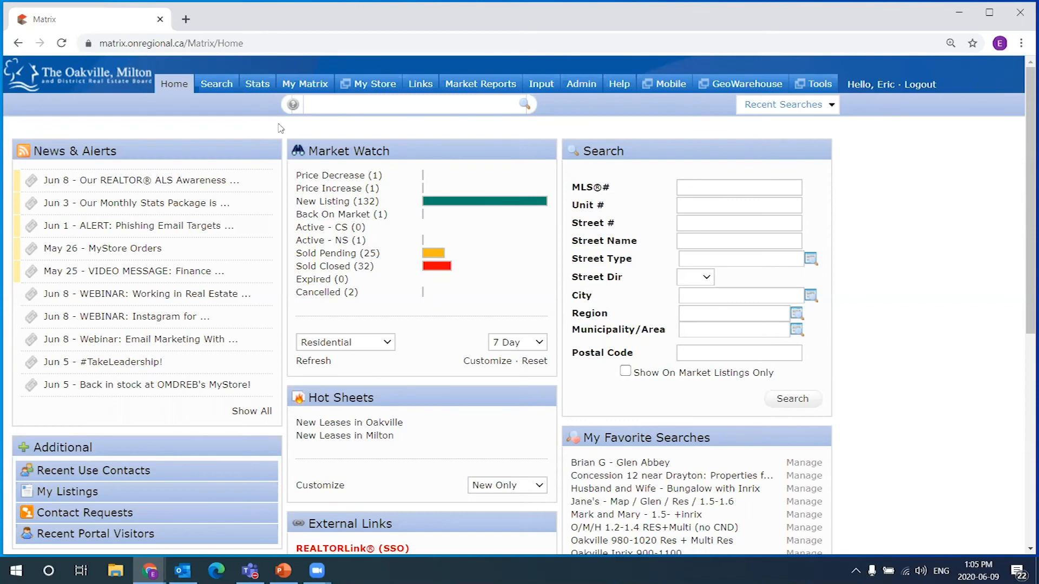
click(255, 87)
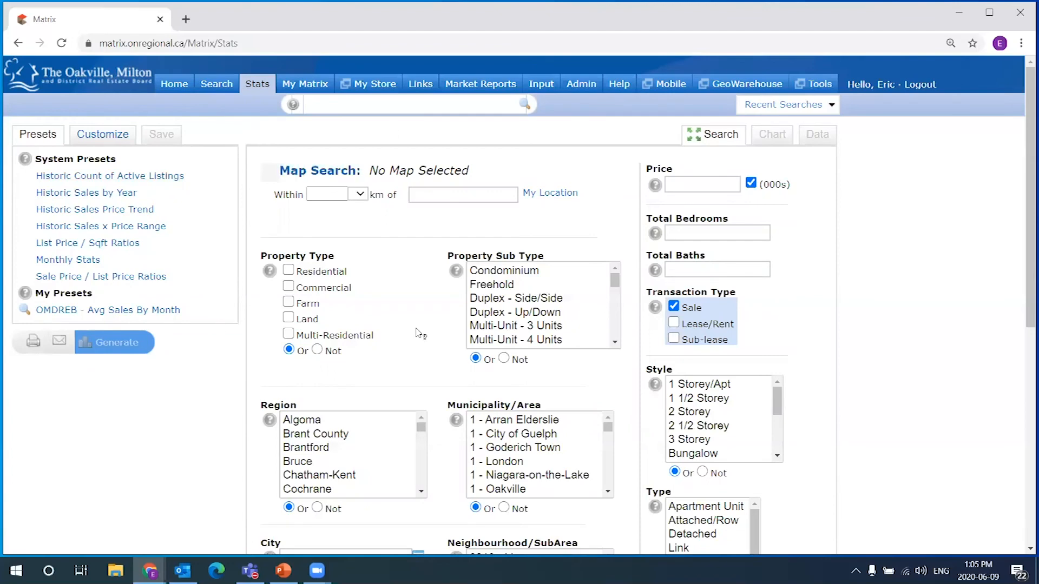
scroll(487, 433, down, 2)
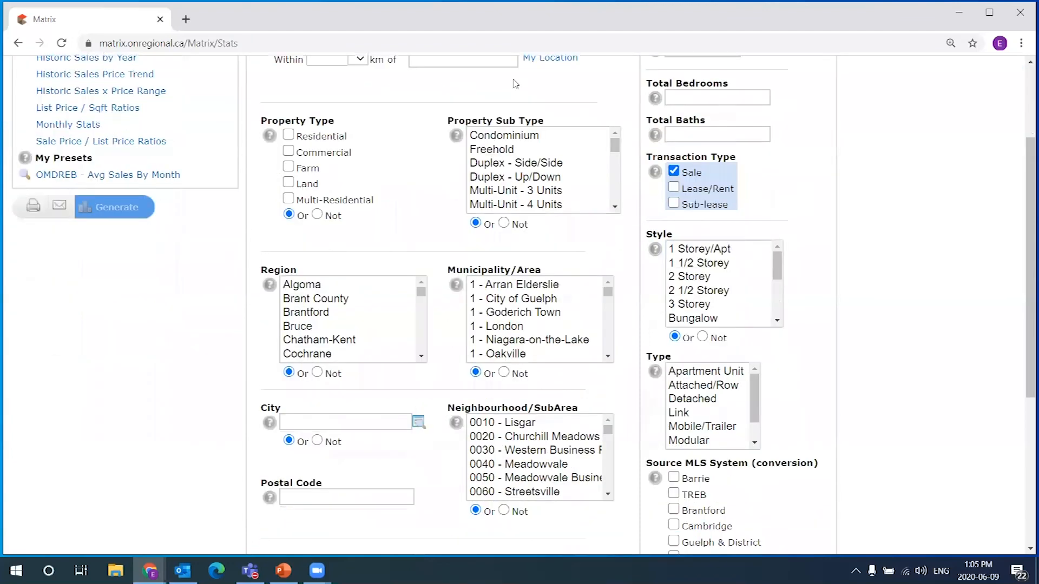
scroll(485, 431, up, 2)
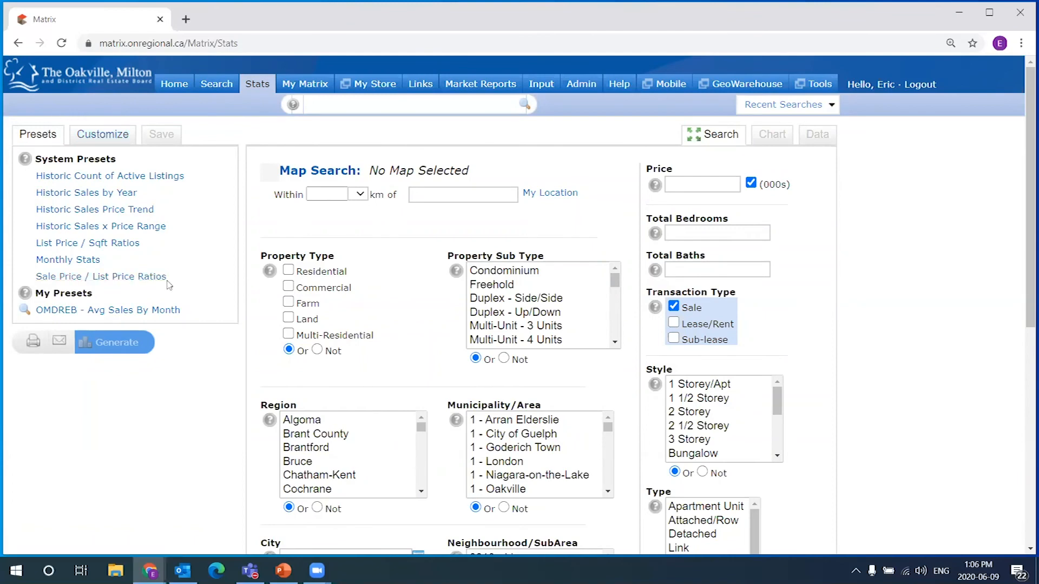
Show the Customize chart settings and bring up the Time Frame choices
click(106, 140)
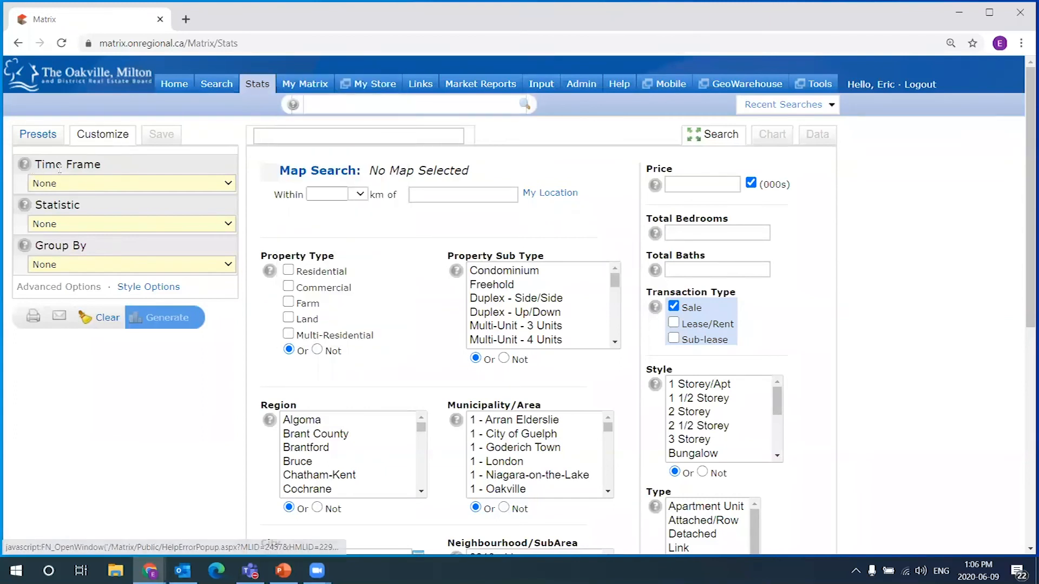
drag(34, 209, 108, 211)
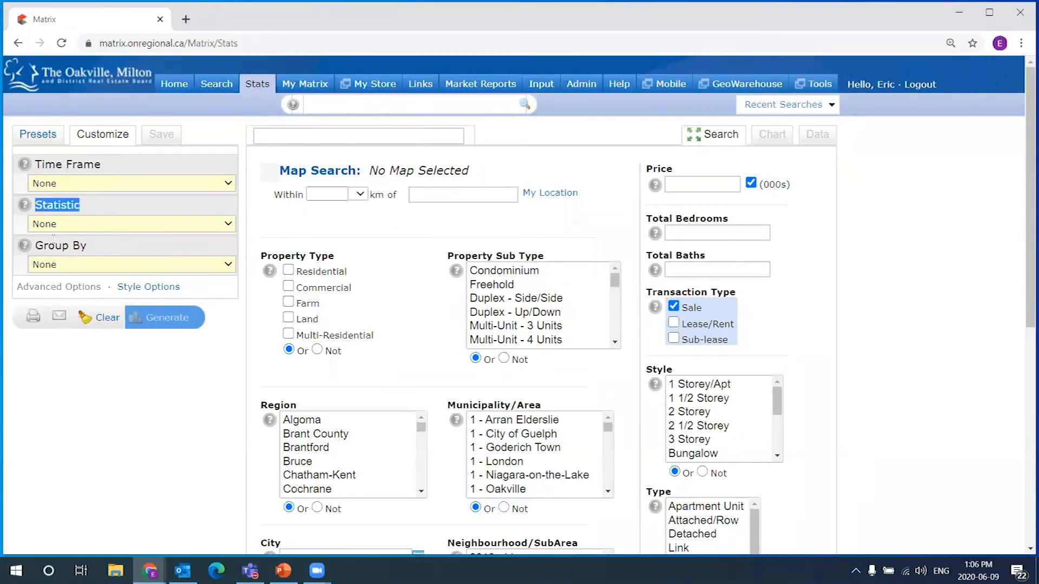
click(75, 246)
triple_click(76, 246)
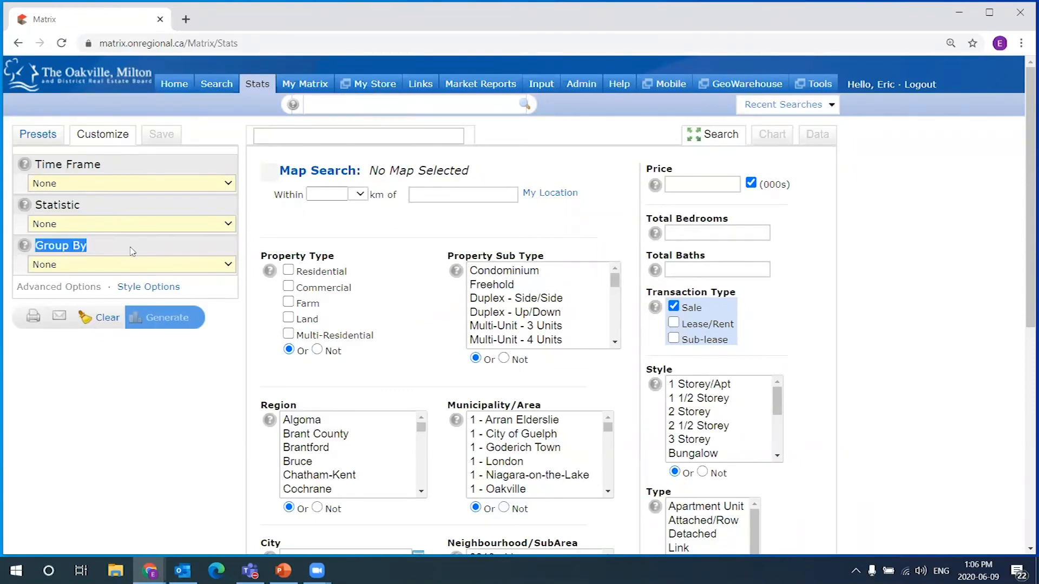
click(61, 185)
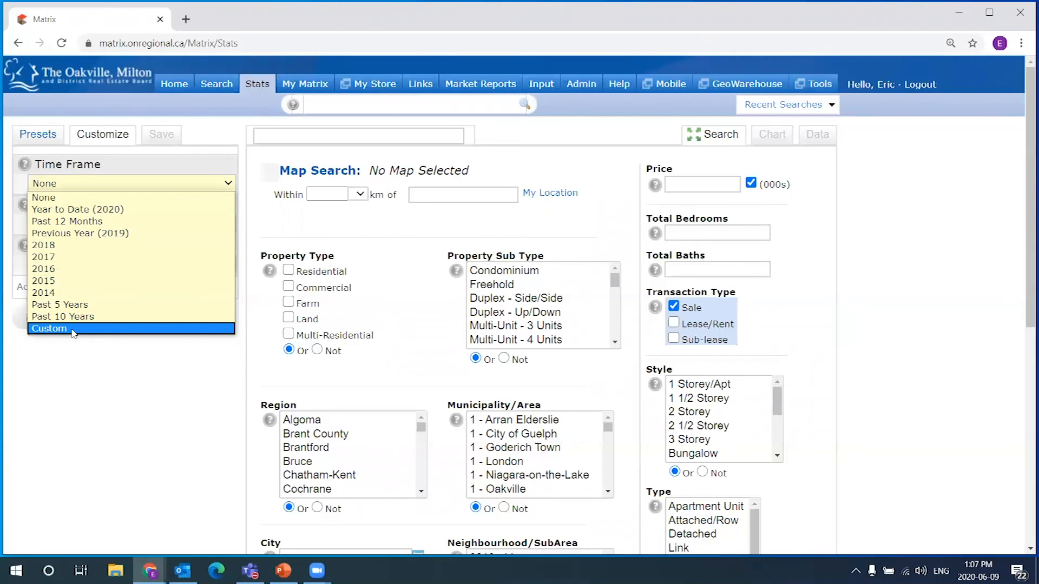
Choose Past 12 Months as the custom chart's time frame
click(75, 222)
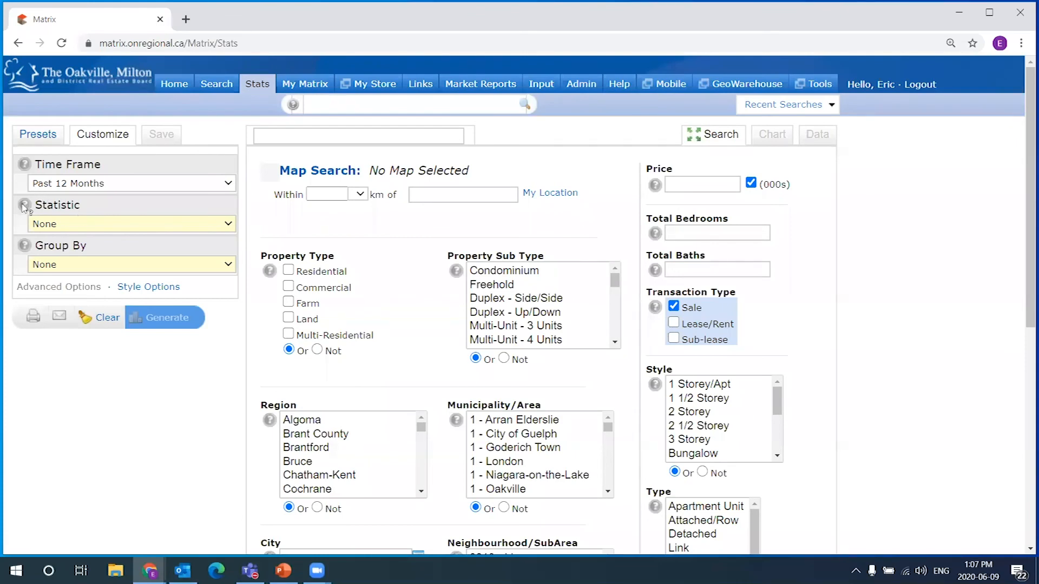
Pick Sale Price, Average as the statistic to chart
click(55, 226)
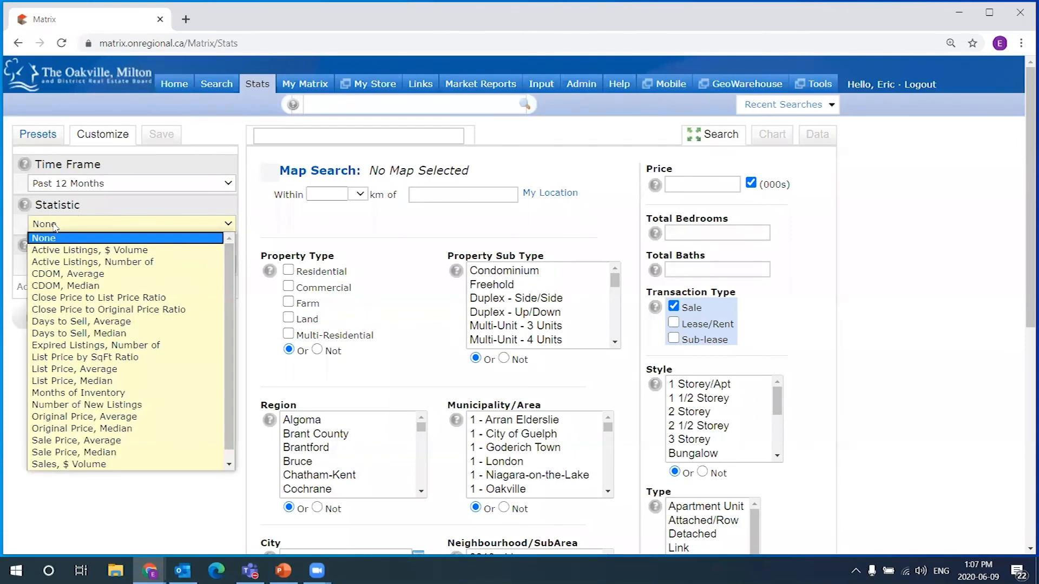
mouse_move(231, 259)
mouse_down()
mouse_move(234, 288)
mouse_move(237, 247)
mouse_move(245, 279)
mouse_move(247, 264)
mouse_up()
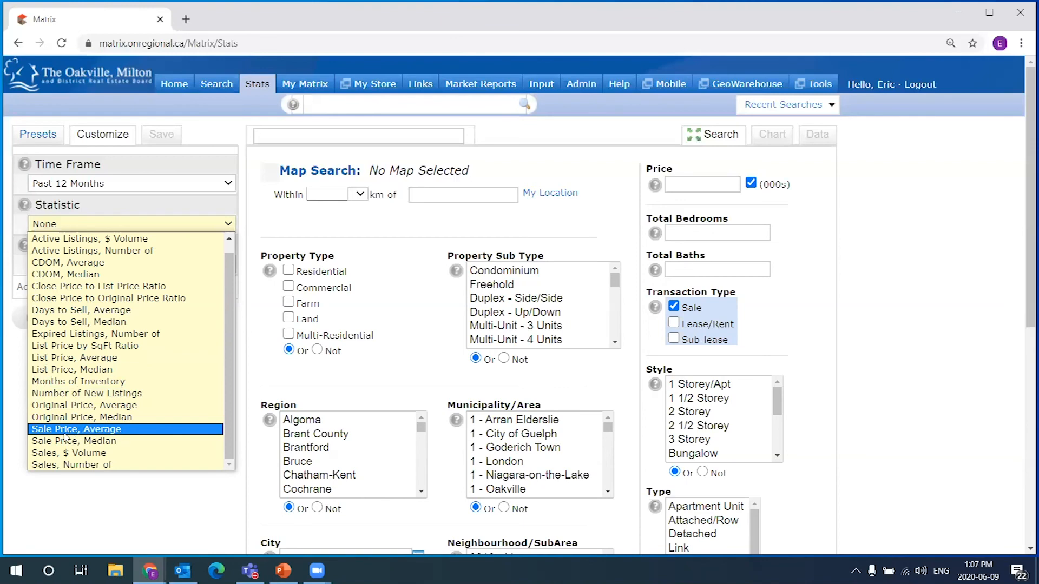
click(93, 431)
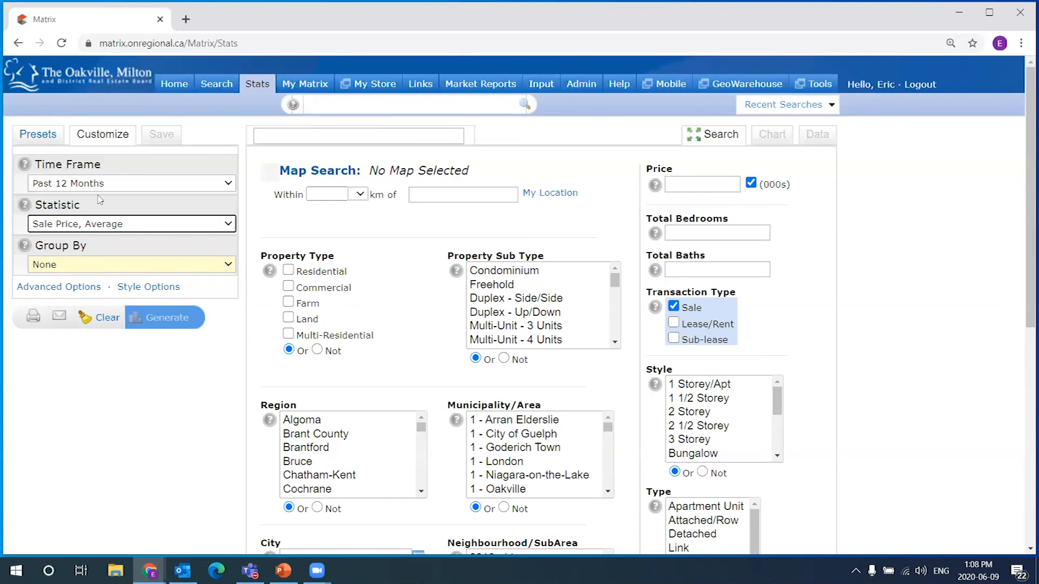
click(44, 230)
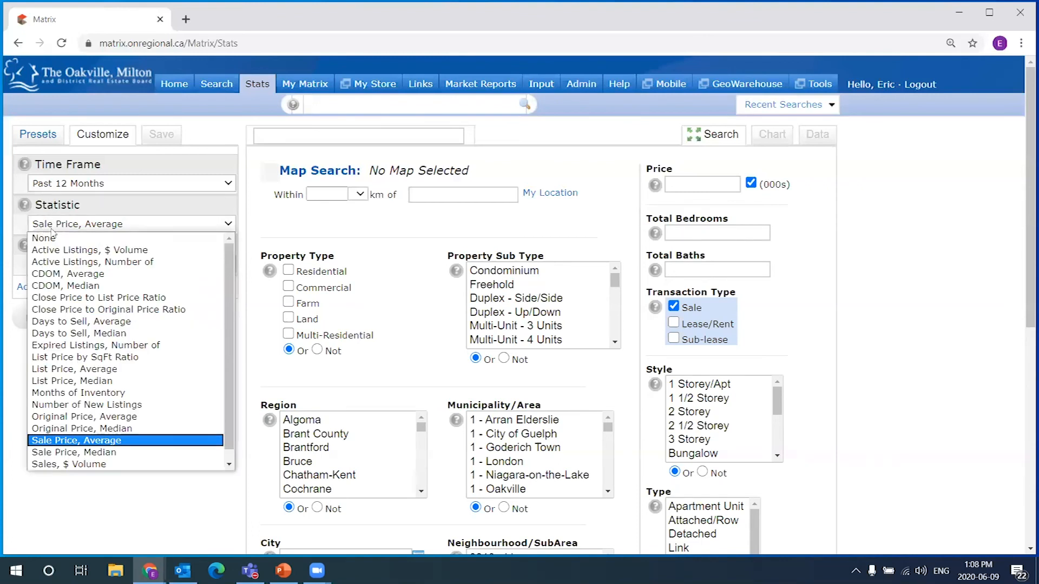
click(113, 442)
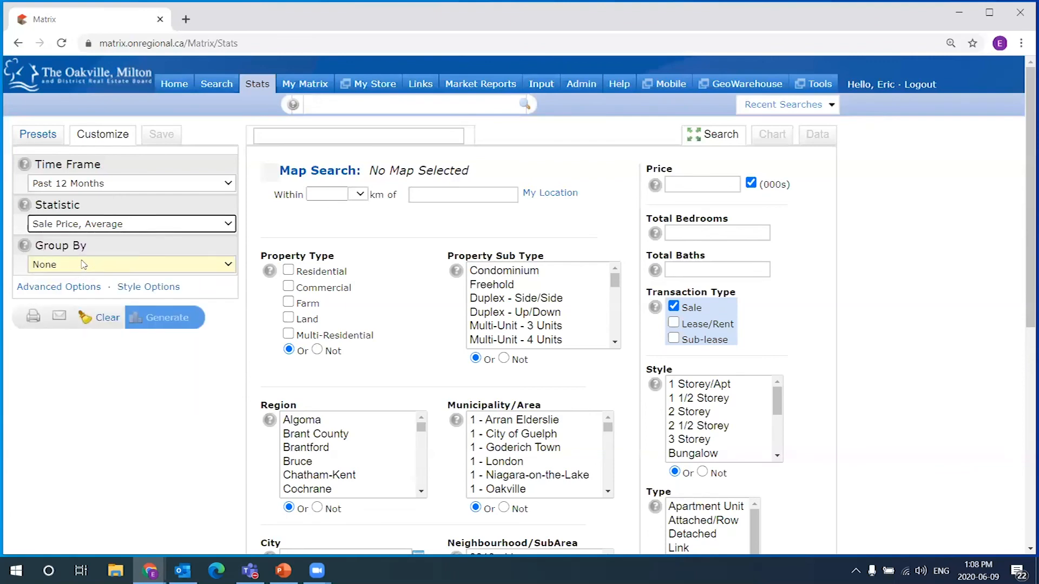
drag(35, 242, 95, 247)
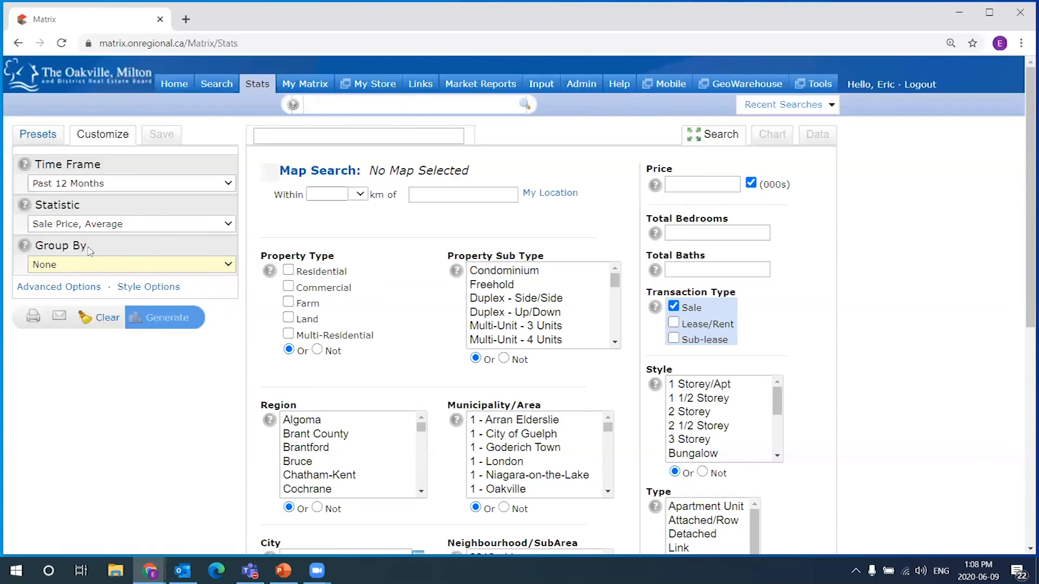
Group the average sale price by Month, keeping the Column chart type
click(81, 261)
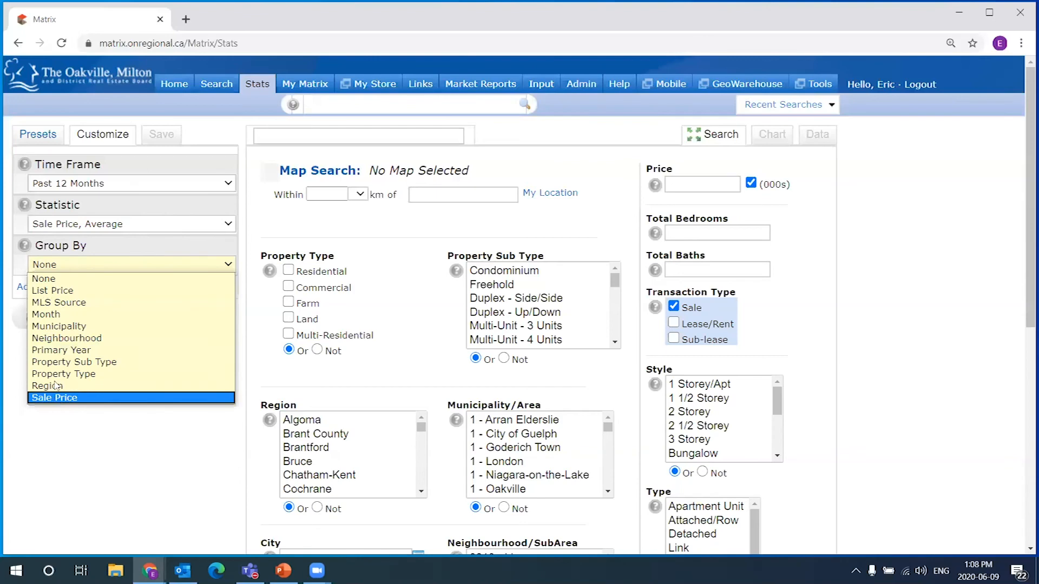
click(66, 258)
click(61, 266)
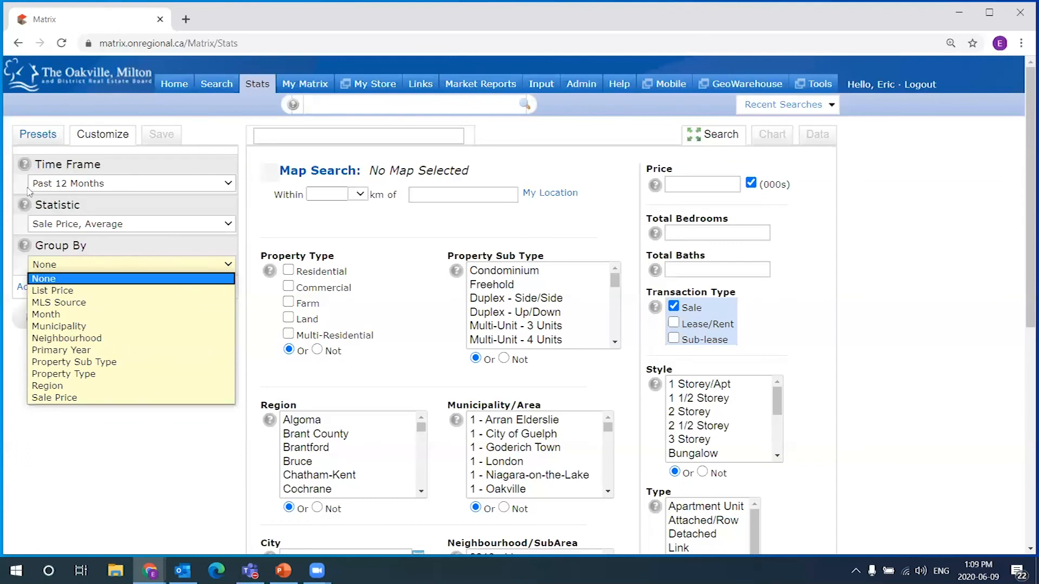
click(58, 316)
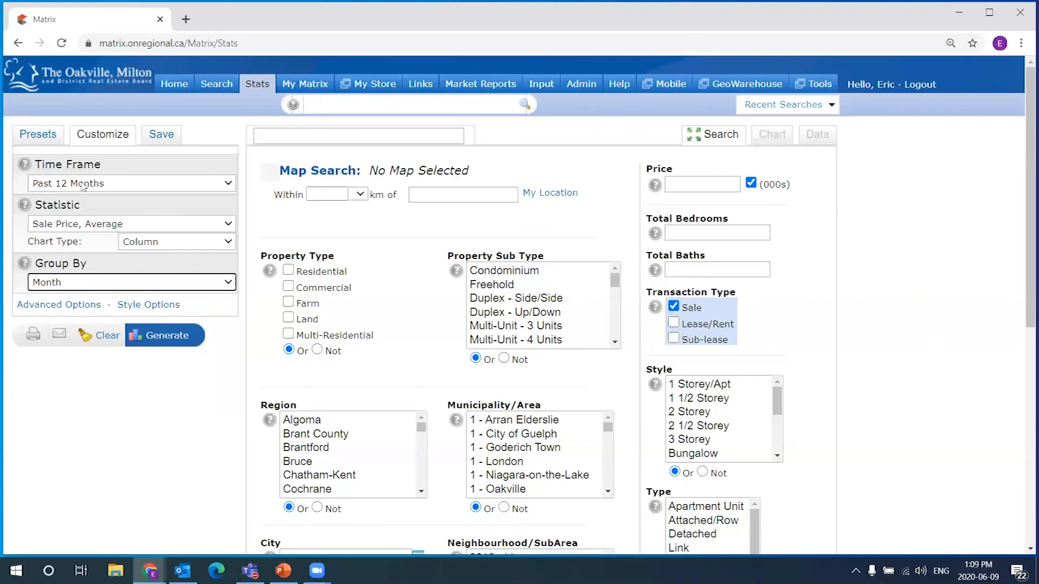
click(63, 164)
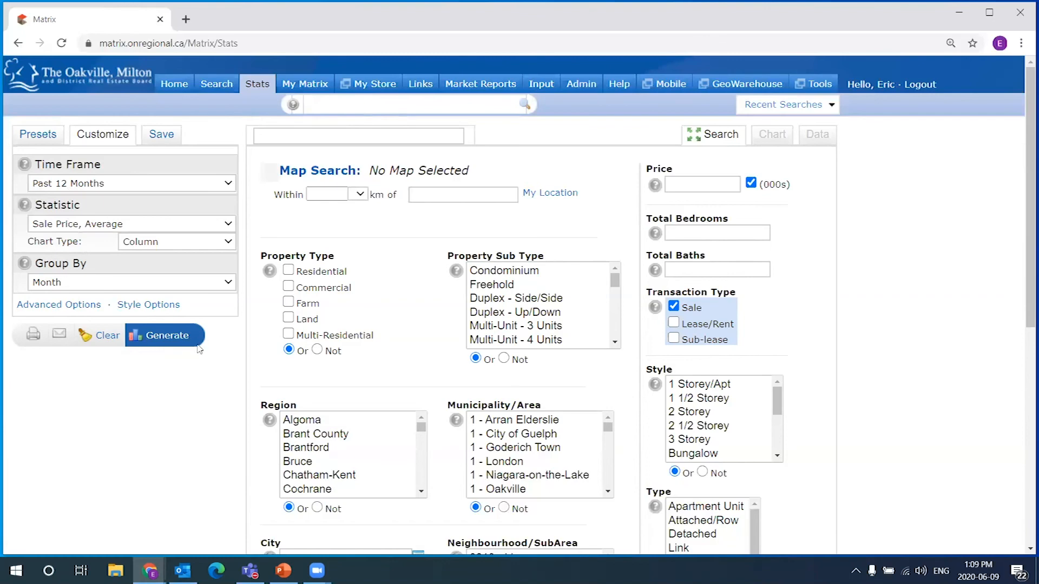
click(164, 338)
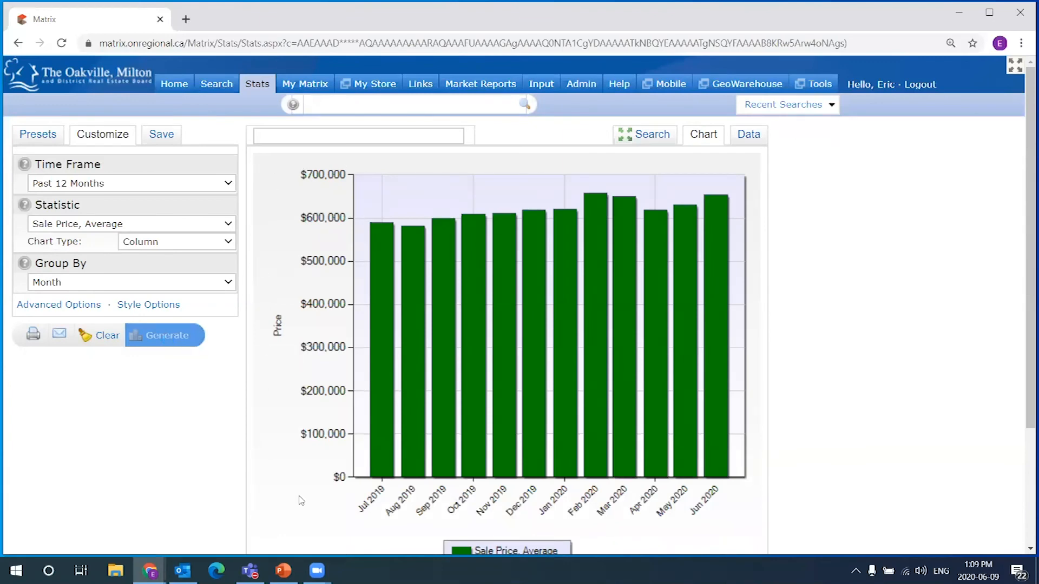
scroll(855, 341, down, 1)
scroll(856, 343, up, 1)
scroll(854, 342, down, 2)
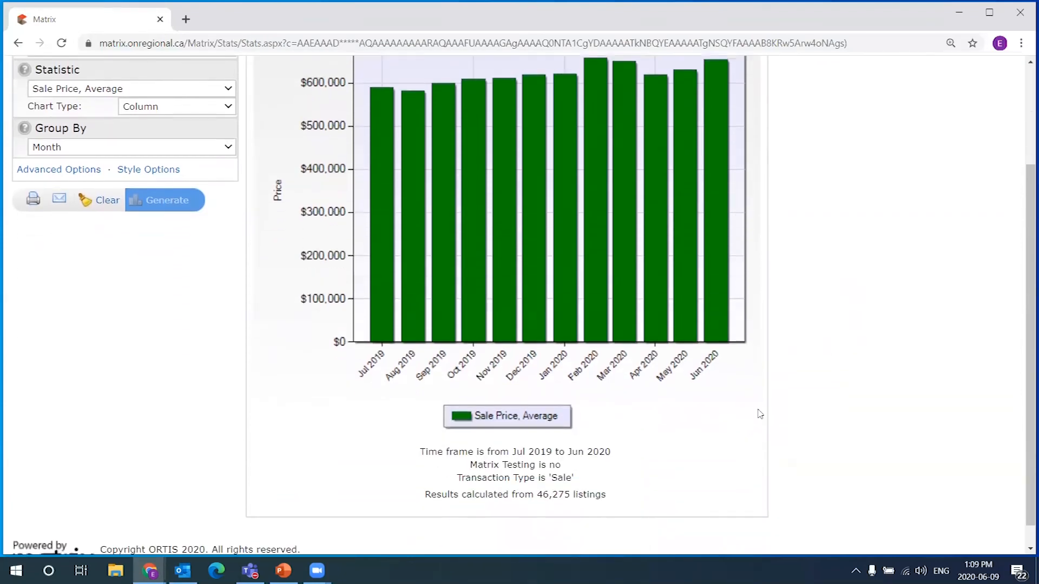
drag(611, 505, 392, 455)
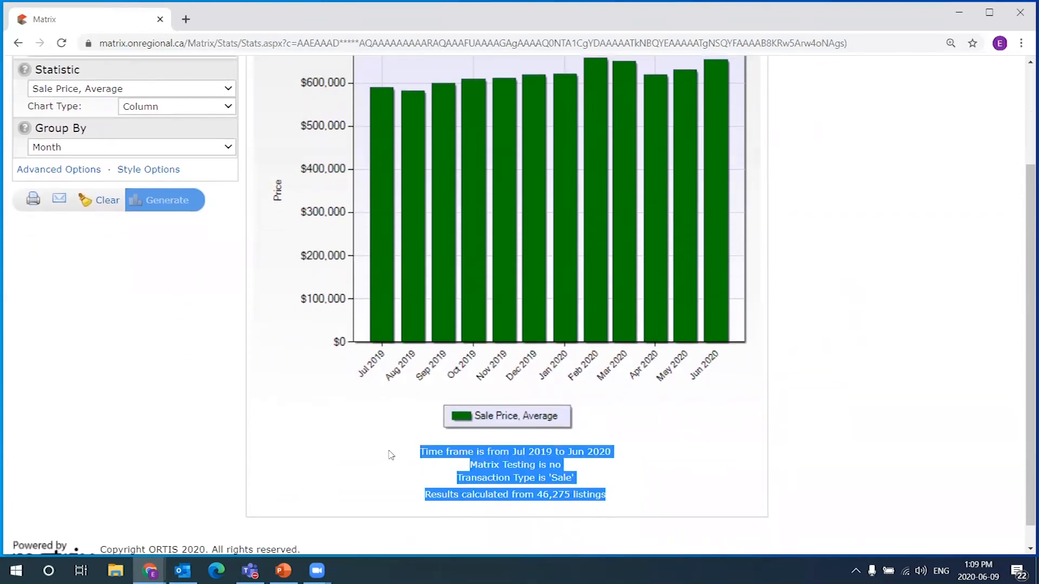
click(636, 491)
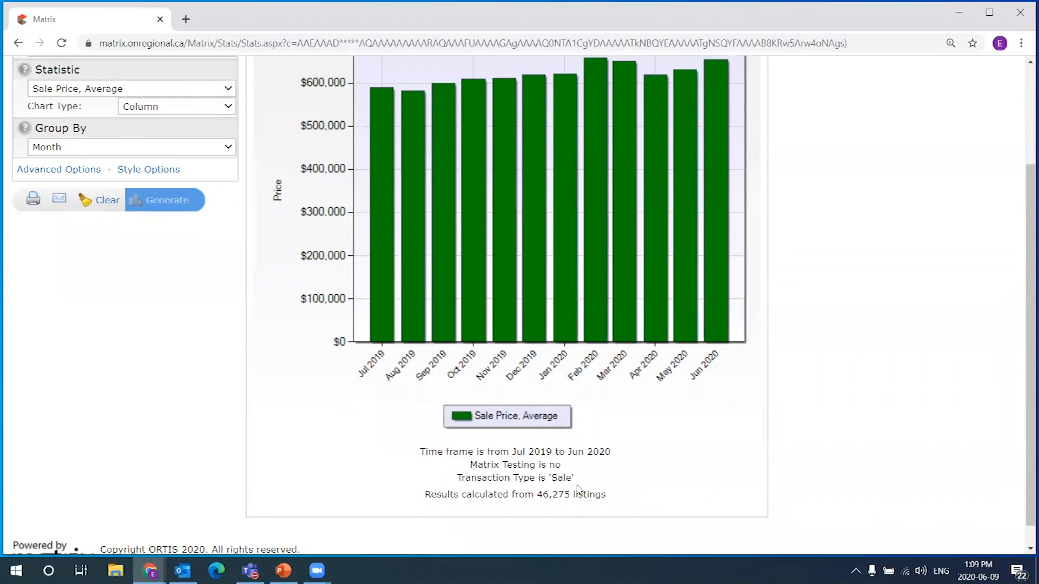
drag(512, 451, 550, 448)
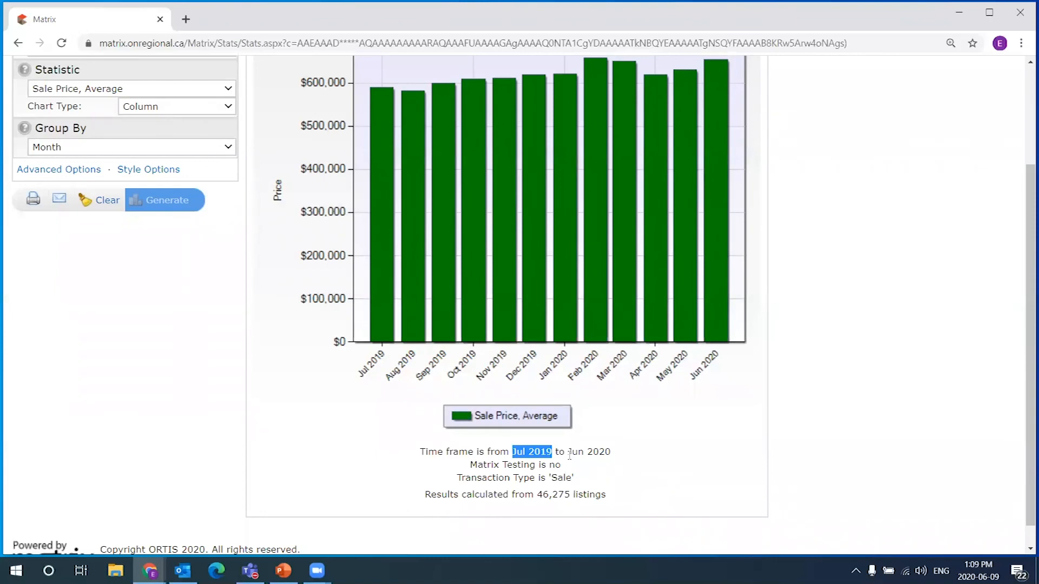
drag(569, 453, 620, 454)
click(646, 498)
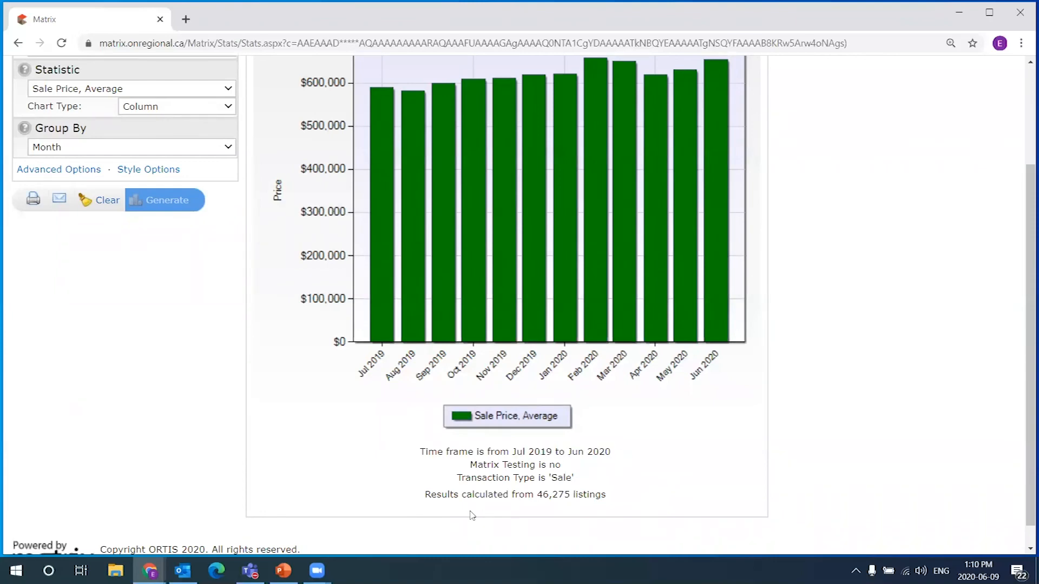
drag(424, 500, 622, 499)
click(538, 496)
right_click(570, 493)
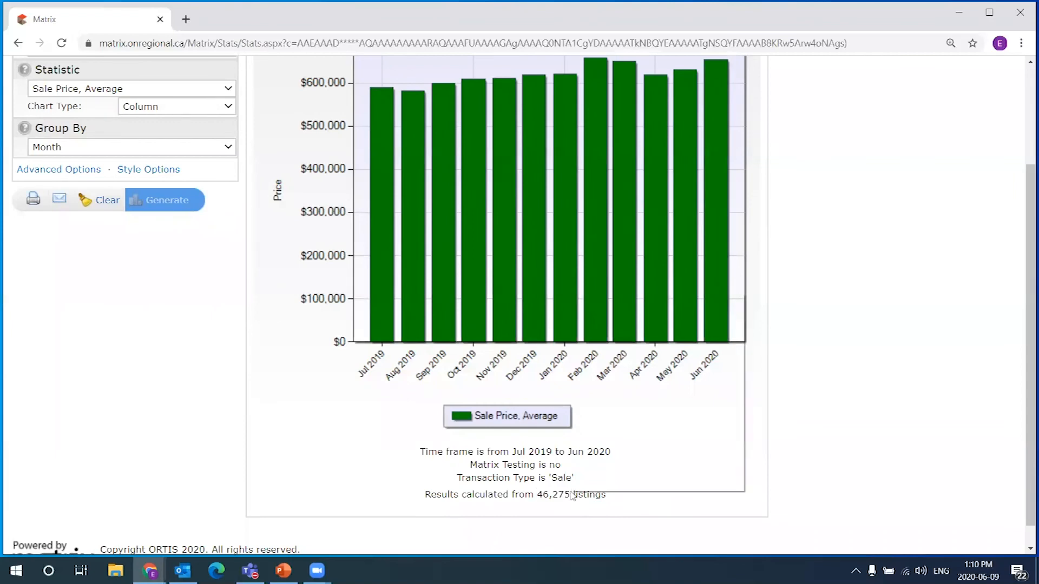
click(631, 509)
drag(569, 496, 539, 499)
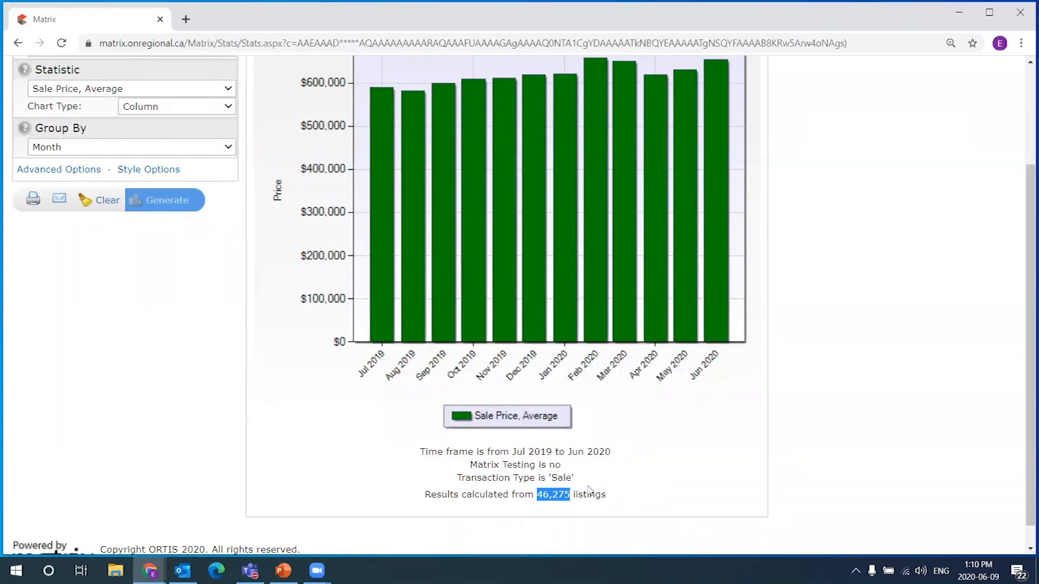
scroll(662, 455, up, 2)
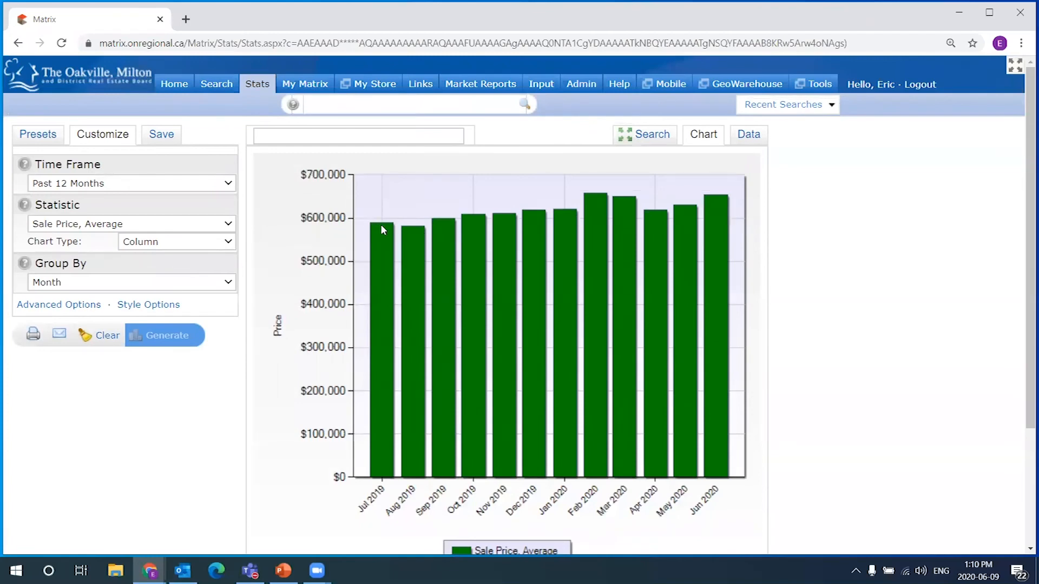
Check the Jul 2019 bar's value, then return to the search criteria form
mouse_move(382, 227)
scroll(844, 395, down, 2)
scroll(833, 439, up, 2)
click(652, 134)
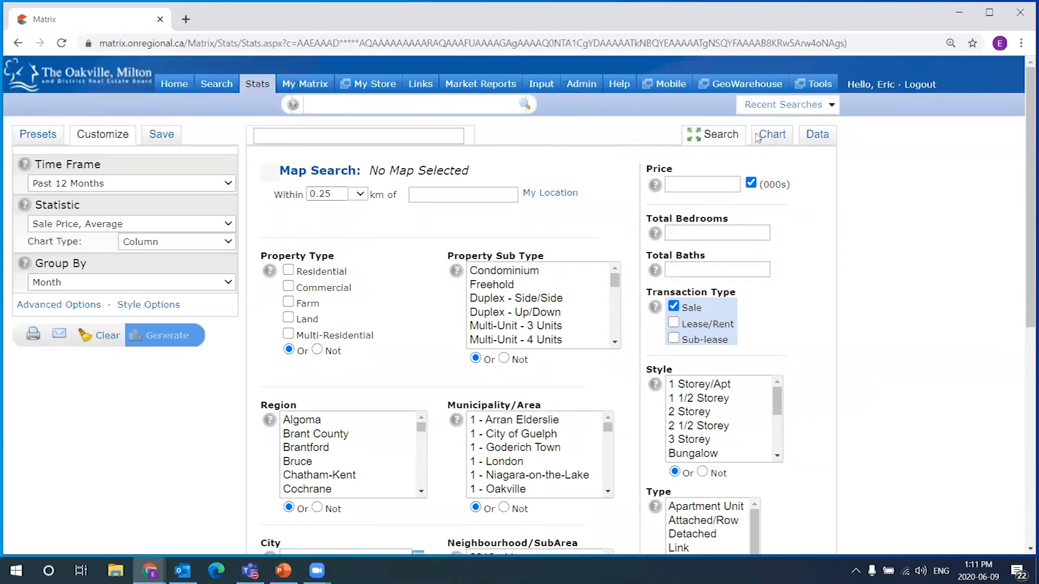
click(818, 134)
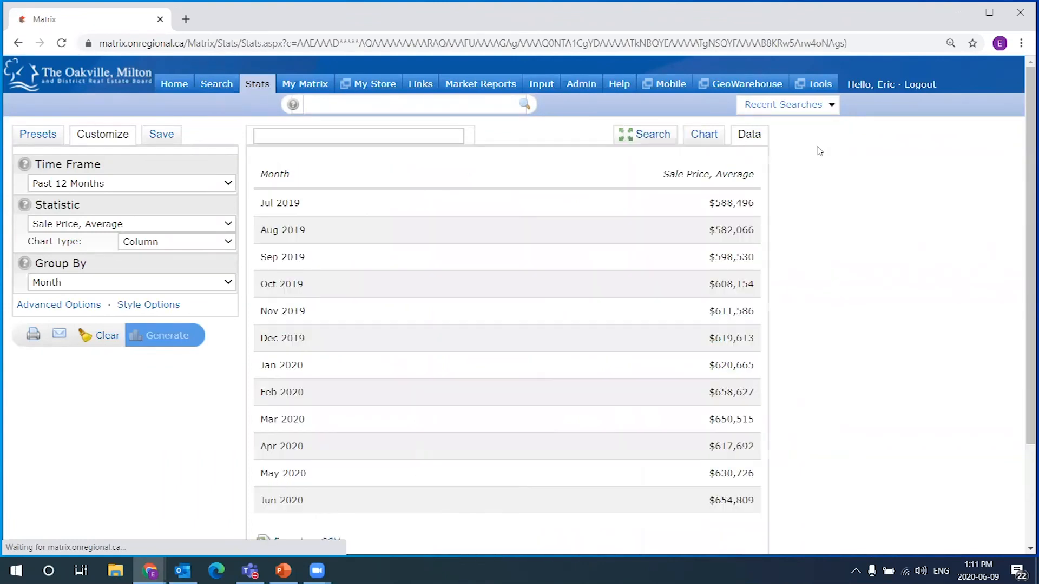
scroll(837, 192, down, 1)
scroll(830, 232, up, 1)
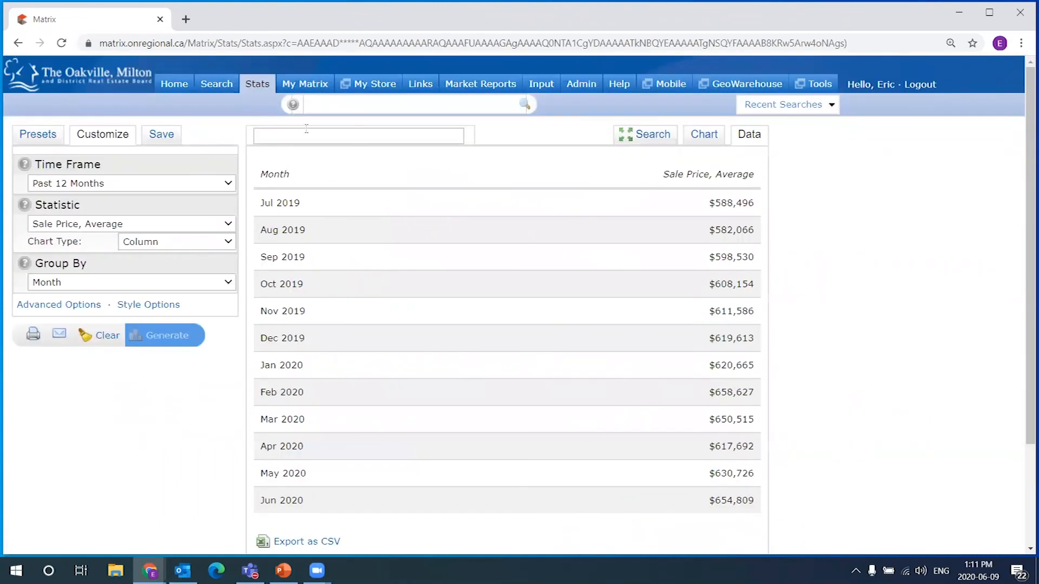
drag(259, 206, 353, 215)
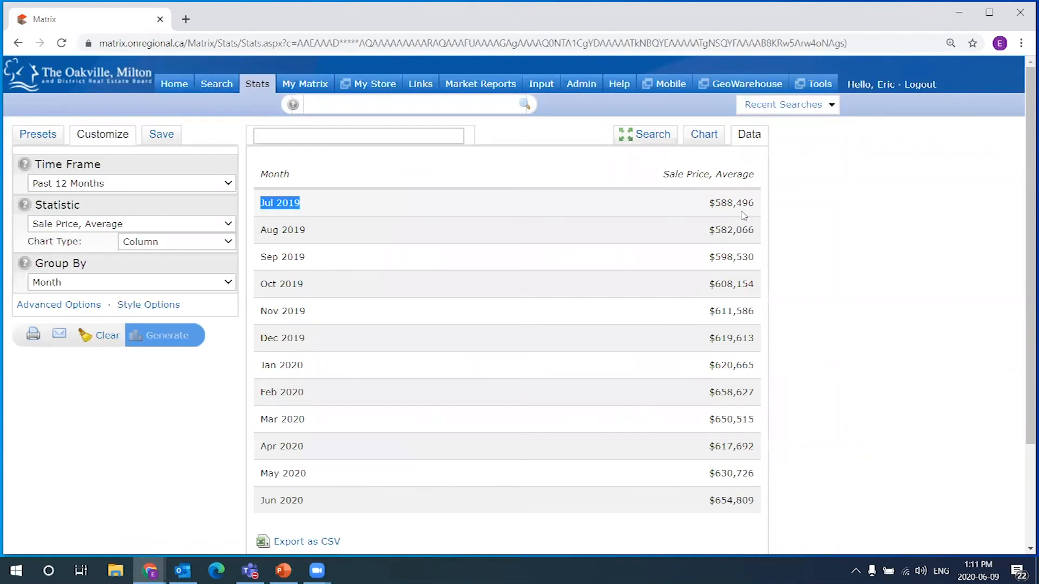
drag(743, 215, 756, 214)
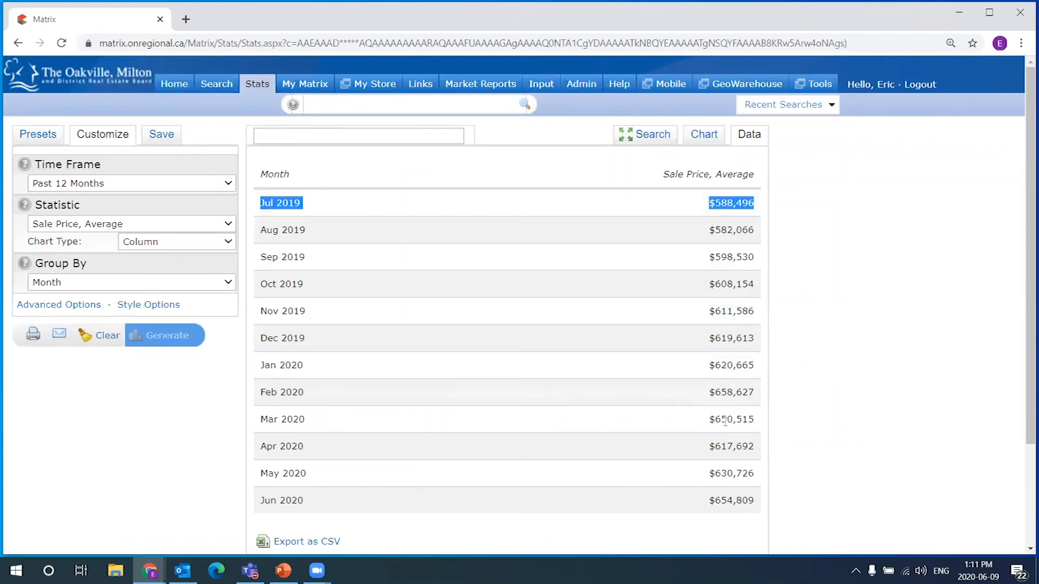
drag(716, 201, 733, 200)
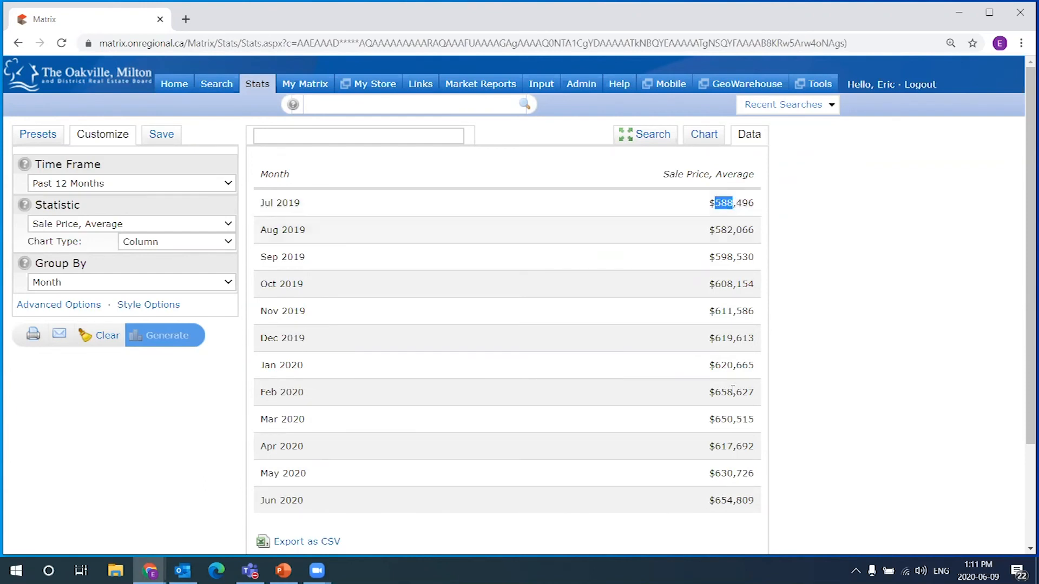
drag(715, 501, 734, 501)
click(813, 358)
scroll(809, 365, down, 3)
drag(546, 472, 569, 471)
click(1007, 450)
scroll(915, 409, up, 2)
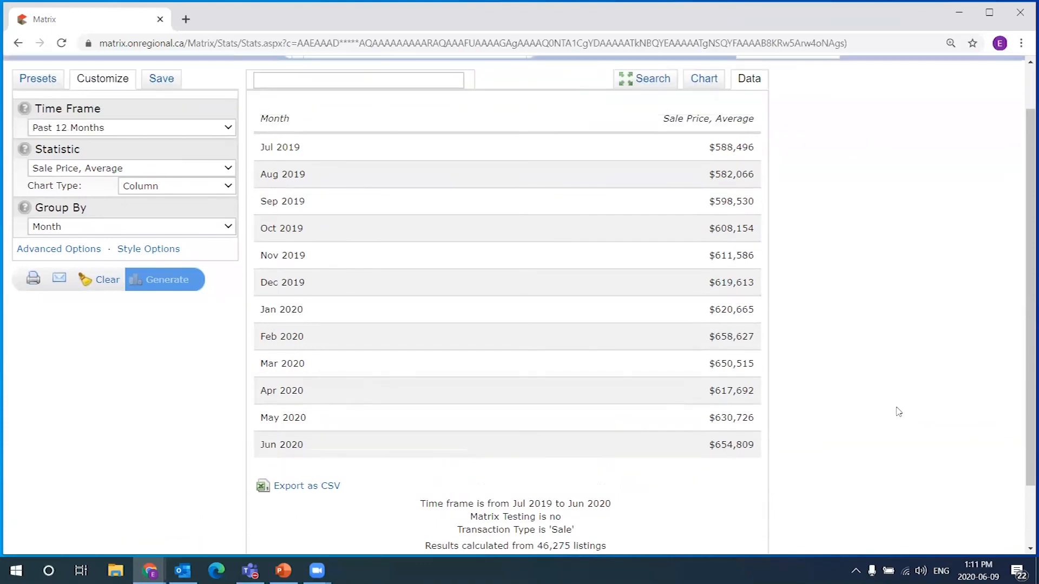
scroll(898, 411, up, 2)
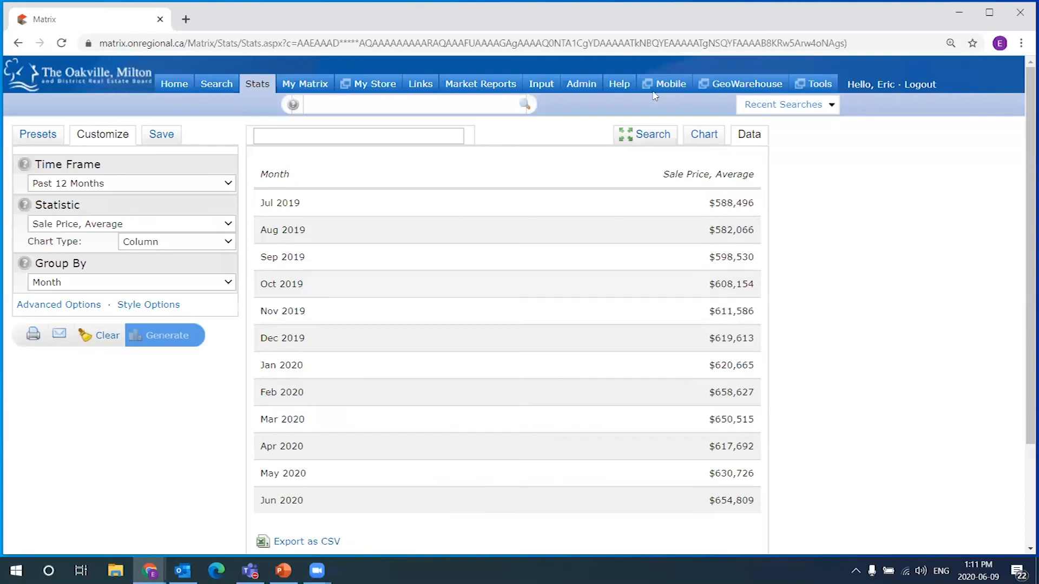
scroll(401, 216, down, 2)
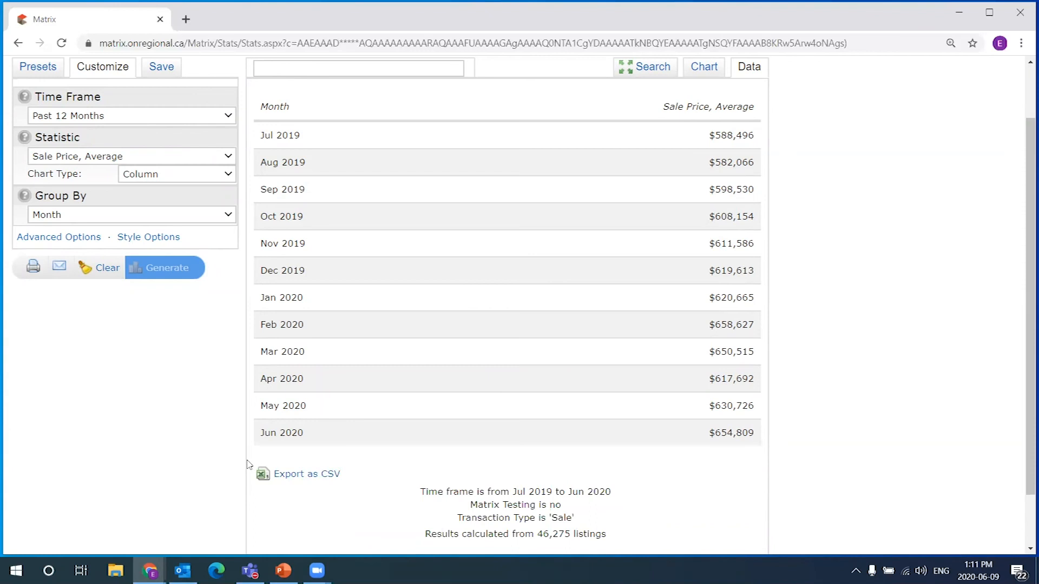
Export the monthly data as statistics (1).csv and open it in Excel
click(312, 482)
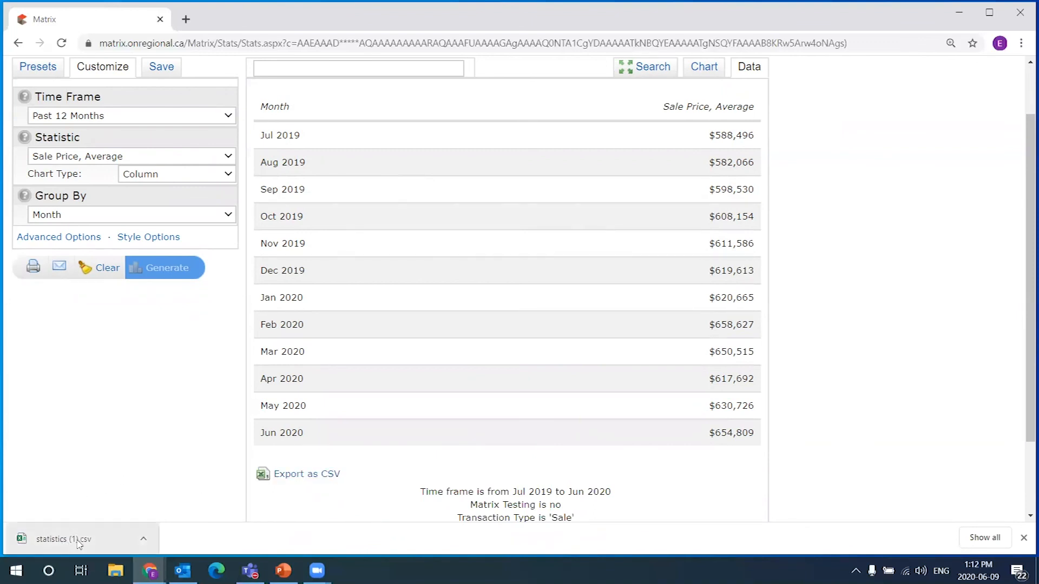
click(75, 541)
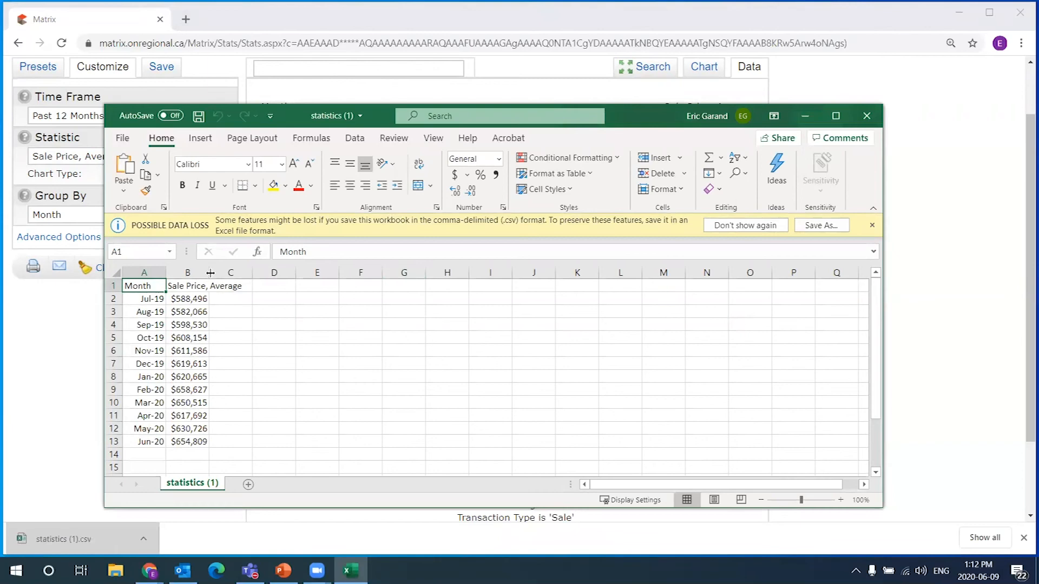
Widen columns A and B so the months and prices fit
drag(165, 272, 273, 269)
scroll(320, 339, down, 1)
scroll(343, 332, up, 1)
drag(265, 442, 139, 298)
Make the header row bold and centred
click(140, 299)
click(114, 286)
click(183, 185)
click(383, 377)
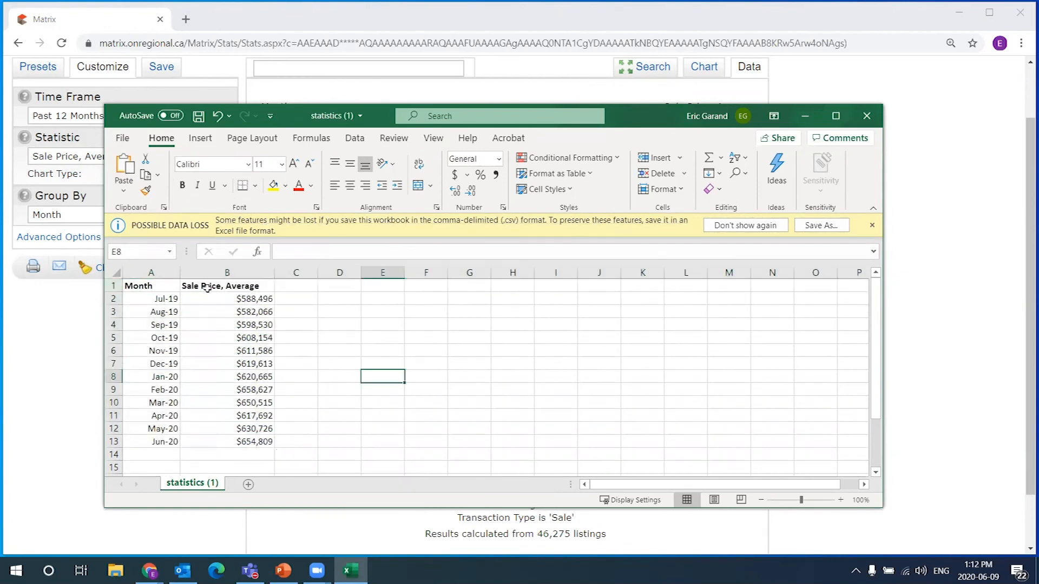
click(114, 286)
click(352, 186)
click(382, 389)
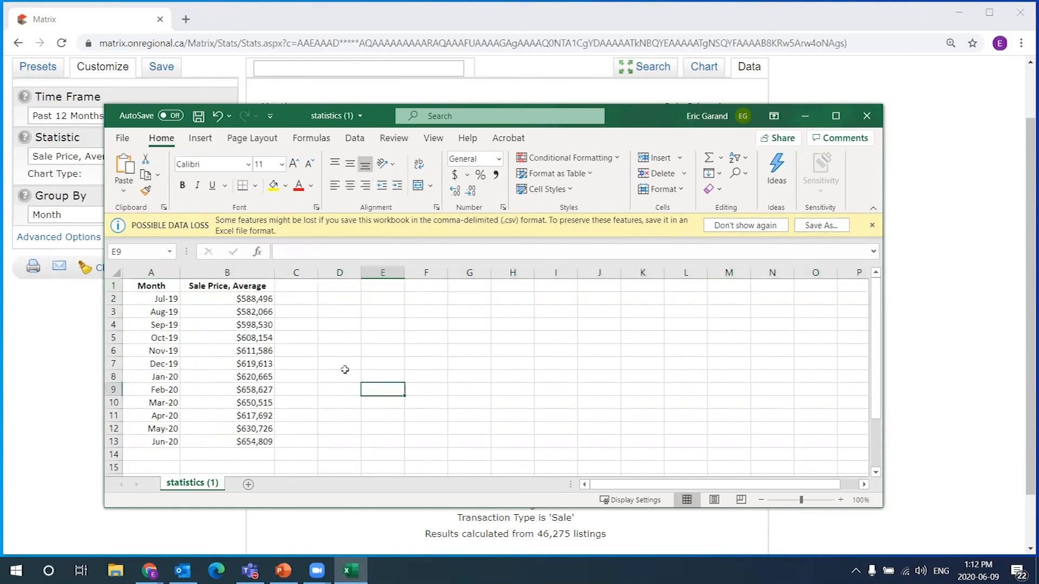
Select cell ranges around the A1:B13 table and the empty D1:J13 block
drag(339, 286, 595, 436)
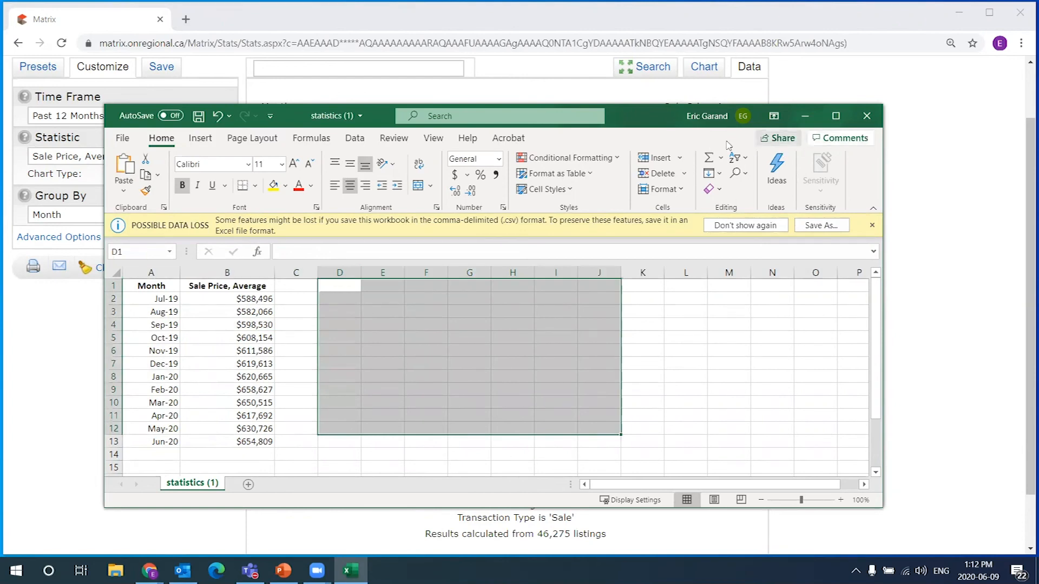
drag(333, 282, 596, 443)
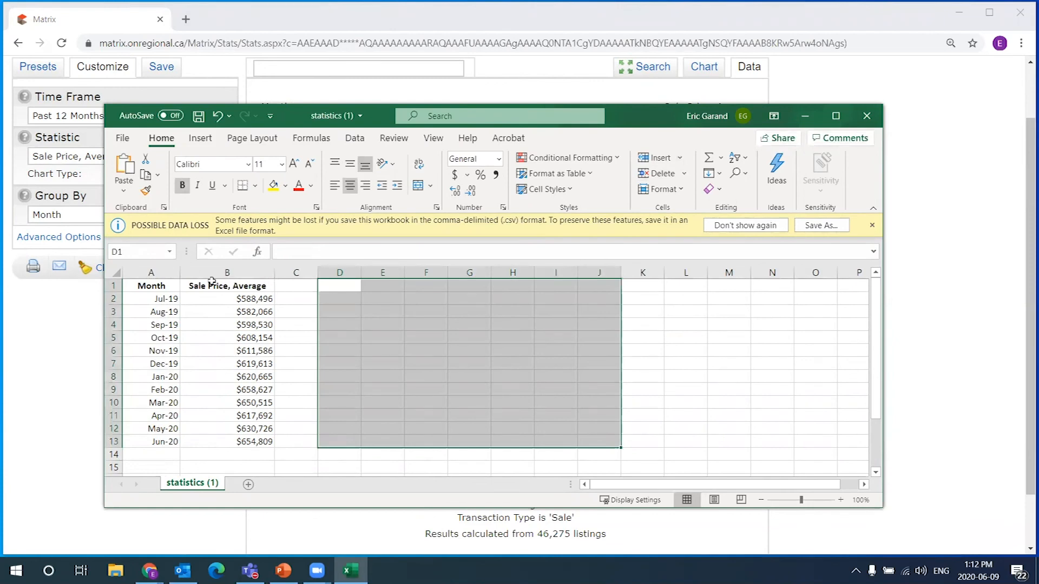
drag(147, 288, 267, 440)
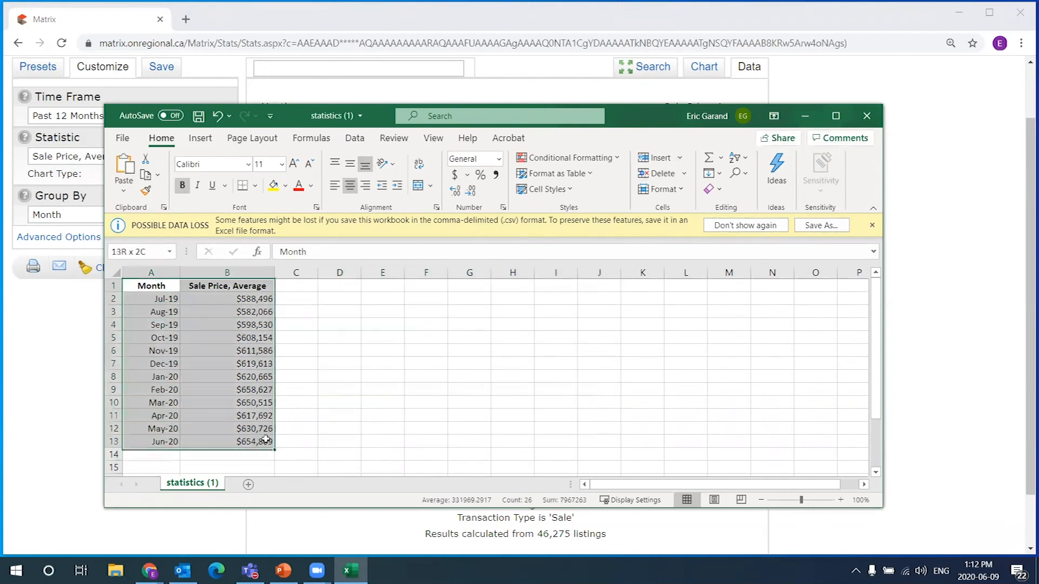
click(340, 285)
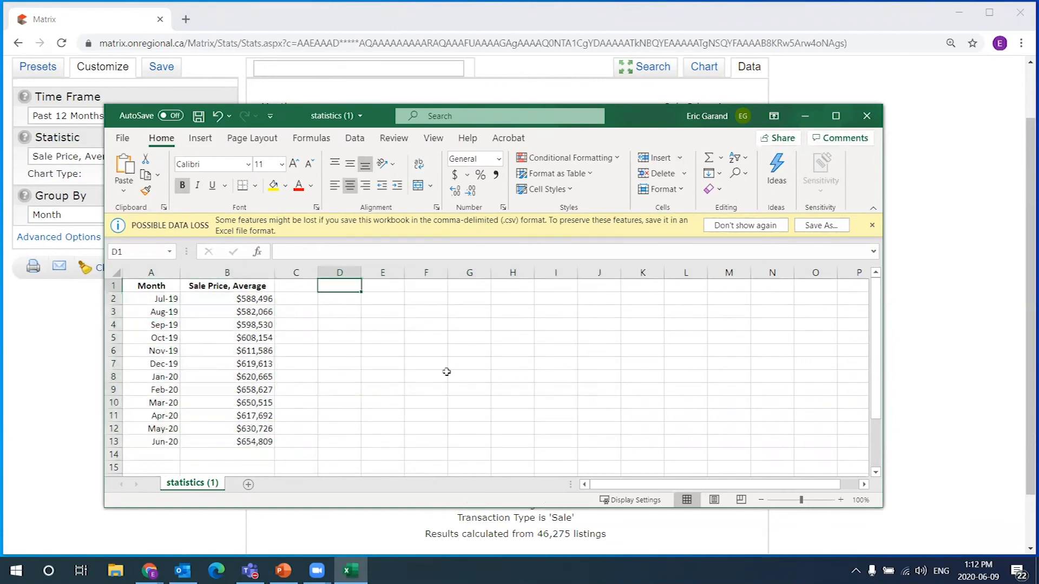
click(471, 429)
click(540, 288)
click(696, 445)
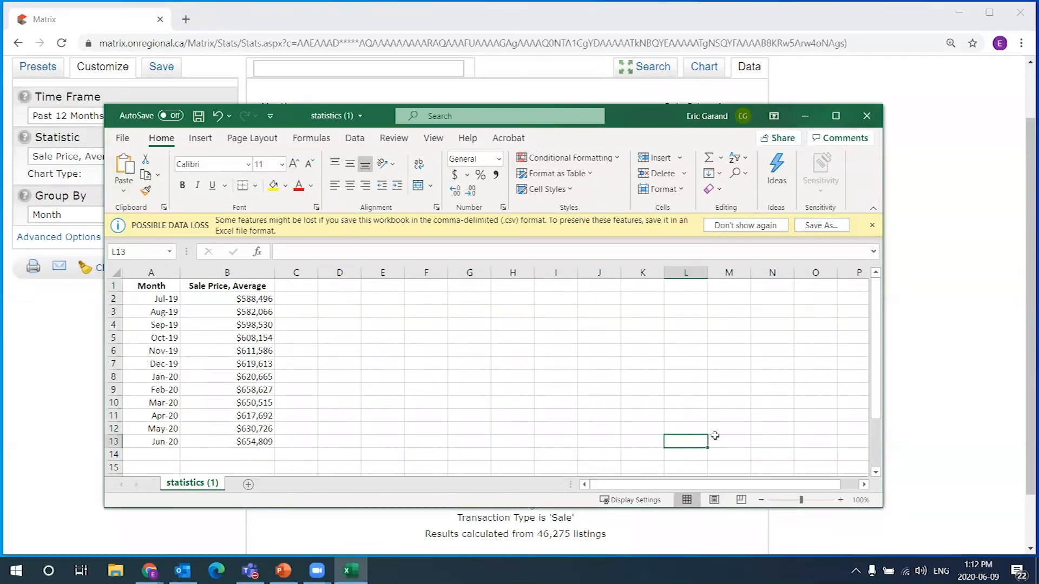
click(144, 290)
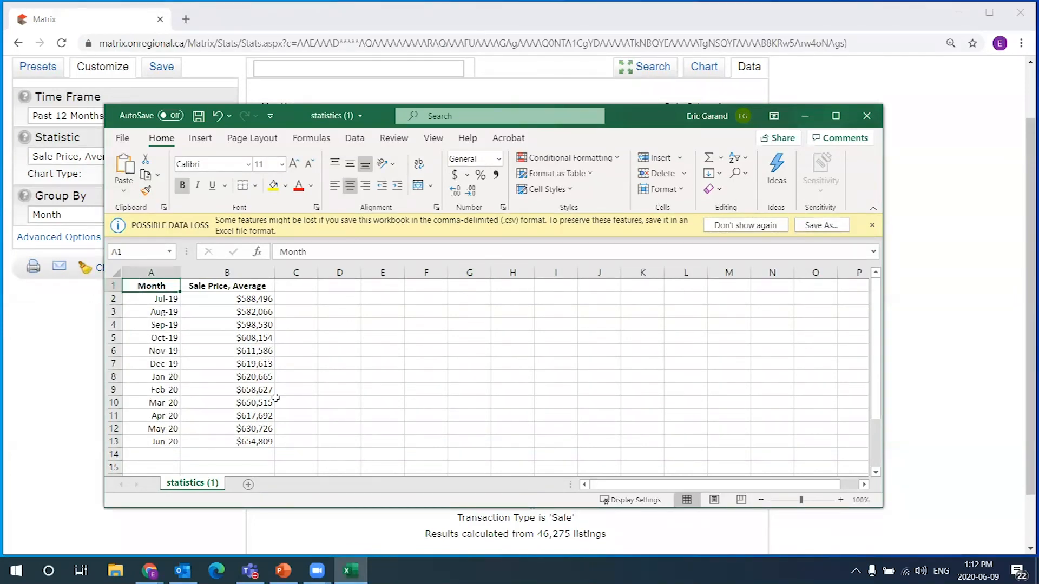
click(269, 440)
click(350, 286)
click(490, 439)
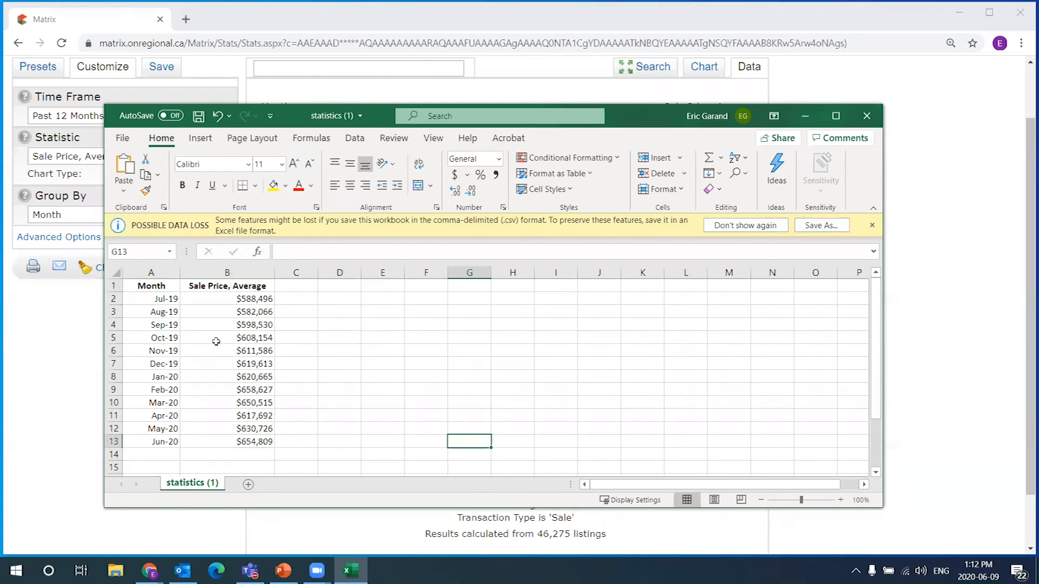
Close the statistics spreadsheet without saving the changes
drag(154, 286, 297, 427)
click(425, 390)
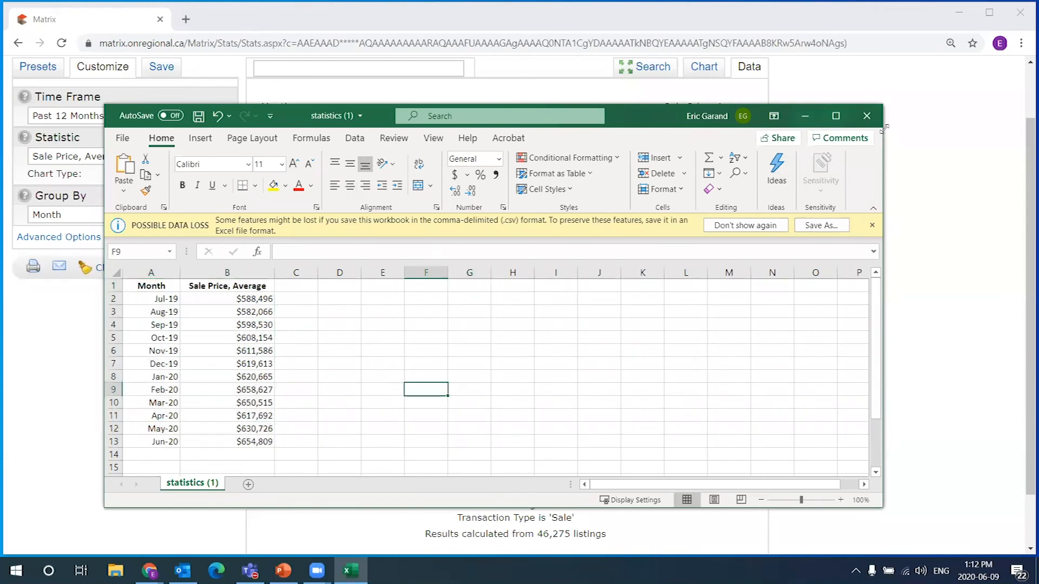
click(867, 117)
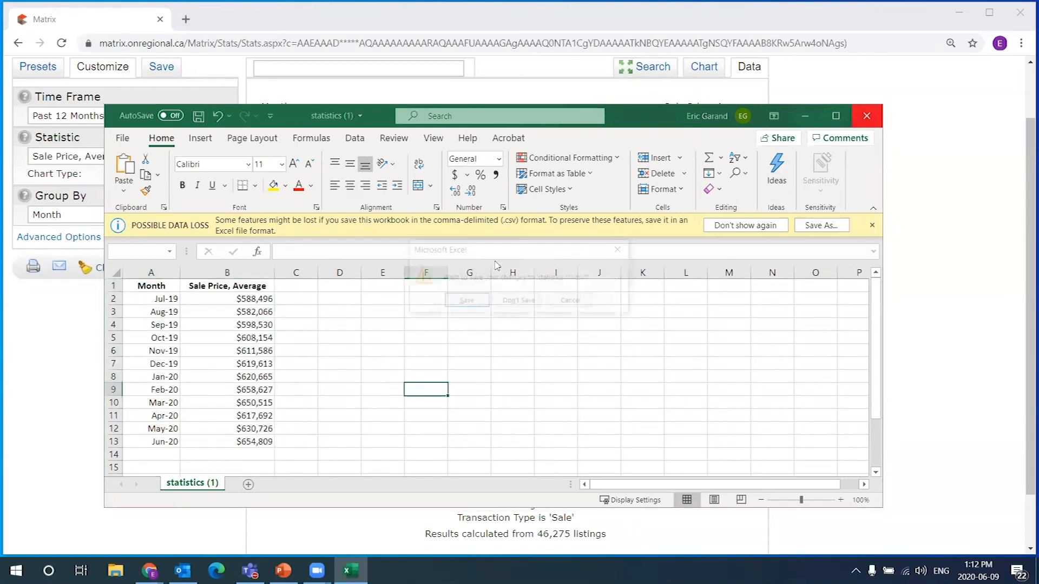
click(516, 302)
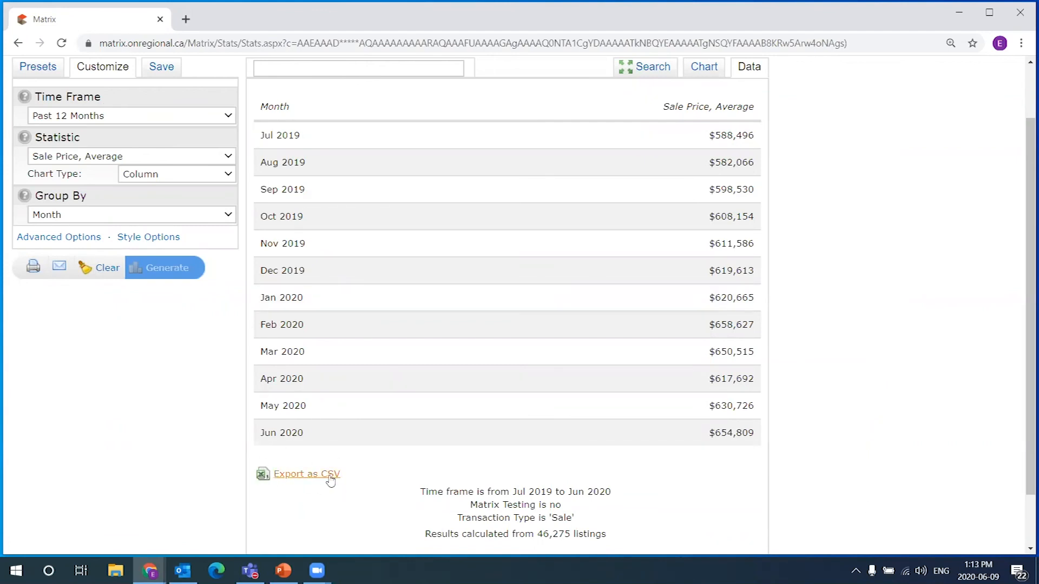
Show the Chart Style options (Default palette, Plain fill) and return to the chart view
scroll(792, 439, up, 1)
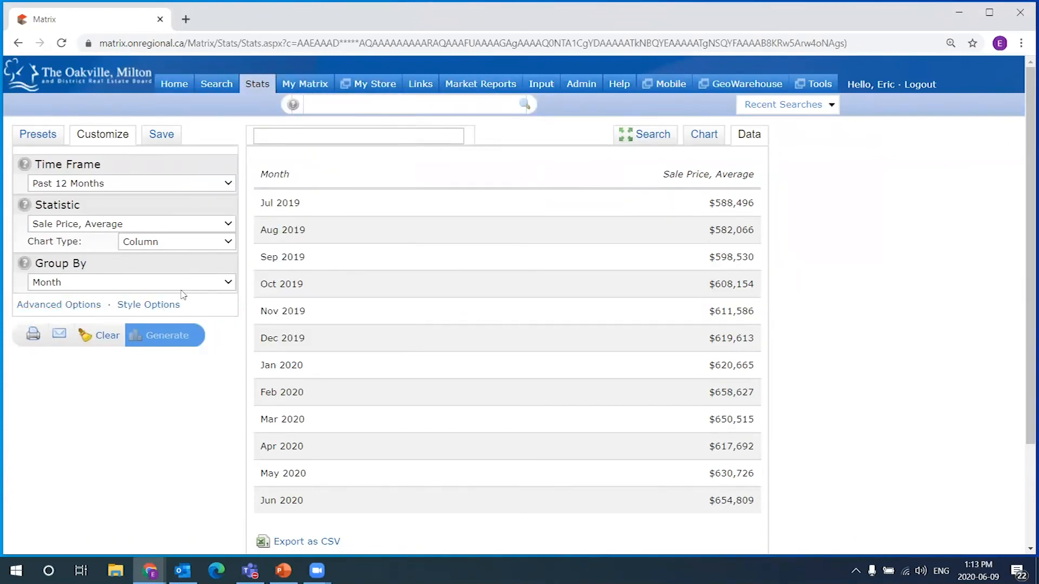
click(58, 304)
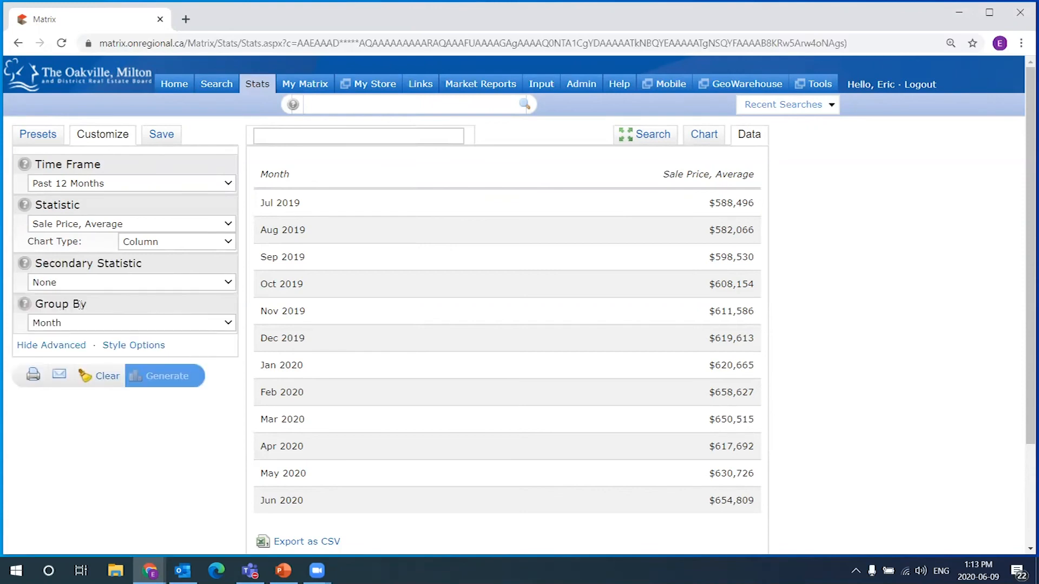
click(87, 347)
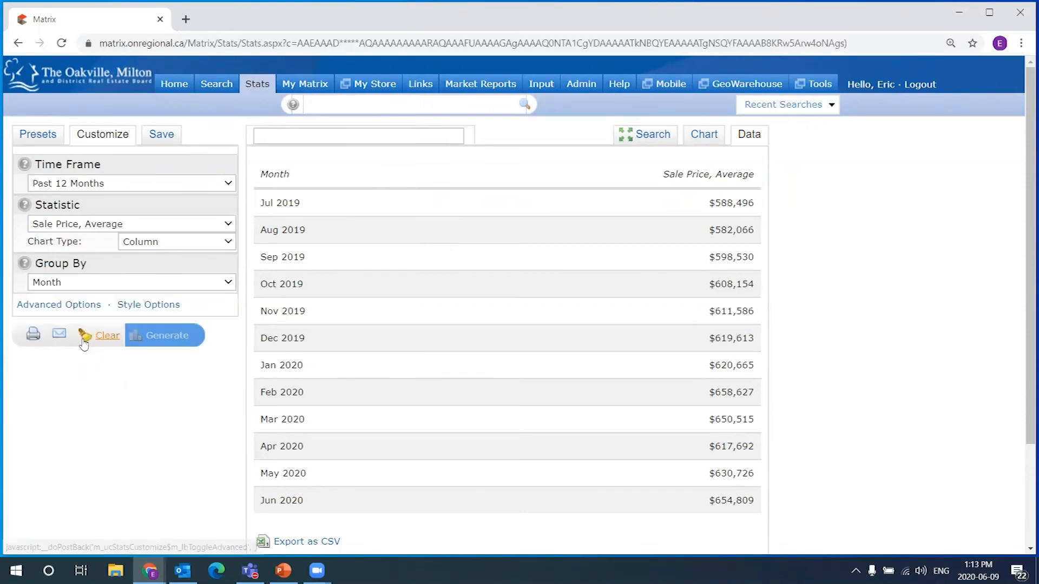
click(137, 308)
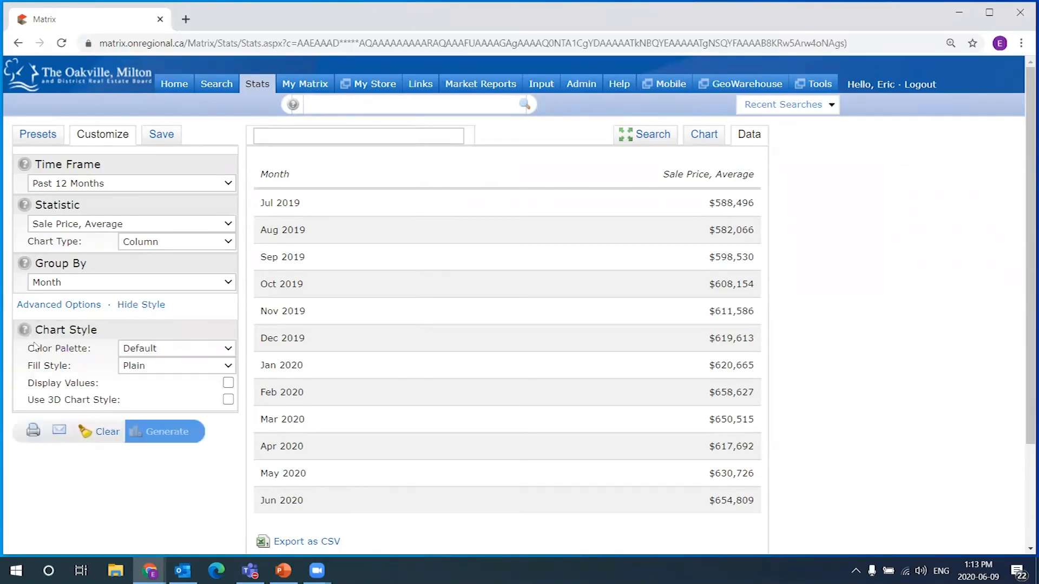
drag(36, 329, 108, 331)
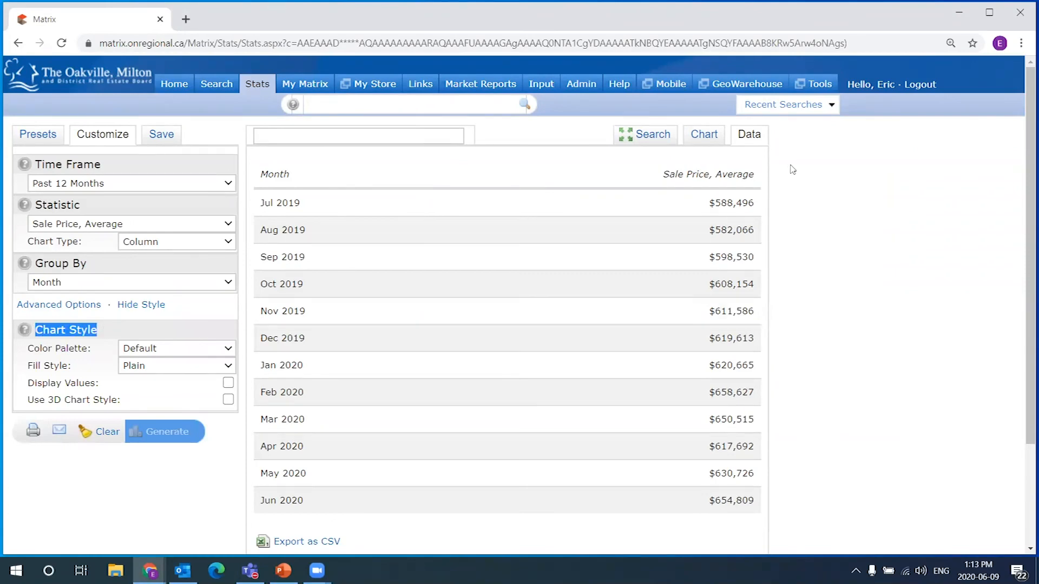
click(711, 138)
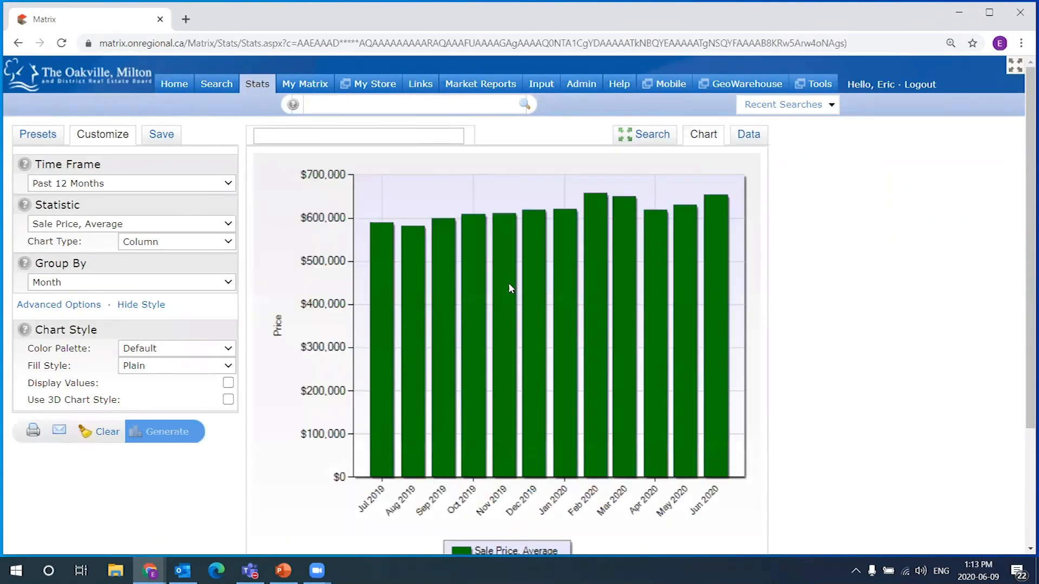
right_click(509, 285)
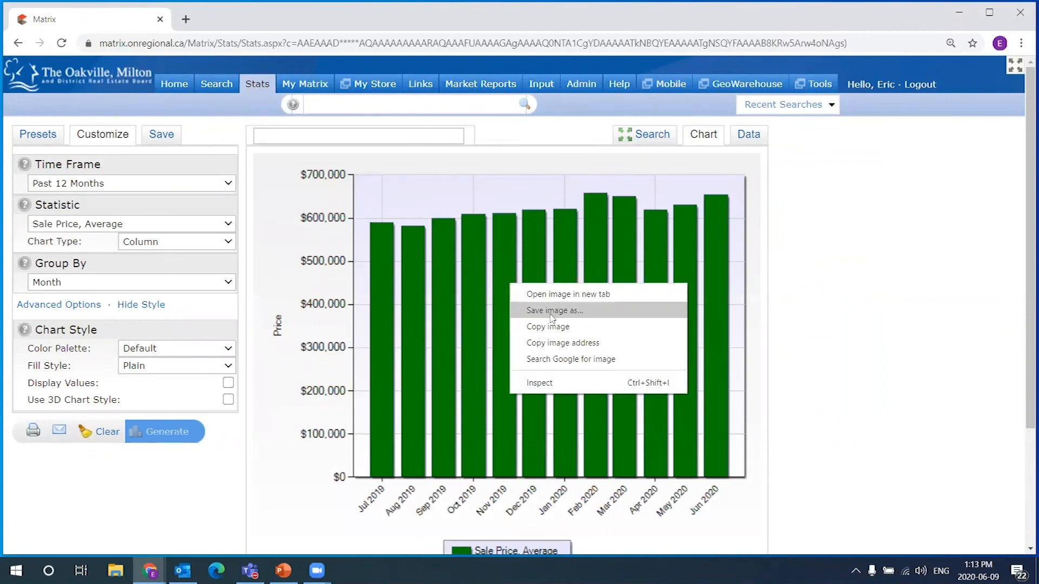
click(894, 263)
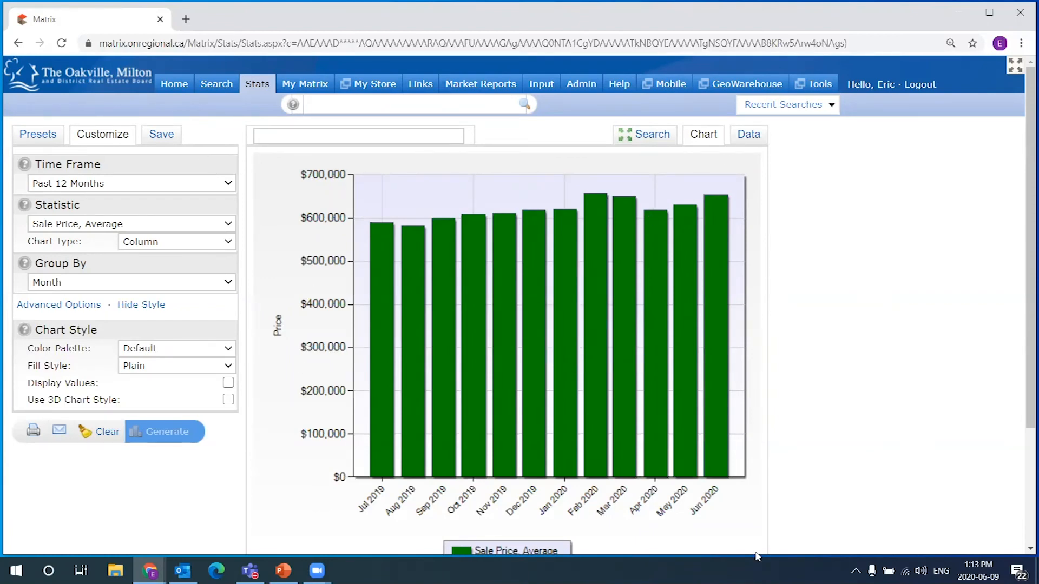
right_click(493, 297)
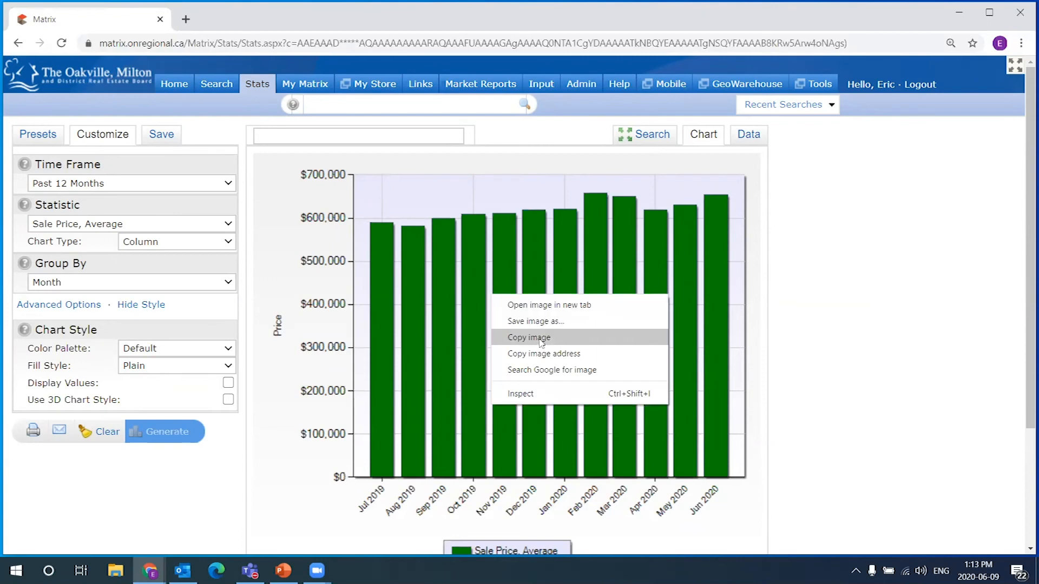
click(807, 315)
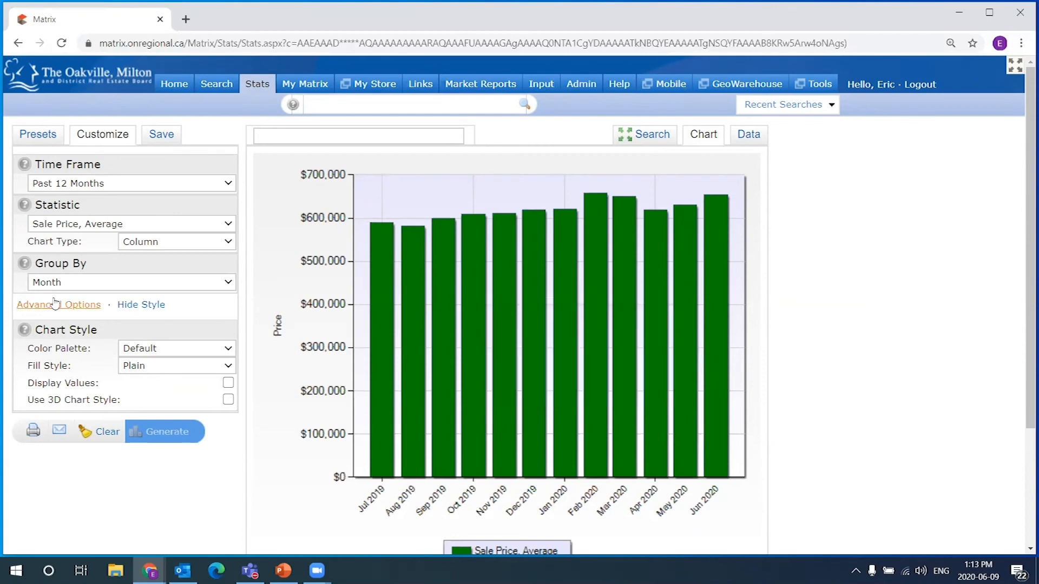
Restyle the chart with the Berry palette, Plain fill and 3D columns, then regenerate it
click(168, 349)
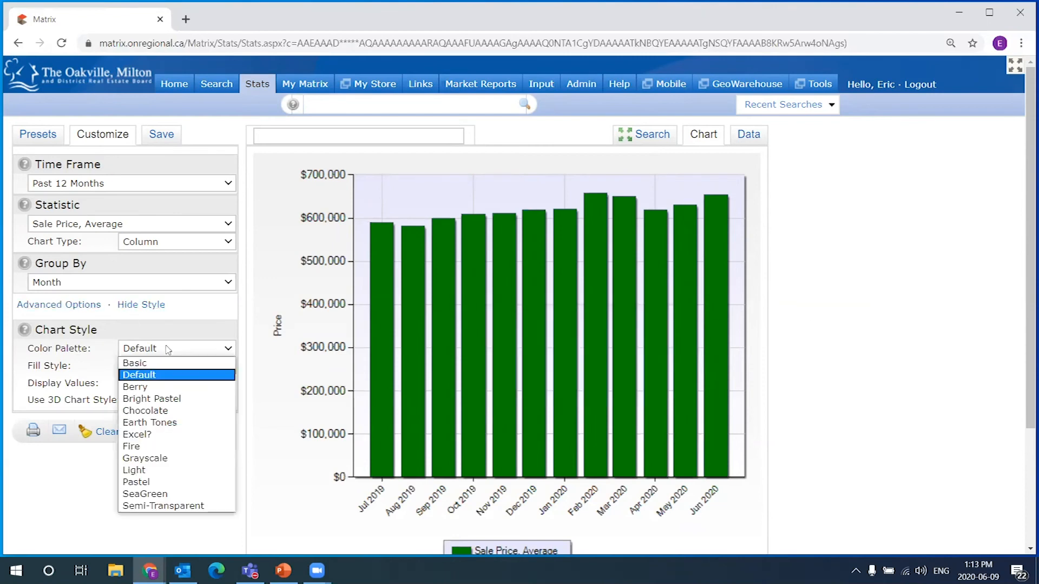
click(151, 387)
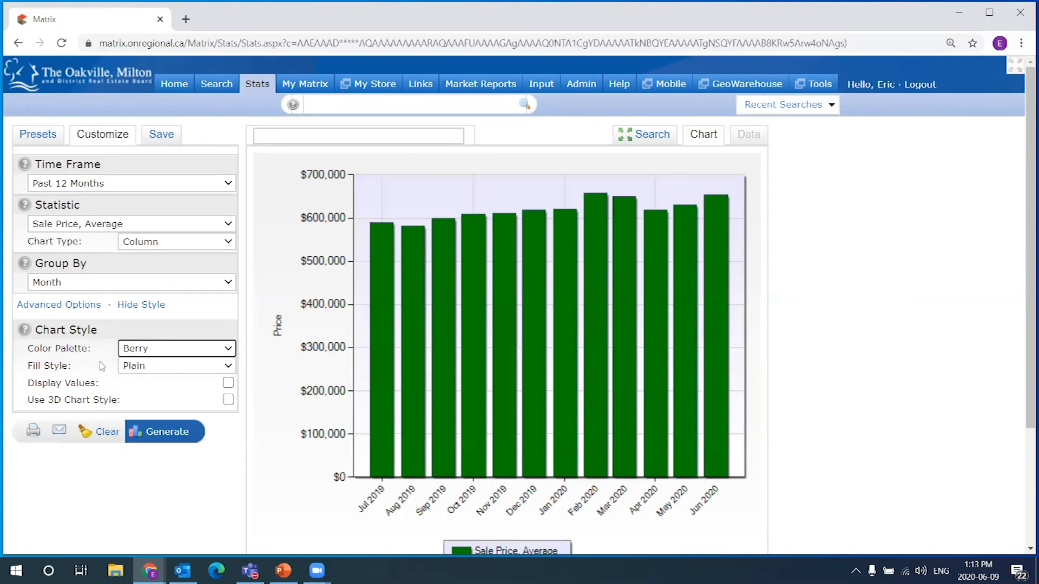
click(173, 372)
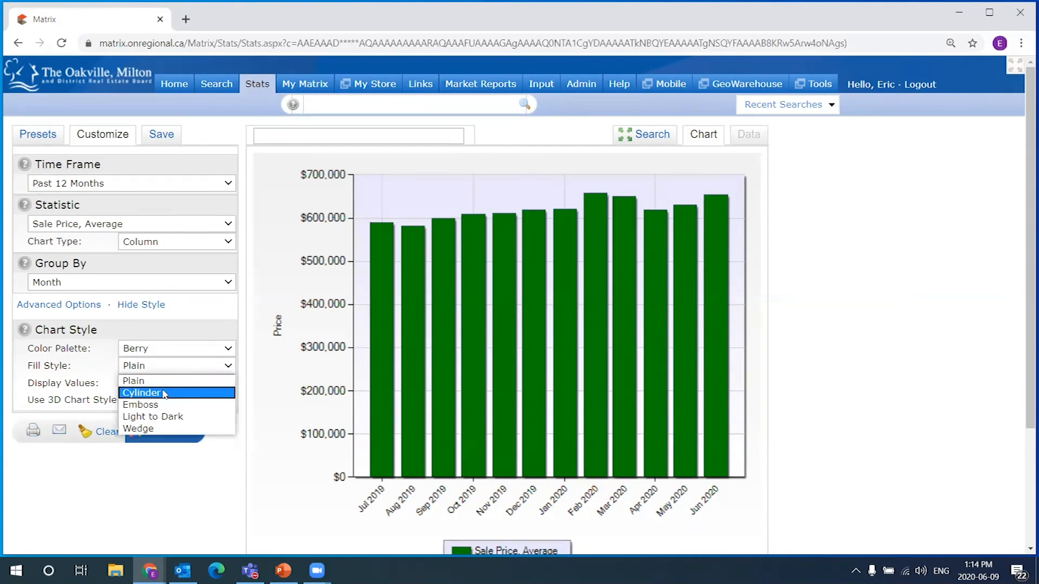
click(144, 381)
click(228, 401)
click(167, 432)
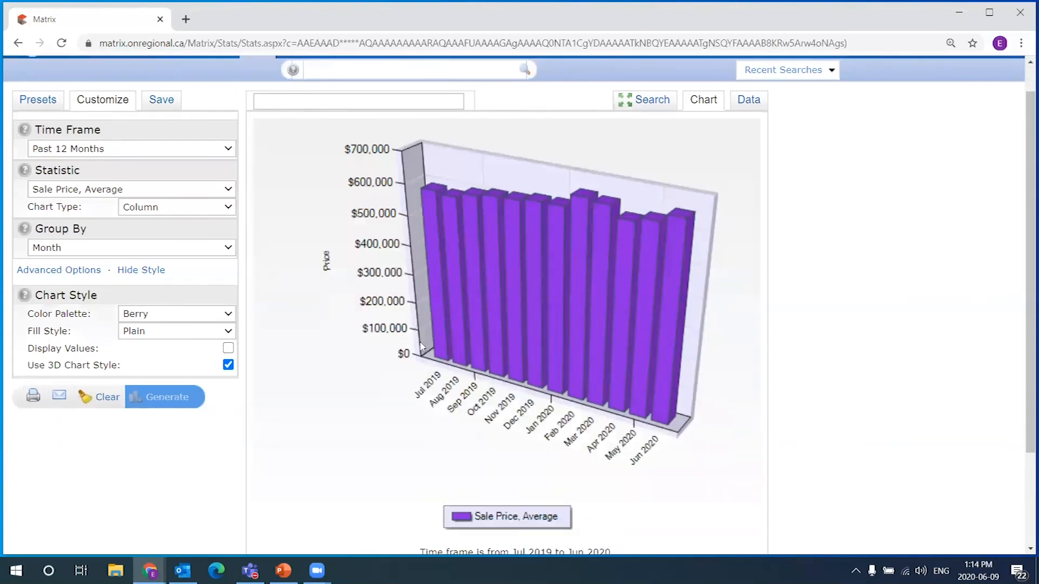
scroll(136, 295, down, 1)
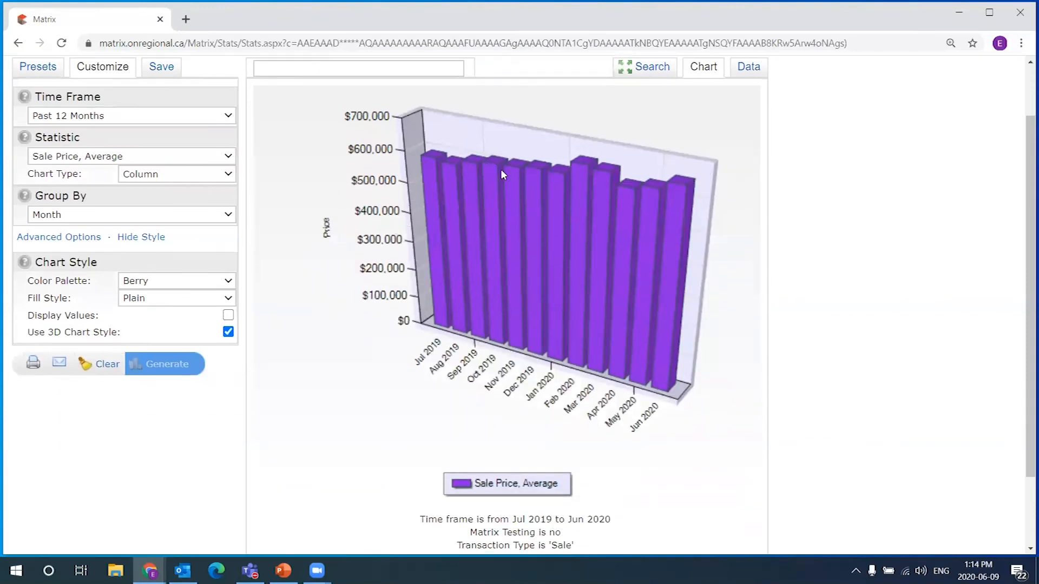
mouse_move(519, 288)
scroll(673, 277, up, 2)
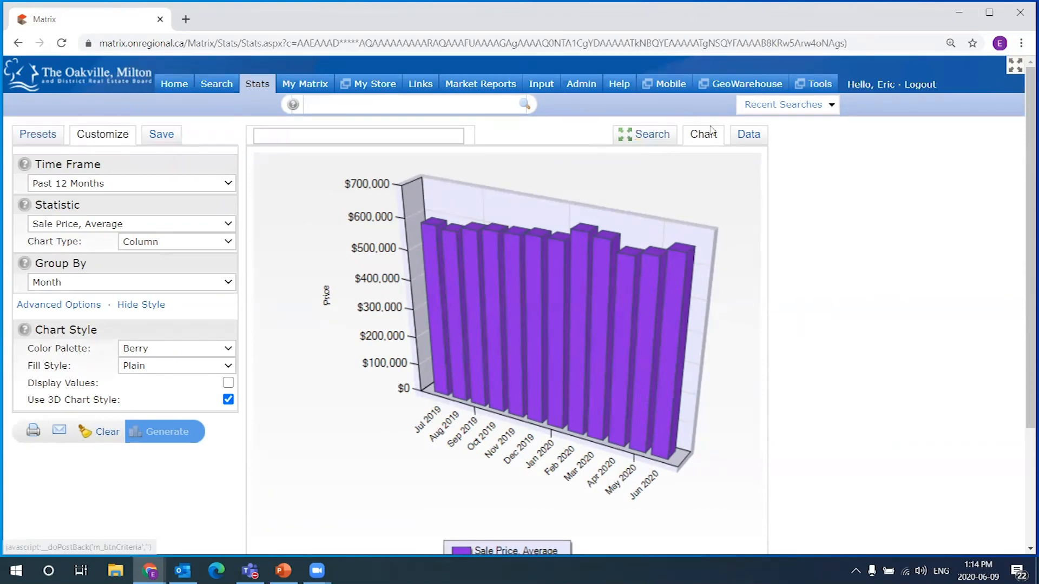
Return from the chart to the stats search criteria form and review it
click(654, 138)
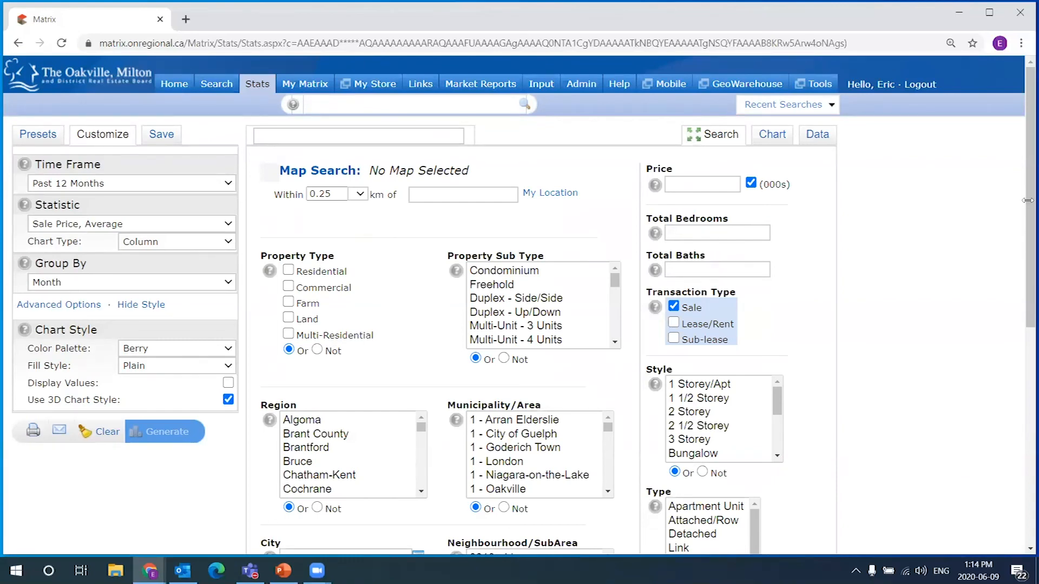
scroll(1024, 243, down, 1)
scroll(1024, 243, down, 5)
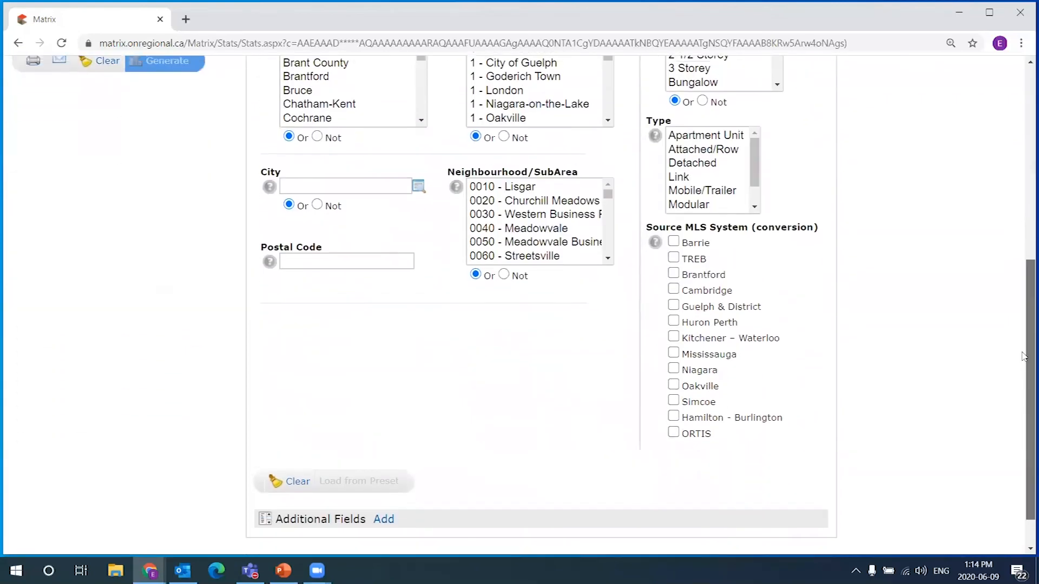
scroll(1024, 243, up, 7)
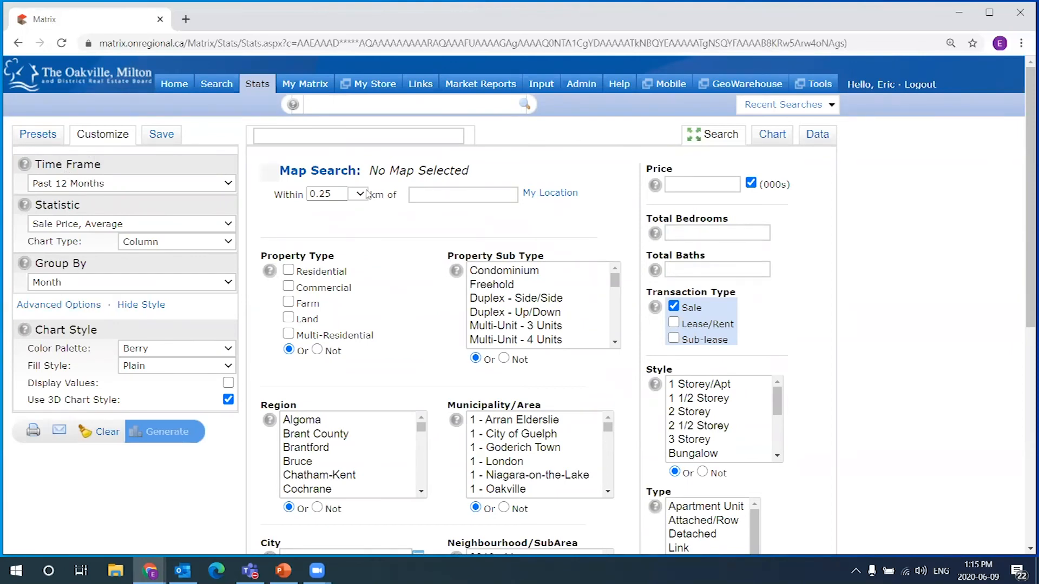
scroll(659, 290, down, 1)
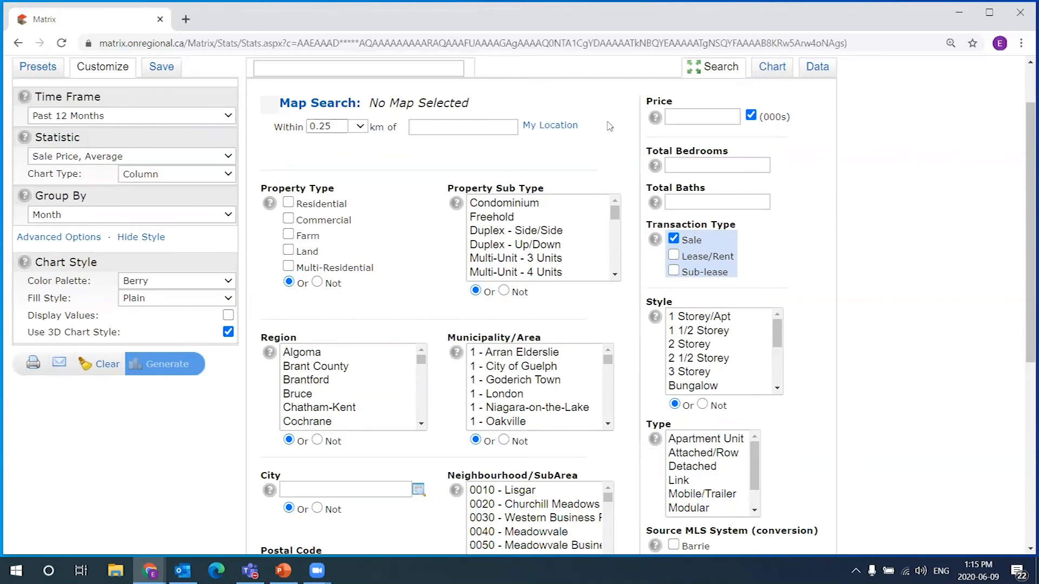
scroll(610, 126, up, 2)
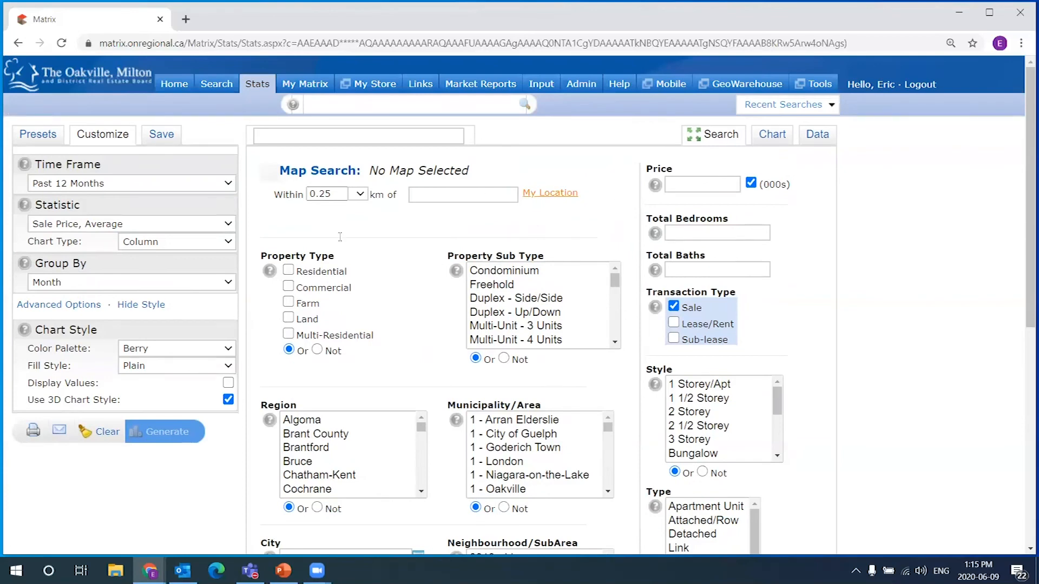
scroll(418, 344, down, 1)
scroll(319, 407, down, 3)
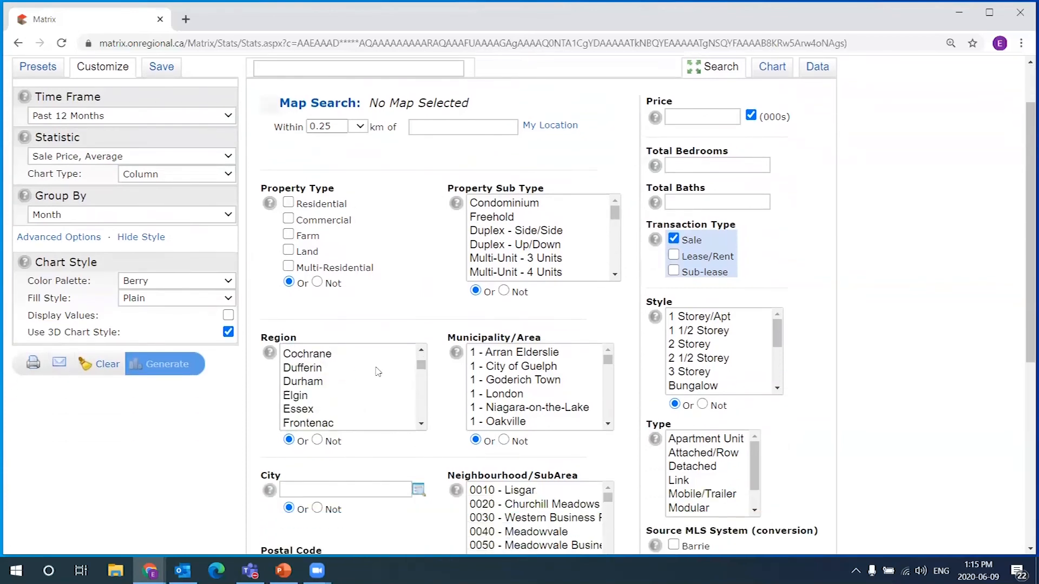
Limit the Region to Halton and the Municipality/Area to 1 - Oakville
shift+click(317, 425)
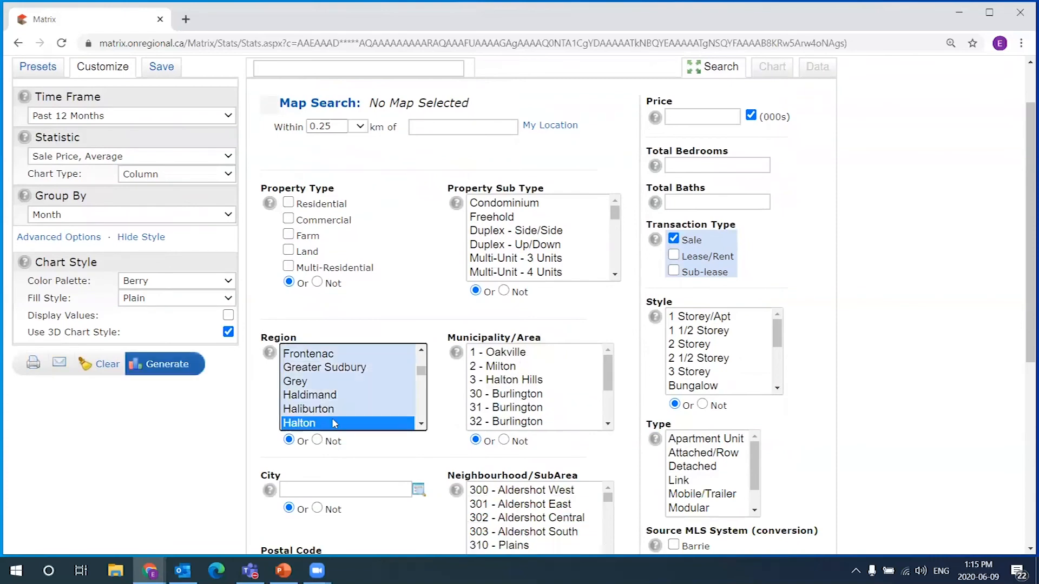
click(519, 353)
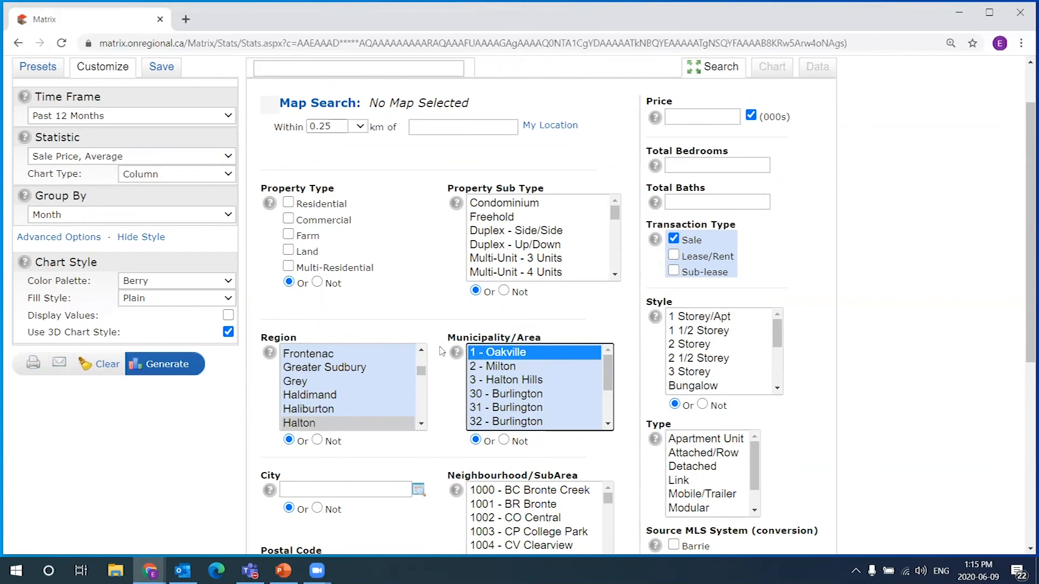
scroll(442, 351, down, 1)
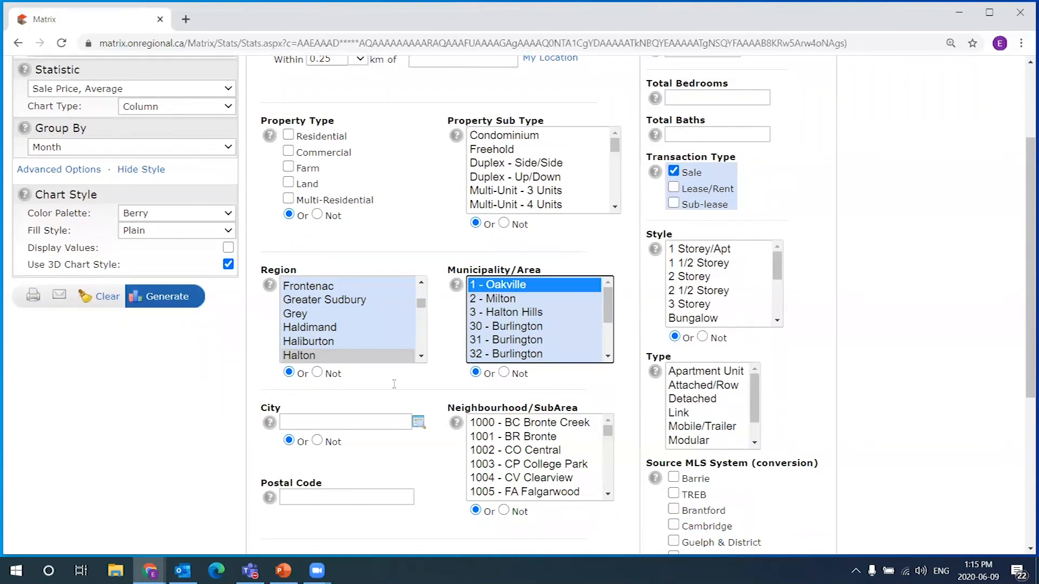
scroll(395, 382, down, 1)
scroll(541, 398, down, 1)
scroll(920, 424, down, 1)
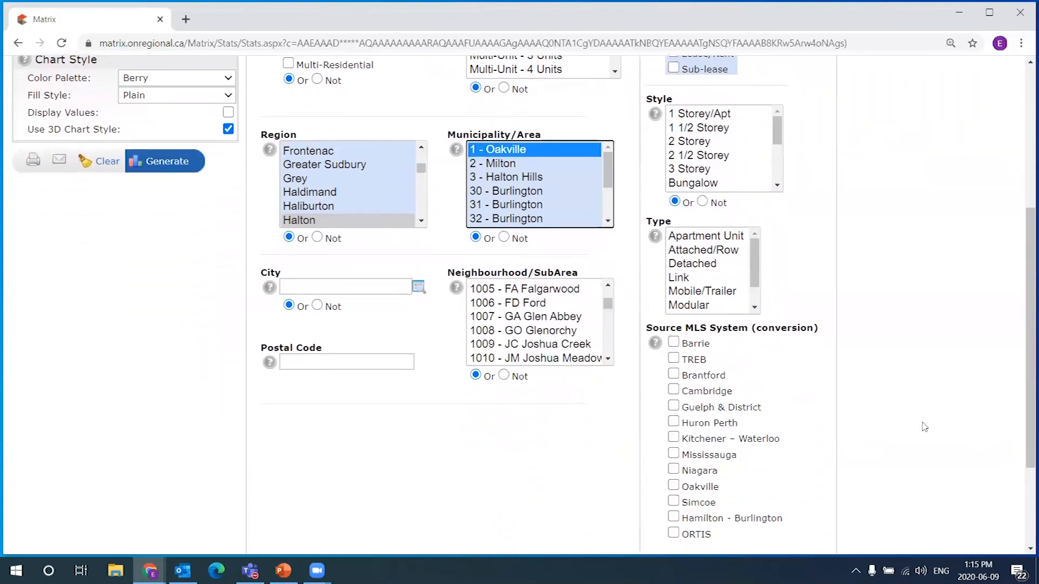
scroll(928, 406, up, 3)
scroll(934, 391, up, 1)
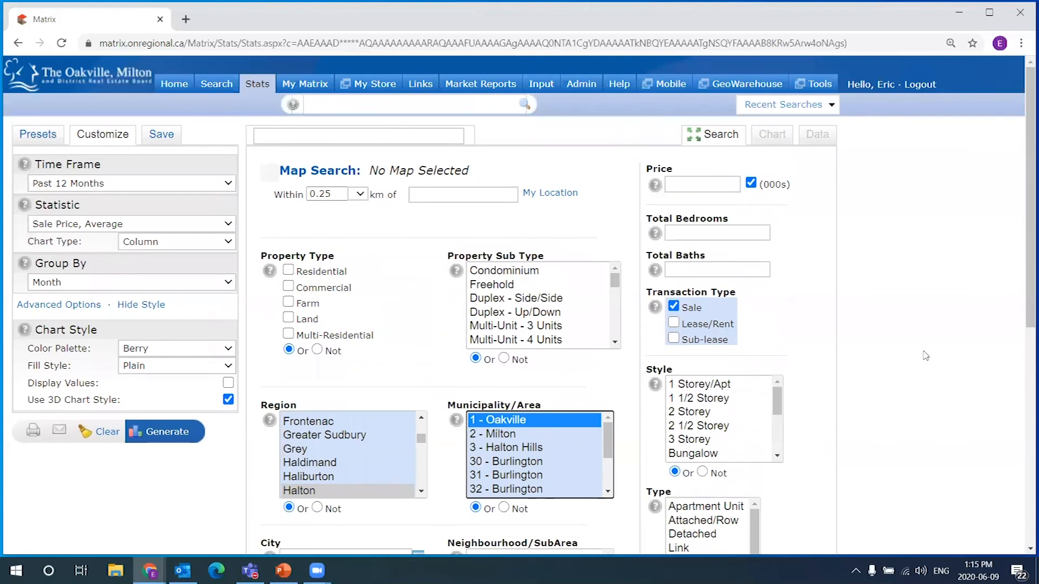
scroll(928, 368, down, 1)
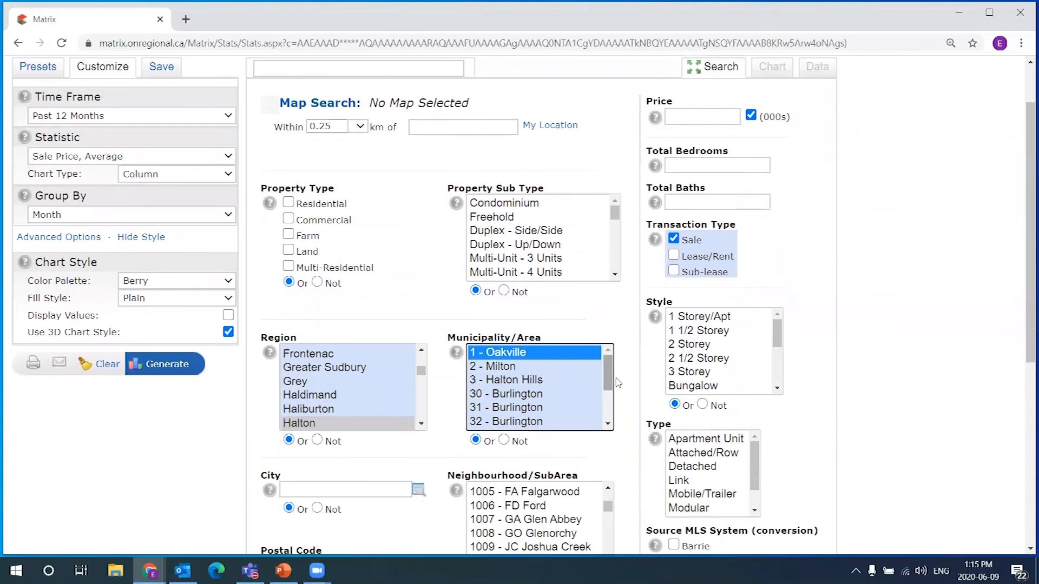
scroll(622, 378, down, 3)
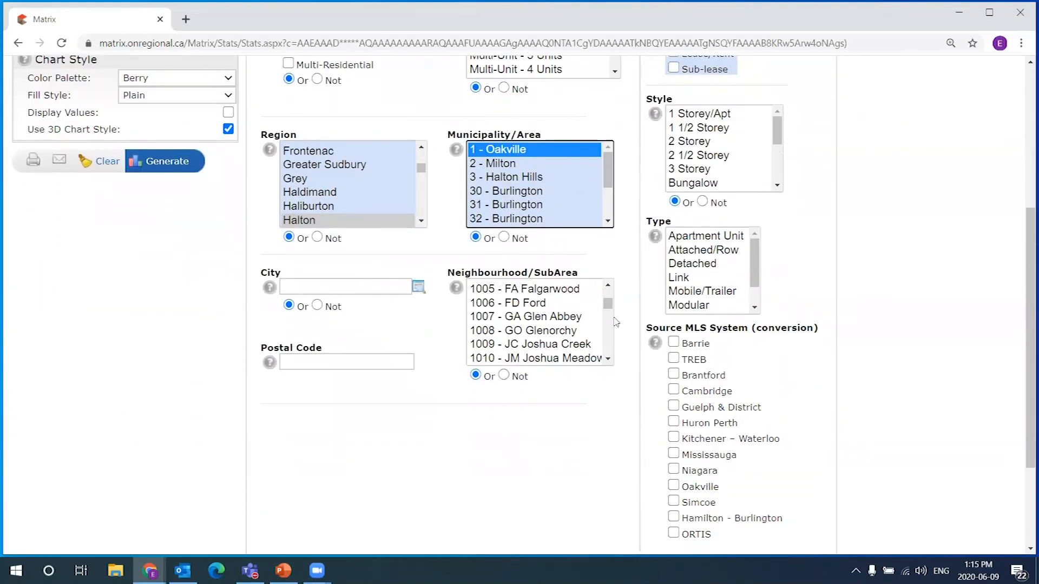
scroll(633, 346, up, 3)
scroll(640, 280, up, 1)
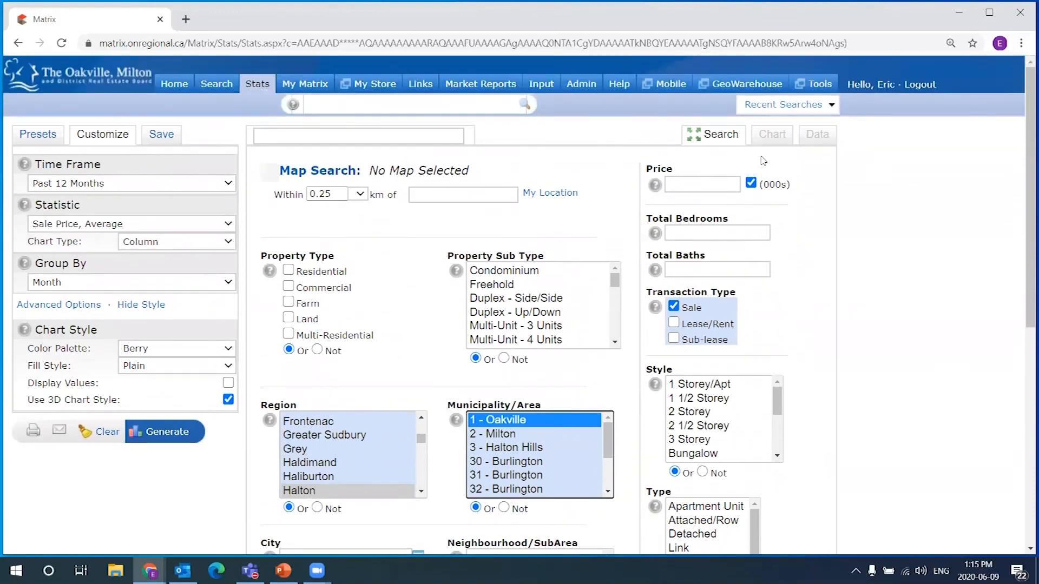
Generate the Oakville chart and check its 3,046 listing count
click(167, 430)
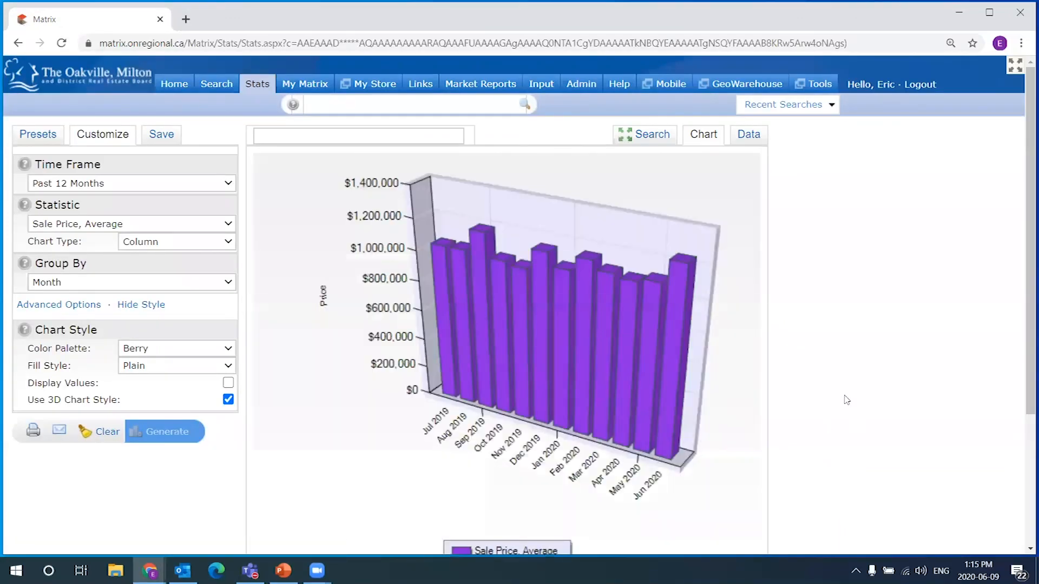
scroll(781, 352, down, 3)
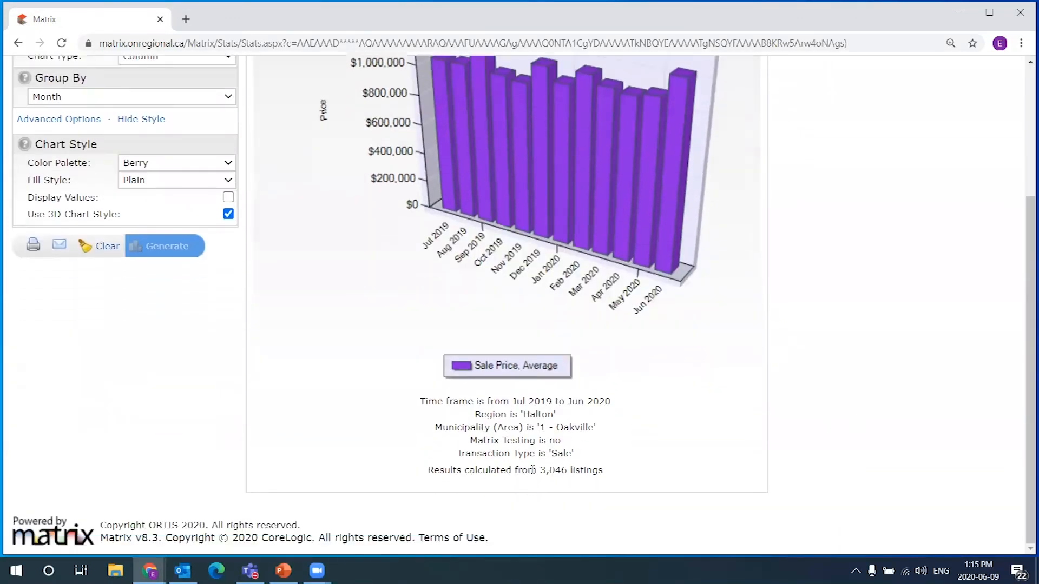
drag(540, 471, 569, 473)
click(609, 470)
drag(428, 472, 605, 473)
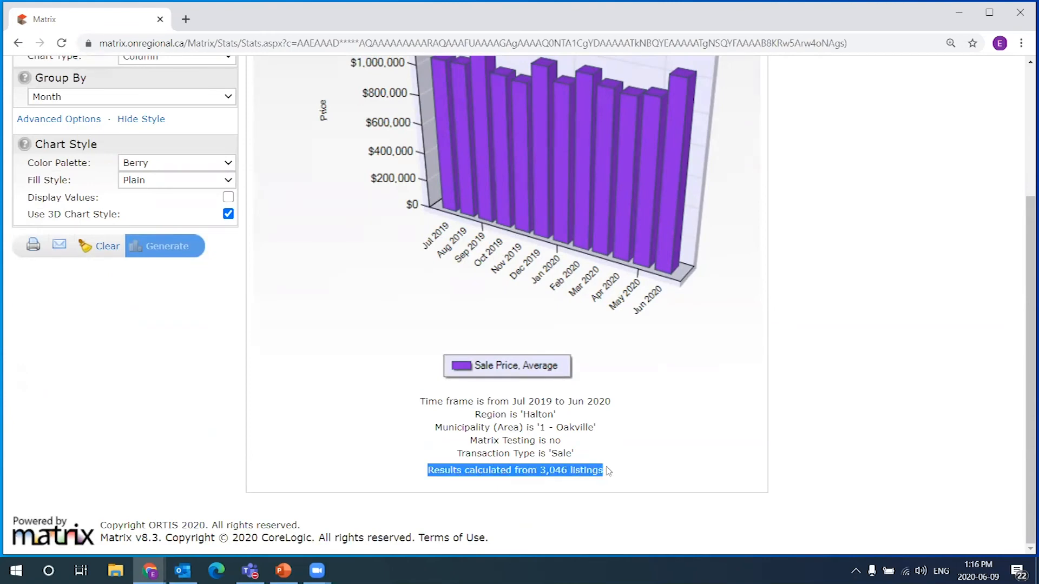
click(605, 474)
double_click(541, 471)
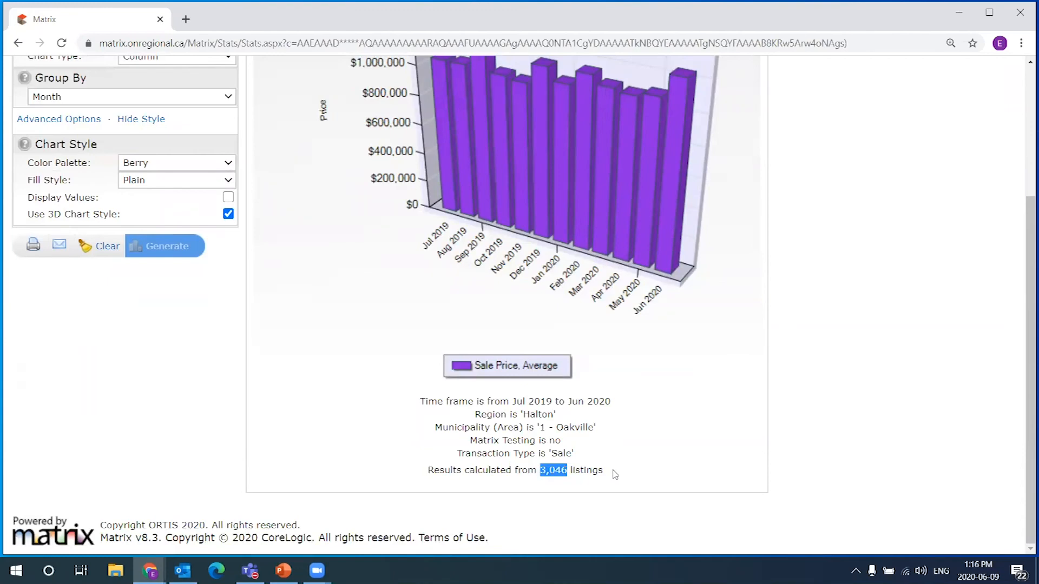
Show the Oakville chart's figures as a data table
scroll(668, 431, up, 1)
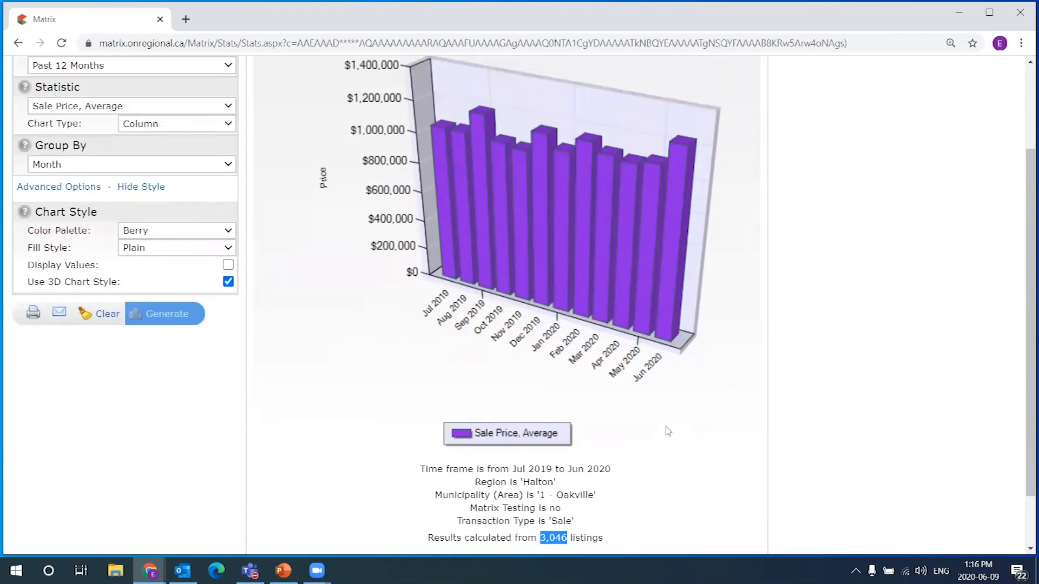
scroll(725, 420, up, 1)
click(747, 85)
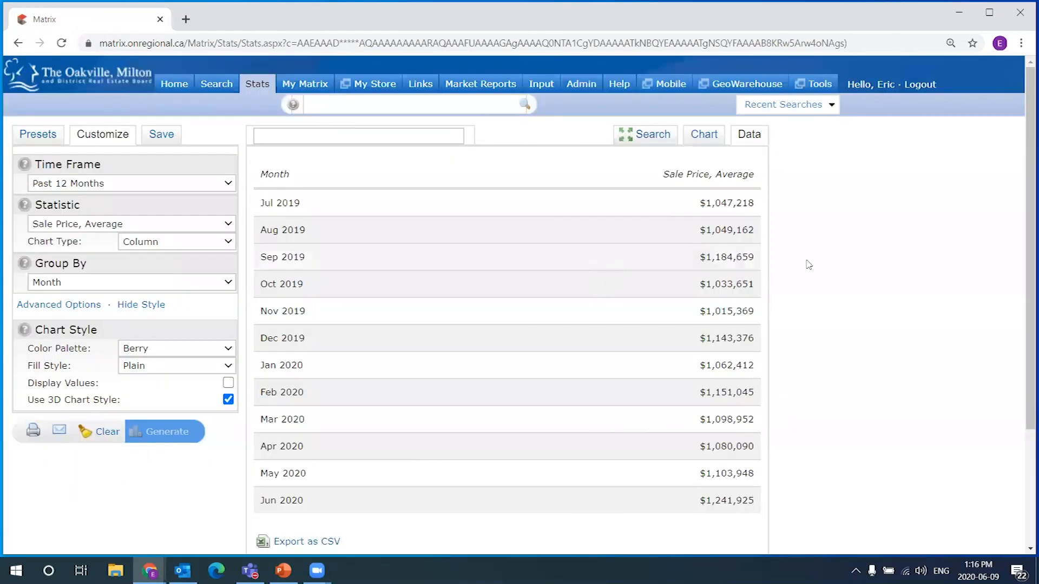
Review the table's averages: $1,047,218 for Jul 2019 and $1,241,925 for Jun 2020
scroll(807, 262, down, 1)
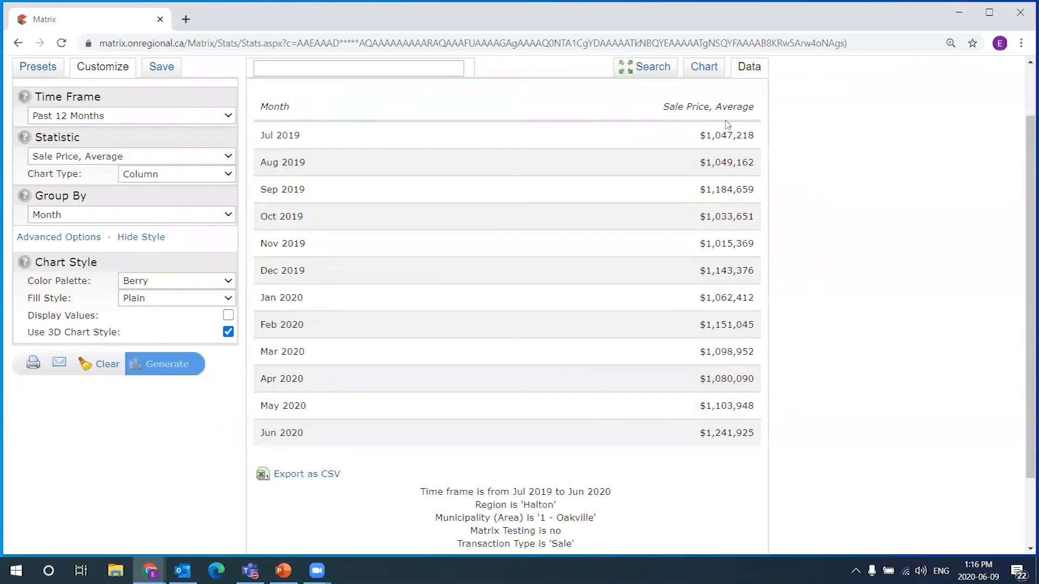
drag(703, 131, 757, 134)
drag(701, 431, 760, 439)
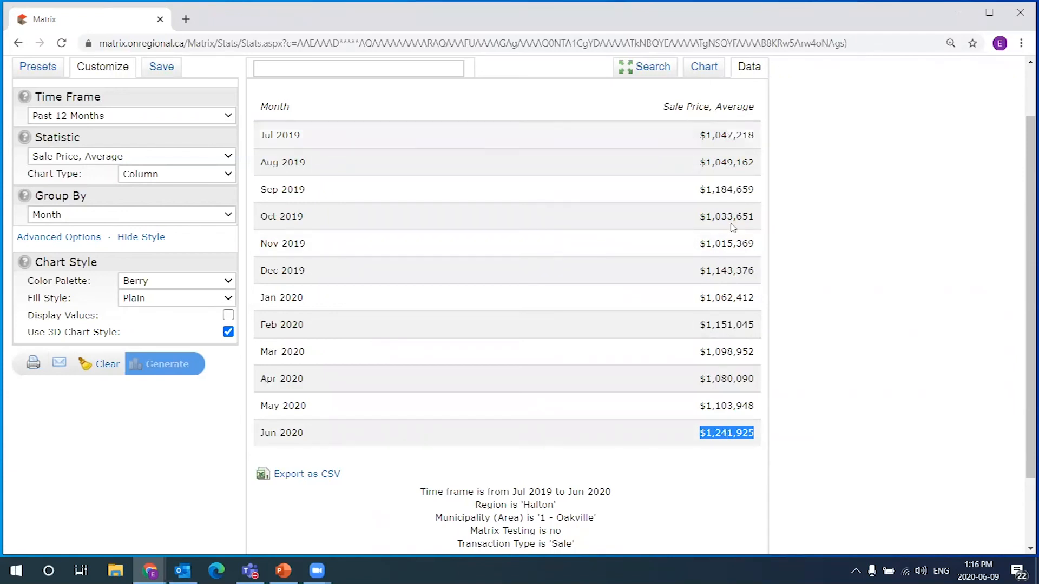
click(766, 434)
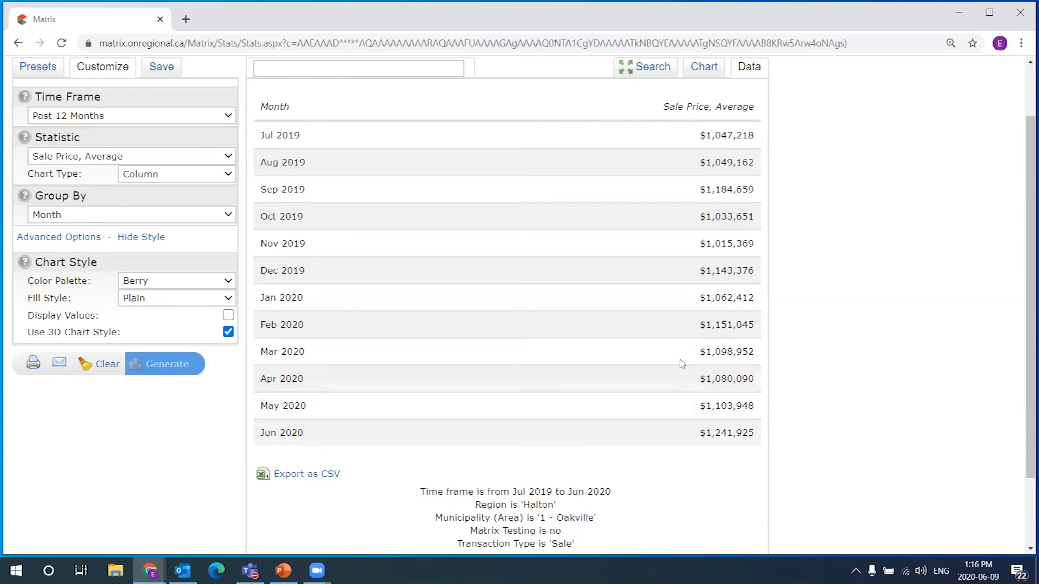
drag(705, 432, 678, 428)
click(758, 439)
click(763, 436)
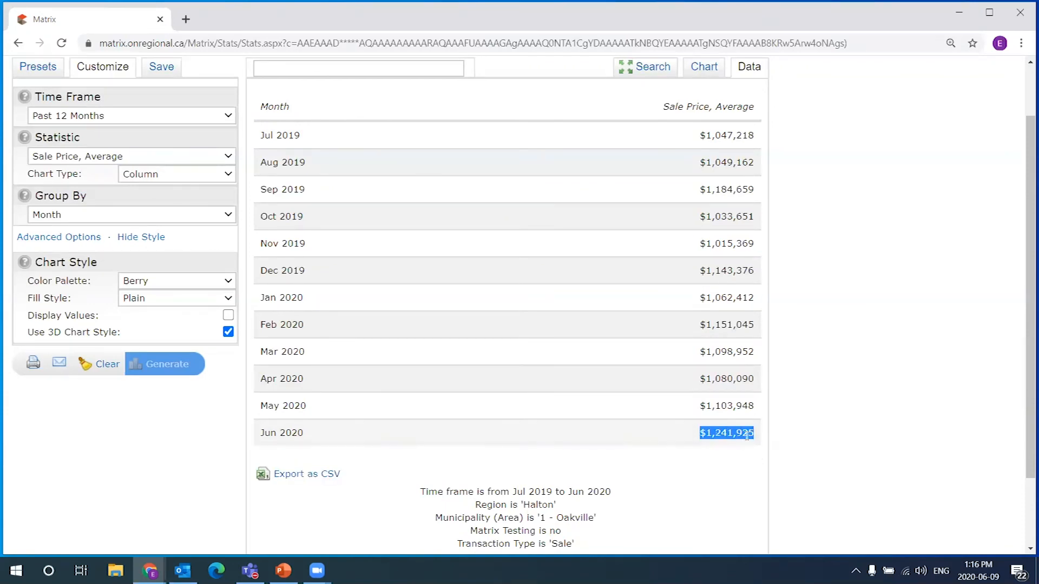
click(775, 438)
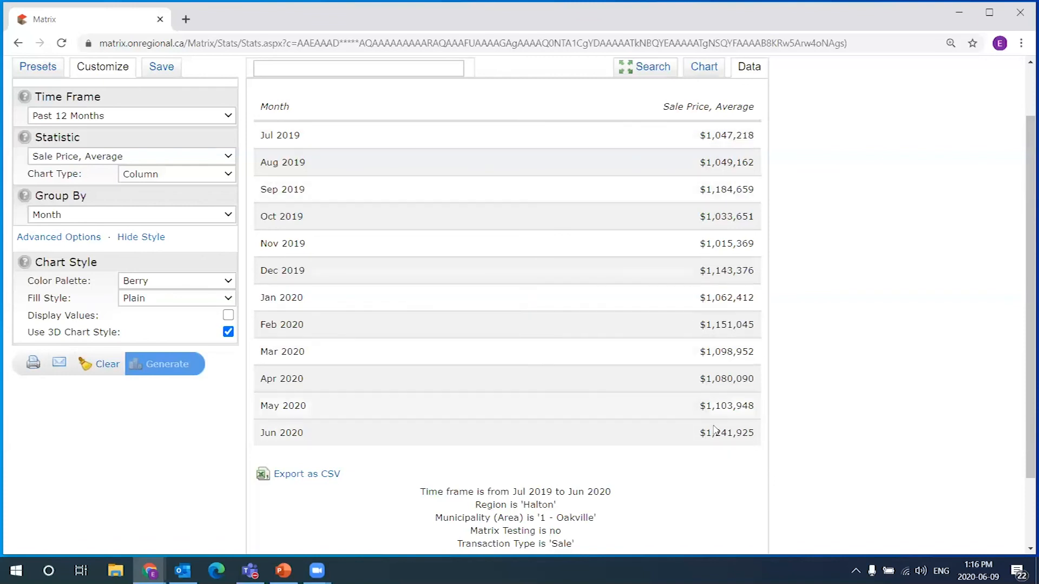
drag(699, 433, 788, 436)
click(787, 436)
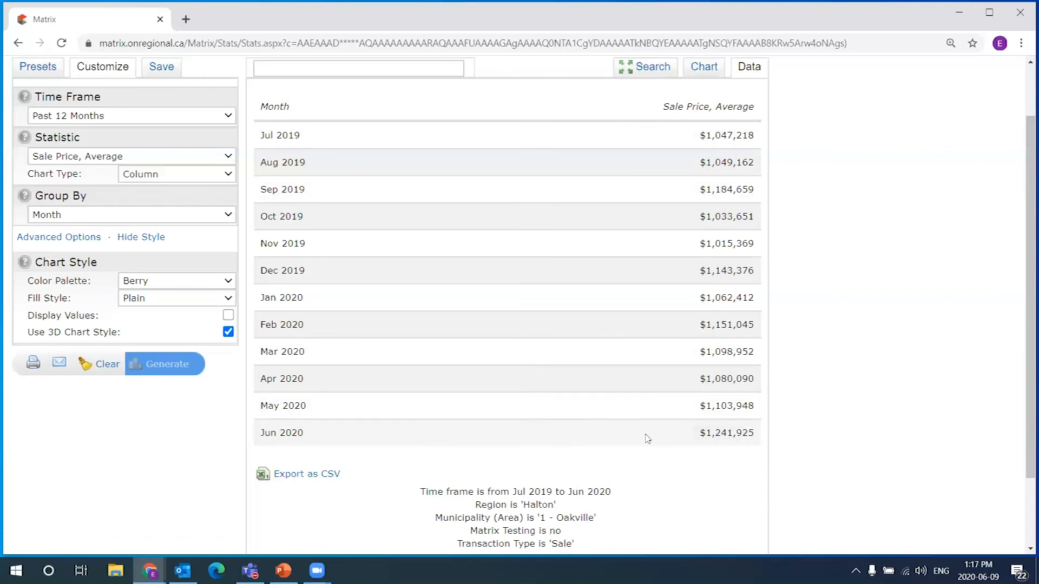
Switch the Oakville results back to the chart view
scroll(791, 397, down, 2)
scroll(789, 399, up, 2)
scroll(888, 131, up, 2)
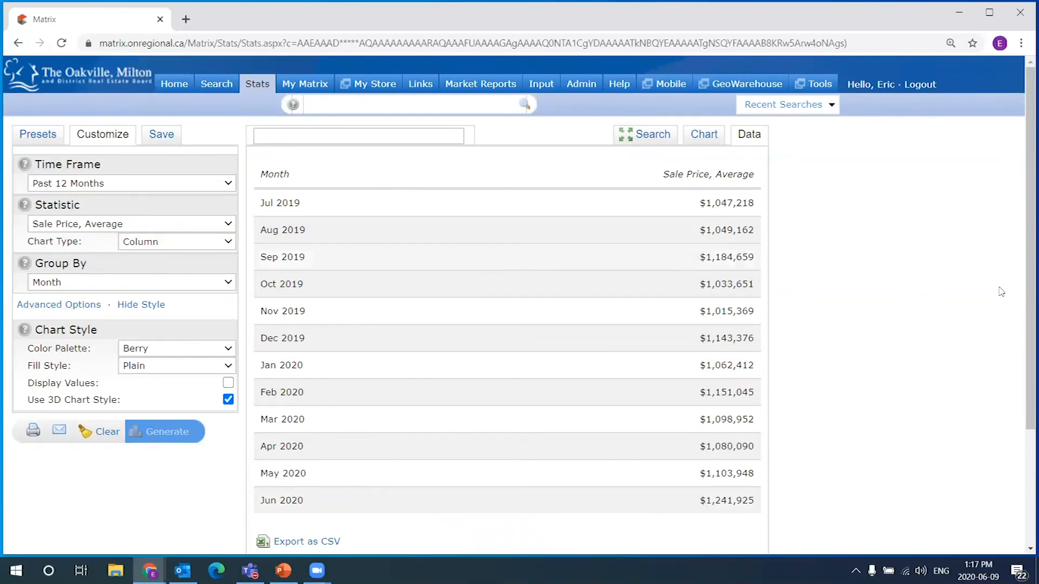
scroll(755, 176, down, 2)
scroll(726, 404, down, 2)
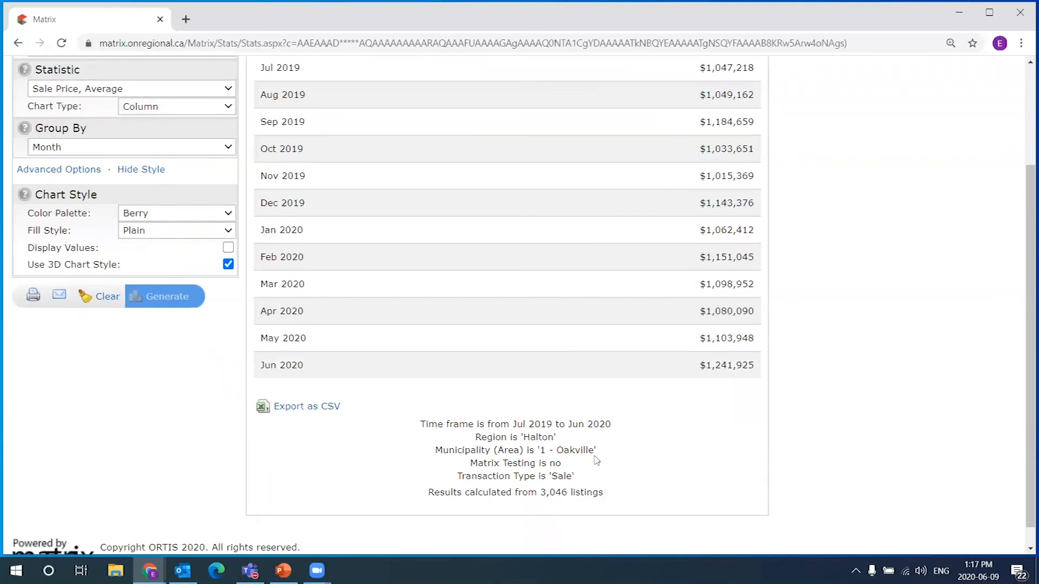
scroll(686, 372, up, 4)
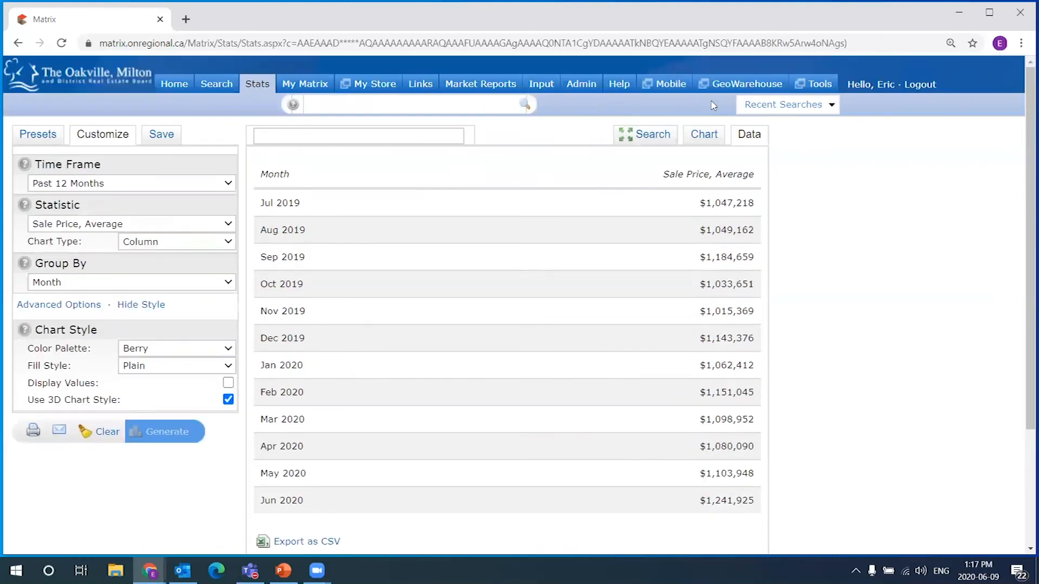
click(705, 135)
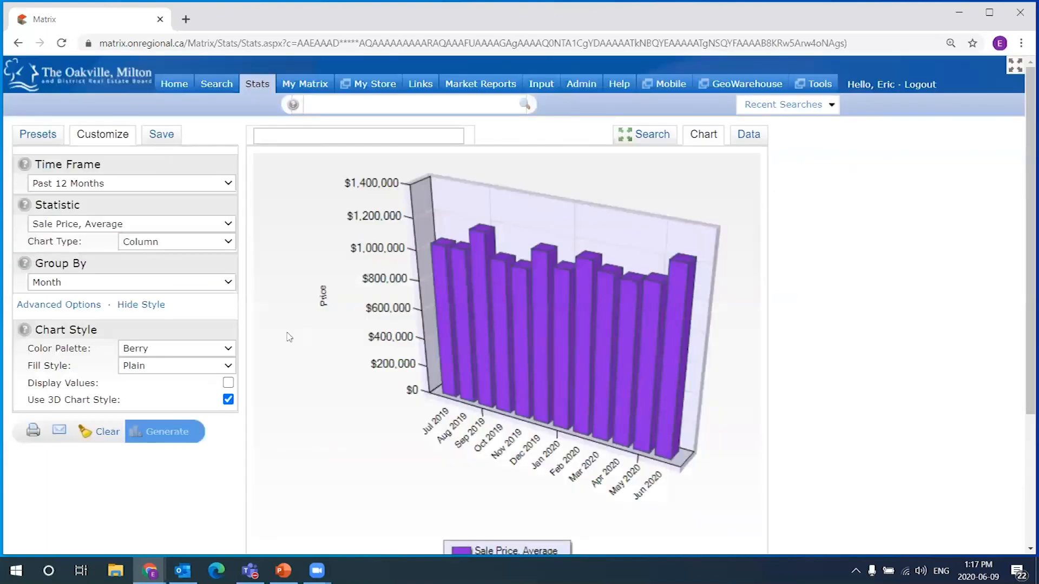
scroll(743, 525, down, 1)
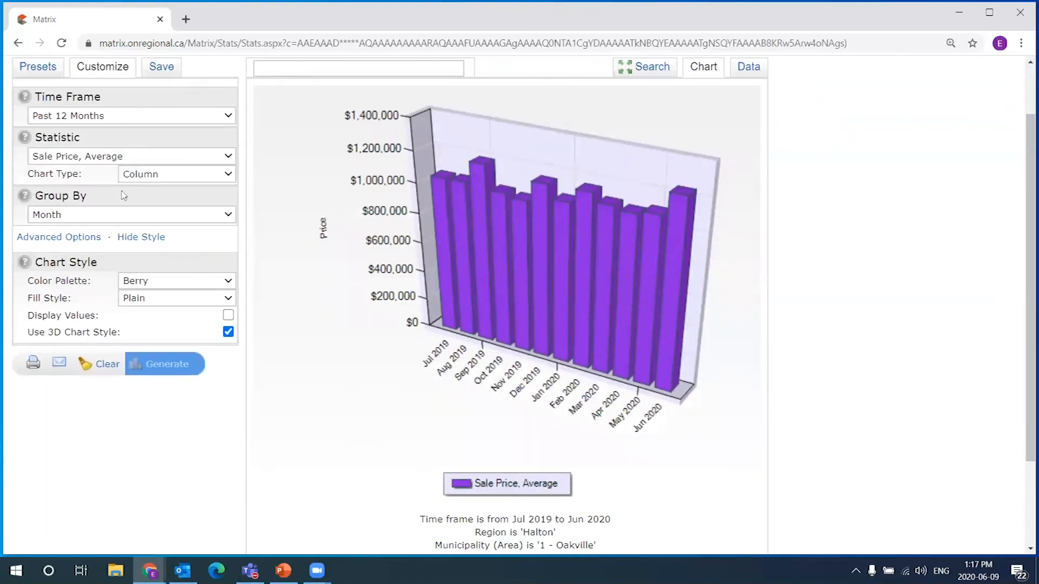
scroll(837, 343, down, 1)
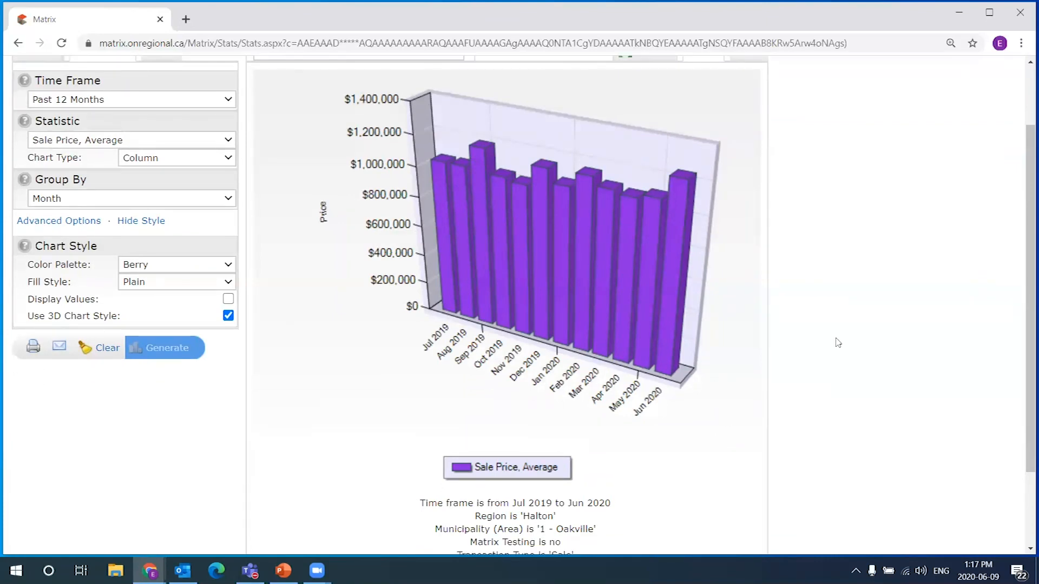
drag(604, 521, 430, 453)
click(809, 497)
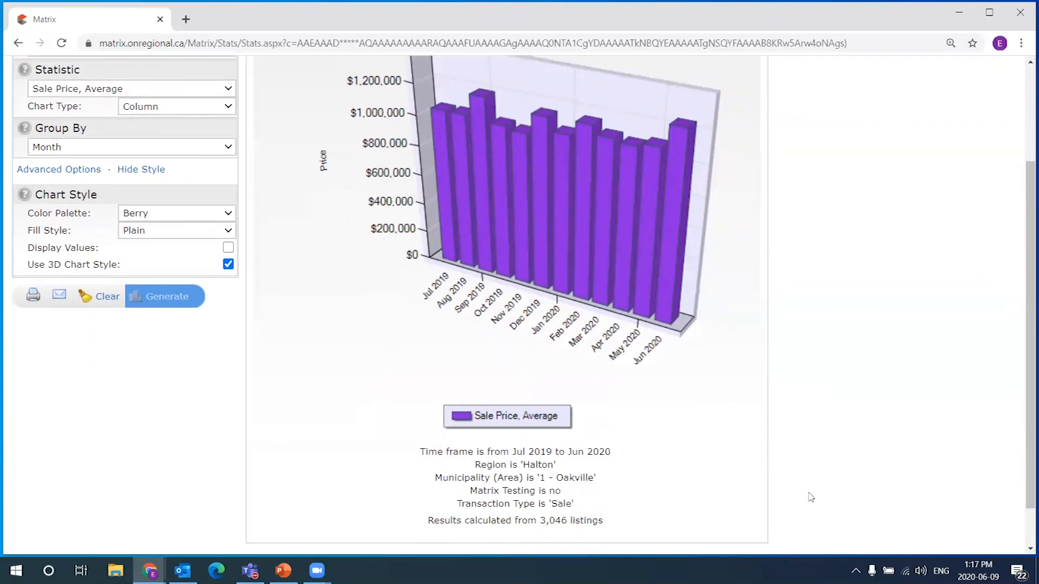
scroll(810, 496, up, 1)
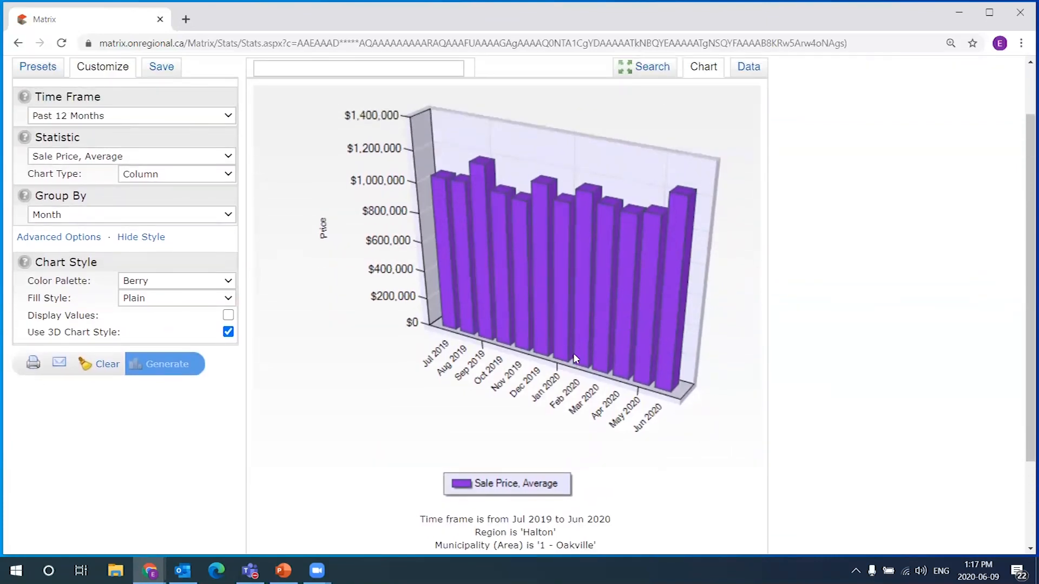
scroll(909, 333, up, 1)
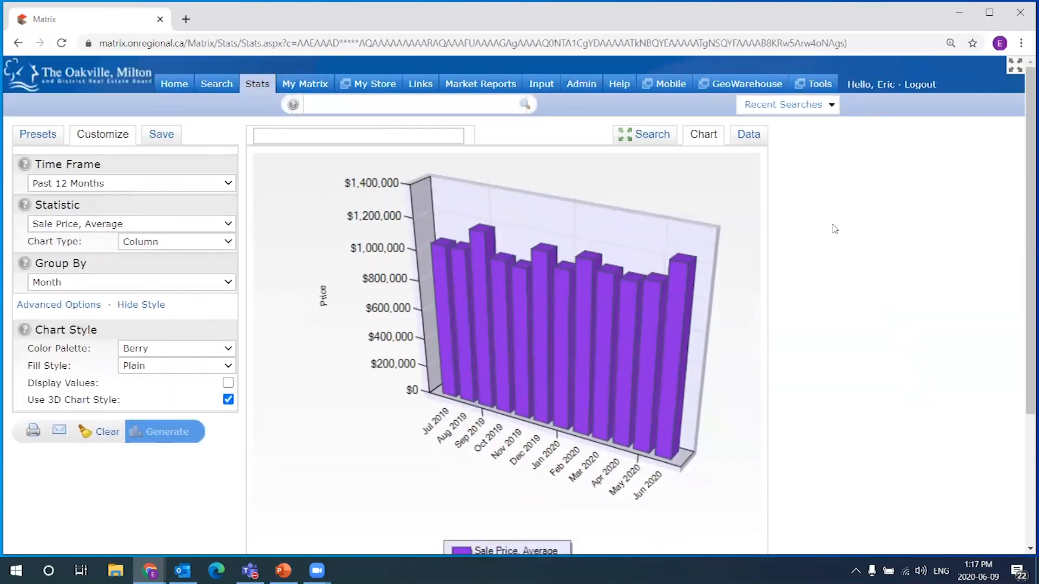
scroll(830, 231, down, 2)
scroll(807, 255, up, 2)
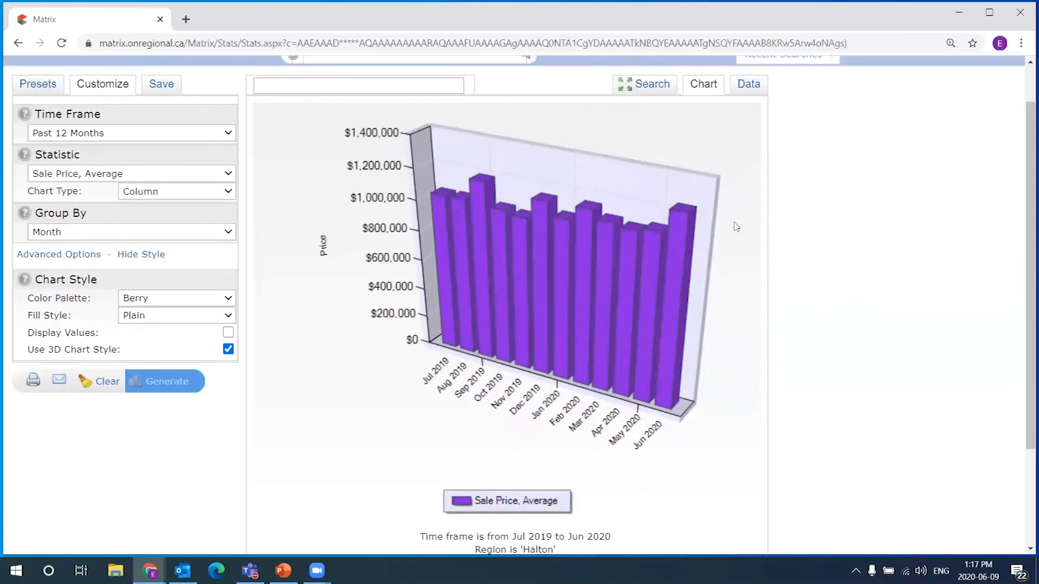
scroll(599, 144, up, 1)
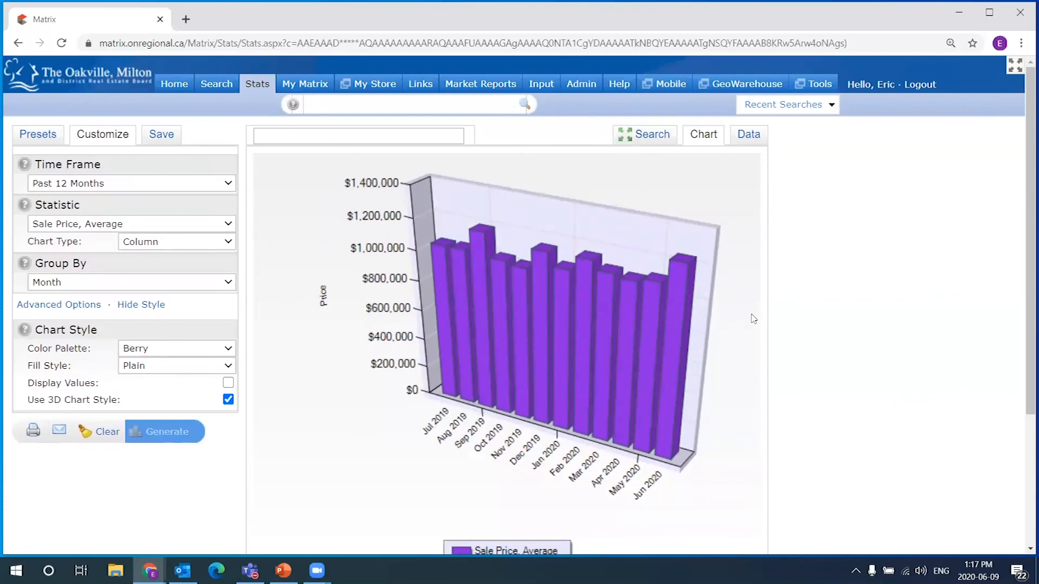
scroll(784, 292, down, 1)
scroll(789, 302, up, 1)
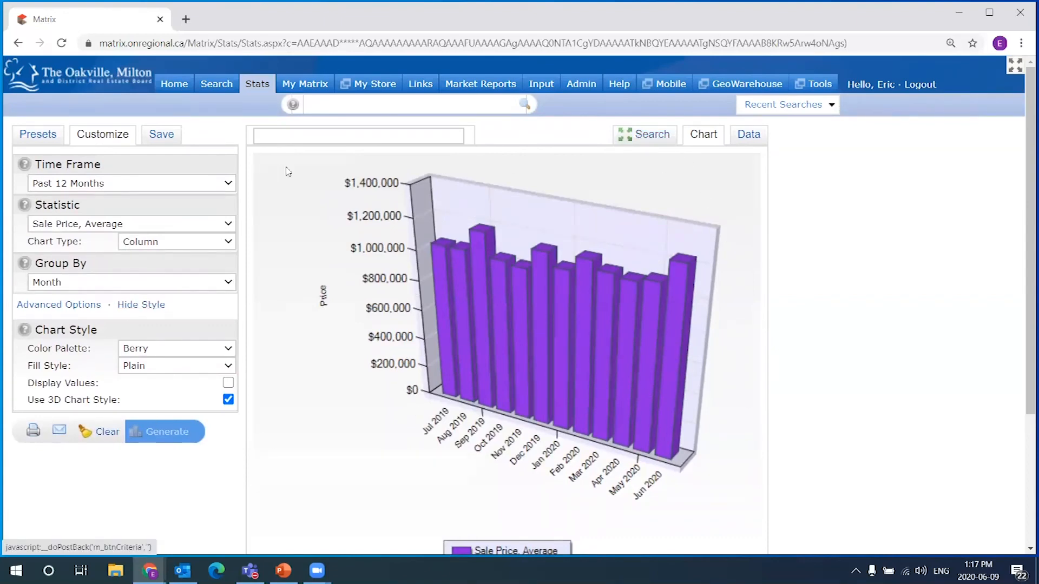
Save the current stats setup as a preset named 'Oakville Avg Sale - July 2019-Jun2020'
click(167, 140)
click(101, 209)
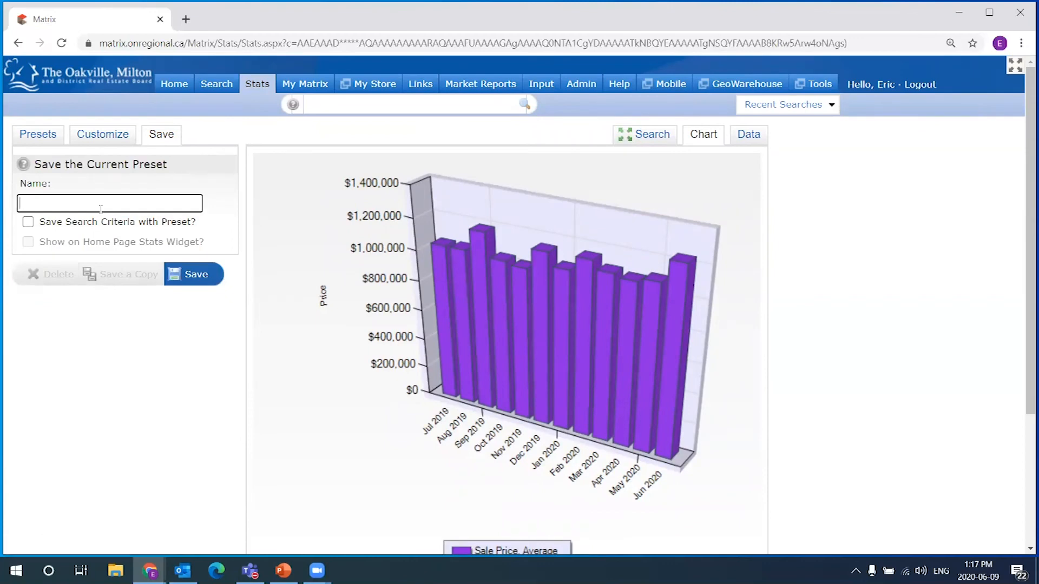
text(Oakville)
key(BackSpace)
key(BackSpace)
text(2019-Jun2020)
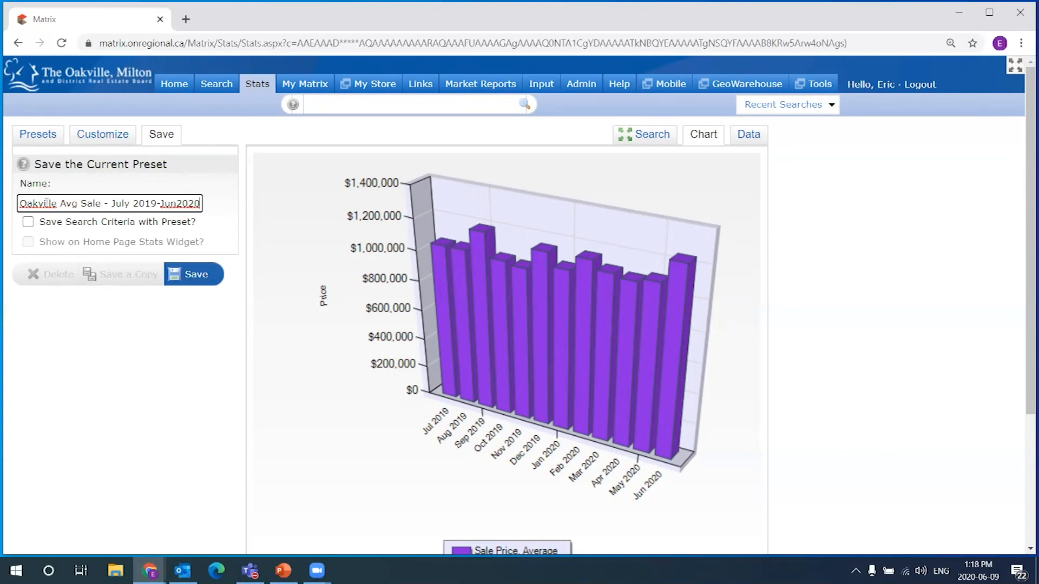
click(202, 280)
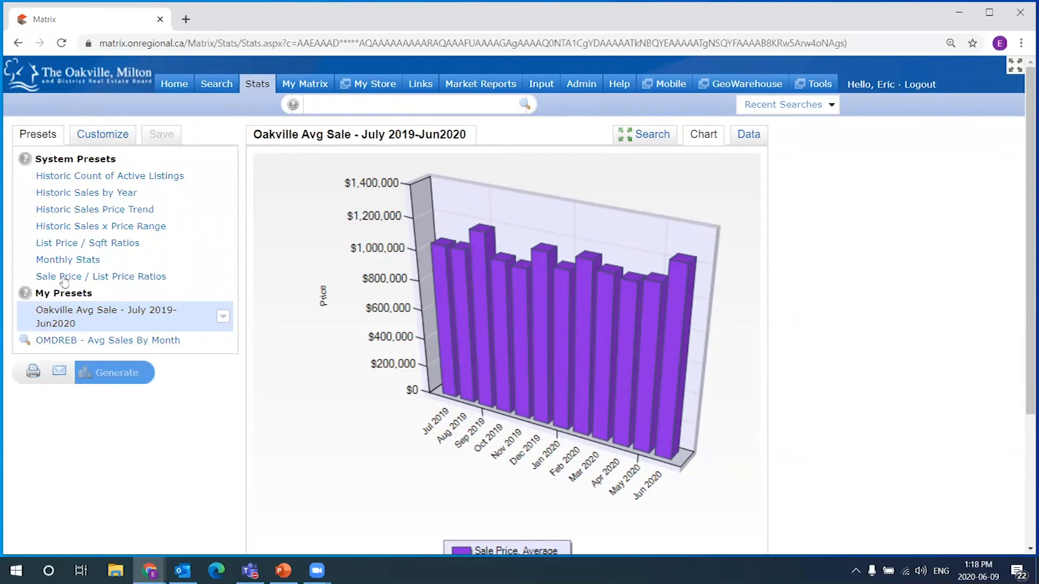
Go Home, return to Stats, and load the Oakville Avg Sale preset from My Presets
click(175, 87)
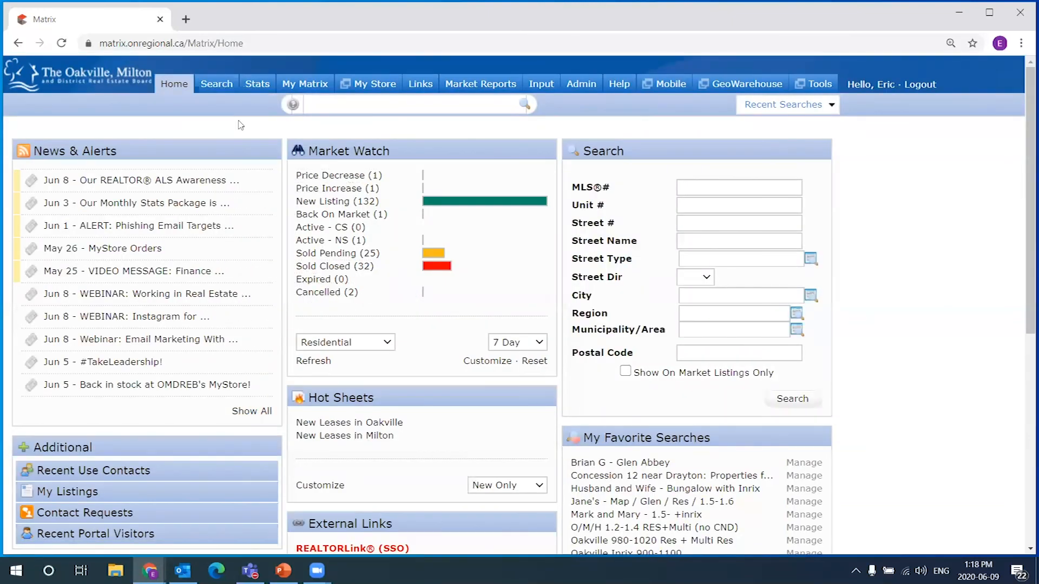
click(262, 89)
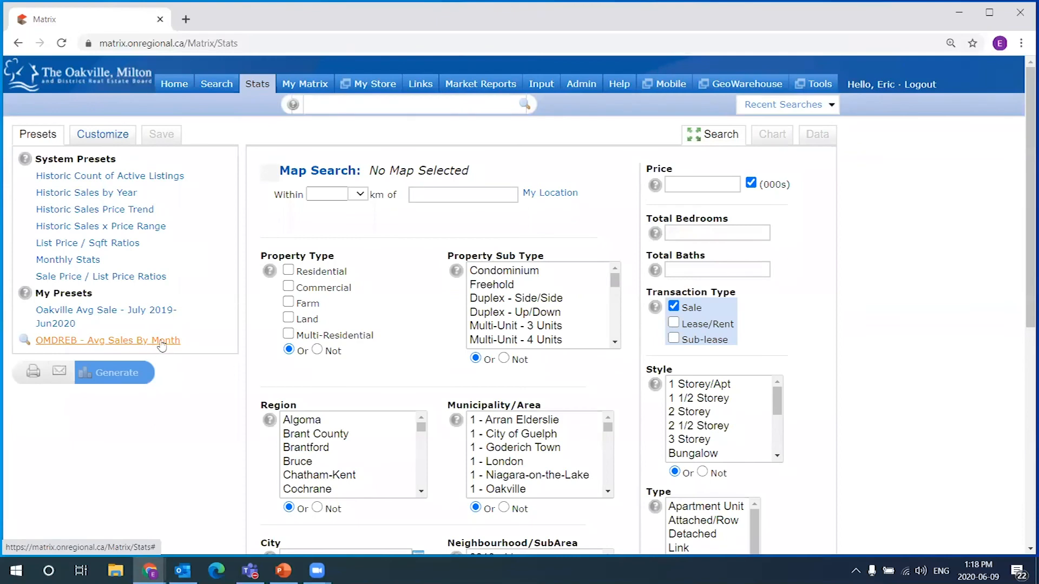
triple_click(38, 319)
click(123, 314)
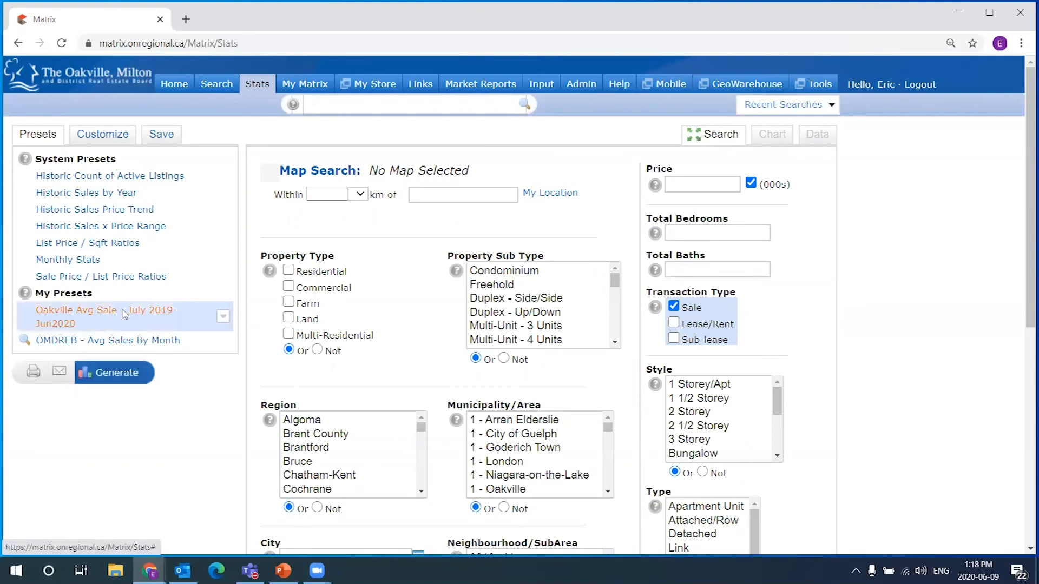
Generate the preset and check its data table: $588,496 (Jul 2019) to $654,809 (Jun 2020)
click(112, 374)
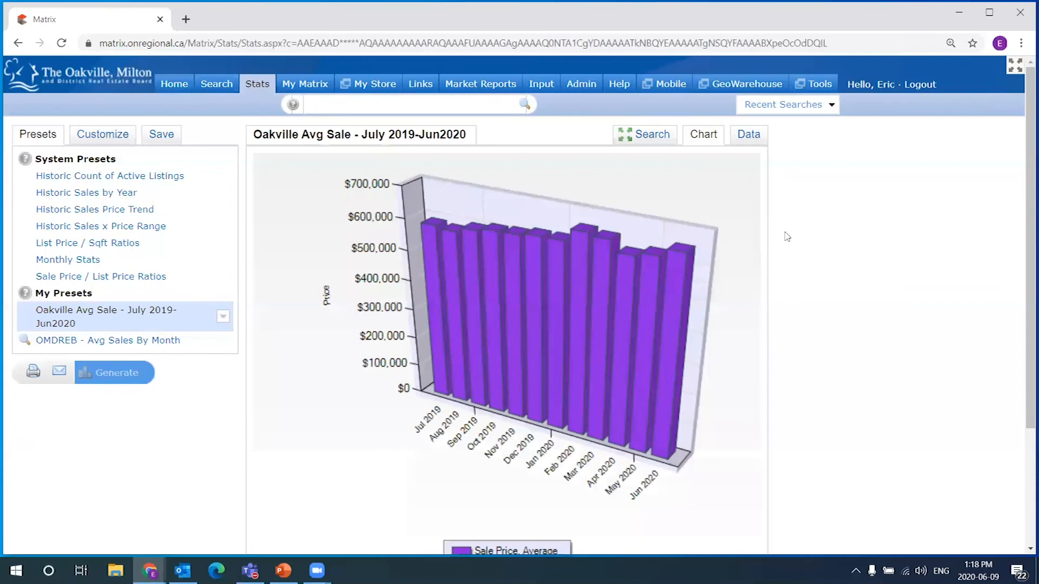
click(748, 135)
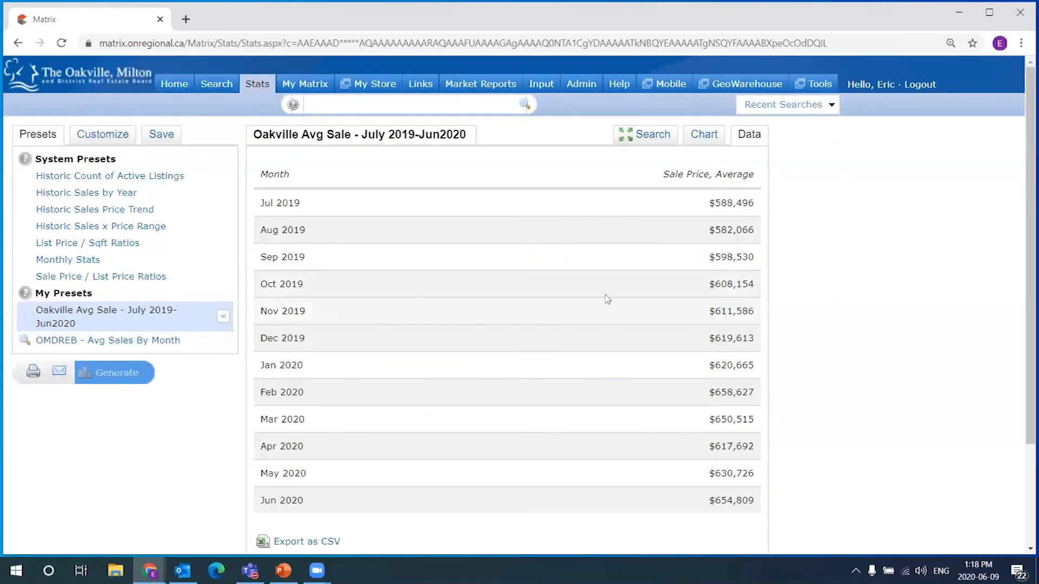
drag(261, 208, 324, 208)
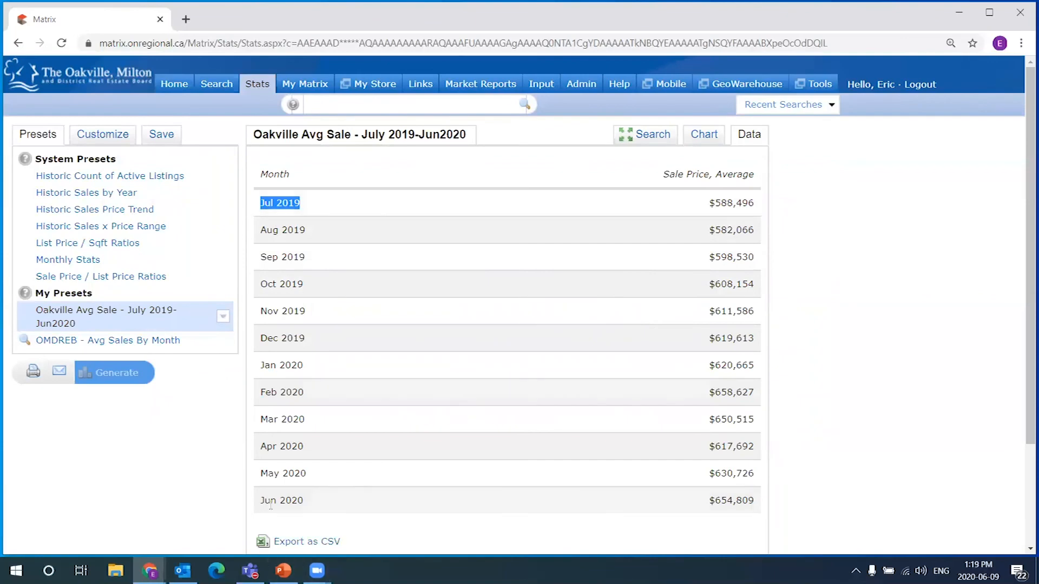
drag(342, 495, 260, 500)
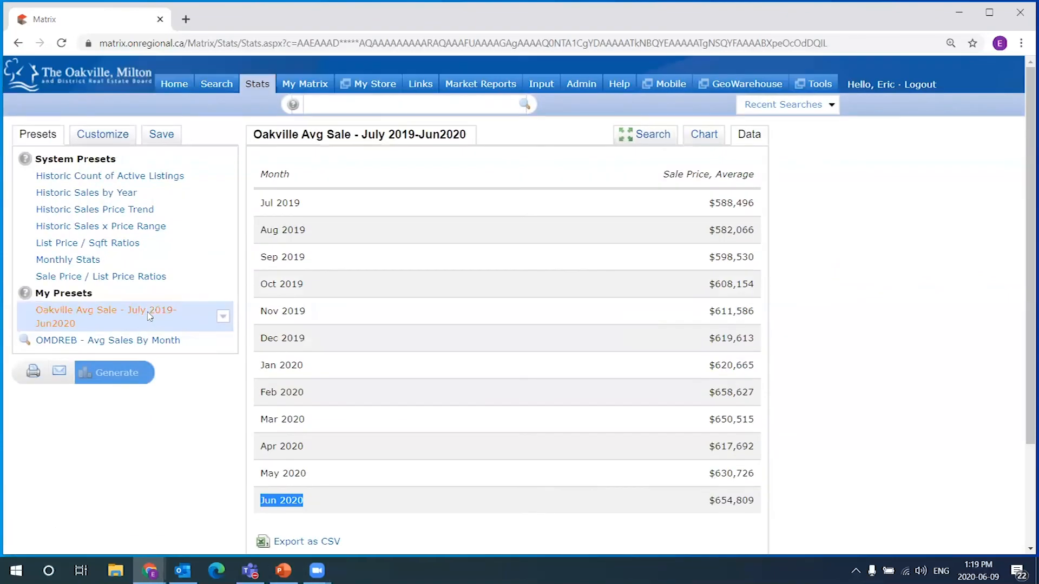
click(698, 135)
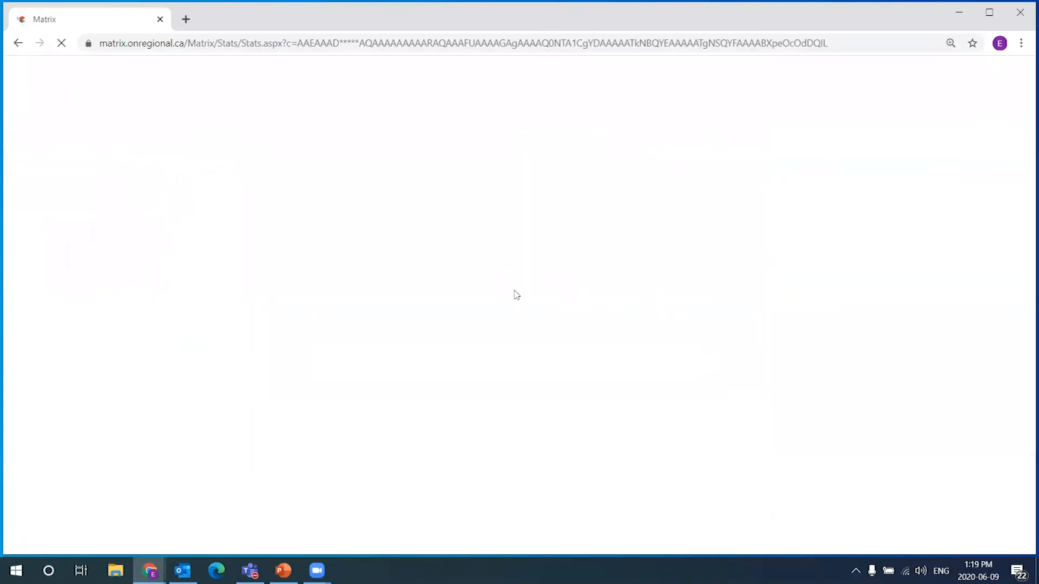
Reselect Halton and 1 - Oakville on the preset's criteria form, then bring up the Save panel
scroll(323, 461, down, 4)
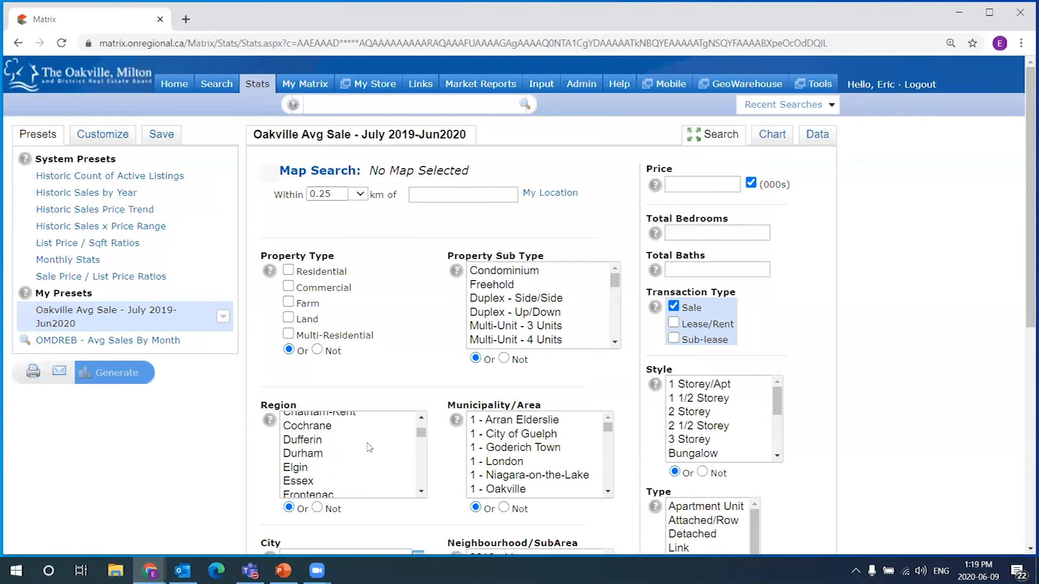
scroll(323, 461, down, 1)
click(318, 425)
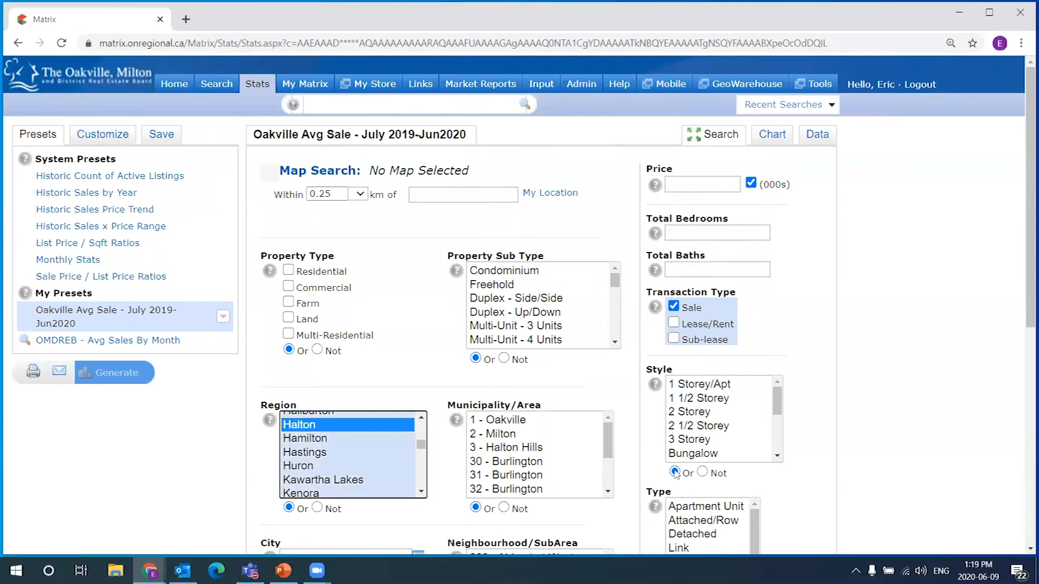
click(524, 421)
scroll(120, 389, down, 2)
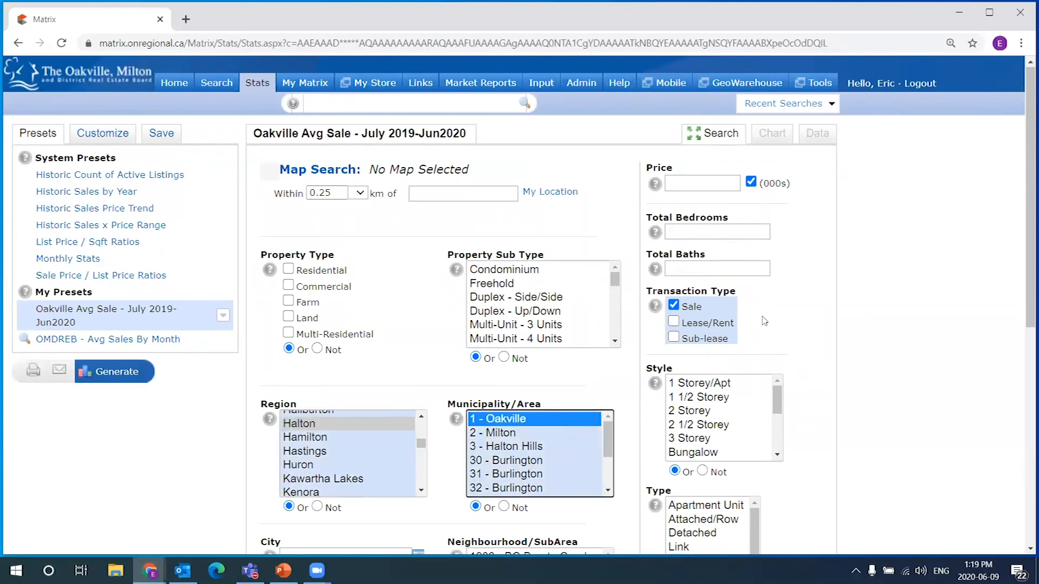
scroll(184, 130, up, 2)
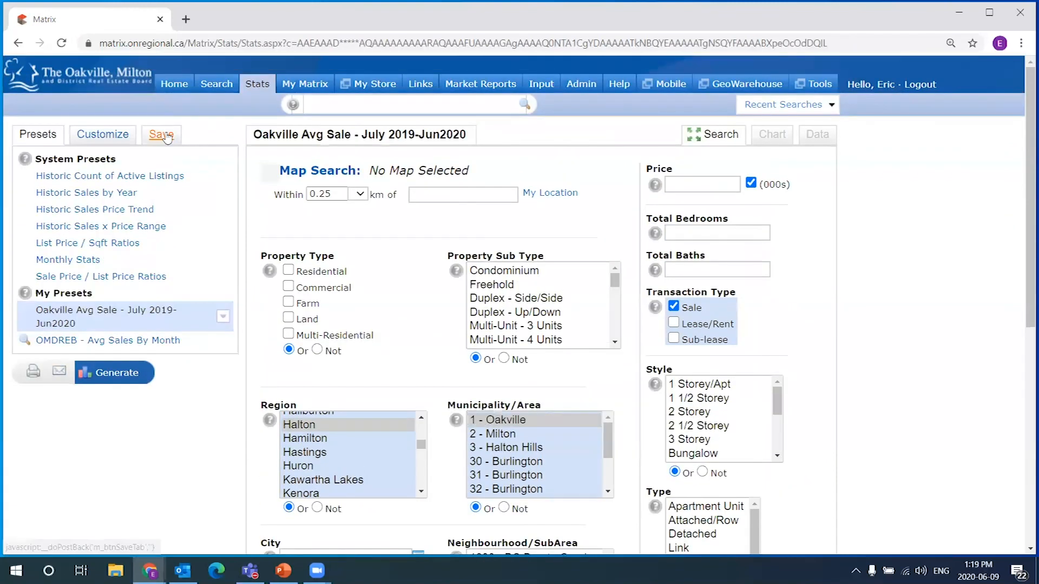
click(161, 134)
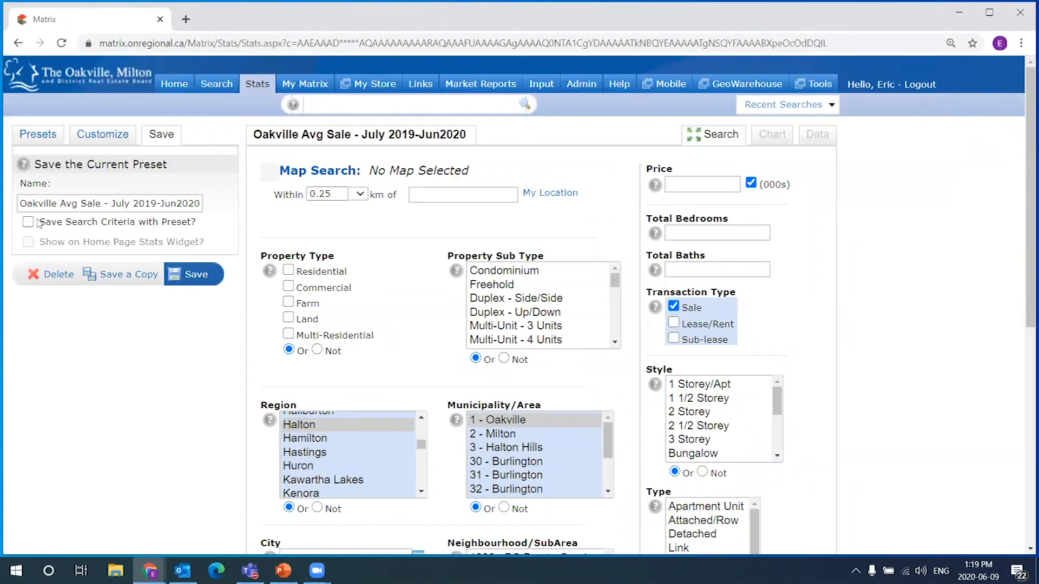
Tick 'Save Search Criteria with Preset?' and re-save the Oakville Avg Sale preset
drag(42, 221, 198, 214)
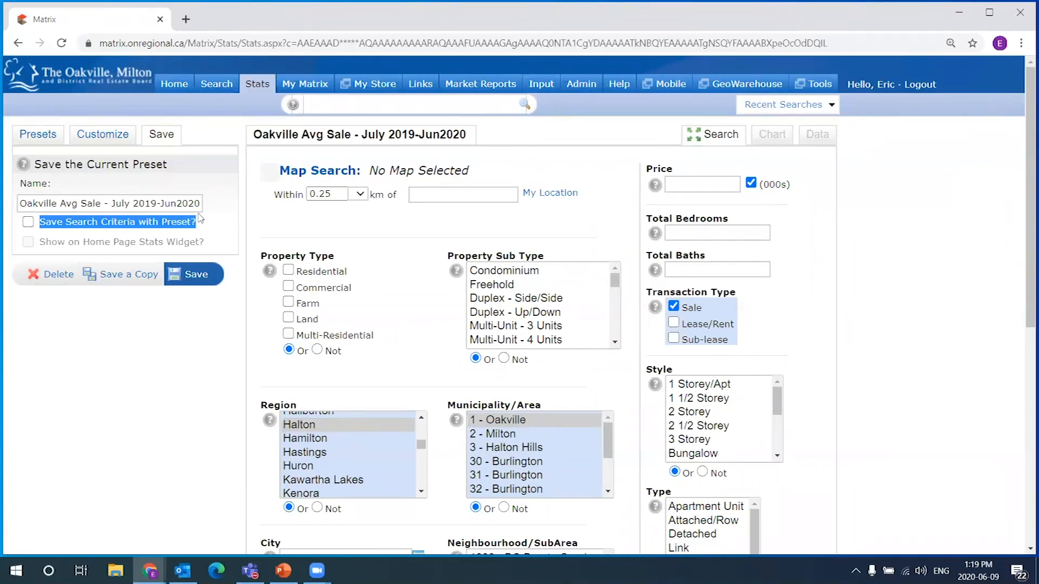
click(28, 221)
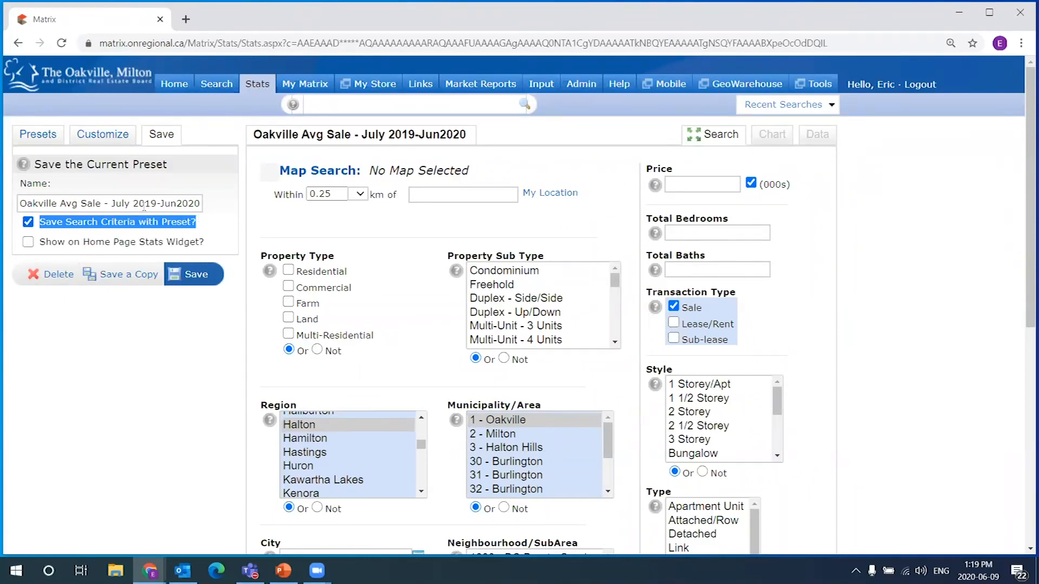
click(209, 226)
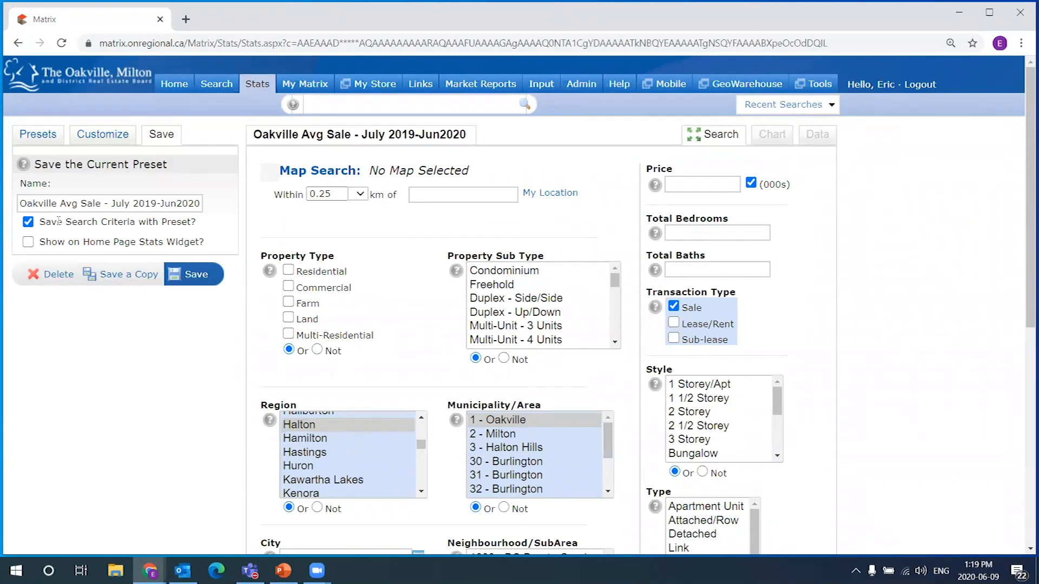
click(29, 222)
click(30, 225)
drag(198, 226, 39, 225)
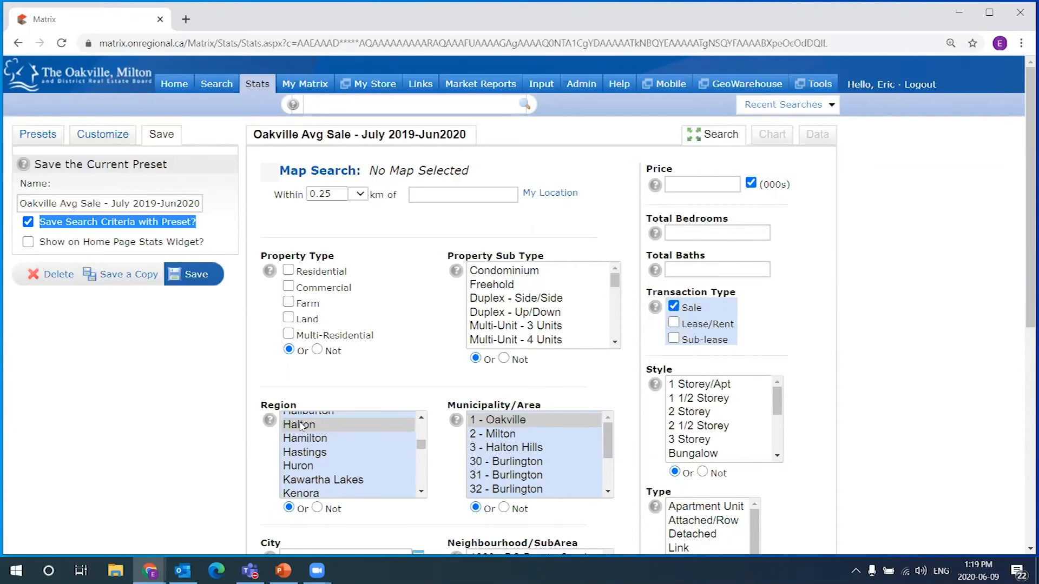
click(214, 277)
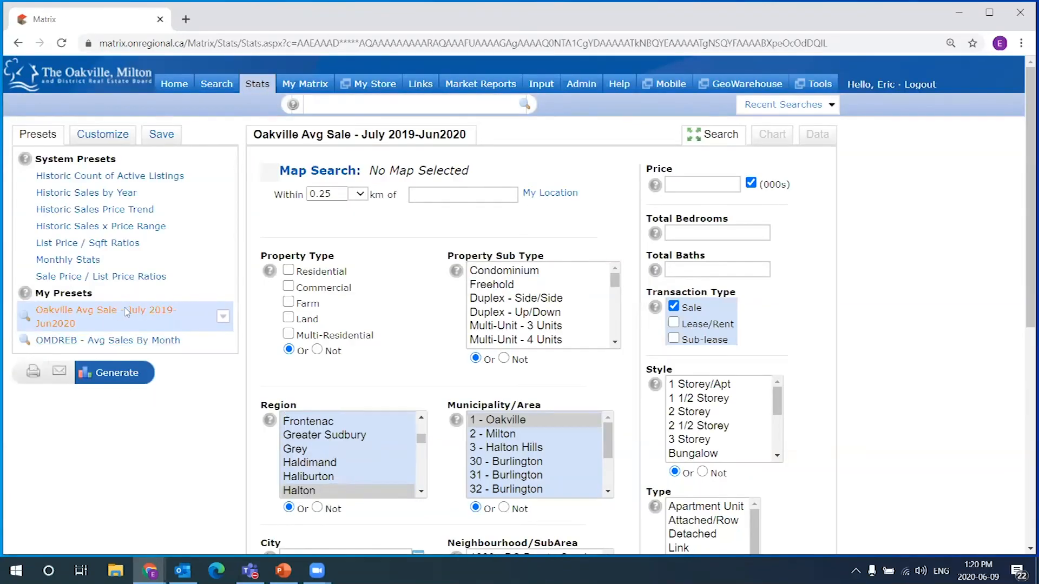
Generate the chart from the preset's saved search criteria and confirm the 3,046 listing count
click(116, 376)
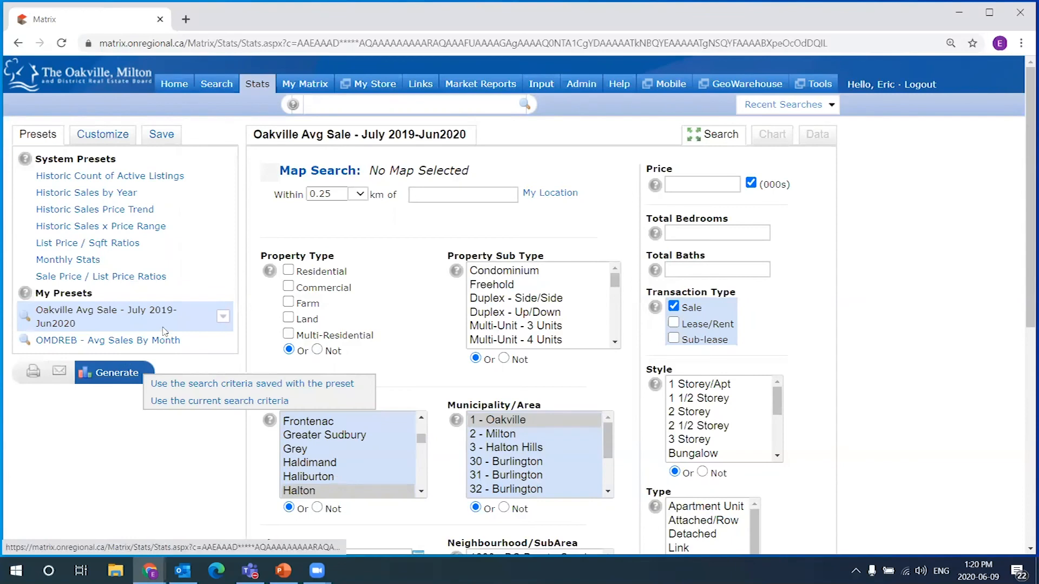
click(241, 383)
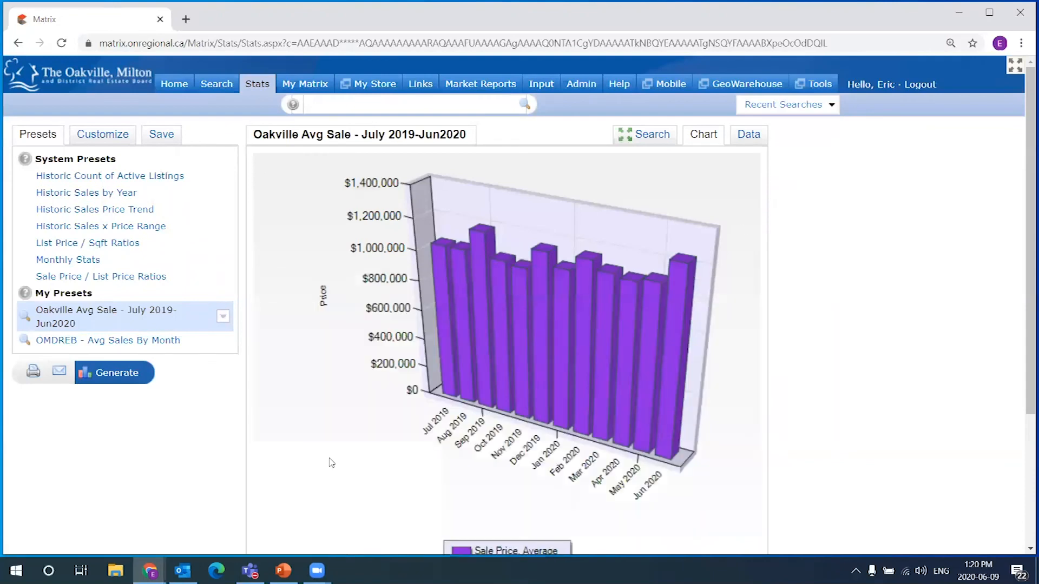
scroll(763, 389, down, 3)
drag(568, 522, 538, 522)
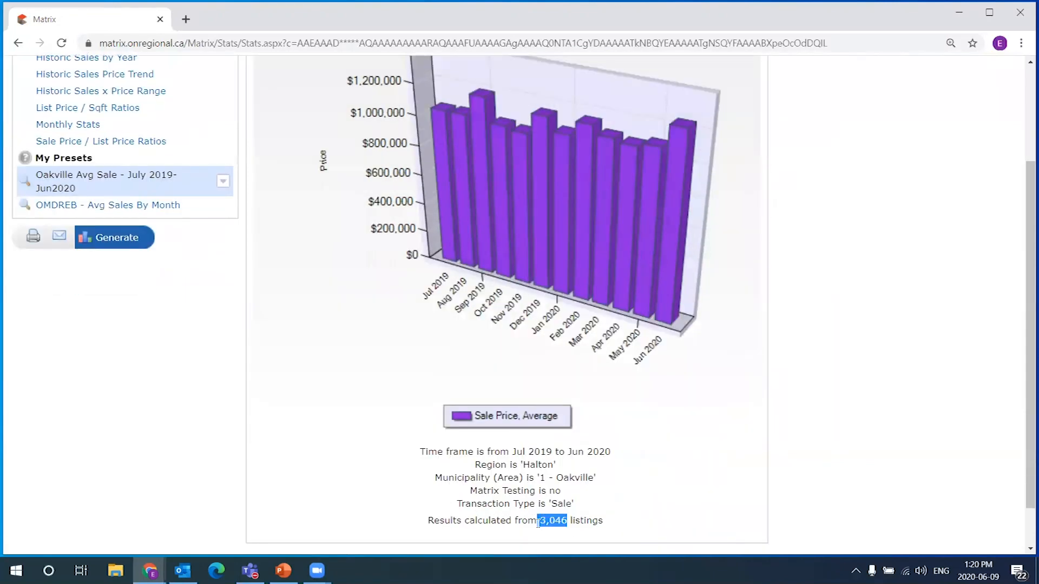
click(658, 505)
scroll(585, 274, up, 2)
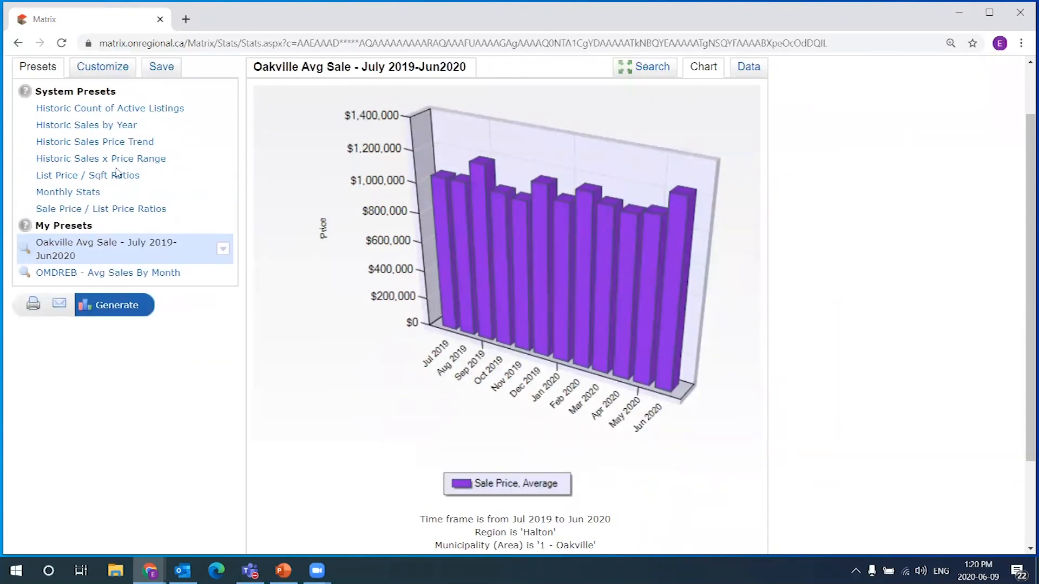
right_click(467, 172)
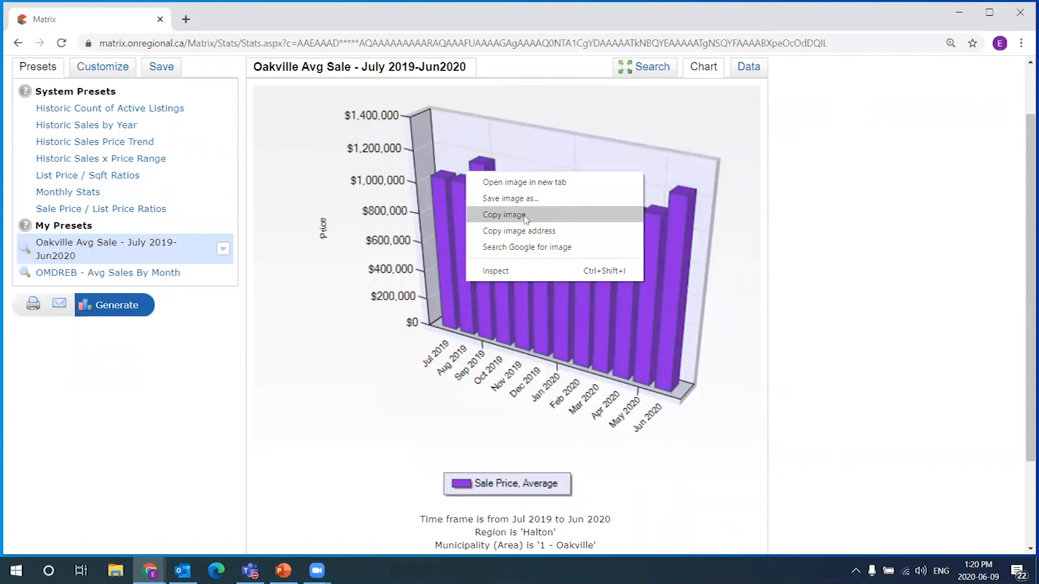
click(849, 250)
scroll(635, 290, up, 1)
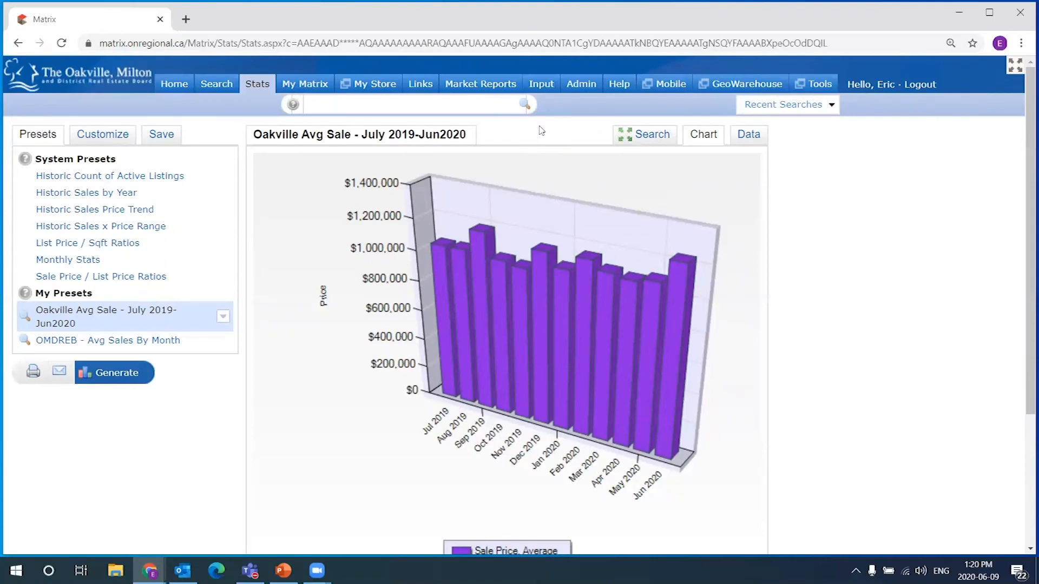
Go back to the Matrix home page and reveal the Search menu
click(172, 84)
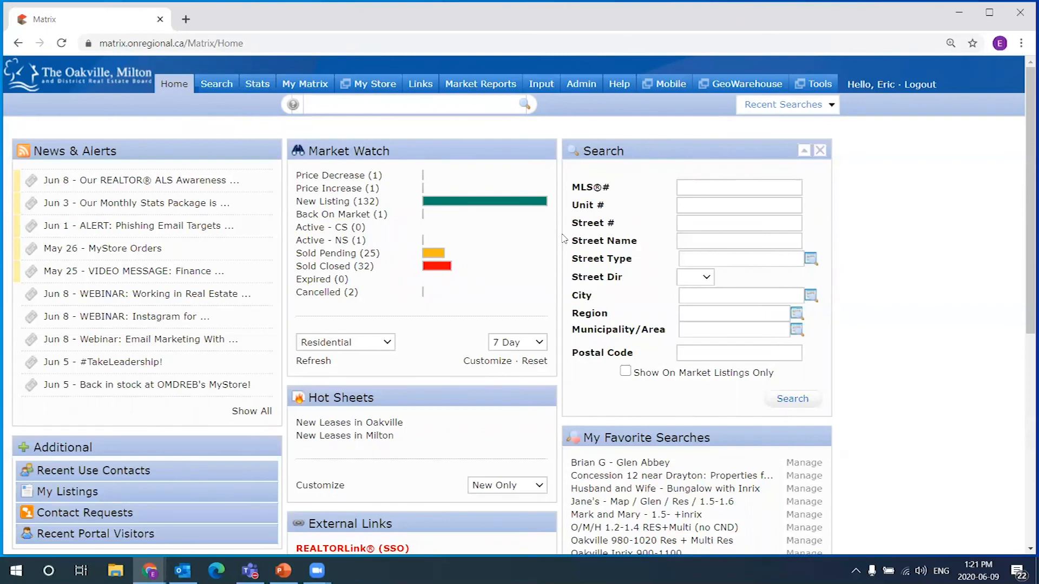
mouse_move(226, 89)
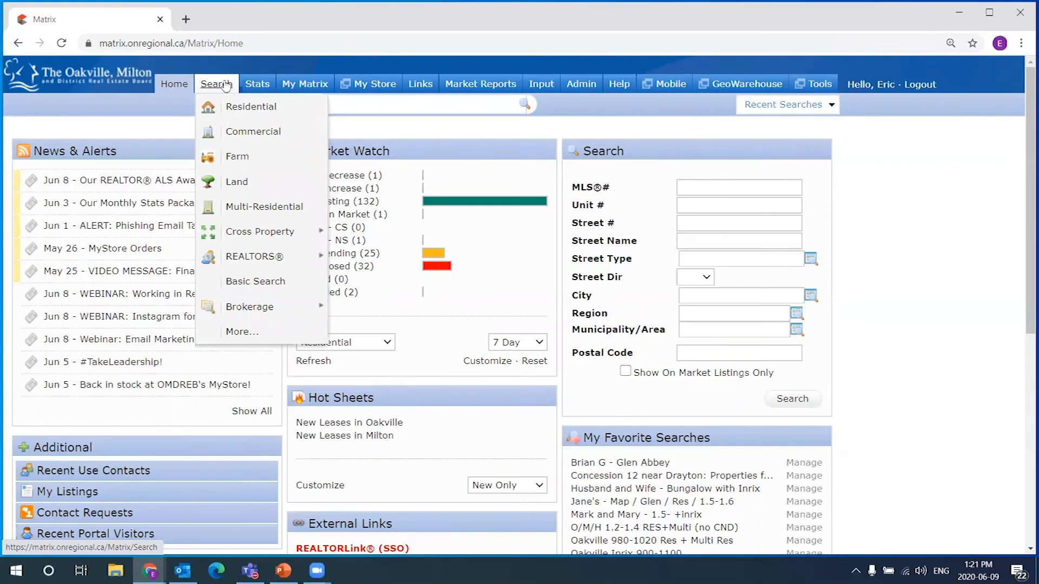
Start a new Residential search and uncheck Active - CS in the status filter
click(258, 112)
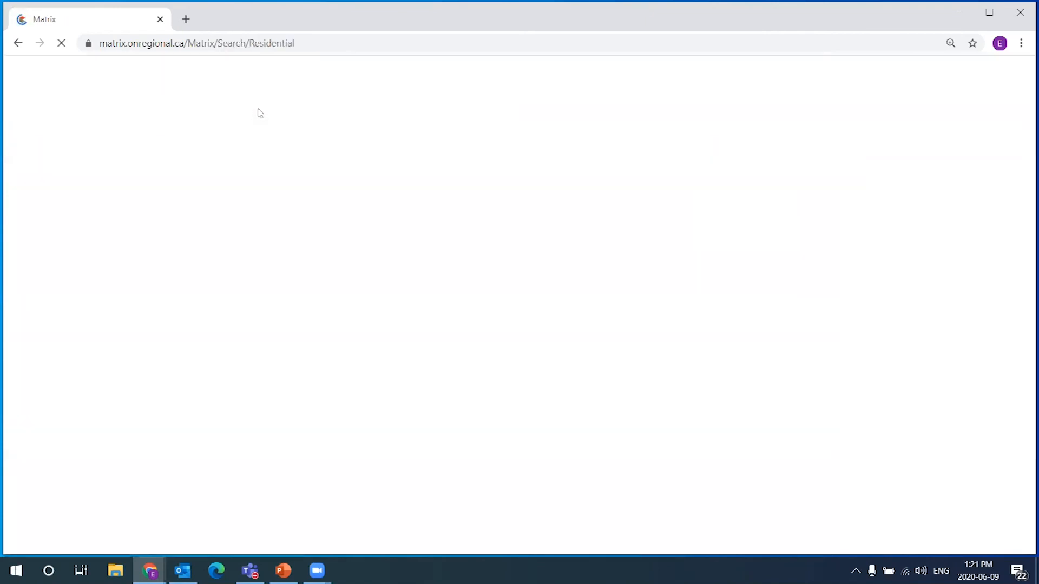
right_click(258, 122)
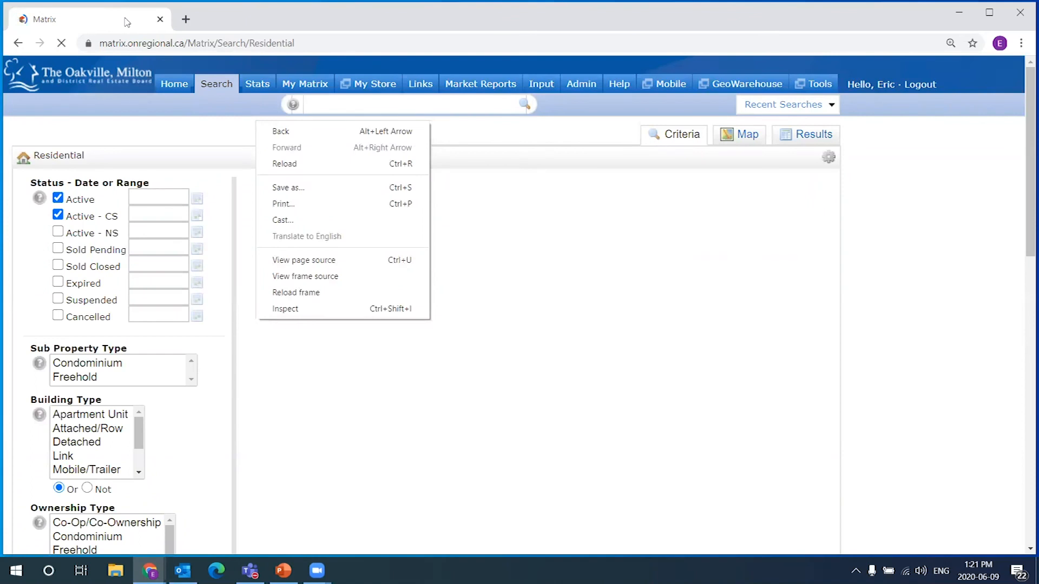
click(128, 21)
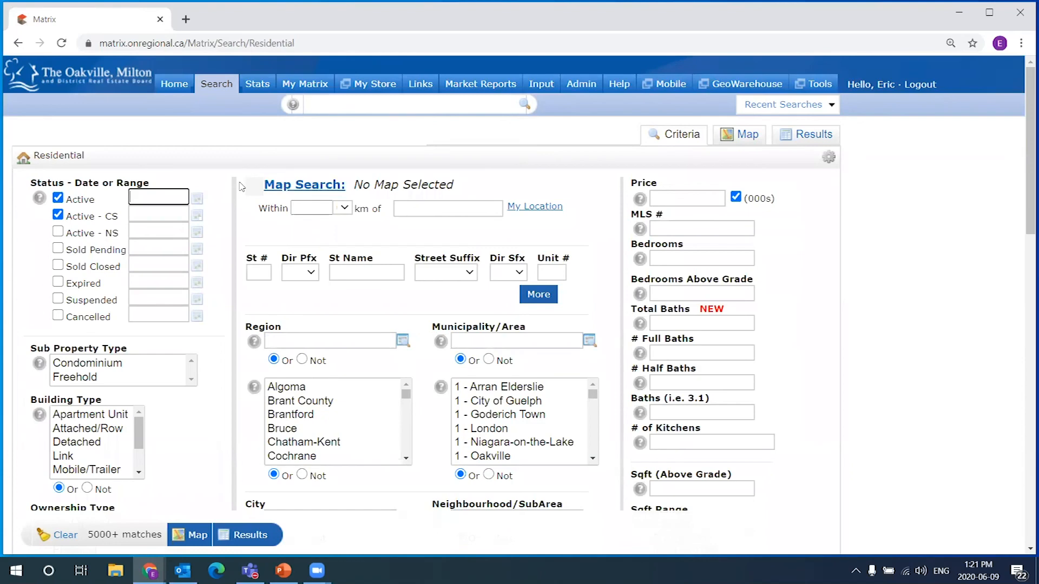
click(57, 214)
Enter 0 in the Price field and refresh the match count to 0
click(674, 199)
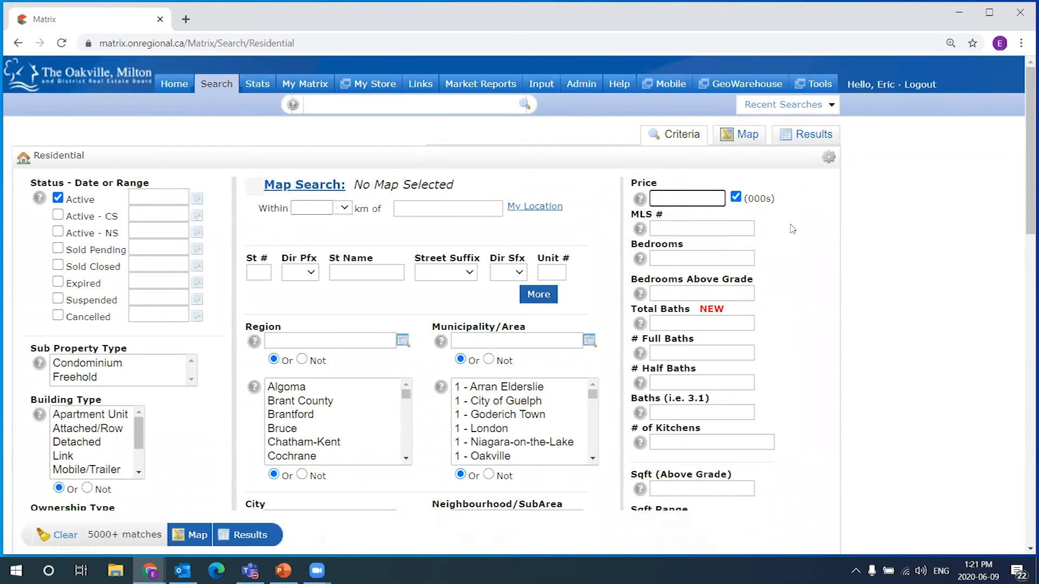
text(0)
double_click(666, 200)
key(BackSpace)
click(829, 249)
drag(1023, 147, 1024, 419)
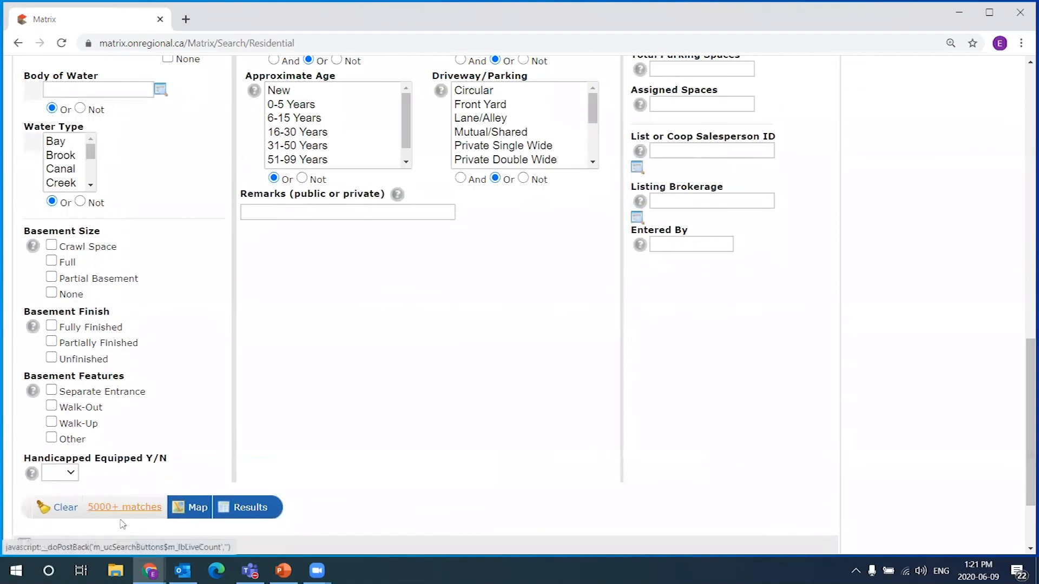
drag(1024, 416, 1024, 196)
scroll(792, 308, up, 4)
click(671, 133)
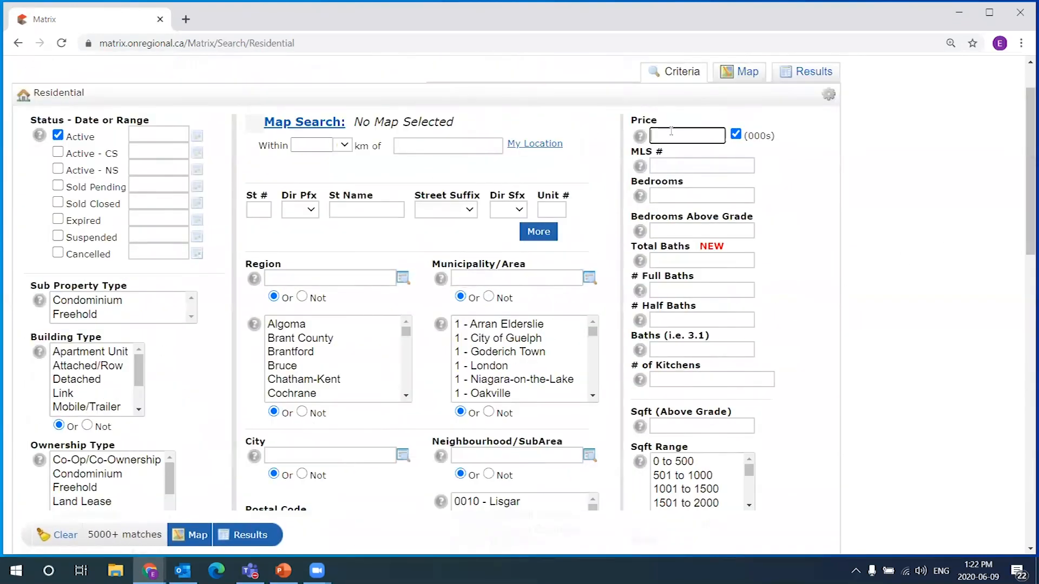
text(0)
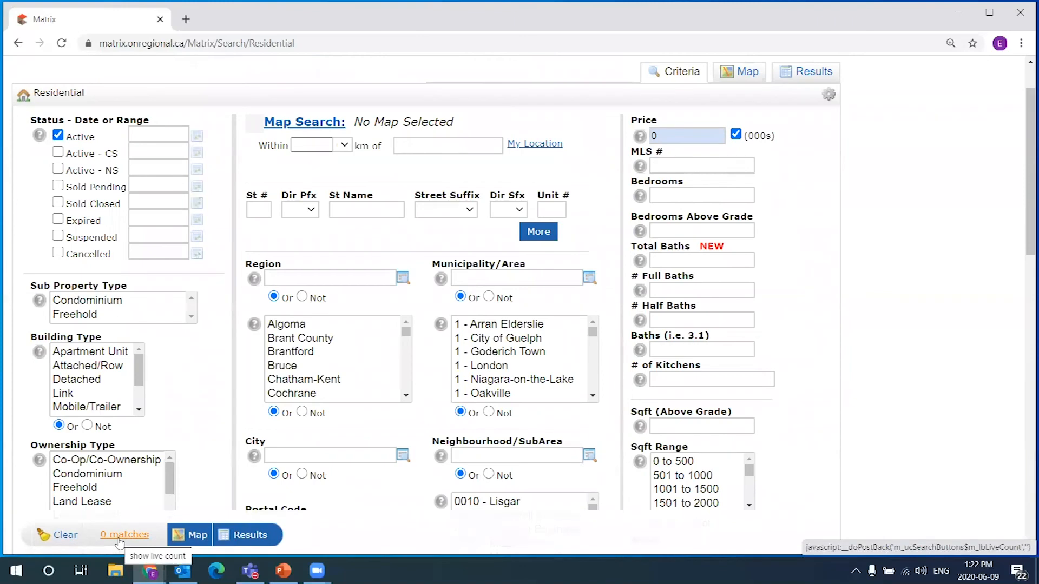
click(119, 541)
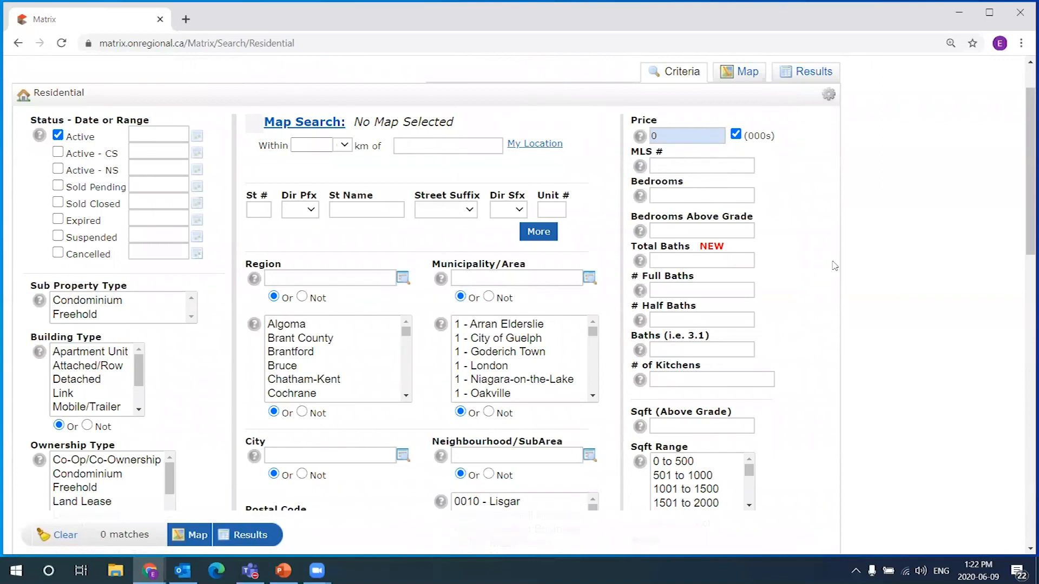
click(657, 132)
Switch to the map view and pan across southern Ontario to centre on Oakville
click(745, 76)
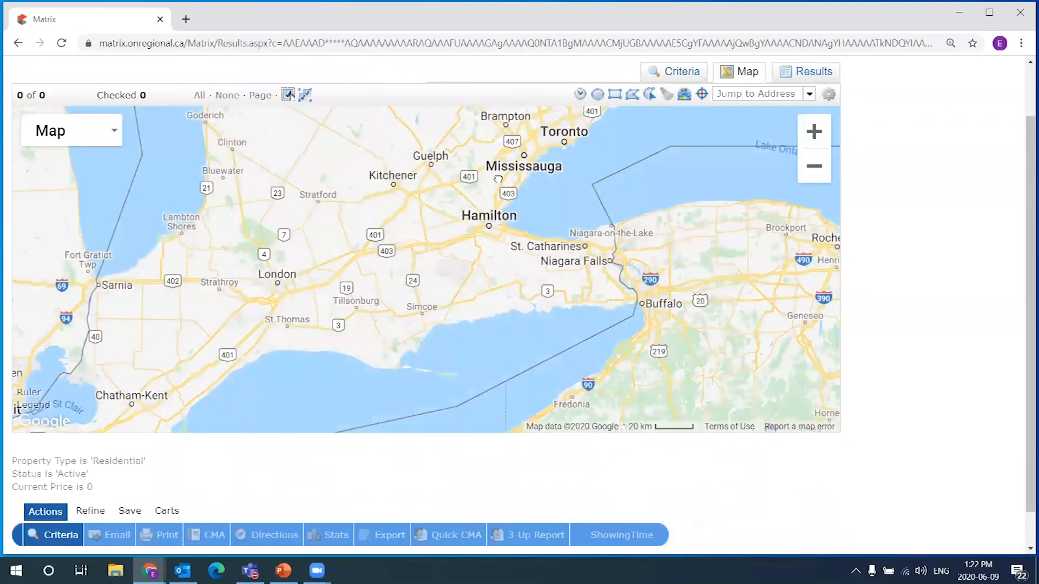
drag(497, 179, 499, 202)
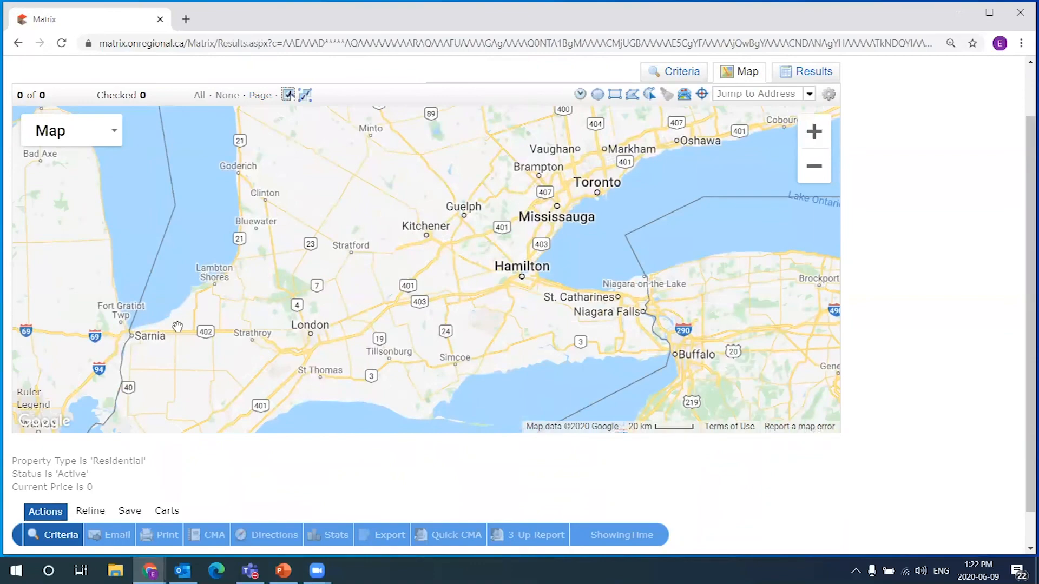
drag(415, 243, 382, 376)
scroll(469, 184, up, 1)
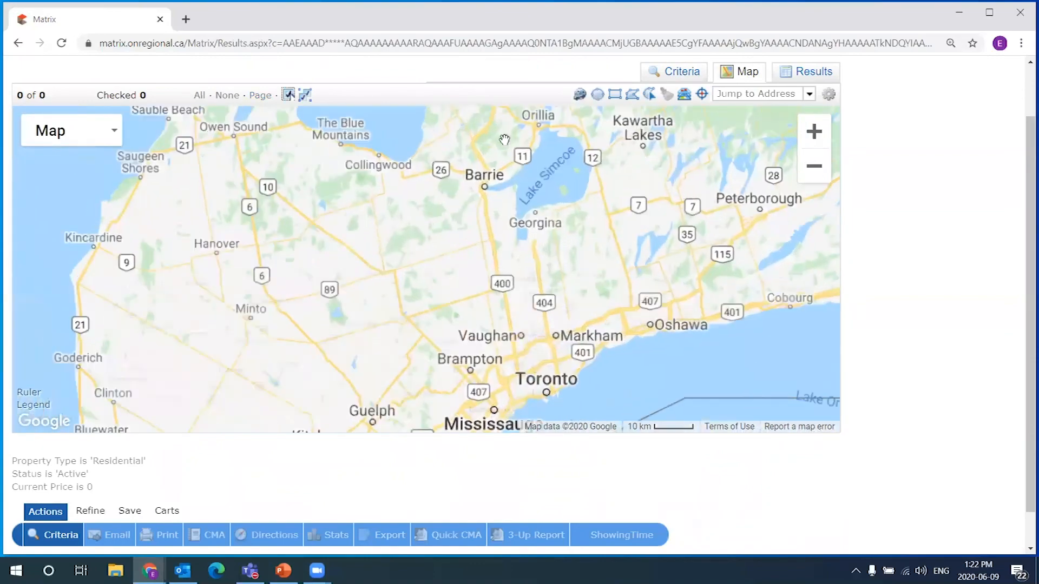
drag(570, 390, 460, 297)
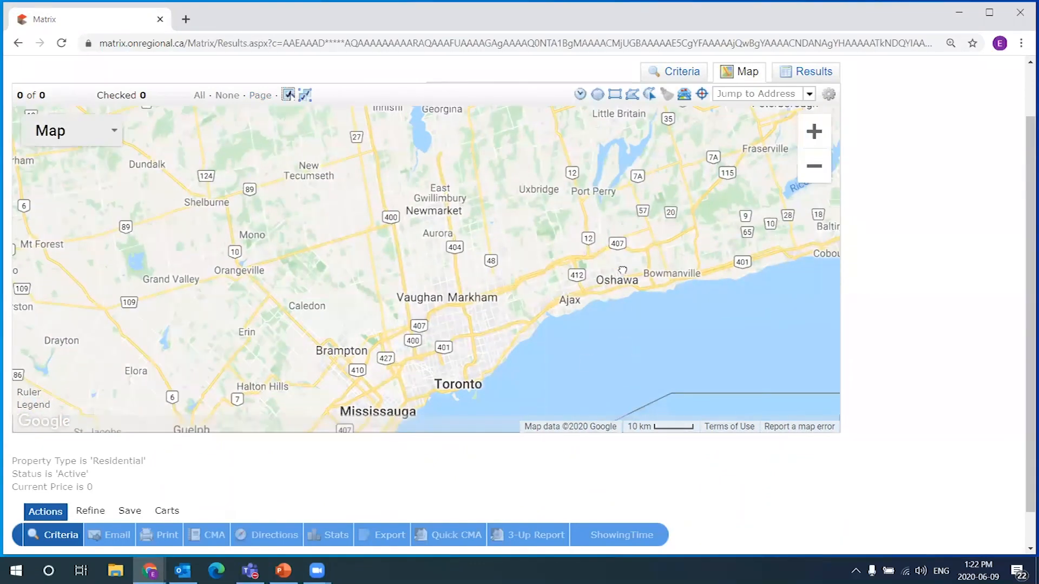
drag(693, 232, 692, 138)
drag(382, 377, 511, 276)
scroll(471, 244, up, 1)
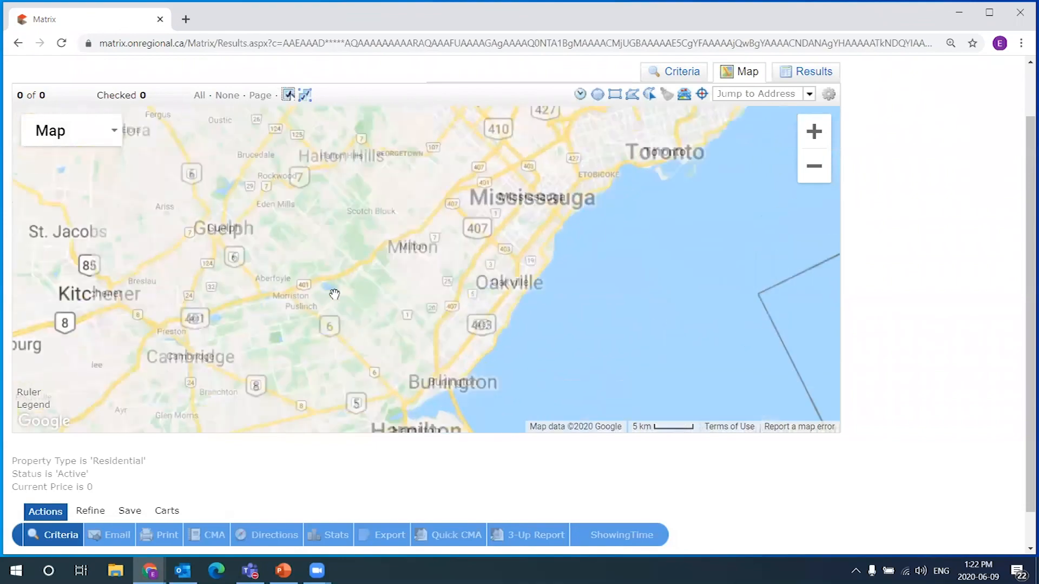
scroll(331, 294, up, 1)
drag(654, 254, 484, 181)
Zoom and pan into Glen Abbey until the Heritage Way loop streets fill the map
scroll(486, 256, up, 1)
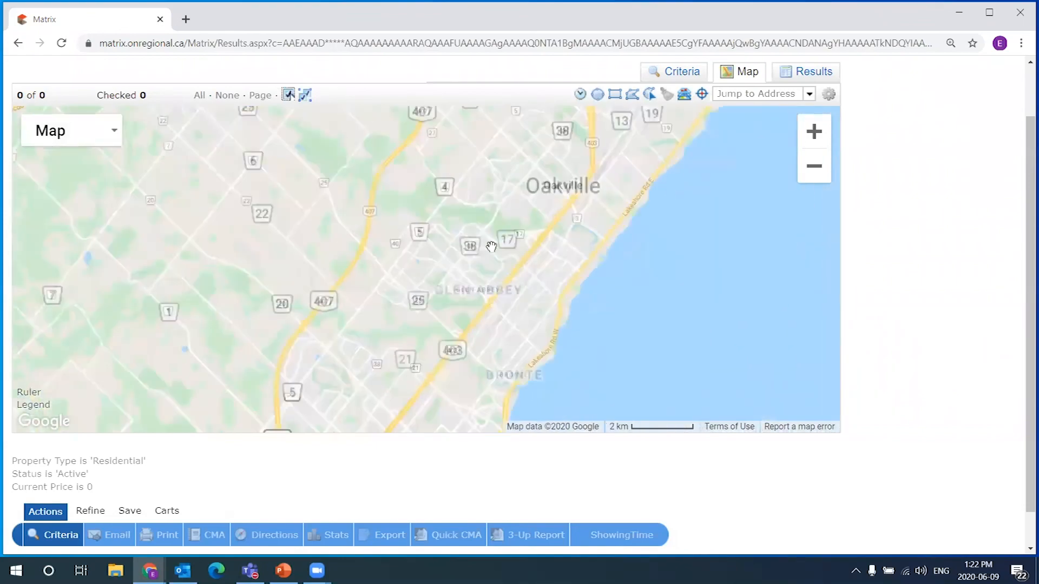
scroll(546, 215, down, 1)
scroll(546, 216, up, 1)
scroll(547, 217, up, 1)
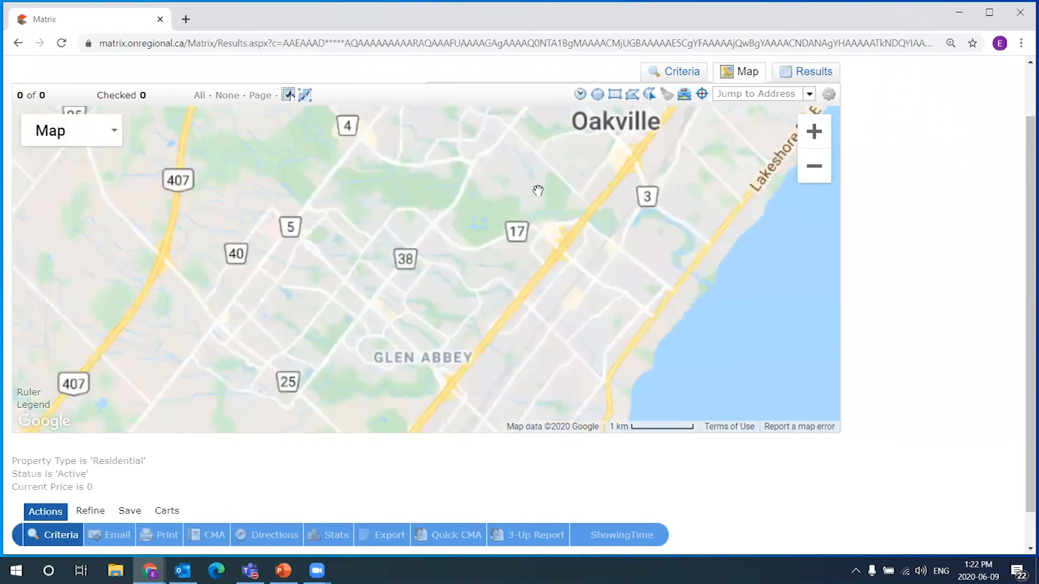
drag(596, 234, 601, 322)
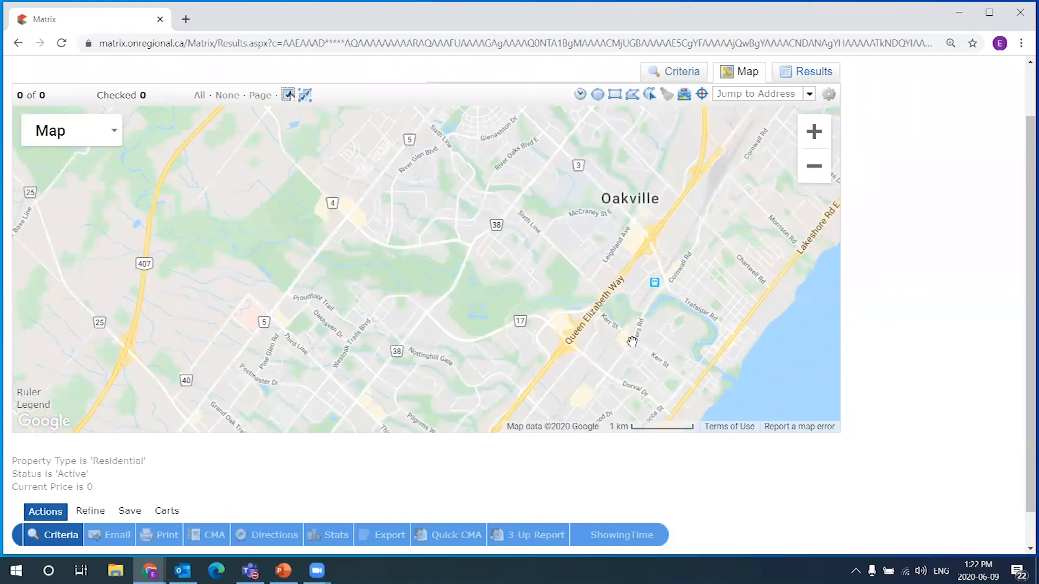
scroll(630, 341, up, 1)
drag(602, 182, 520, 120)
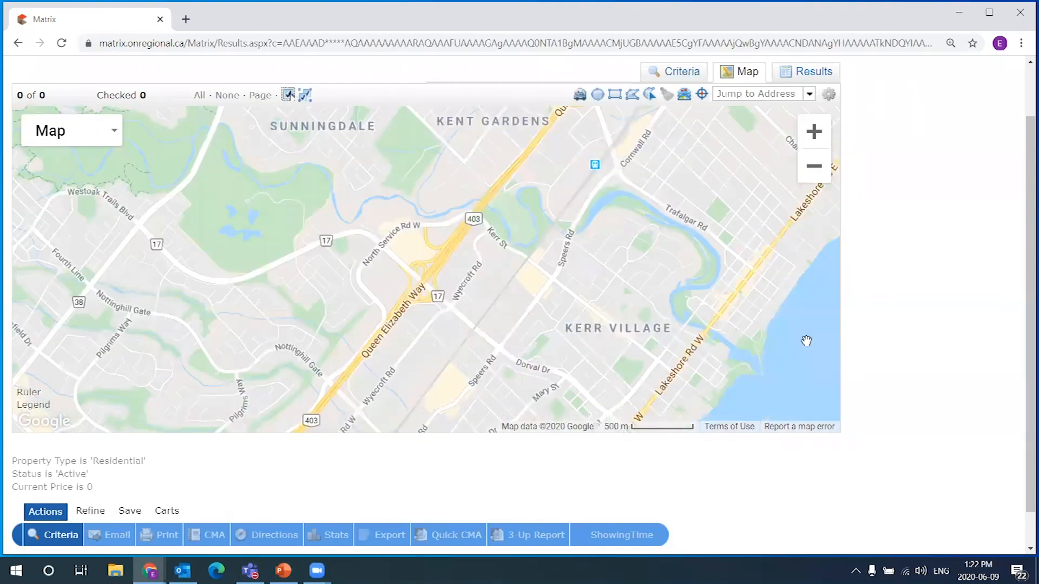
drag(566, 261, 589, 136)
drag(456, 343, 554, 309)
drag(42, 95, 17, 95)
drag(231, 318, 476, 295)
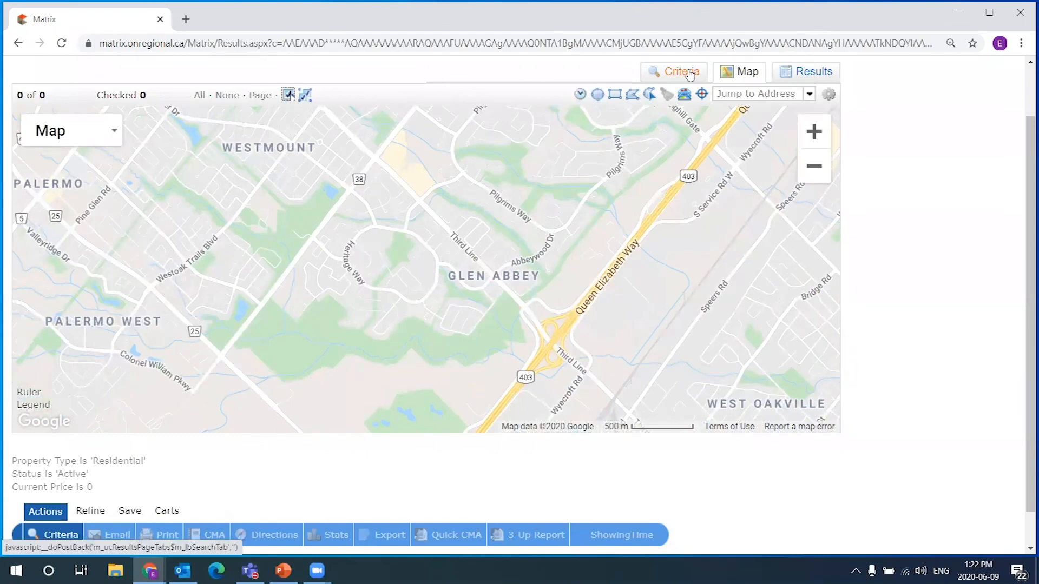
drag(529, 233, 578, 232)
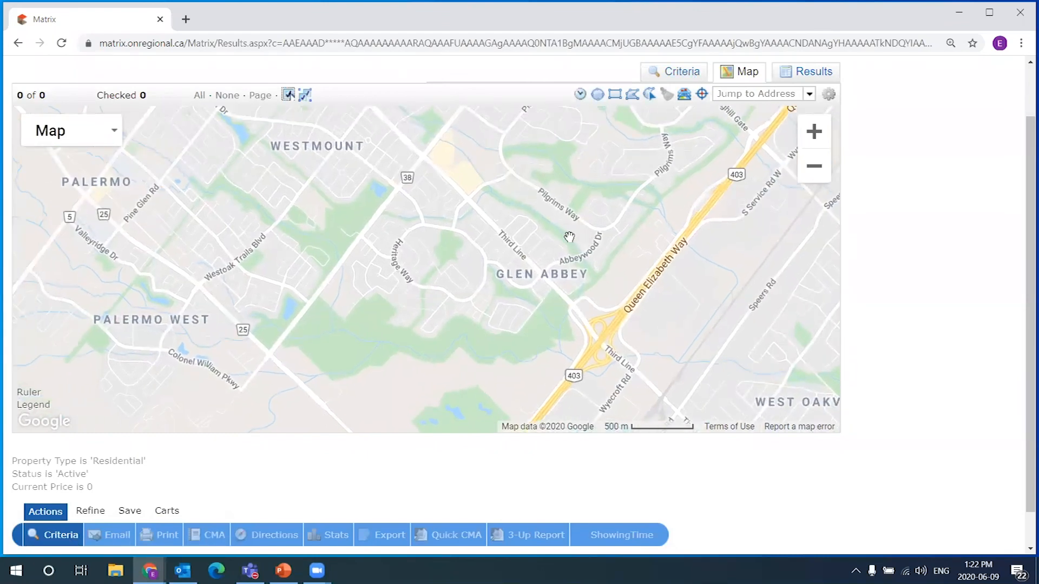
scroll(569, 239, up, 1)
drag(489, 316, 636, 269)
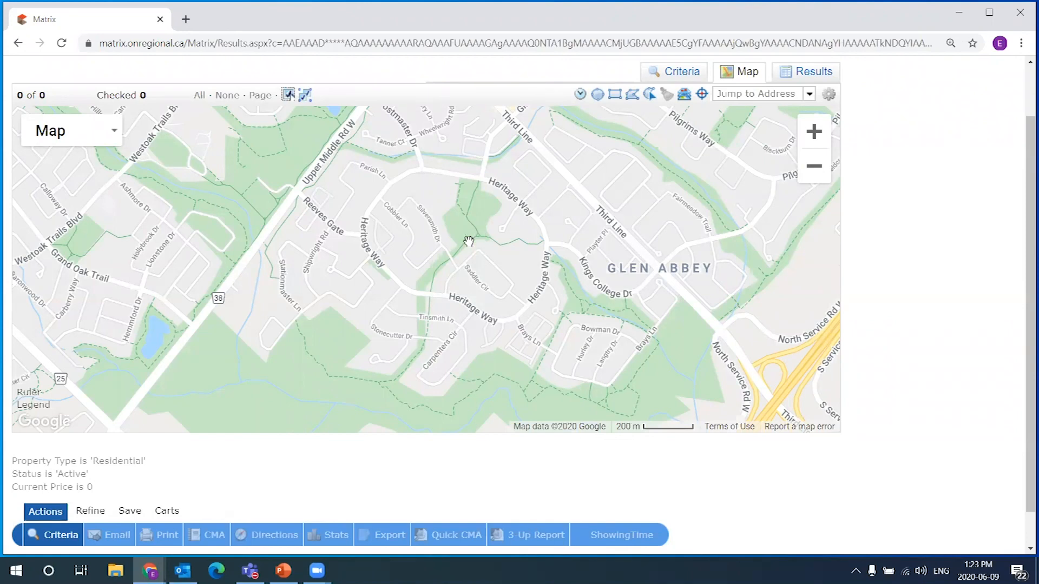
click(598, 96)
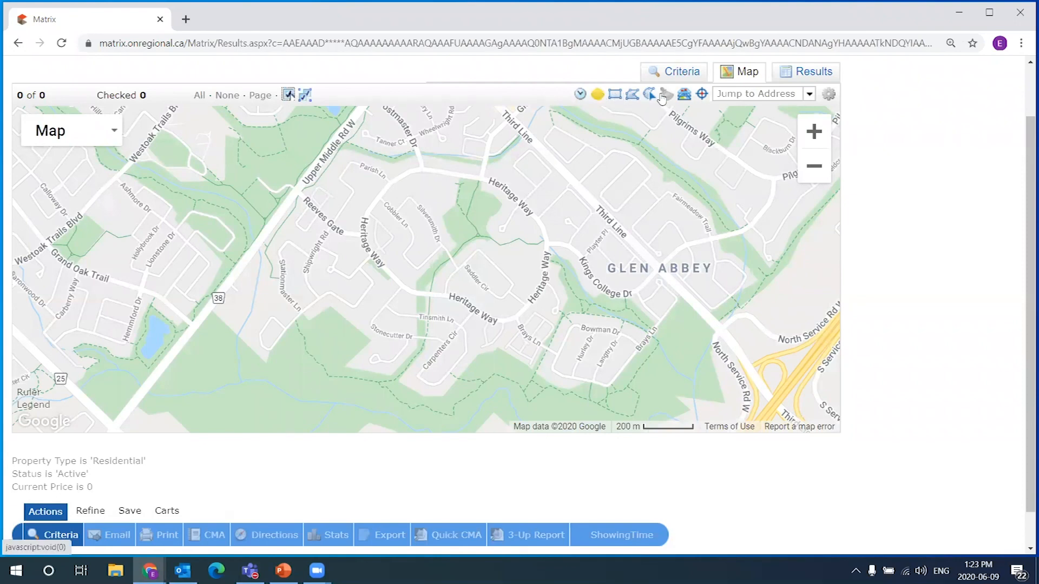
click(614, 97)
click(605, 96)
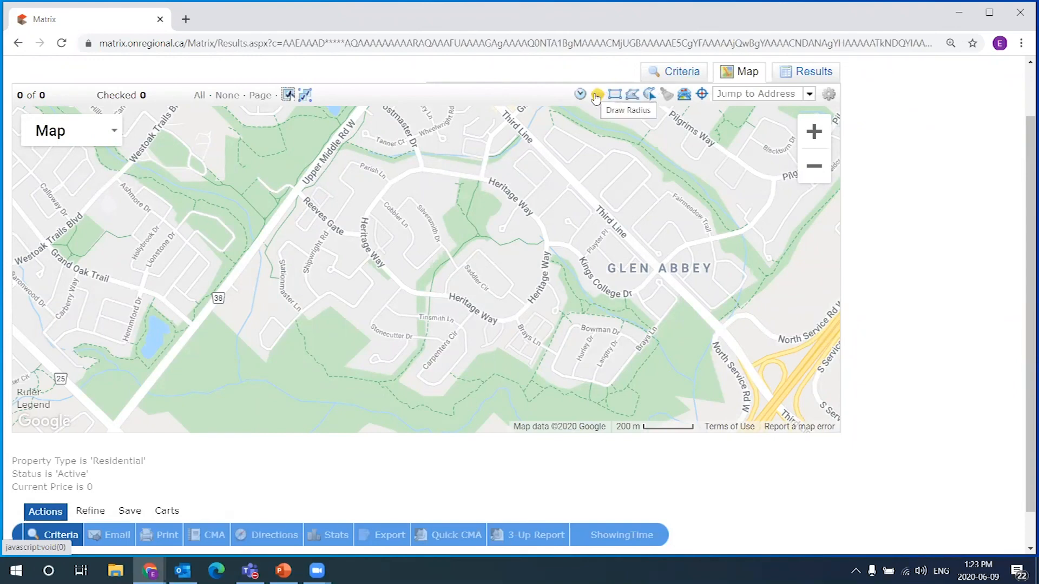
click(614, 95)
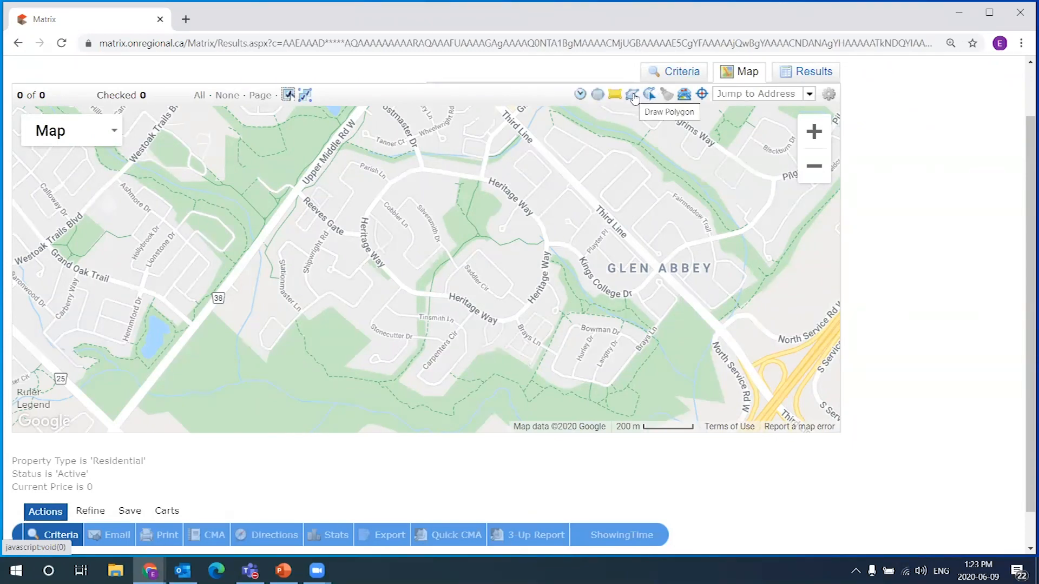
click(630, 97)
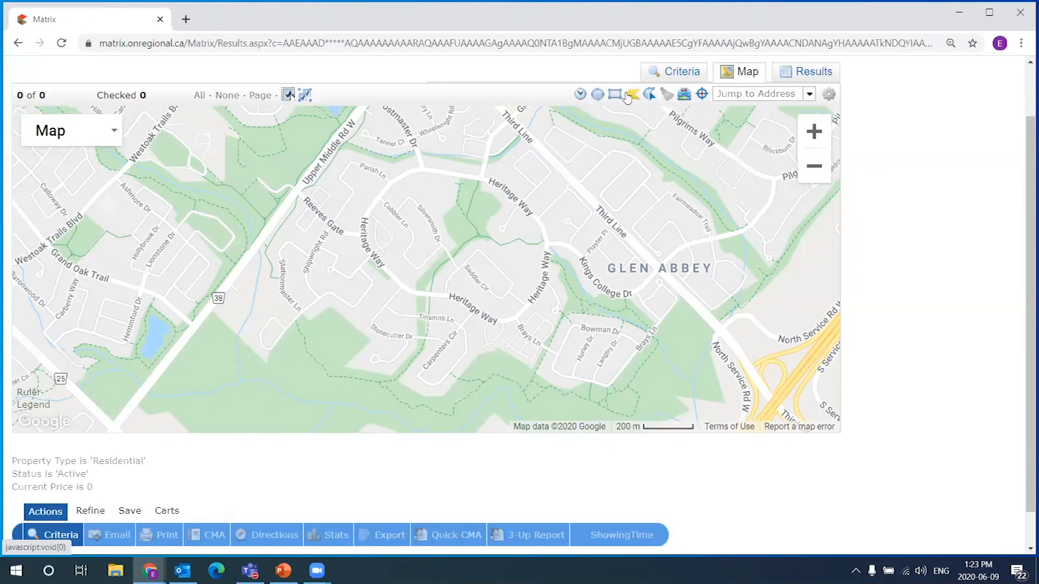
click(651, 96)
mouse_move(482, 152)
mouse_down()
mouse_move(414, 142)
mouse_move(427, 187)
mouse_move(499, 220)
mouse_move(536, 216)
mouse_move(538, 182)
mouse_up()
click(490, 188)
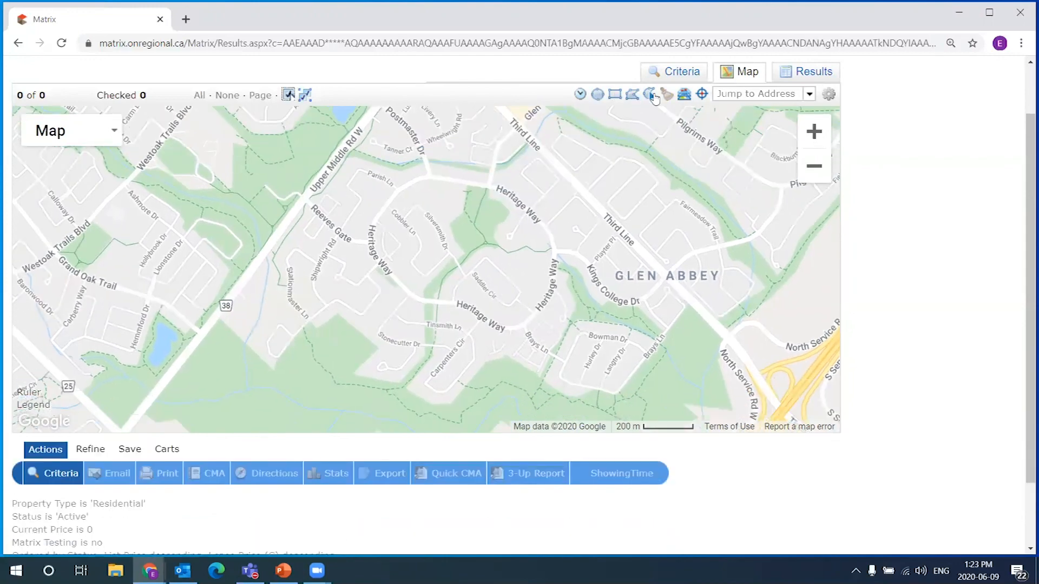
click(597, 94)
mouse_move(460, 239)
mouse_down()
mouse_move(593, 255)
mouse_move(577, 255)
mouse_up()
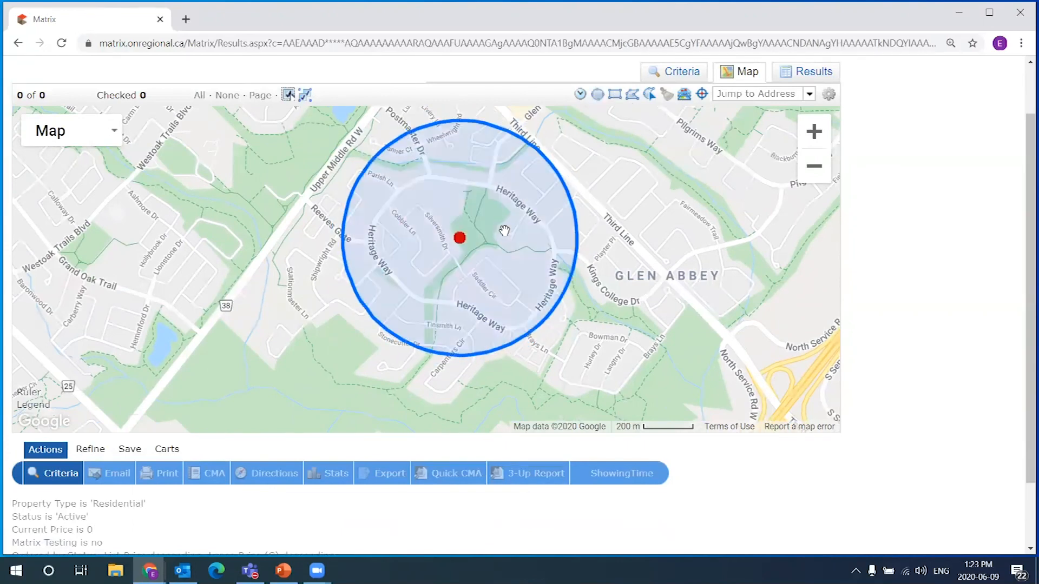
click(461, 242)
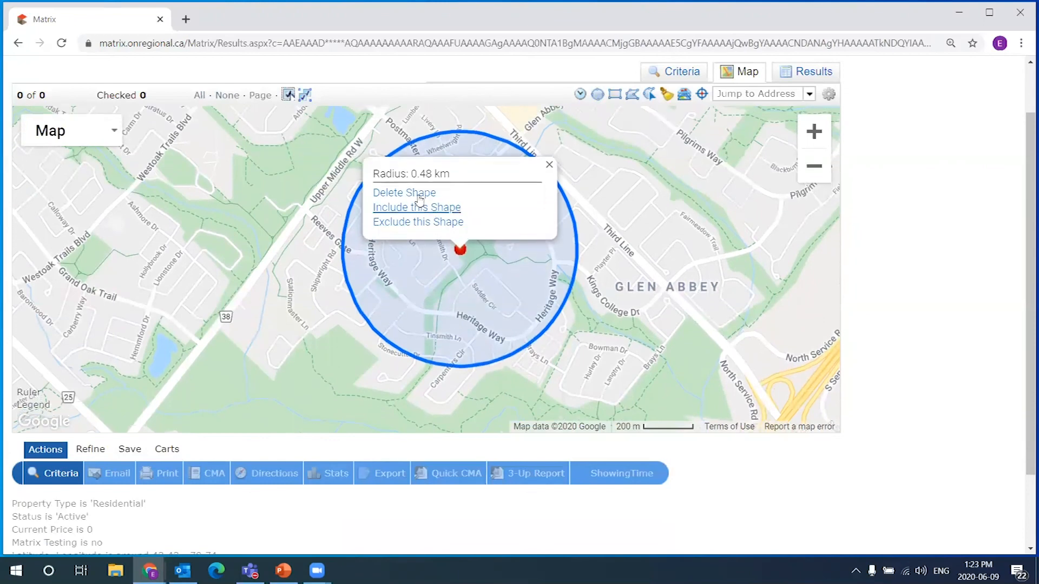
click(409, 192)
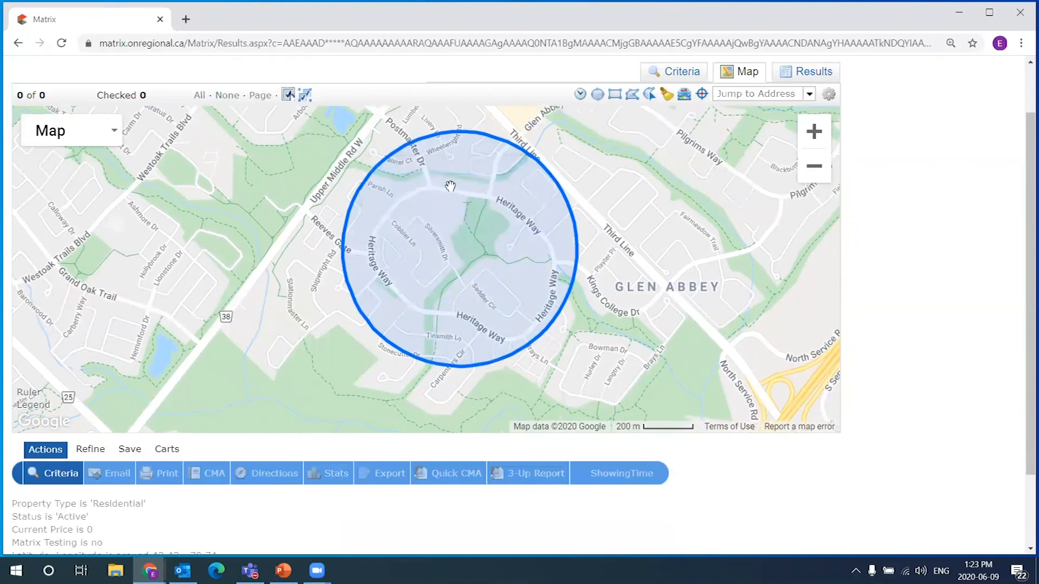
Draw a polygon around the Heritage Way loop near Third Line and Brays Ln, closing it at the start
click(631, 98)
click(509, 189)
click(415, 173)
click(387, 194)
click(361, 227)
click(359, 261)
click(398, 313)
click(429, 326)
click(457, 327)
click(497, 358)
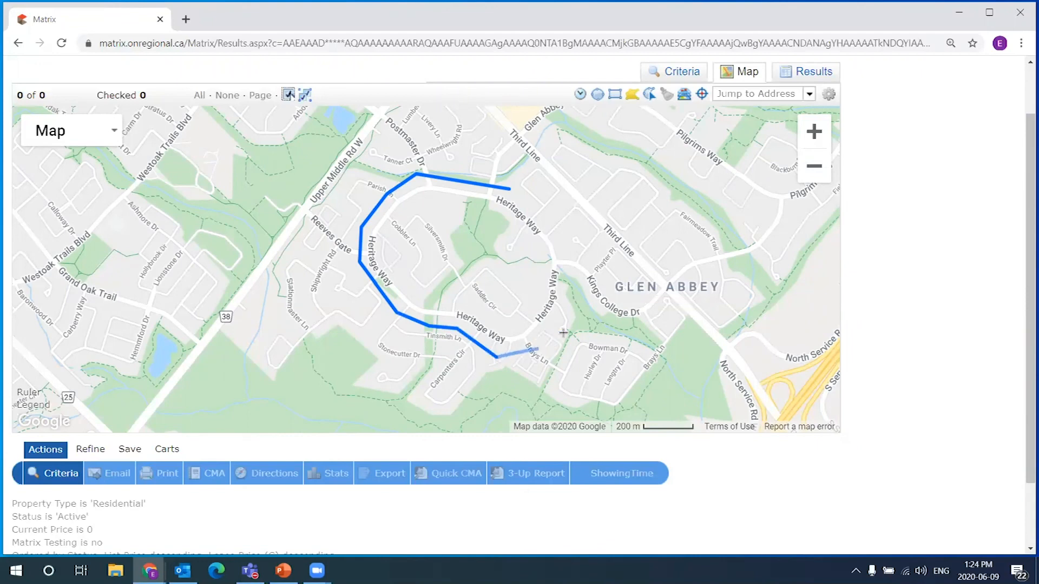
click(542, 344)
click(553, 331)
click(564, 305)
click(566, 246)
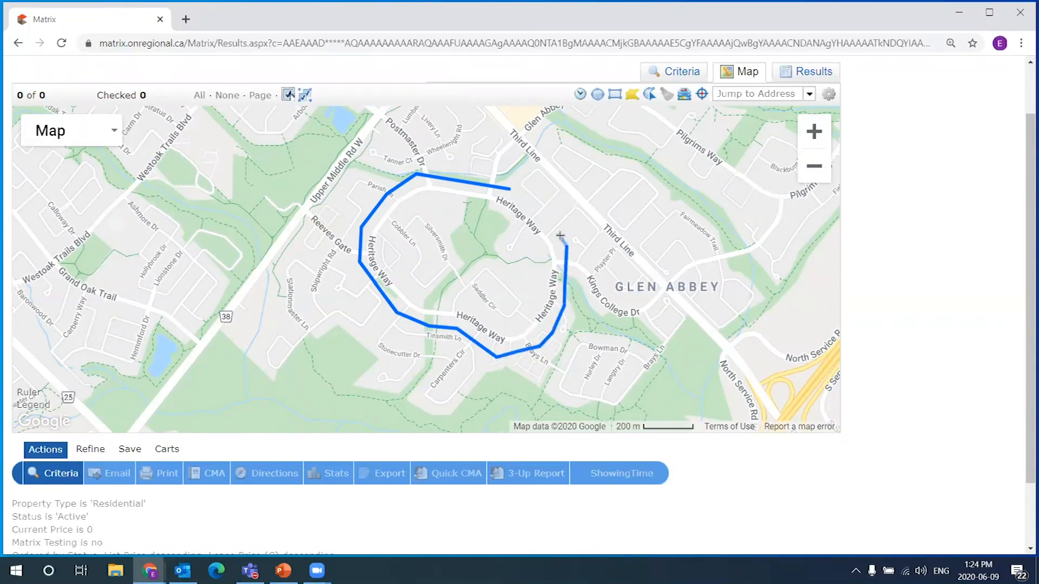
click(509, 189)
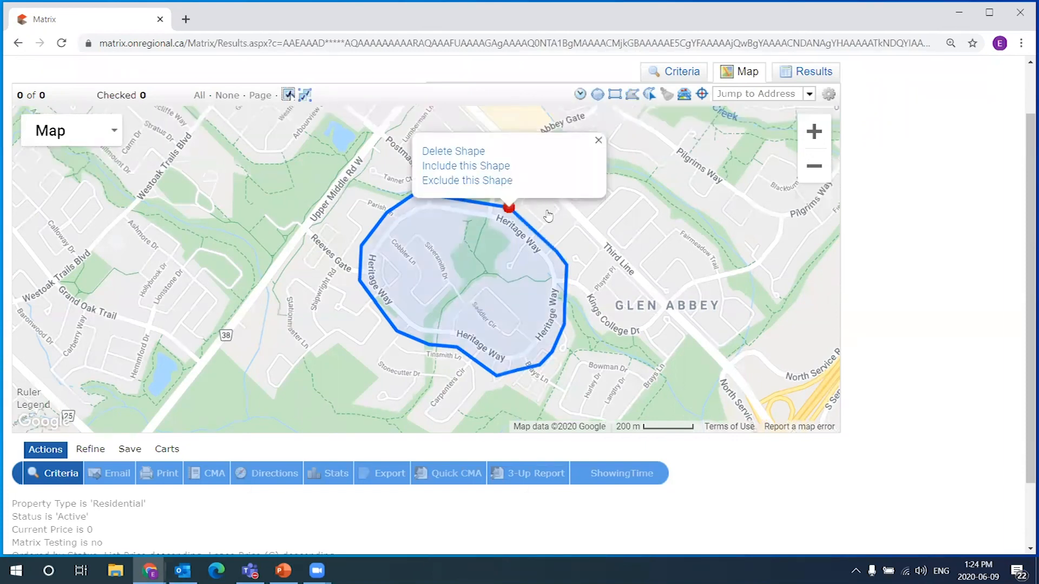
Re-centre the polygon on the map and open its include/exclude shape options
click(643, 225)
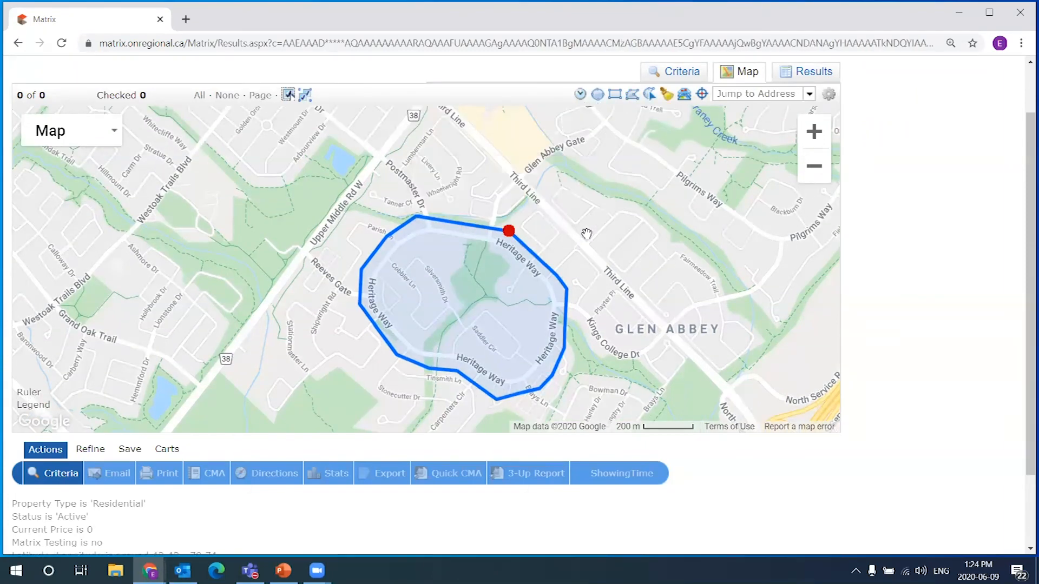
drag(587, 233, 600, 187)
click(519, 189)
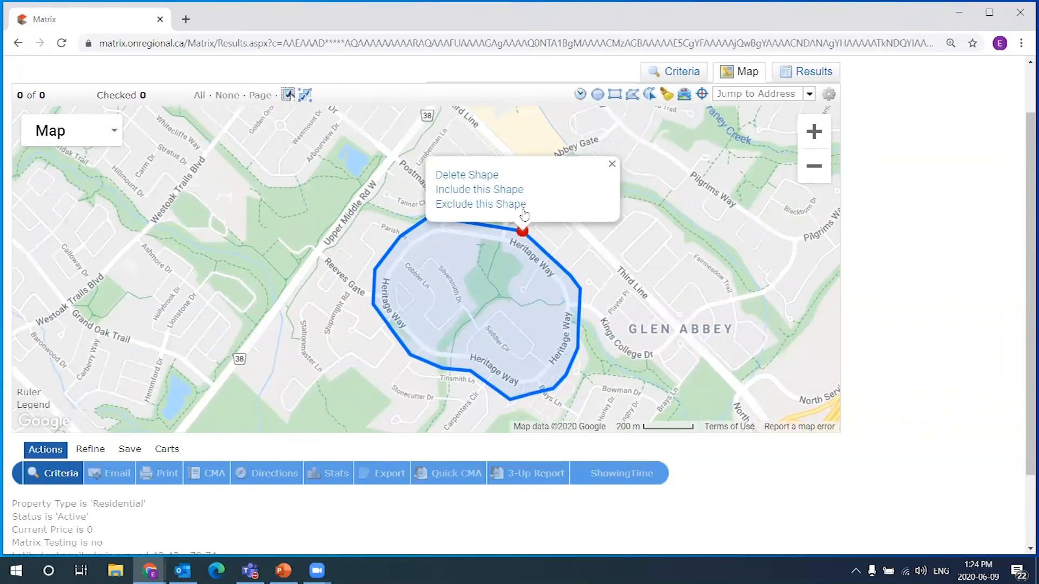
click(612, 163)
click(522, 231)
click(491, 207)
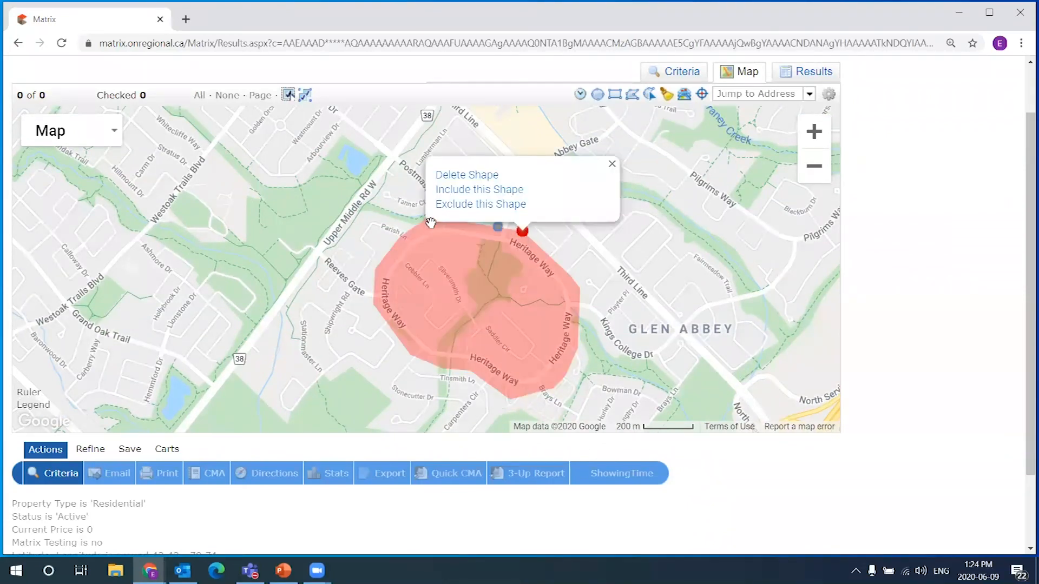
click(492, 191)
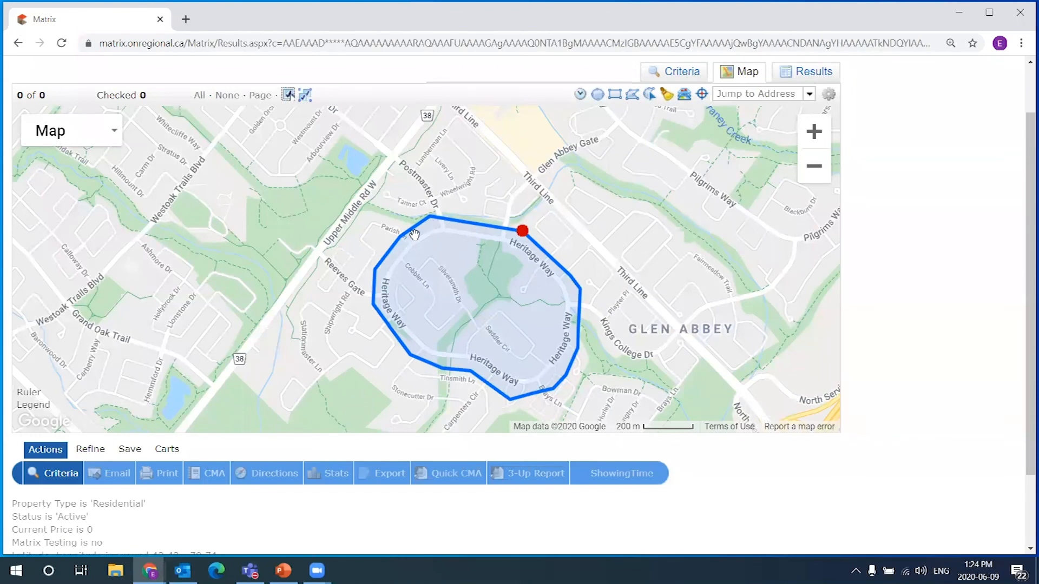
click(459, 223)
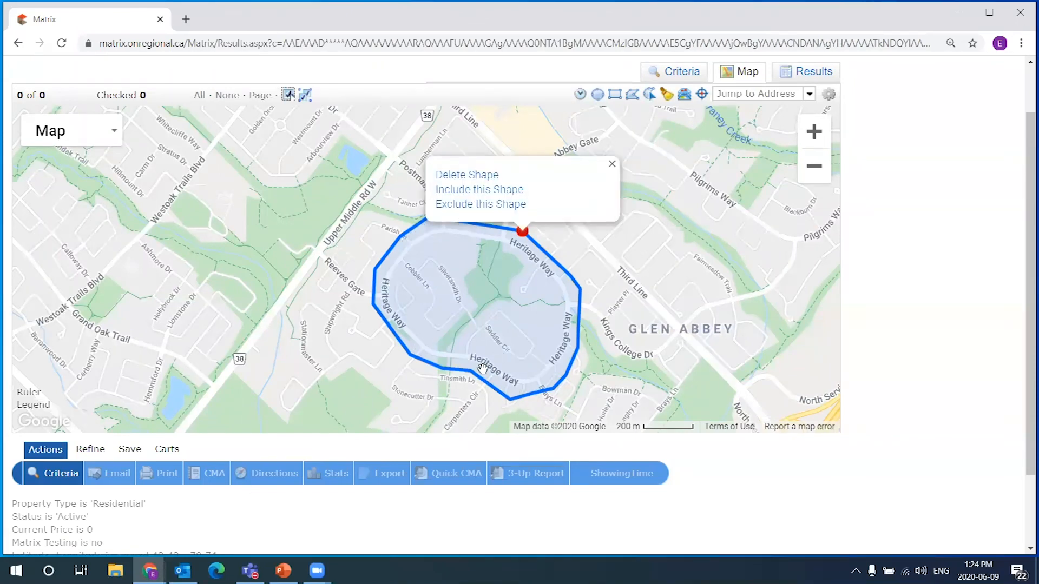
click(612, 164)
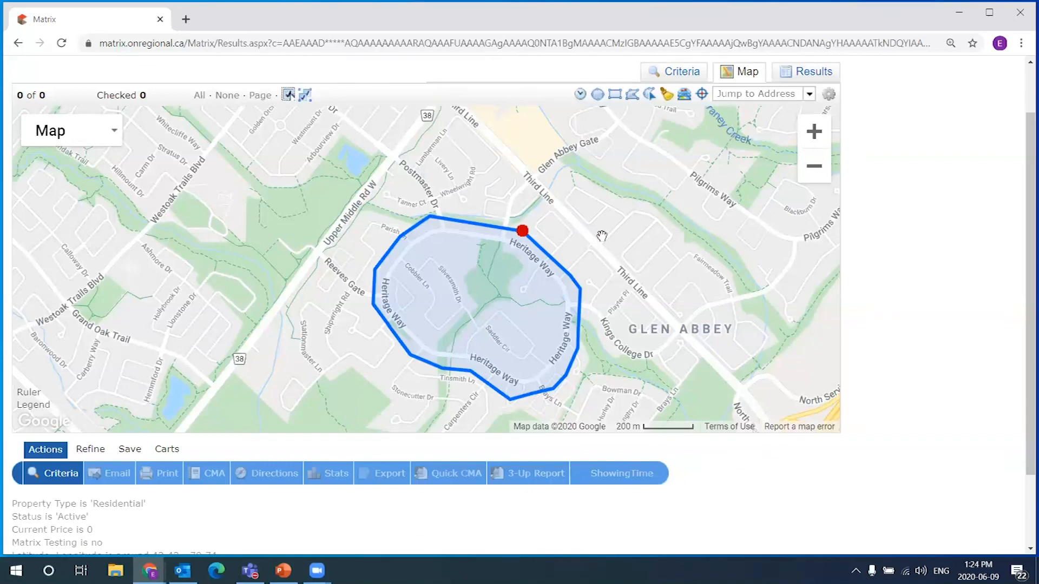
Delete the 0 from the Price field on the criteria form, raising the count to 2 matches
click(694, 75)
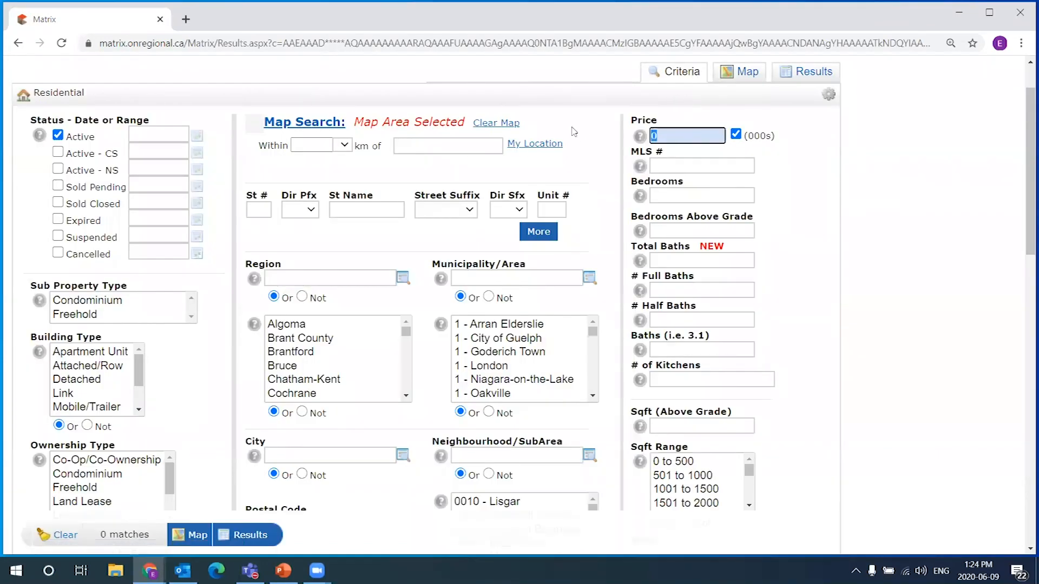
click(754, 82)
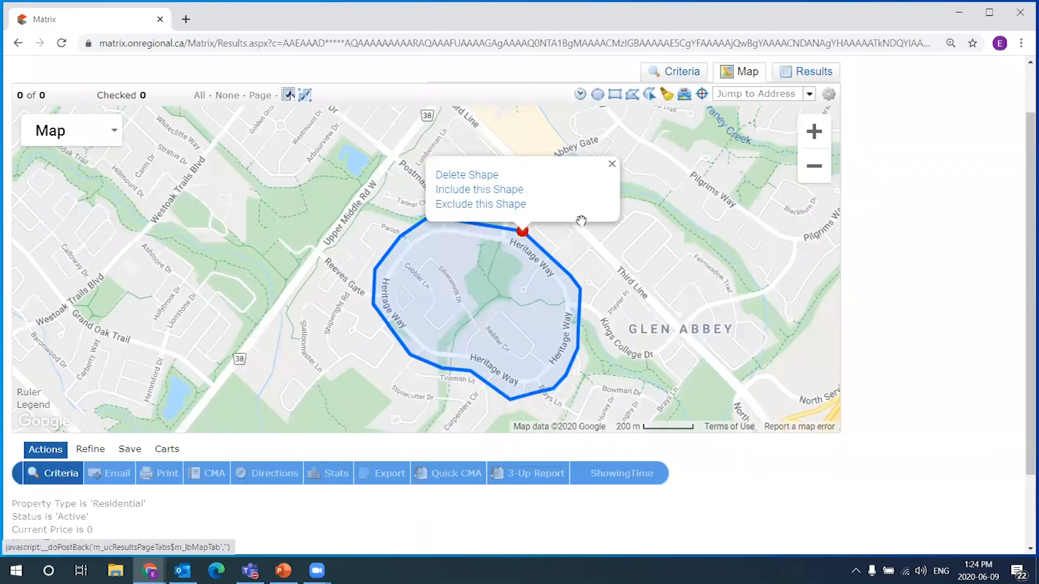
click(443, 190)
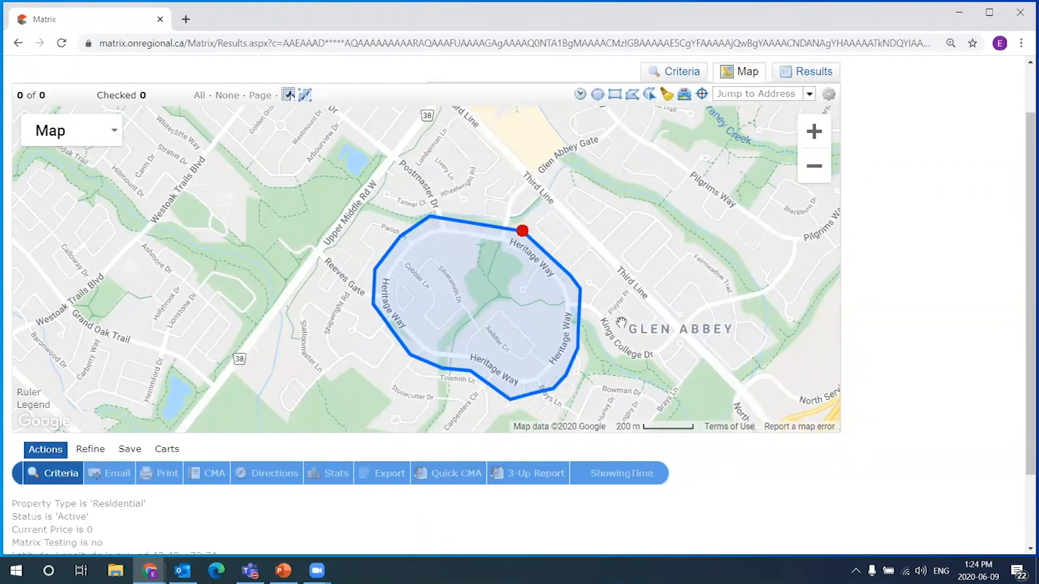
click(683, 75)
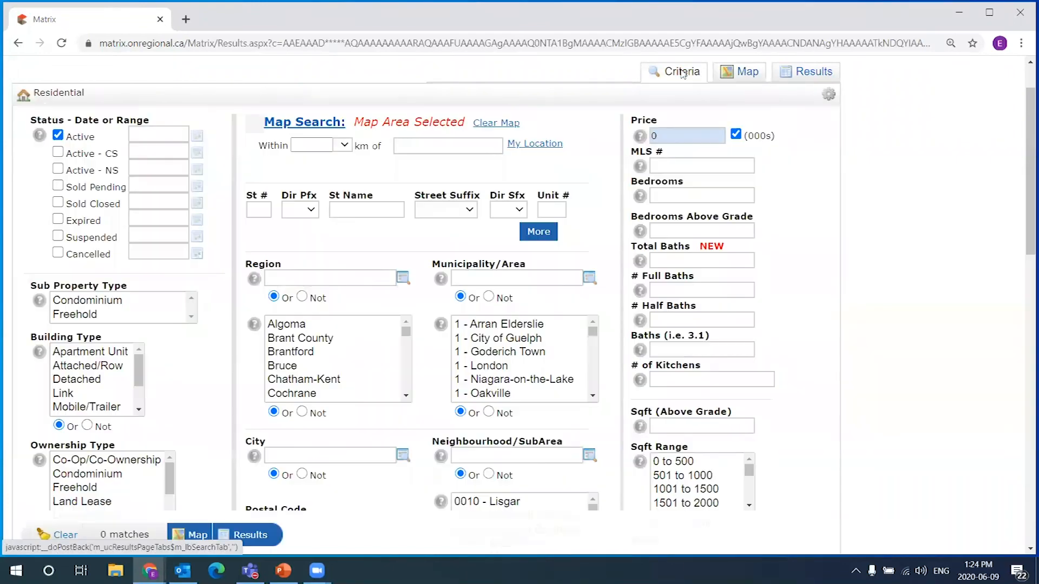
key(BackSpace)
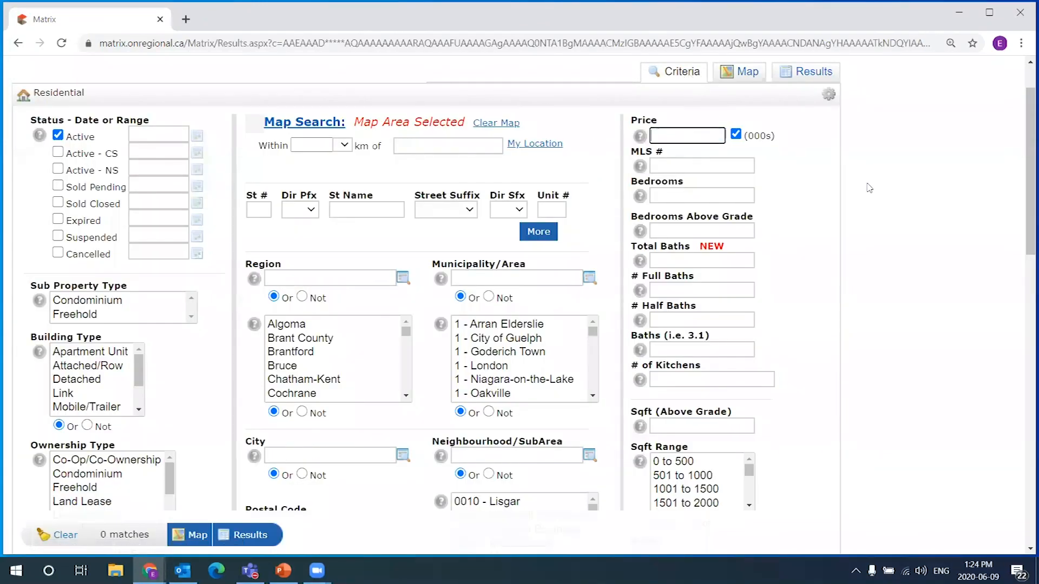
click(844, 138)
View the 2 listings in the polygon on the map, priced $3,950 and $1,480,000
click(756, 80)
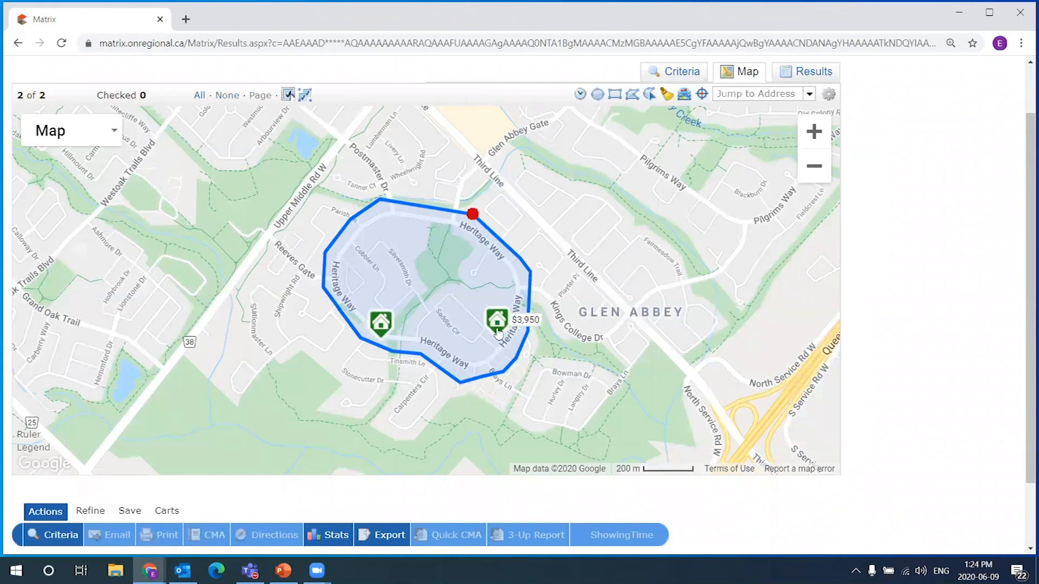
mouse_move(388, 332)
mouse_move(500, 333)
click(452, 215)
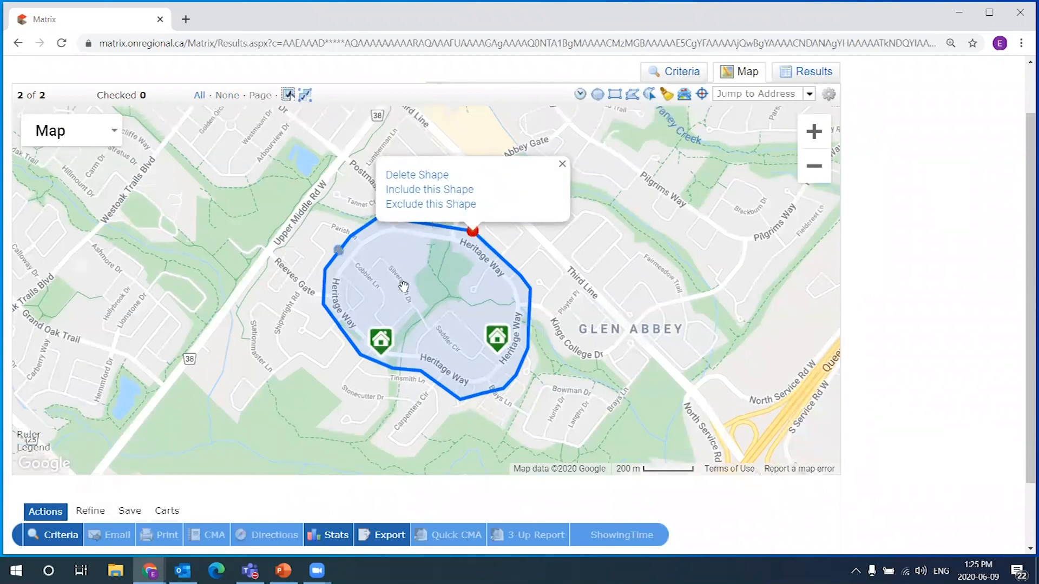
click(763, 216)
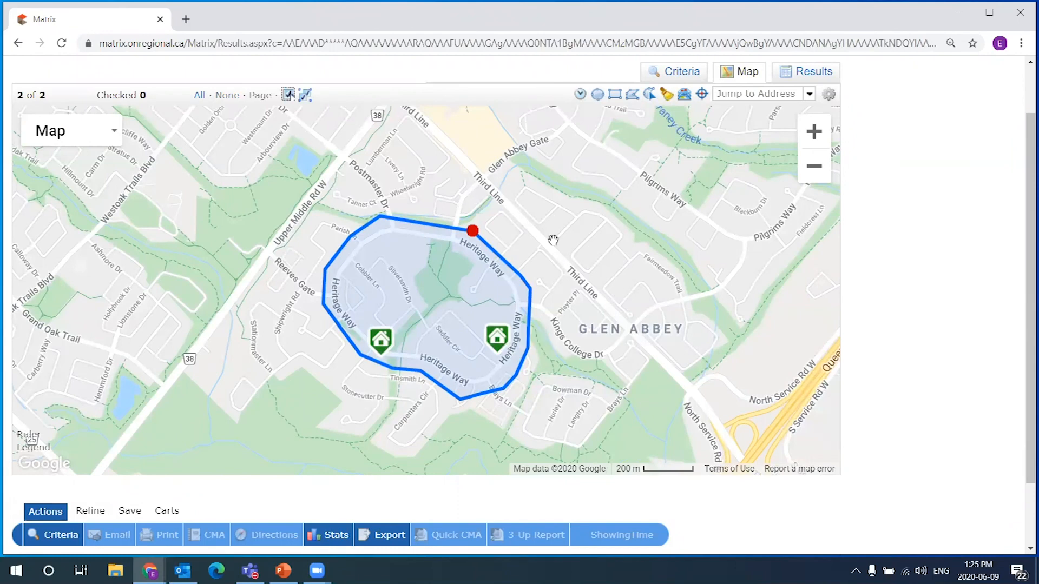
click(473, 231)
Clear the stray text and 0 from the Price field on the criteria form
click(563, 163)
click(677, 72)
click(677, 134)
drag(643, 136, 664, 134)
key(BackSpace)
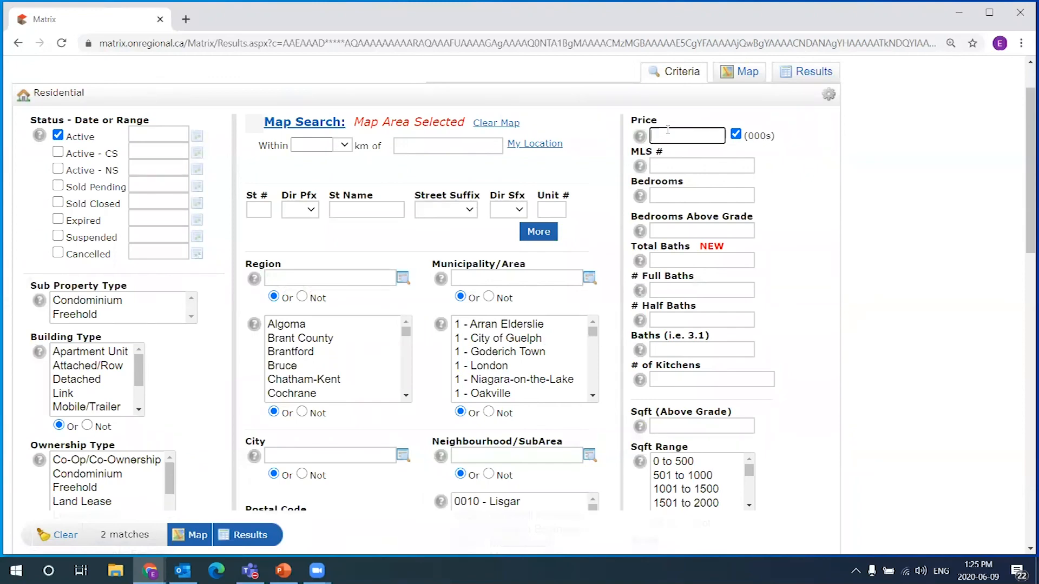
text(0)
key(BackSpace)
click(803, 158)
click(681, 129)
scroll(194, 295, down, 5)
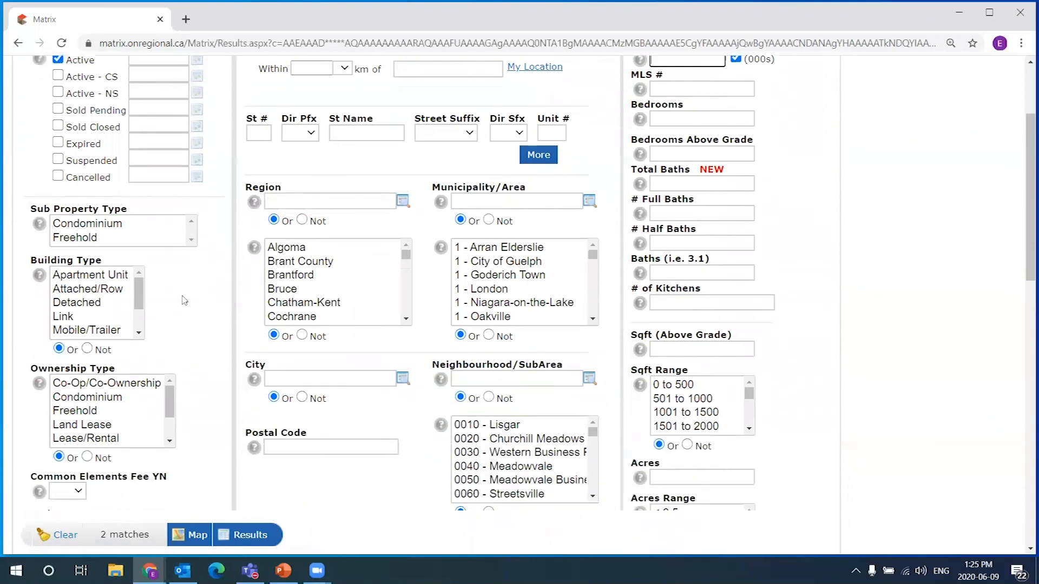
scroll(193, 297, up, 4)
Restrict Sub Property Type to Freehold and Transaction Type to Sale, leaving one $1,480,000 listing
ctrl+click(119, 246)
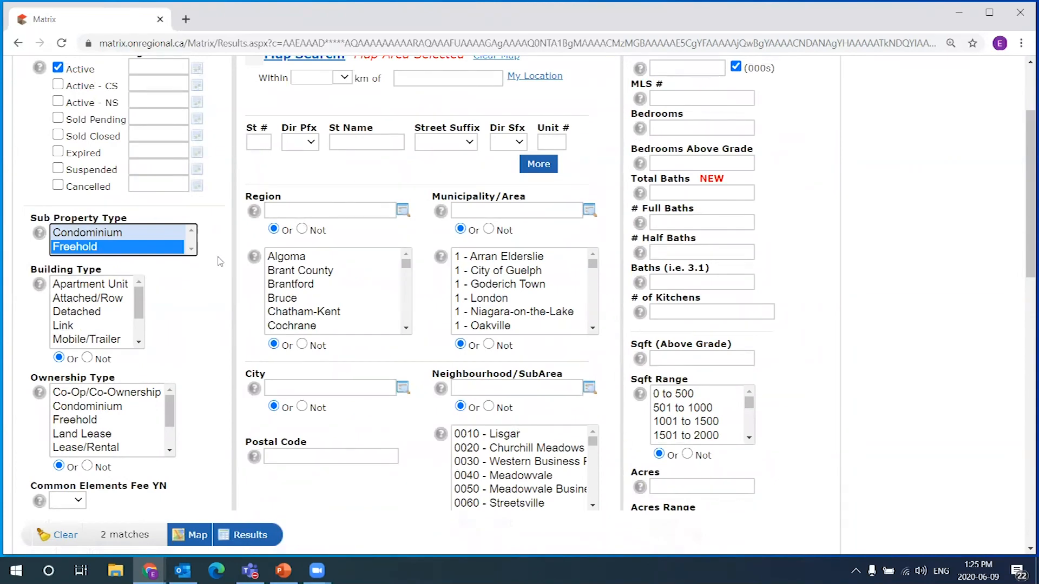
scroll(226, 269, down, 4)
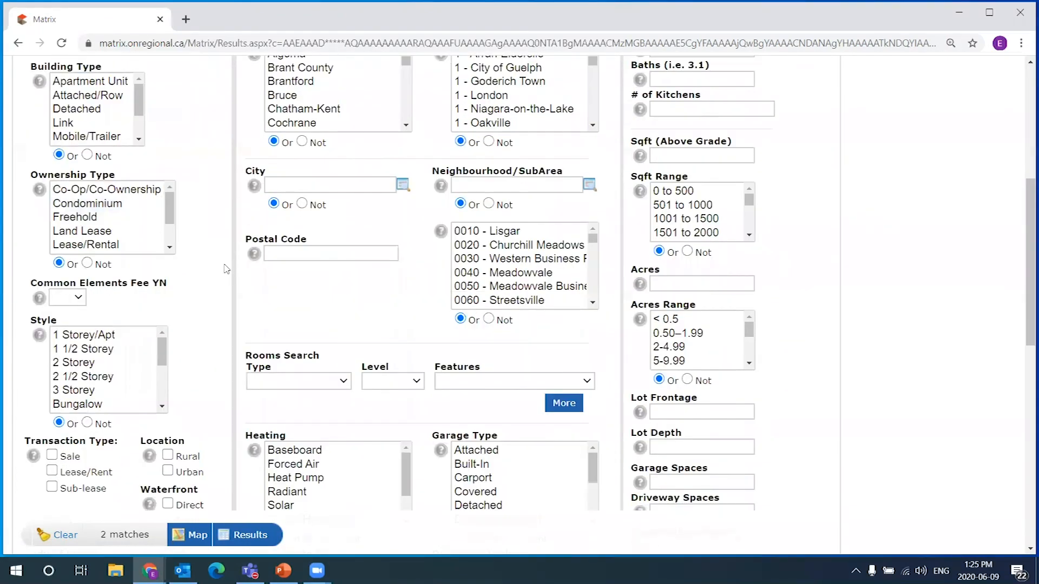
scroll(226, 269, down, 1)
click(53, 388)
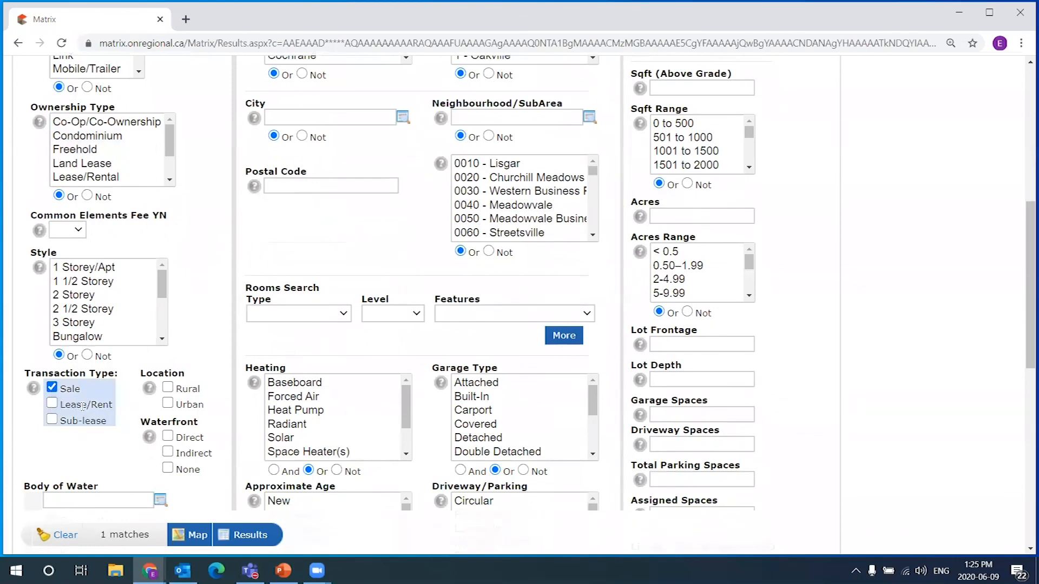
scroll(891, 287, up, 7)
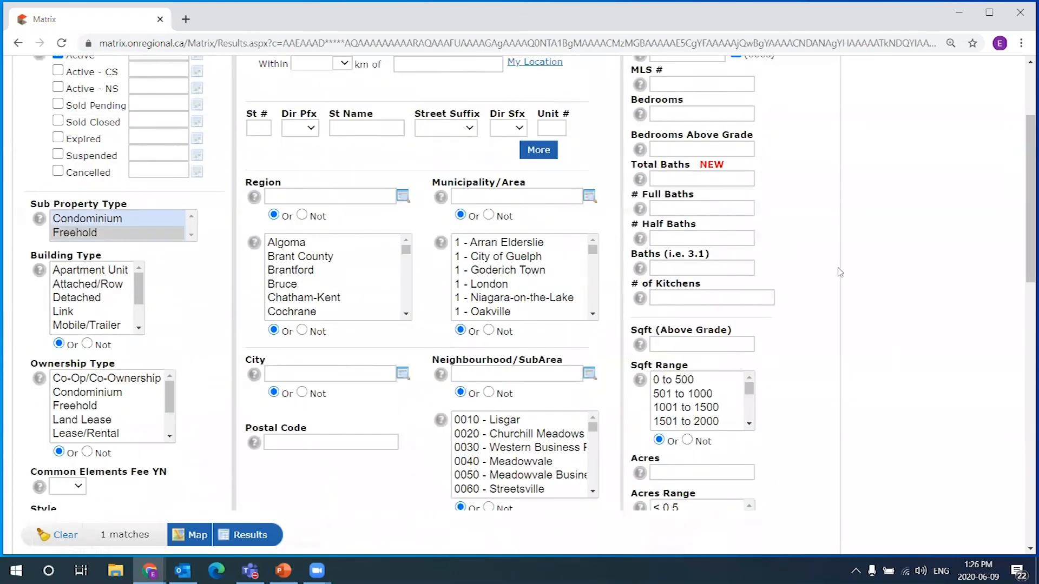
click(748, 135)
mouse_move(395, 393)
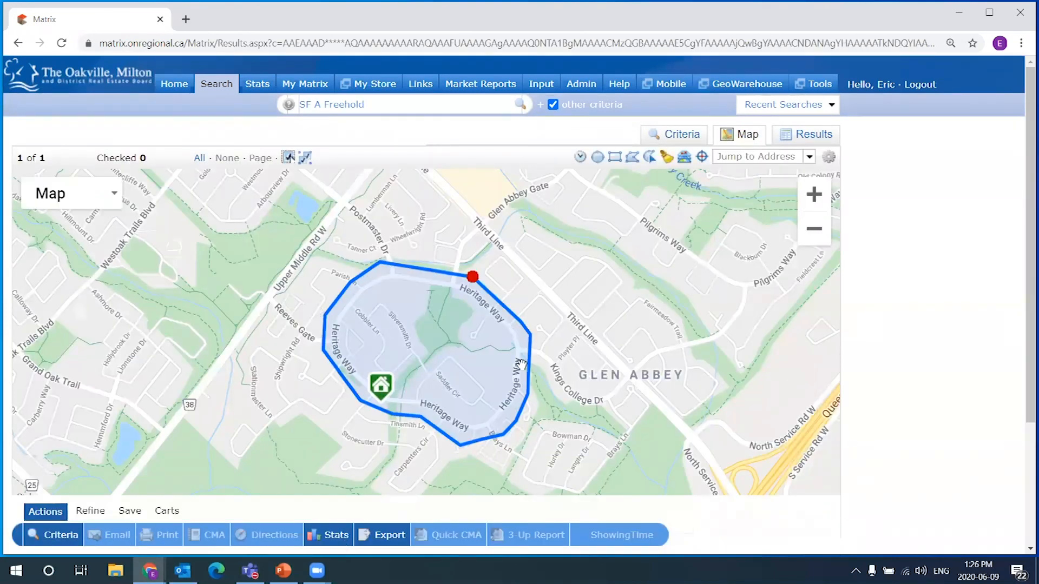
Review the $1,480,000 listing's details popup on the map, then go back to the criteria form
click(387, 395)
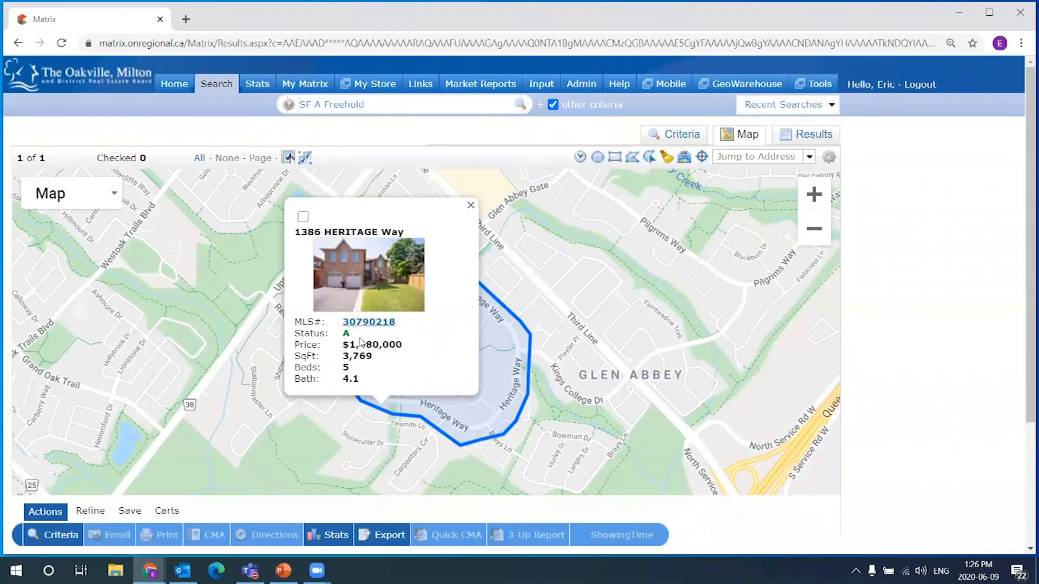
click(470, 206)
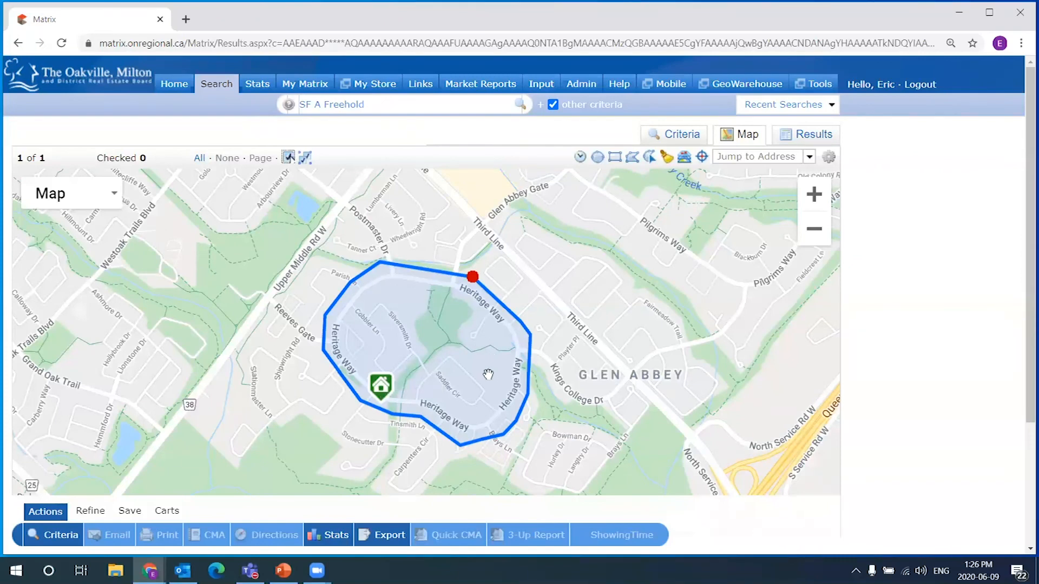
mouse_move(386, 386)
click(671, 142)
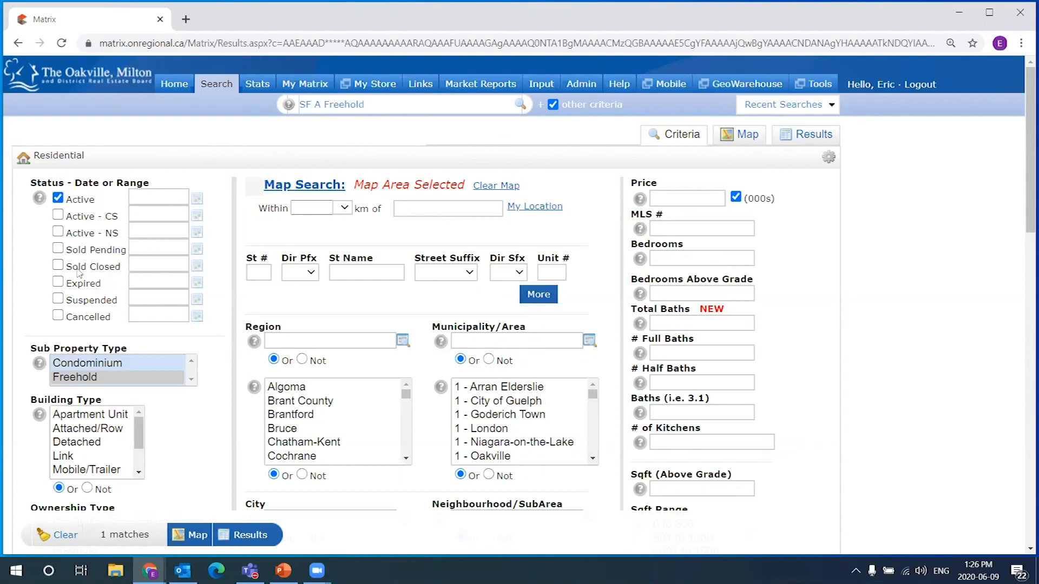
Include Sold Closed listings with a 0-180 day range, raising the count to 9 matches
drag(126, 271, 69, 271)
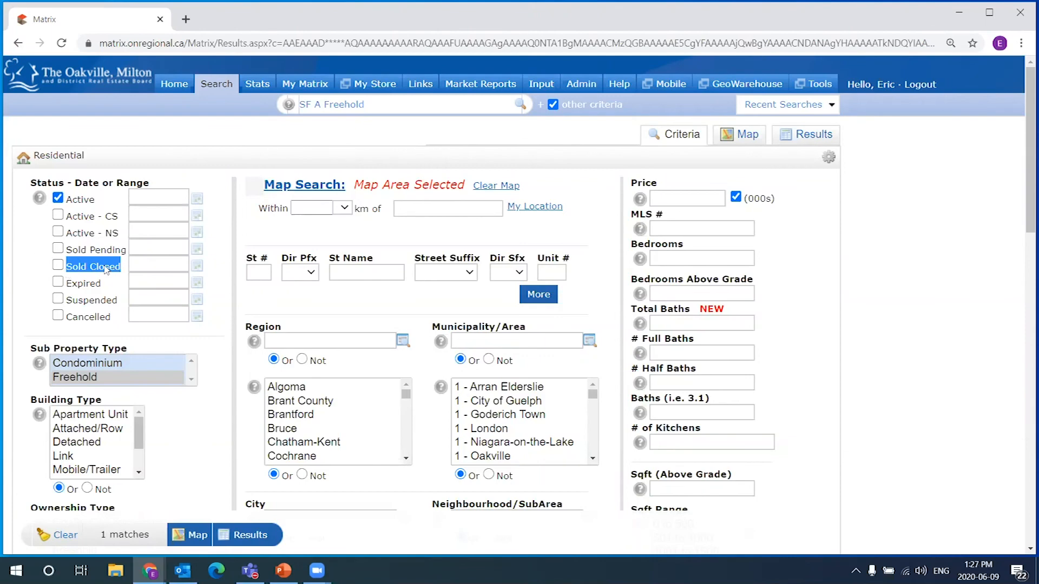
click(59, 266)
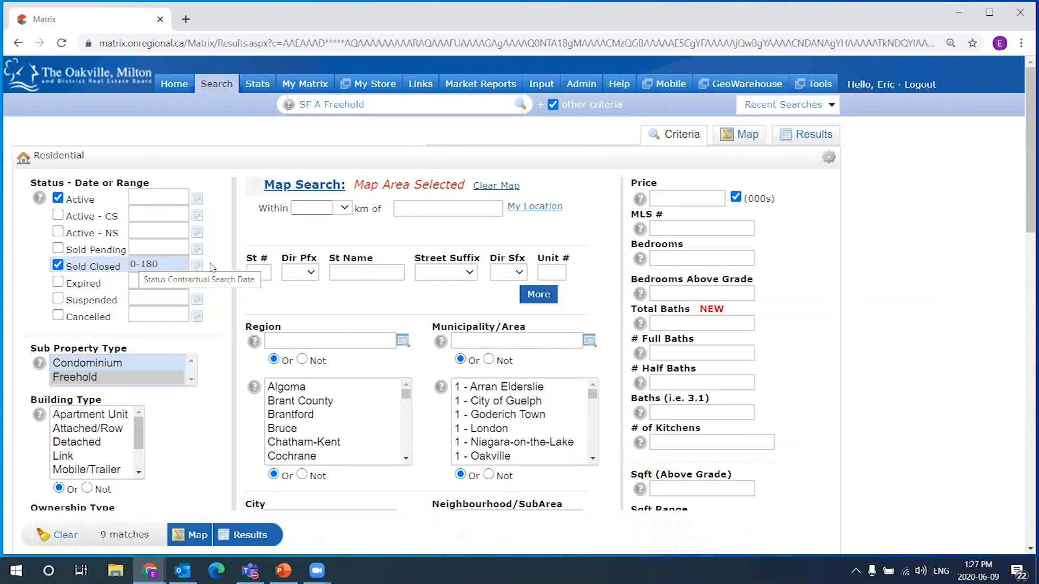
click(94, 271)
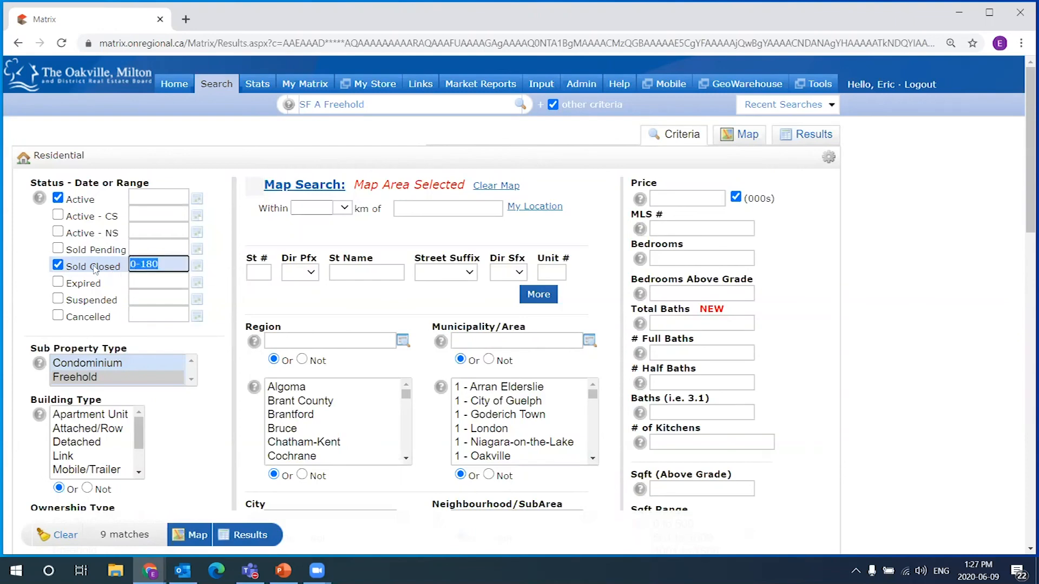
click(149, 262)
click(129, 263)
drag(142, 264, 163, 263)
click(213, 268)
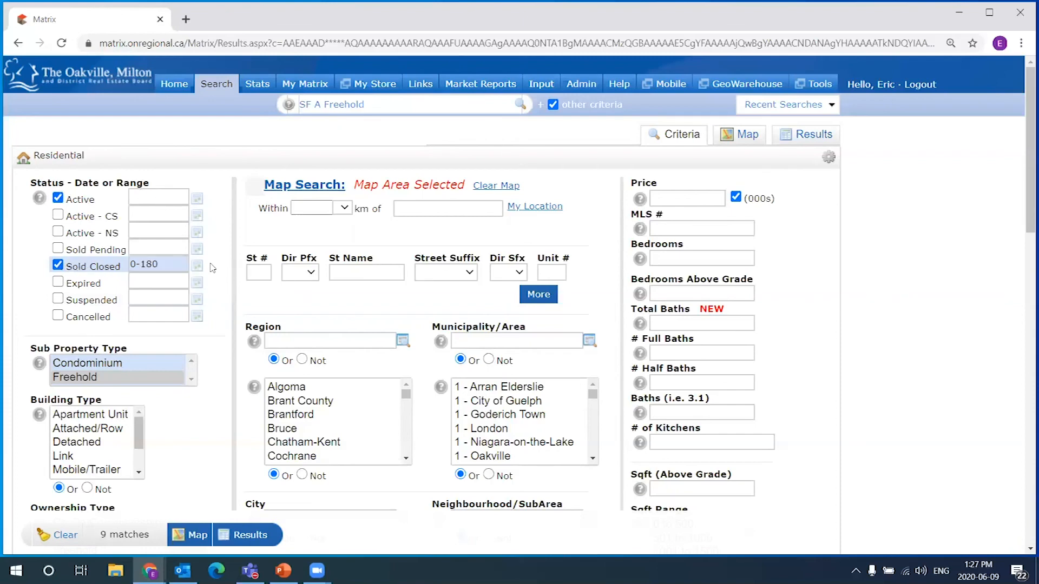
click(748, 137)
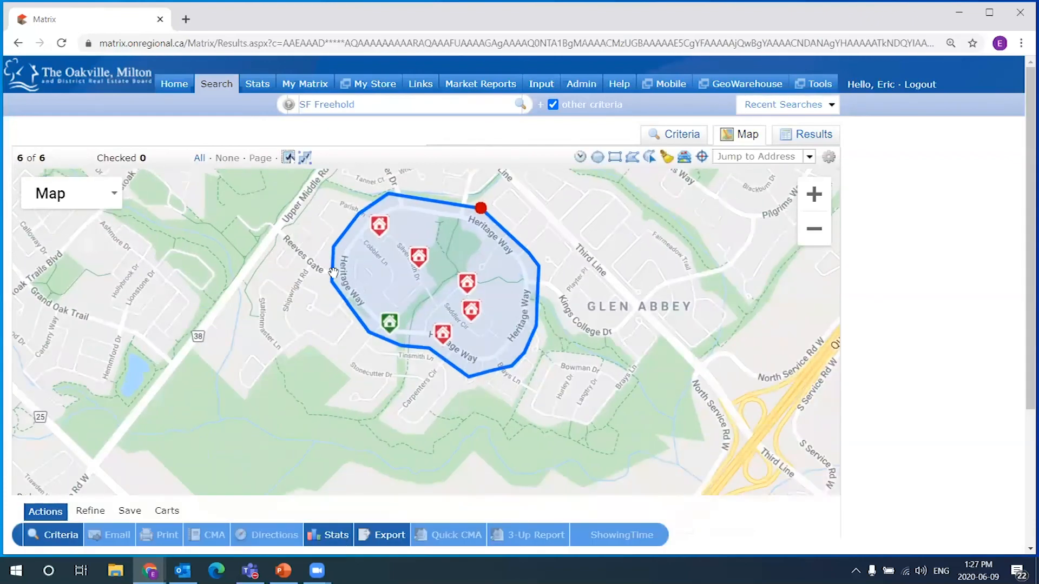
Zoom in on the polygon and check its six listings' prices, including sold at $1,620,000 and $1,305,000
scroll(432, 284, up, 1)
drag(528, 250, 532, 278)
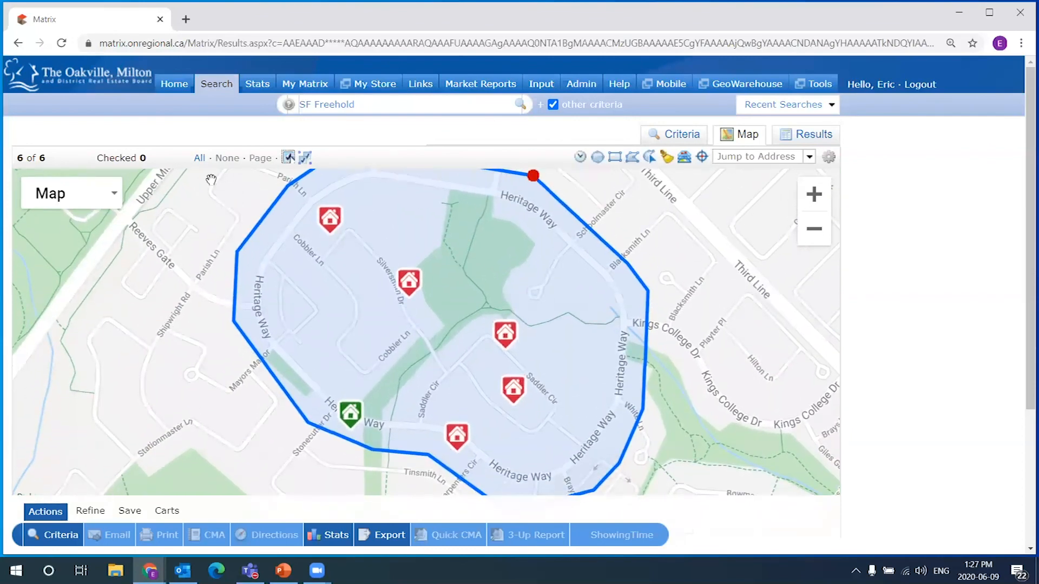
mouse_move(331, 222)
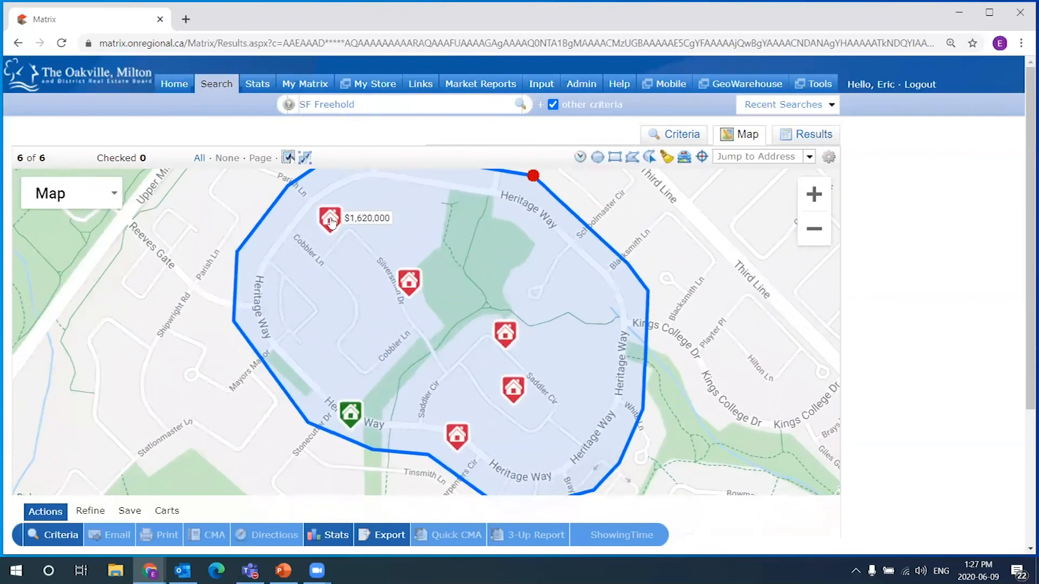
mouse_move(523, 392)
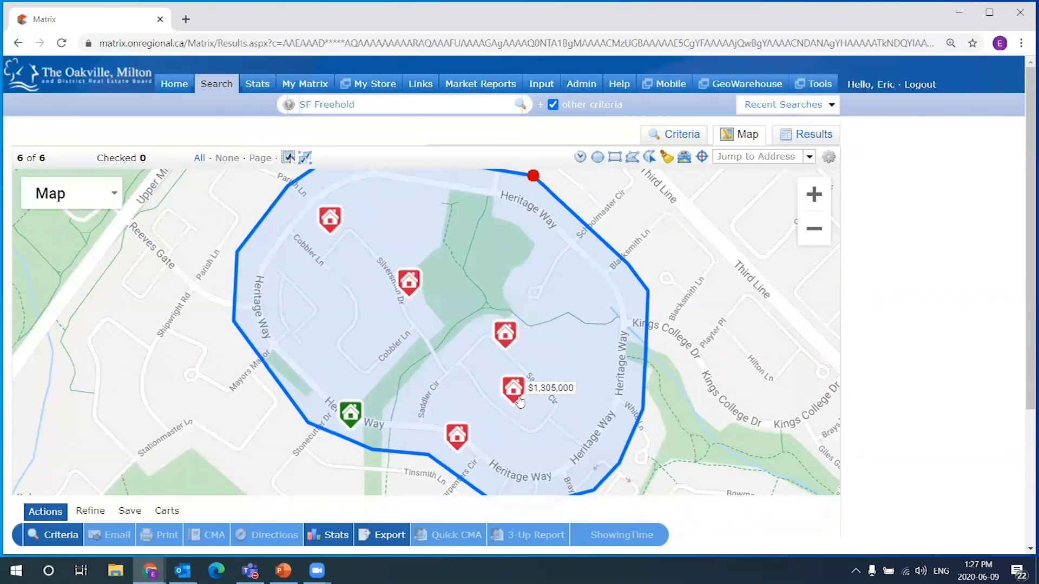
mouse_move(465, 441)
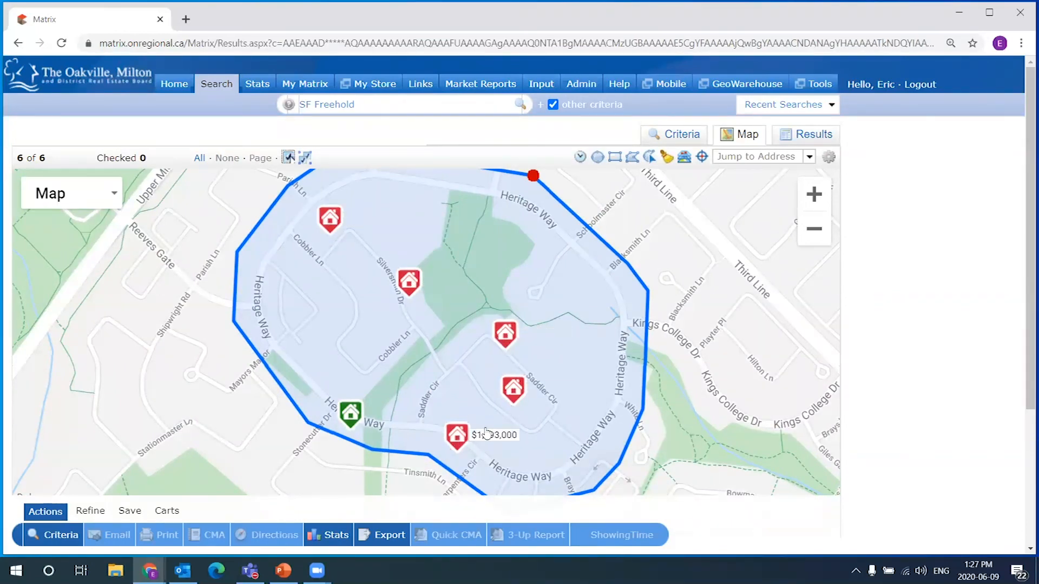
mouse_move(341, 420)
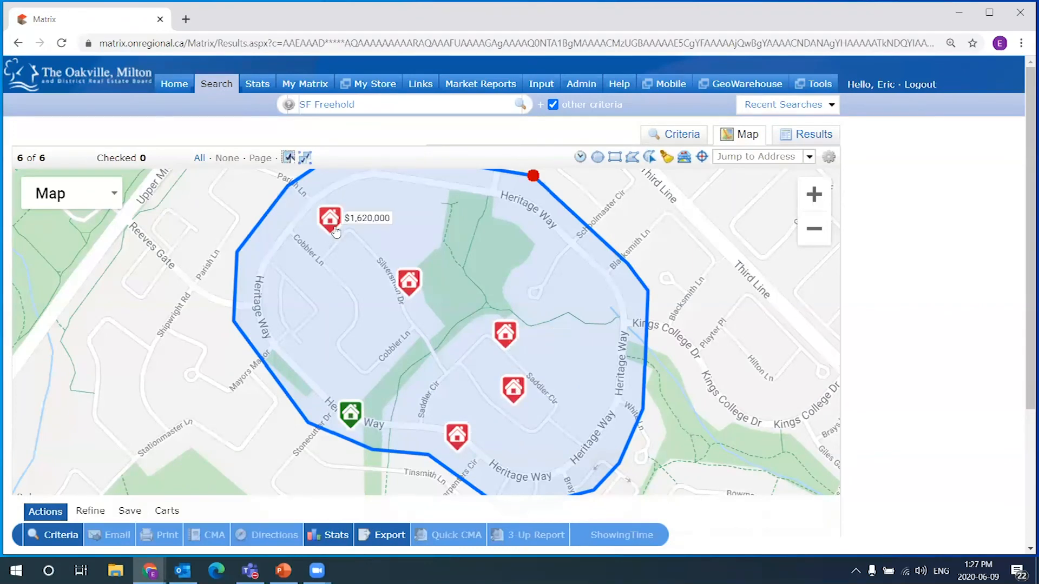
Notch the polygon's top-left and right edges inward to exclude two listings, leaving 4 of 4
mouse_move(292, 187)
mouse_down()
mouse_move(342, 250)
mouse_move(341, 266)
mouse_up()
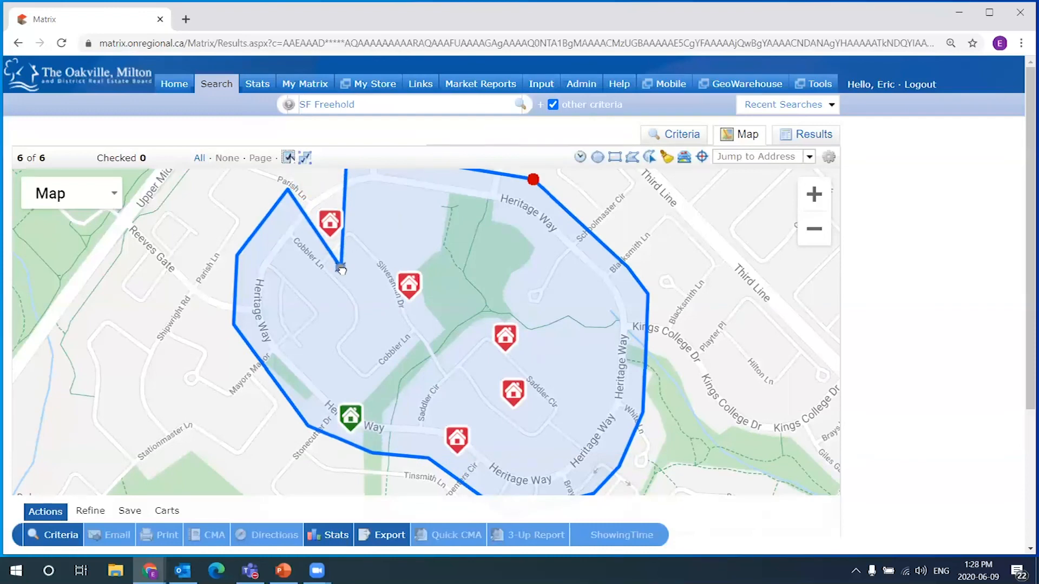
drag(470, 224, 448, 165)
mouse_move(545, 229)
mouse_down()
mouse_move(550, 257)
mouse_move(531, 298)
mouse_move(521, 251)
mouse_up()
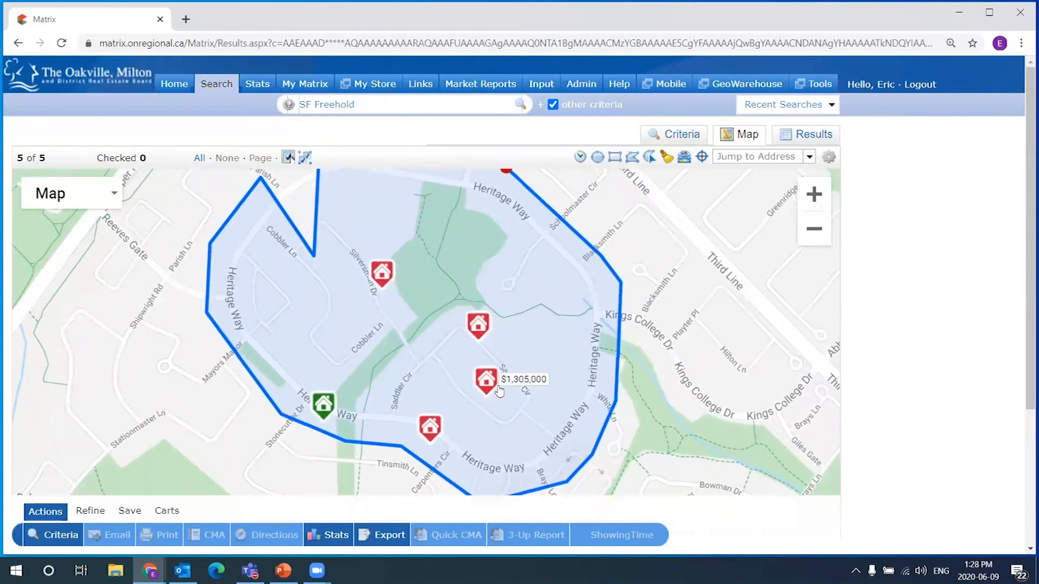
drag(616, 402, 475, 353)
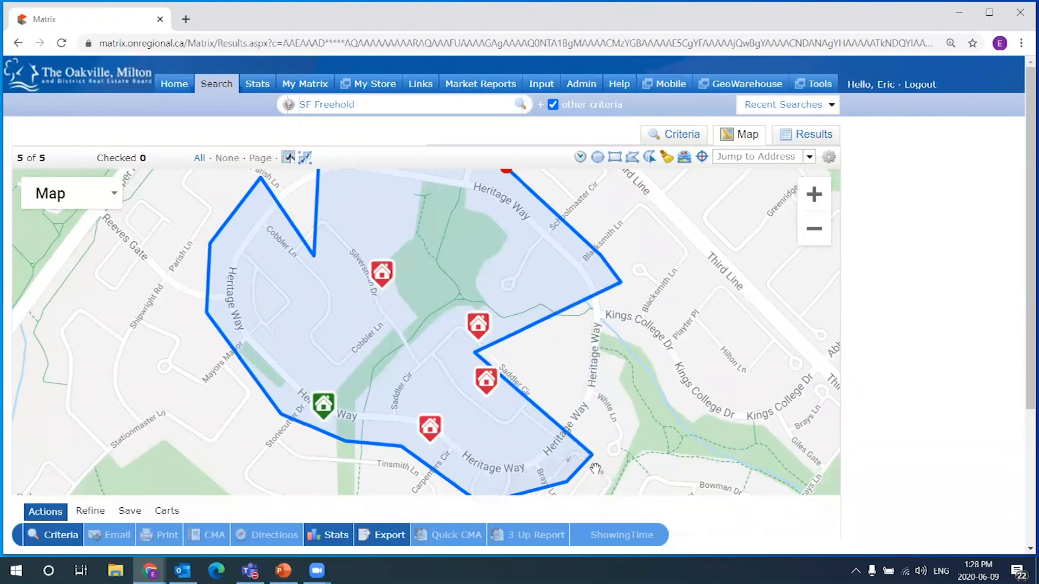
mouse_move(592, 455)
mouse_down()
mouse_move(494, 429)
mouse_move(458, 396)
mouse_up()
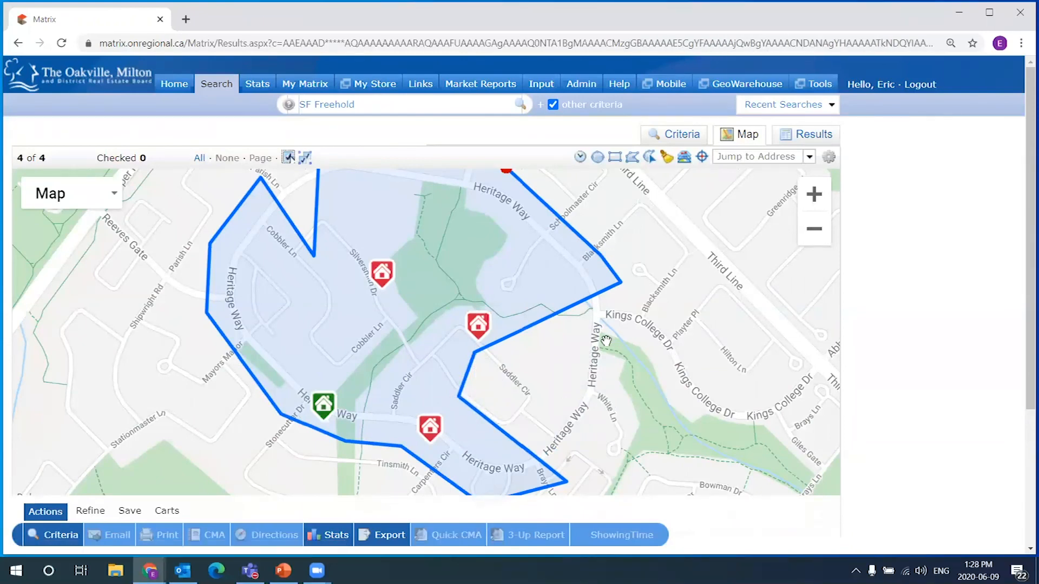
scroll(606, 341, down, 1)
mouse_move(545, 335)
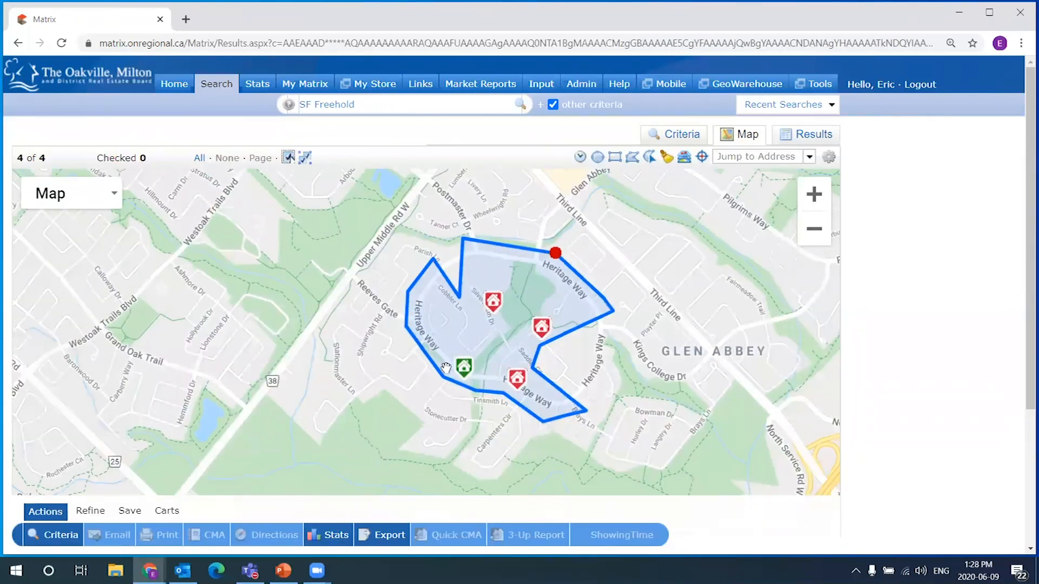
mouse_move(472, 375)
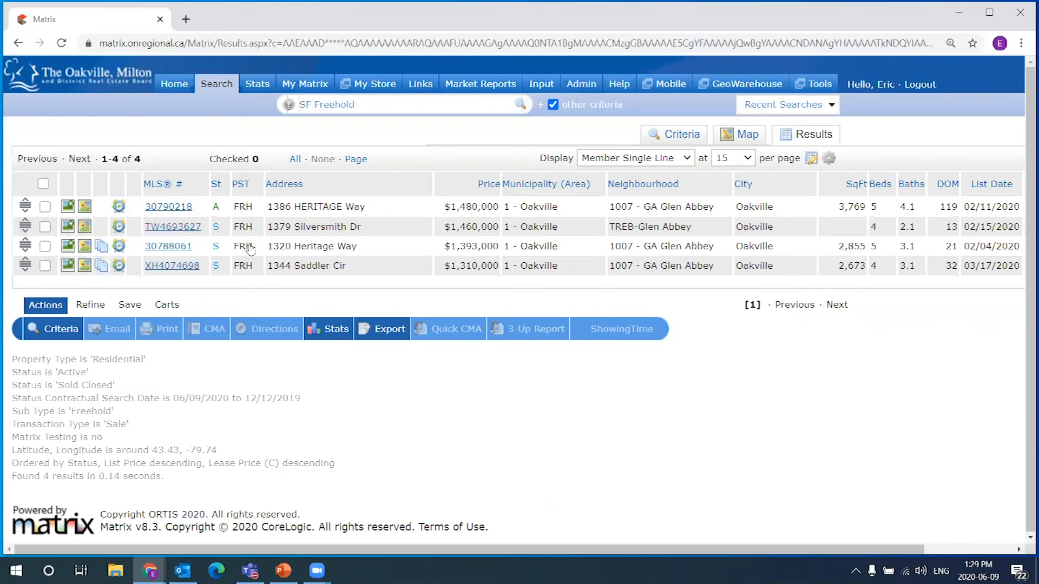
drag(528, 549, 444, 537)
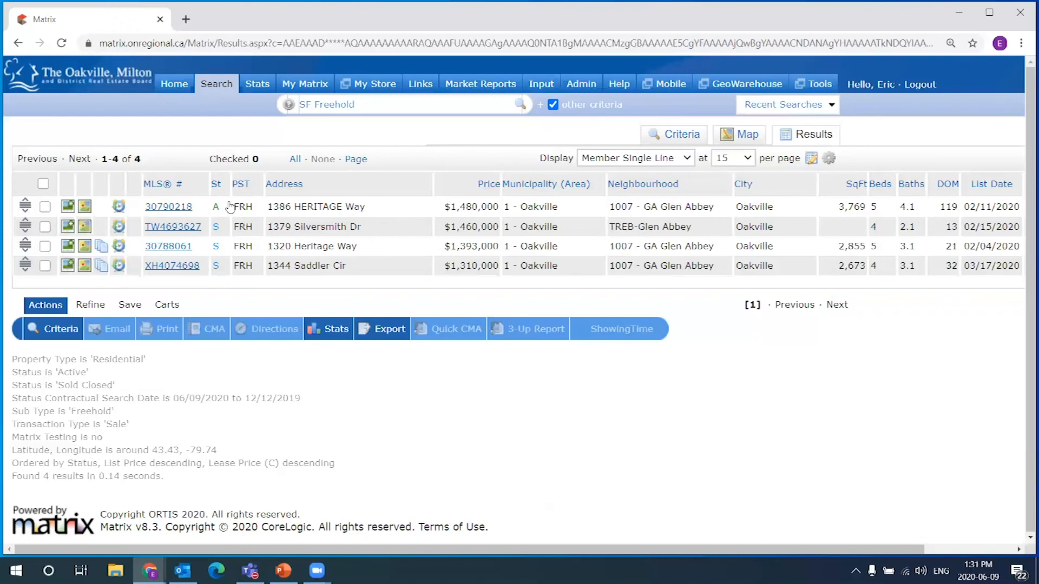
double_click(180, 211)
drag(142, 214, 143, 214)
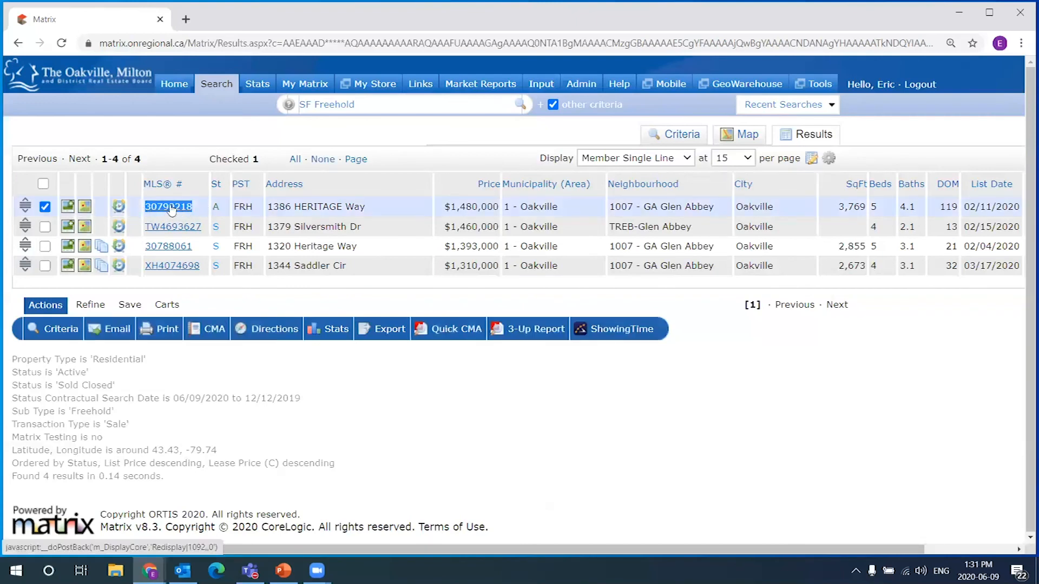
click(171, 209)
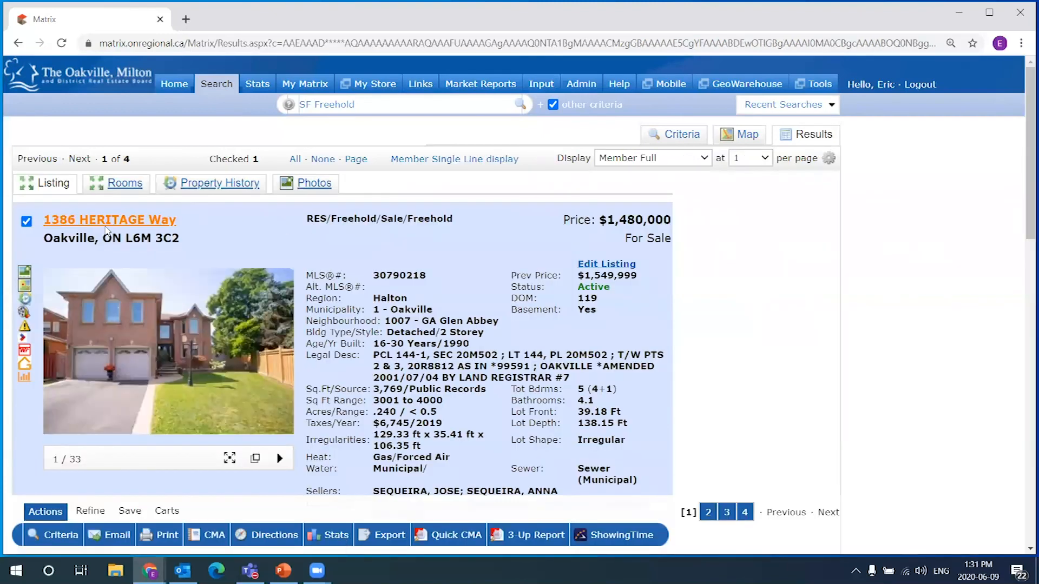
Copy MLS number 30790218, then return to the Member Single Line results table
mouse_move(426, 274)
mouse_down()
mouse_move(379, 269)
mouse_move(426, 270)
mouse_up()
right_click(386, 275)
click(373, 281)
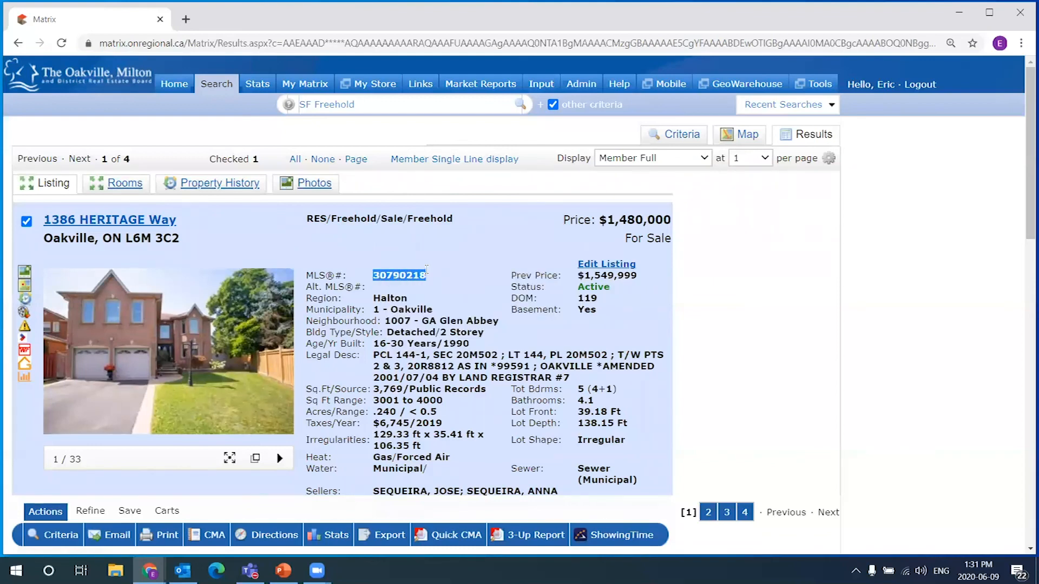
right_click(401, 277)
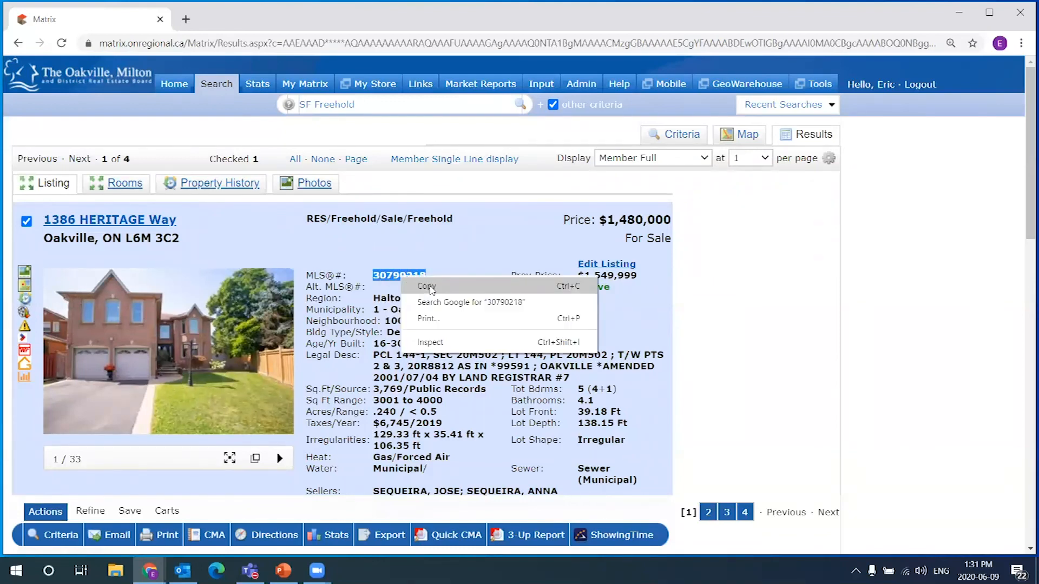
click(427, 287)
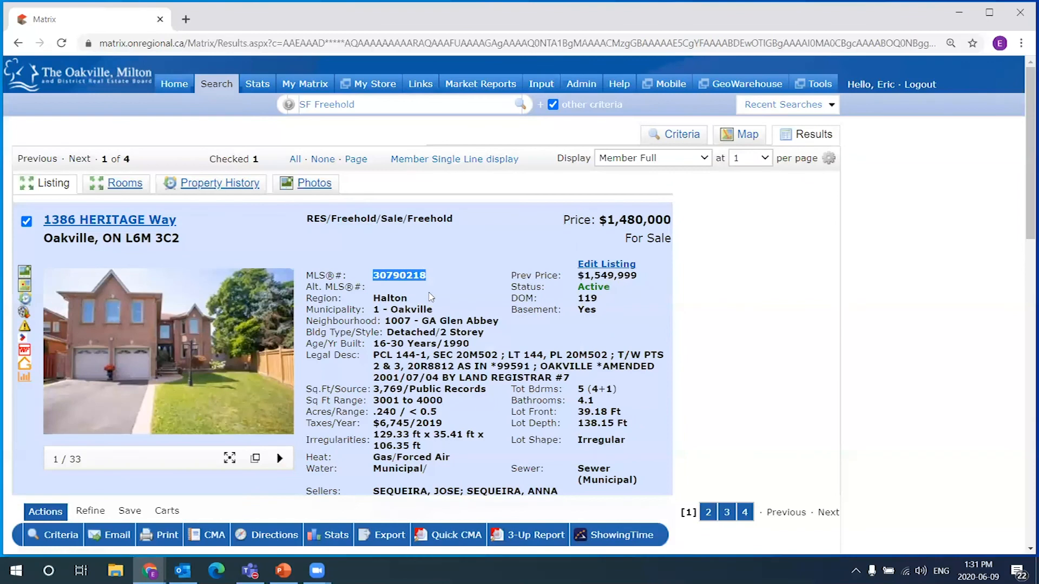
click(407, 285)
drag(429, 276, 376, 277)
right_click(377, 277)
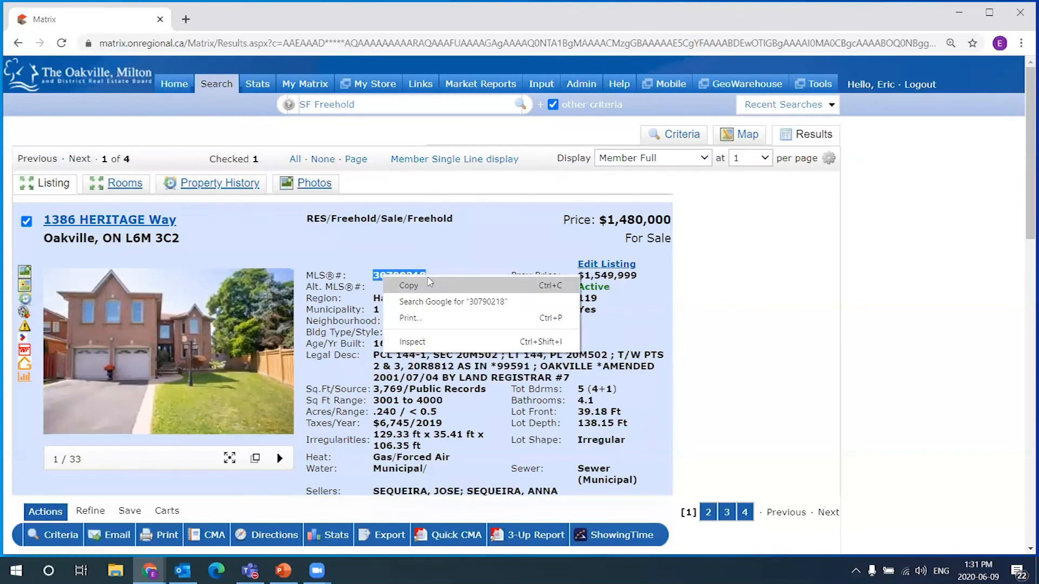
click(418, 287)
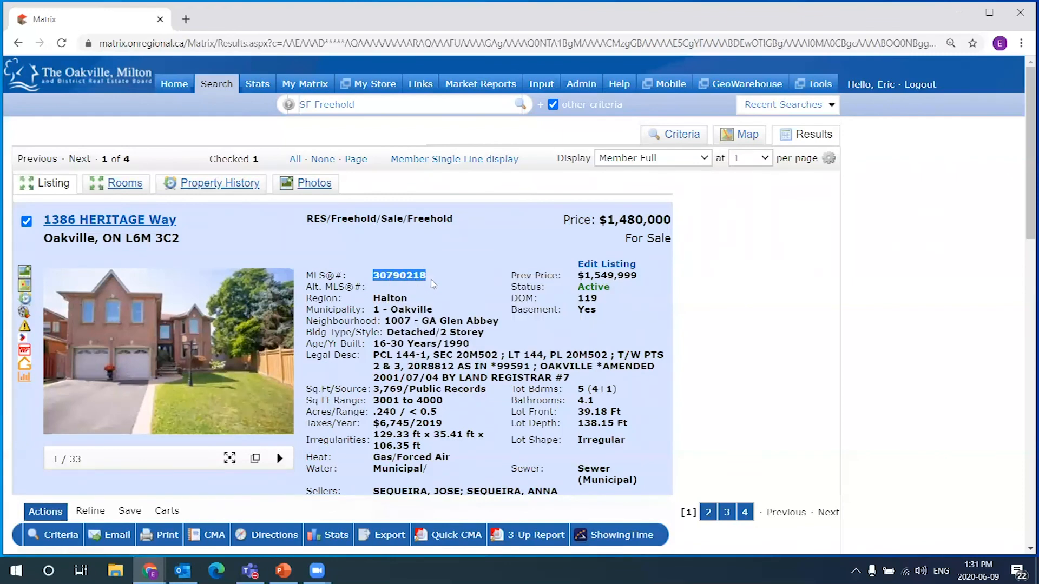
right_click(421, 272)
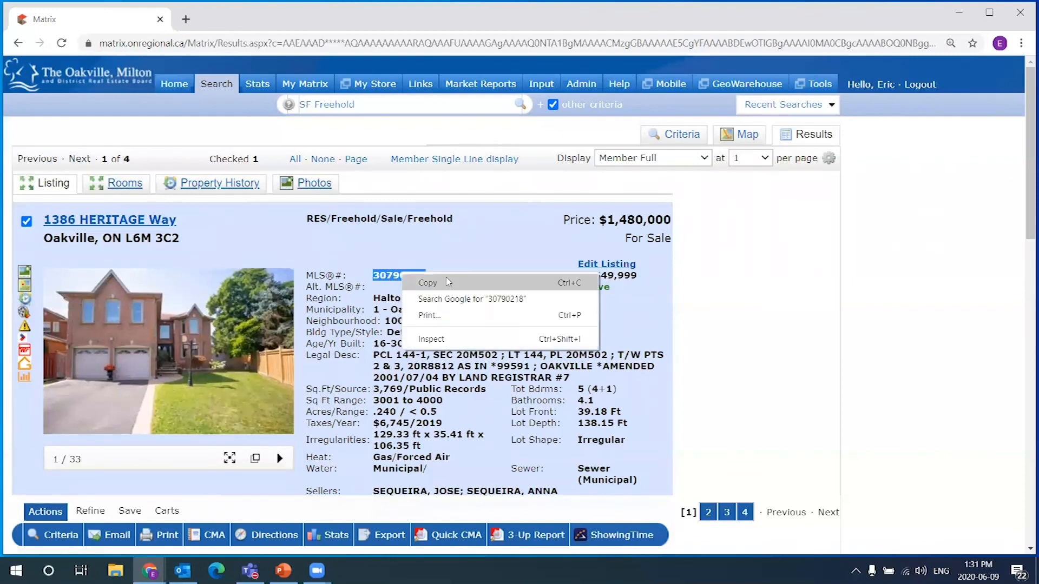
click(448, 281)
click(464, 270)
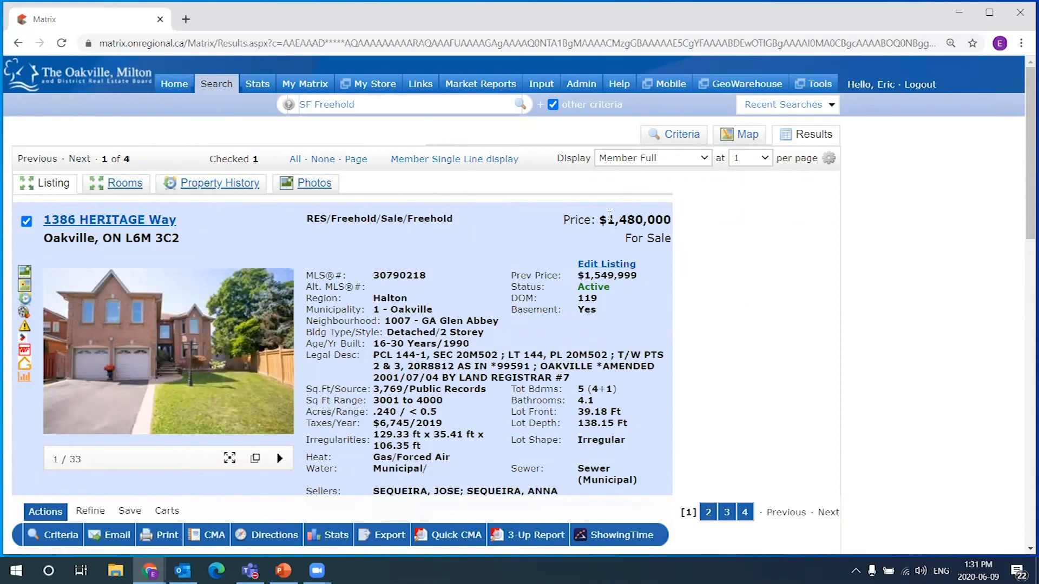
click(449, 160)
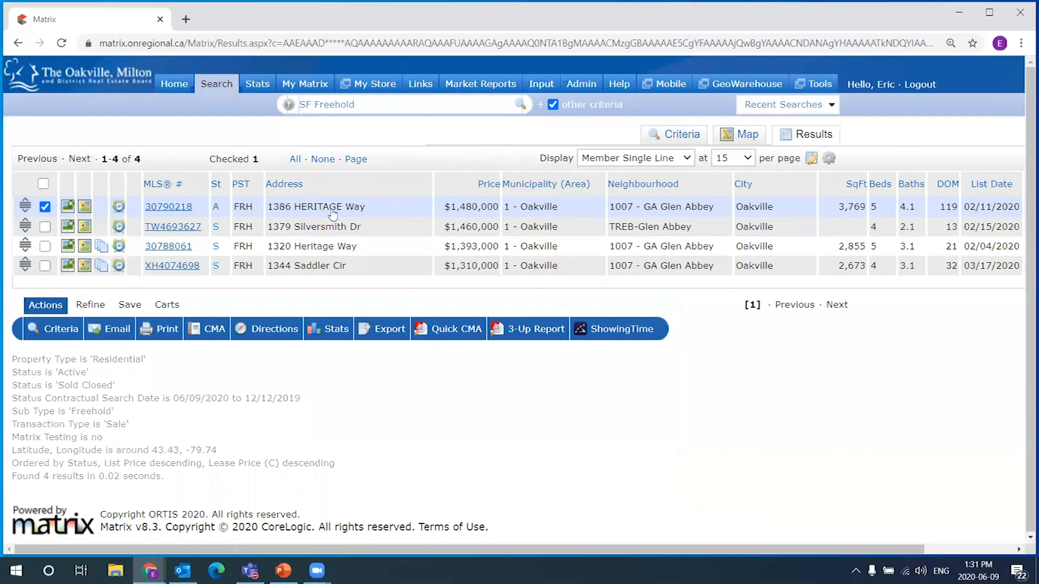
click(45, 207)
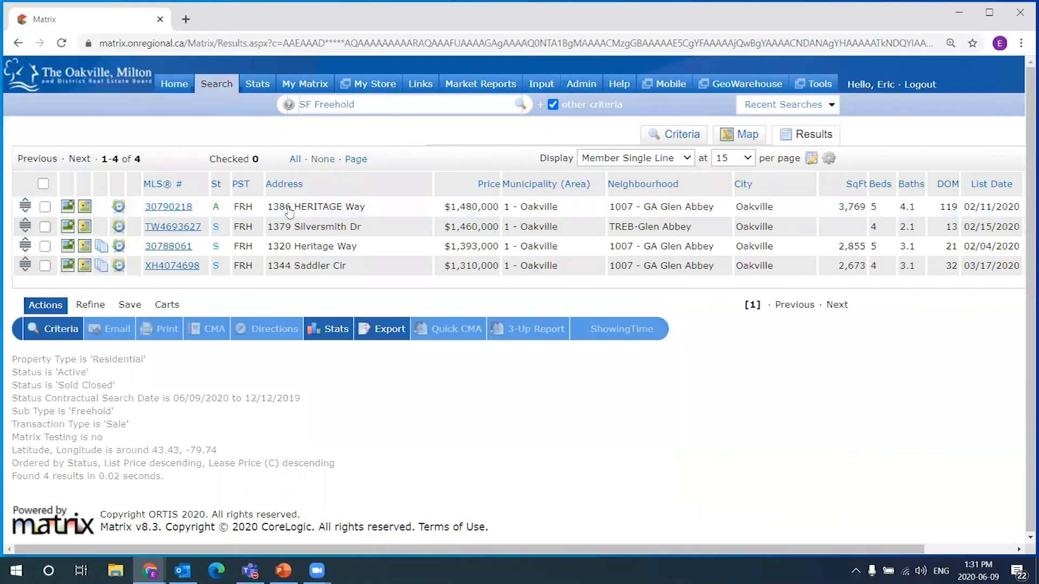
click(44, 208)
click(90, 304)
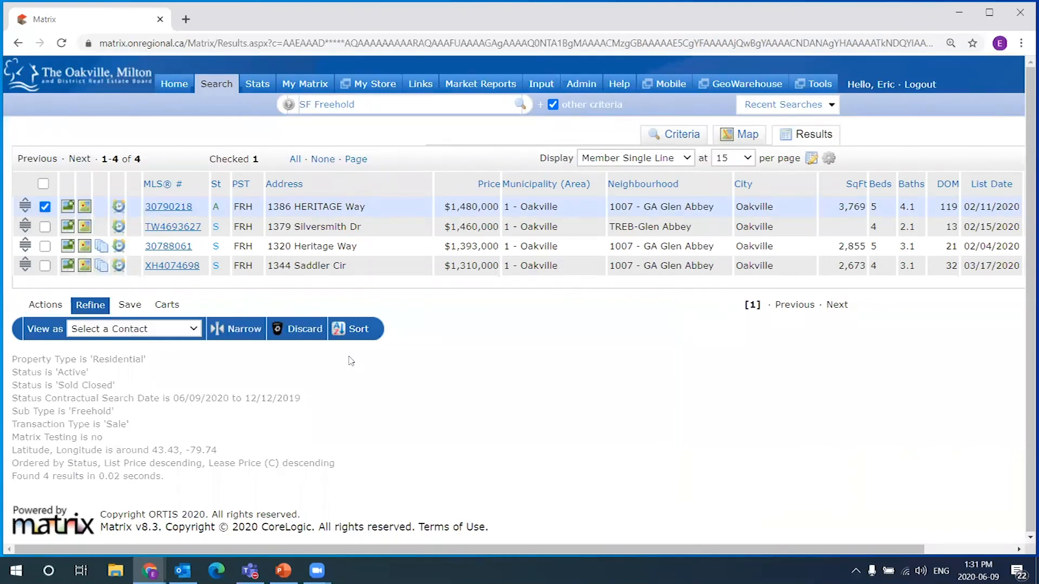
click(47, 306)
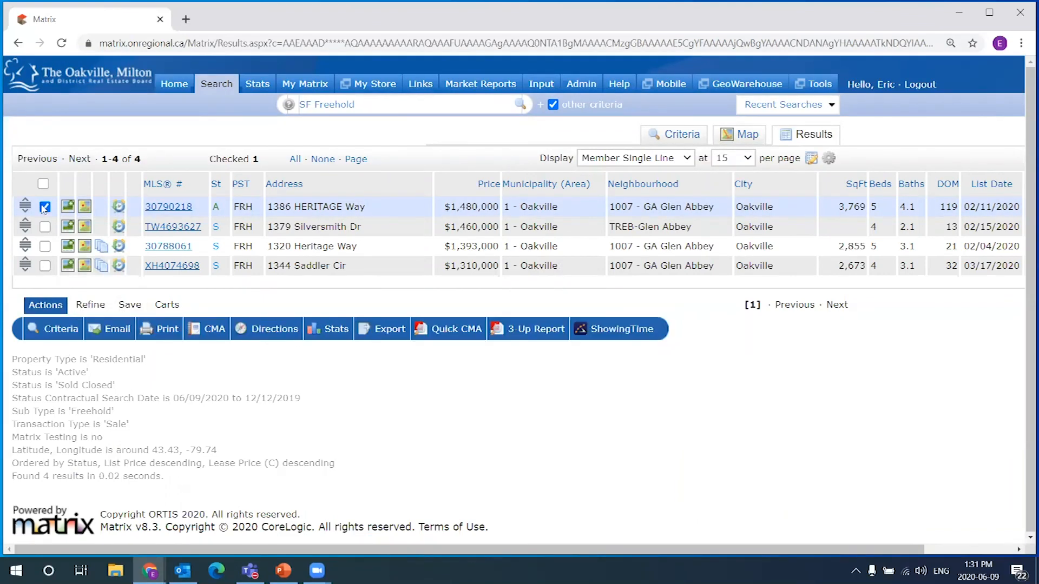
click(45, 208)
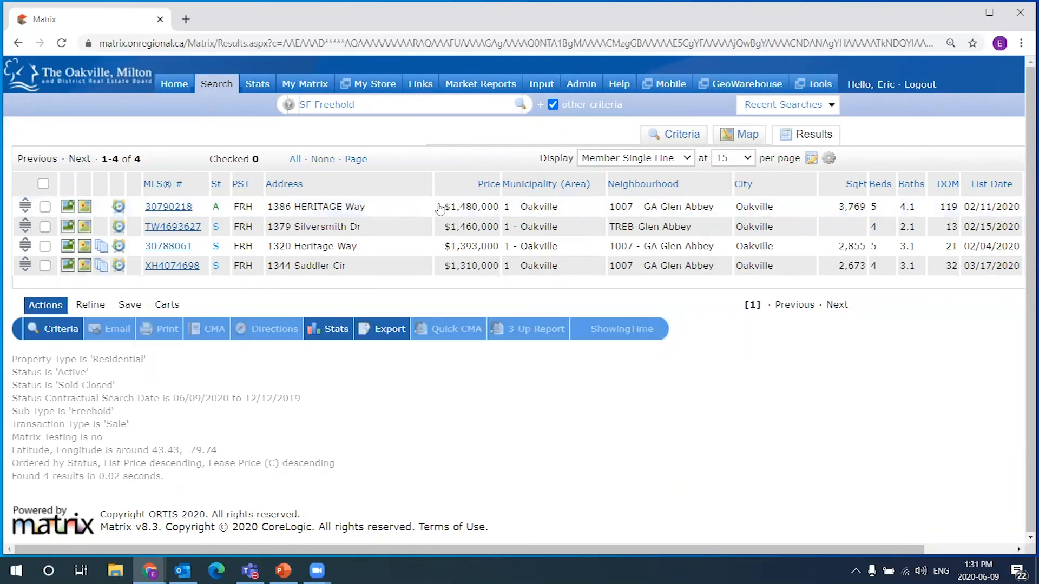
Limit the search criteria to Sold Closed, then check the map area and the three results
click(683, 136)
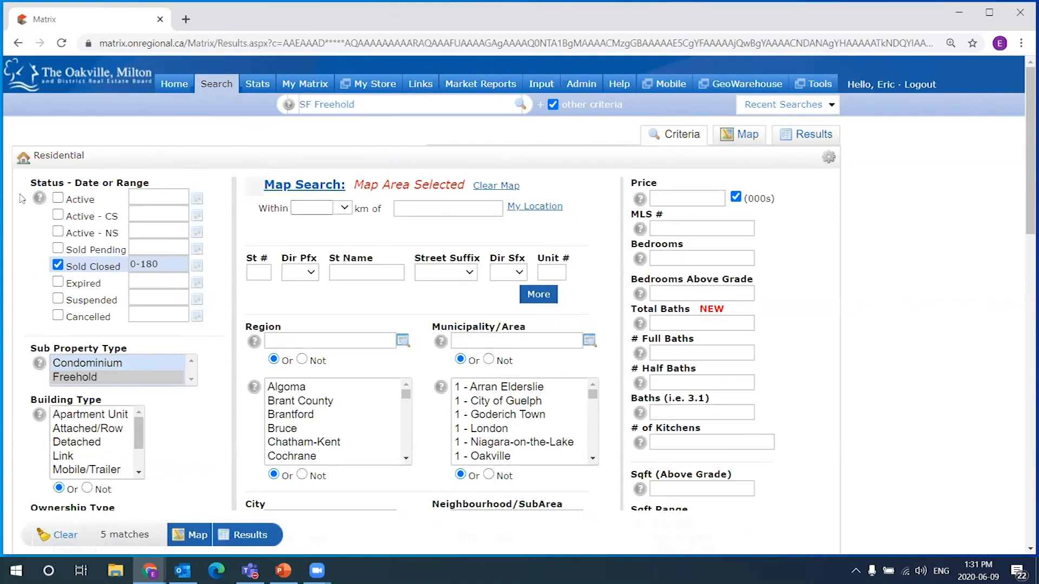
click(810, 136)
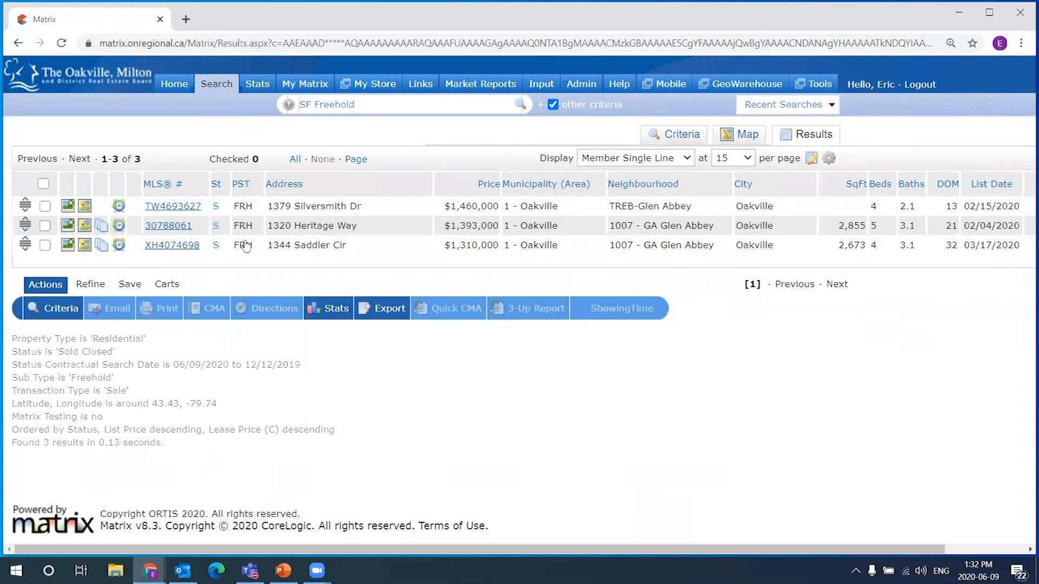
click(755, 134)
click(433, 245)
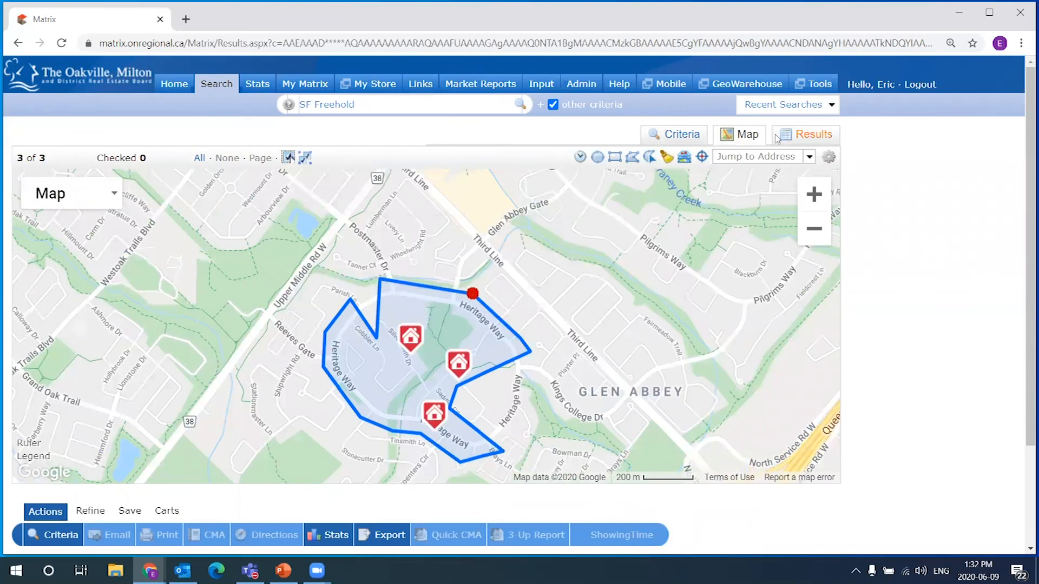
click(813, 135)
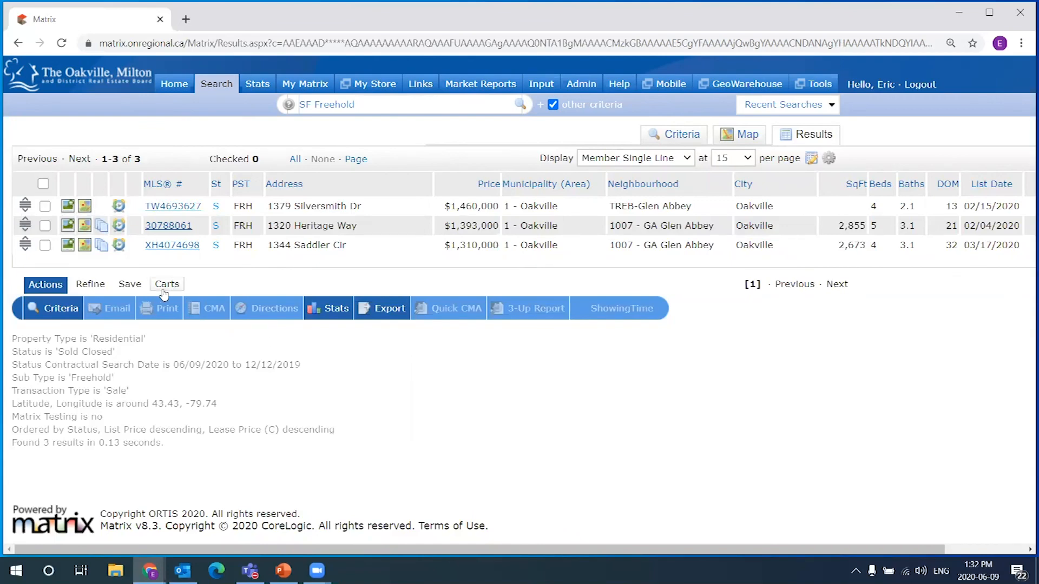
Check the three sold comparables and open the cart options for them
click(43, 184)
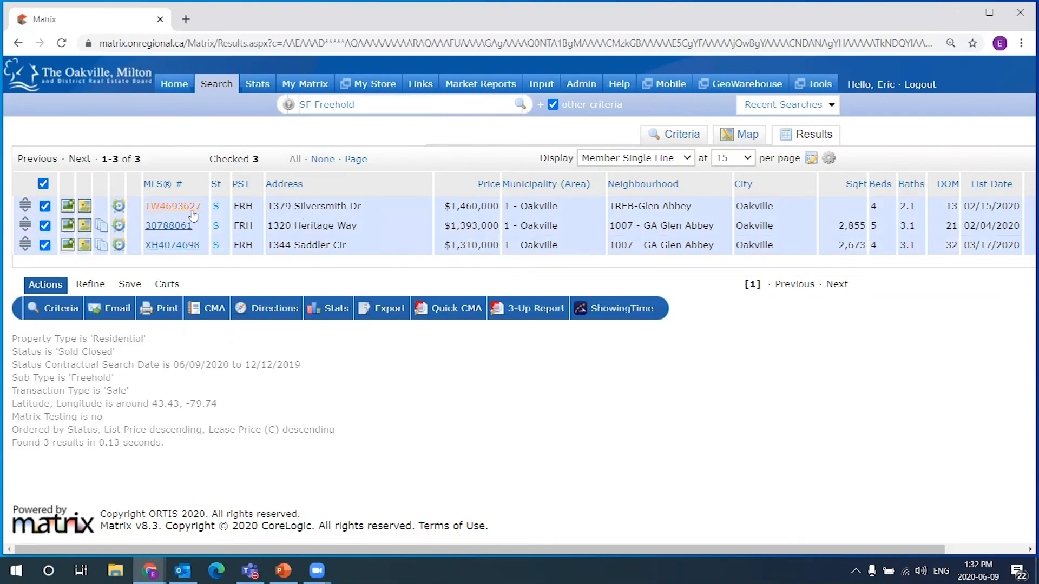
click(167, 285)
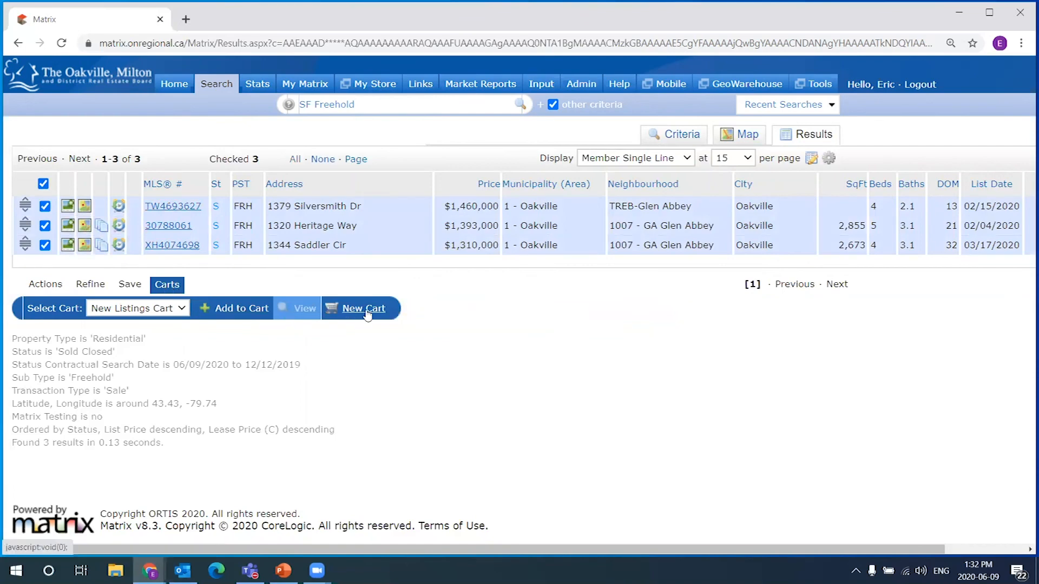
click(181, 309)
click(181, 310)
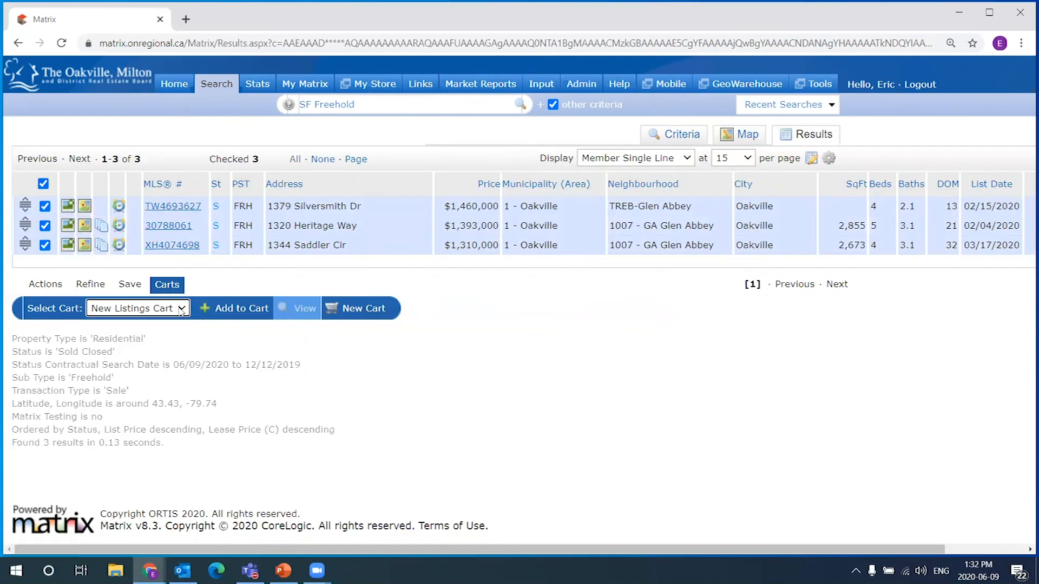
click(372, 311)
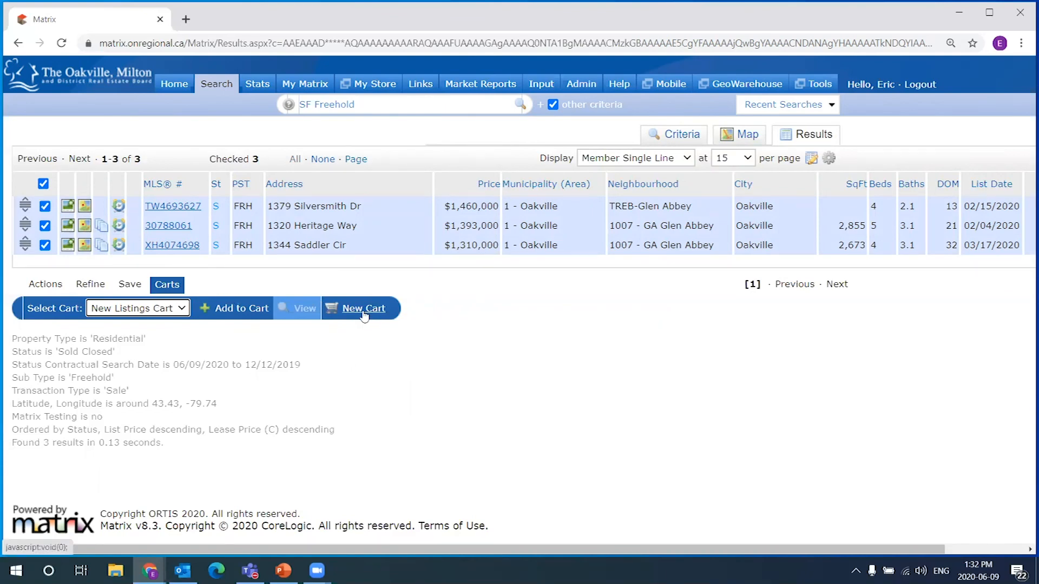
click(368, 310)
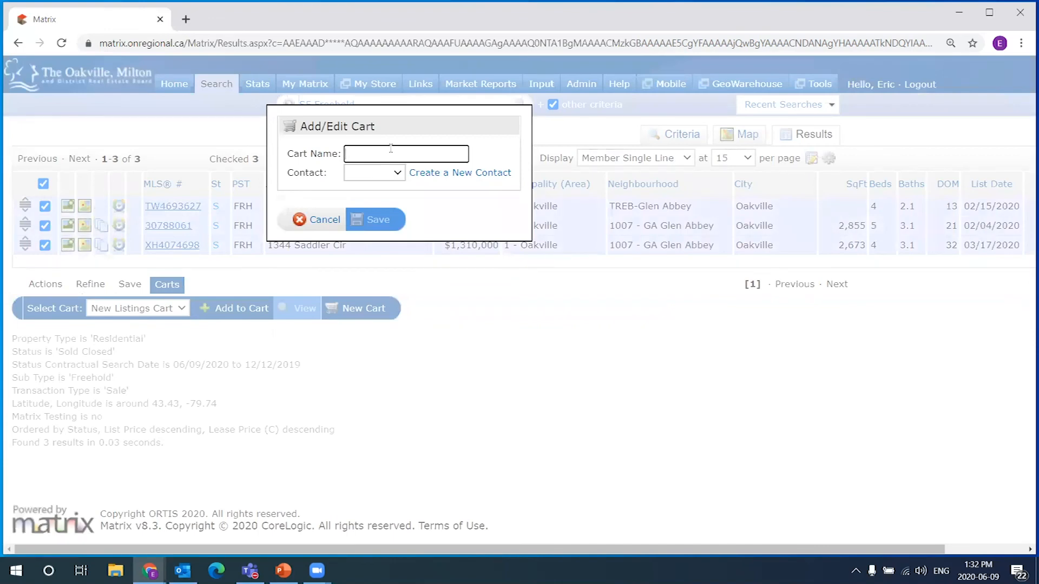
text(Herritage)
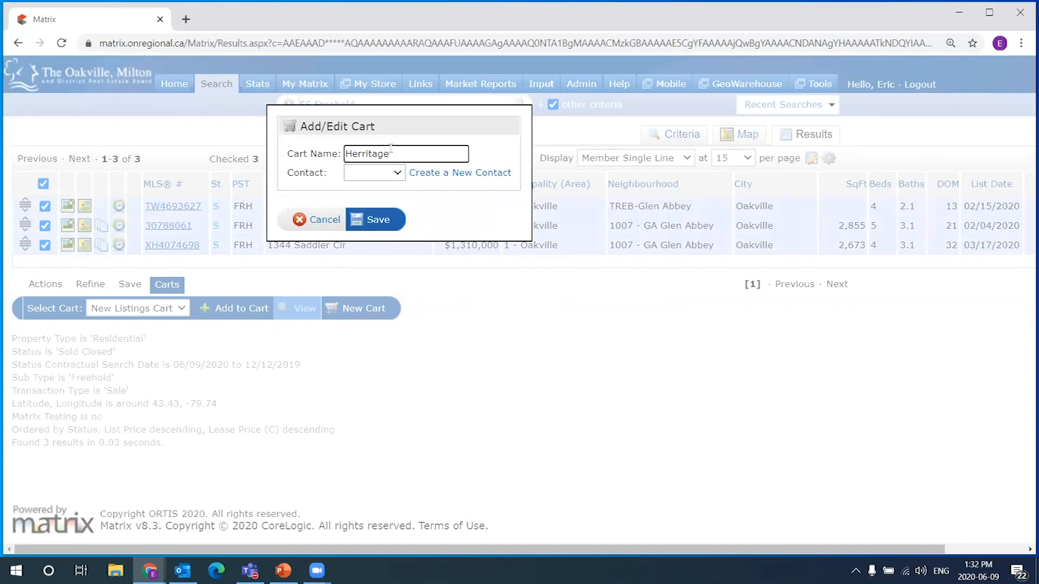
click(431, 115)
click(319, 223)
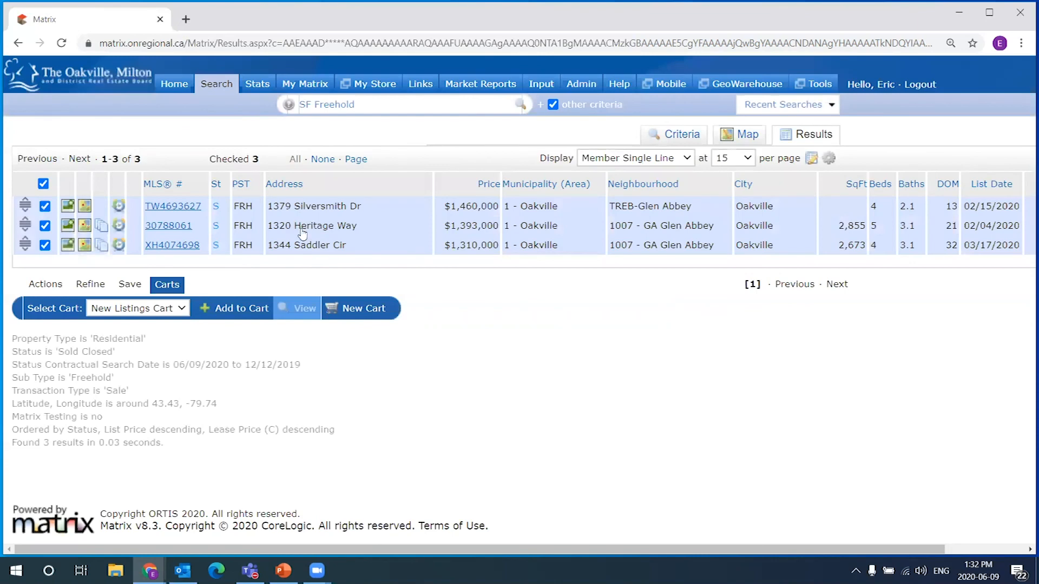
Save the three listings to a new cart named 'Heritage Way CMA - 30790218'
click(358, 309)
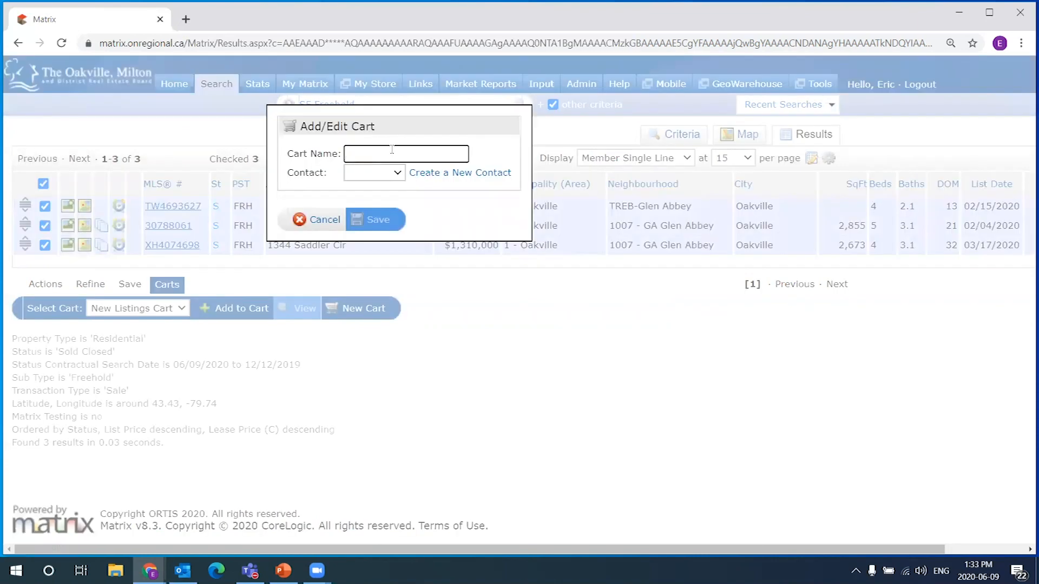
text(Heritage Way CMA -)
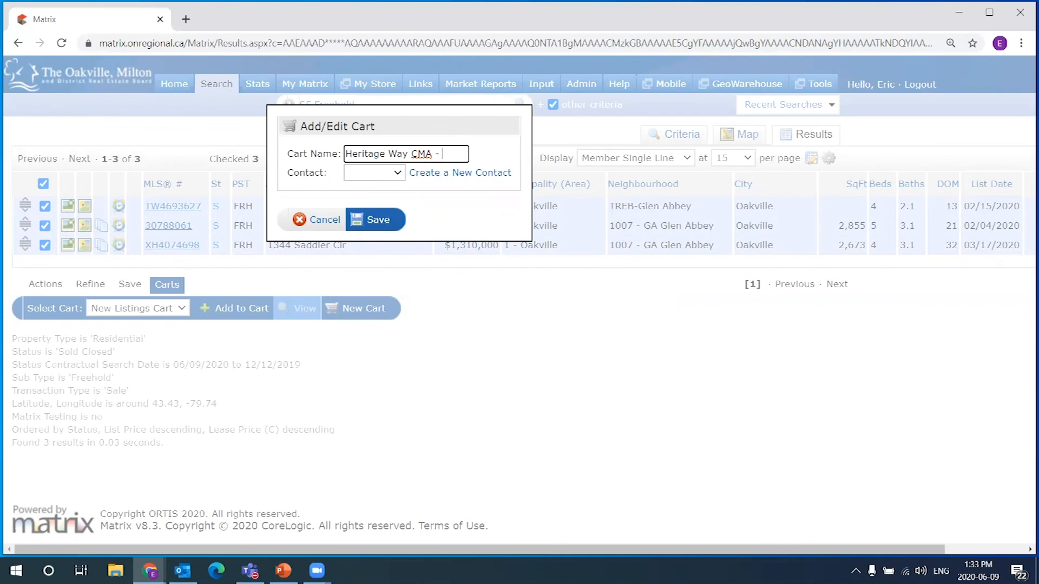
right_click(456, 155)
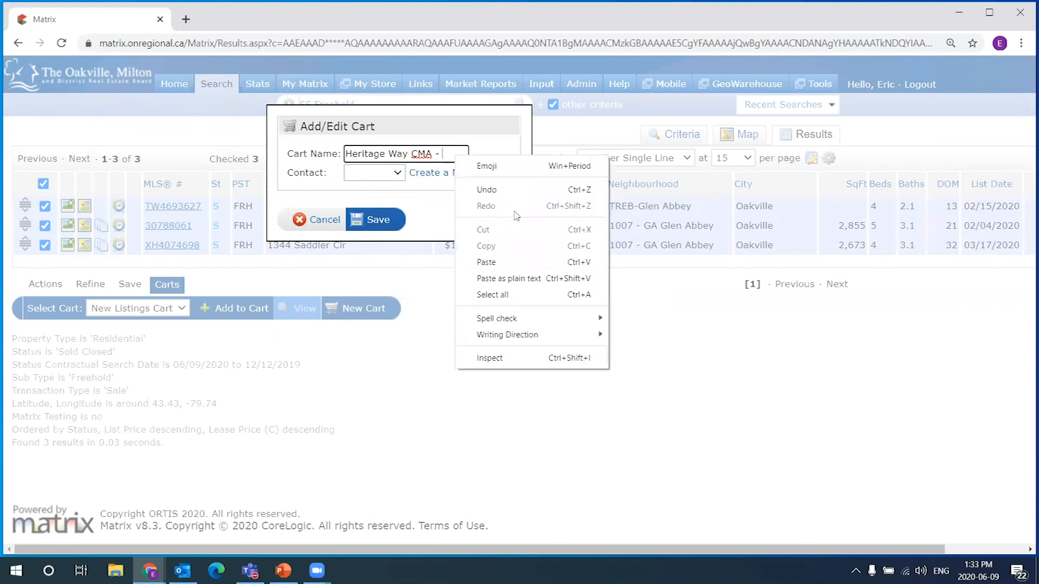
click(485, 263)
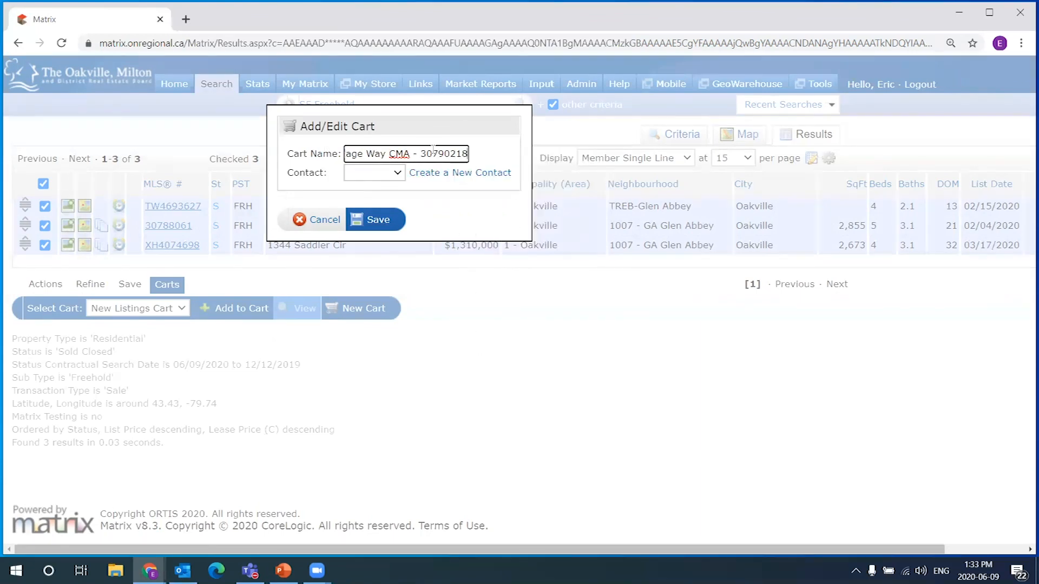
drag(421, 154, 386, 140)
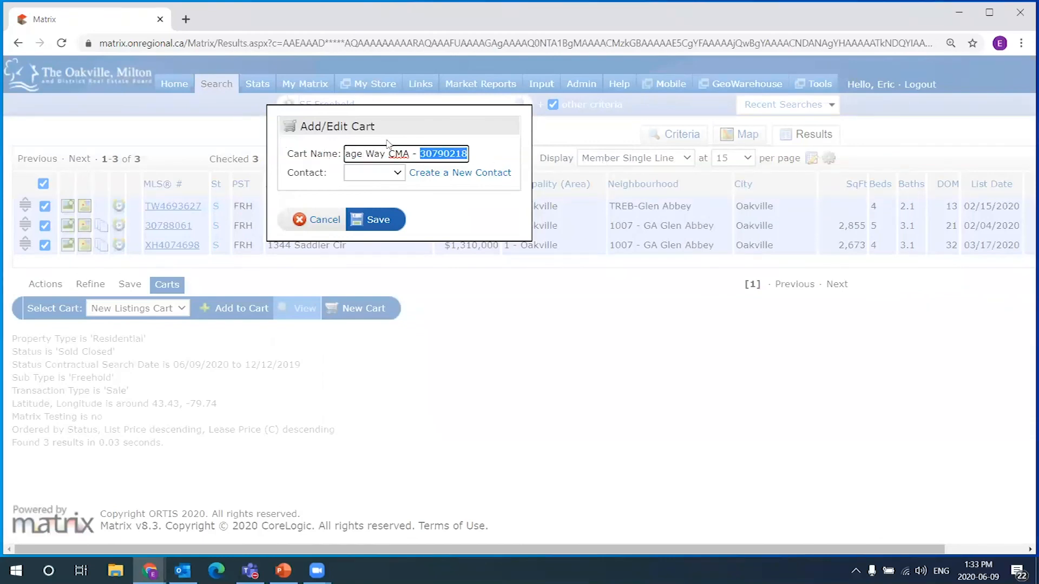
click(439, 155)
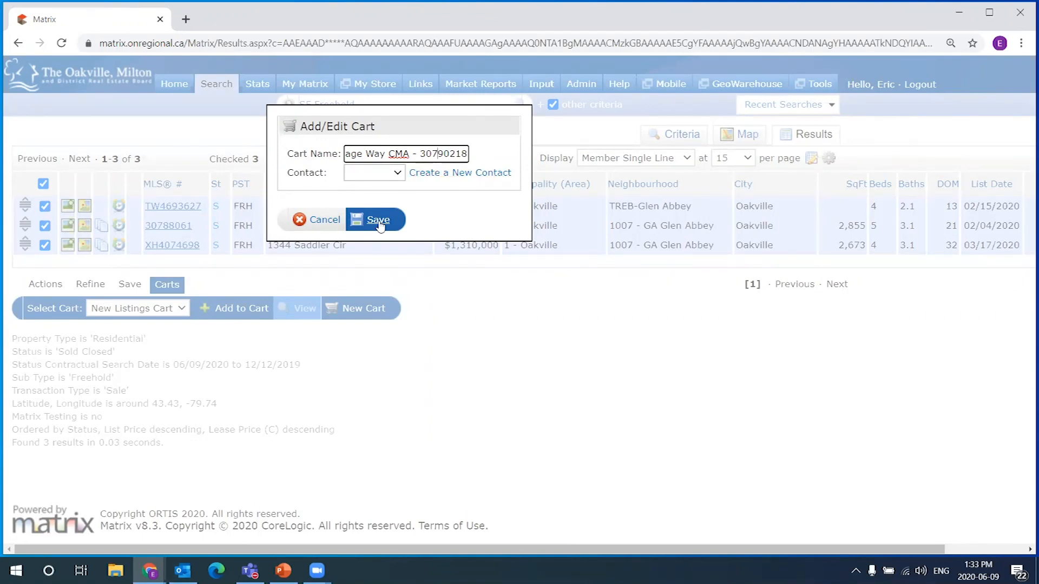
drag(420, 153, 488, 154)
click(433, 155)
click(380, 222)
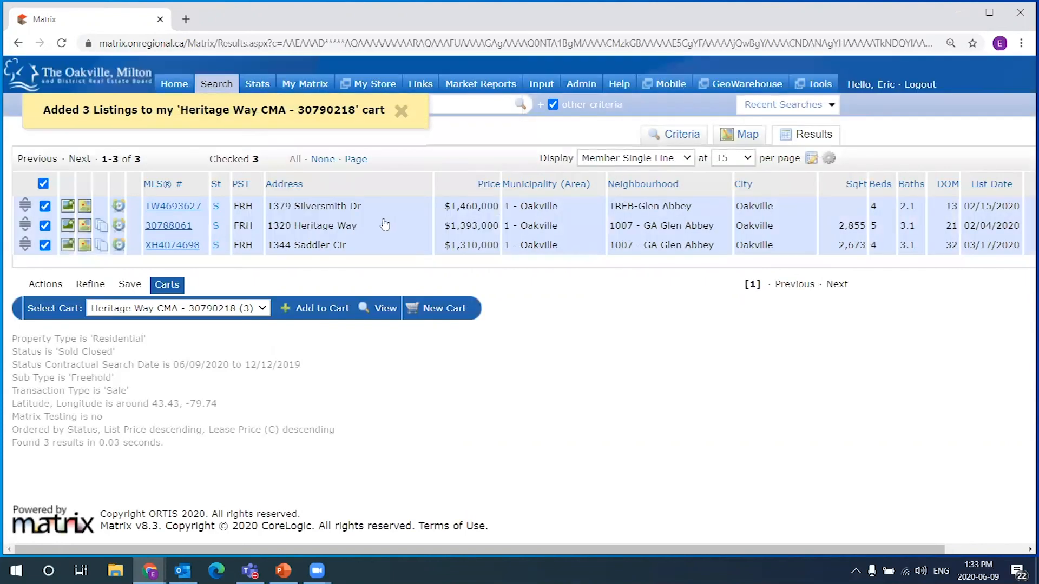
drag(183, 109, 295, 111)
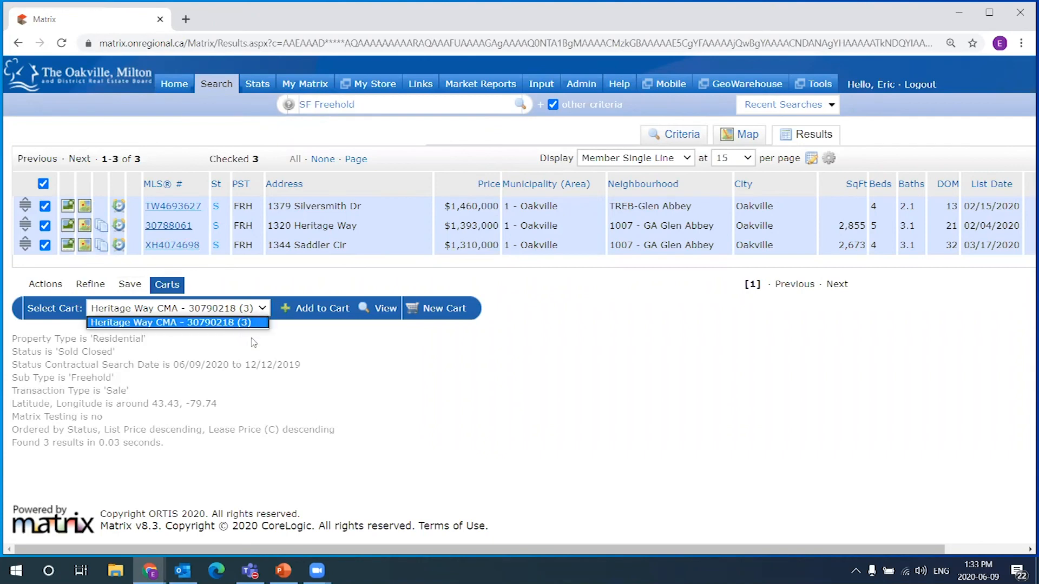
Move the Home dashboard's My Carts panel into the right column and open the Heritage Way CMA cart
click(175, 87)
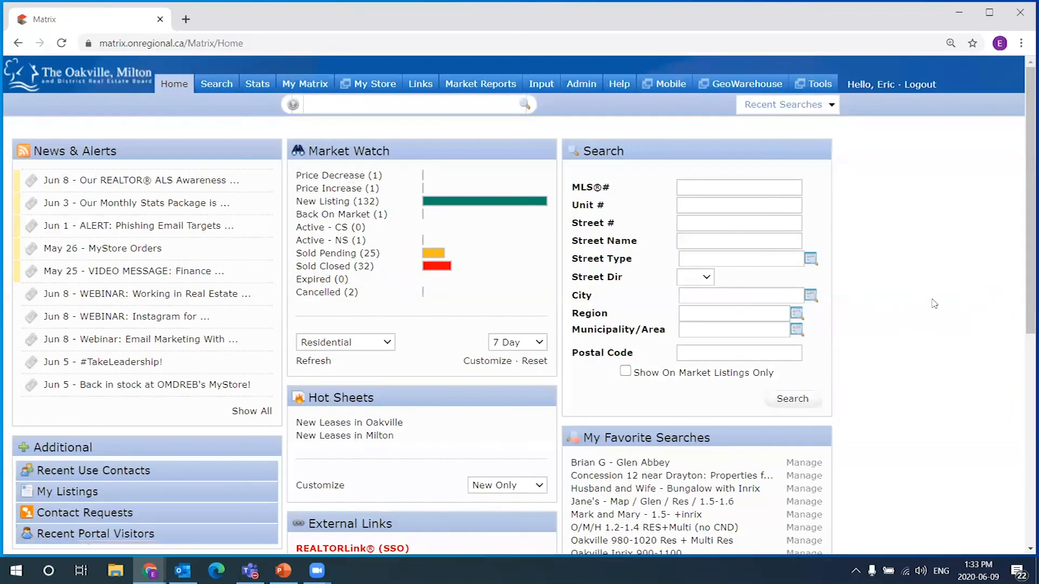
scroll(913, 320, down, 2)
click(84, 337)
scroll(578, 357, down, 3)
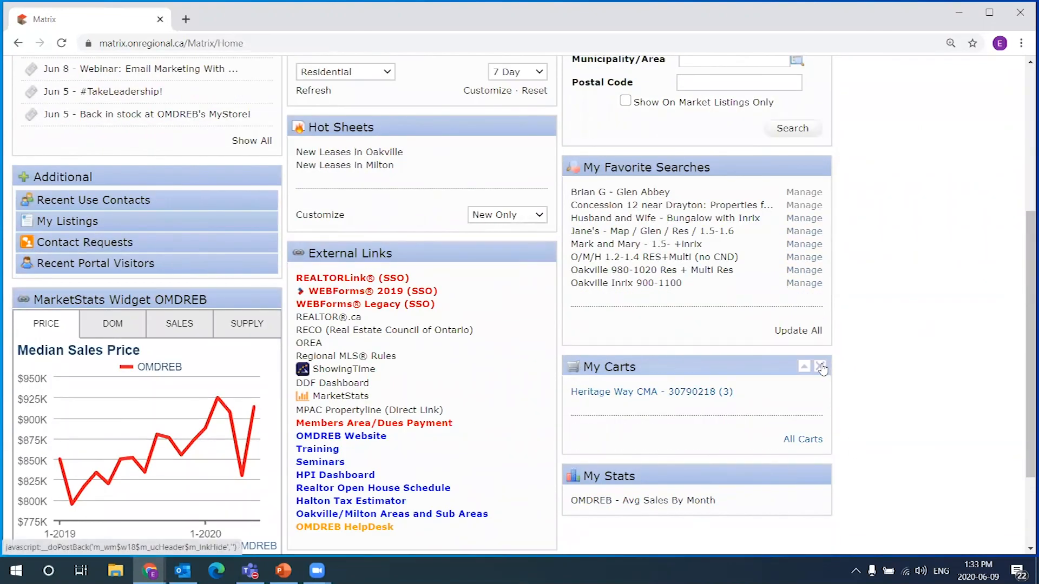
click(822, 366)
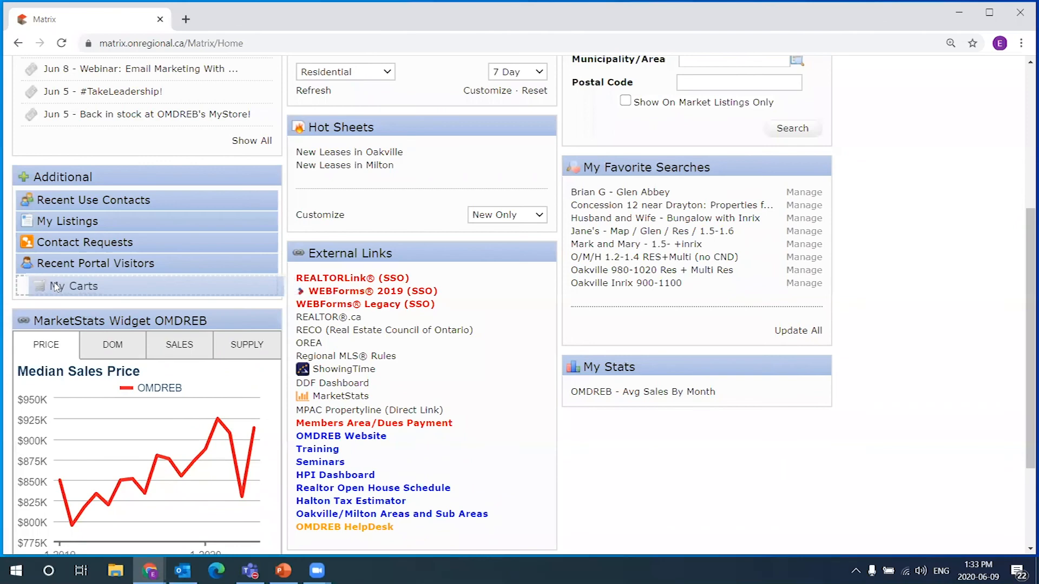
drag(55, 282, 631, 490)
scroll(758, 395, down, 3)
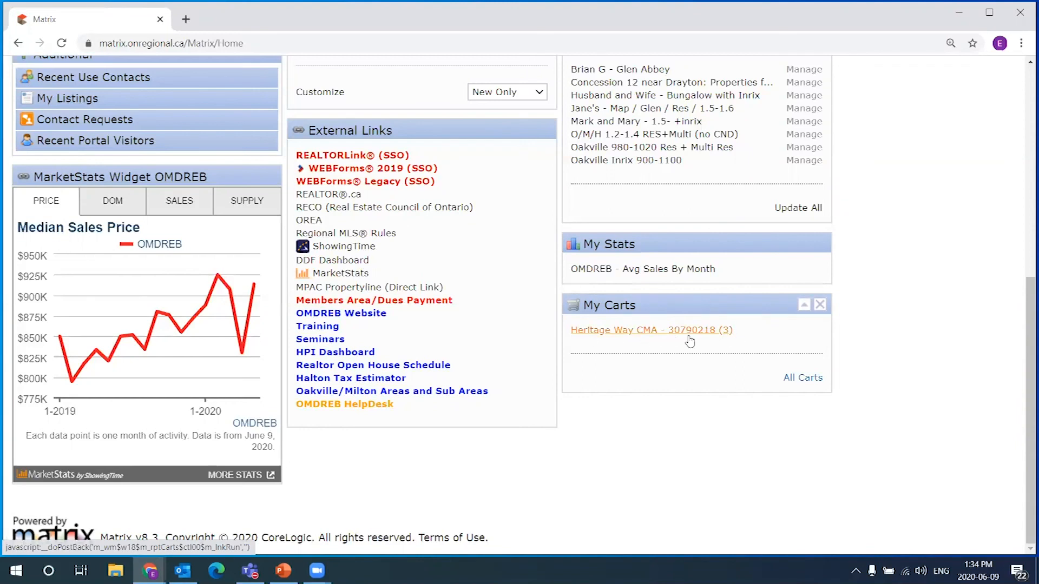
click(725, 331)
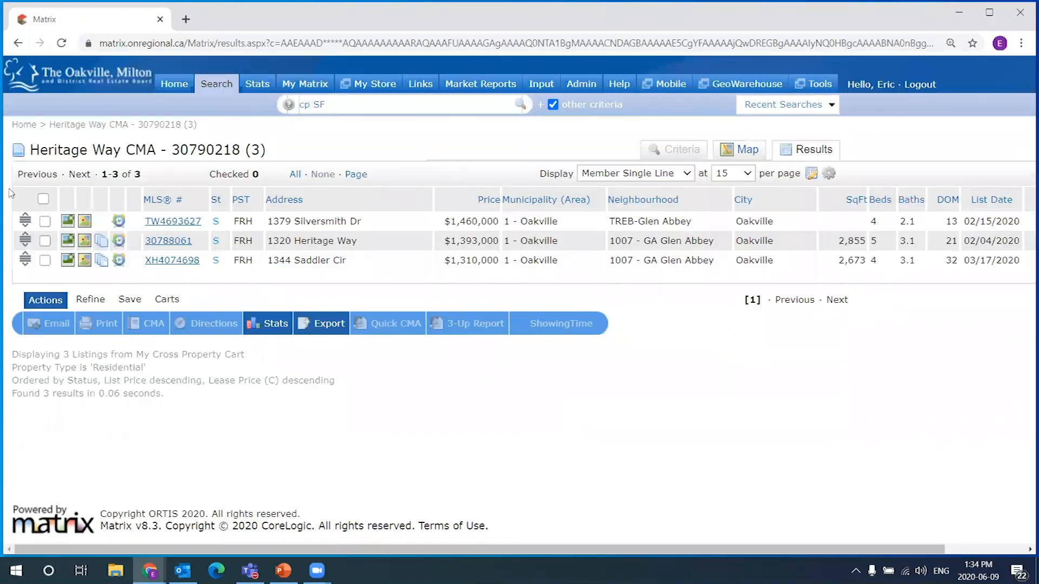
Leave the Heritage Way CMA cart for the Home dashboard and bring up the My Matrix menu
drag(39, 150, 291, 152)
click(368, 259)
click(166, 87)
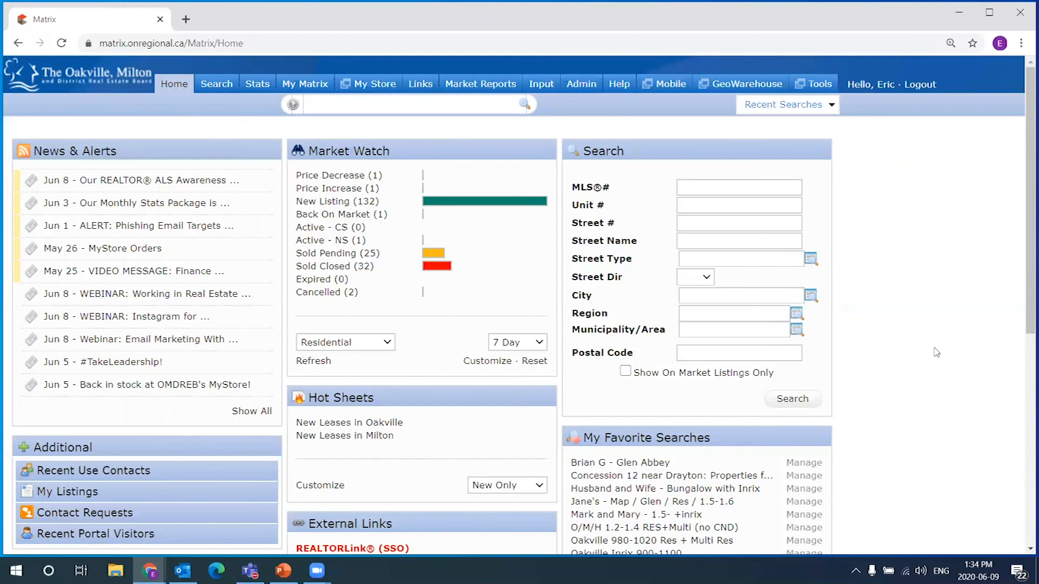
scroll(923, 401, down, 4)
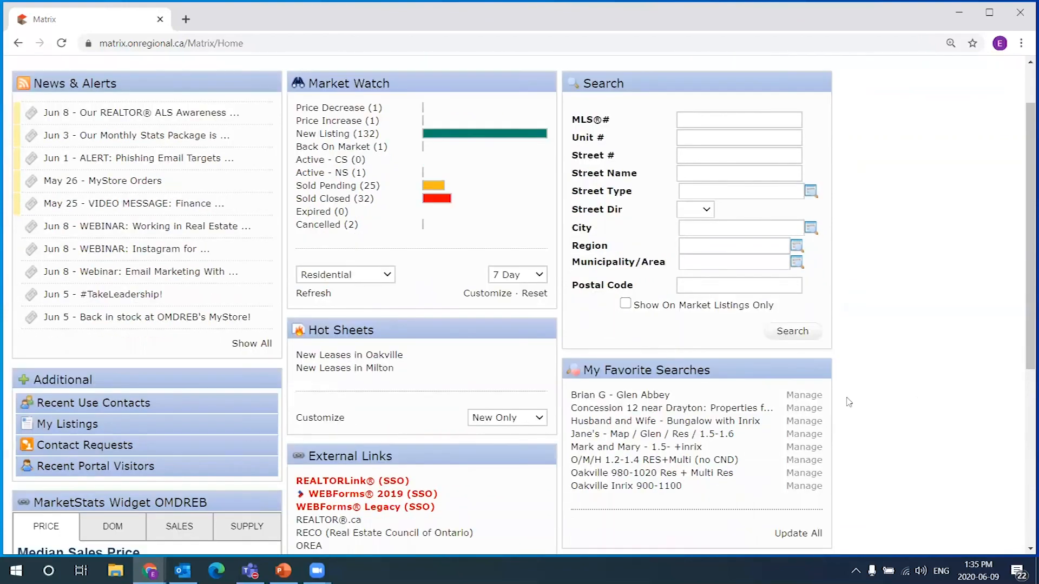
scroll(675, 453, down, 1)
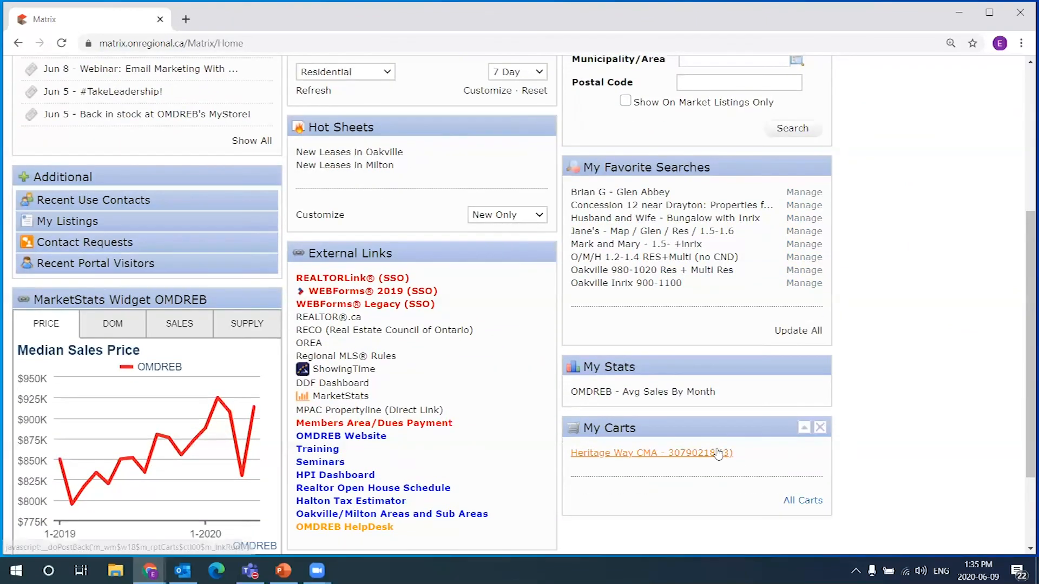
scroll(828, 258, up, 5)
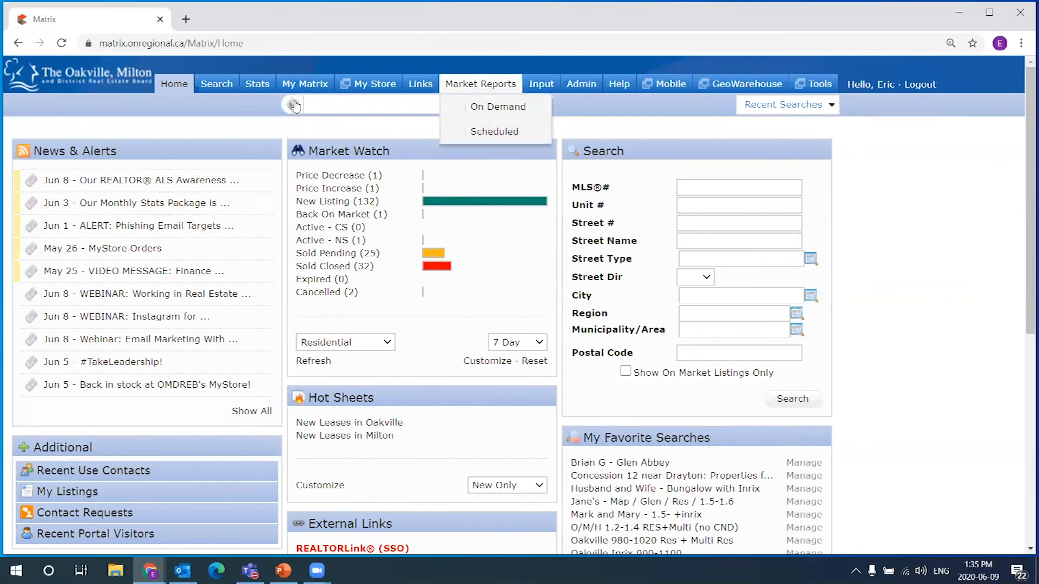
mouse_move(304, 83)
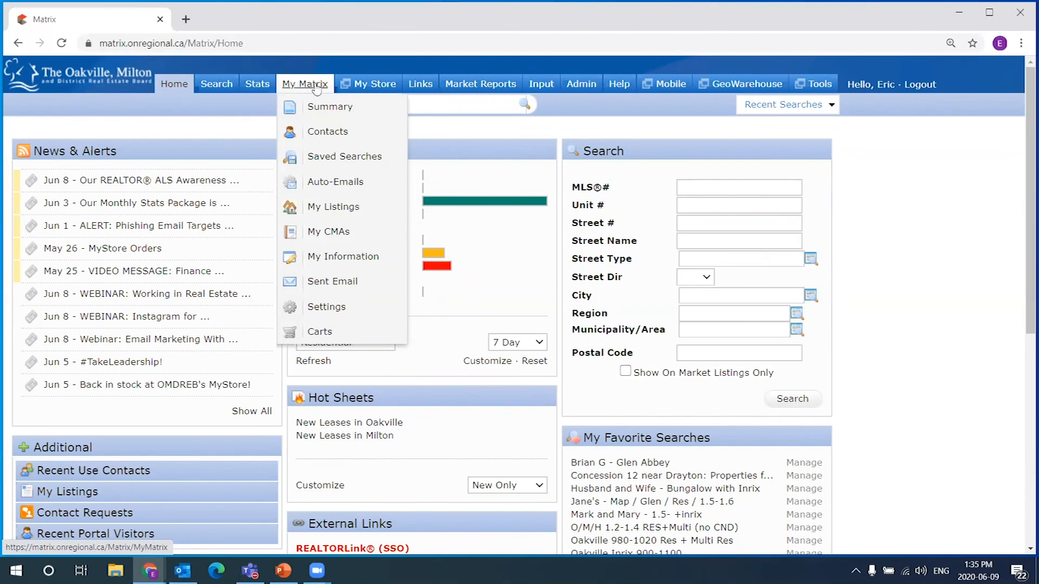
click(344, 233)
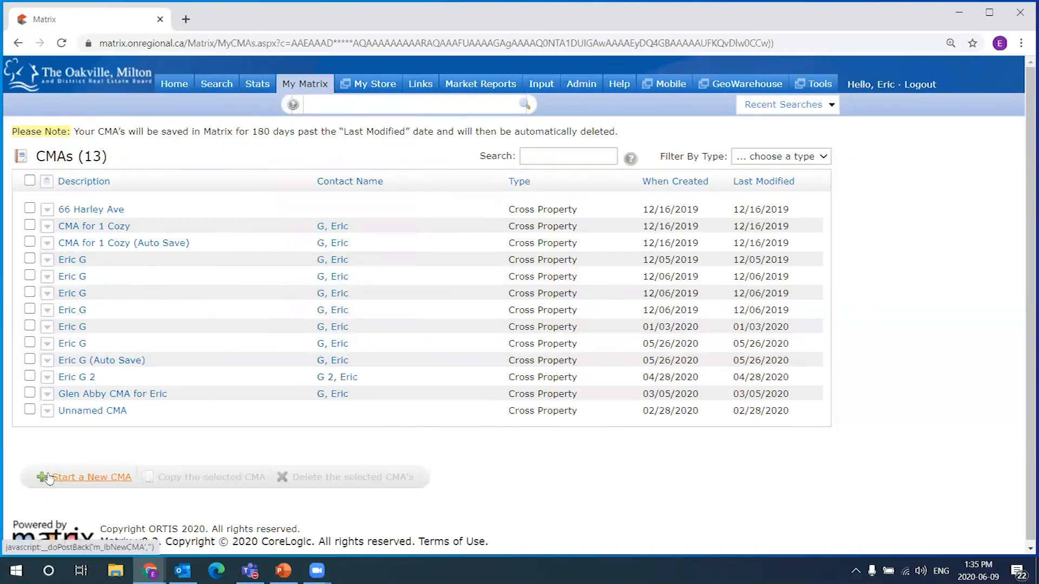
click(177, 88)
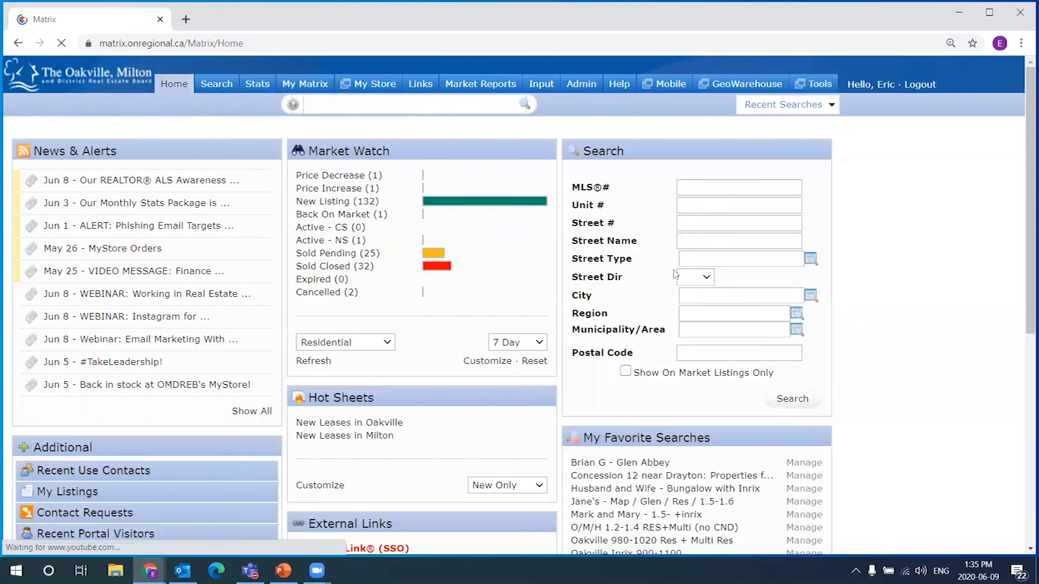
scroll(899, 329, down, 3)
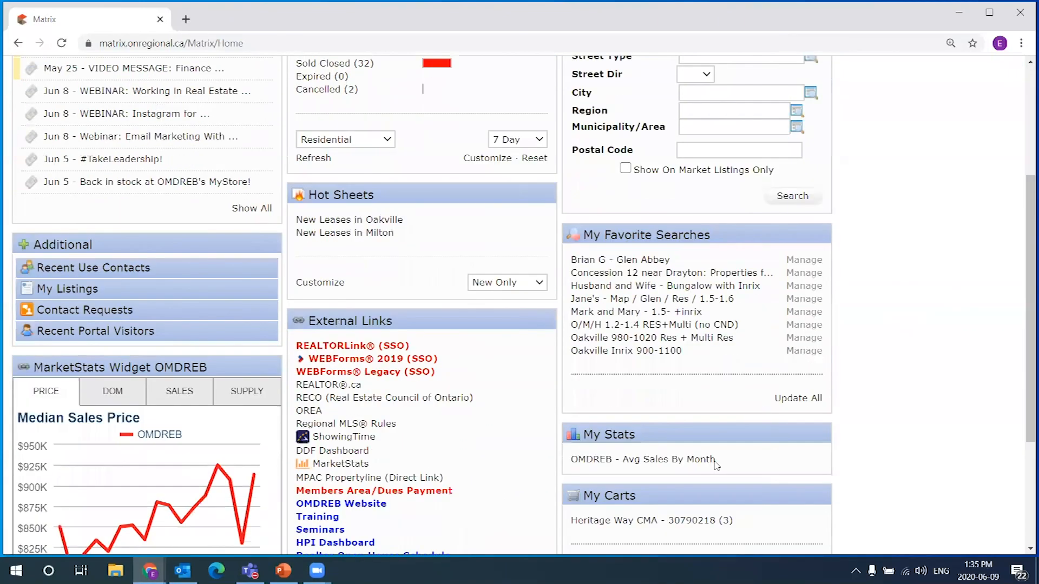
click(664, 521)
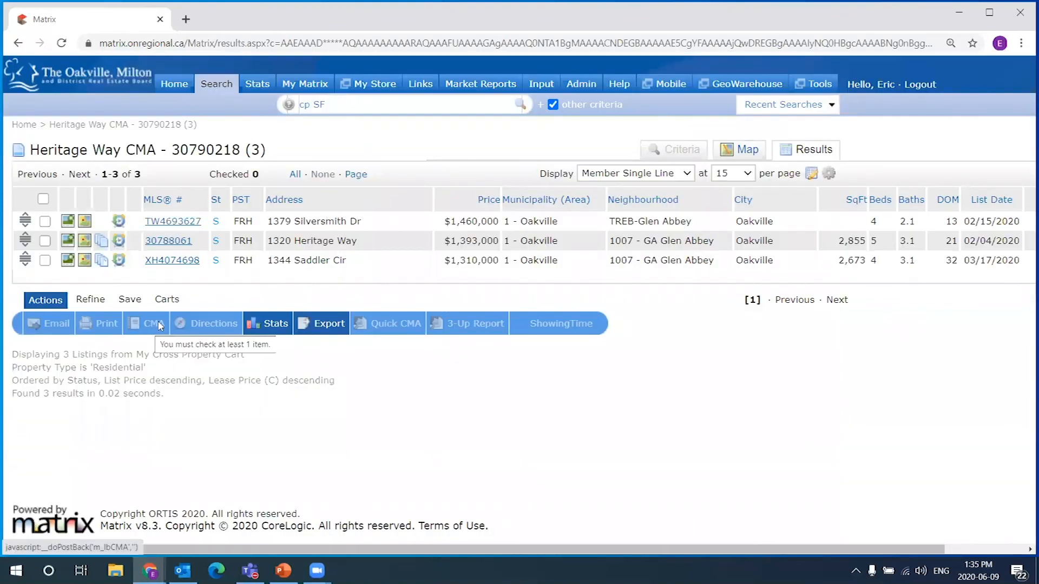
click(45, 221)
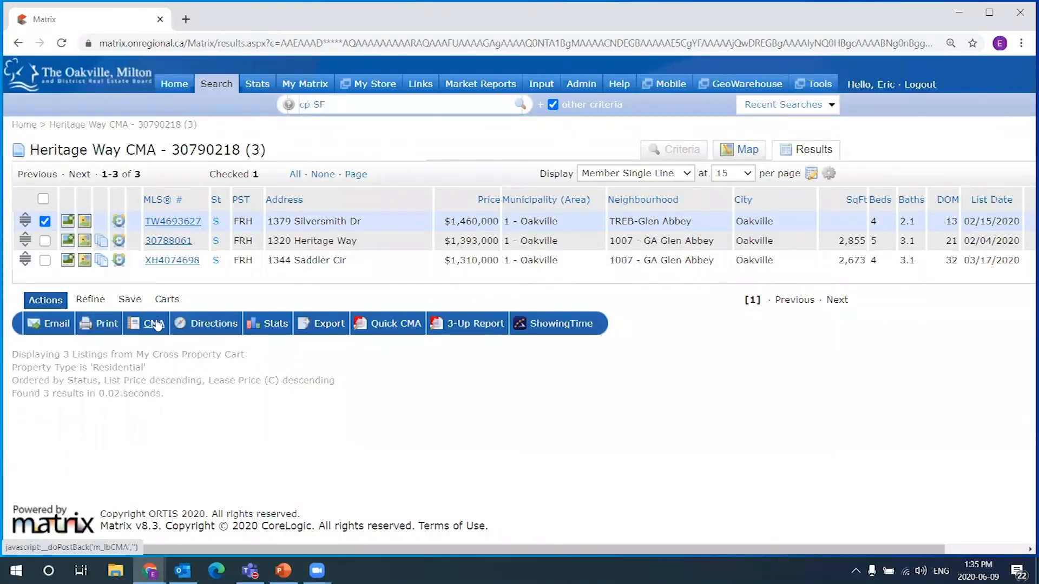
click(45, 222)
click(46, 221)
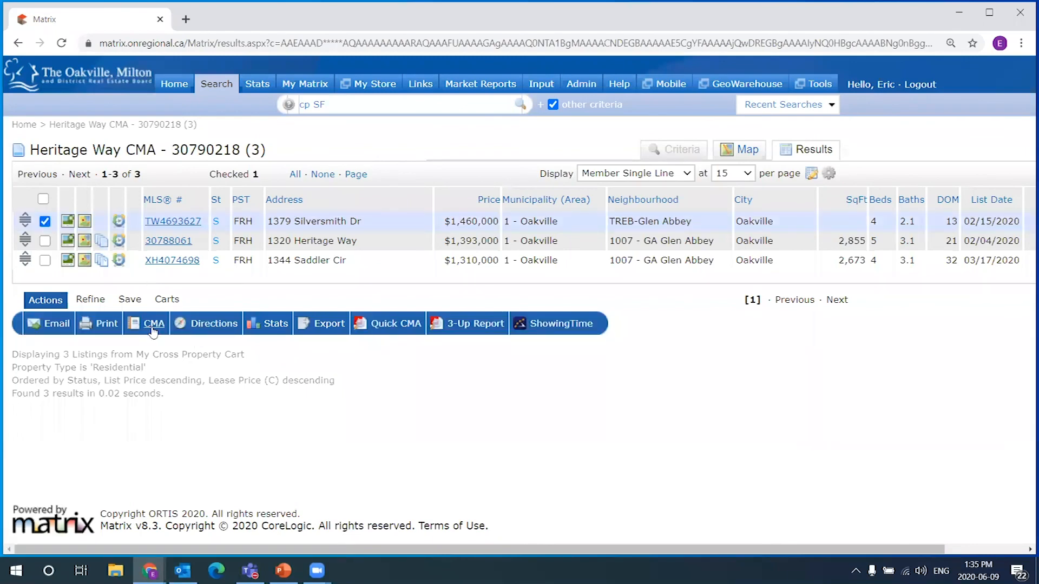
click(45, 222)
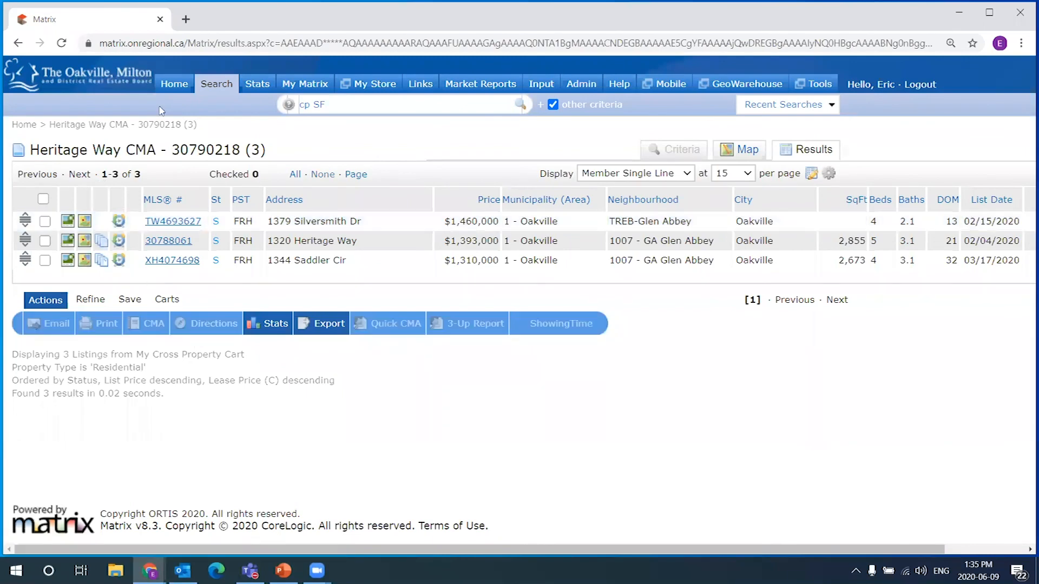
click(173, 84)
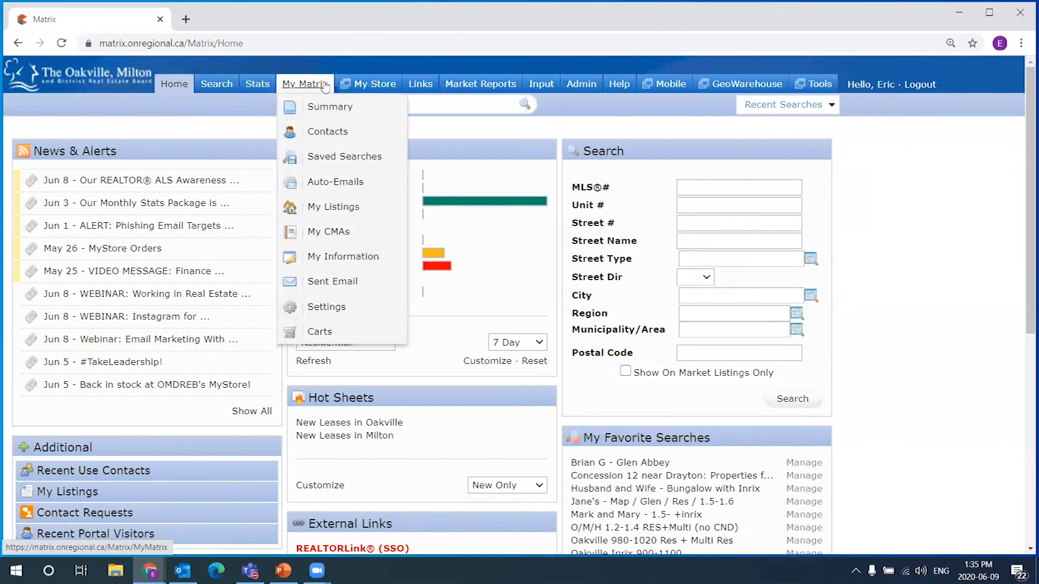
Start a new CMA from My CMAs, reaching the Select CMA Contact page
click(334, 237)
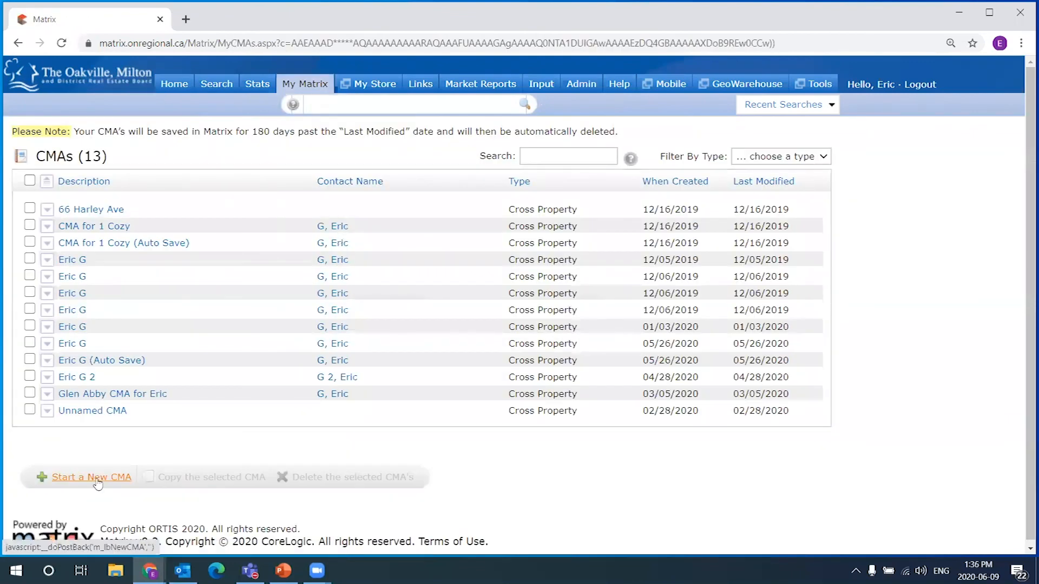
click(97, 483)
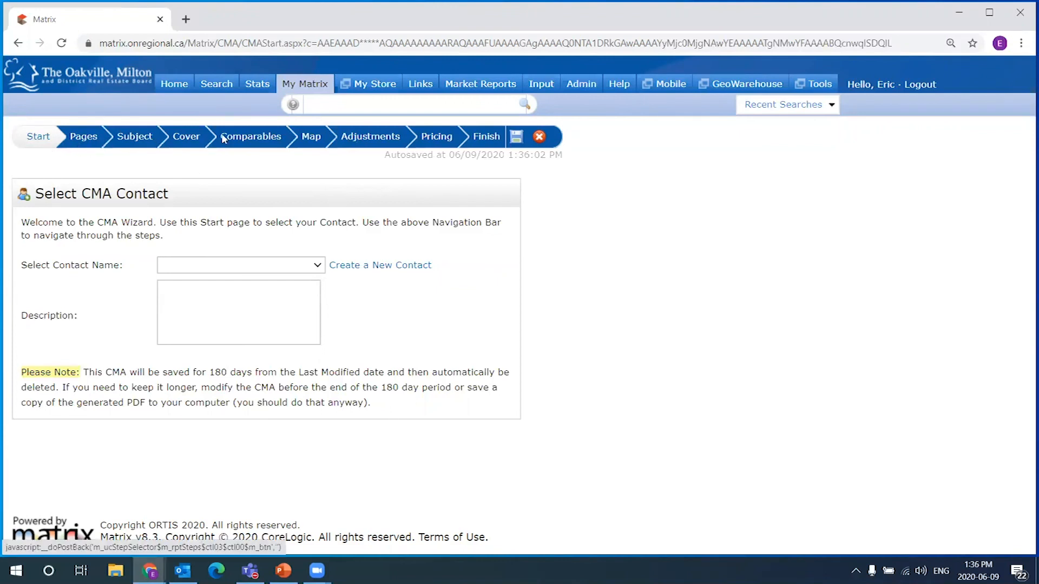
mouse_move(542, 86)
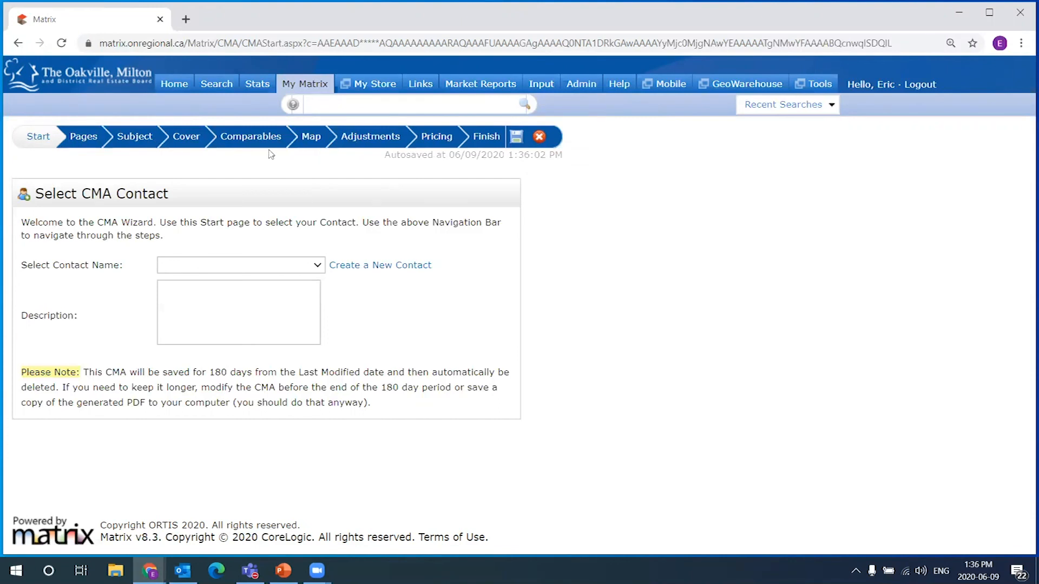
click(256, 138)
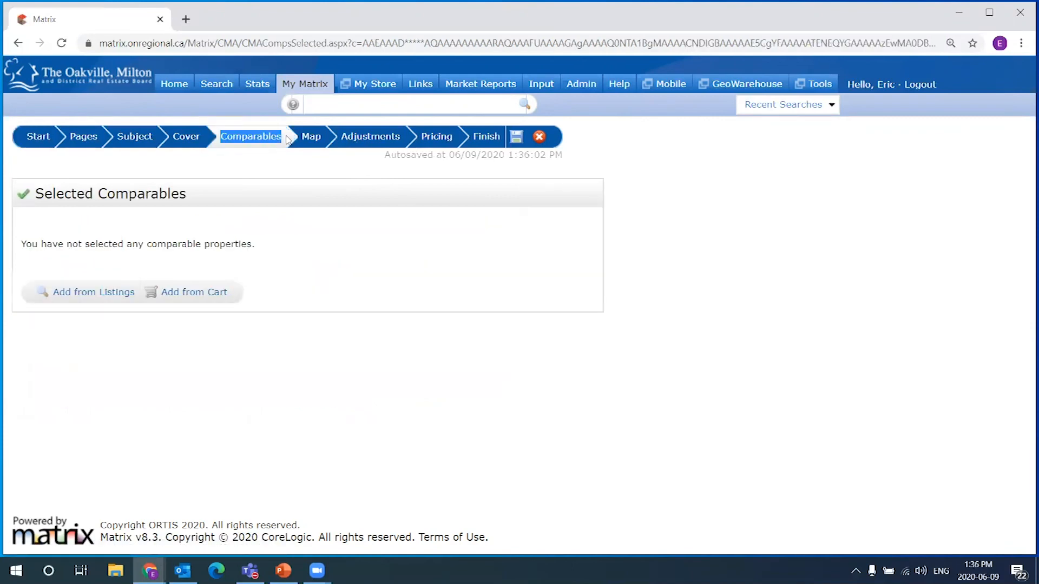
click(38, 139)
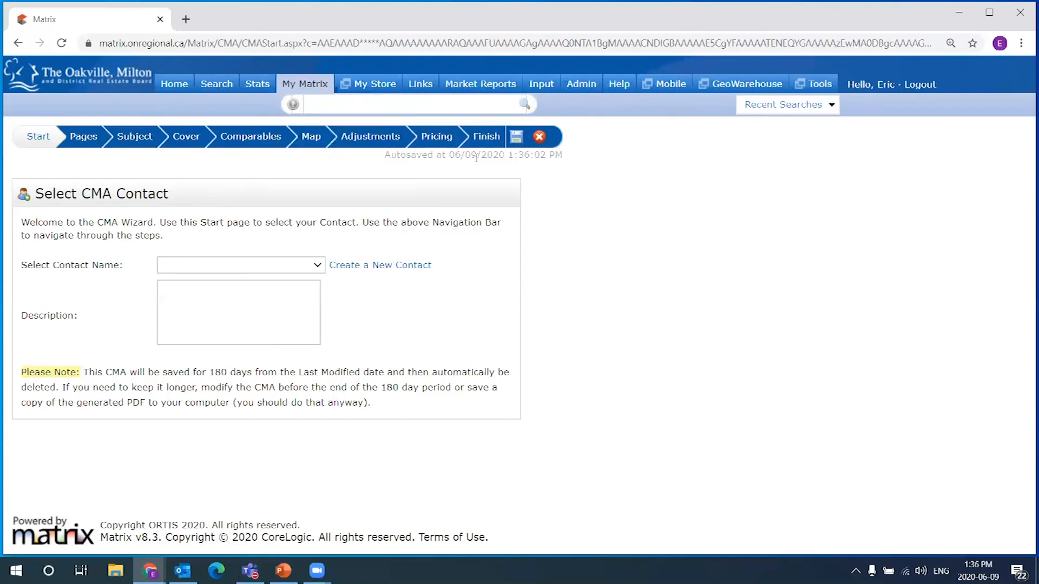
drag(551, 154, 567, 157)
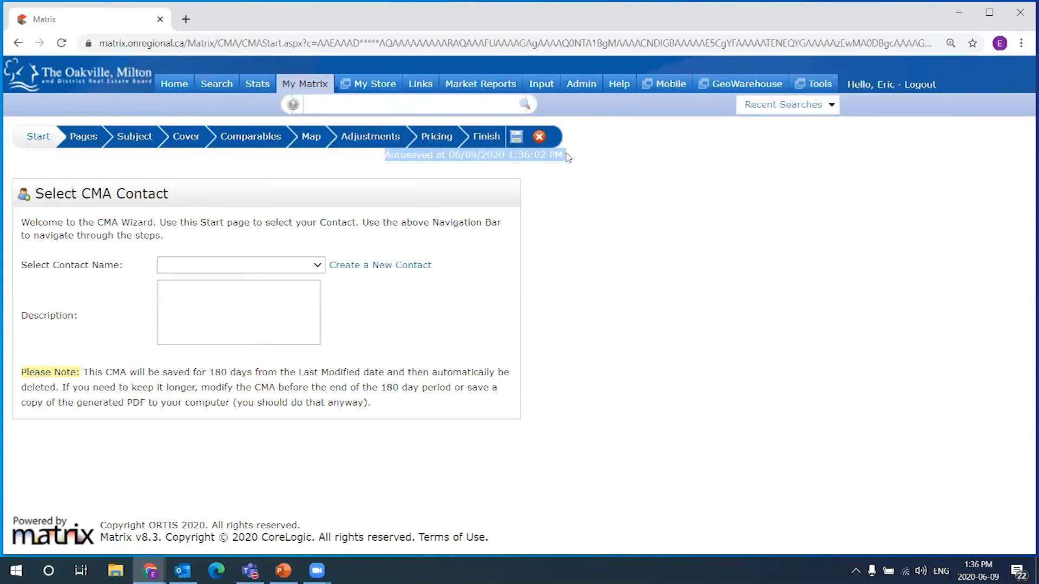
click(556, 155)
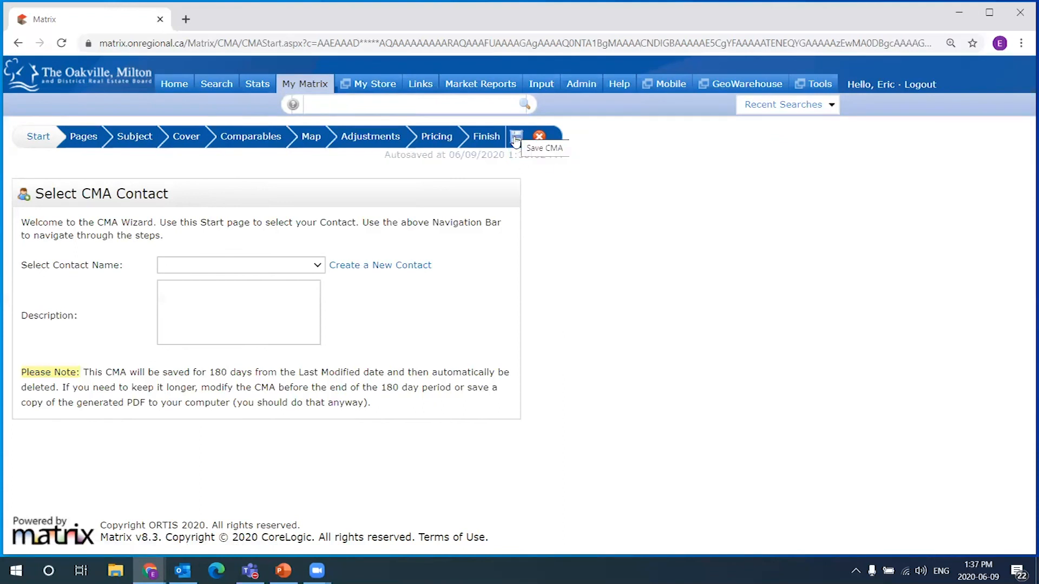
drag(386, 155, 582, 164)
click(582, 163)
triple_click(126, 217)
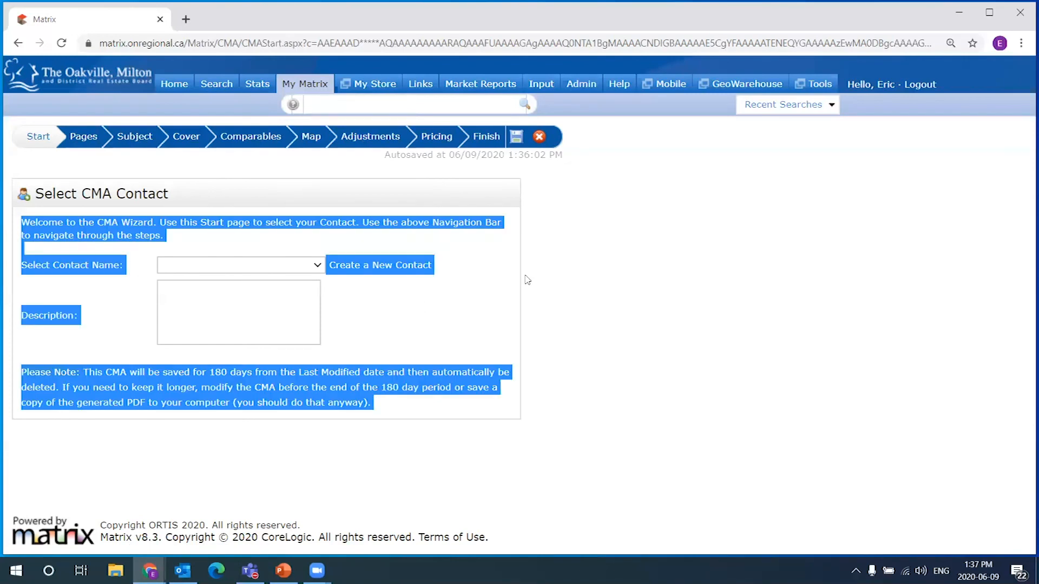
click(33, 265)
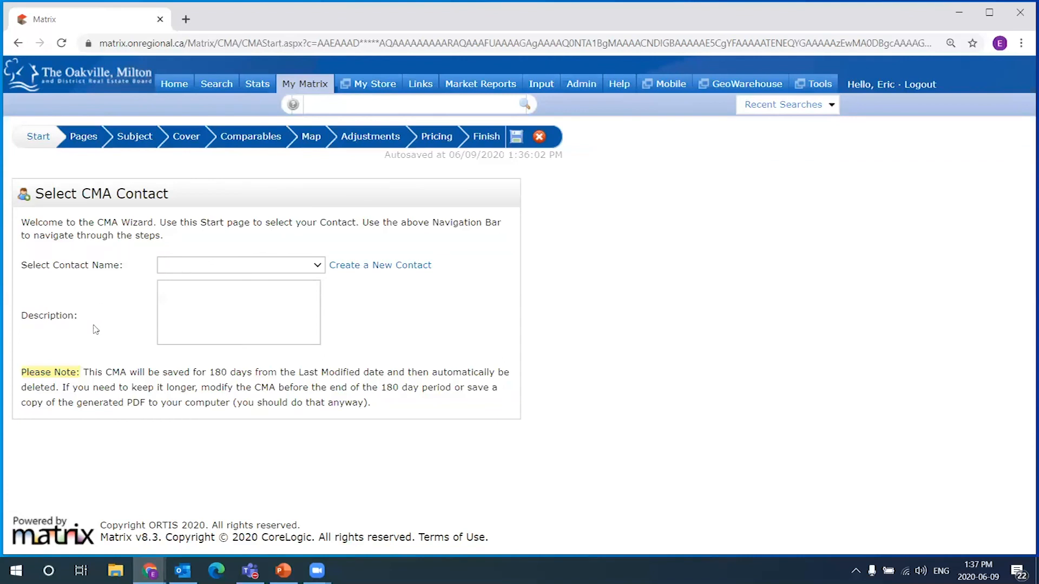
mouse_move(24, 369)
mouse_down()
mouse_move(324, 374)
mouse_move(403, 409)
mouse_move(70, 407)
mouse_move(16, 264)
mouse_move(24, 375)
mouse_up()
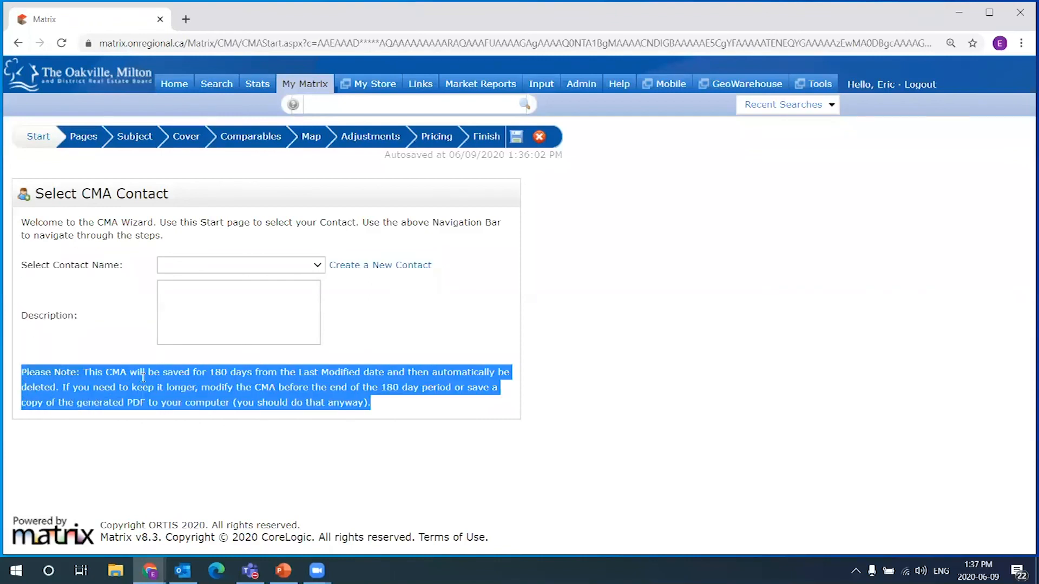
click(380, 386)
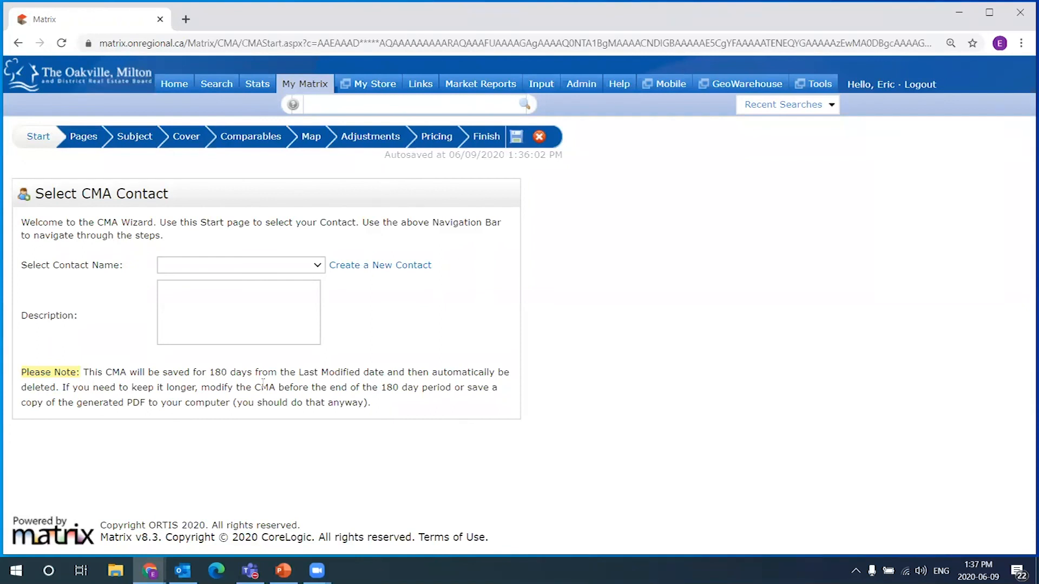
drag(88, 371, 405, 371)
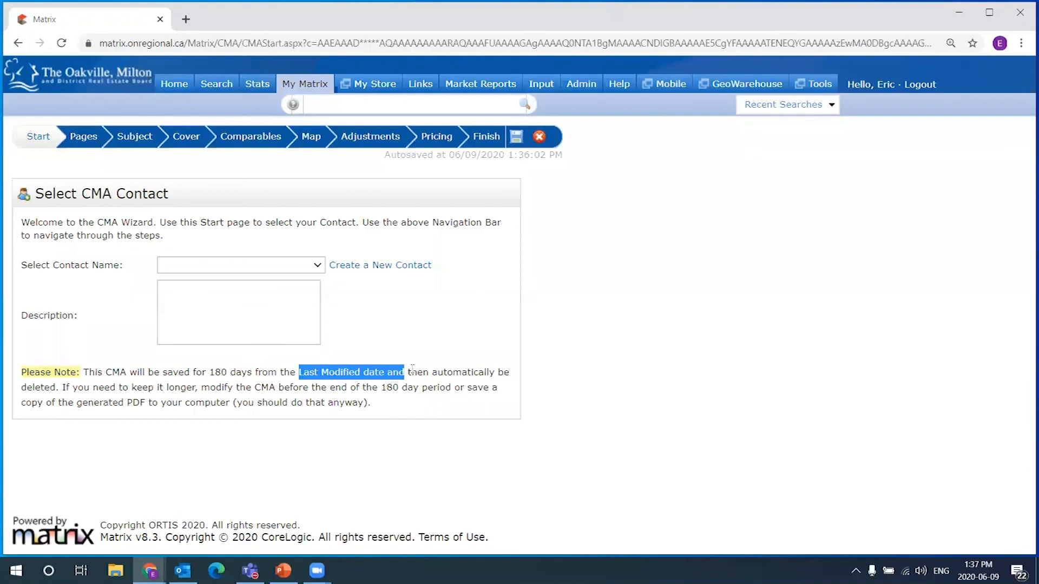
click(447, 370)
drag(59, 387, 431, 374)
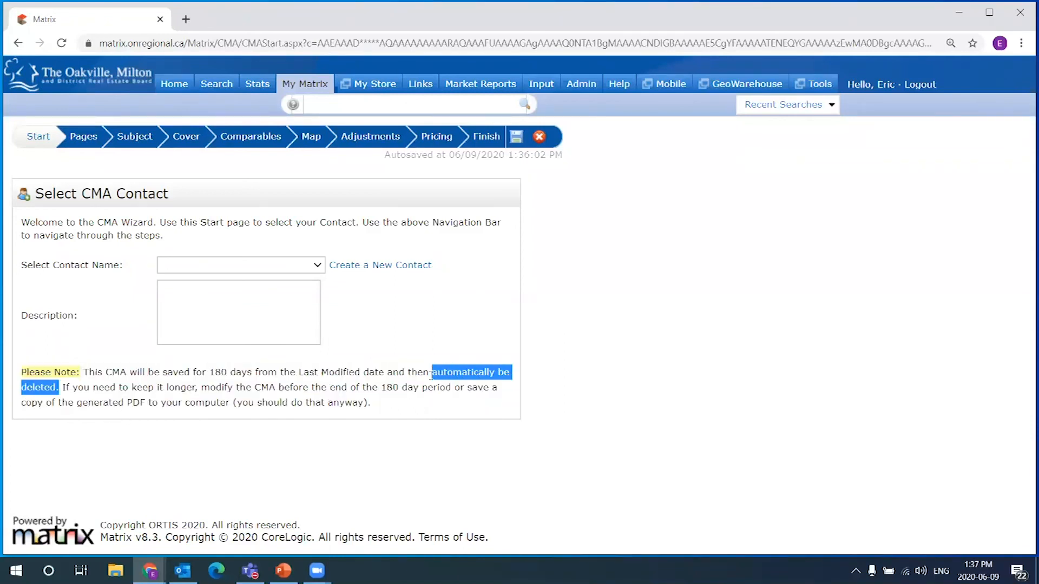
click(379, 404)
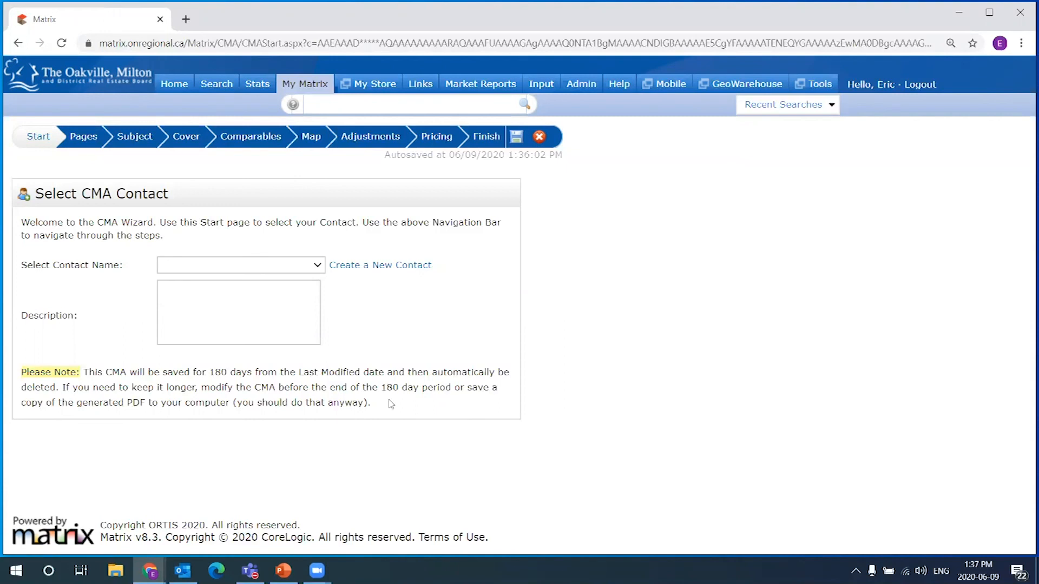
drag(371, 403, 22, 369)
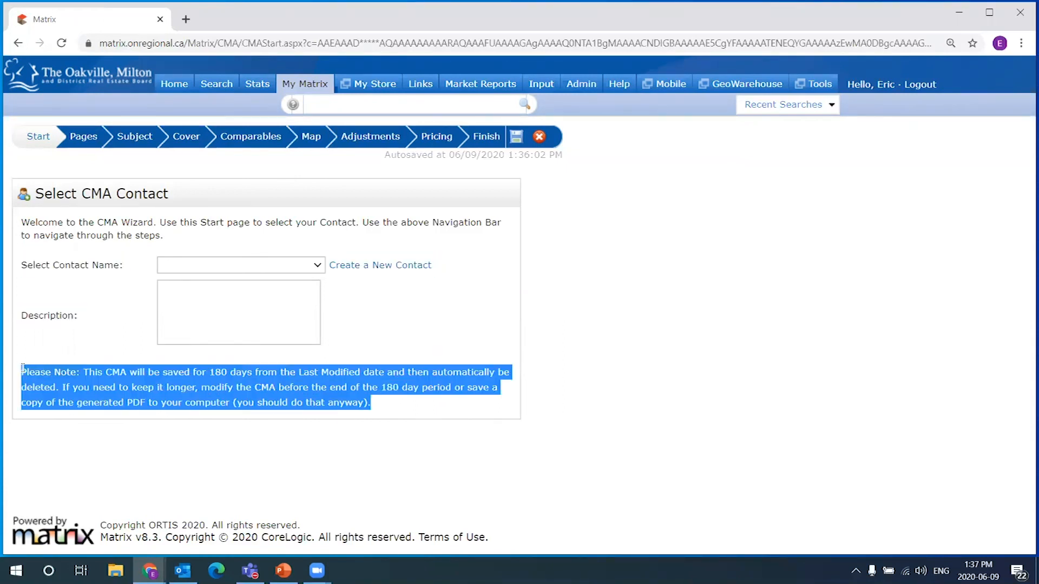
drag(567, 181, 578, 163)
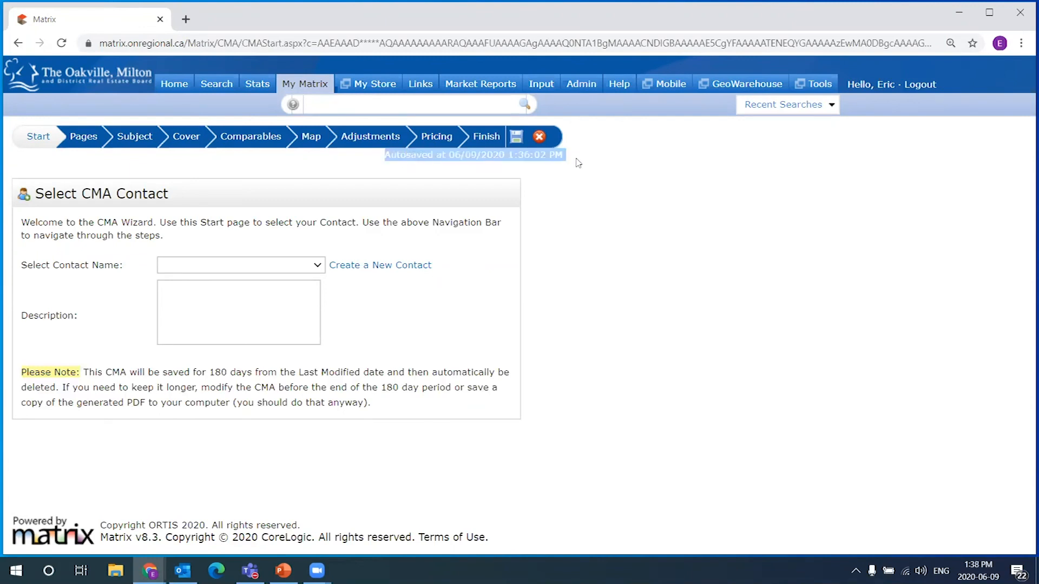
click(575, 160)
drag(569, 160, 390, 155)
click(385, 184)
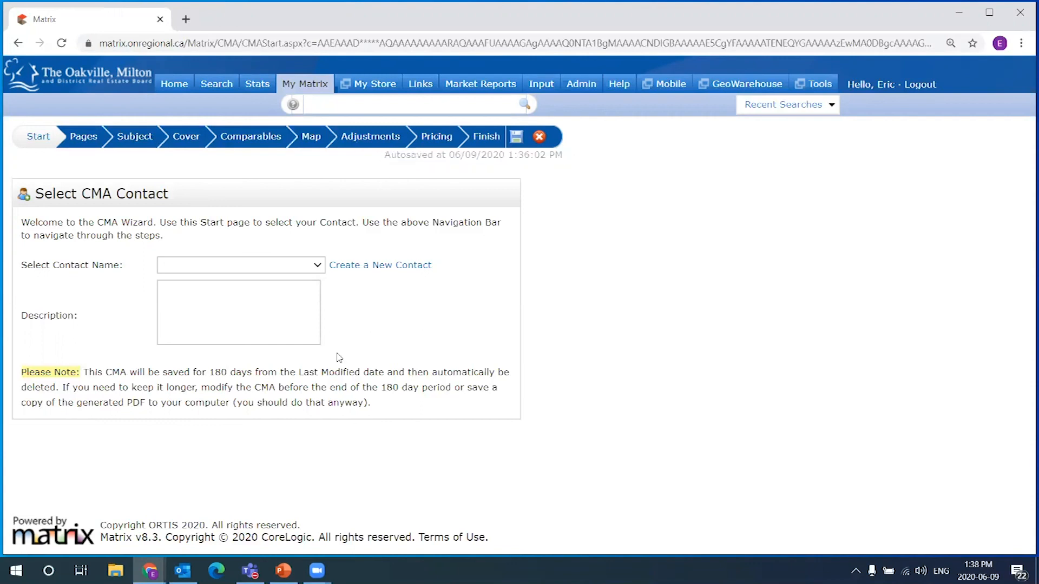
drag(84, 368, 358, 368)
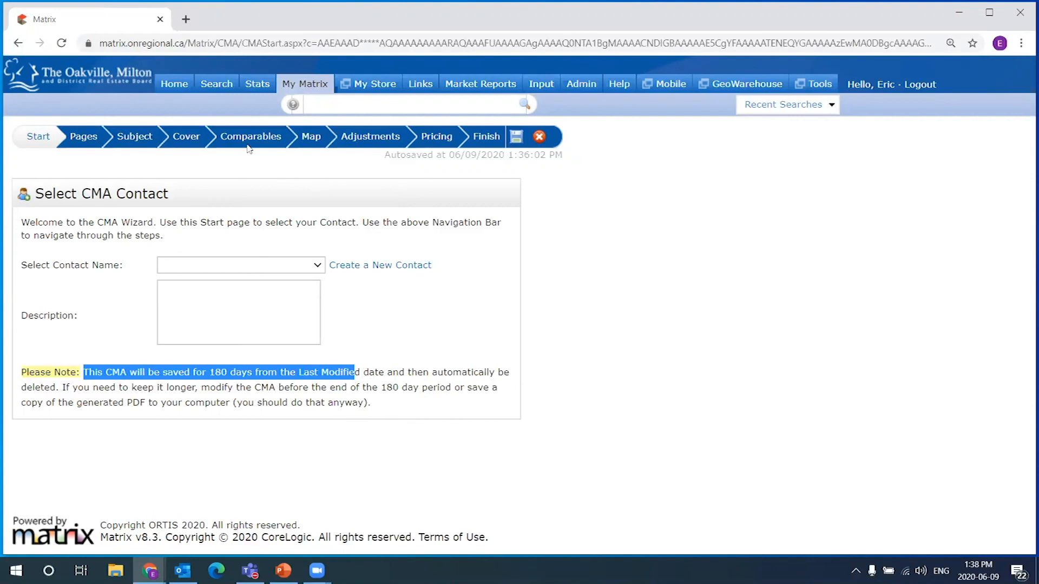
drag(509, 155, 568, 155)
click(400, 425)
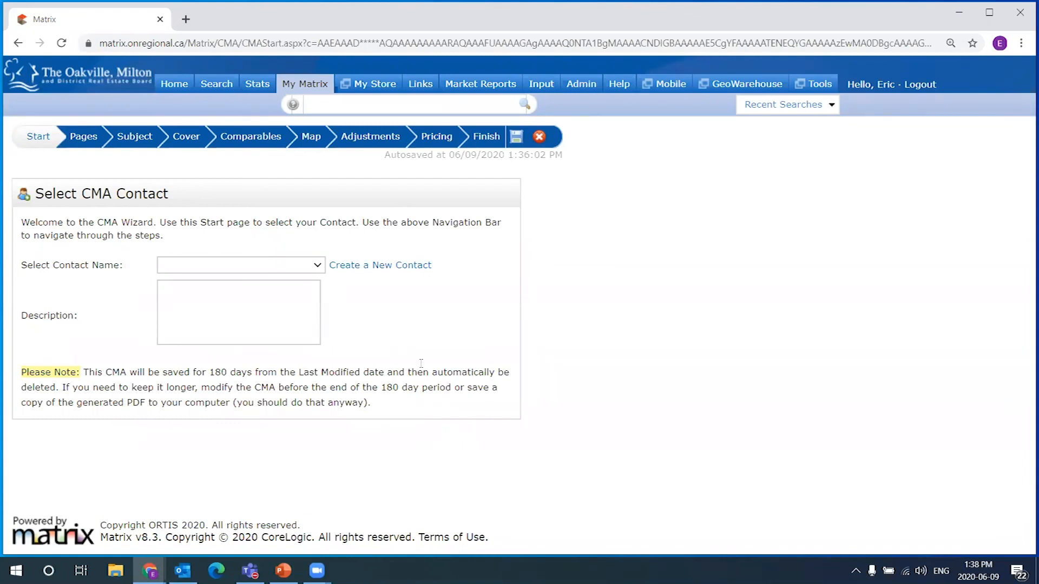
drag(371, 403, 10, 373)
click(389, 371)
drag(380, 388, 413, 390)
click(408, 387)
Assign the first listed contact to the CMA
click(258, 266)
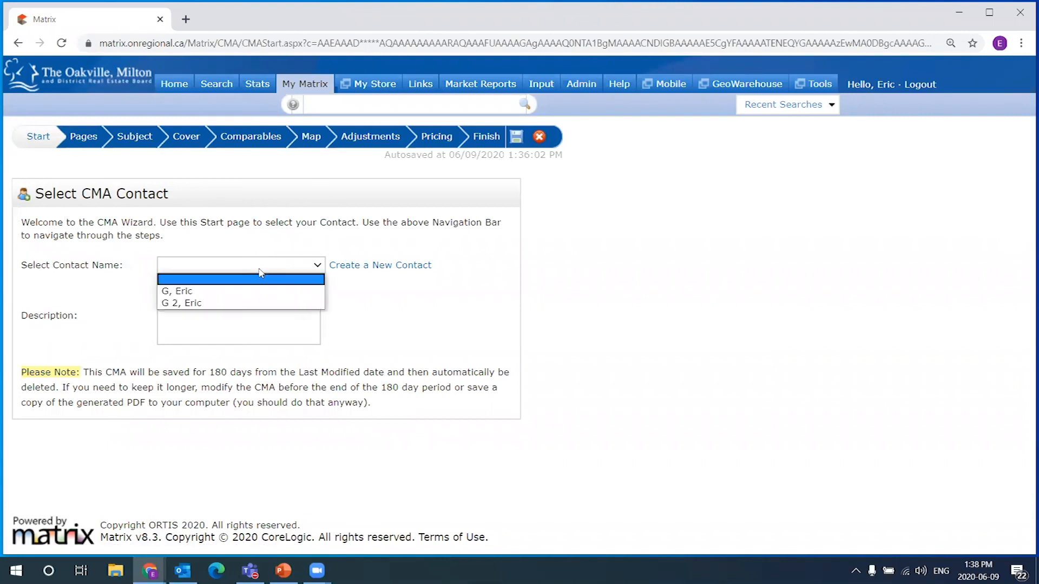
click(189, 293)
click(178, 268)
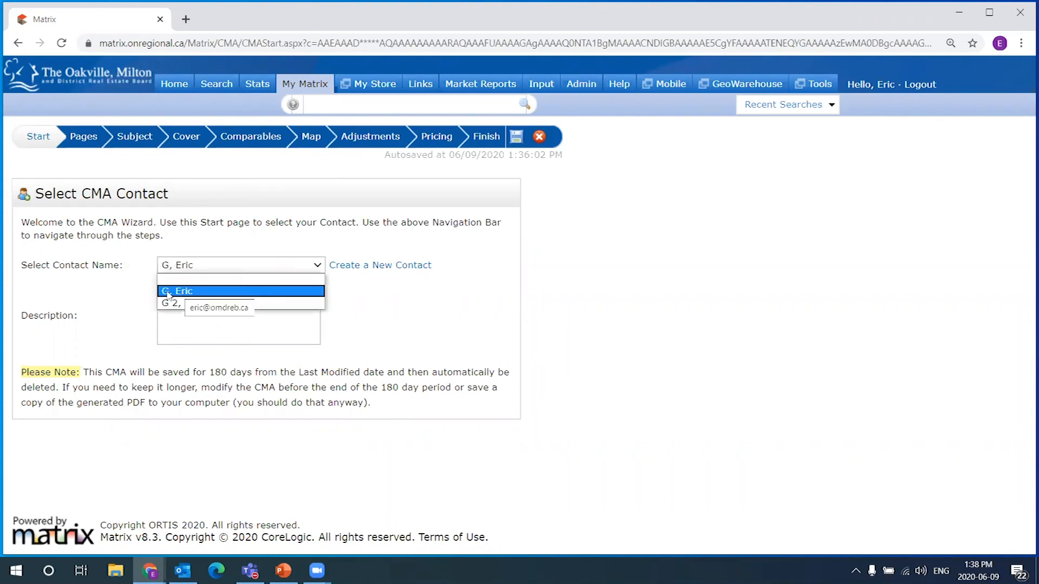
click(188, 292)
click(103, 277)
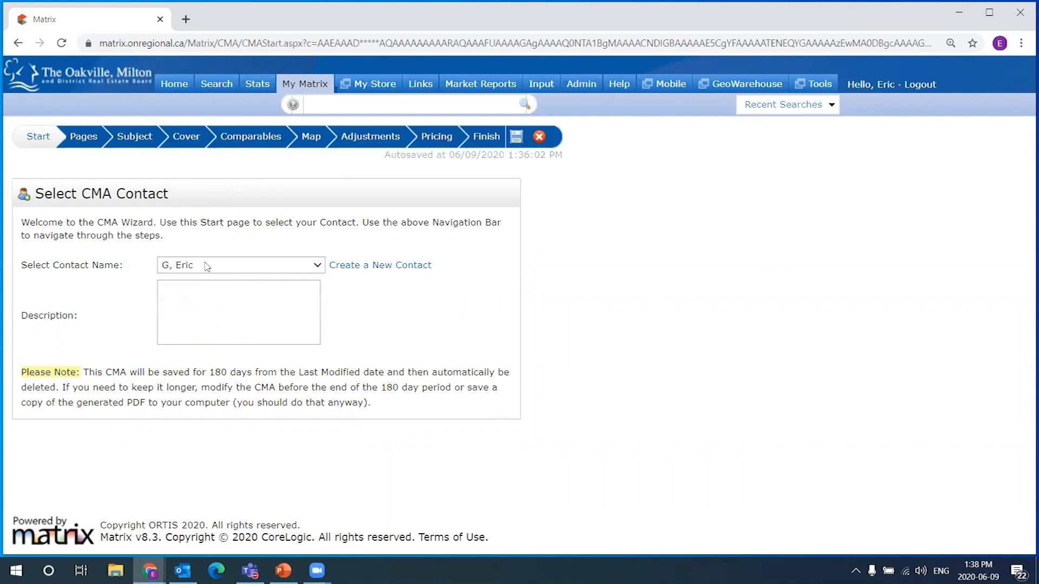
Leave the CMA description blank, removing a pasted number from it
click(194, 303)
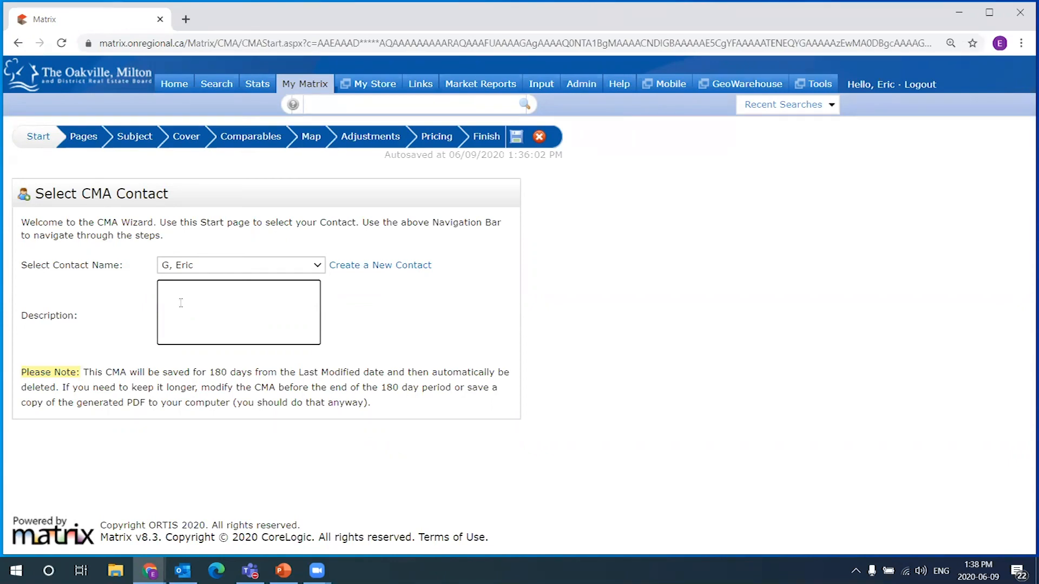
text(30790218)
drag(253, 292, 42, 279)
key(BackSpace)
mouse_move(303, 84)
click(186, 308)
Go to the Pages step and select the default pages: Cover Sheet wA Photo, CMA Map, Price Adjustments, Pricing Recommendation
click(85, 140)
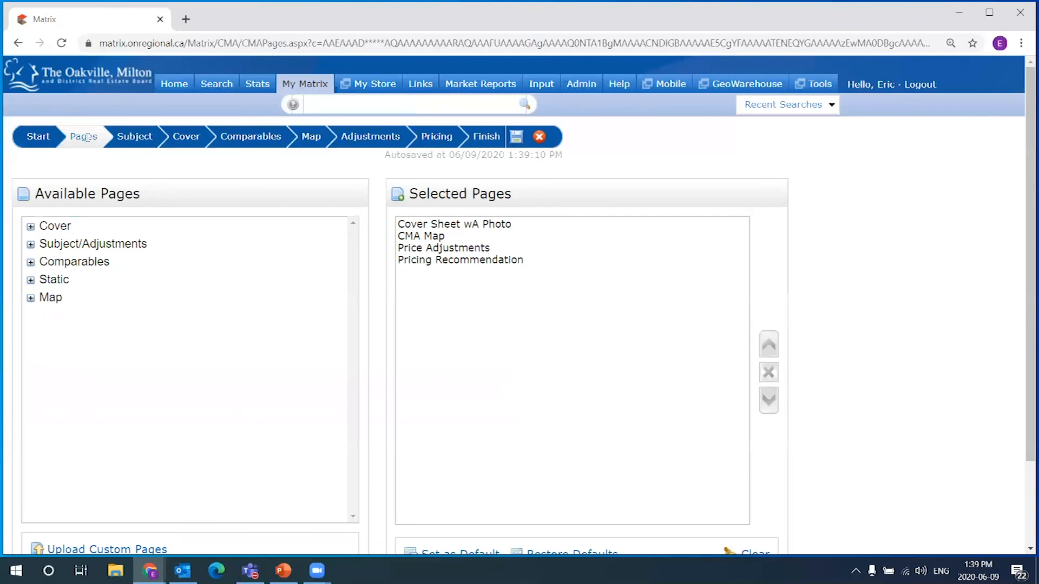
click(464, 235)
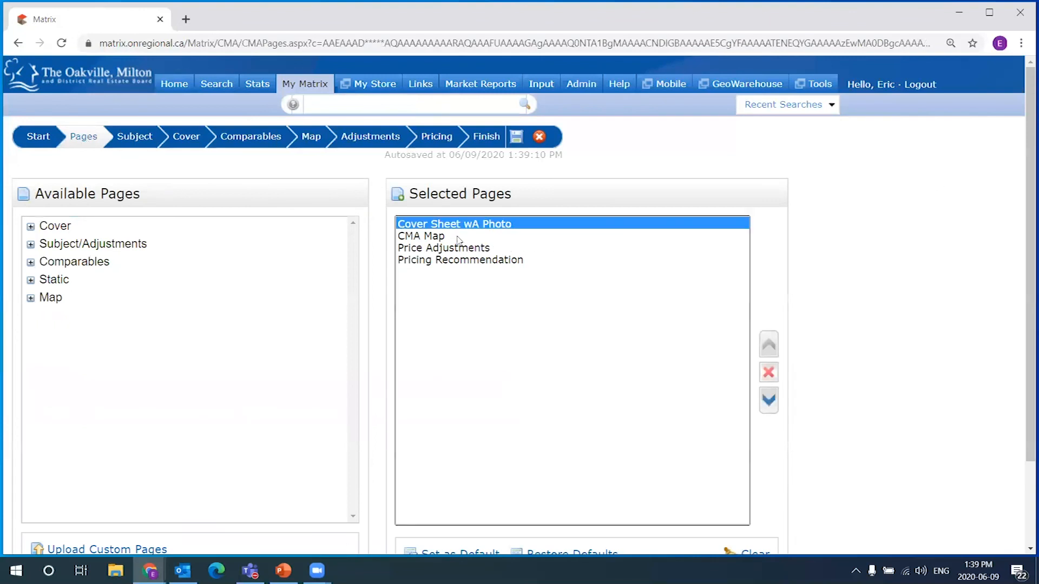
click(468, 262)
click(470, 249)
click(475, 225)
click(470, 238)
click(483, 249)
click(500, 259)
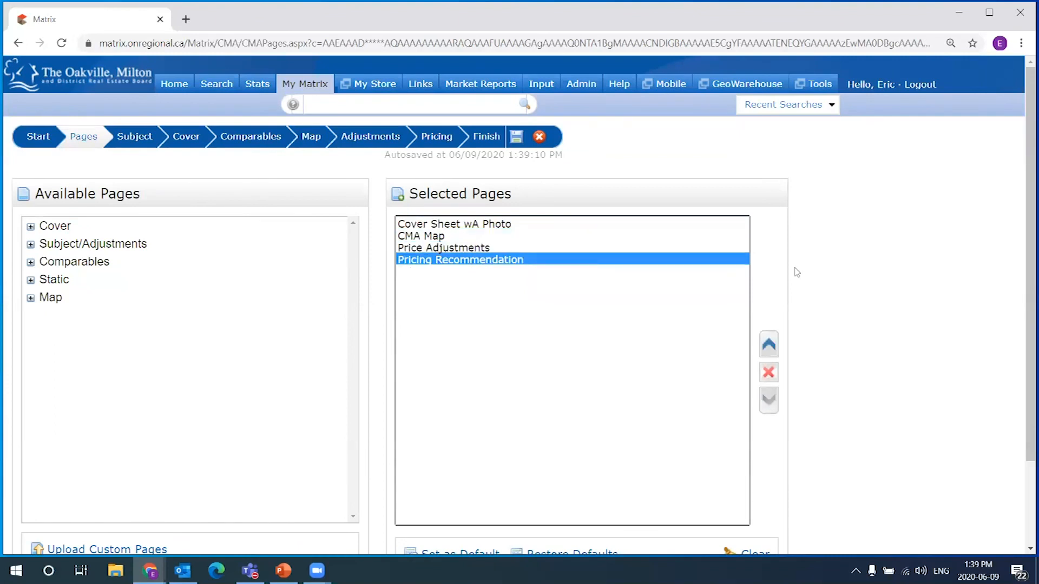
scroll(796, 270, down, 1)
scroll(484, 176, down, 1)
click(473, 157)
click(452, 169)
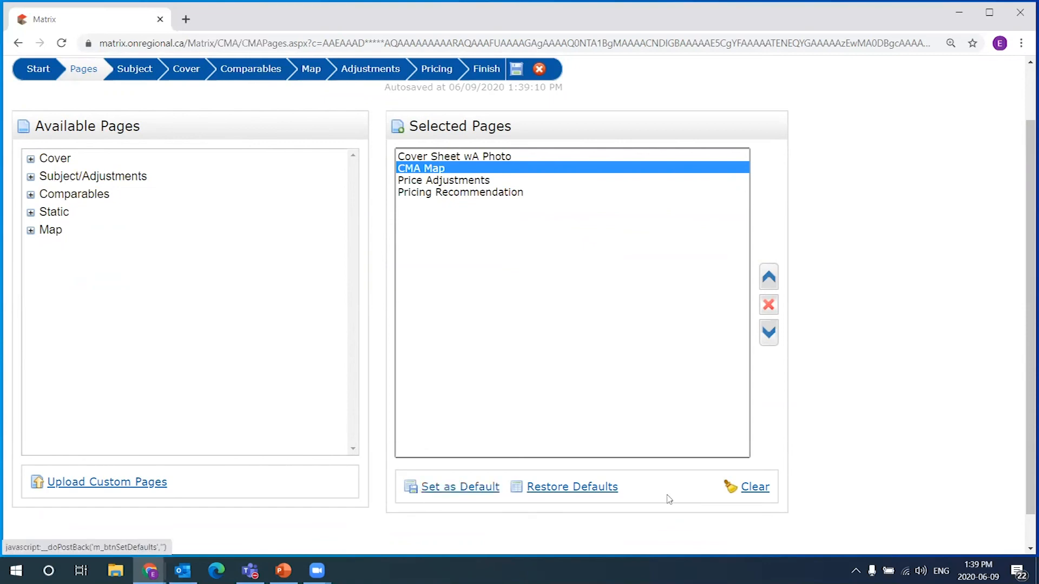
Reset the Selected Pages list to defaults, empty it, and restore the defaults again
click(566, 488)
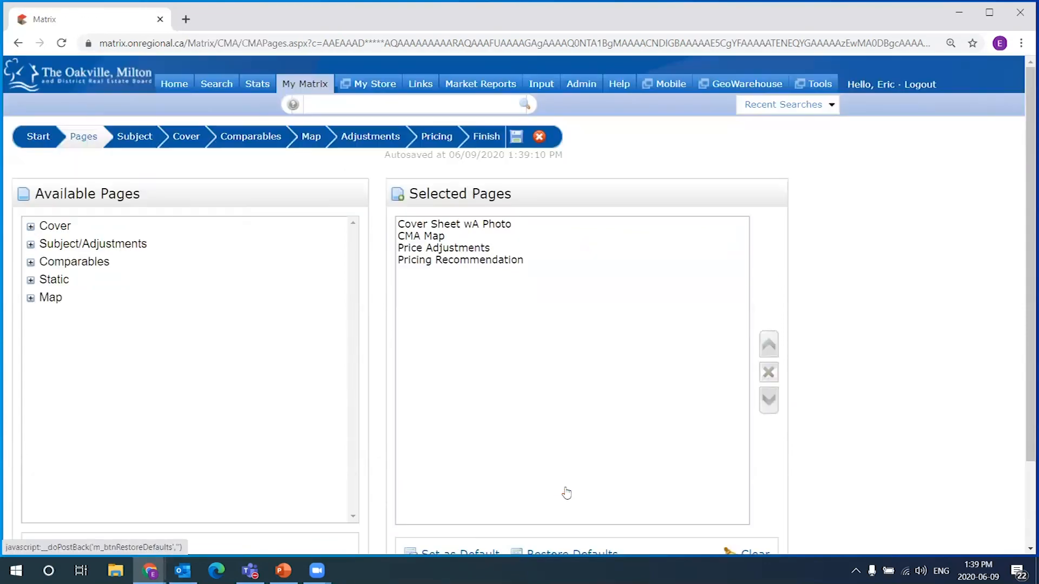
scroll(643, 296, down, 2)
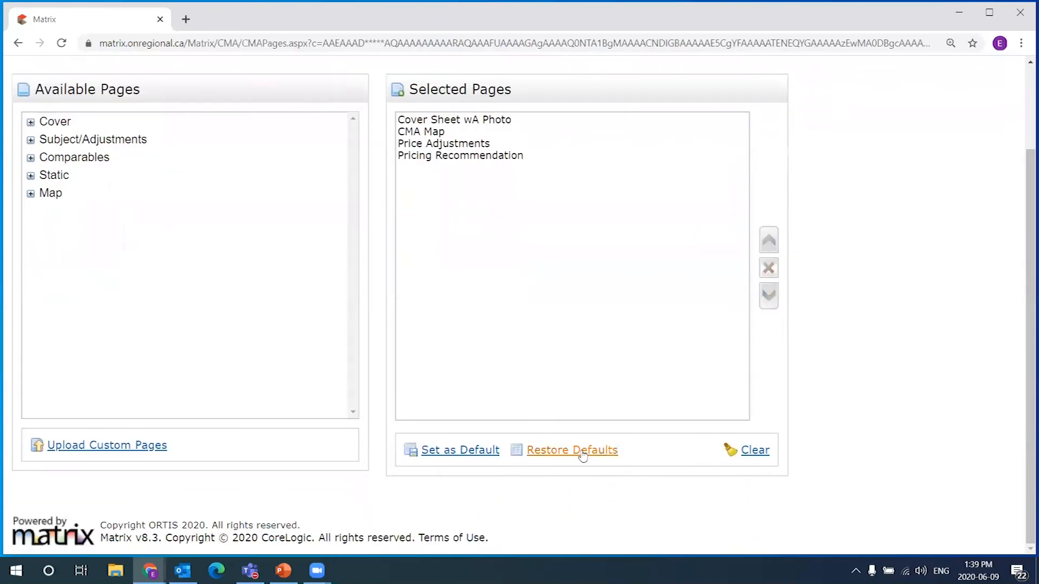
click(576, 452)
scroll(519, 266, down, 2)
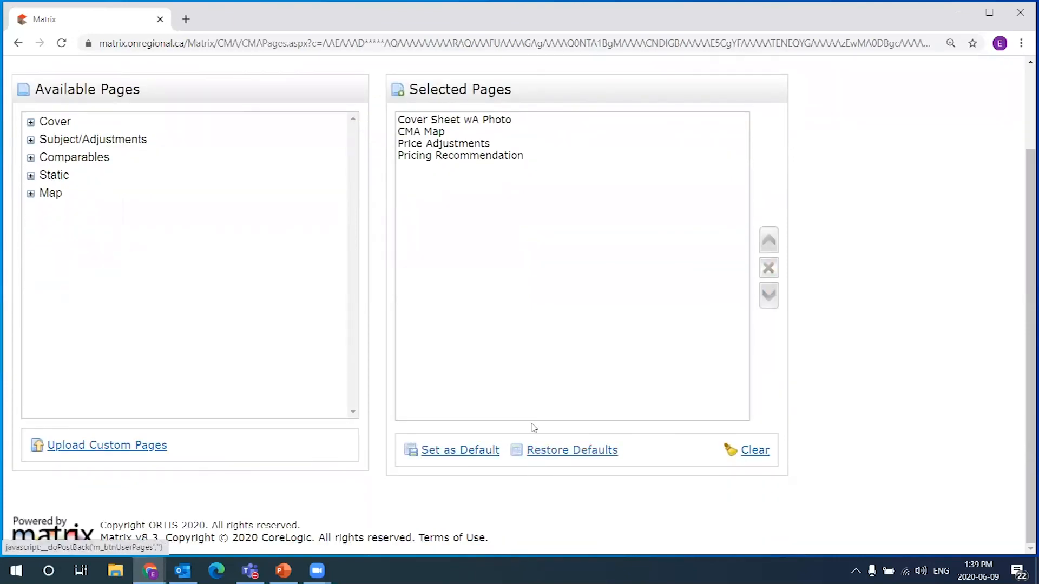
click(471, 124)
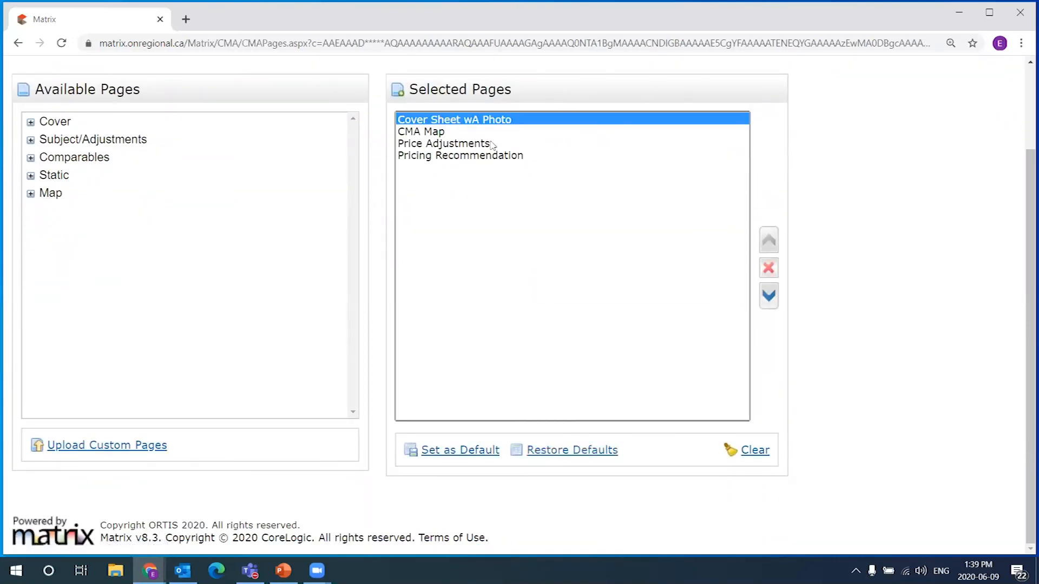
click(761, 456)
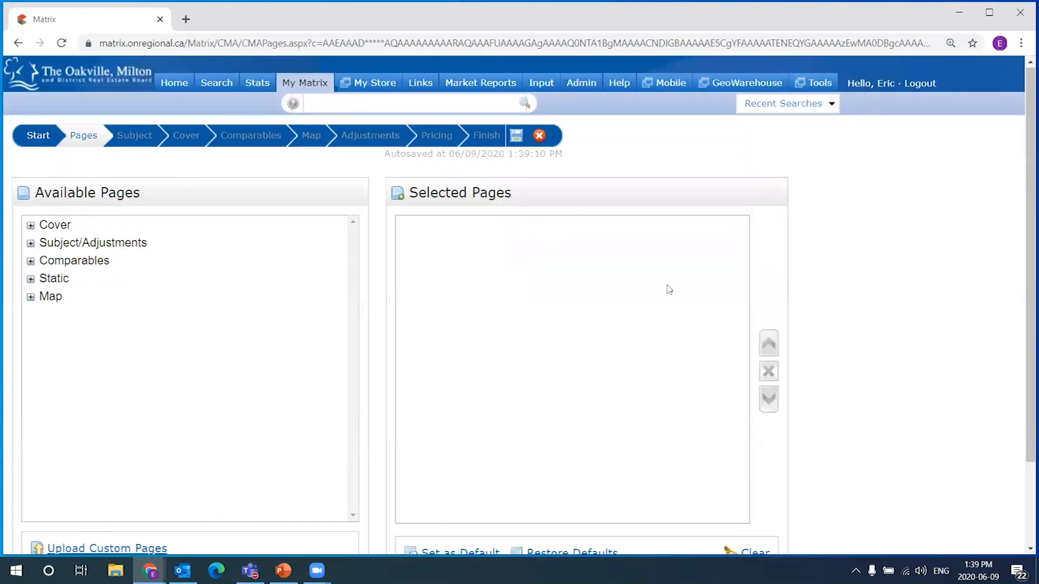
click(577, 454)
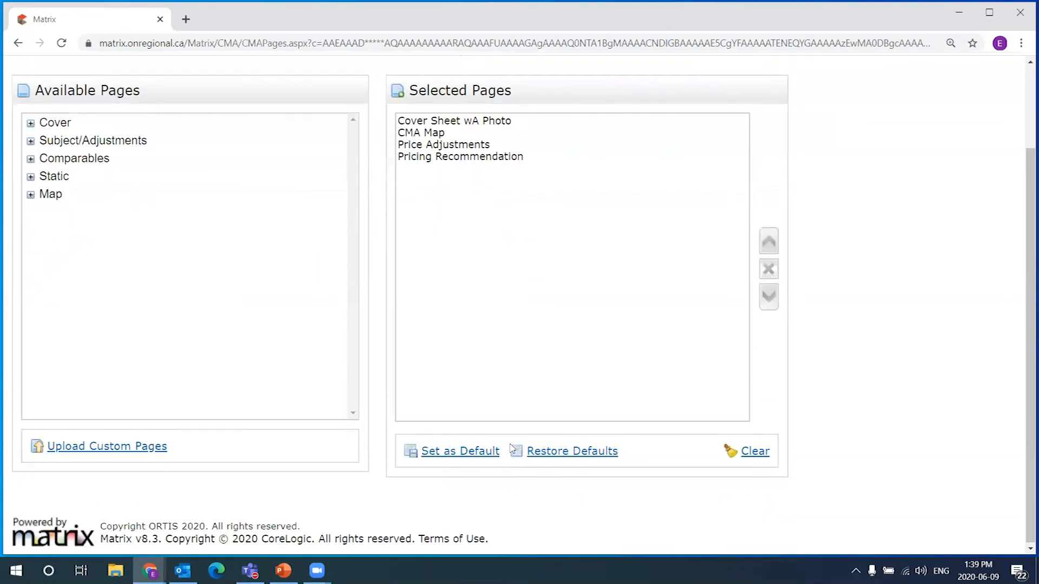
click(450, 120)
click(454, 132)
click(463, 156)
click(471, 122)
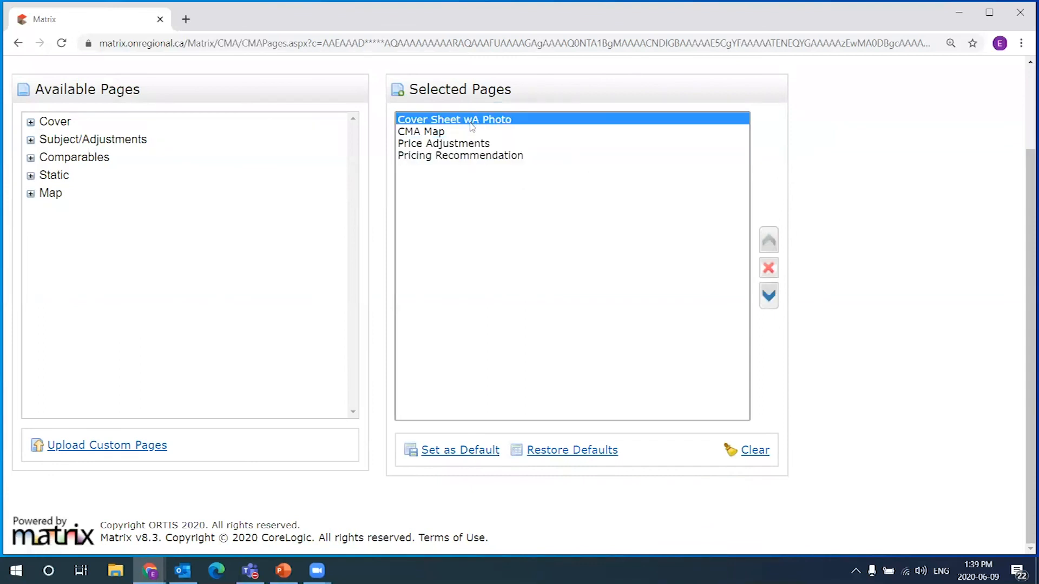
Clear all pages from the Selected Pages list
scroll(206, 225, up, 2)
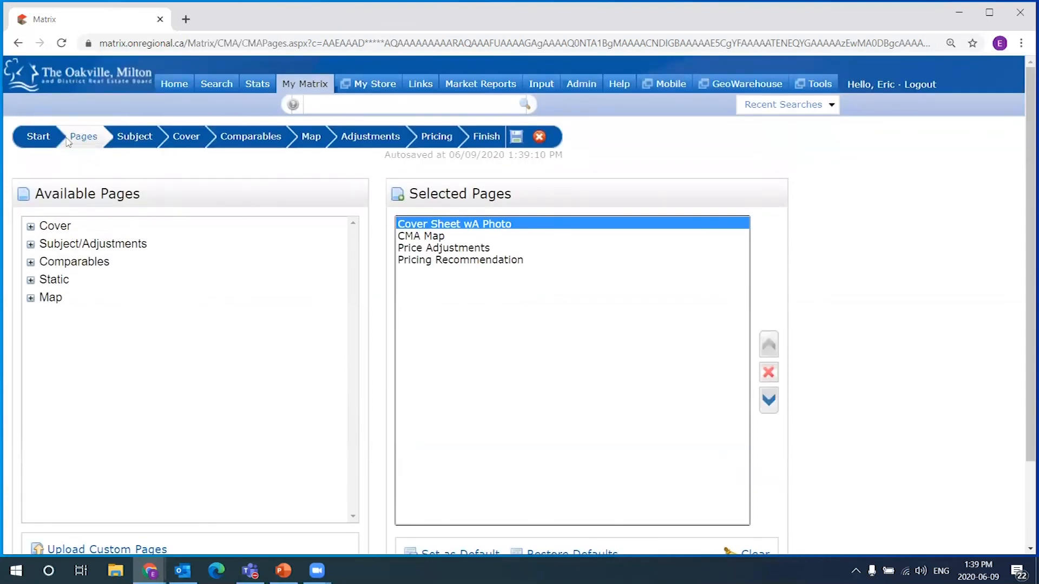
drag(73, 135, 110, 140)
click(101, 152)
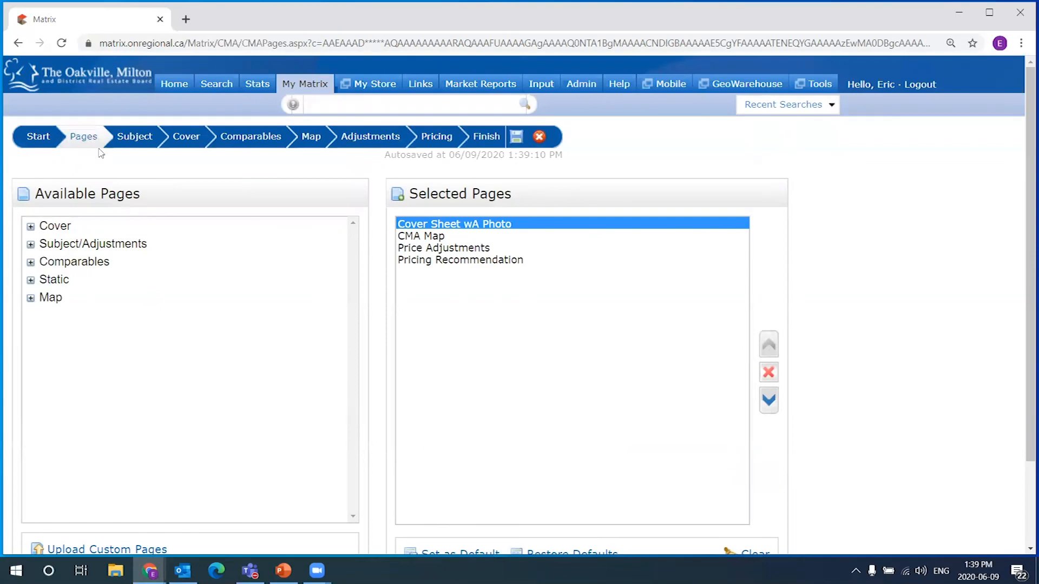
scroll(703, 374, down, 2)
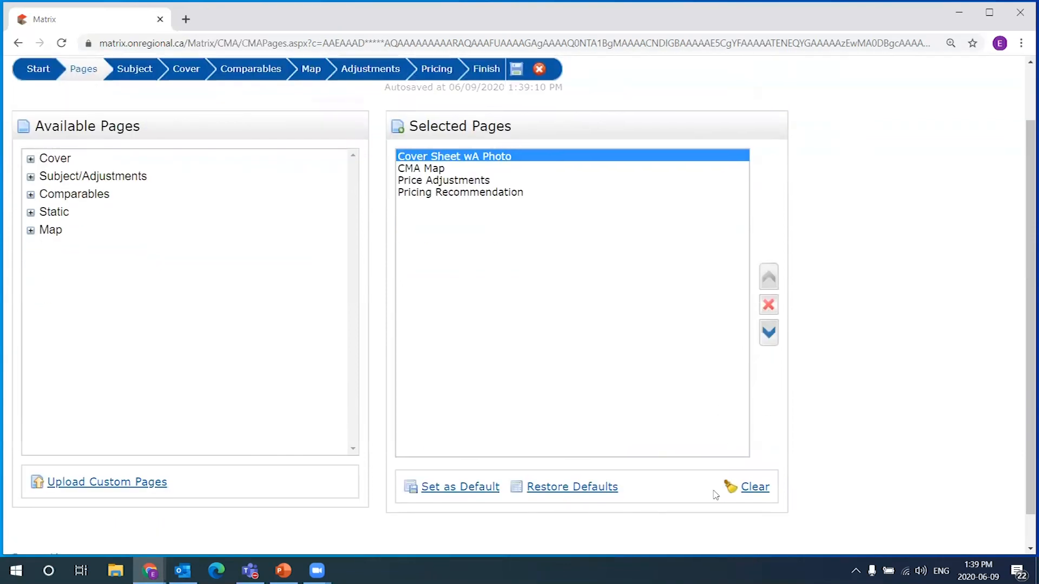
click(754, 489)
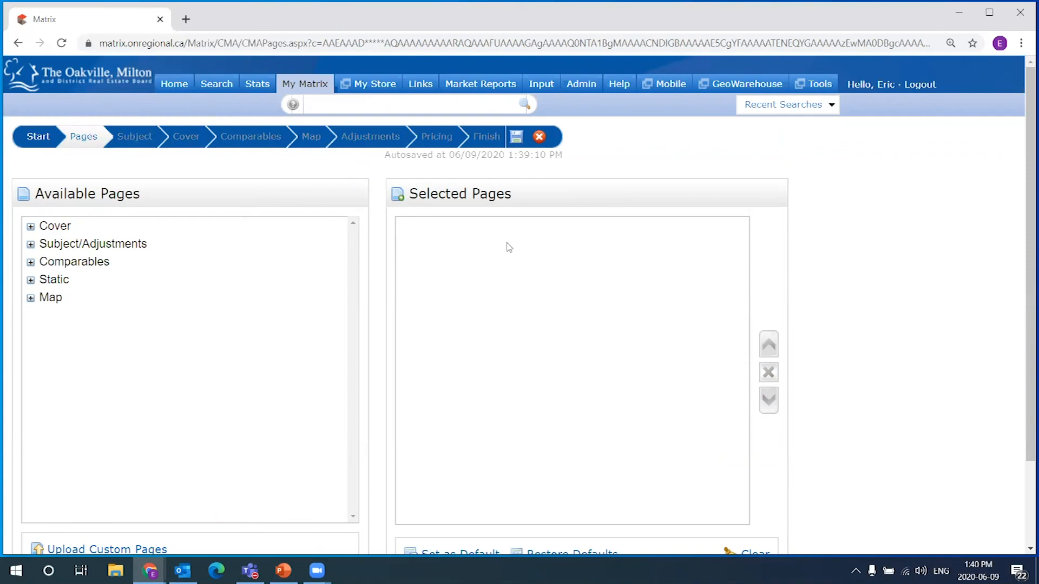
click(143, 138)
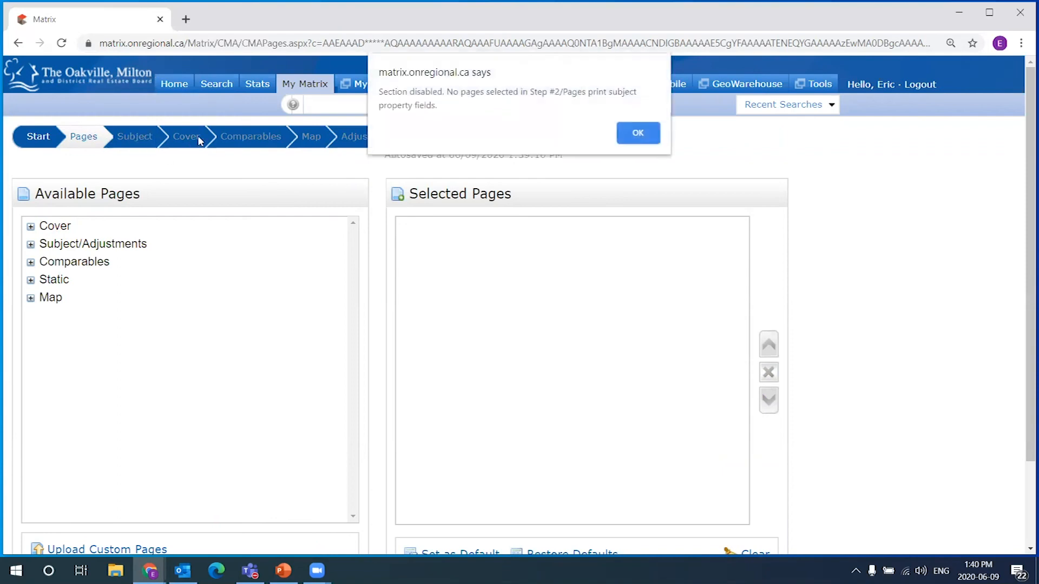
click(654, 132)
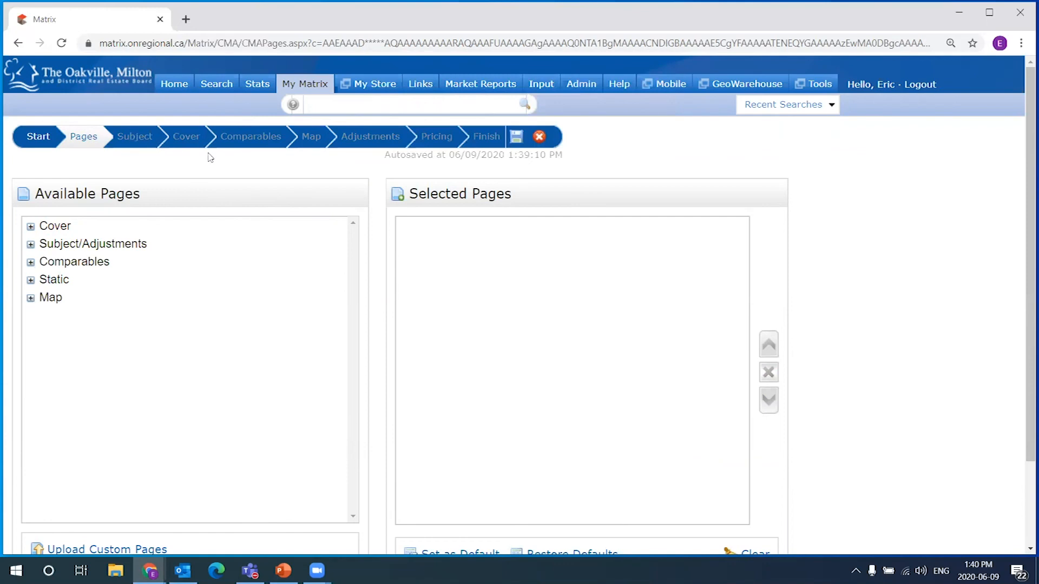
scroll(178, 138, down, 1)
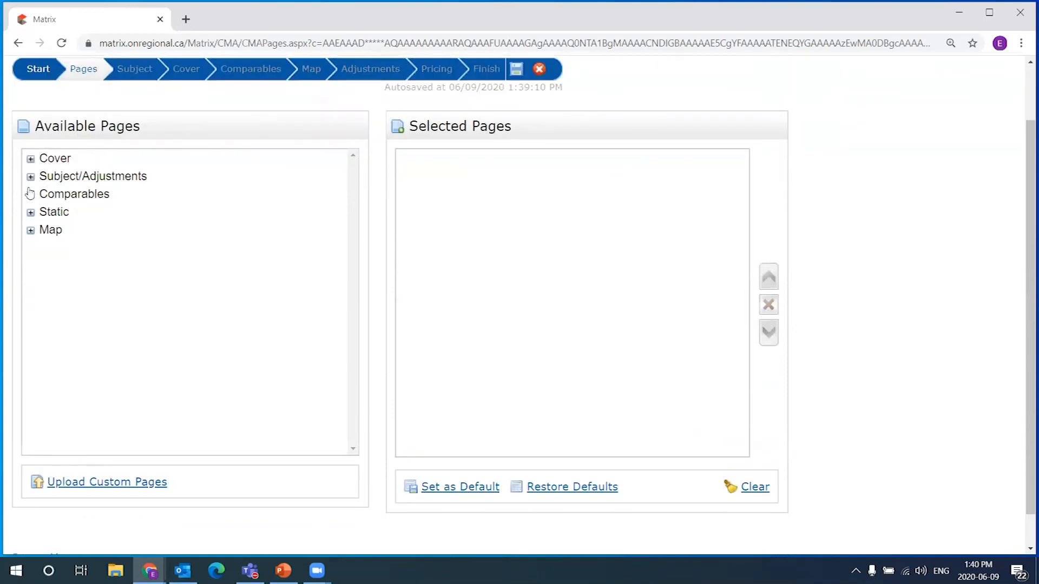
click(30, 158)
click(31, 212)
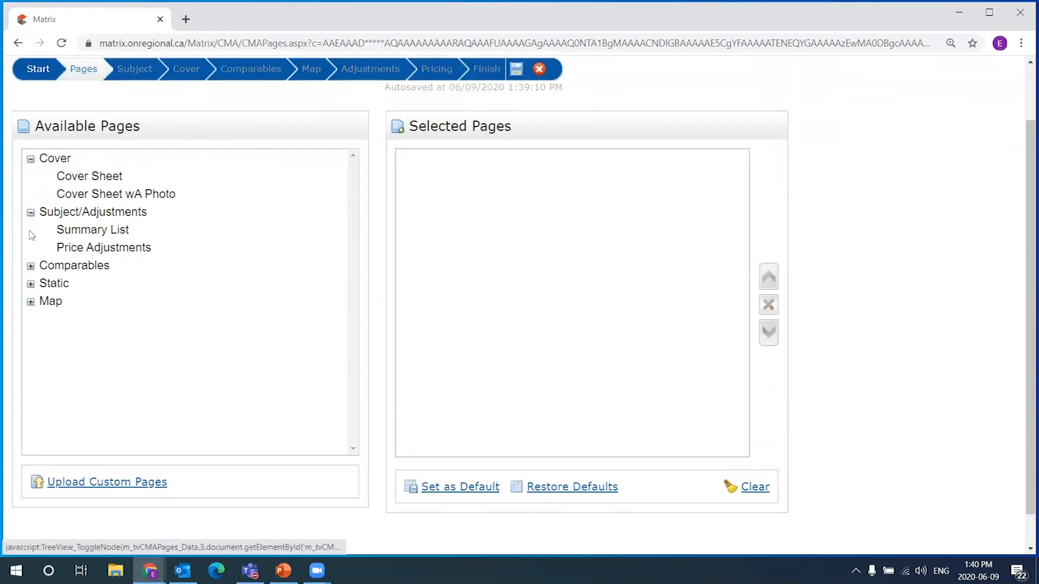
click(30, 266)
click(30, 393)
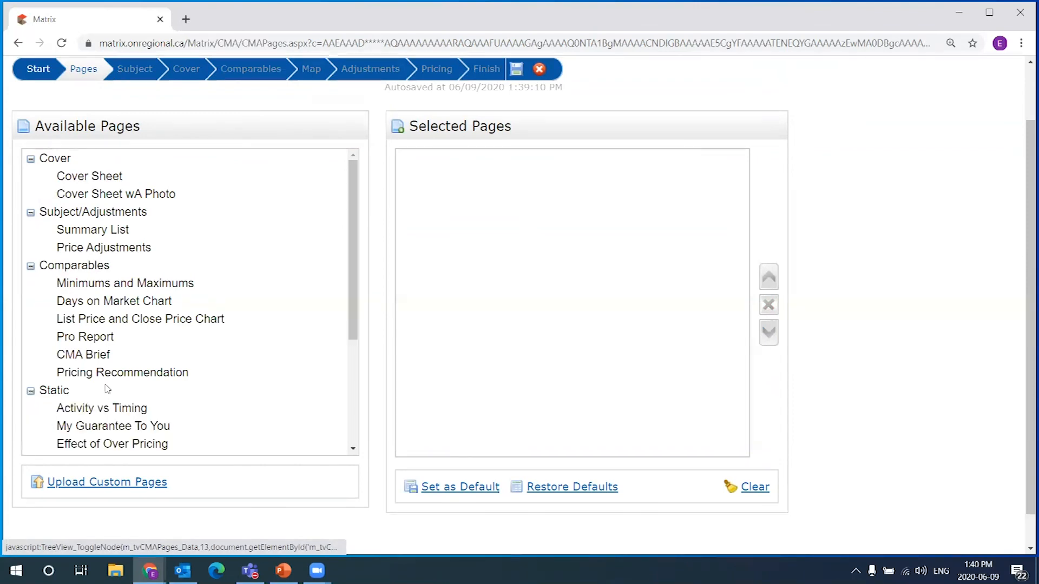
scroll(225, 350, down, 3)
scroll(225, 350, up, 3)
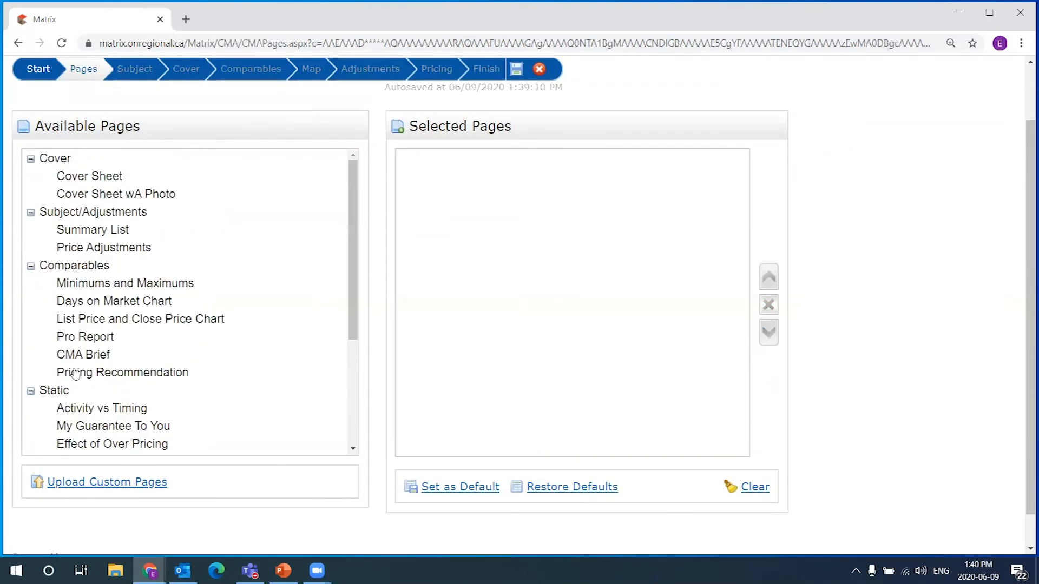
click(30, 391)
click(30, 265)
click(30, 212)
click(30, 158)
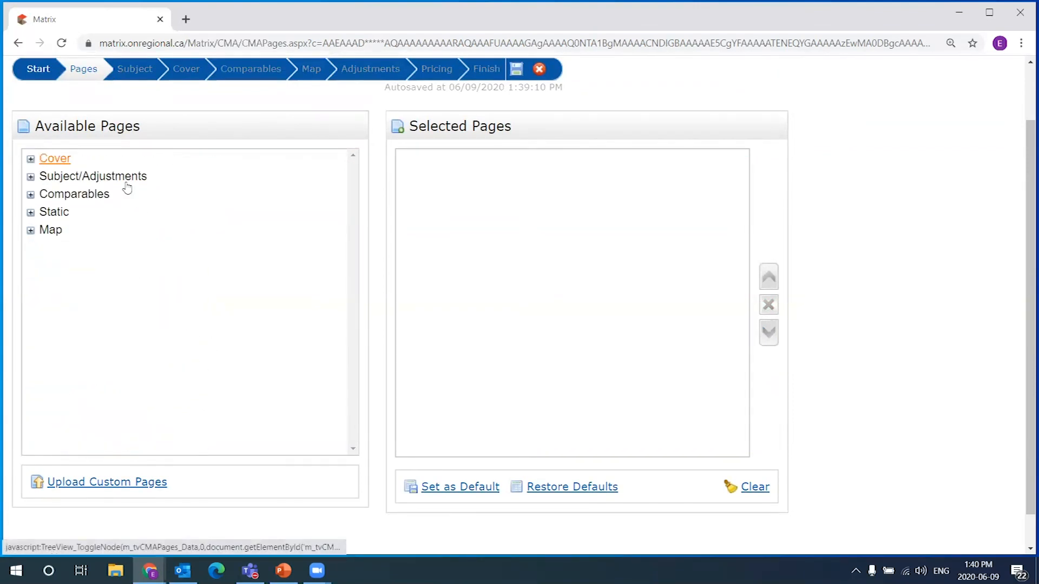
scroll(226, 351, up, 2)
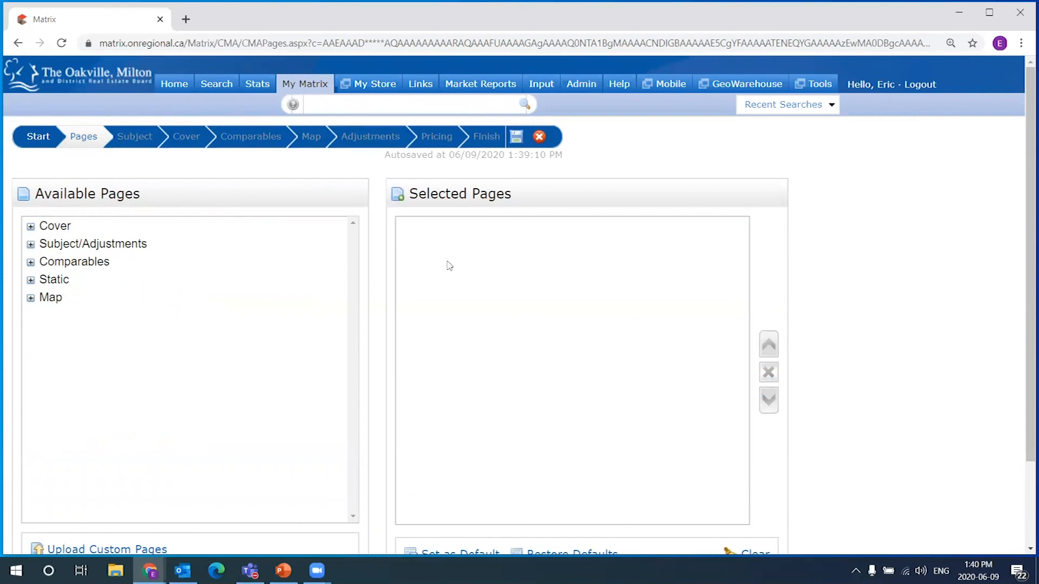
scroll(424, 432, down, 2)
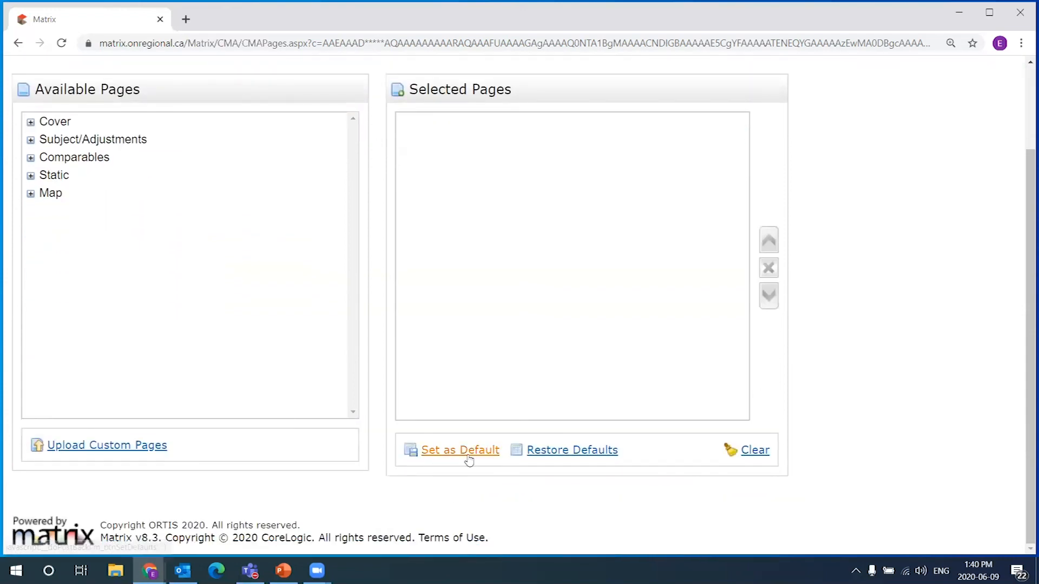
scroll(449, 412, up, 2)
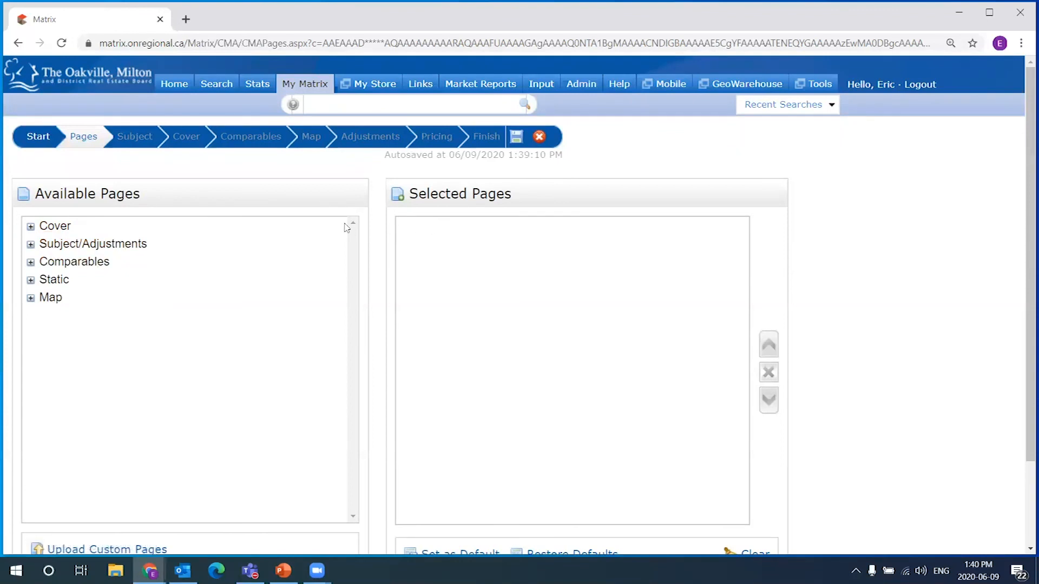
scroll(348, 226, down, 1)
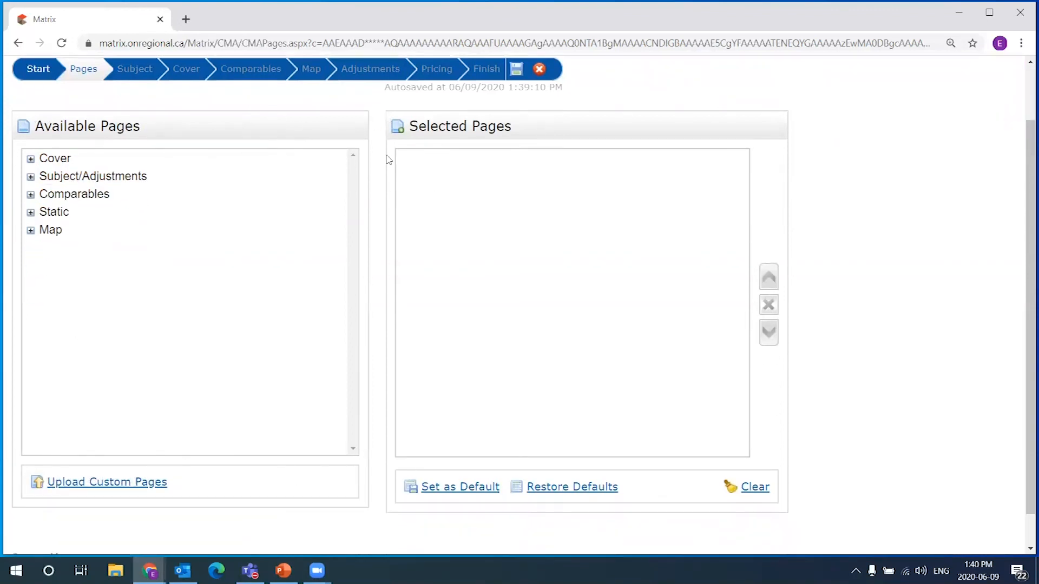
Add the Cover Sheet and Cover Sheet wA Photo pages to the report
click(56, 159)
click(75, 177)
click(99, 196)
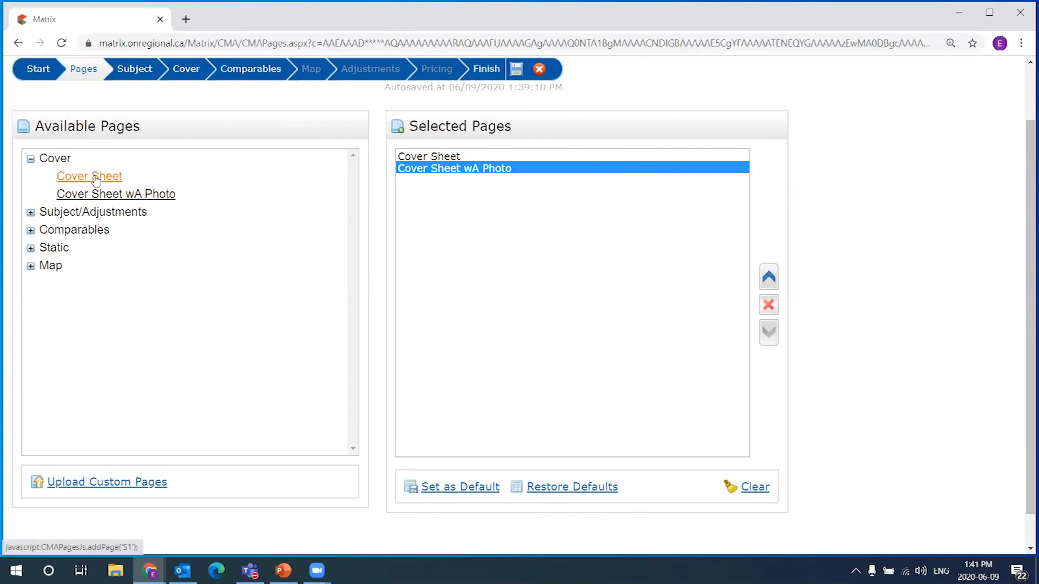
click(436, 157)
click(454, 168)
click(454, 158)
click(455, 169)
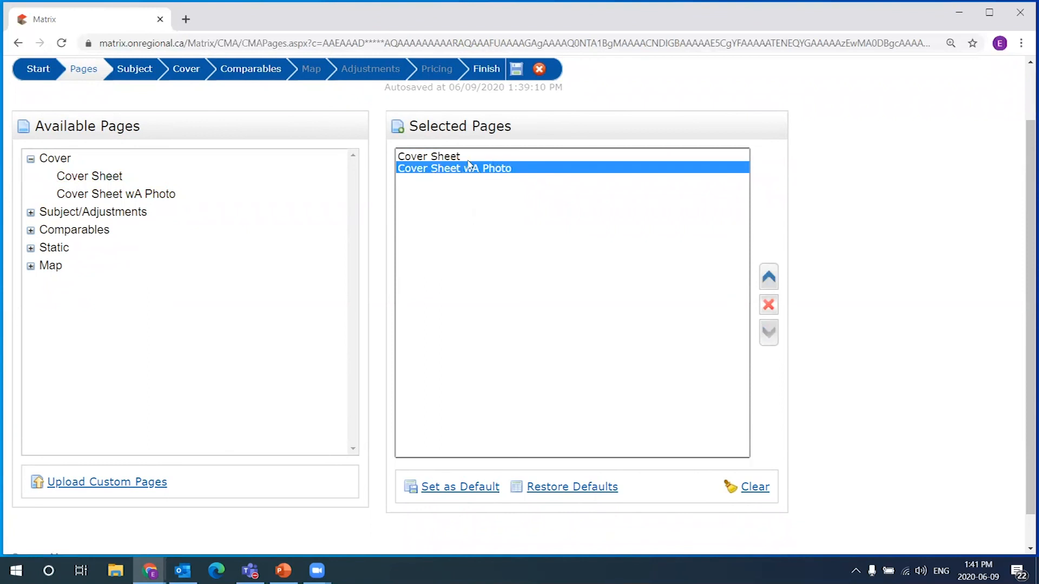
click(461, 158)
click(468, 172)
click(460, 157)
click(461, 169)
click(30, 160)
Add Summary List, Price Adjustments, six Comparables, twelve Static pages and the CMA Map page
click(30, 178)
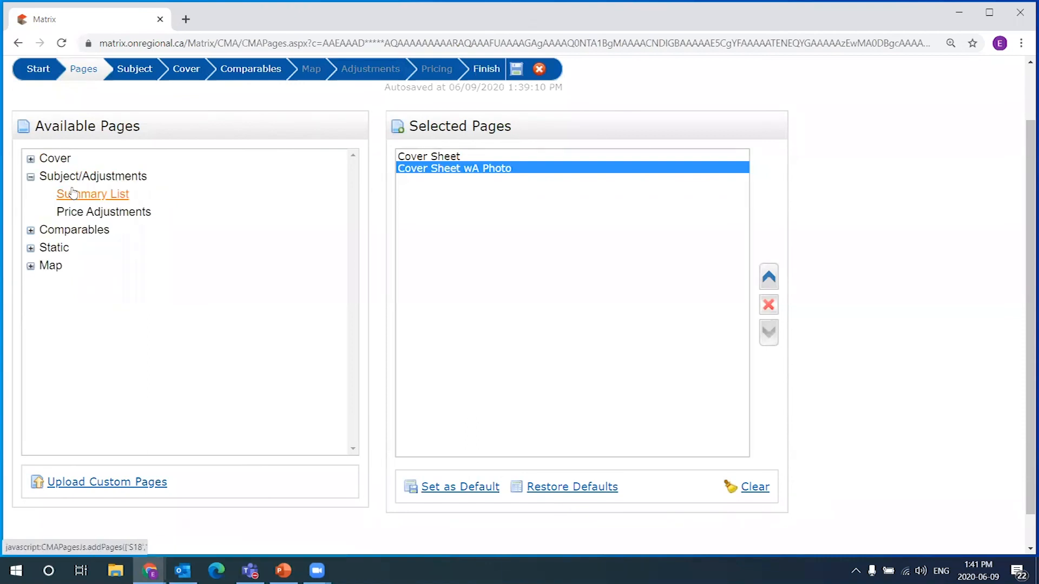
click(28, 180)
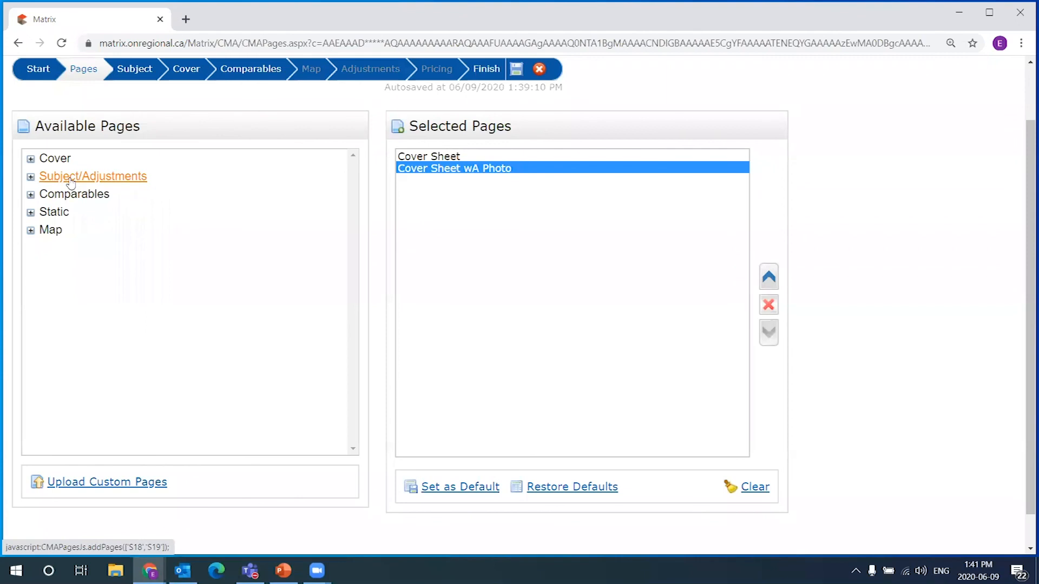
click(44, 182)
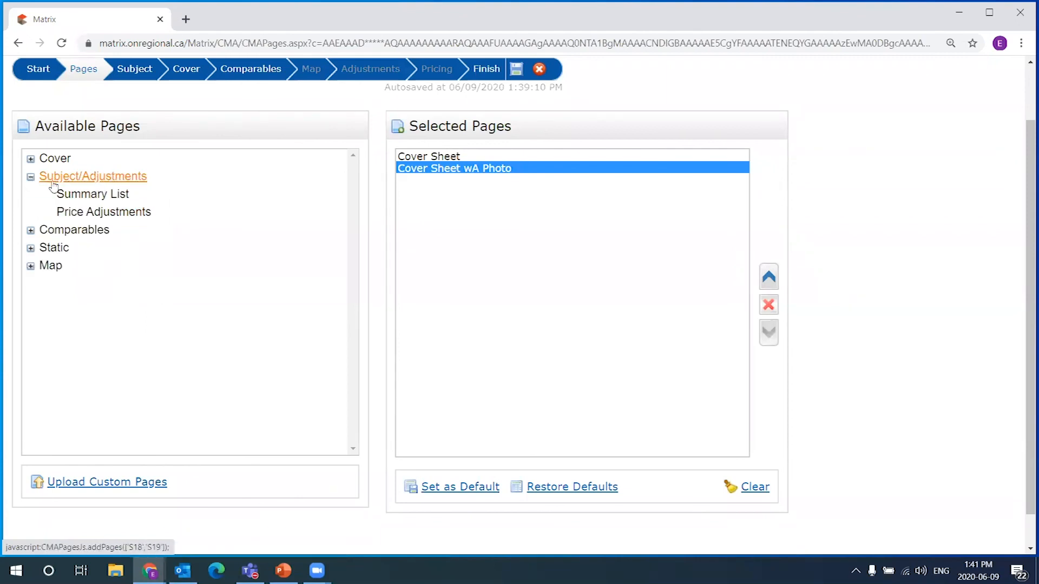
click(70, 183)
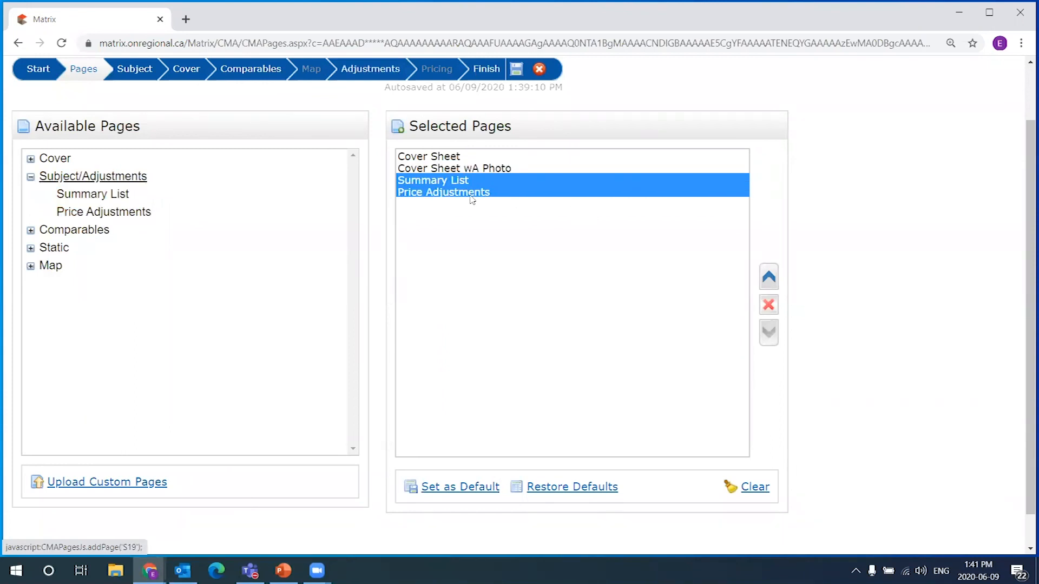
click(73, 231)
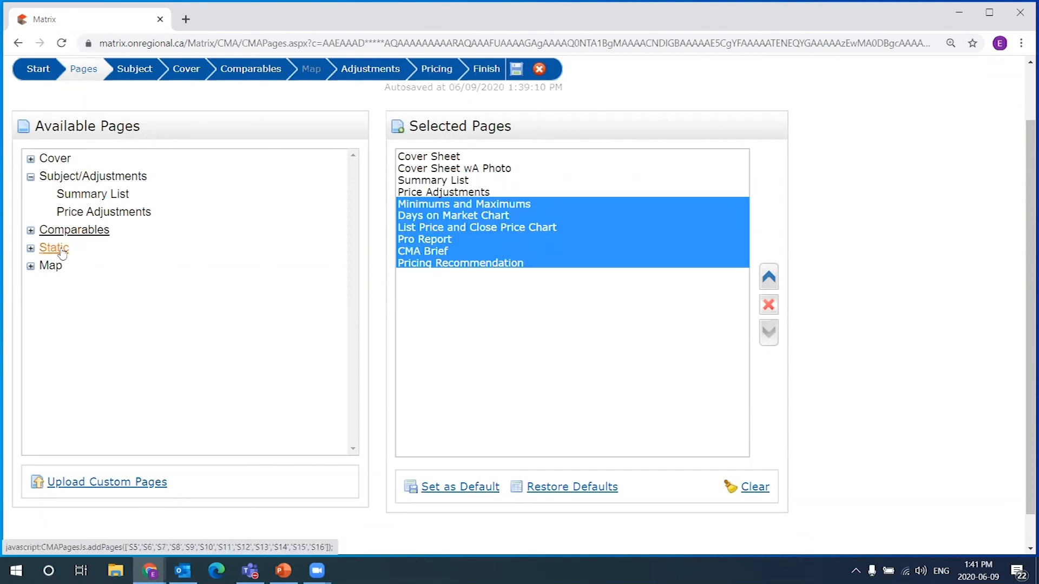
click(55, 249)
click(56, 267)
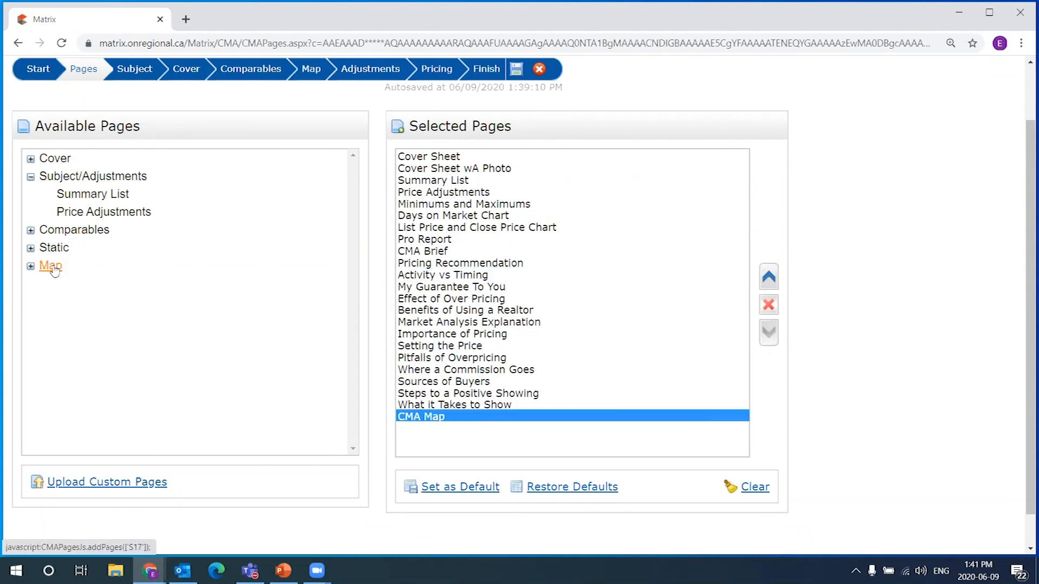
click(466, 168)
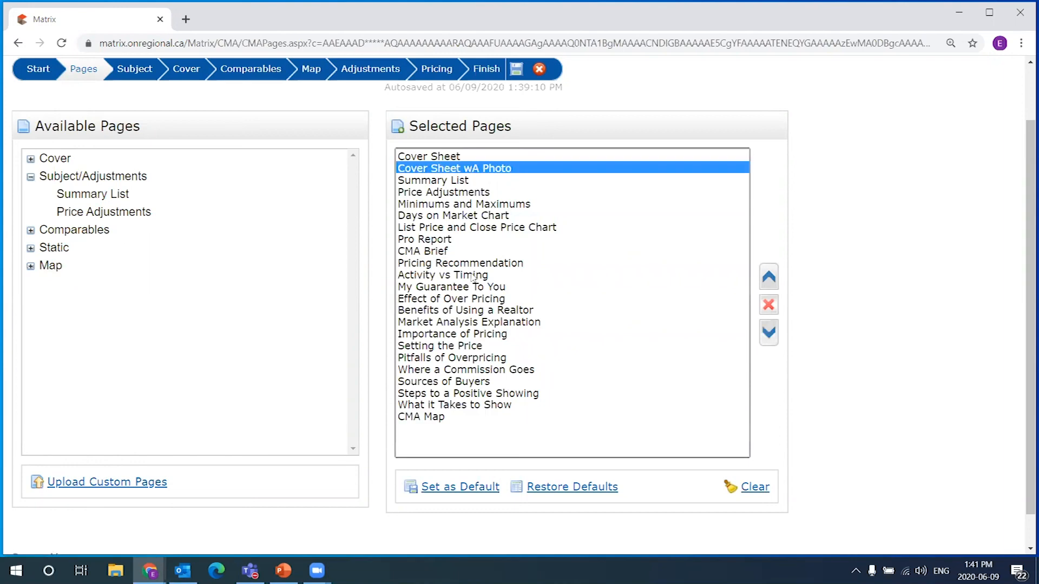
click(436, 156)
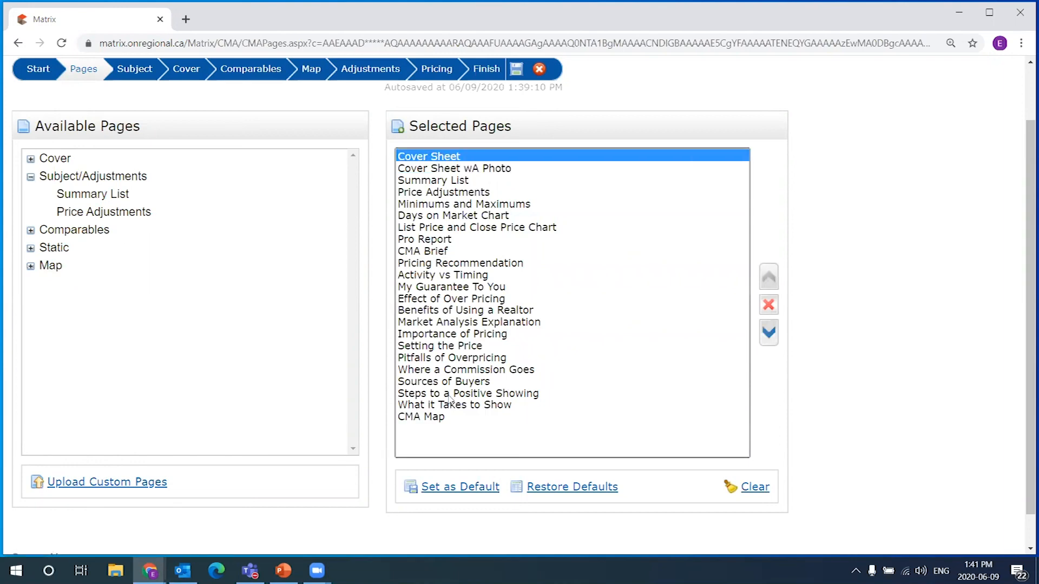
shift+click(447, 417)
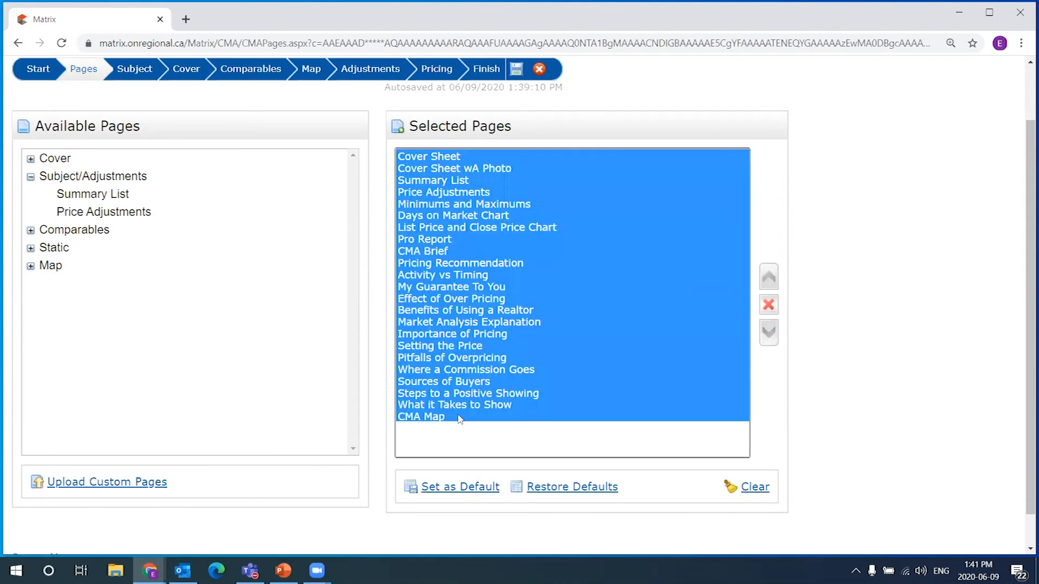
click(460, 157)
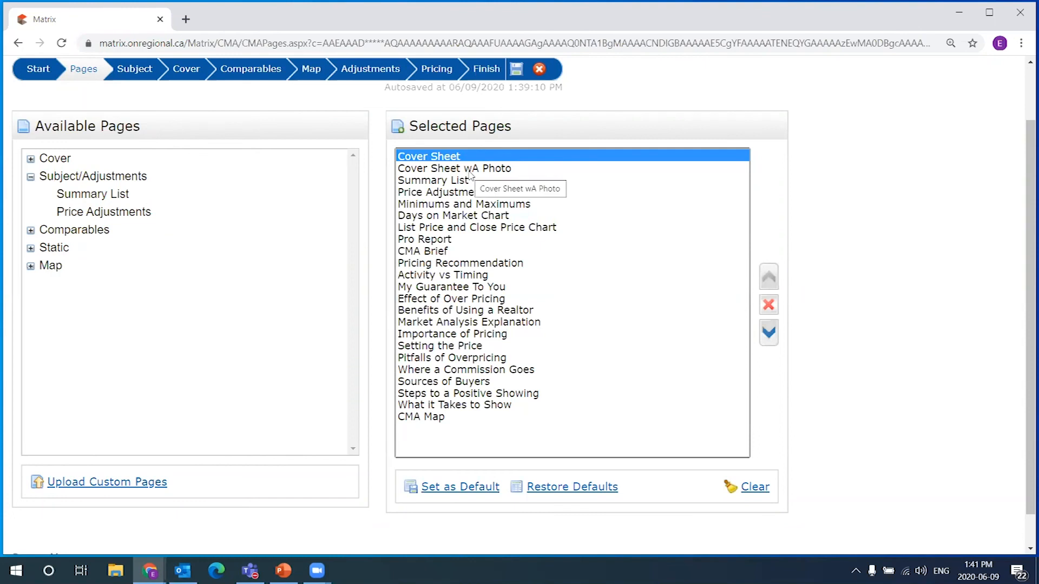
click(30, 177)
click(460, 169)
click(481, 204)
click(478, 286)
click(478, 345)
click(452, 157)
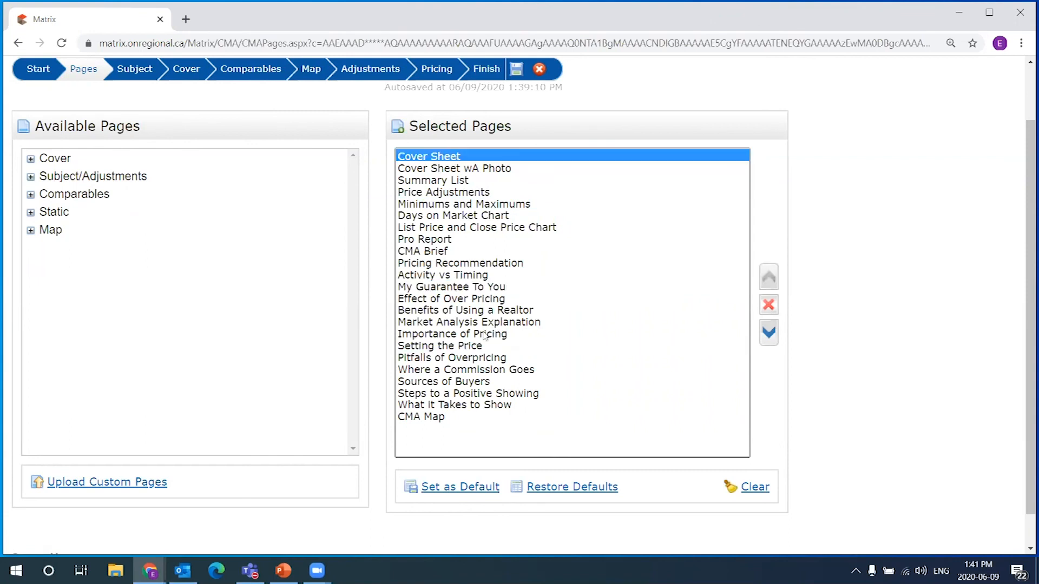
click(454, 416)
click(457, 157)
click(448, 417)
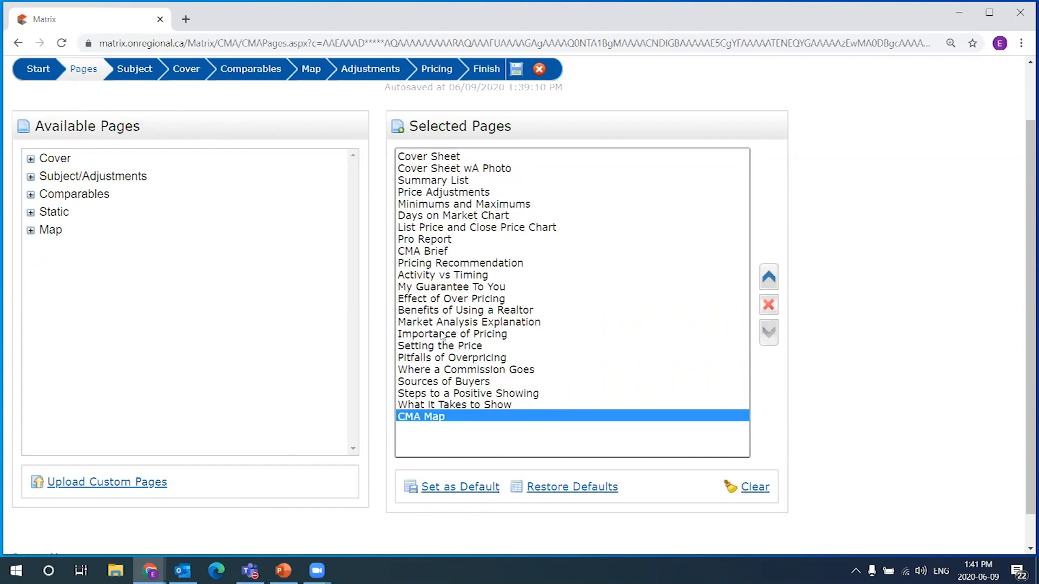
click(444, 158)
click(457, 264)
click(460, 370)
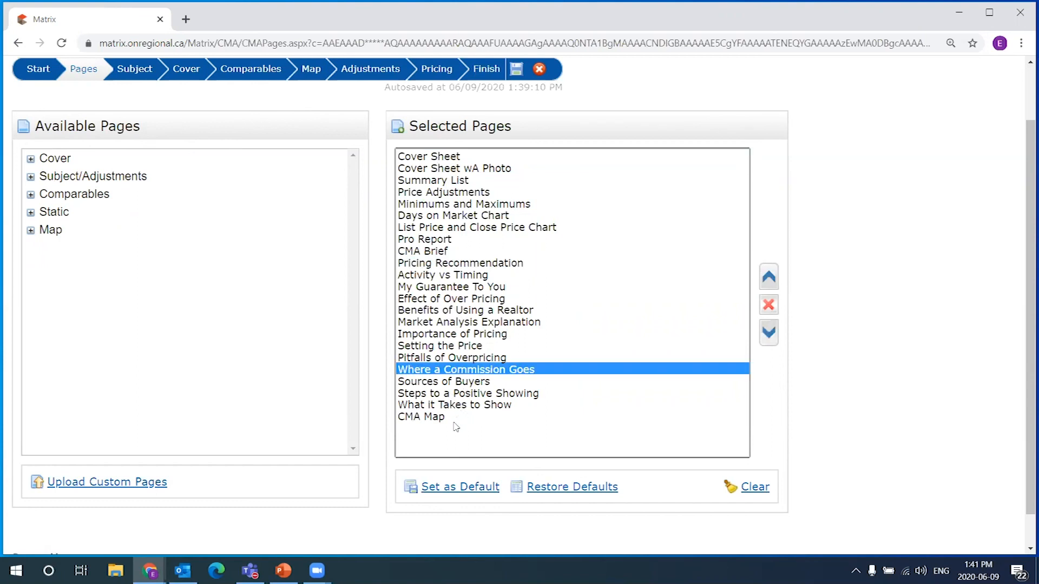
click(464, 420)
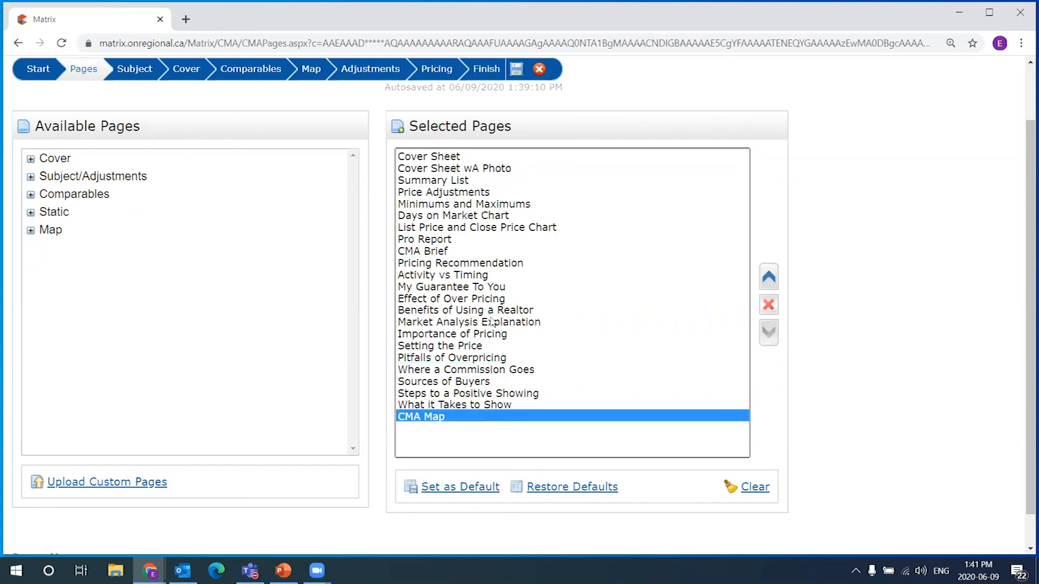
click(453, 158)
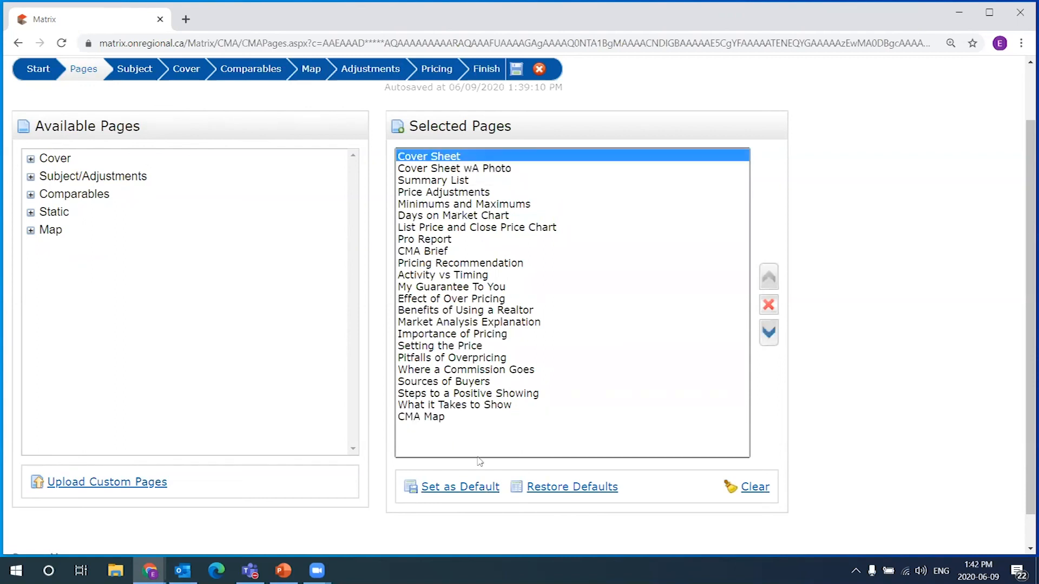
click(446, 415)
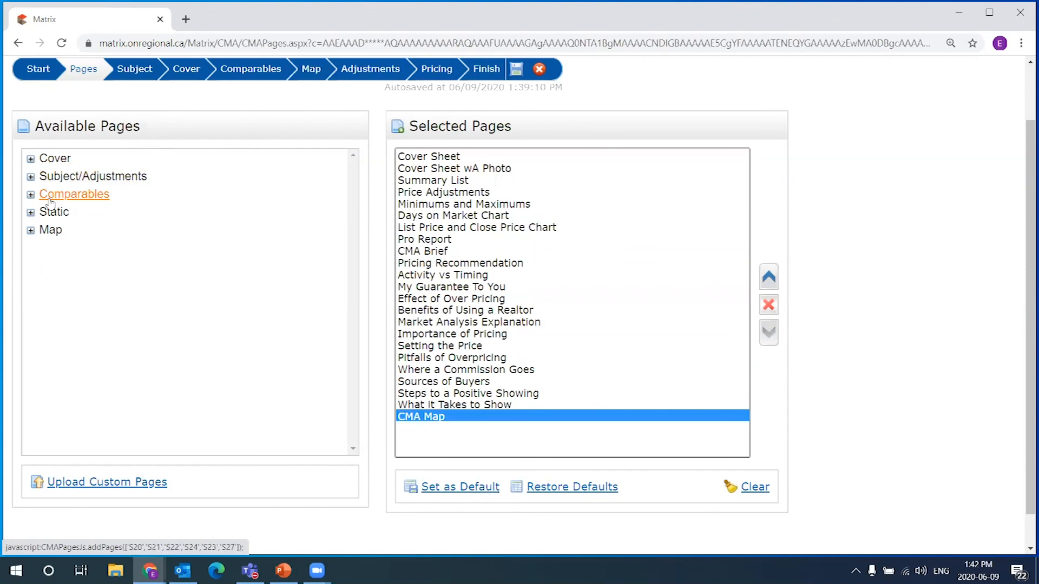
click(31, 213)
click(31, 214)
click(31, 231)
click(31, 231)
click(31, 213)
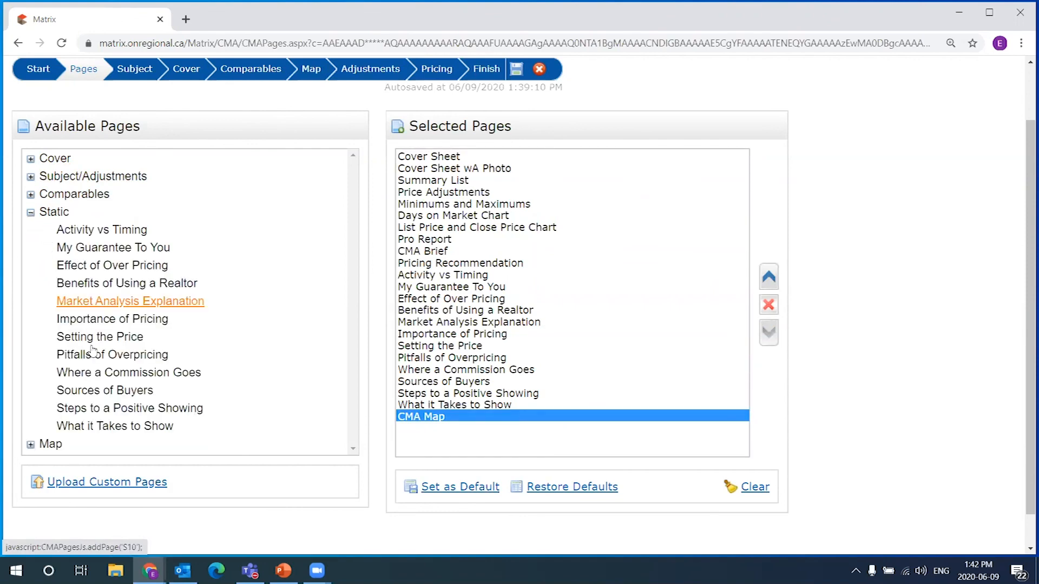
click(30, 212)
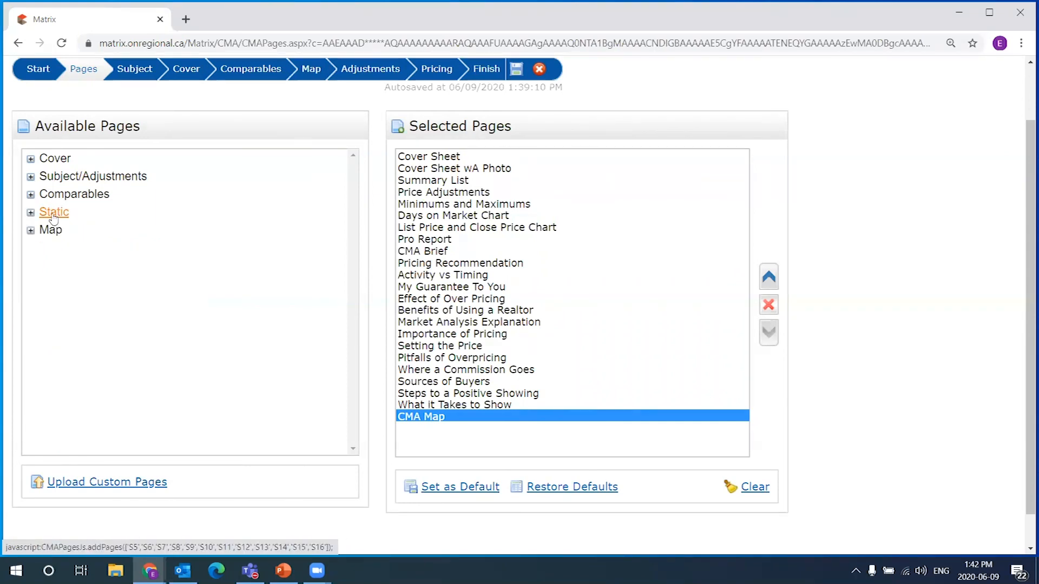
click(31, 195)
click(31, 195)
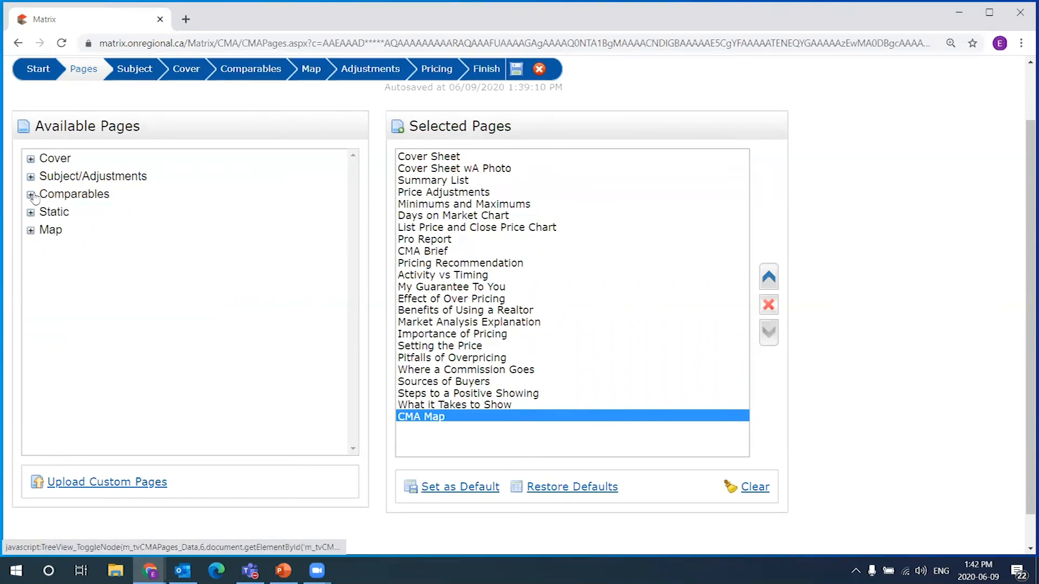
click(30, 178)
click(31, 178)
click(31, 195)
click(31, 195)
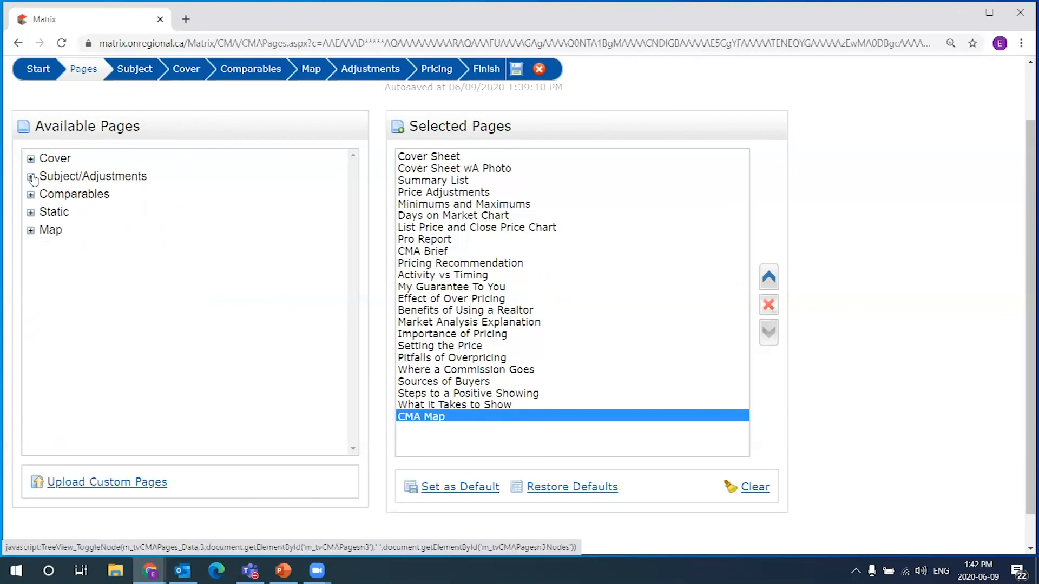
click(30, 177)
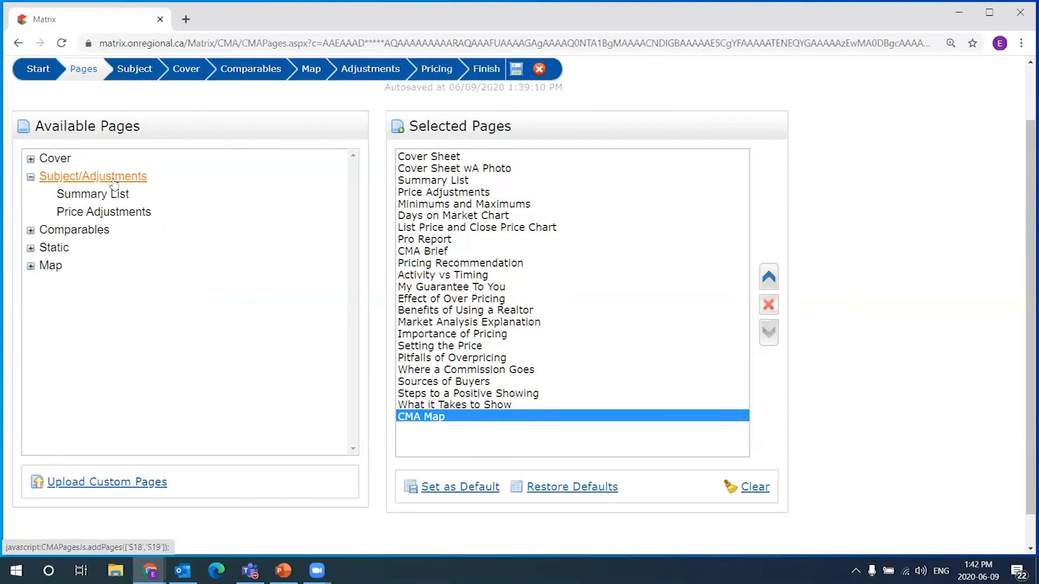
click(31, 177)
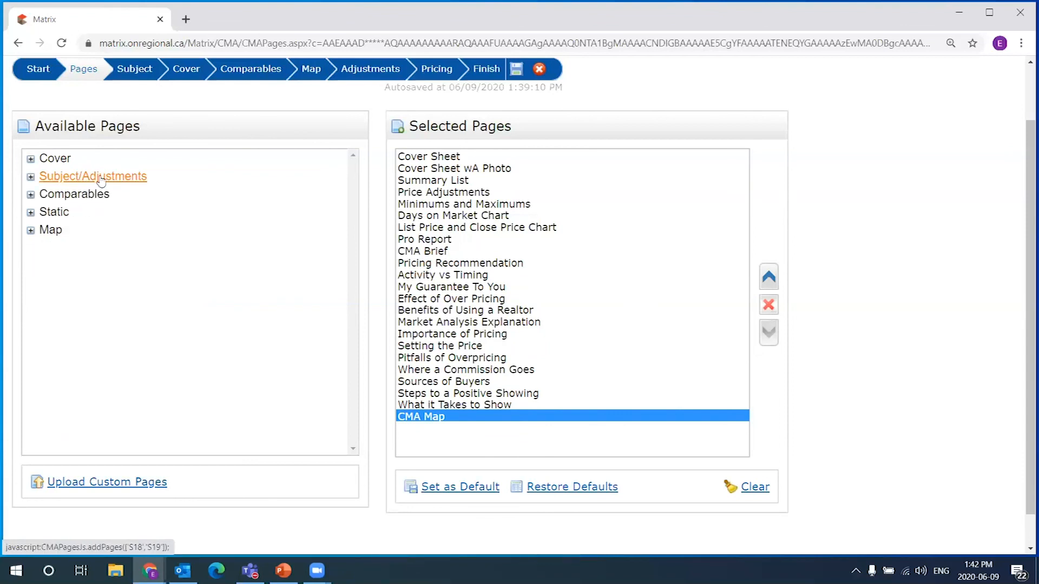
click(438, 156)
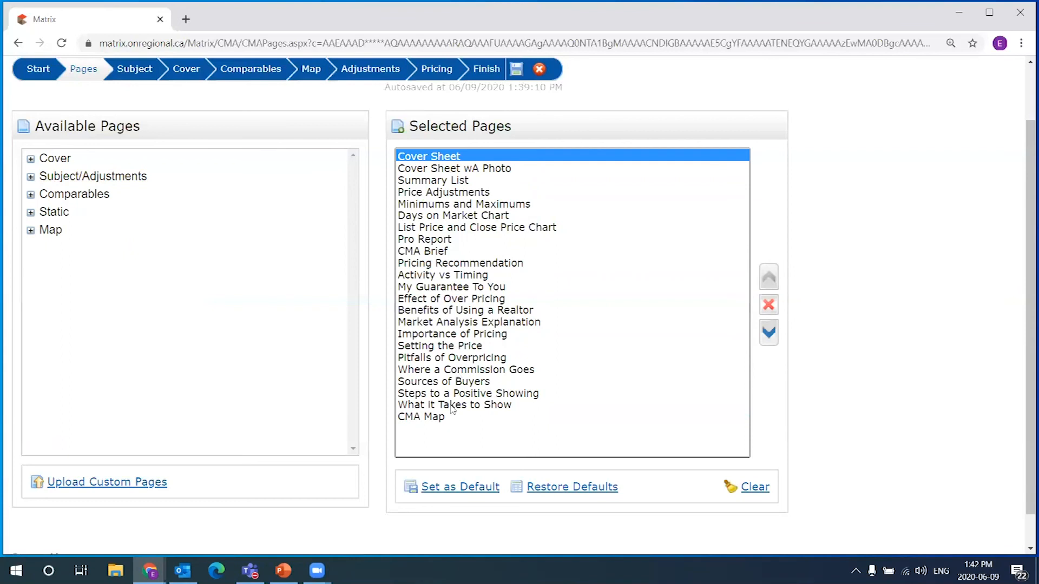
click(463, 417)
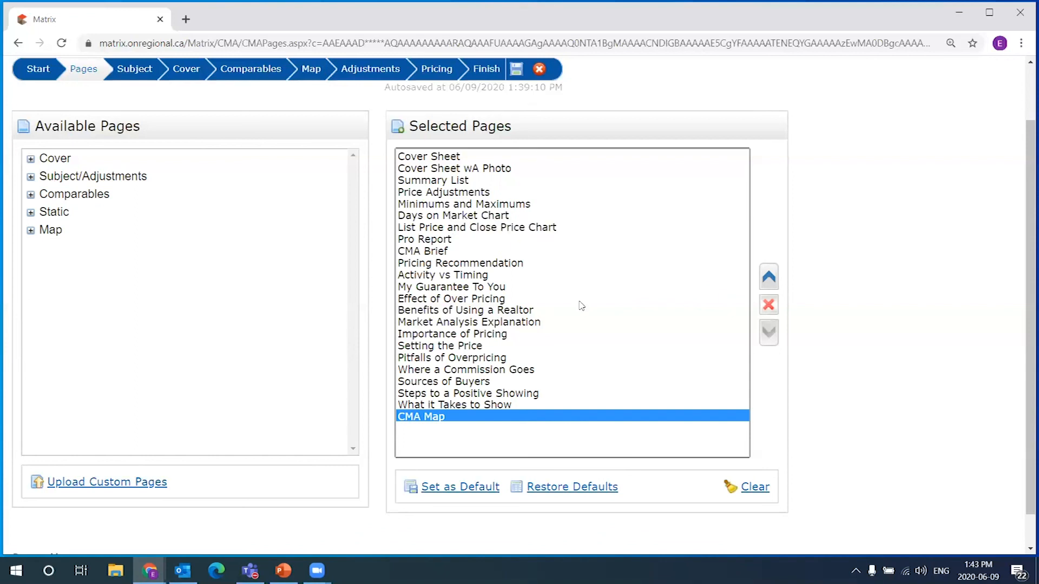
Advance the CMA wizard from Pages to the Subject Property step
scroll(373, 179, up, 1)
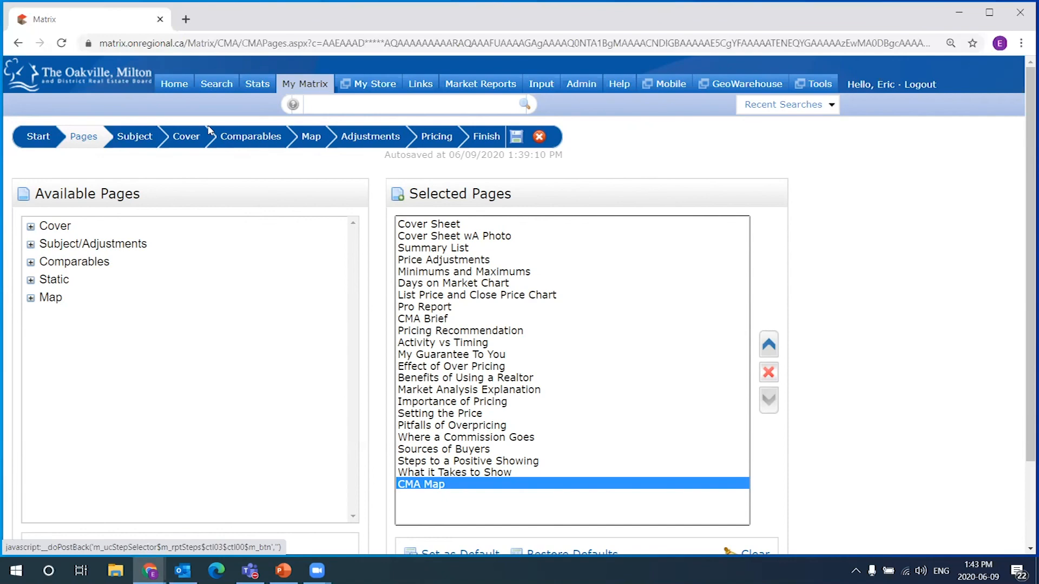
click(135, 140)
click(77, 139)
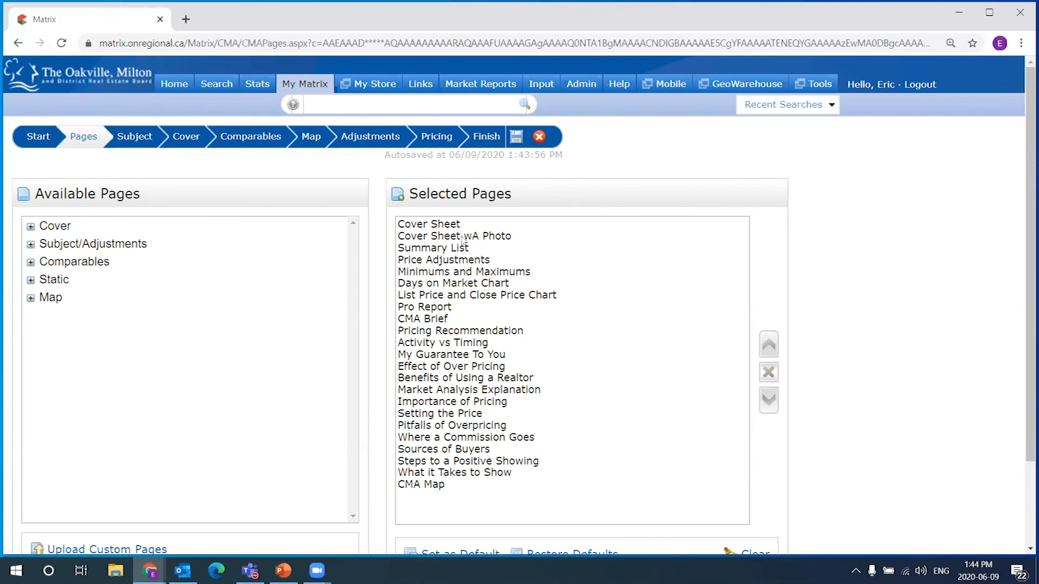
click(133, 138)
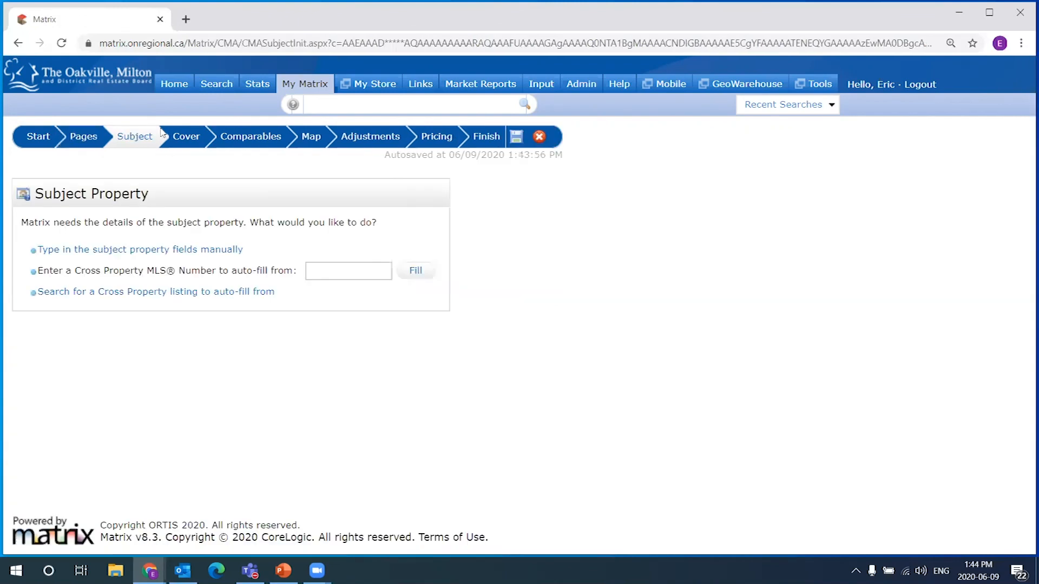
Paste the listing's MLS number 30790218 into the Cross Property MLS Number field
drag(37, 187, 169, 193)
click(192, 195)
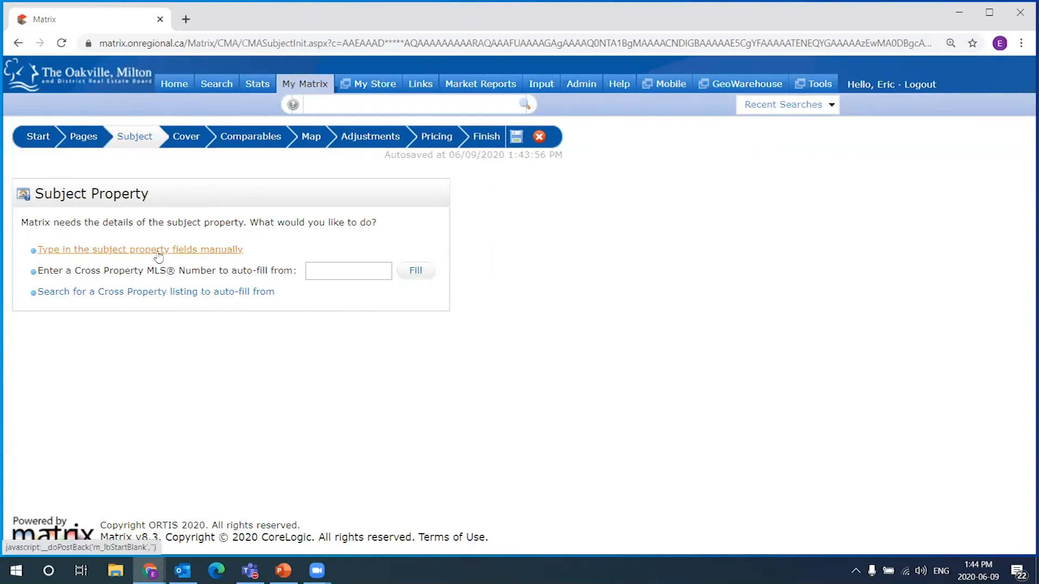
click(346, 270)
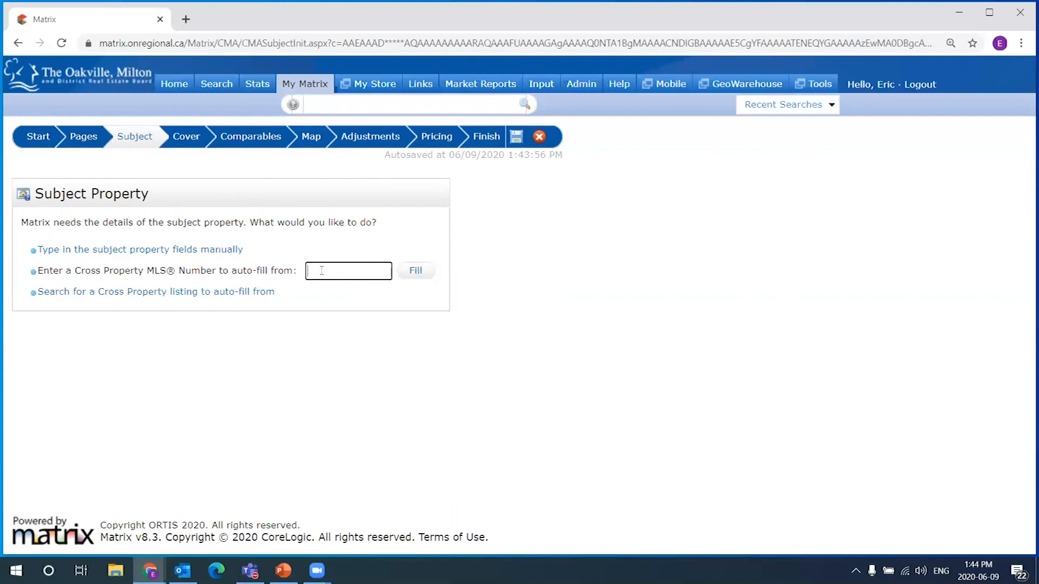
right_click(329, 270)
click(329, 271)
right_click(312, 269)
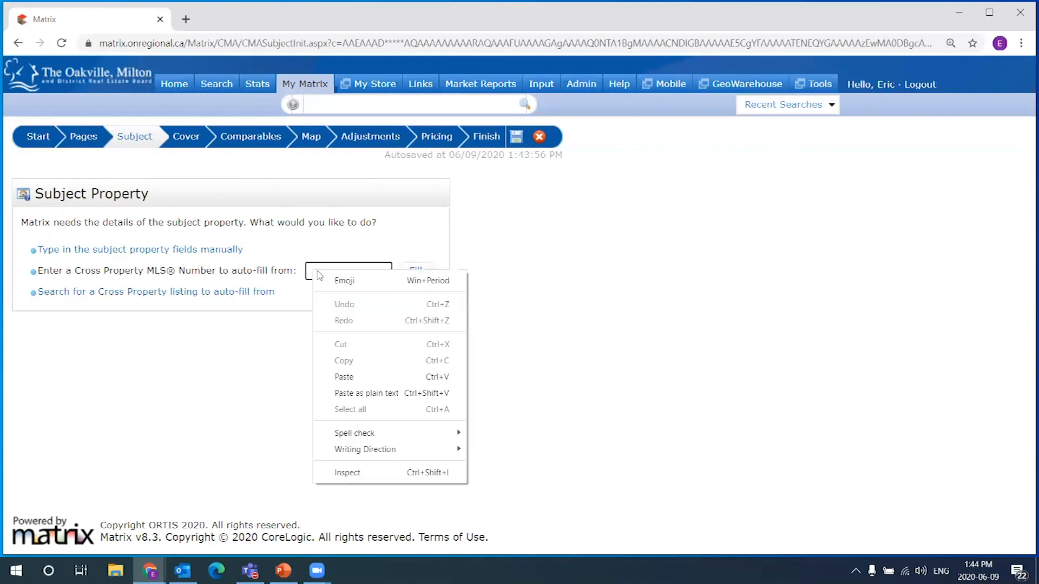
click(319, 270)
right_click(319, 271)
click(349, 378)
mouse_move(325, 270)
mouse_down()
mouse_move(349, 272)
mouse_move(281, 274)
mouse_move(330, 275)
mouse_move(306, 273)
mouse_up()
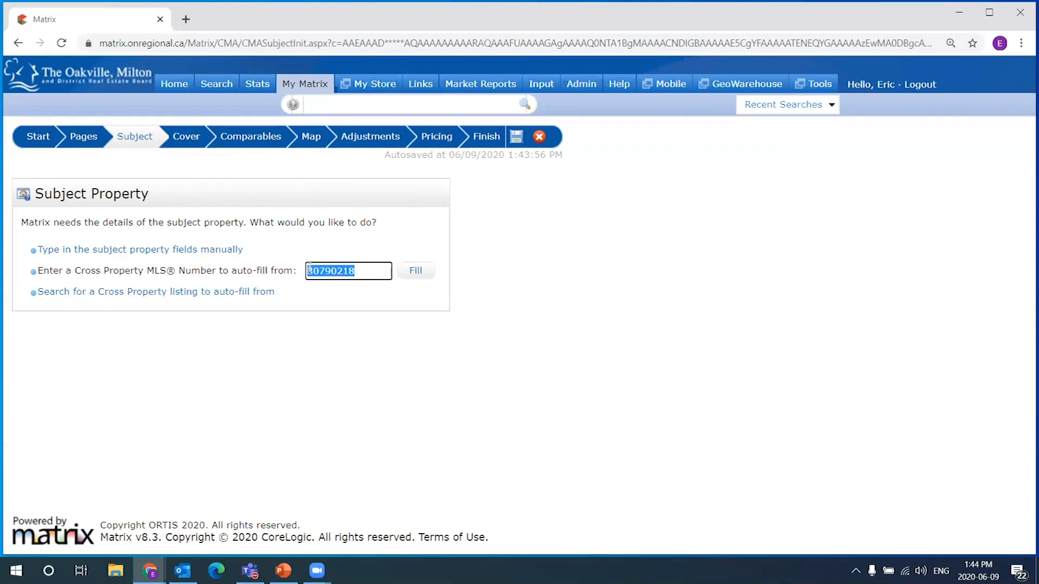
click(343, 270)
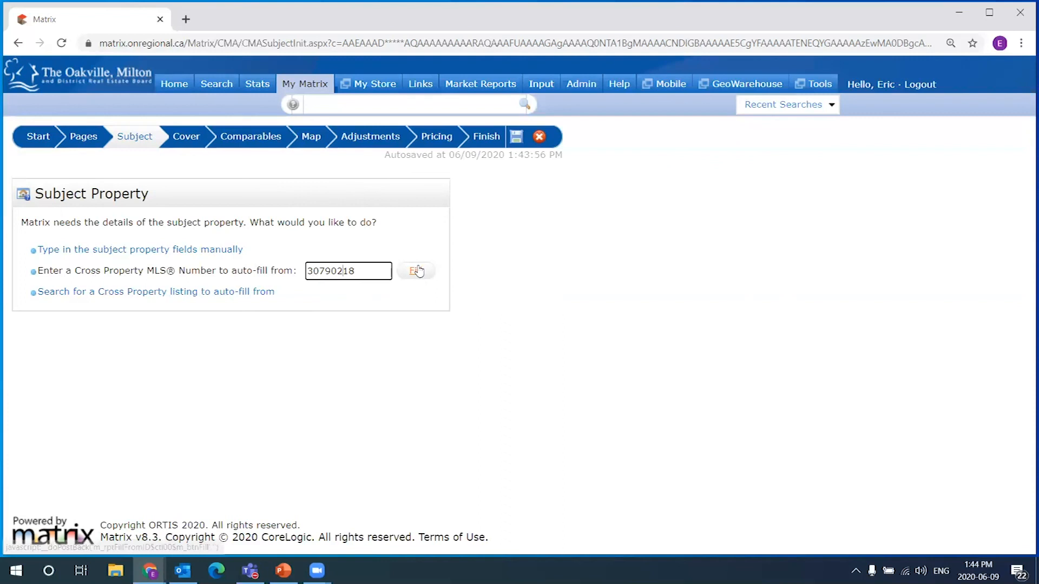
drag(373, 270, 290, 272)
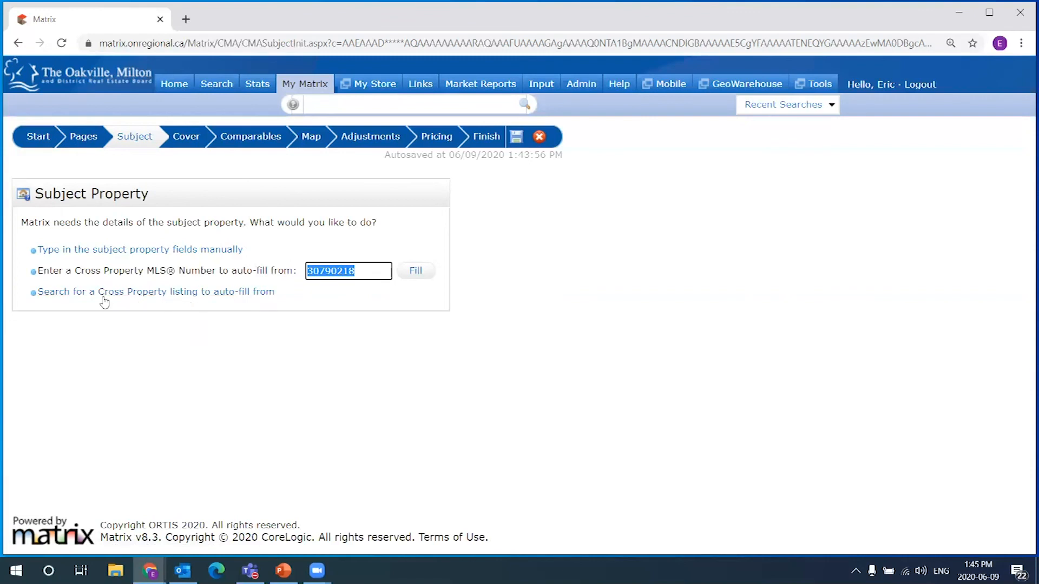
click(366, 266)
double_click(366, 266)
drag(366, 273, 303, 275)
click(328, 270)
right_click(366, 277)
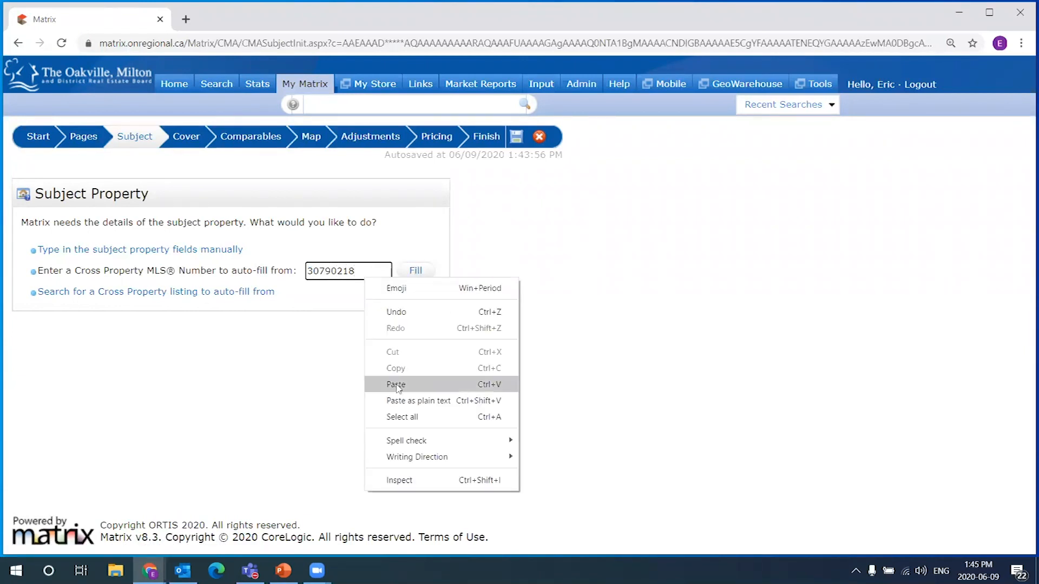
click(417, 273)
click(418, 272)
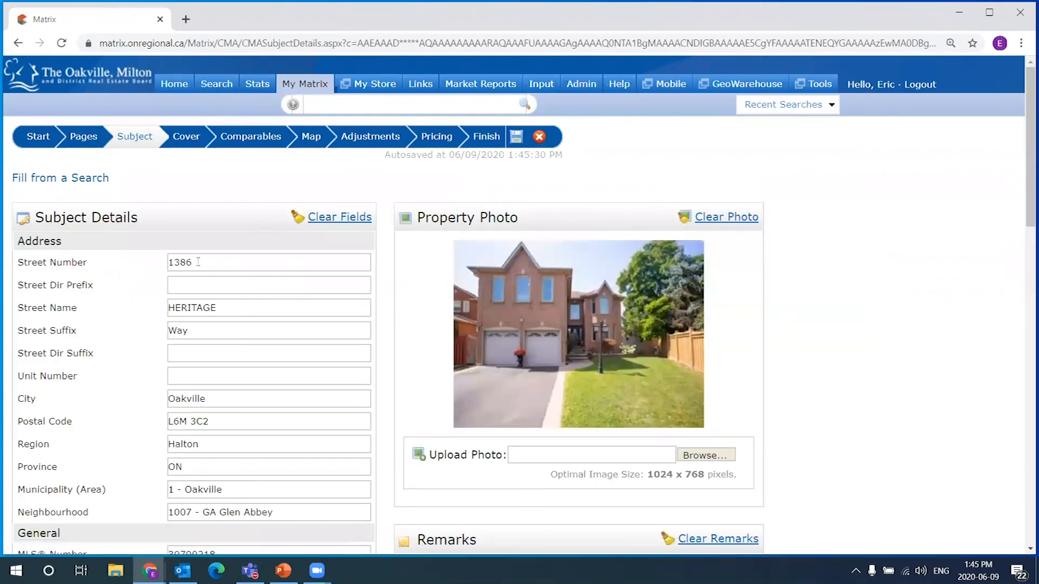
Clear the subject's List Price value and delete its Remarks text
double_click(182, 262)
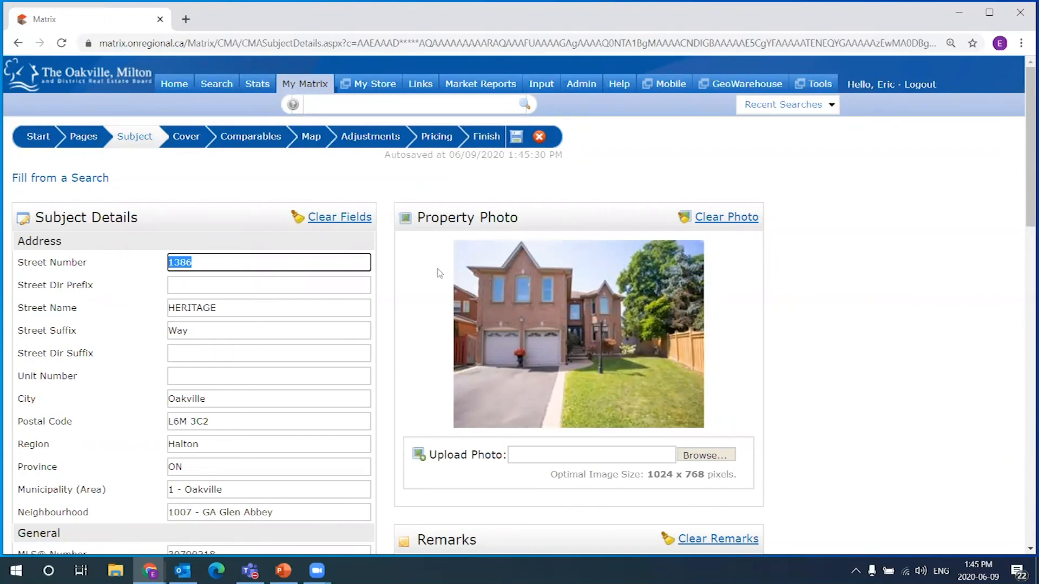
scroll(425, 308, down, 1)
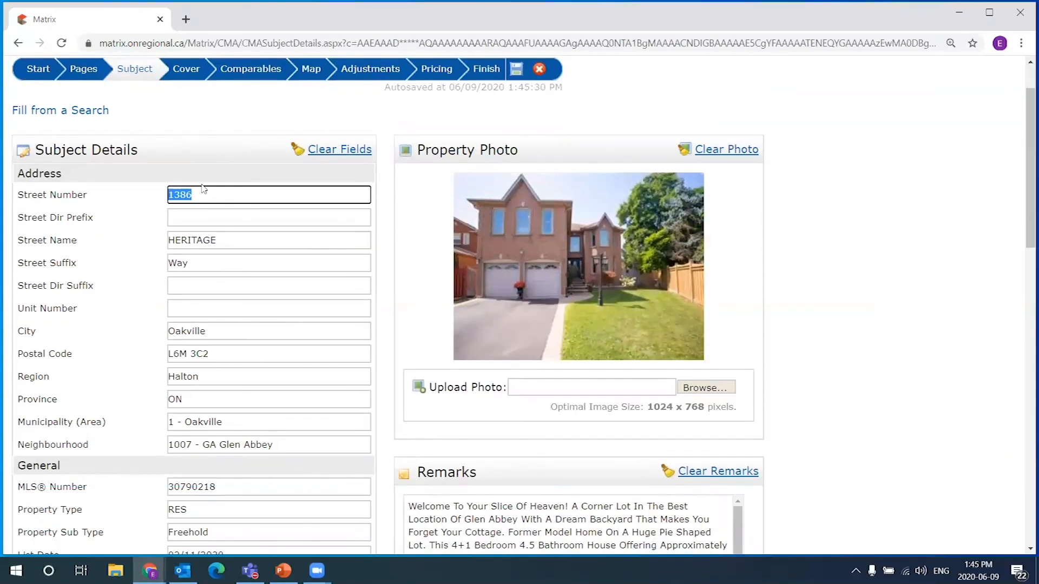
scroll(169, 290, down, 2)
scroll(193, 281, up, 2)
scroll(208, 273, down, 3)
scroll(167, 130, down, 3)
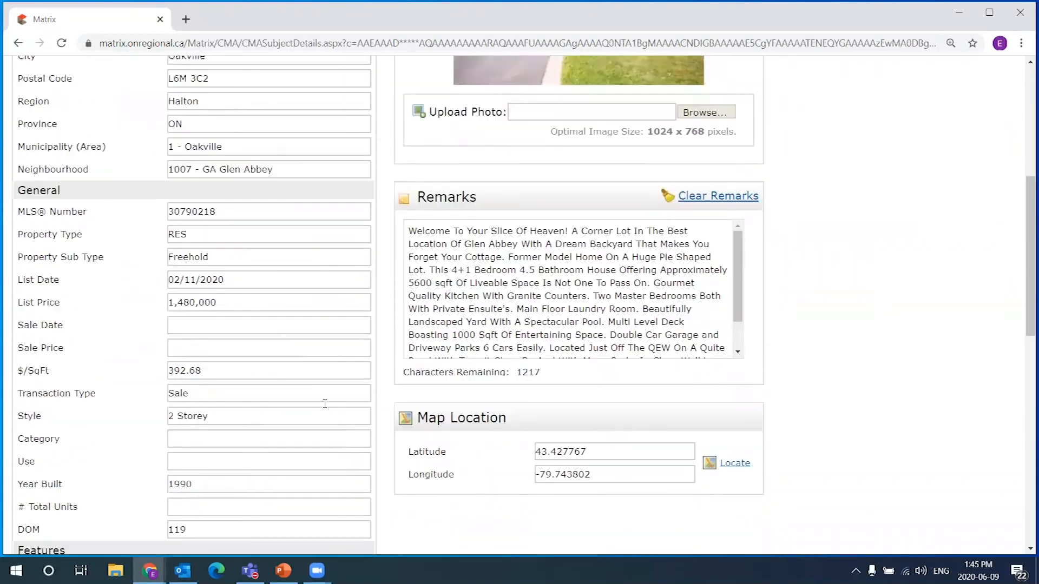
drag(248, 167, 38, 165)
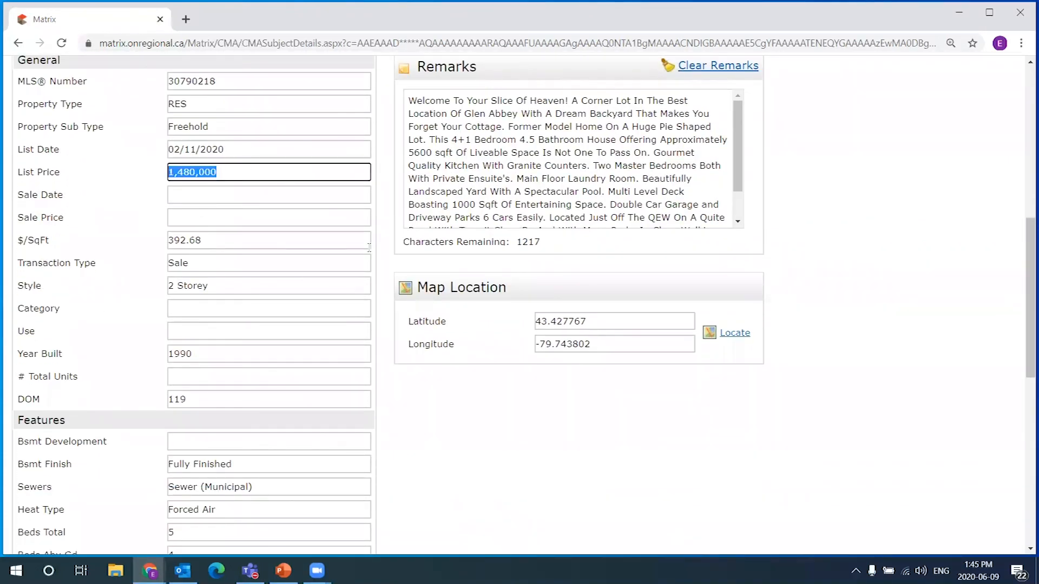
key(BackSpace)
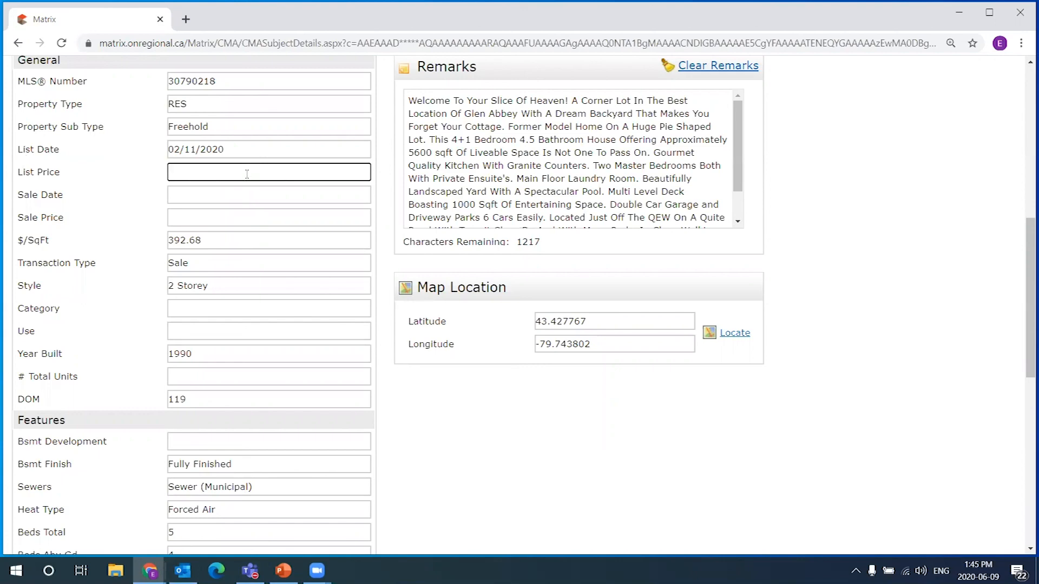
scroll(263, 187, up, 4)
scroll(736, 368, down, 1)
drag(598, 421, 585, 296)
key(Delete)
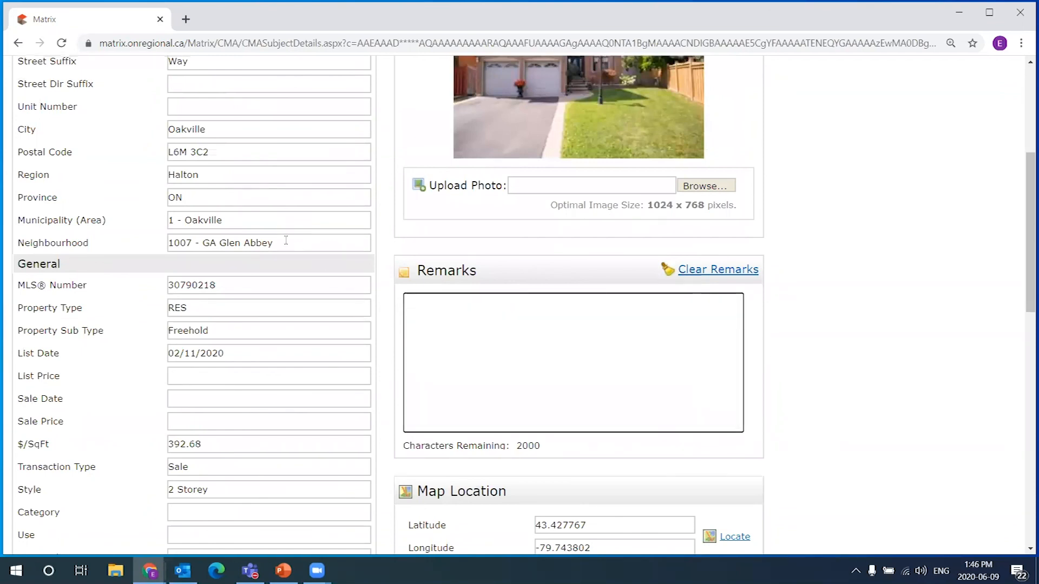
Clear the subject's MLS Number and List Date values
scroll(302, 236, up, 3)
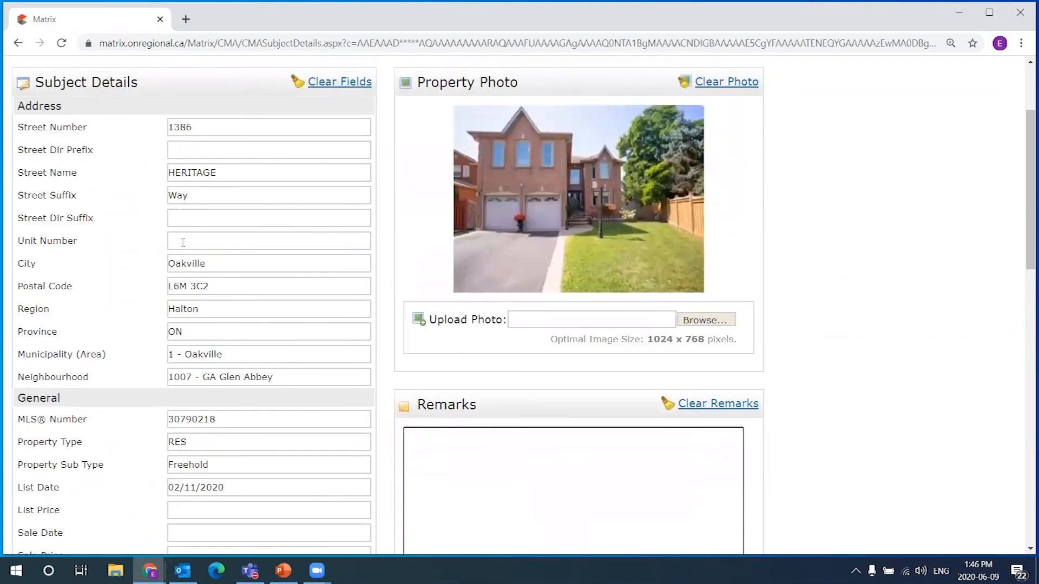
scroll(246, 373, down, 3)
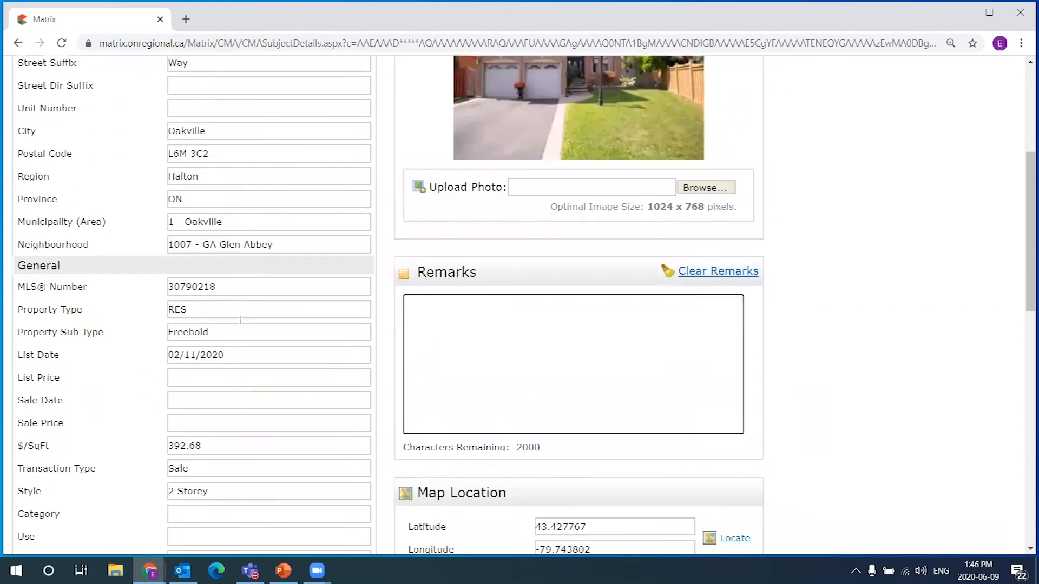
drag(238, 284, 192, 283)
double_click(239, 283)
key(Delete)
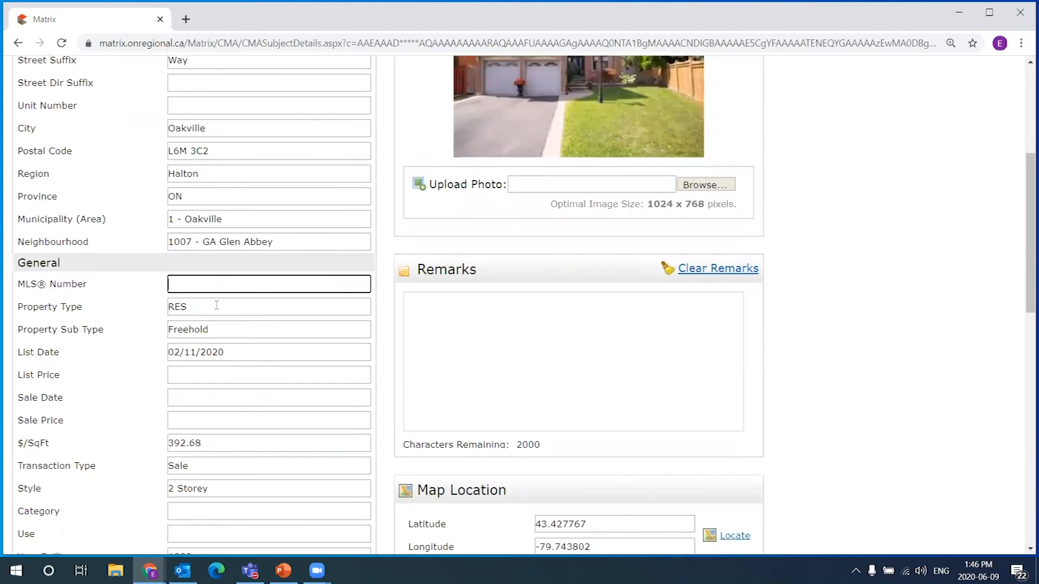
scroll(154, 204, down, 3)
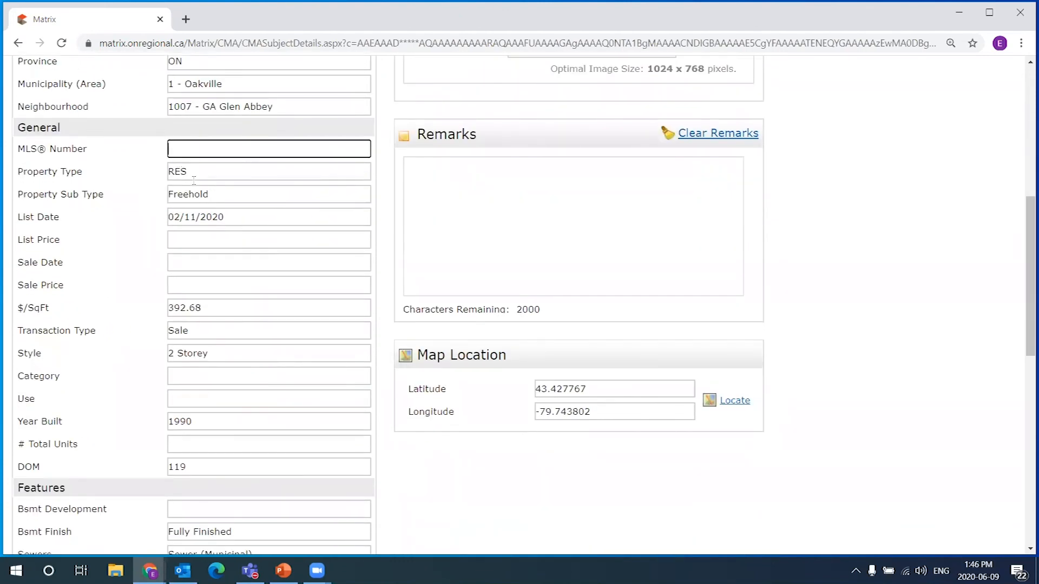
scroll(222, 214, down, 1)
drag(224, 147, 168, 147)
key(Delete)
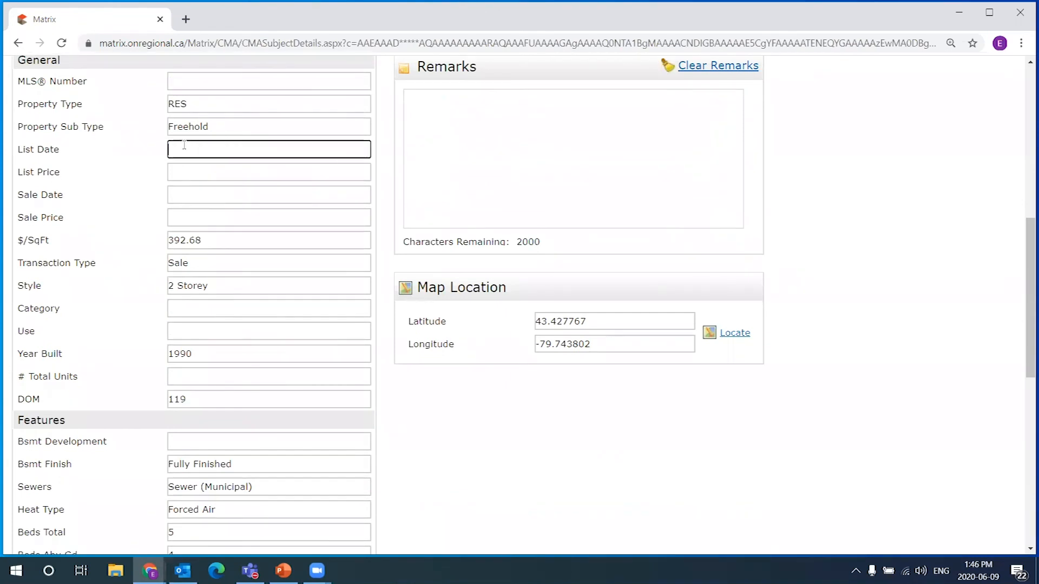
Clear the subject's $/SqFt value and the DOM value of 119
scroll(184, 145, down, 1)
drag(205, 172, 165, 158)
key(Delete)
scroll(237, 187, down, 1)
scroll(195, 196, up, 1)
scroll(173, 148, down, 1)
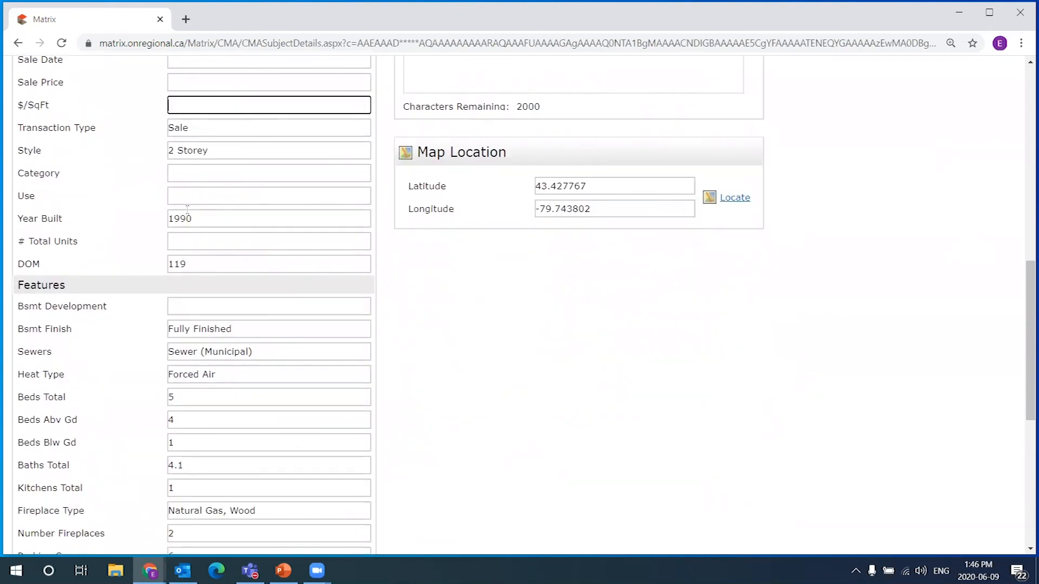
scroll(222, 222, down, 1)
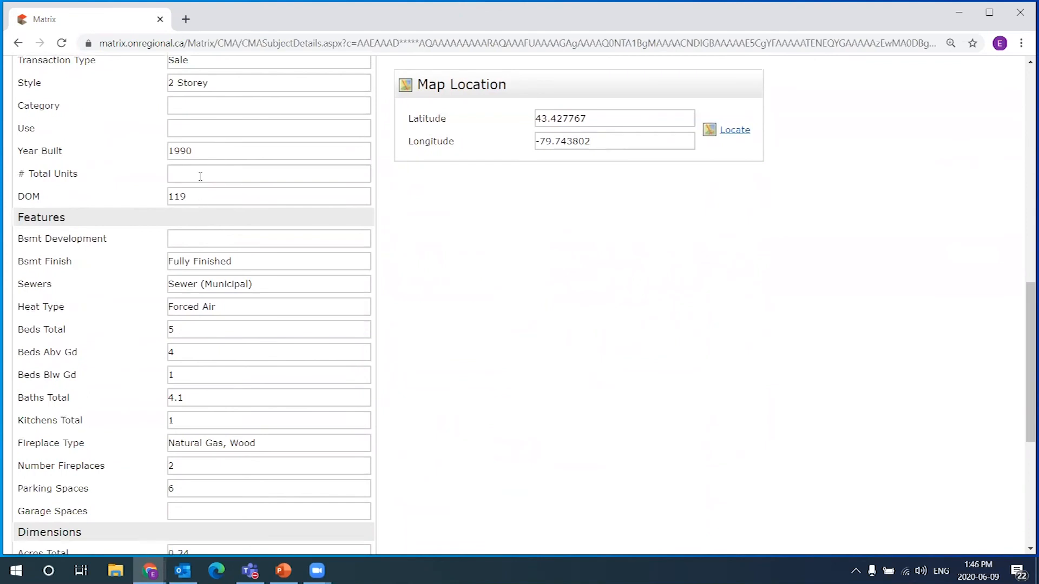
click(144, 197)
key(BackSpace)
Check the Beds, Baths, Kitchens, Fireplace, Parking and Garage fields, leaving 5 beds and 4.1 baths
scroll(193, 197, down, 2)
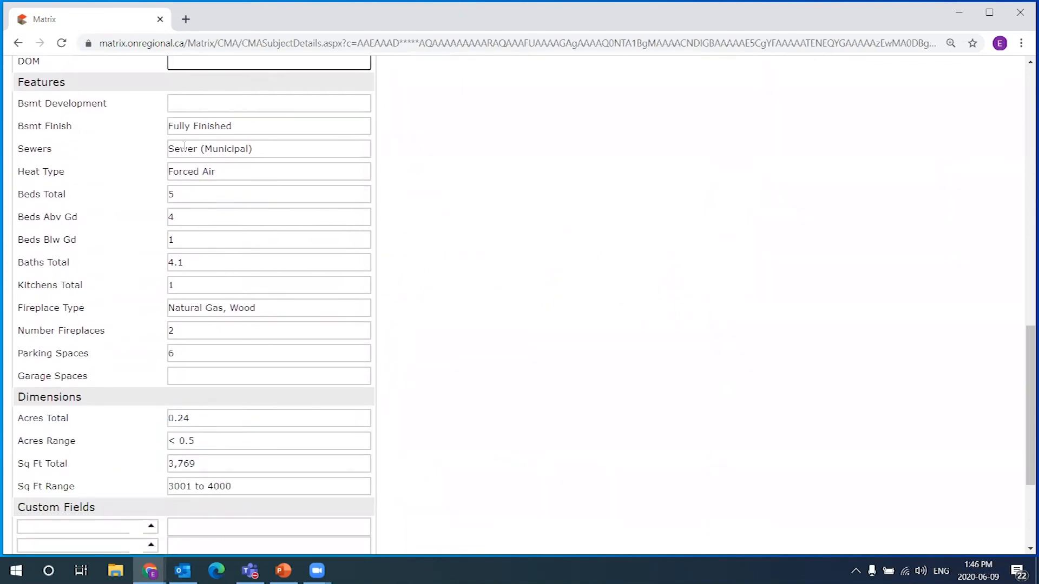
scroll(187, 196, down, 1)
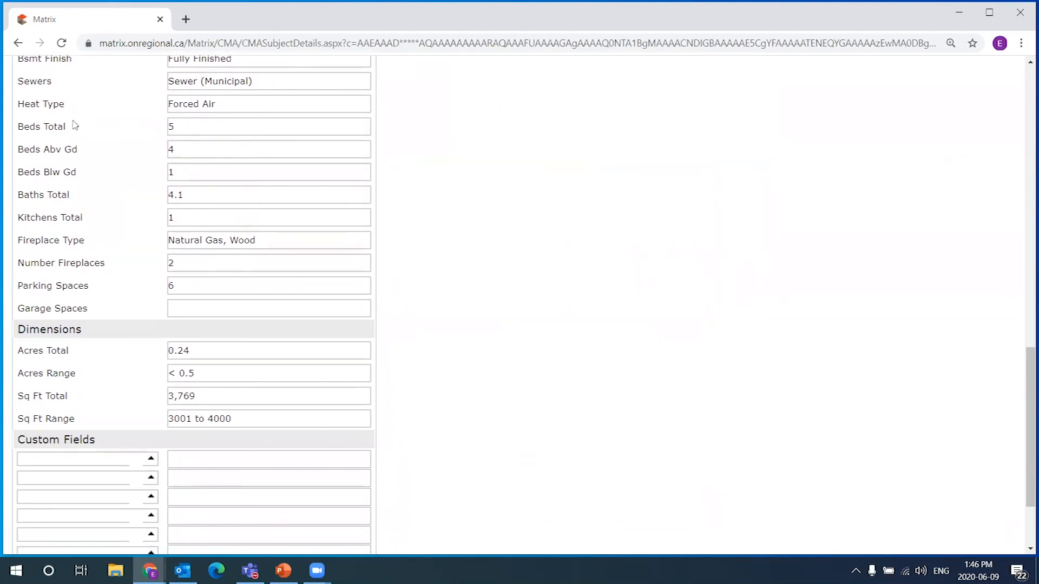
click(178, 128)
click(185, 150)
click(190, 173)
click(196, 196)
click(193, 218)
click(269, 246)
click(227, 265)
click(222, 288)
scroll(217, 284, down, 1)
click(180, 237)
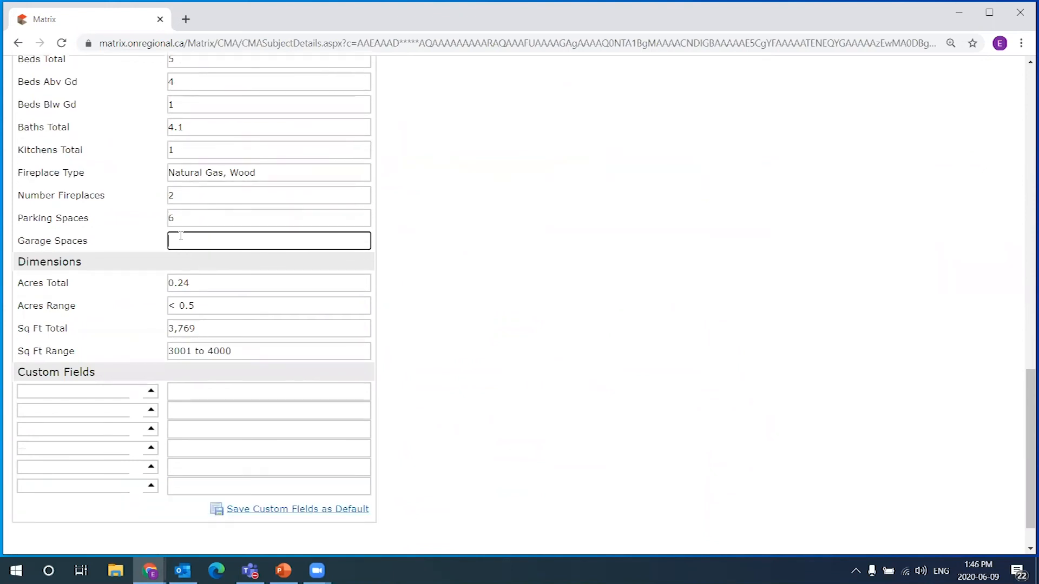
scroll(411, 238, down, 1)
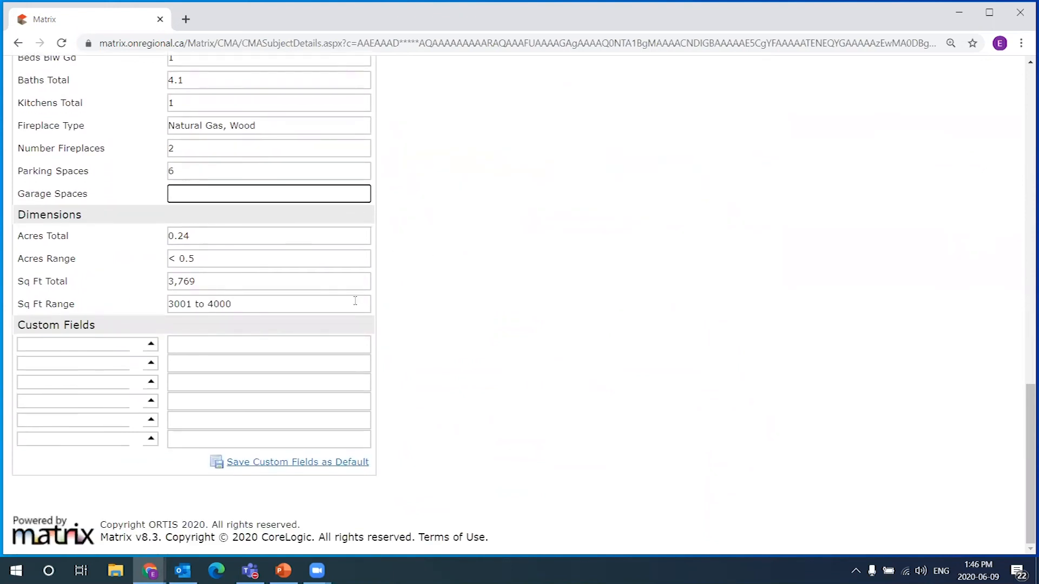
Label the first custom field 'Square Footage'
double_click(180, 281)
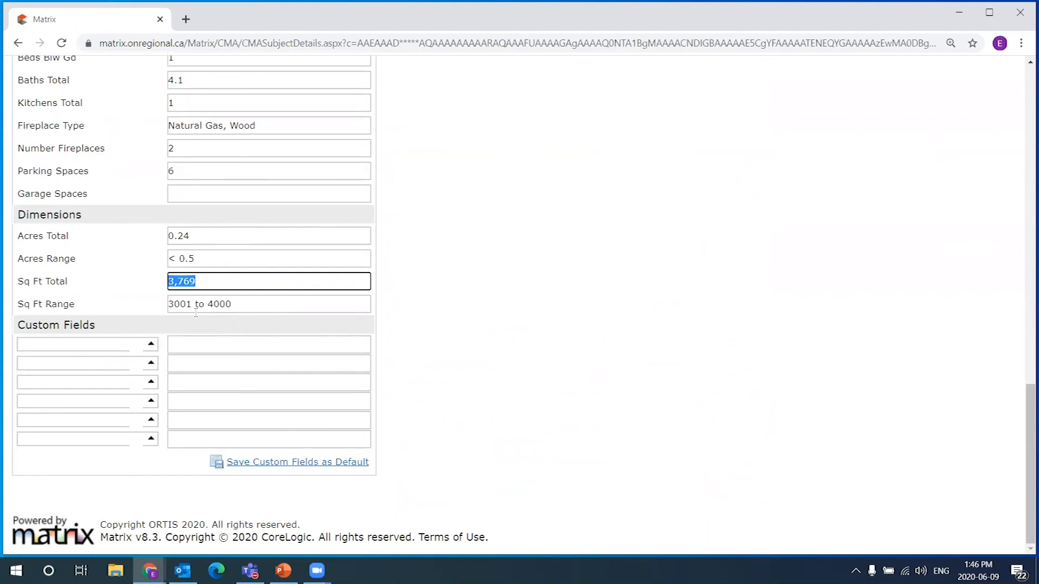
drag(22, 284, 77, 288)
drag(213, 282, 103, 277)
click(56, 277)
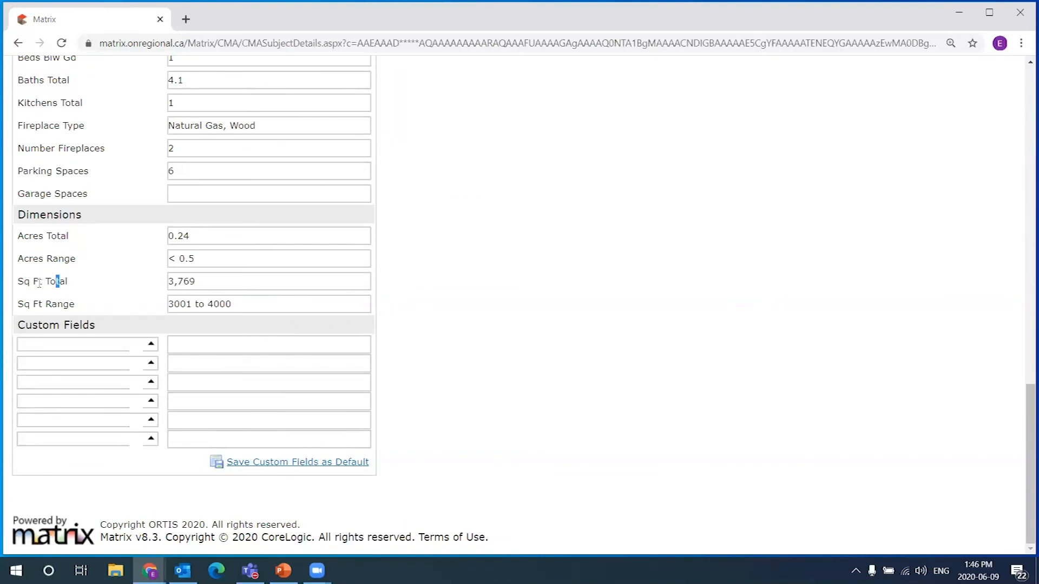
drag(19, 279, 82, 280)
double_click(228, 283)
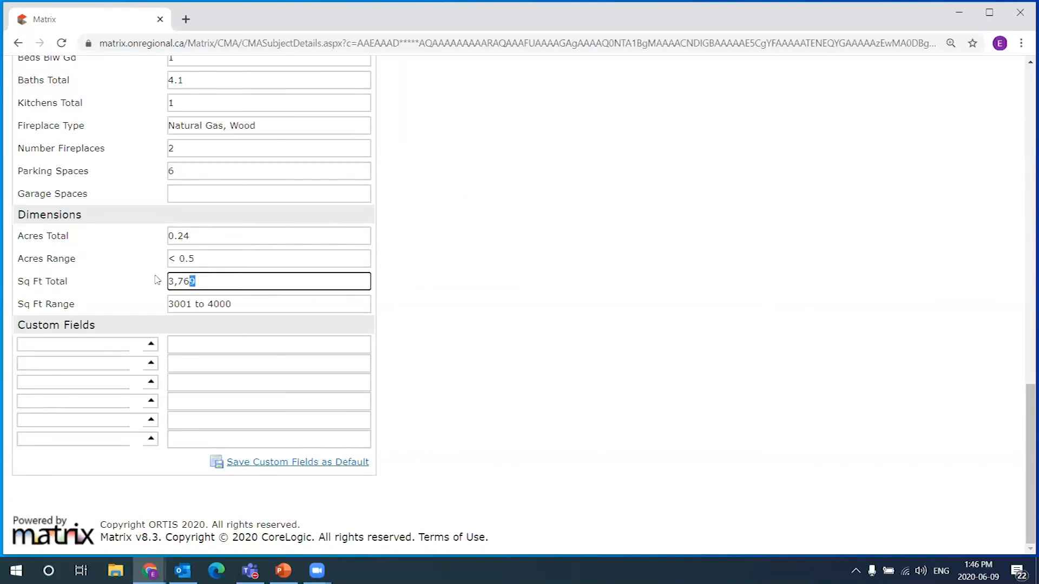
drag(220, 280, 137, 281)
click(150, 345)
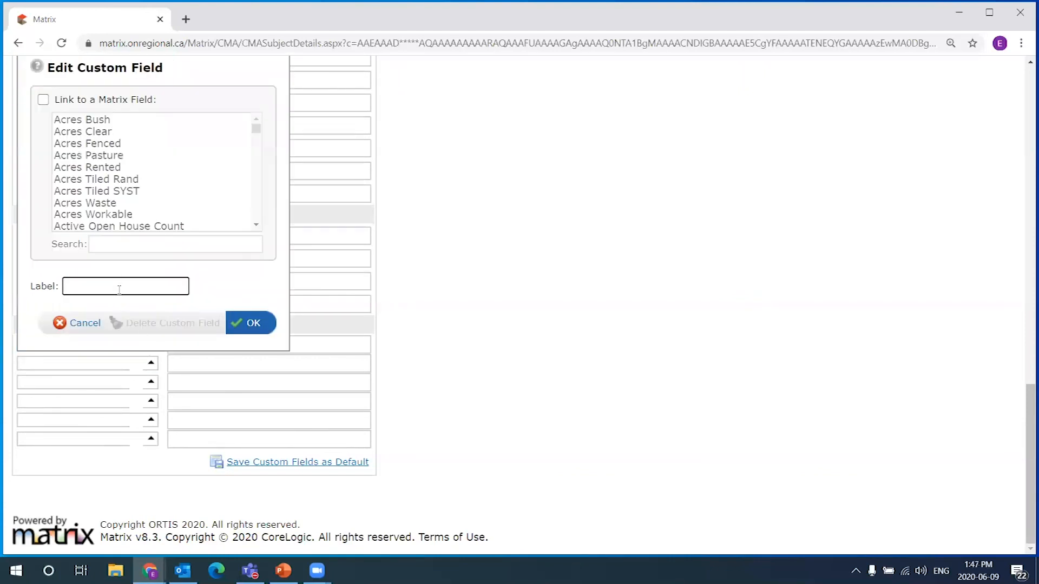
text(Square F)
text(otta)
text(tage)
click(246, 330)
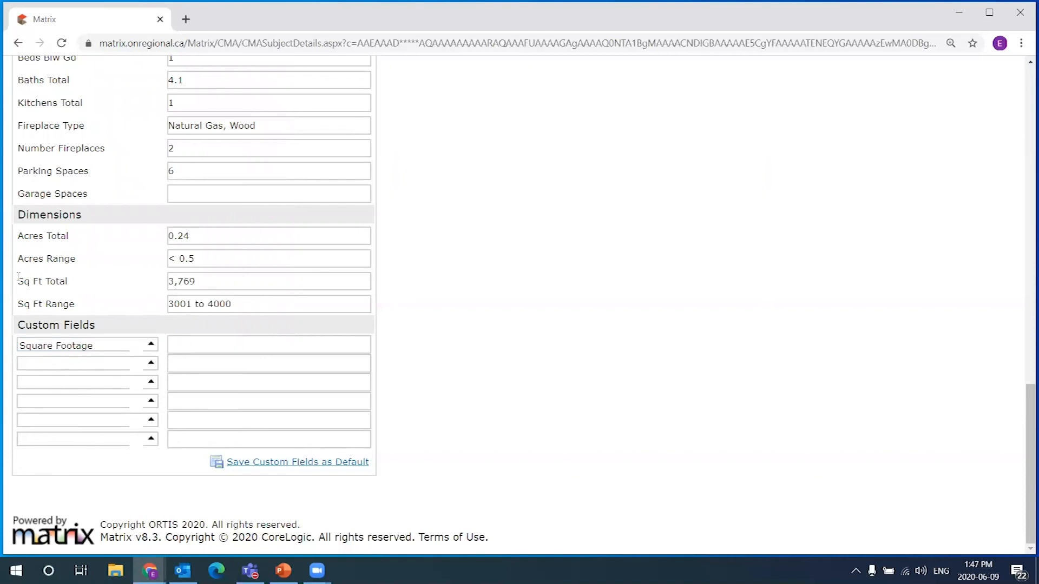
Rename the first custom field to 'Sq Ft Total' by pasting the copied label
drag(18, 277, 74, 281)
key(ctrl+c)
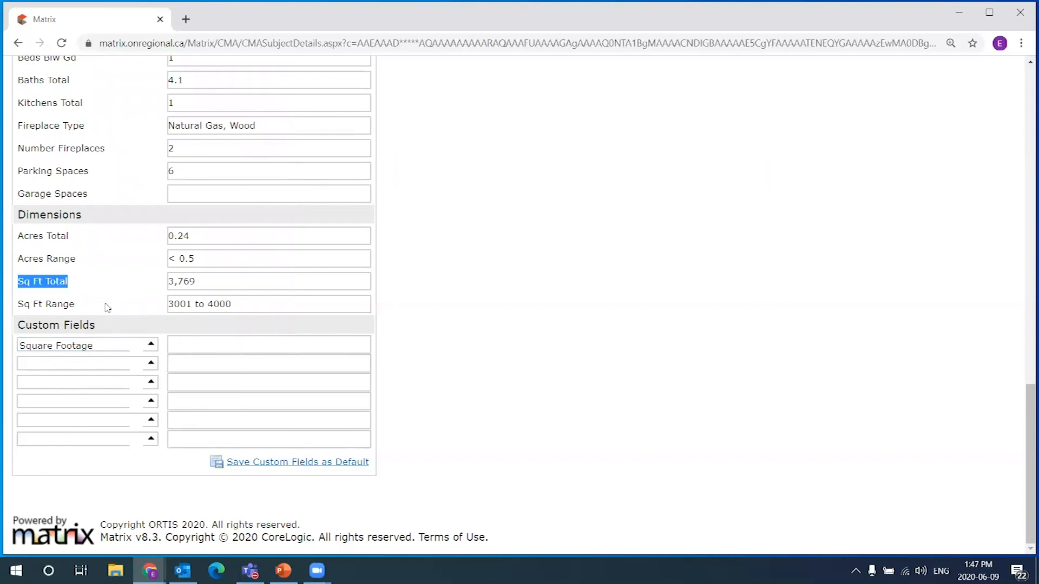
click(112, 350)
click(103, 288)
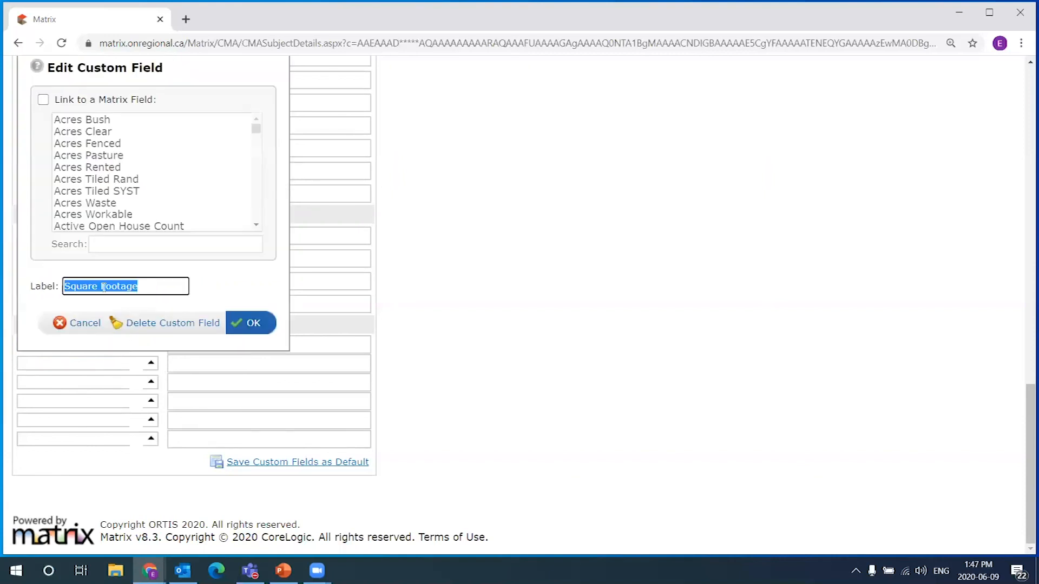
right_click(103, 288)
click(140, 357)
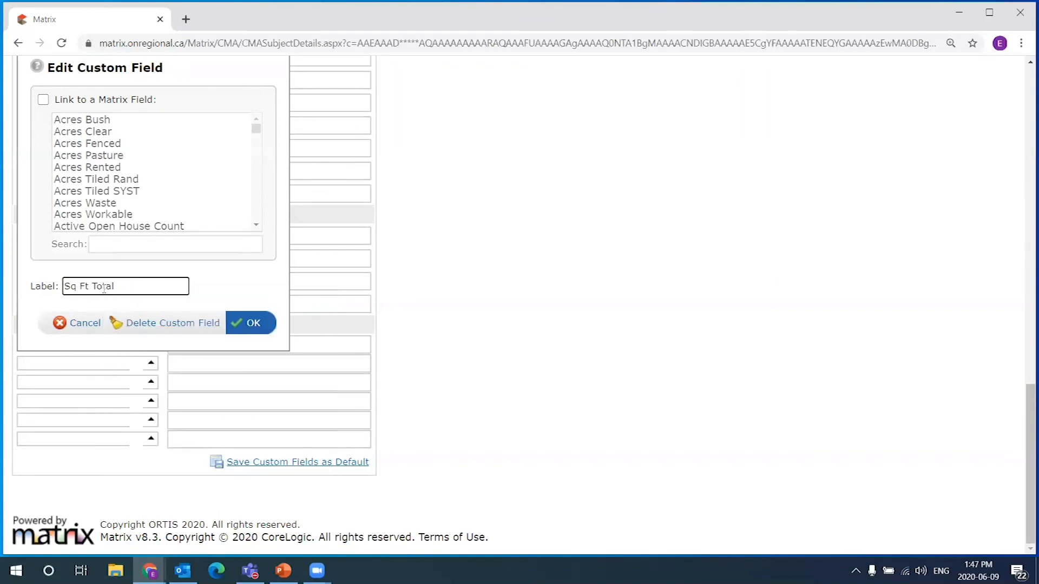
click(254, 325)
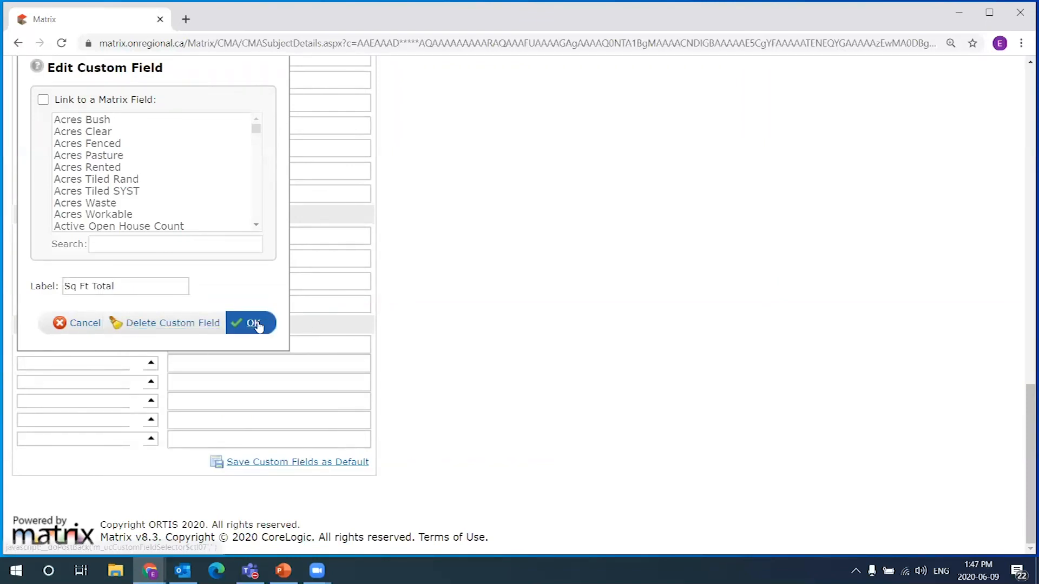
drag(68, 282, 11, 283)
click(68, 283)
click(104, 324)
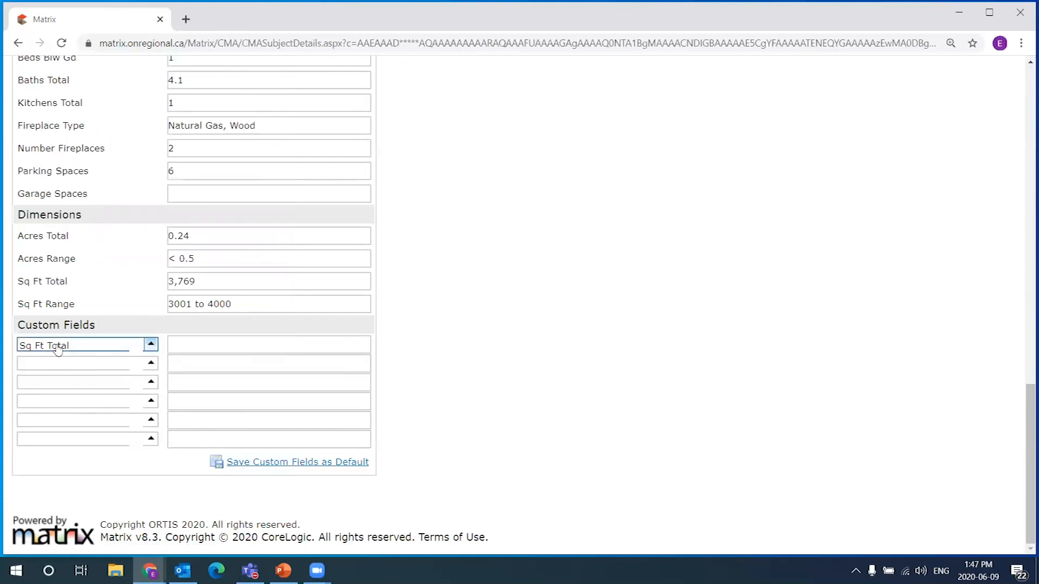
Enter 3769 as the custom square footage value and confirm its label 'Sq Ft Total (2)'
click(200, 340)
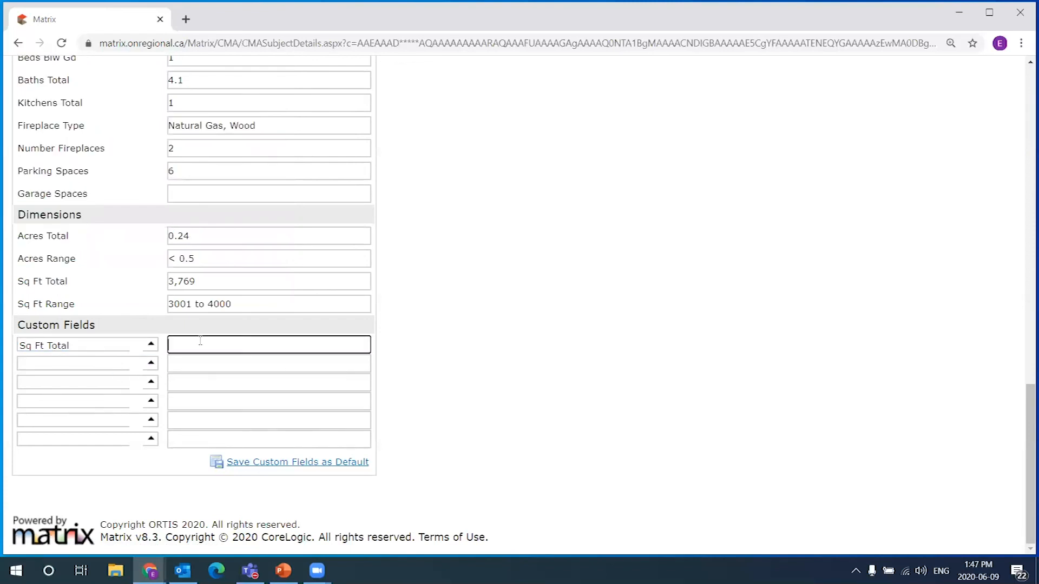
text(37)
drag(205, 286, 99, 277)
drag(208, 343, 128, 346)
click(228, 340)
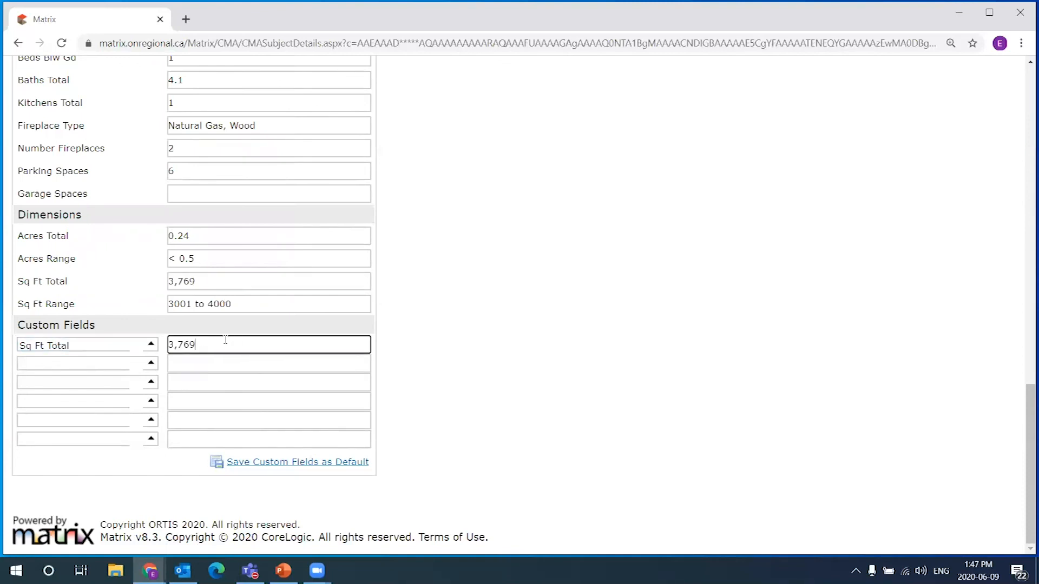
click(80, 349)
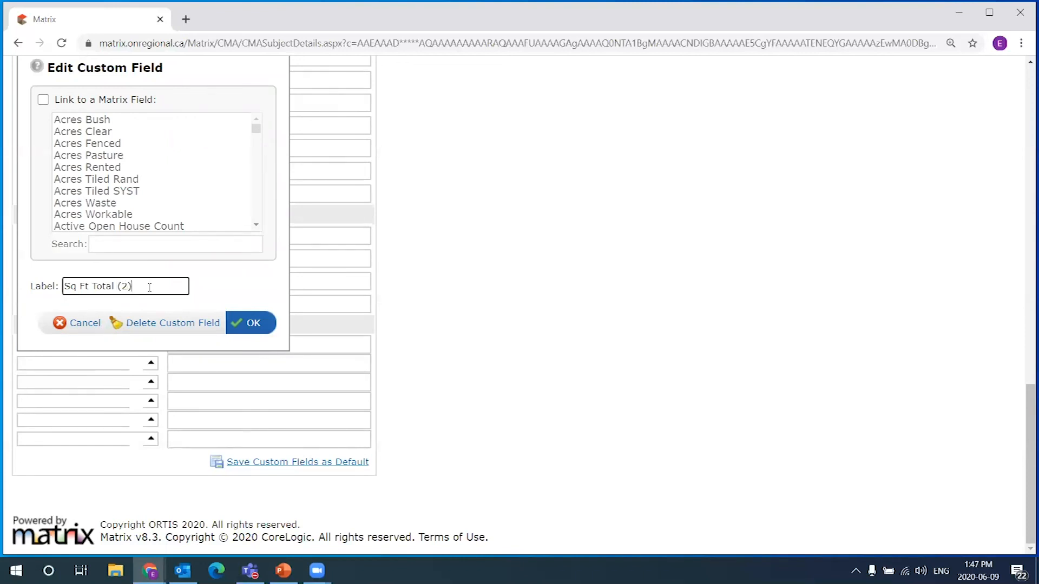
click(265, 325)
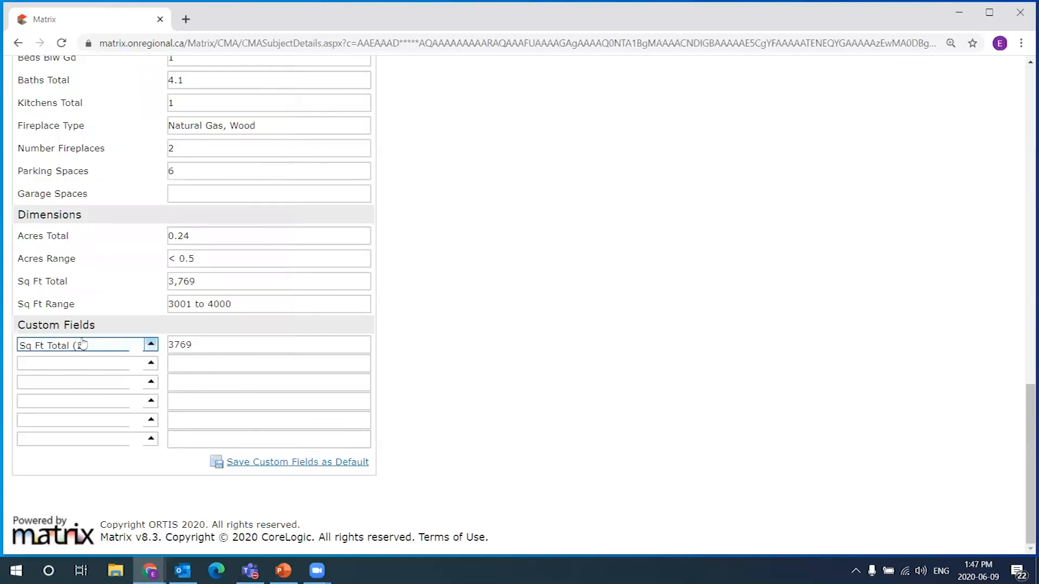
drag(15, 282, 78, 284)
click(32, 345)
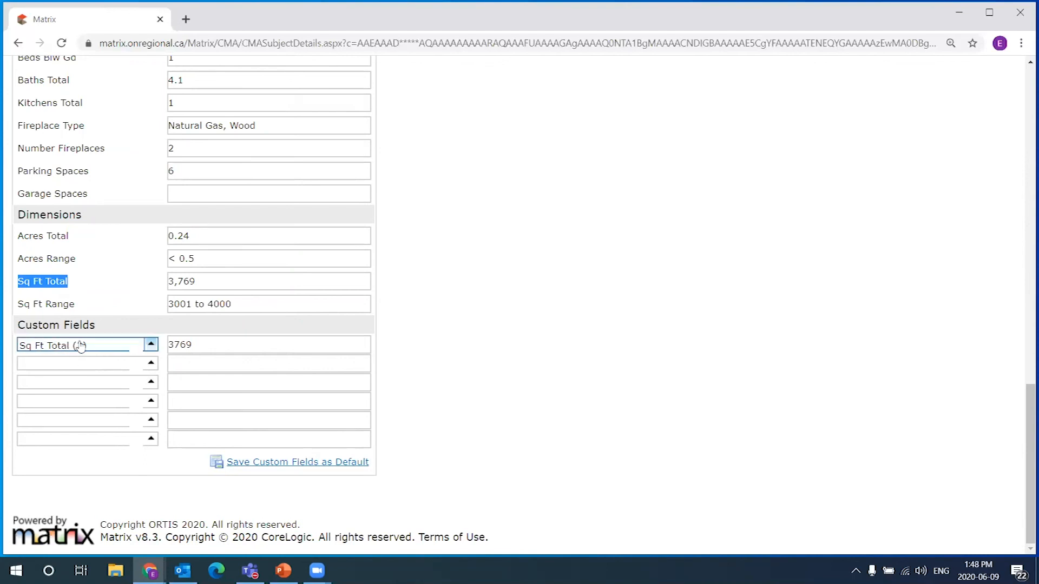
click(678, 408)
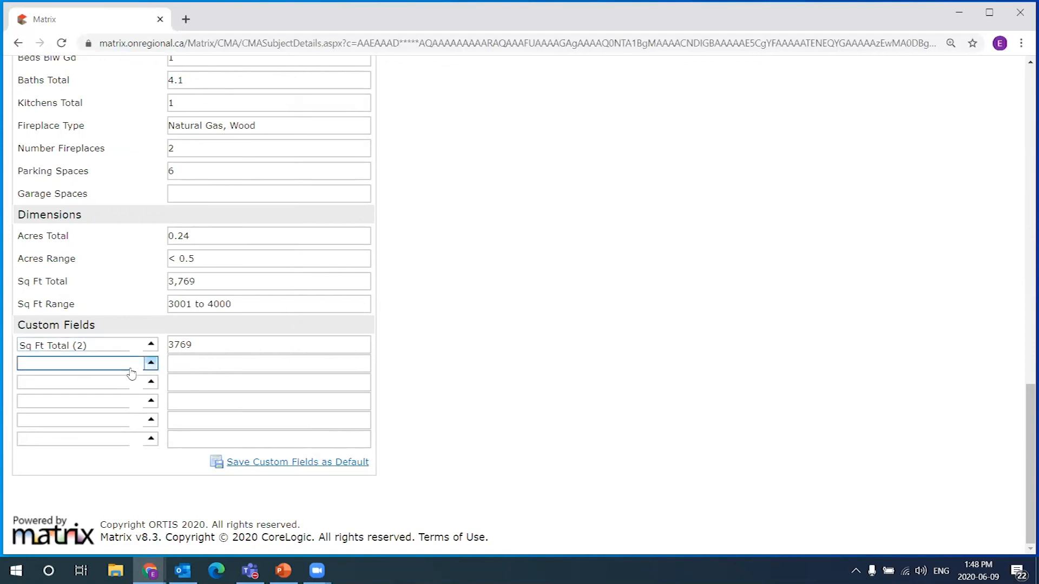
Add a second custom field labelled 'Pool'
click(150, 363)
text(pool)
drag(113, 307, 46, 295)
key(BackSpace)
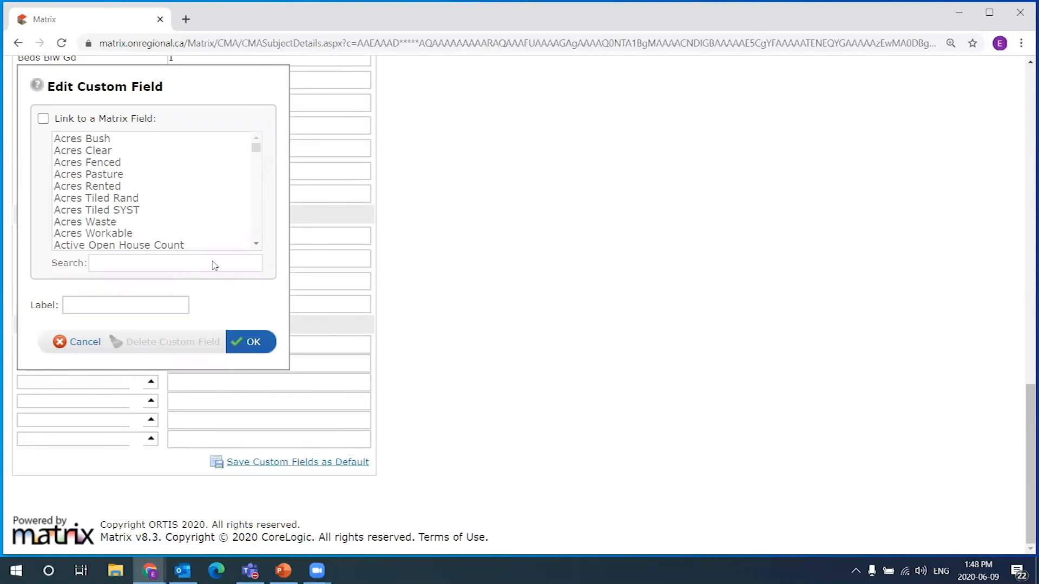
click(112, 302)
text(Pool)
click(251, 342)
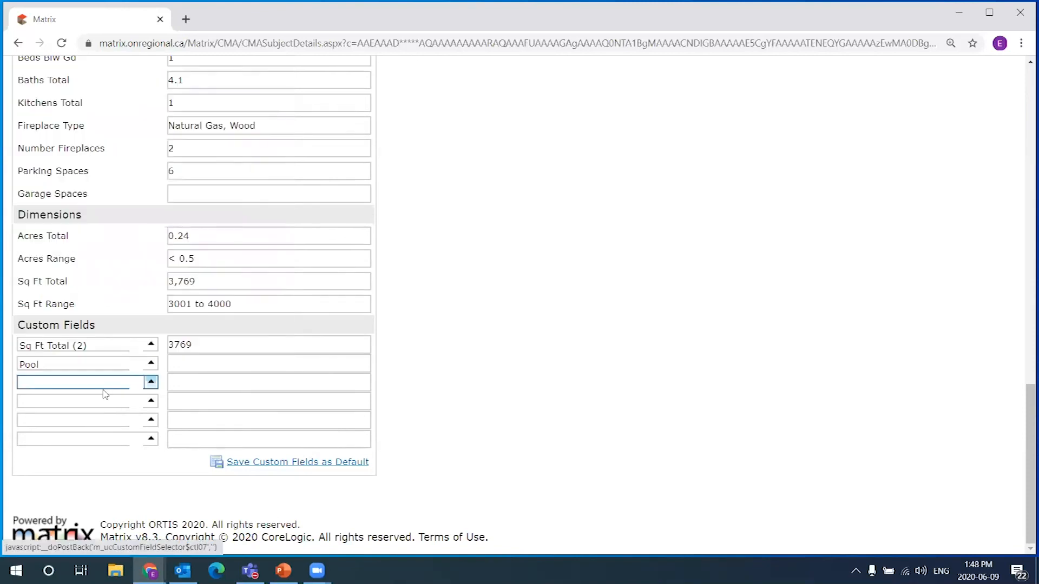
Change the Pool value from No to Yes
click(344, 364)
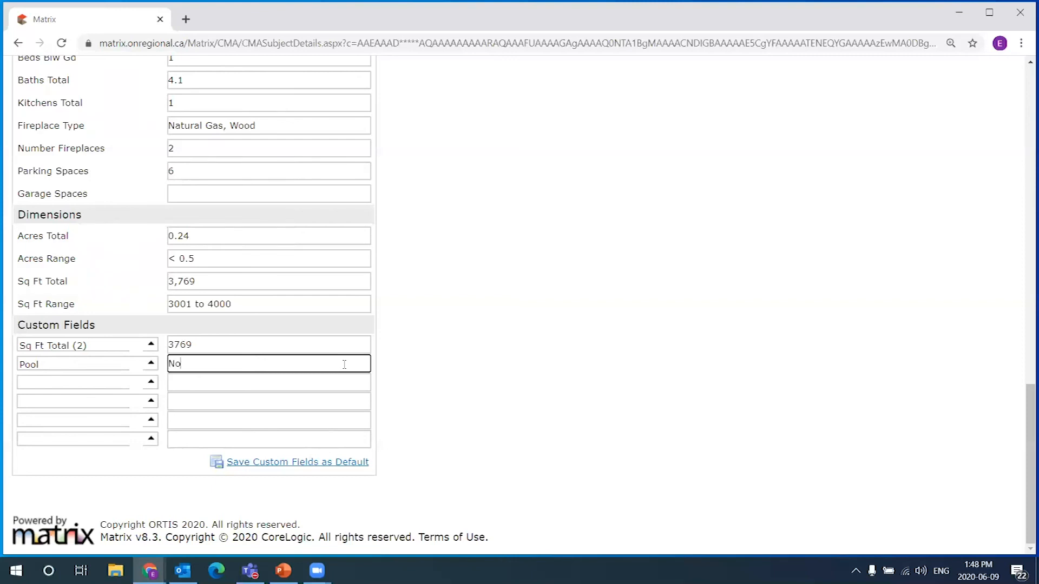
drag(396, 357, 90, 359)
click(465, 372)
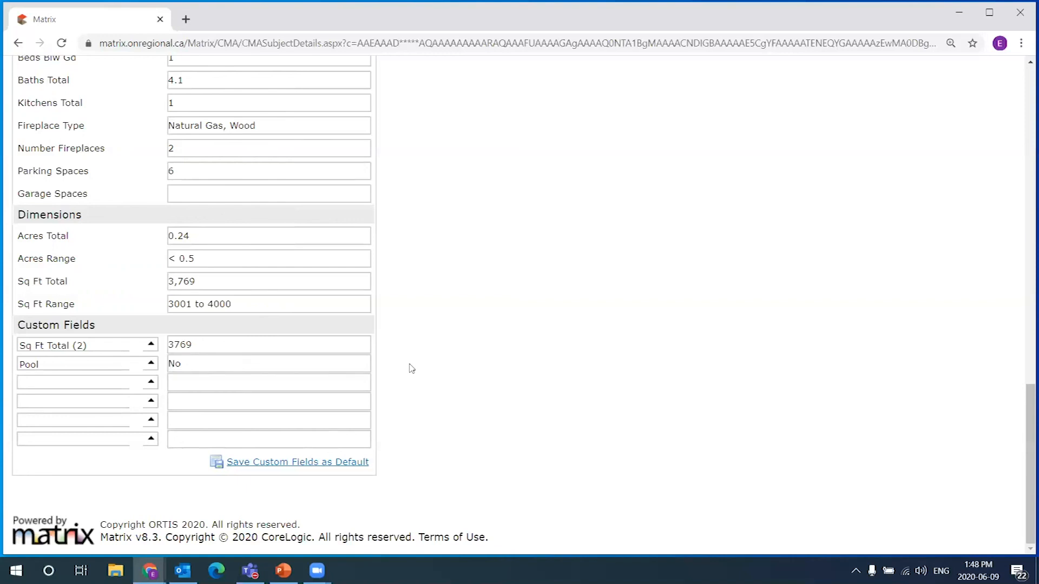
double_click(189, 364)
text(Yes)
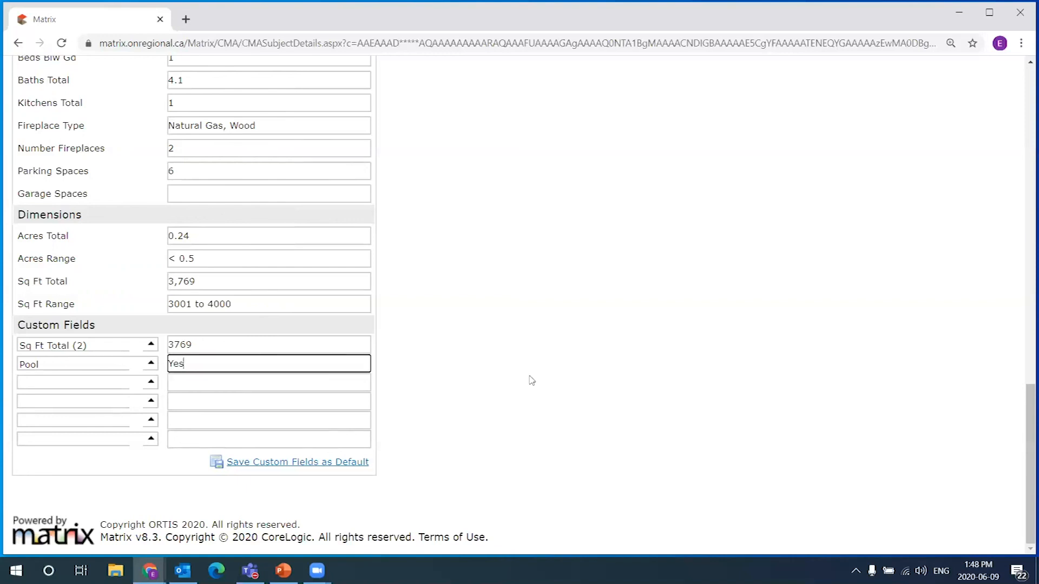
click(429, 367)
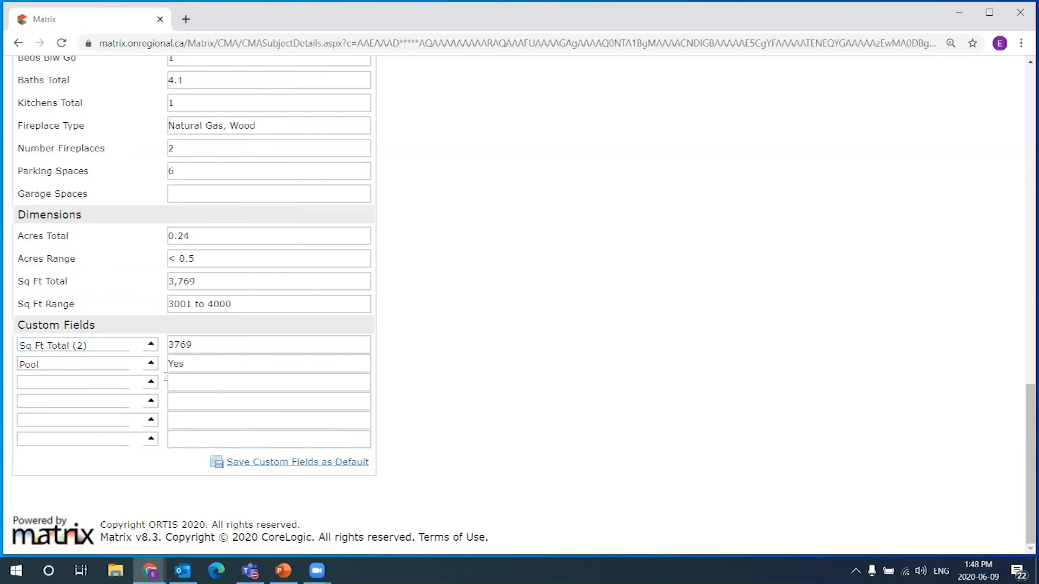
drag(187, 362, 55, 365)
click(445, 374)
drag(188, 364, 152, 363)
click(162, 342)
Start a third custom field, then cancel it, leaving that row empty
click(123, 385)
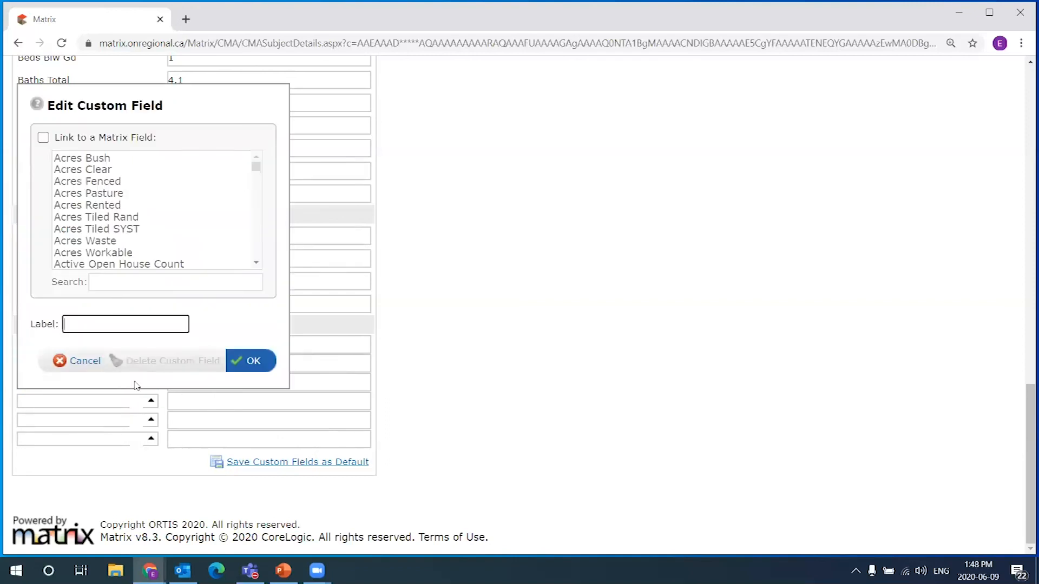
click(81, 361)
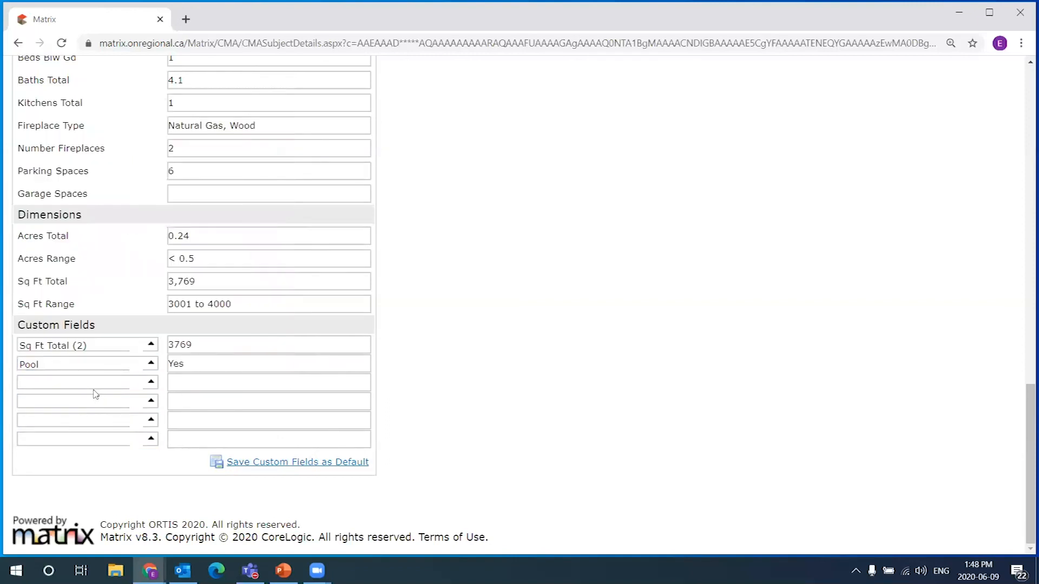
click(187, 382)
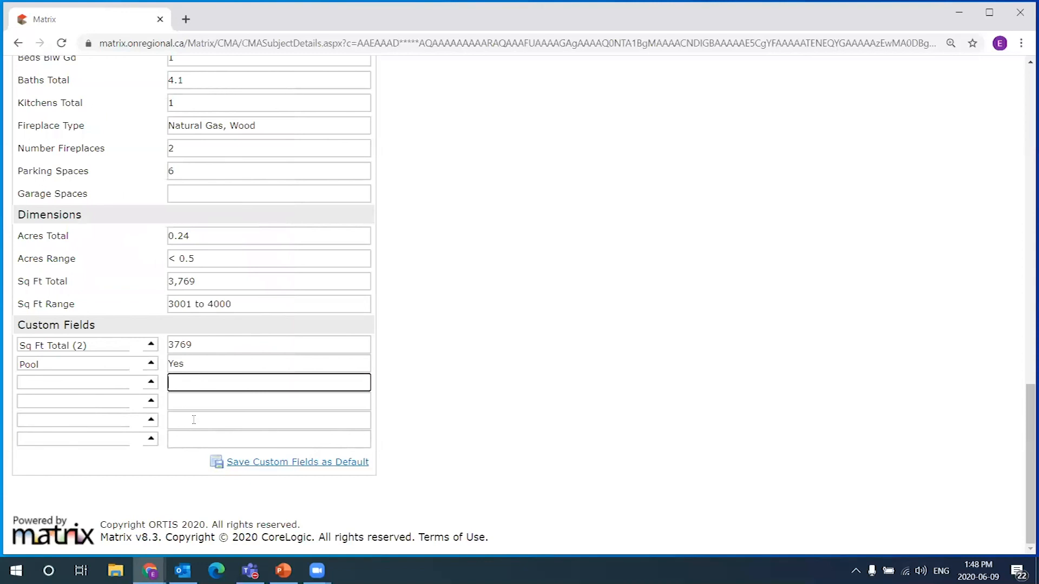
click(436, 337)
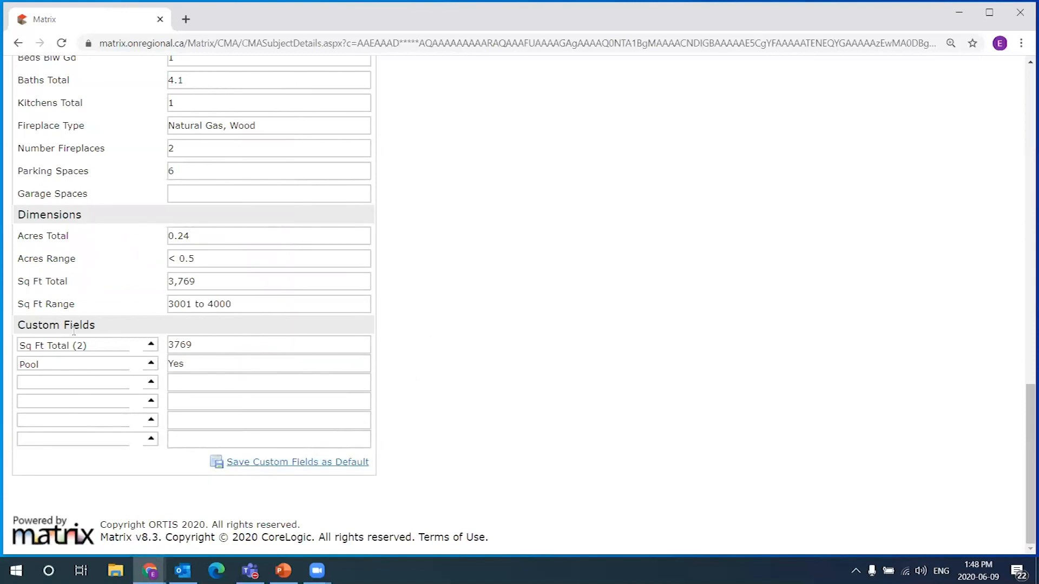
scroll(352, 423, up, 3)
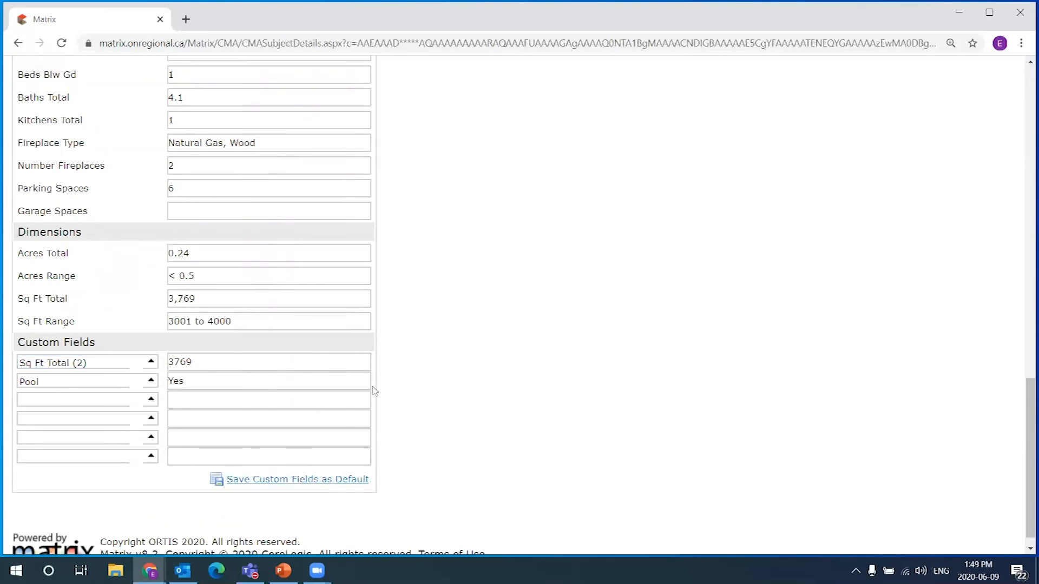
scroll(139, 356, up, 5)
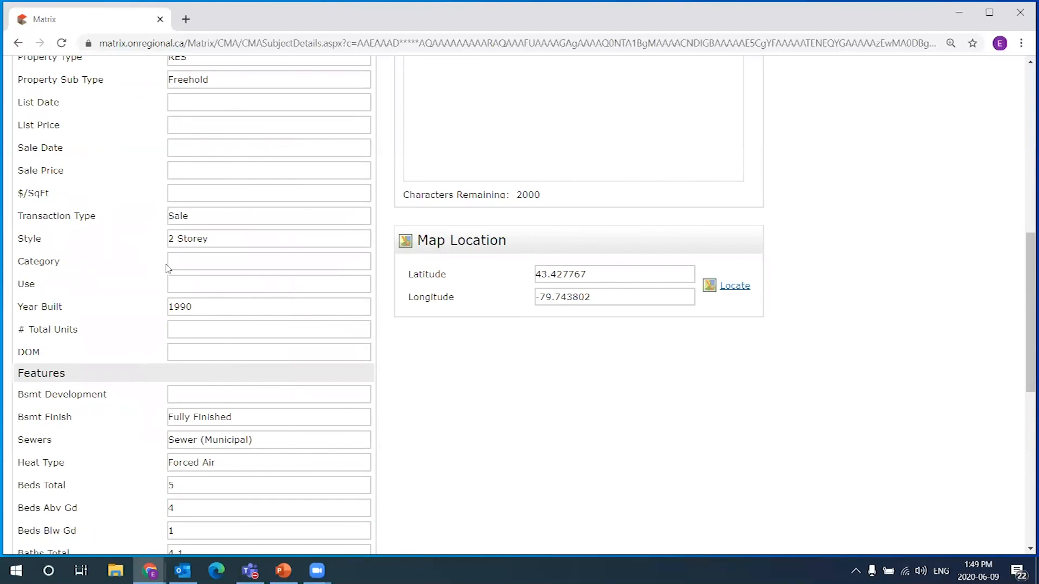
scroll(162, 265, down, 3)
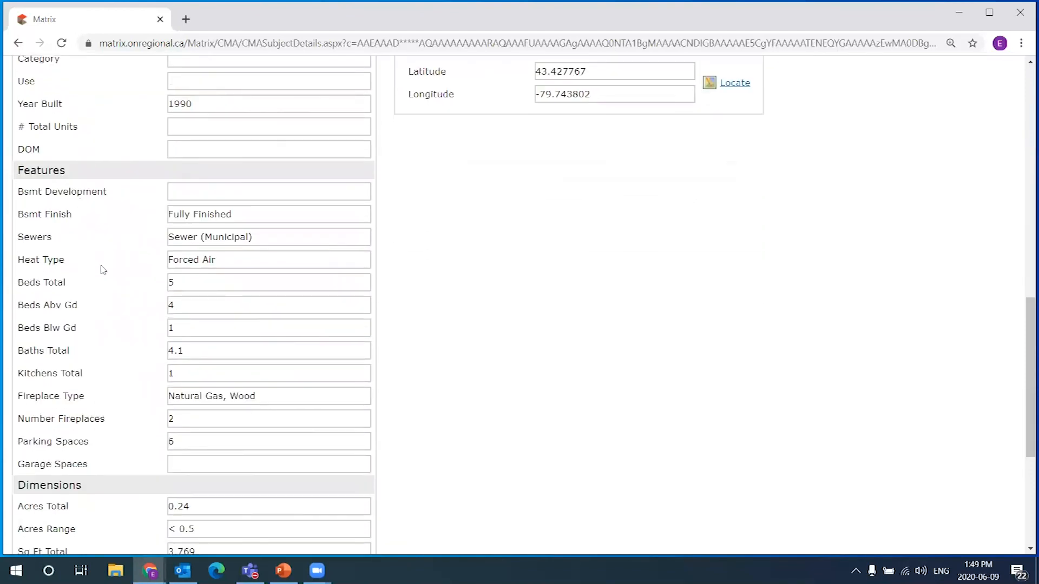
scroll(108, 287, down, 2)
click(182, 262)
right_click(184, 263)
click(188, 247)
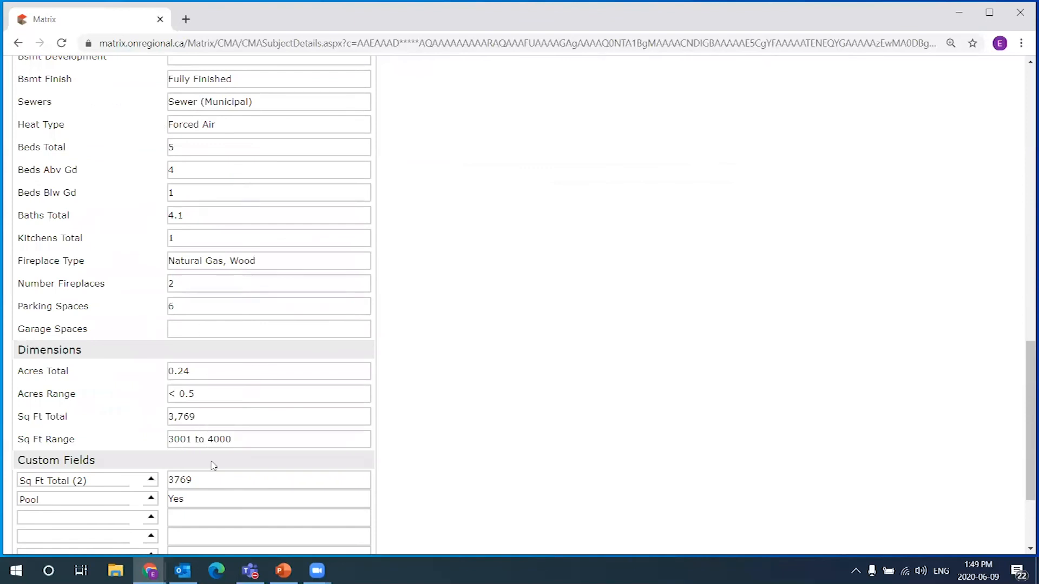
scroll(227, 433, down, 1)
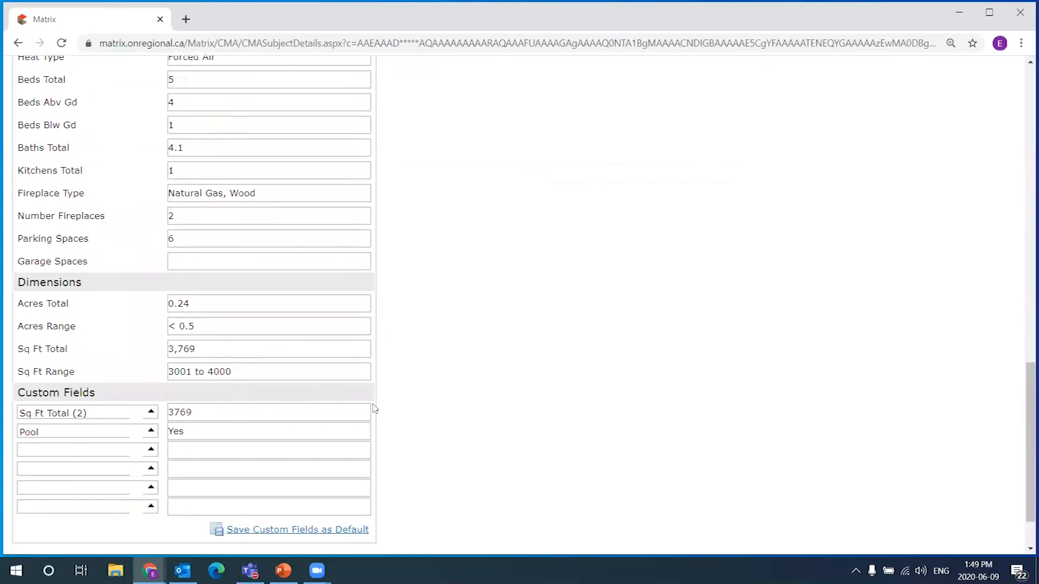
scroll(425, 413, down, 1)
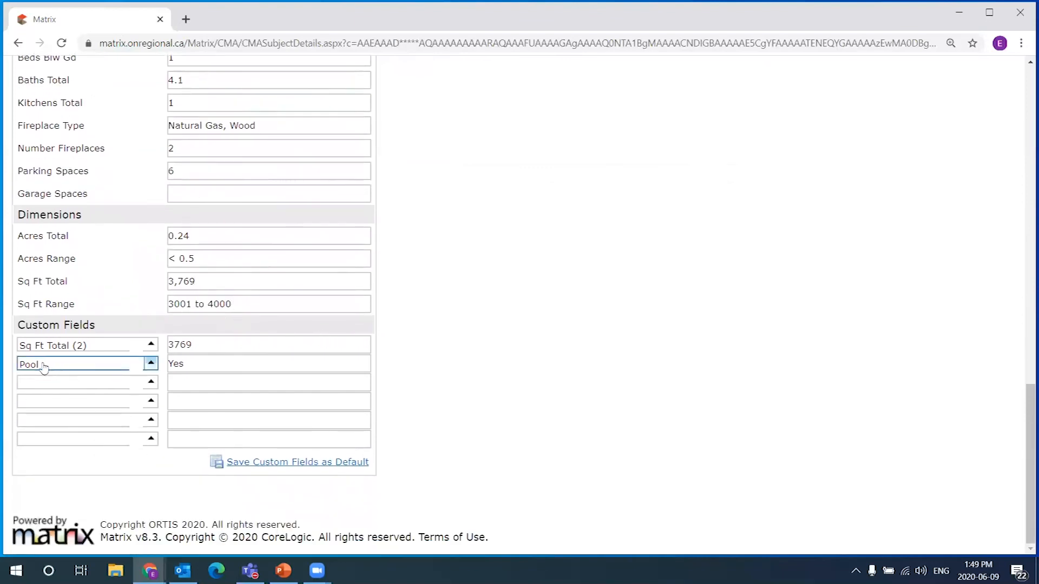
click(181, 365)
double_click(180, 366)
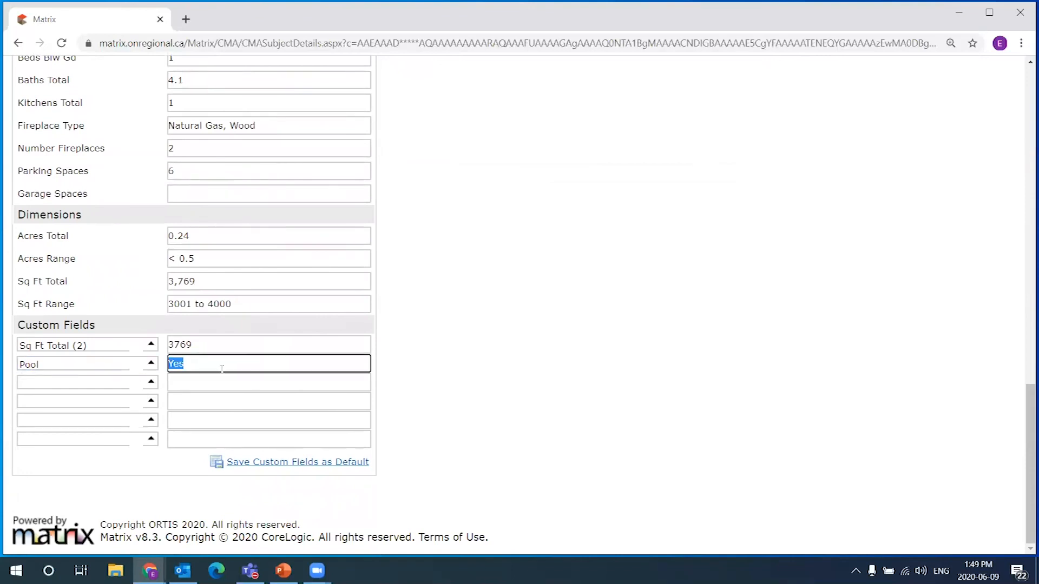
click(451, 374)
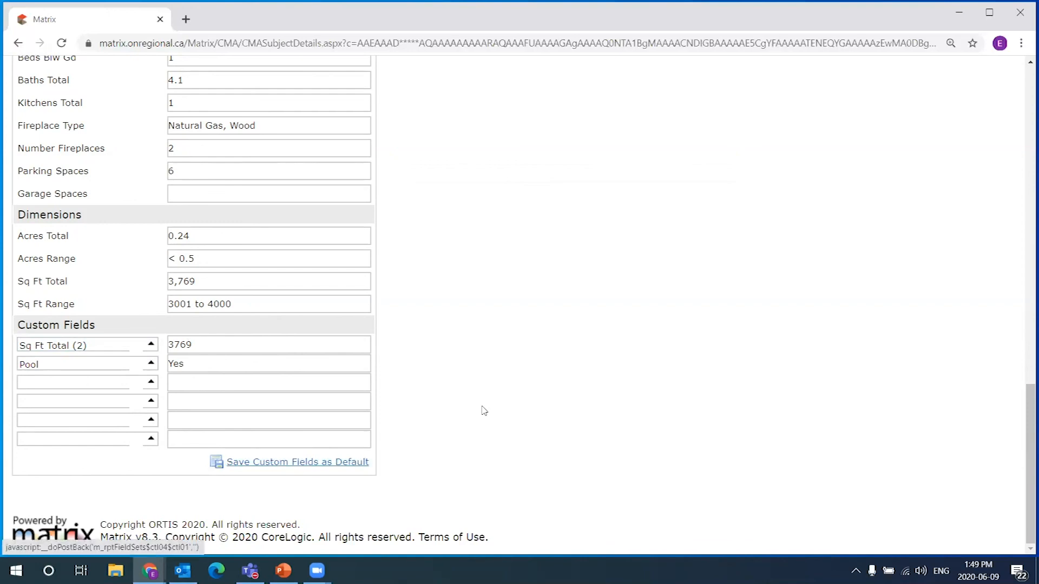
scroll(484, 410, up, 10)
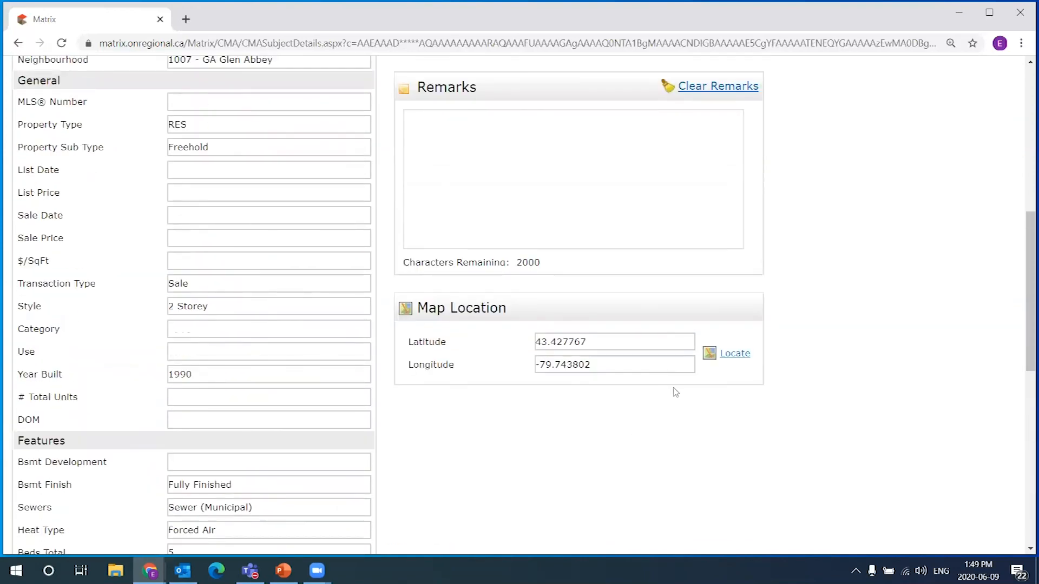
scroll(676, 392, up, 8)
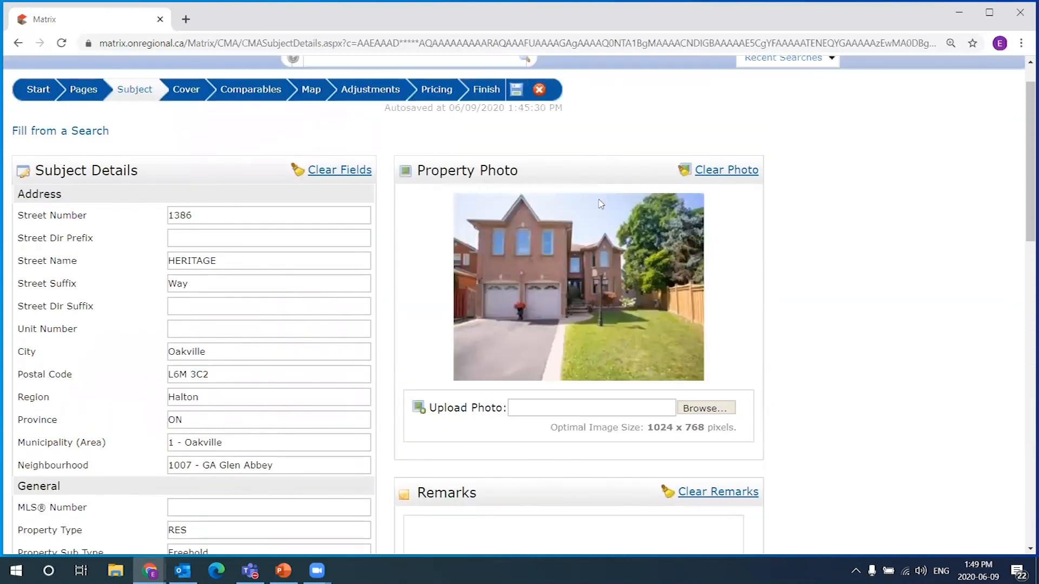
scroll(151, 225, up, 1)
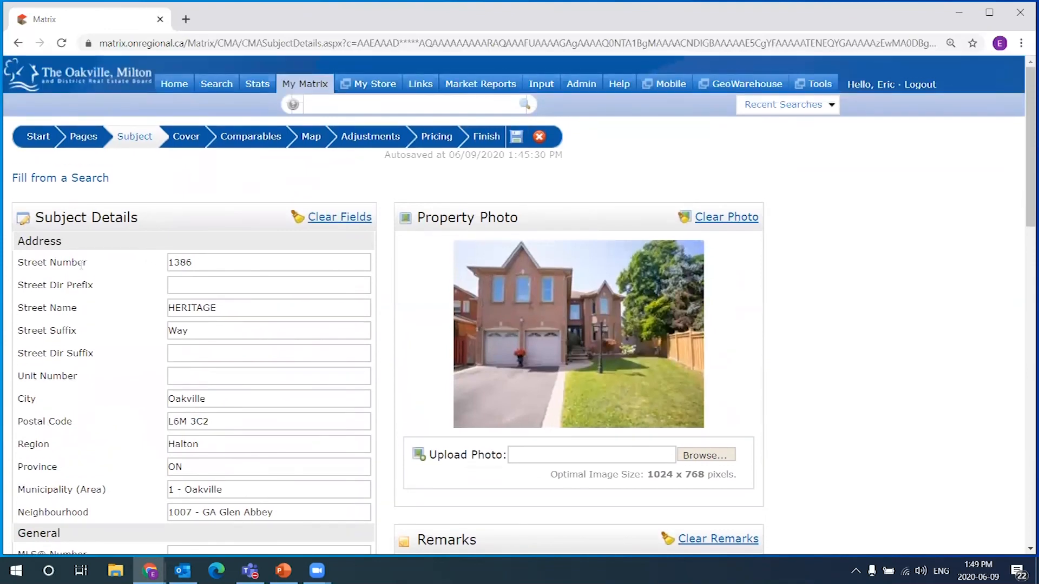
Go to the CMA's Cover step and review the Contact Information section
click(186, 139)
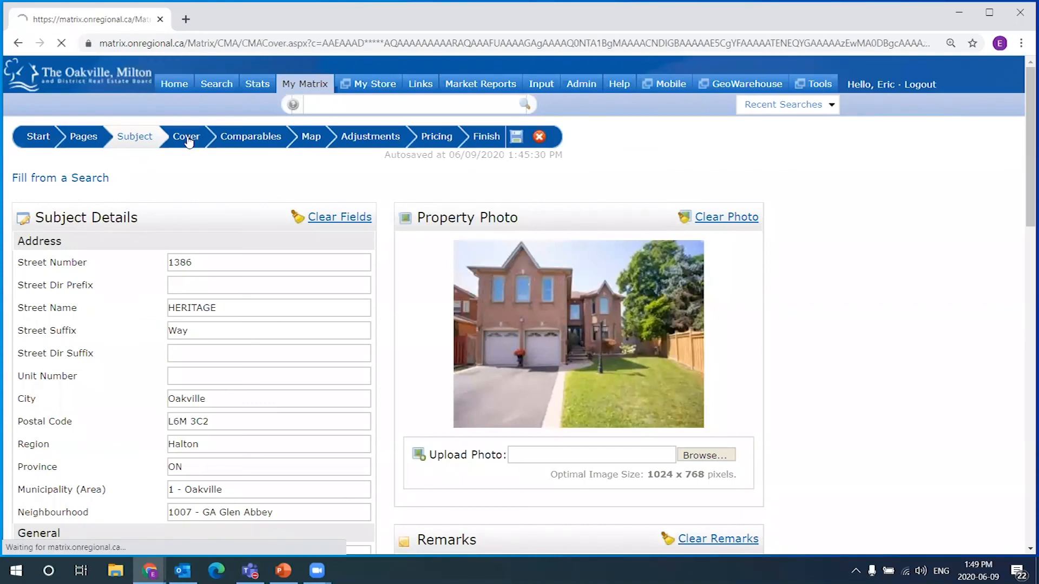
scroll(359, 312, down, 1)
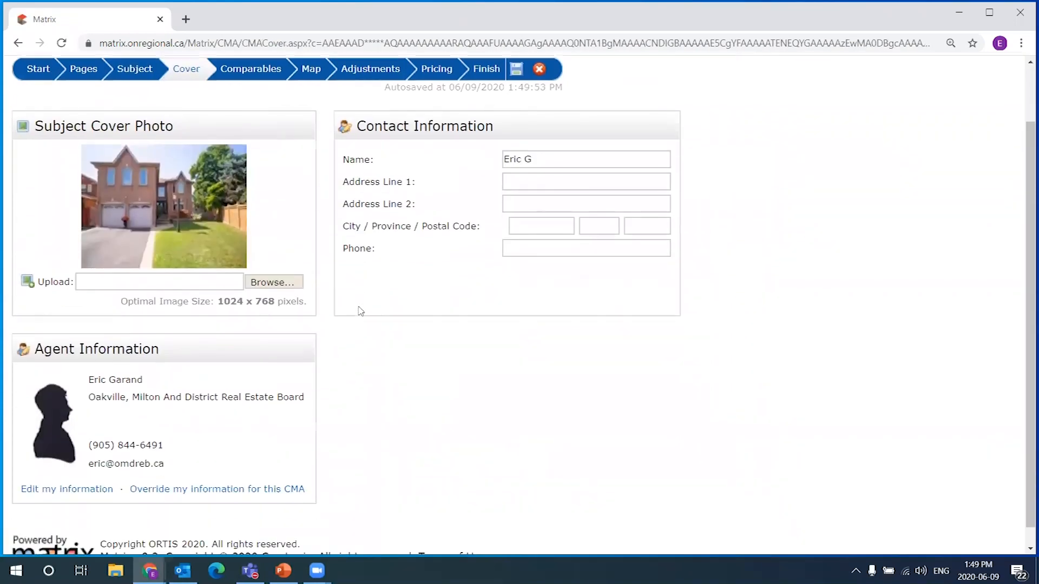
scroll(455, 359, down, 1)
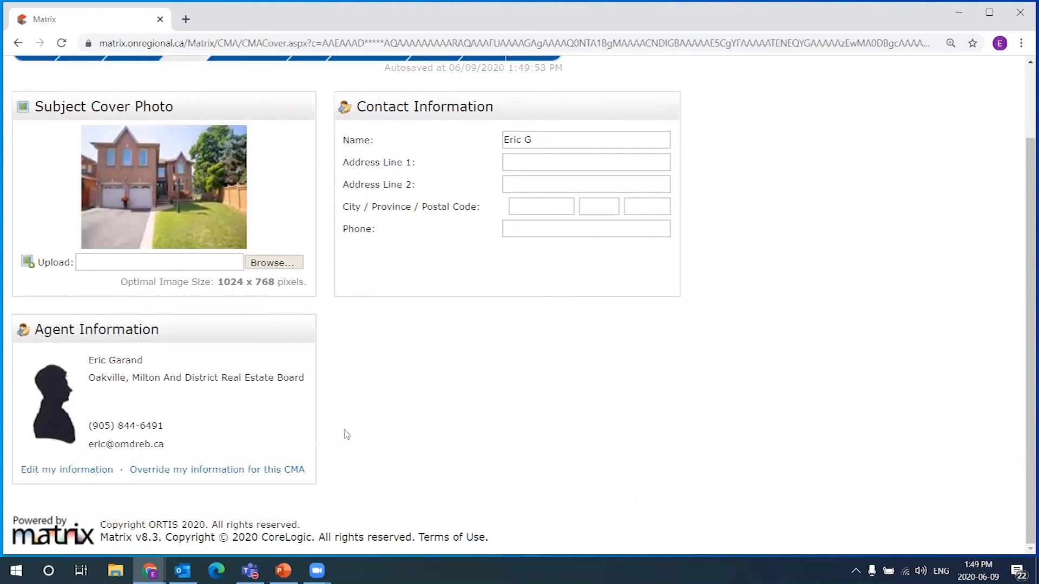
scroll(405, 436, up, 2)
drag(355, 173, 530, 177)
click(531, 178)
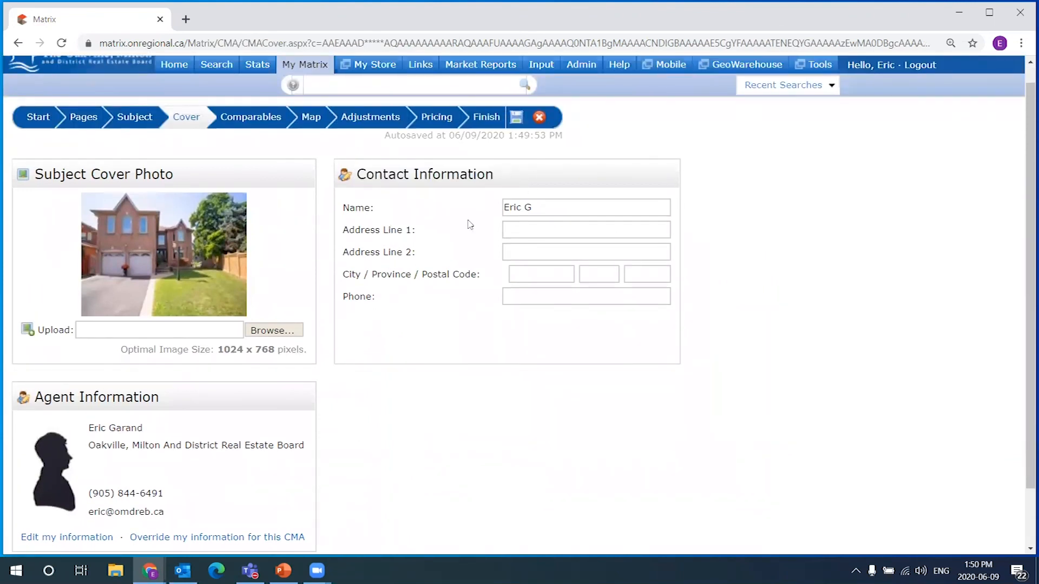
Enter the contact's street address in Address Line 1 and the city in City
click(536, 233)
click(543, 298)
click(542, 236)
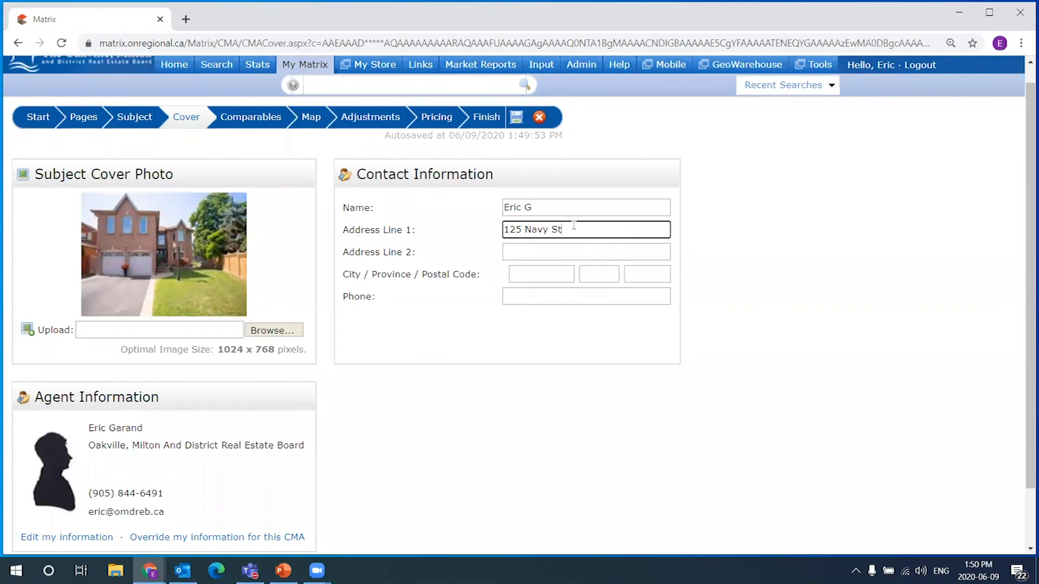
click(539, 272)
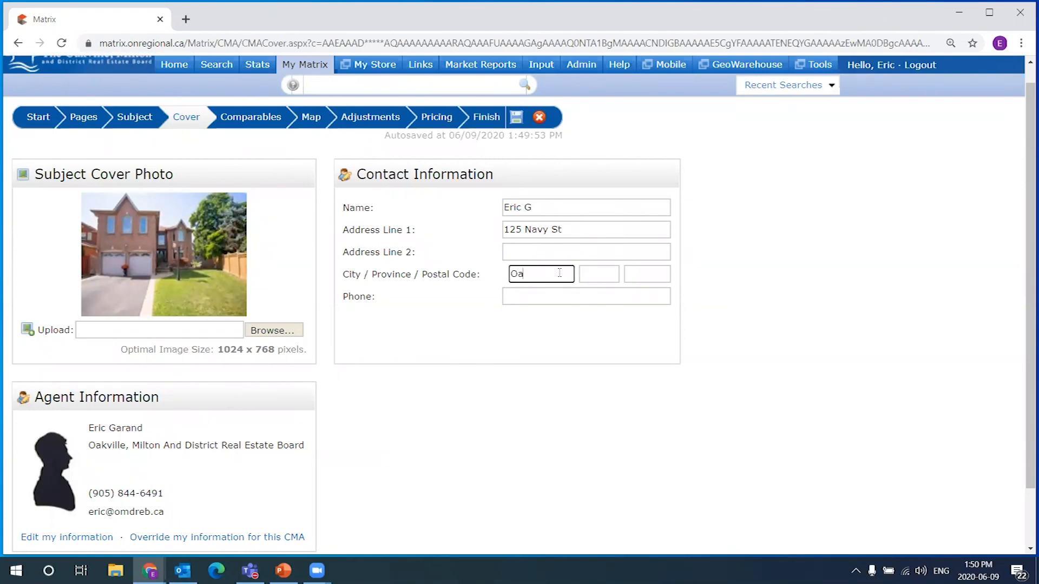
text(le)
click(768, 278)
scroll(303, 325, down, 3)
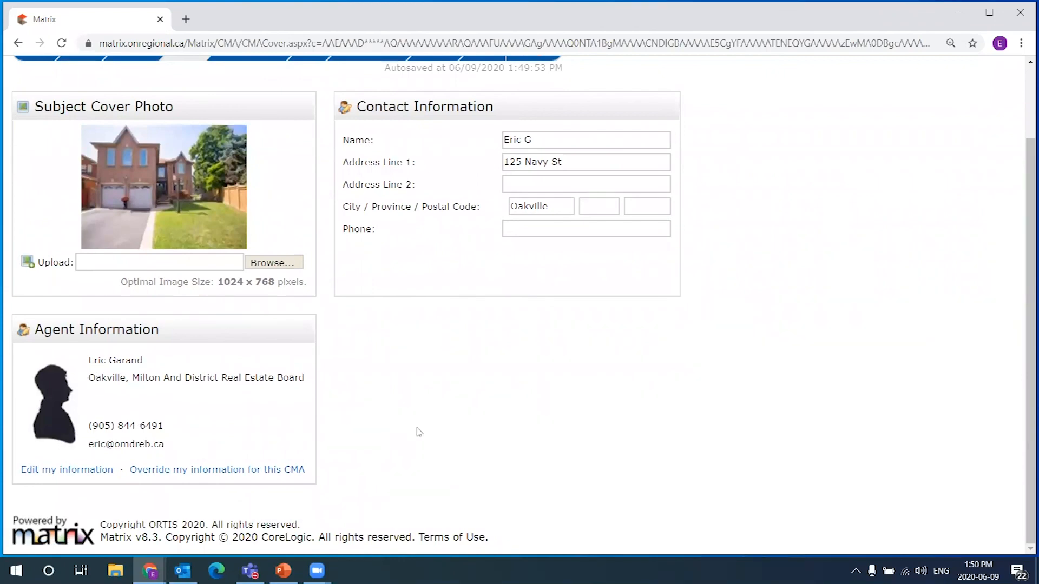
scroll(333, 132, up, 3)
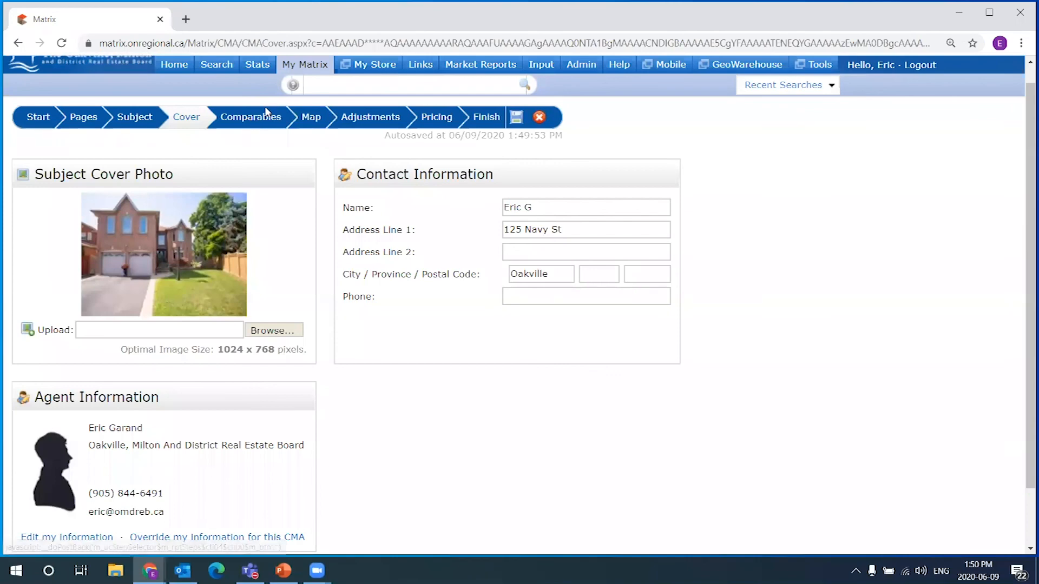
Move the CMA to the Comparables step, where no comparables are selected yet
click(243, 120)
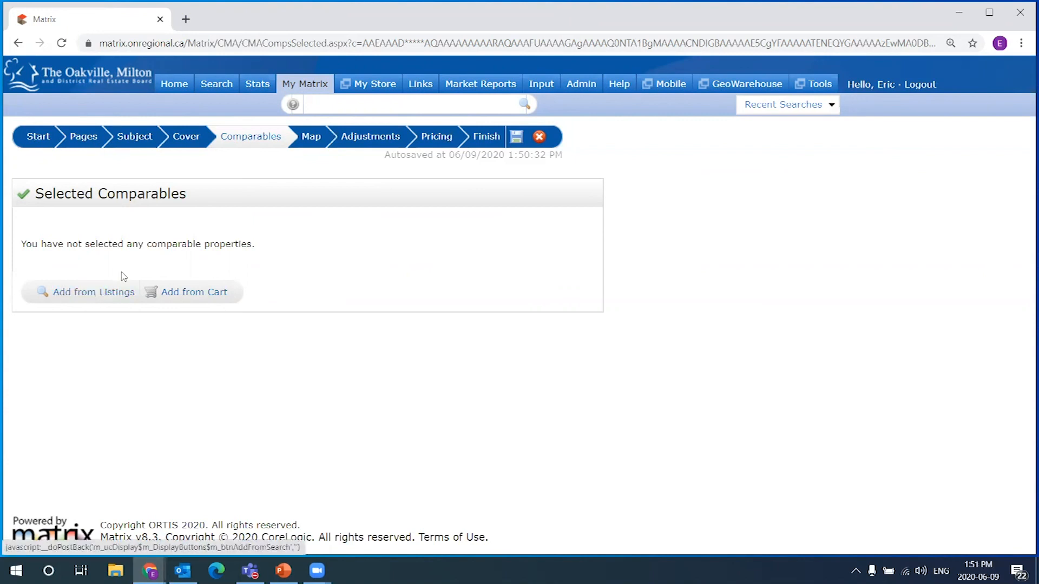
mouse_move(307, 81)
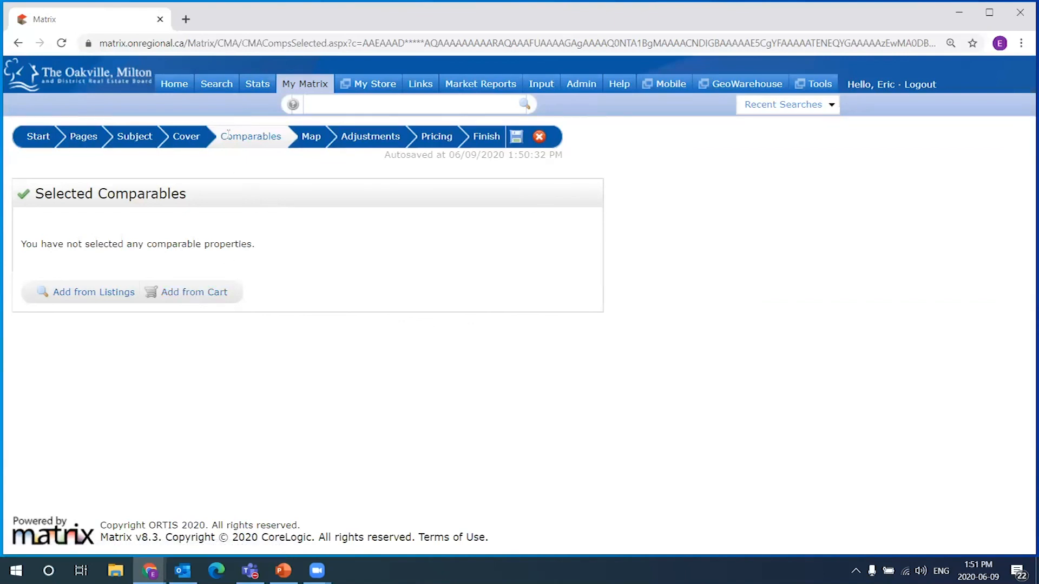
Choose the saved Heritage Way CMA cart as the source for comparables
click(207, 299)
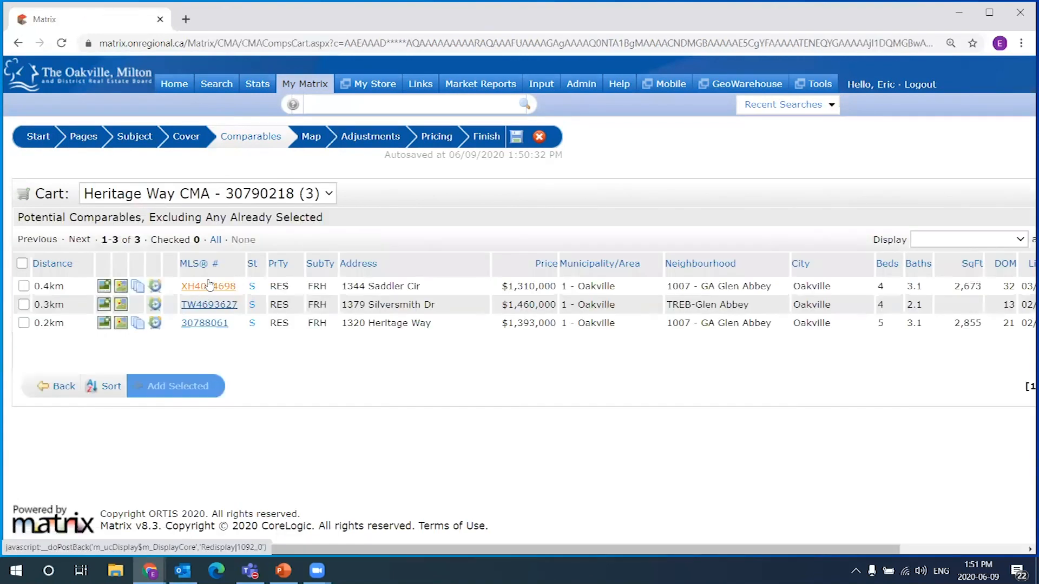
click(328, 195)
click(320, 208)
click(331, 199)
click(384, 190)
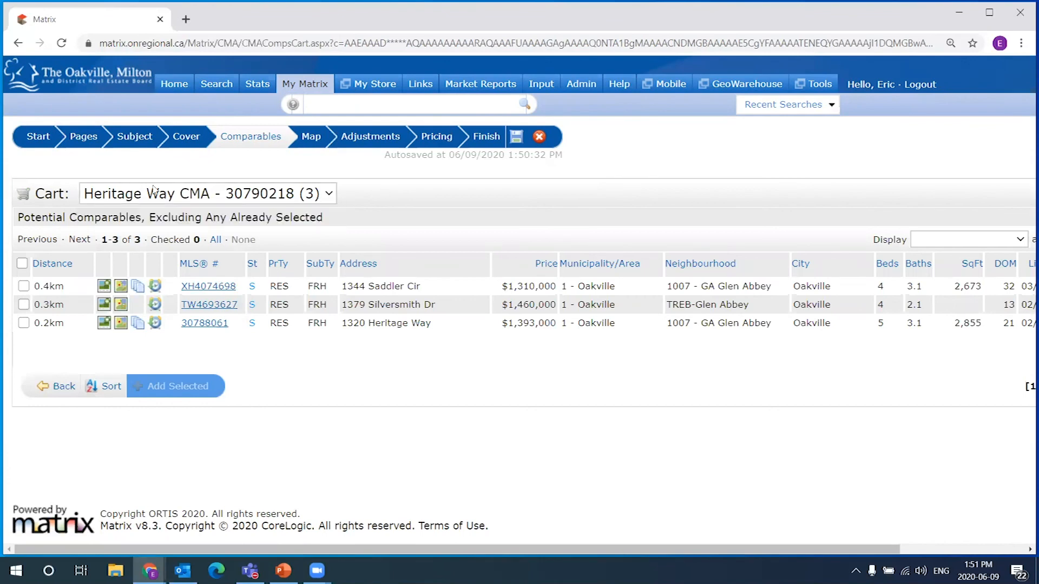
click(330, 196)
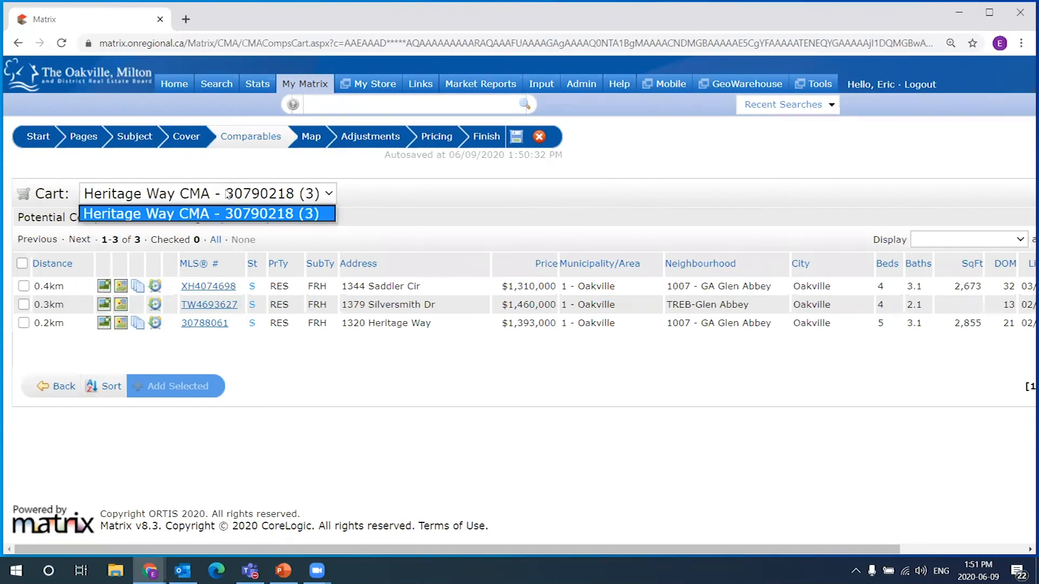
click(244, 218)
click(173, 200)
click(260, 216)
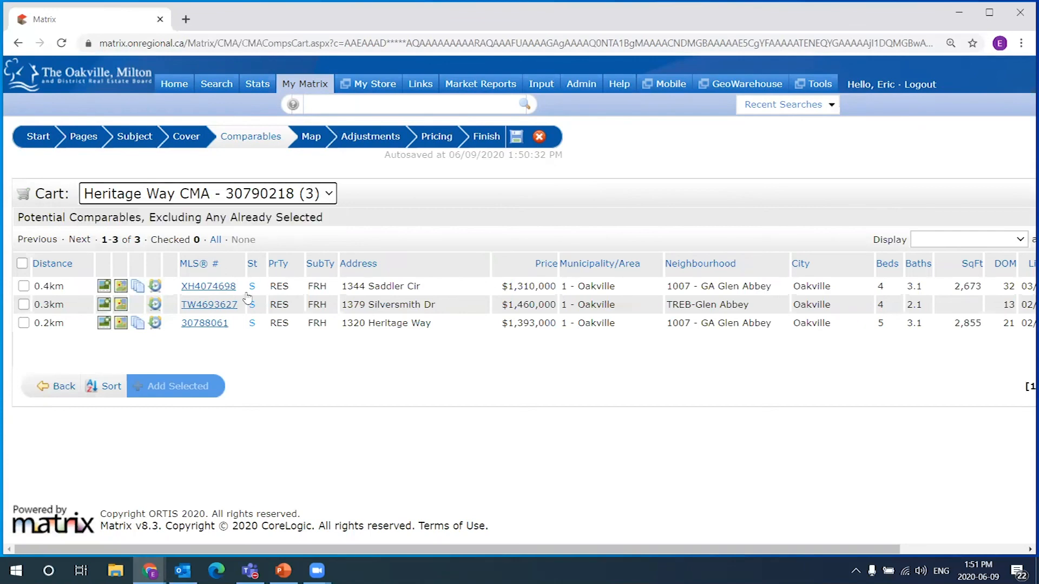
Check all three listings in the cart and add them as comparables
click(22, 264)
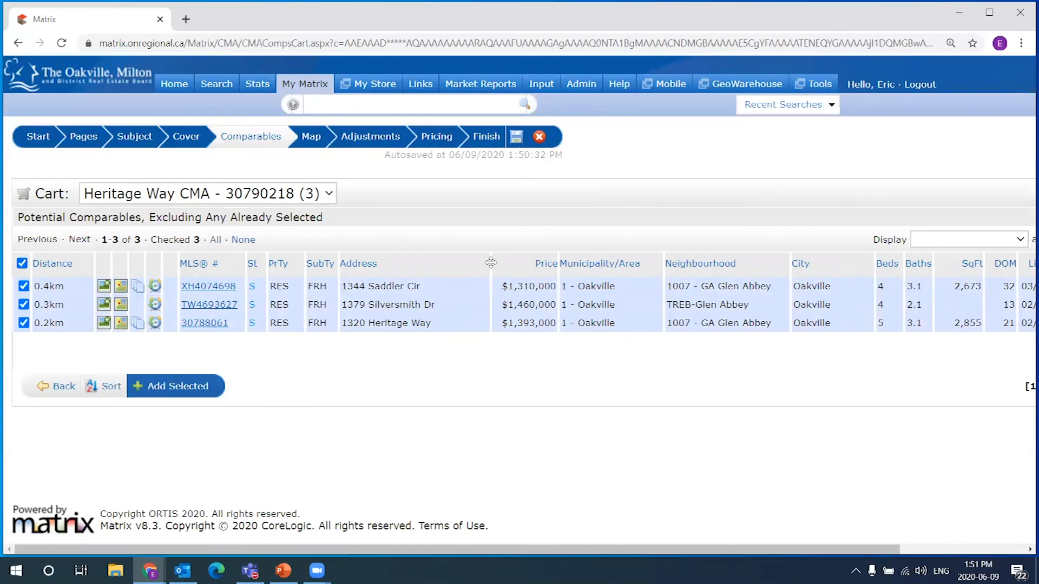
click(173, 388)
drag(43, 114, 162, 124)
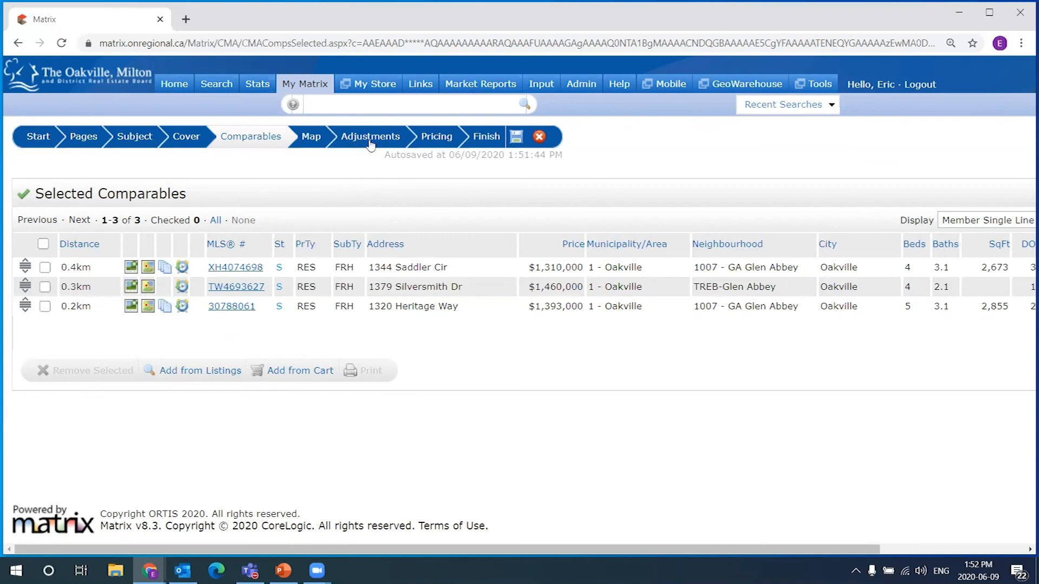
Preview the comparables map and look over the subject property's address
click(311, 139)
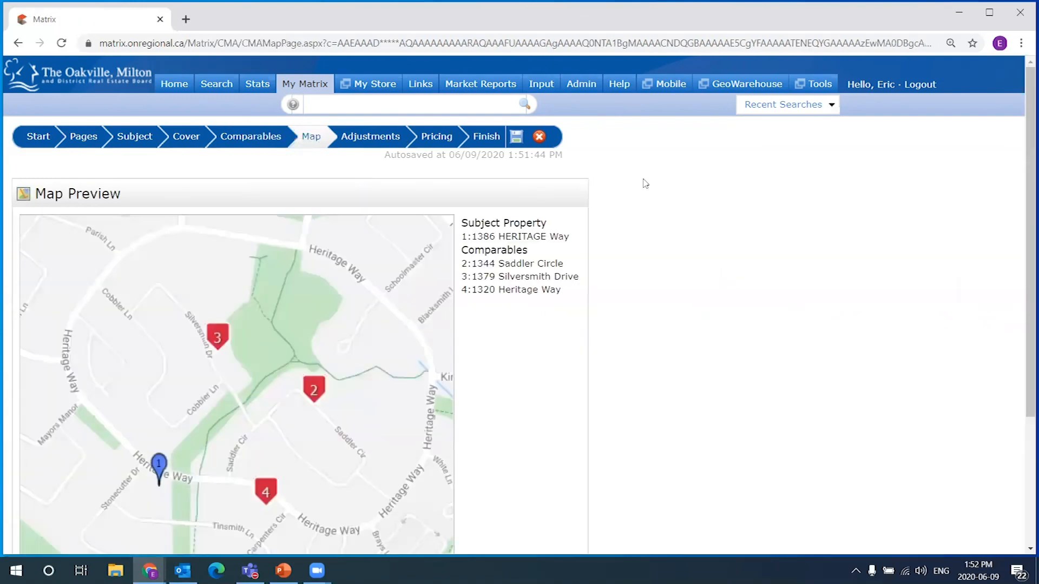
scroll(610, 245, down, 1)
drag(473, 169, 569, 169)
click(588, 174)
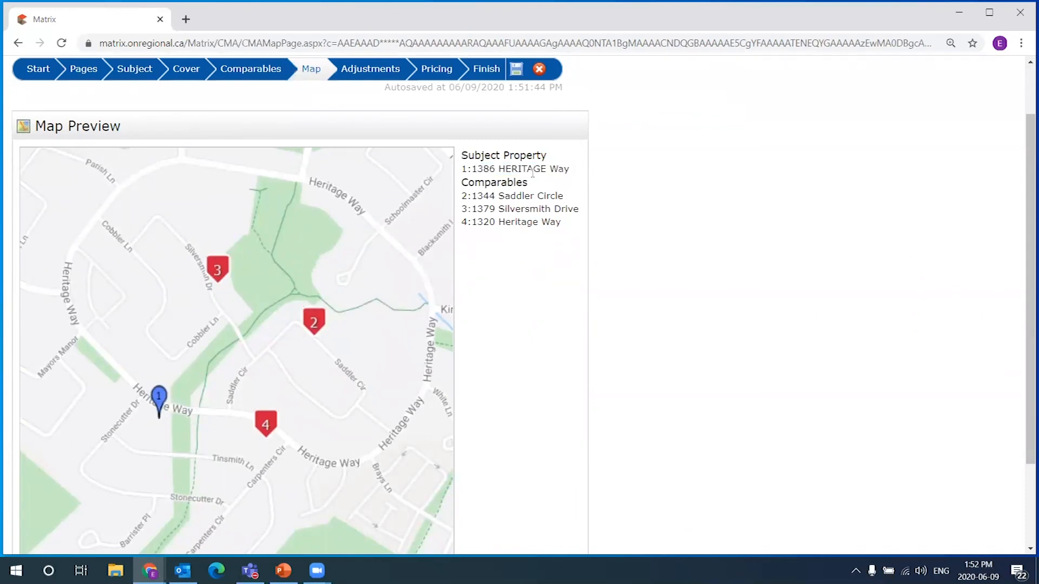
drag(472, 170, 569, 170)
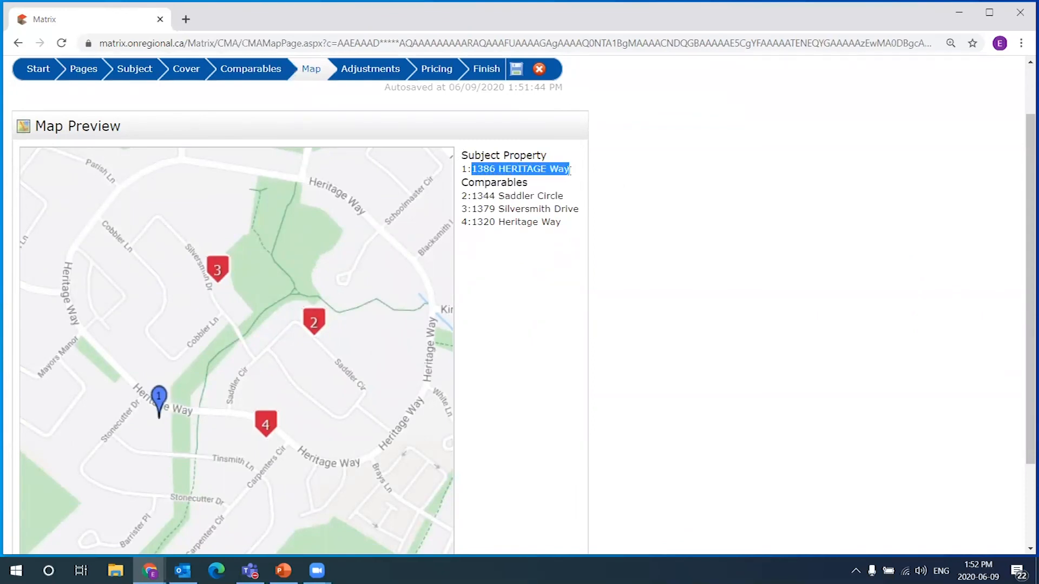
drag(478, 197, 541, 225)
click(600, 253)
Move on to the Adjustments step, showing a 1,393,000 median and 1,387,666.67 average price
scroll(348, 333, down, 1)
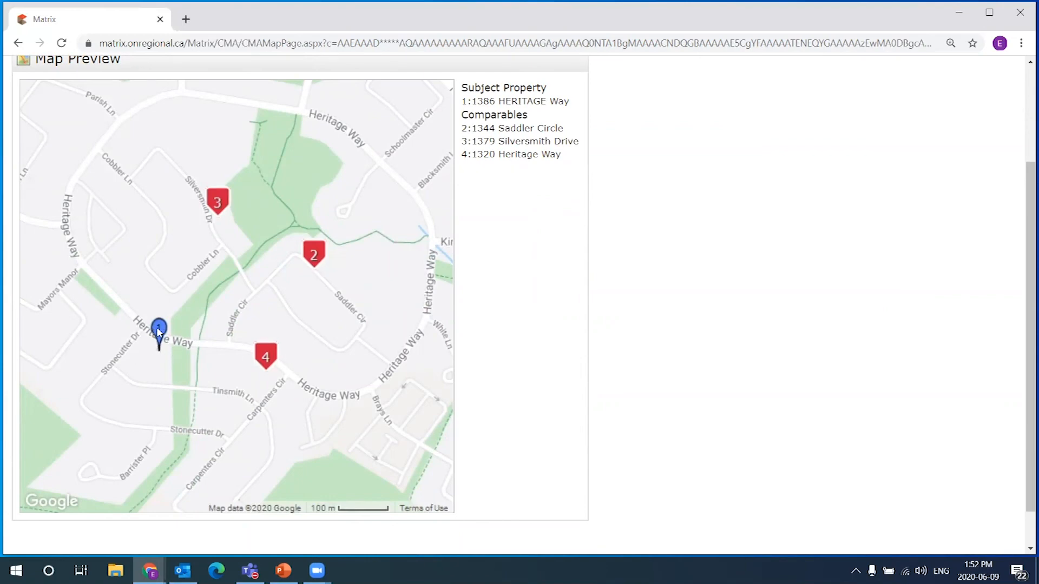
scroll(697, 375, down, 2)
scroll(598, 366, up, 4)
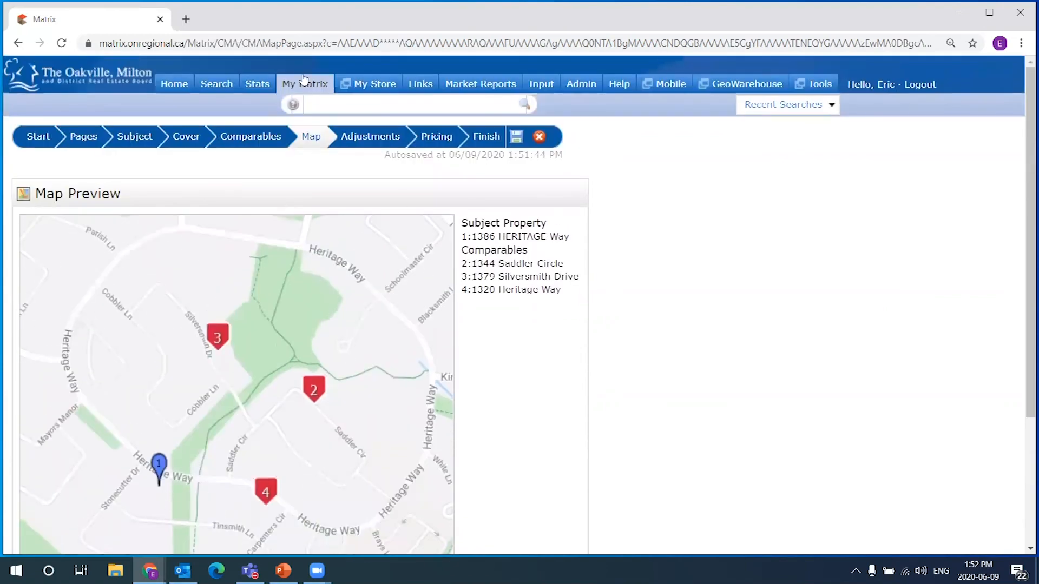
click(368, 137)
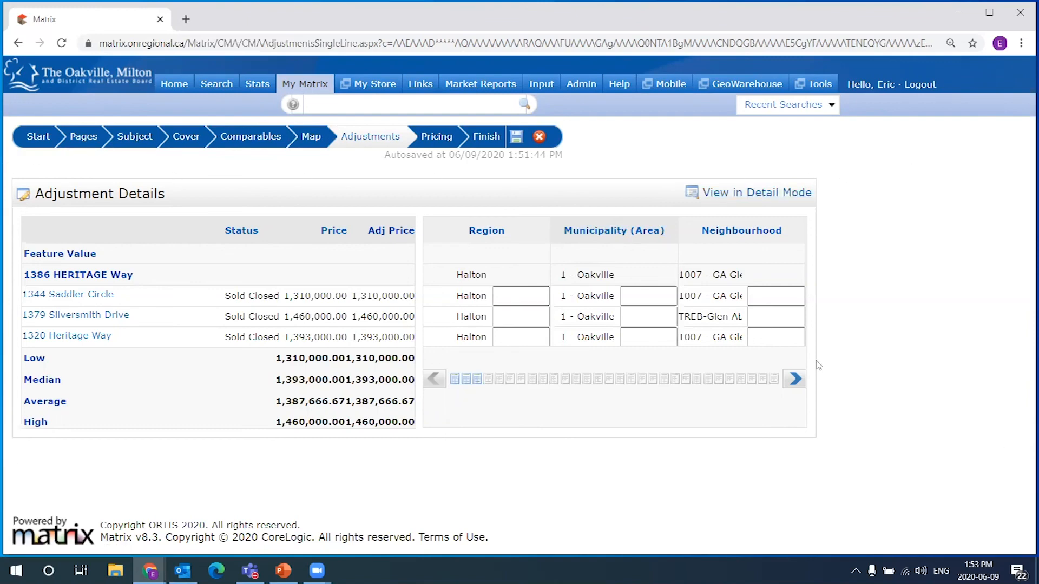
Page the adjustment grid across List Price and Sale Date to Sale Price and Style
click(796, 379)
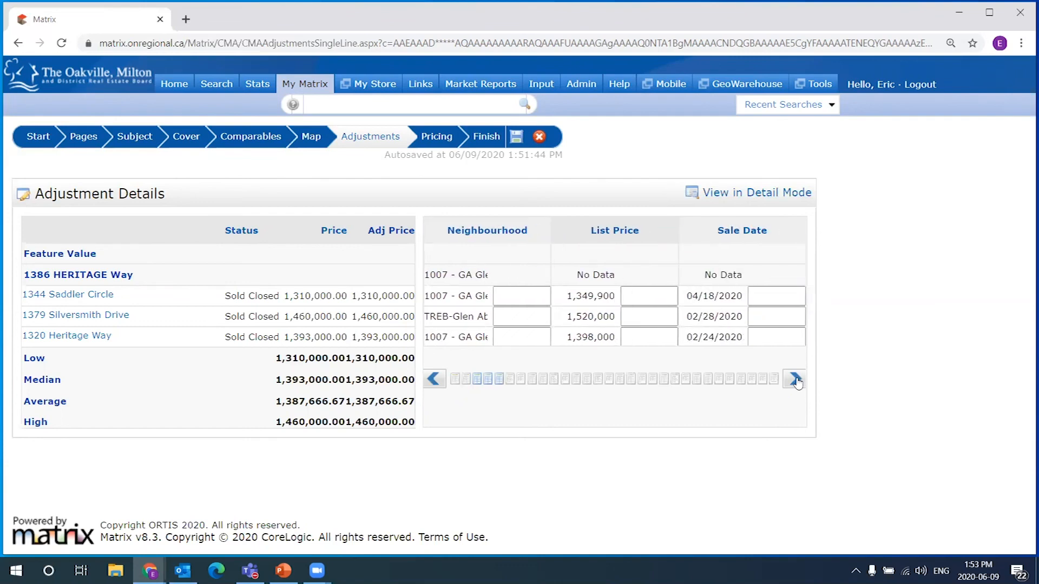
click(797, 382)
click(797, 382)
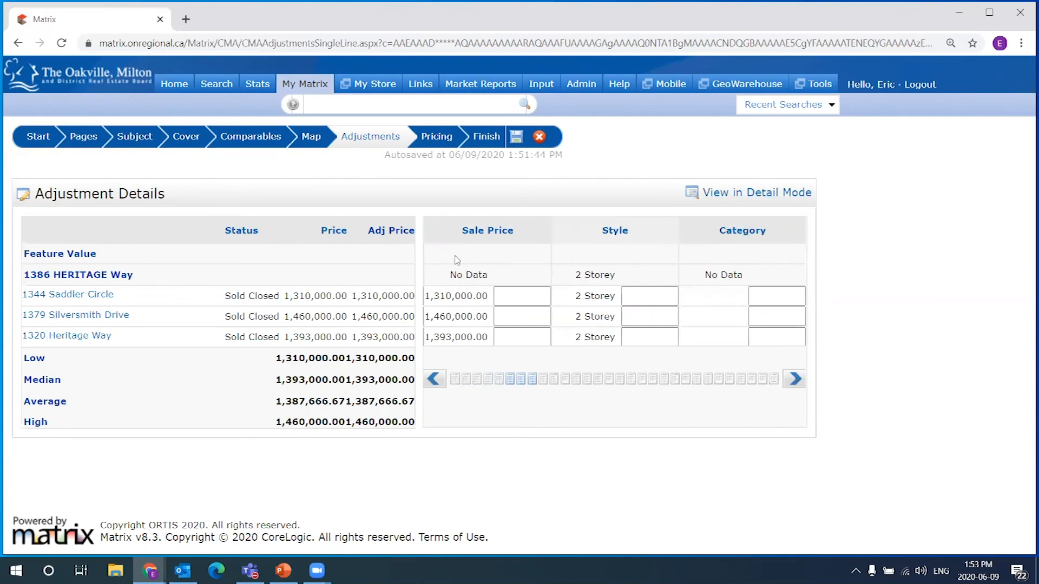
drag(22, 277, 631, 274)
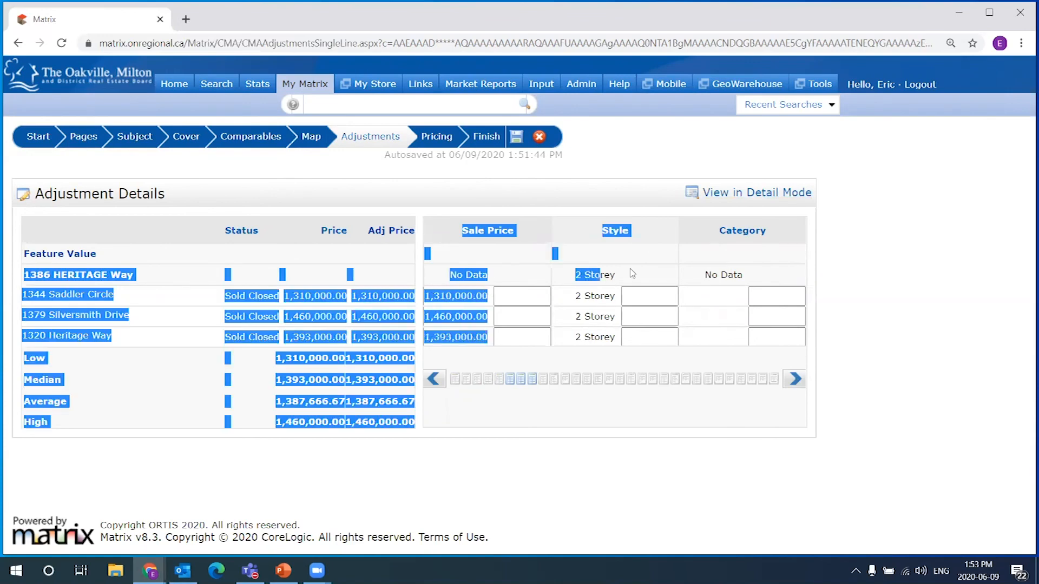
click(735, 269)
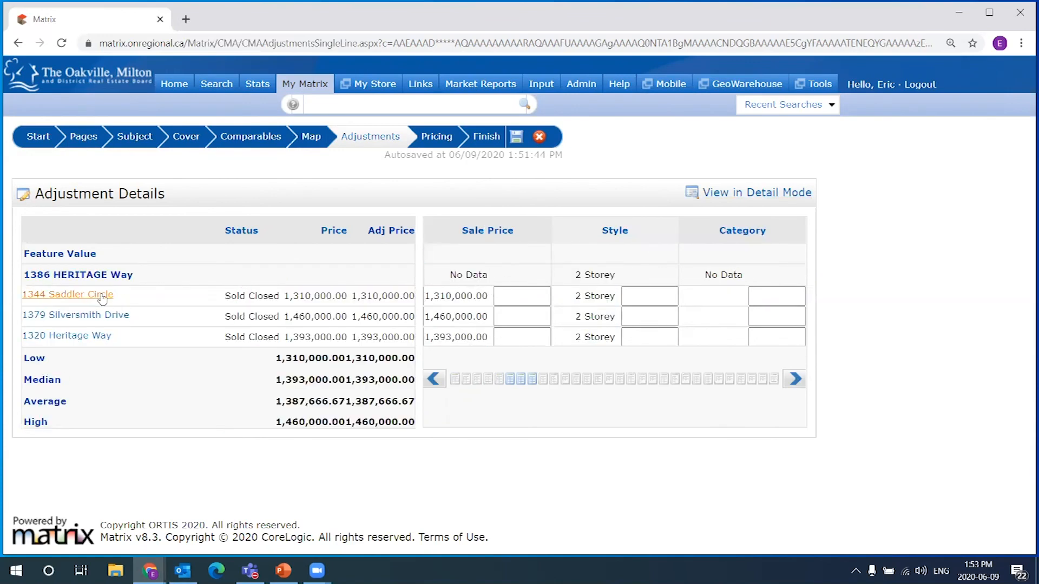
Check the Style adjustment fields, then page on to Year Built (1990 vs 1989) and # Total Units
click(656, 301)
click(668, 334)
click(665, 298)
click(668, 333)
click(670, 298)
click(797, 379)
click(799, 380)
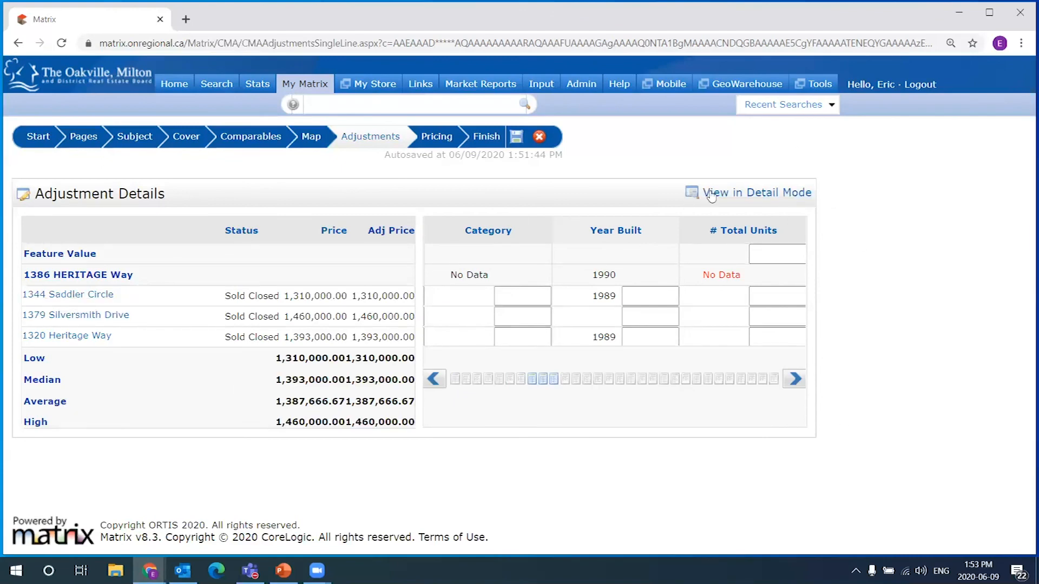
click(771, 199)
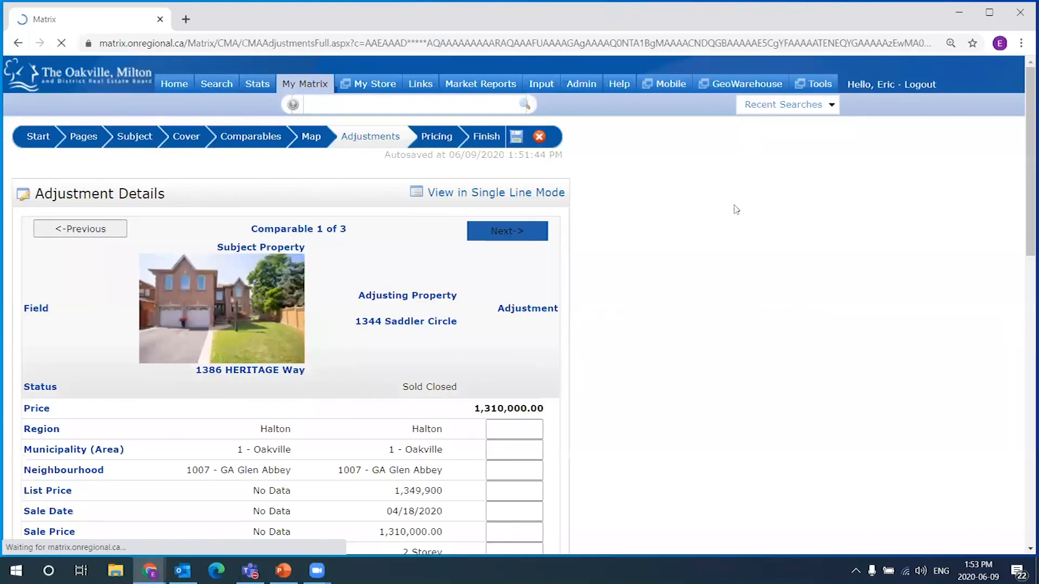
scroll(717, 230, down, 2)
scroll(714, 229, down, 1)
scroll(709, 230, up, 1)
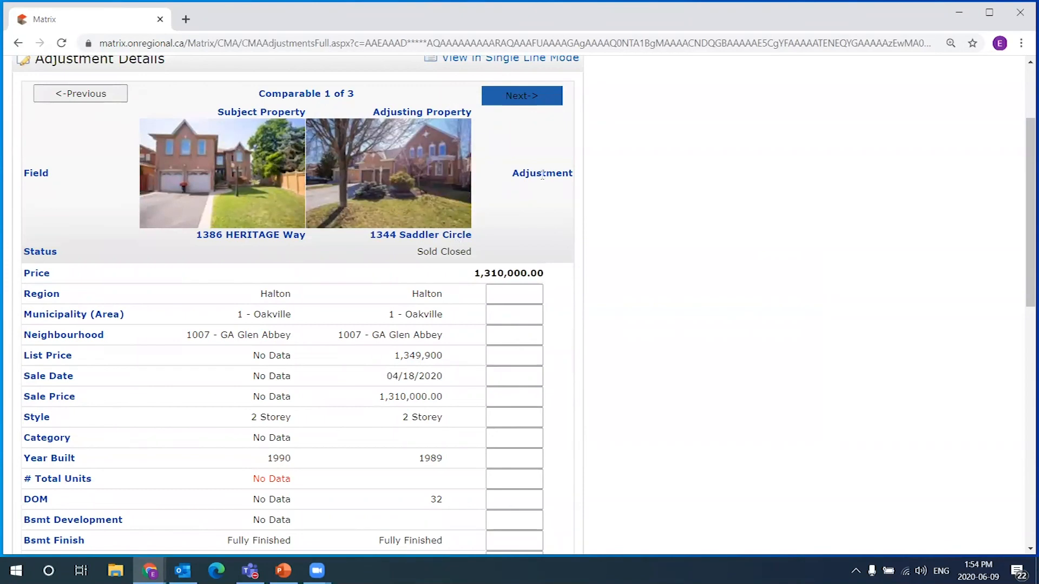
scroll(476, 287, down, 8)
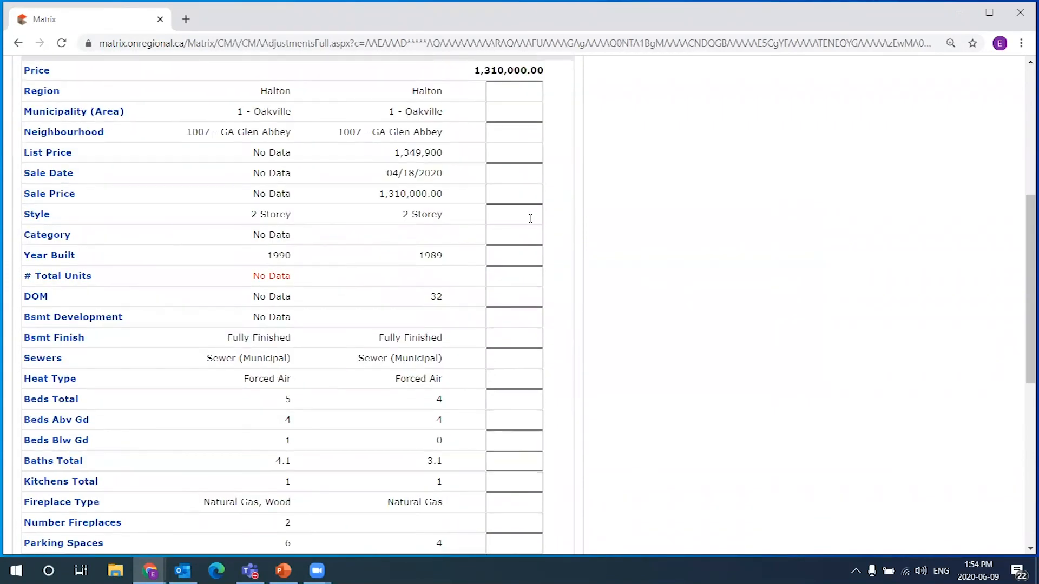
scroll(522, 228, down, 3)
scroll(533, 238, up, 1)
scroll(536, 250, down, 1)
scroll(536, 250, down, 1)
scroll(539, 379, down, 1)
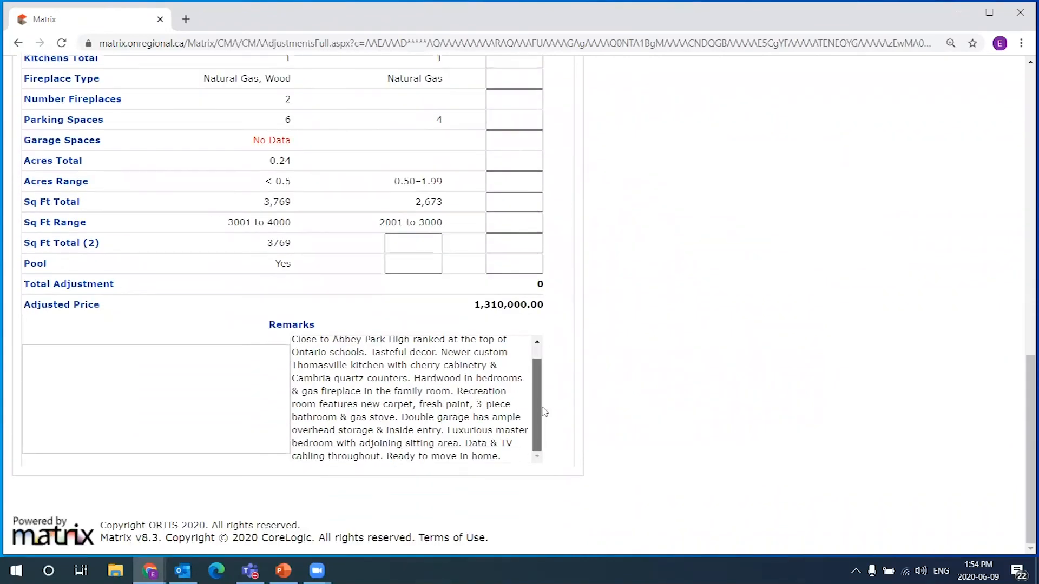
drag(514, 458, 288, 346)
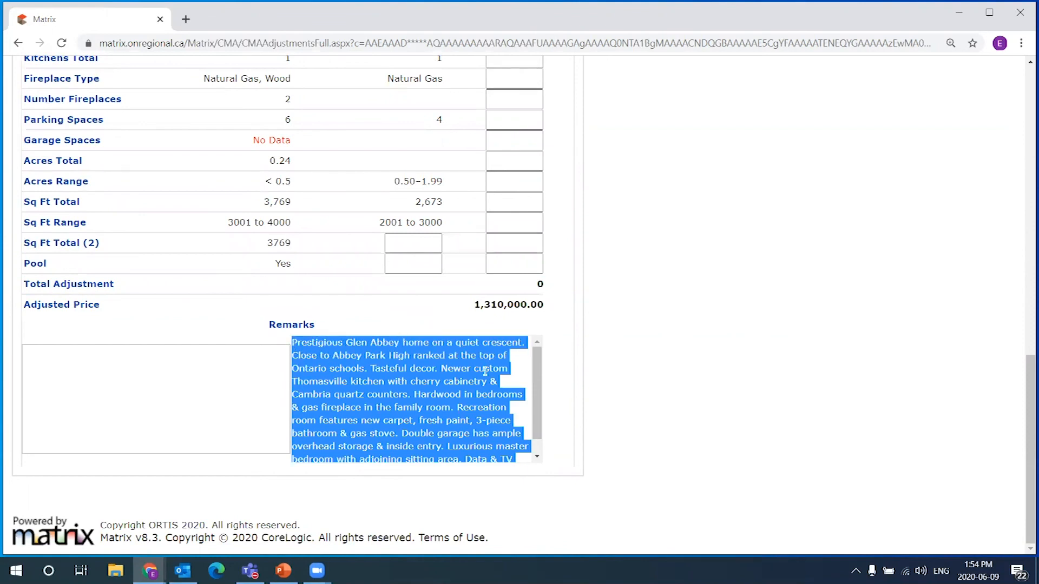
click(527, 393)
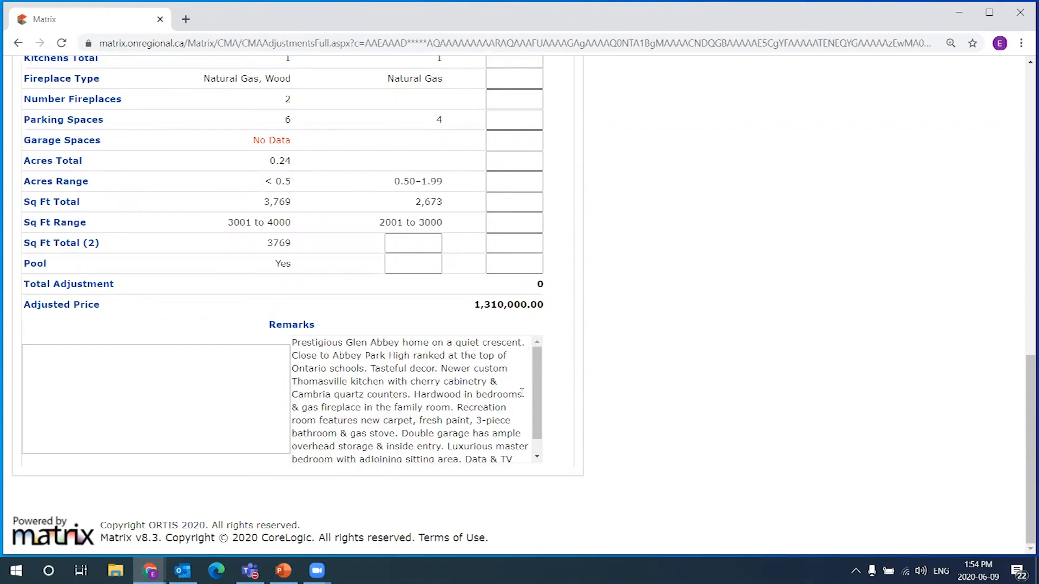
scroll(516, 390, down, 1)
scroll(529, 425, up, 1)
scroll(590, 313, up, 1)
scroll(590, 312, up, 9)
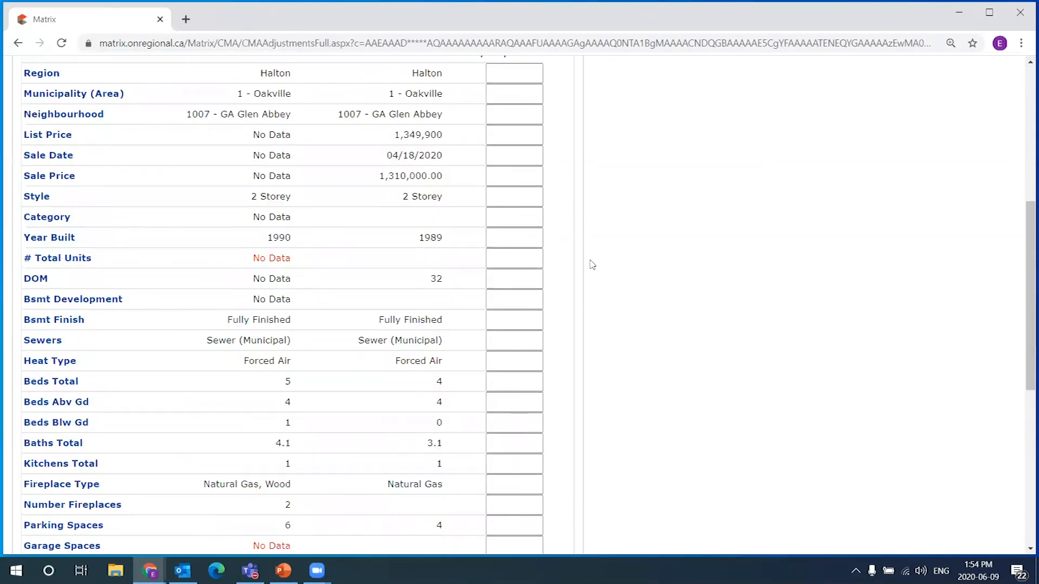
click(514, 290)
click(531, 354)
click(520, 212)
scroll(346, 256, up, 1)
scroll(346, 256, up, 3)
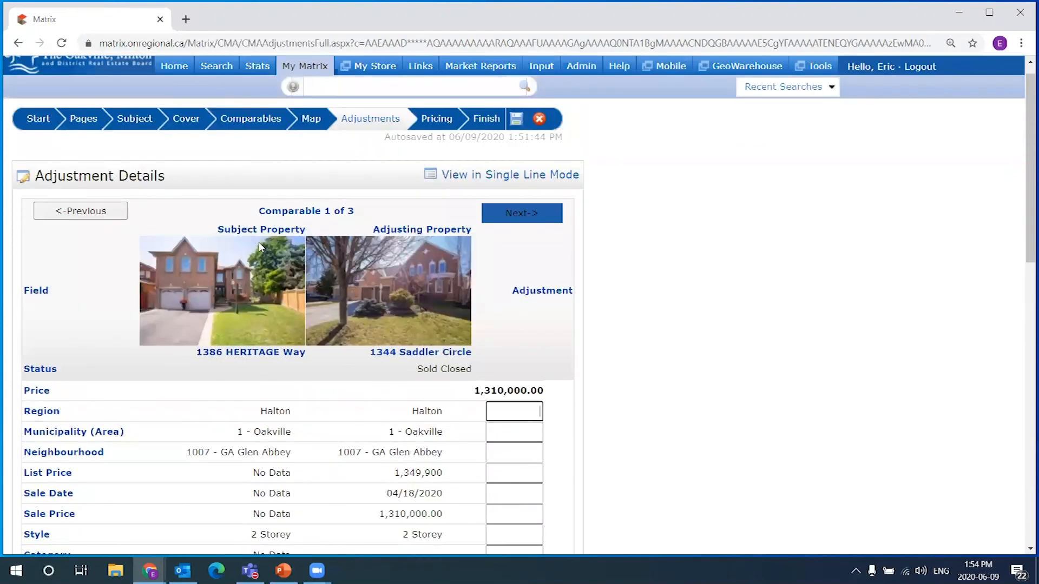
click(527, 212)
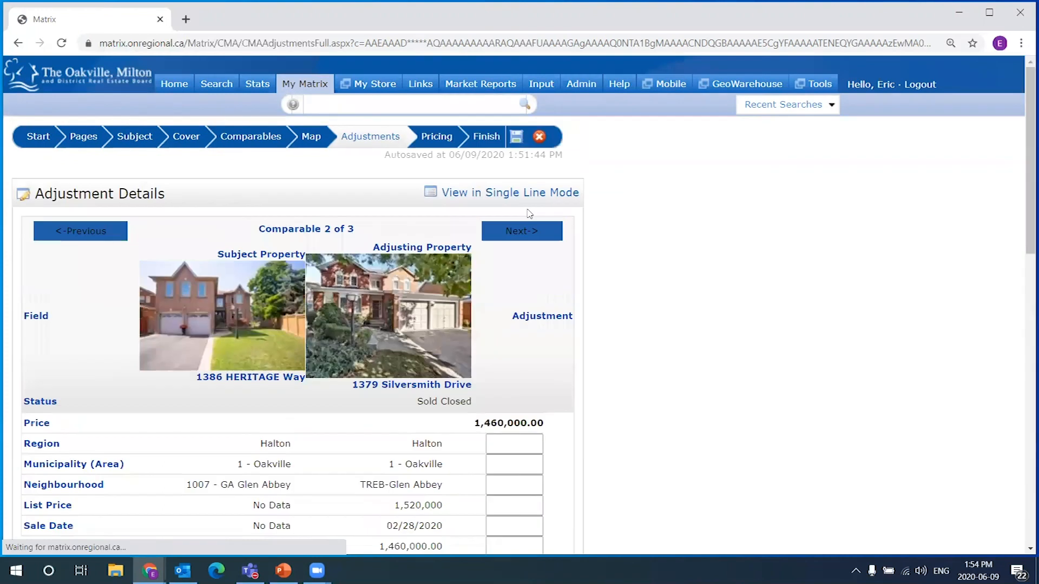
drag(223, 256, 458, 245)
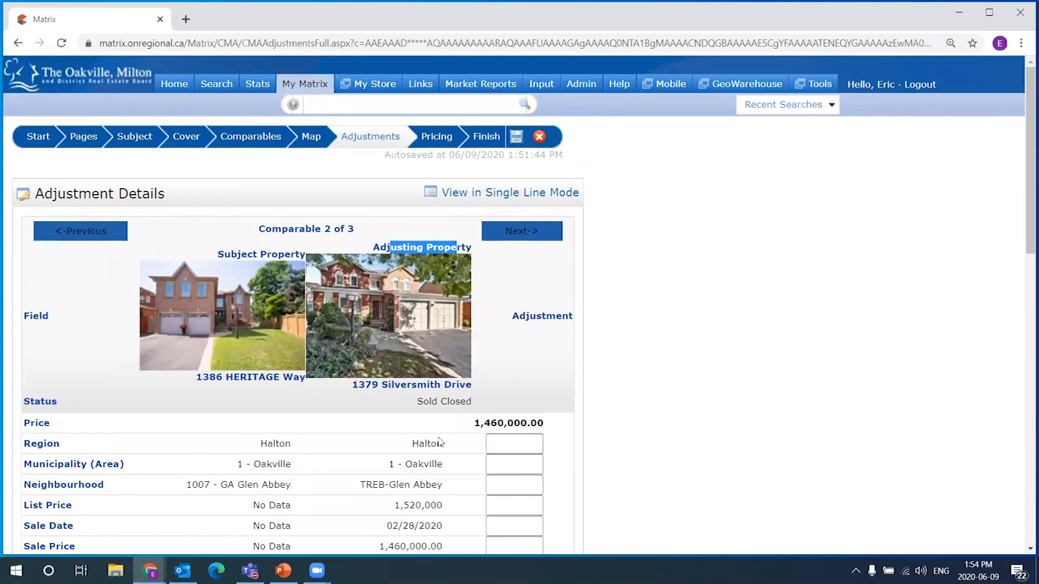
click(500, 199)
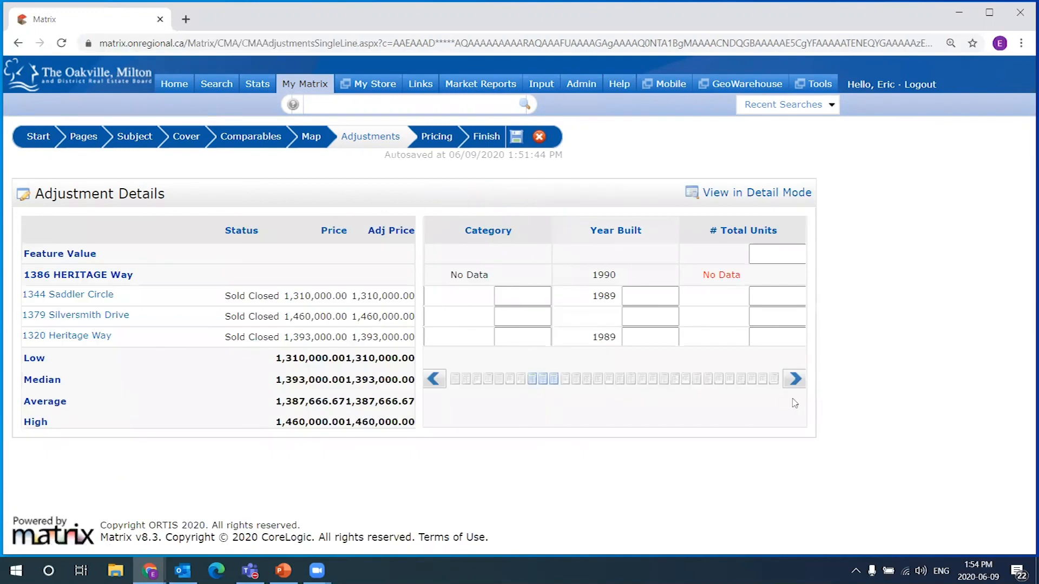
Page past DOM and Bsmt Development to Beds Total: subject 5 against comparables' 4, 4 and 5
click(797, 381)
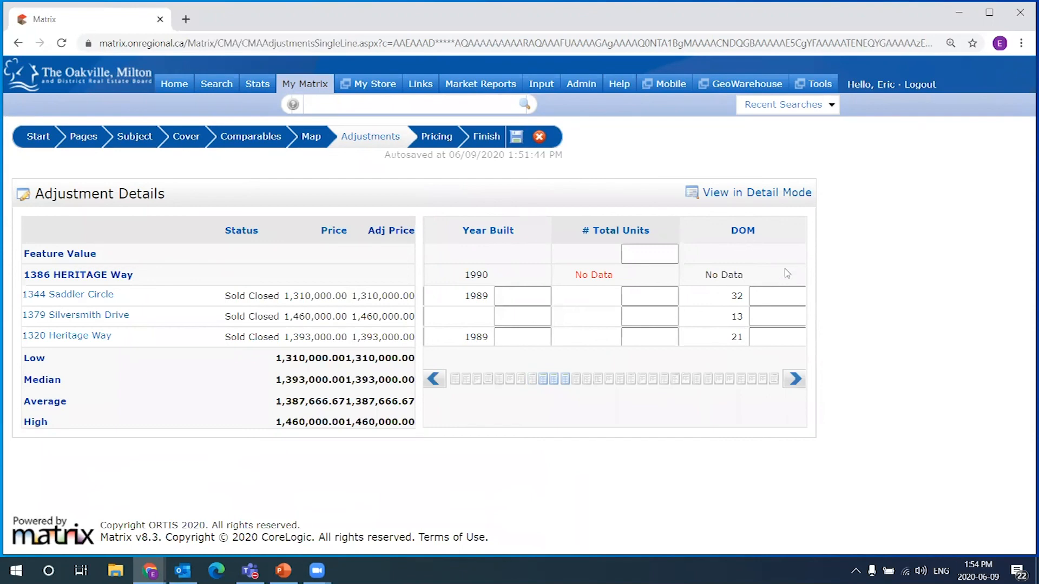
click(795, 380)
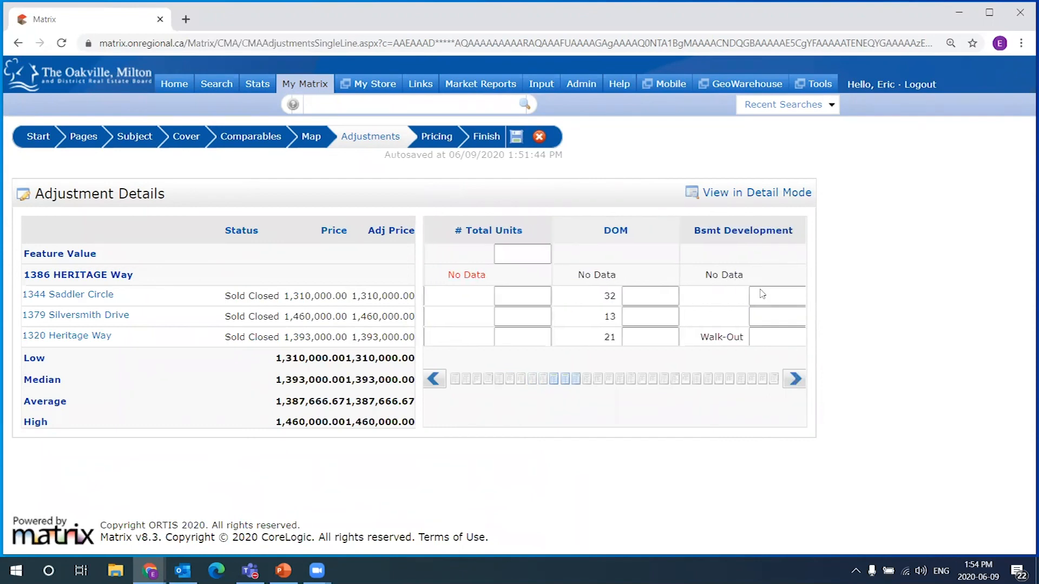
click(438, 383)
click(794, 380)
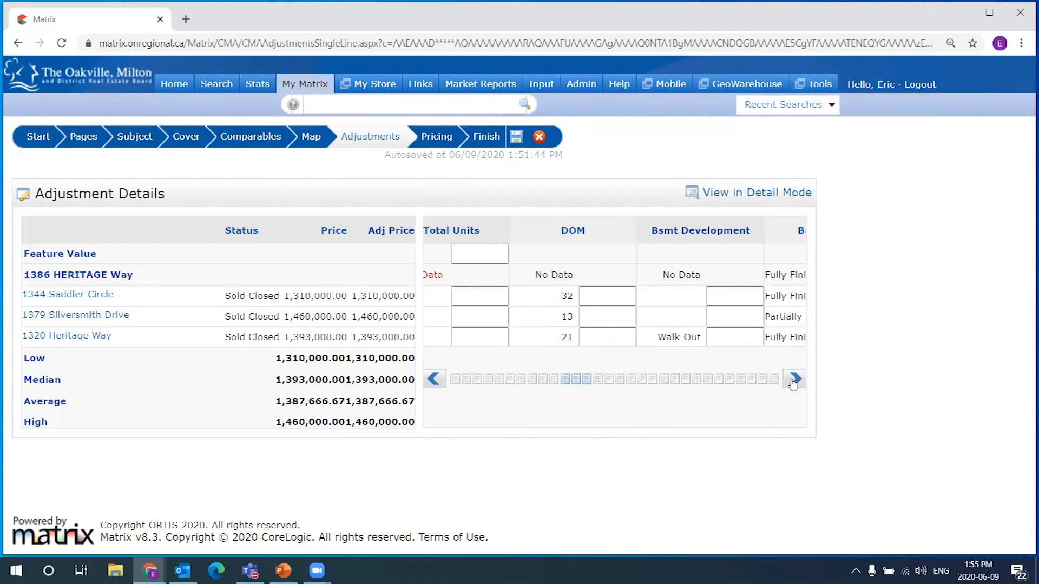
click(794, 381)
click(794, 382)
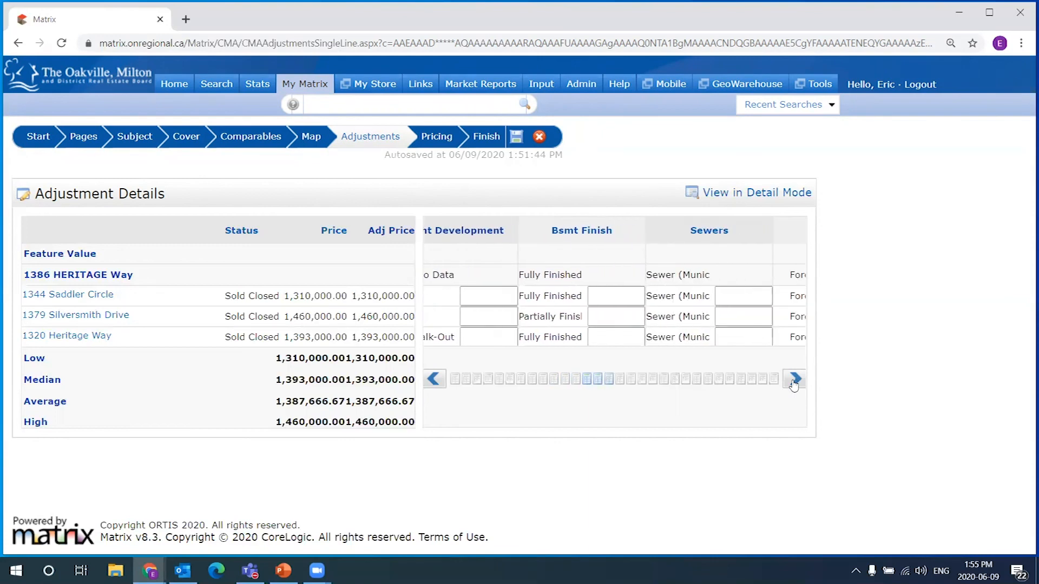
click(794, 381)
click(793, 382)
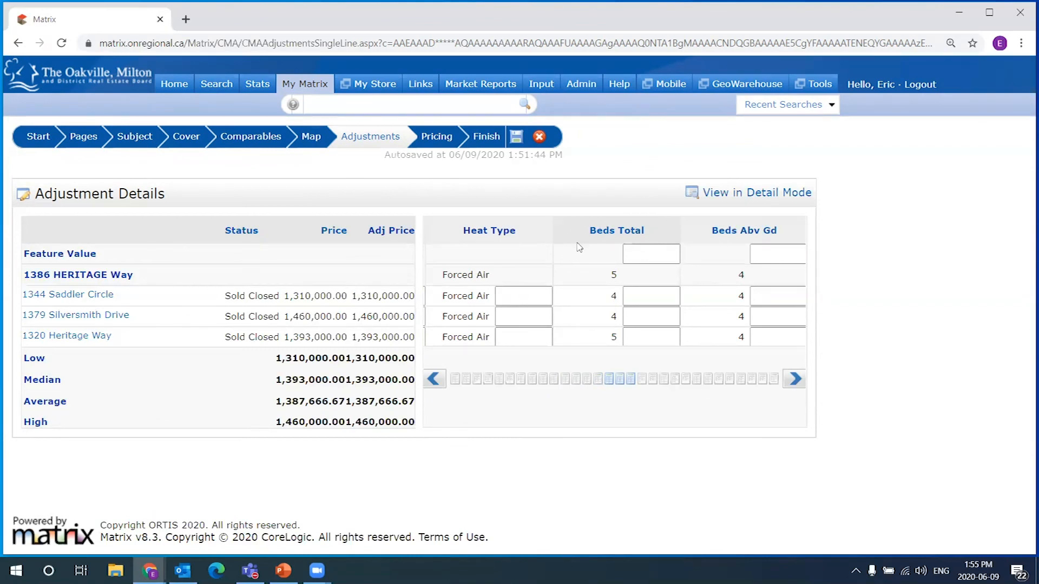
Enter a 30,000 feature value for Beds Total
drag(24, 253, 98, 261)
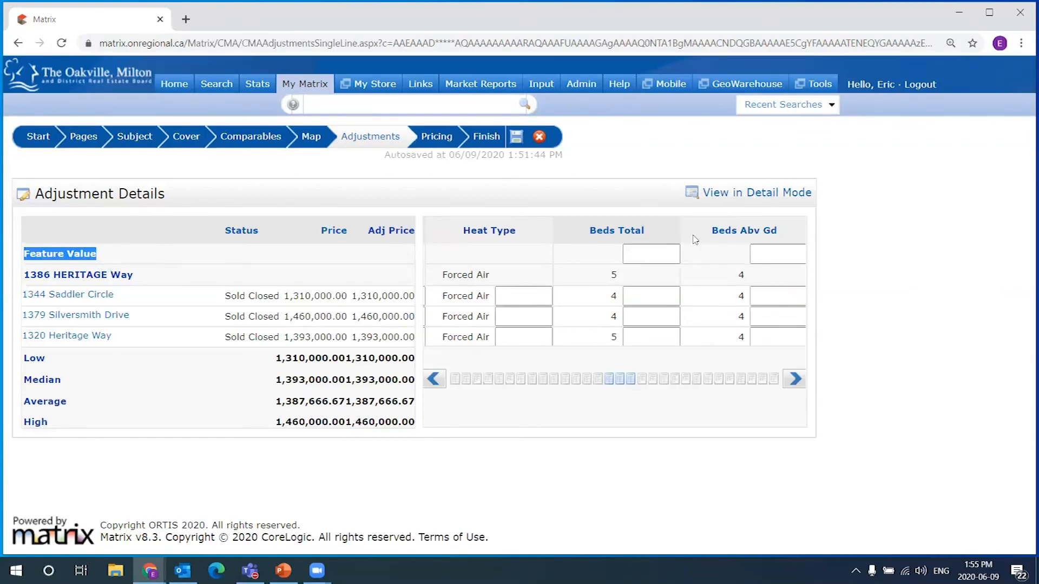
click(652, 254)
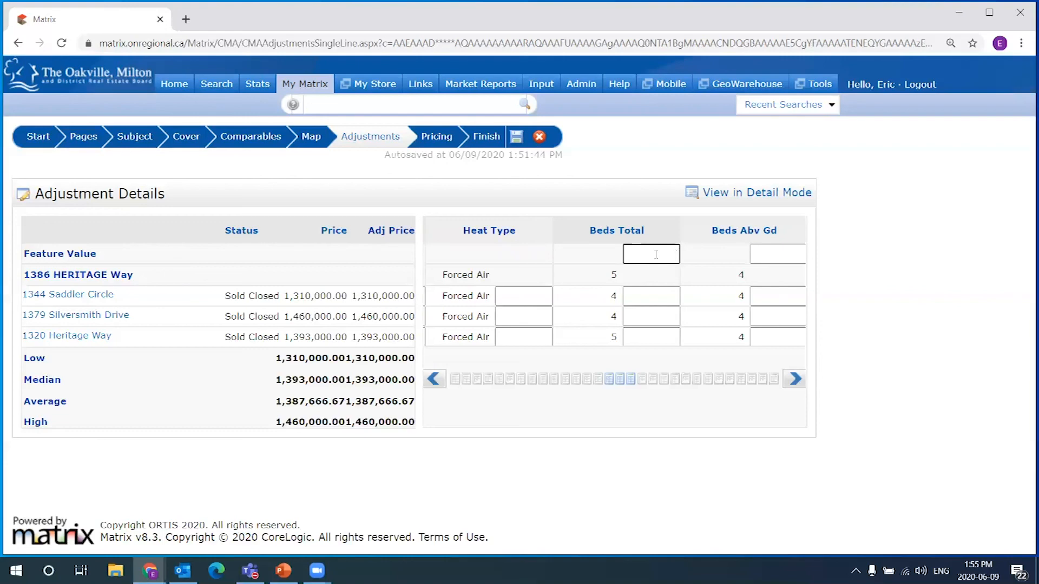
text(0000)
key(Return)
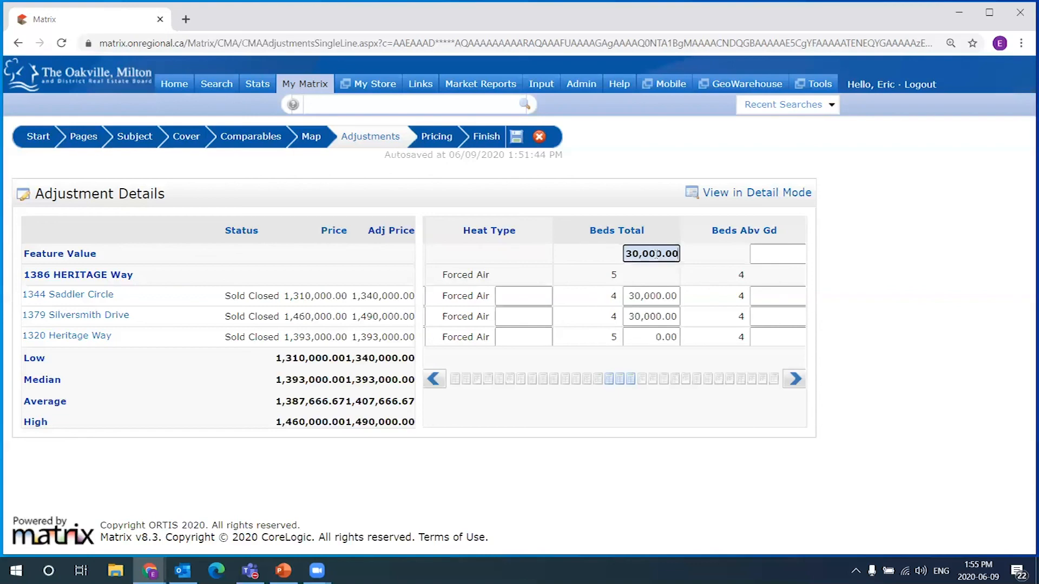
click(660, 203)
drag(102, 254, 24, 254)
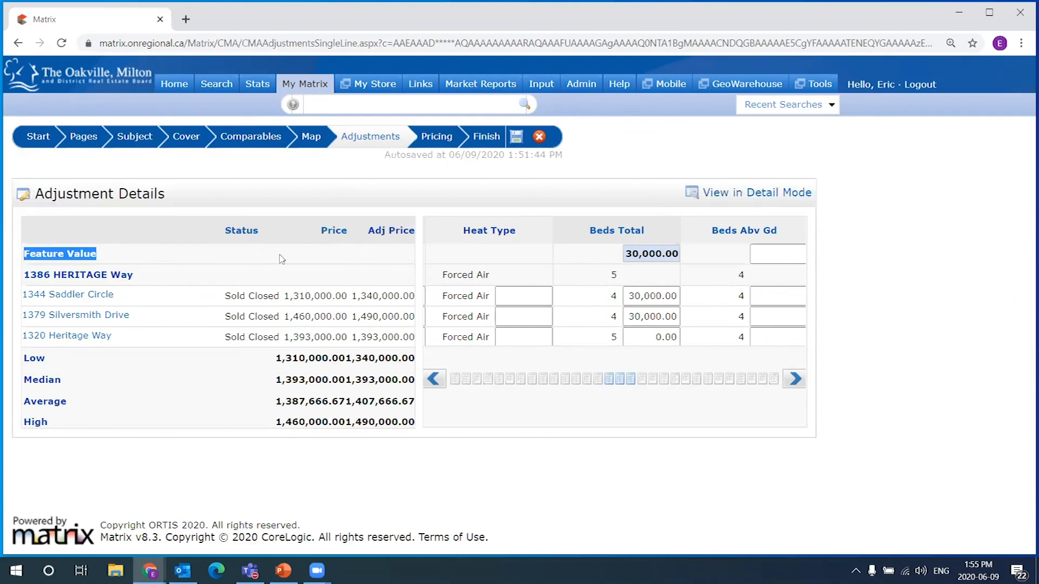
click(659, 251)
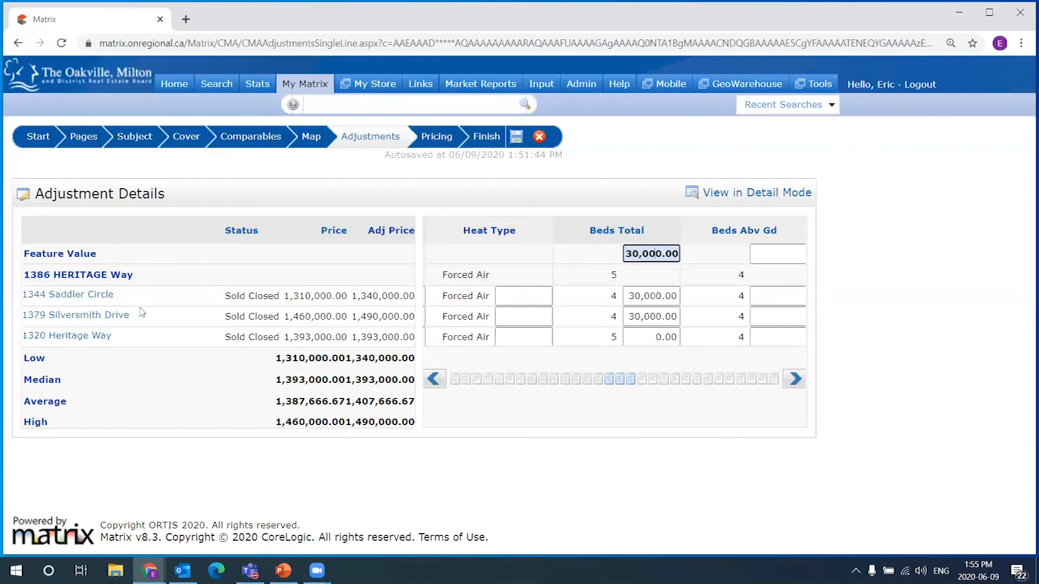
Review how the 30,000 bedroom adjustment raises Saddler Circle's and Silversmith Drive's adjusted prices
drag(285, 317, 311, 317)
click(293, 317)
drag(286, 317, 350, 319)
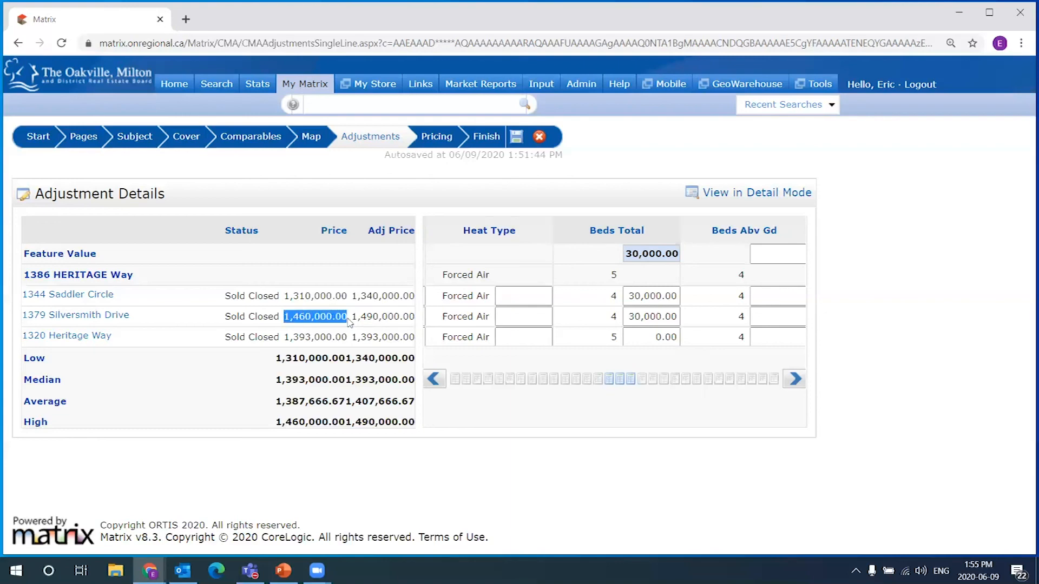
click(292, 317)
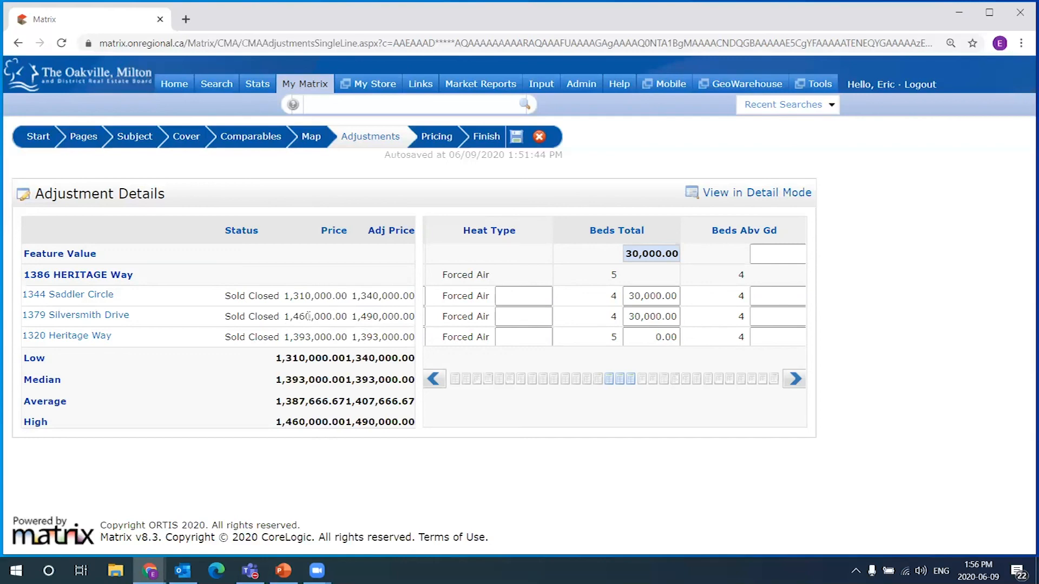
drag(629, 296, 677, 297)
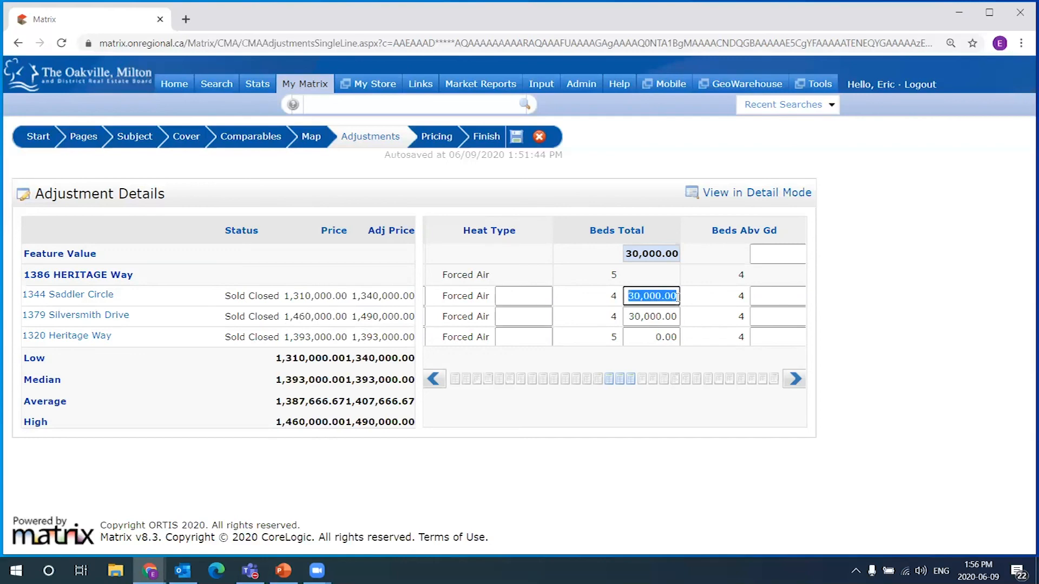
double_click(614, 297)
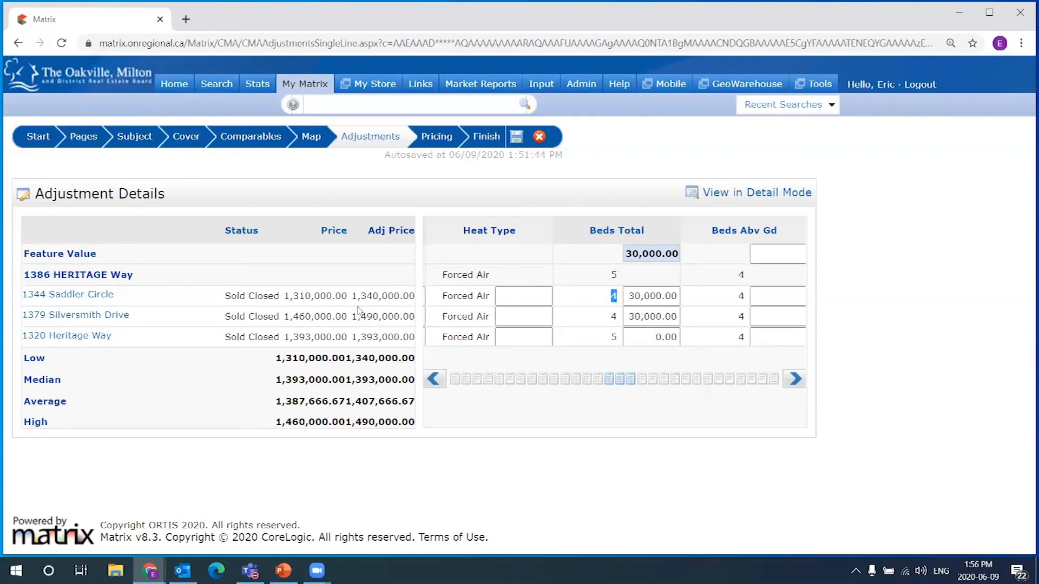
drag(365, 317, 377, 316)
drag(366, 295, 377, 296)
drag(299, 296, 380, 295)
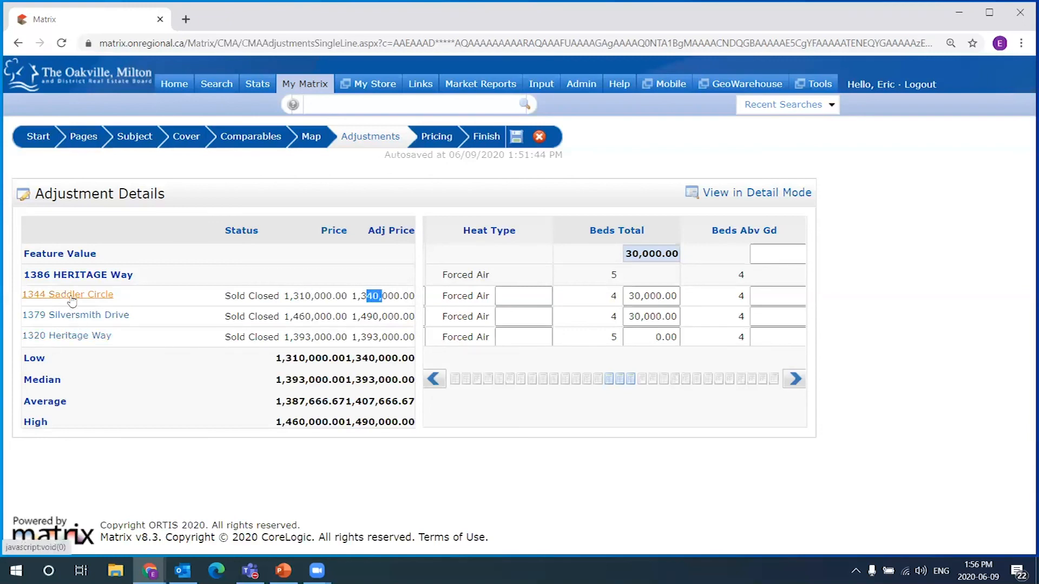
click(649, 297)
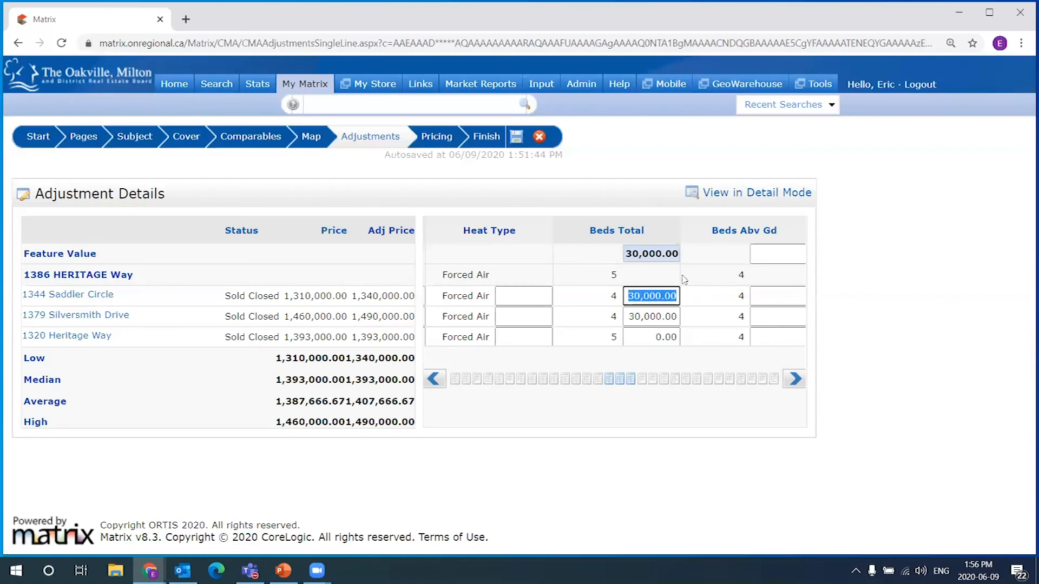
click(629, 254)
Page the adjustment grid across to the Baths Total column
click(795, 379)
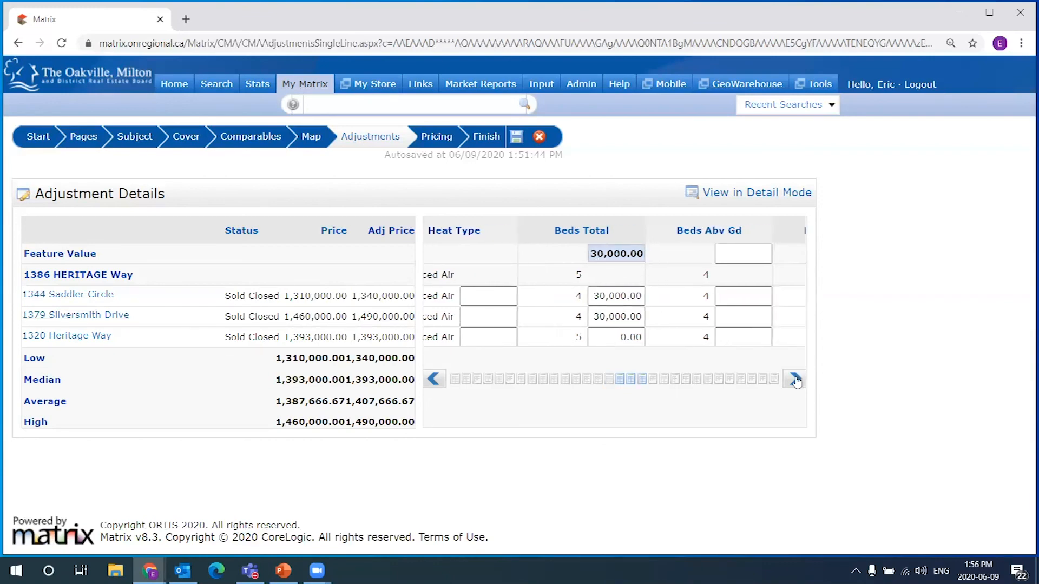
click(795, 379)
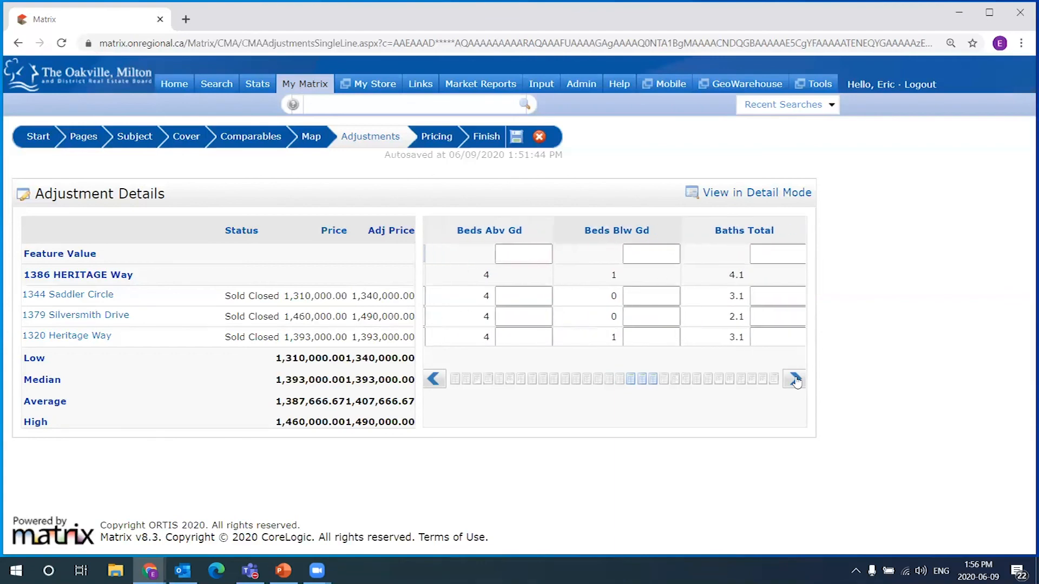
click(795, 379)
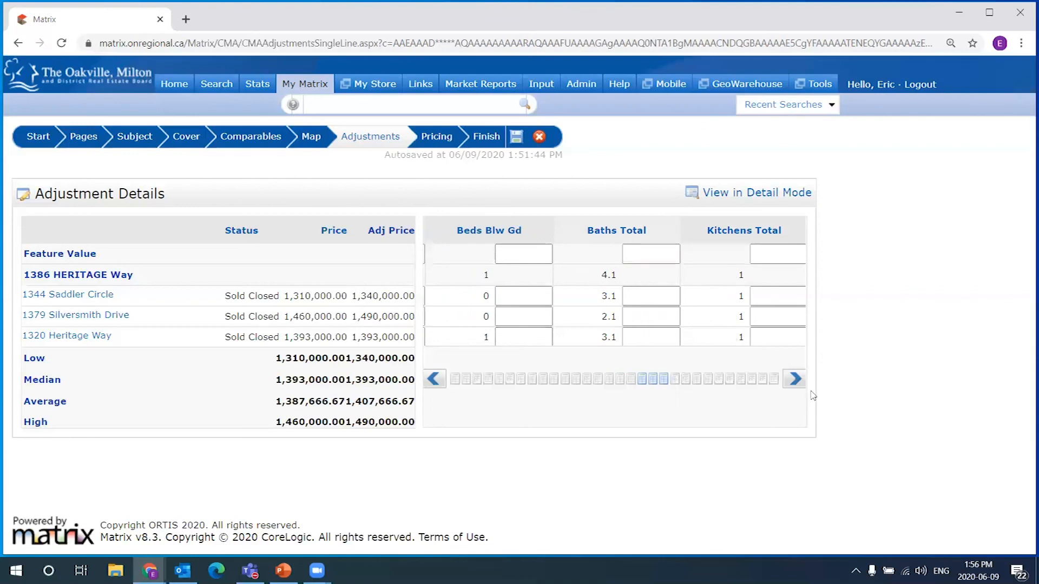
click(795, 379)
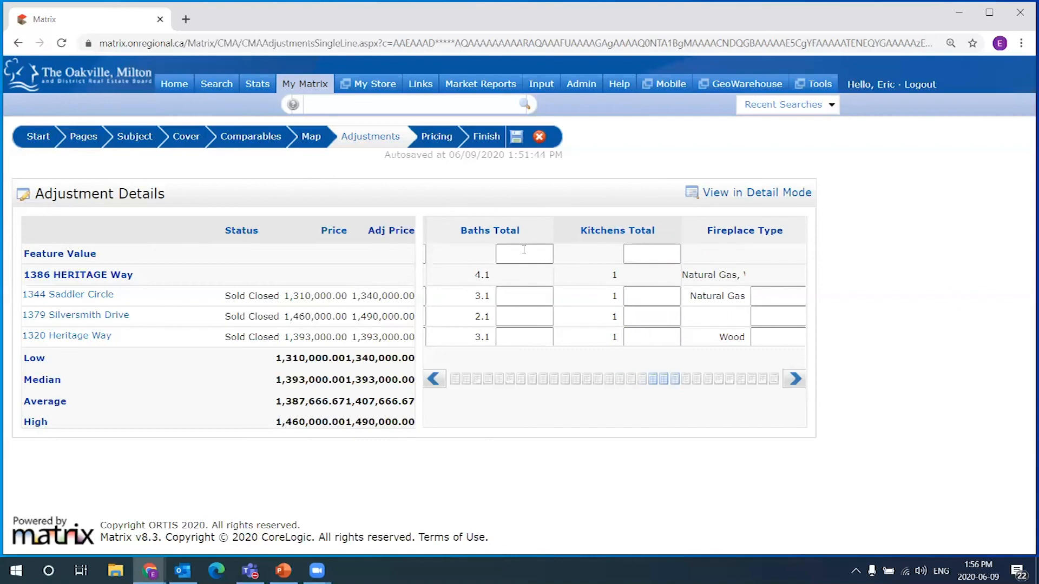
click(524, 251)
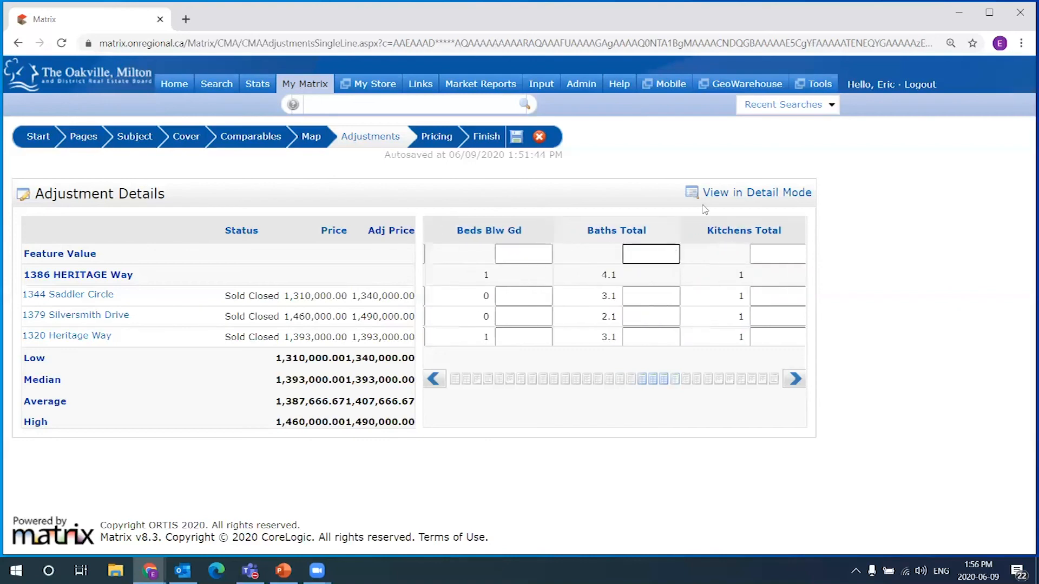
mouse_move(652, 249)
mouse_down()
mouse_move(646, 238)
mouse_move(585, 239)
mouse_move(661, 244)
mouse_up()
click(662, 251)
drag(624, 276, 612, 337)
drag(624, 275, 606, 317)
click(659, 244)
drag(607, 276, 620, 281)
click(652, 254)
text(20000)
key(Return)
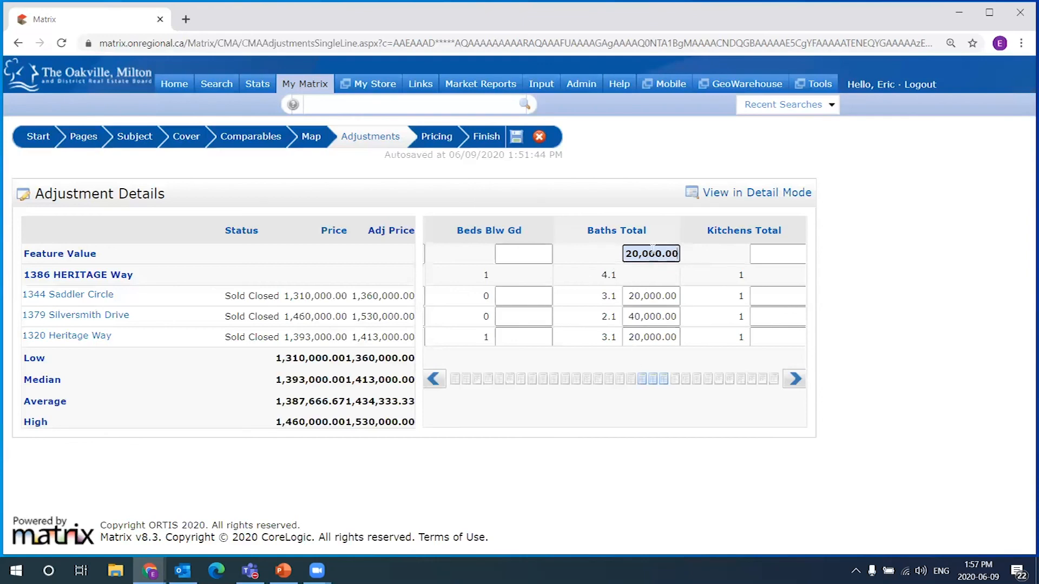
drag(631, 255, 694, 257)
key(BackSpace)
click(646, 281)
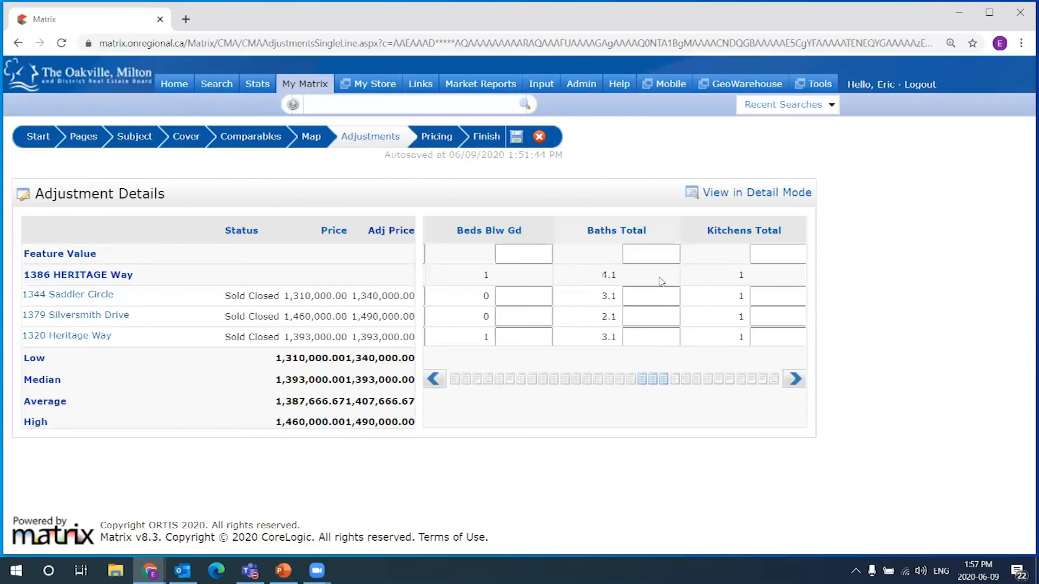
mouse_move(610, 273)
mouse_down()
mouse_move(633, 282)
mouse_move(606, 276)
mouse_up()
click(614, 275)
double_click(608, 296)
click(609, 297)
double_click(606, 316)
click(616, 316)
drag(617, 316, 607, 317)
click(650, 317)
click(671, 261)
mouse_move(612, 296)
mouse_down()
mouse_move(621, 323)
mouse_move(612, 316)
mouse_up()
click(612, 314)
right_click(612, 314)
click(612, 313)
click(642, 315)
Enter baths adjustments of 20,000 for Saddler Circle, 40,000 for Silversmith Drive and 20,000 for Heritage Way
click(652, 252)
click(649, 293)
text(20,0)
text(0000)
click(670, 318)
text(40000)
key(Return)
click(649, 339)
text(20000)
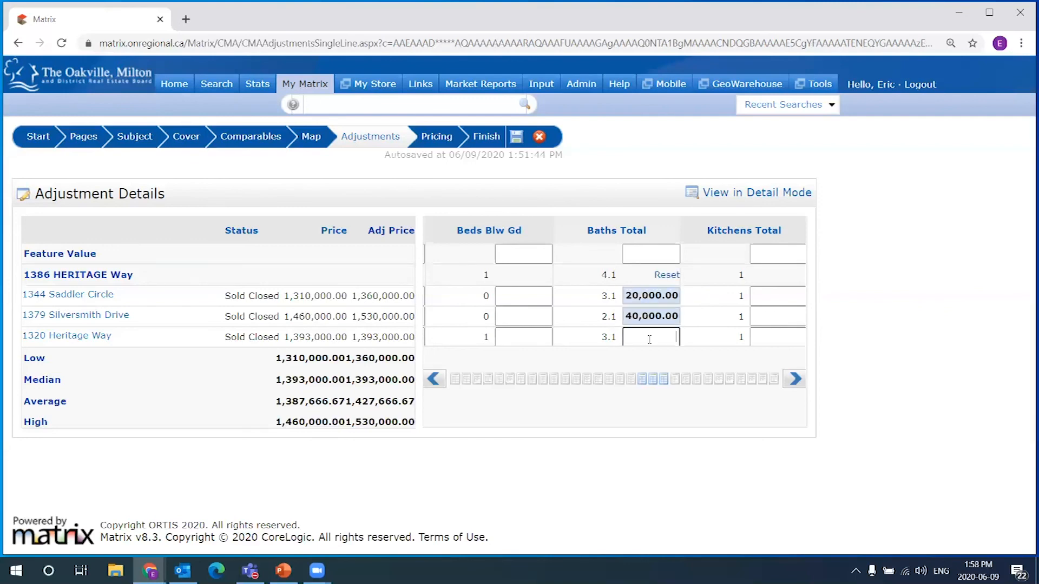
key(Return)
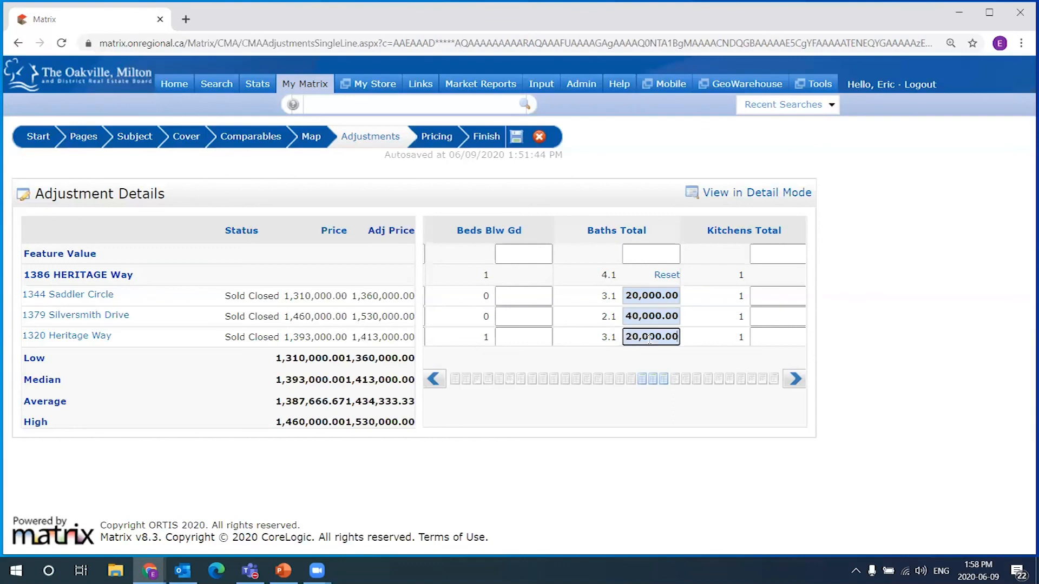
Compare each property's bath count (subject 4.1, Heritage Way 3.1) with the entered adjustments
double_click(602, 338)
double_click(608, 317)
double_click(609, 296)
double_click(609, 275)
click(638, 296)
click(640, 317)
click(643, 356)
click(795, 378)
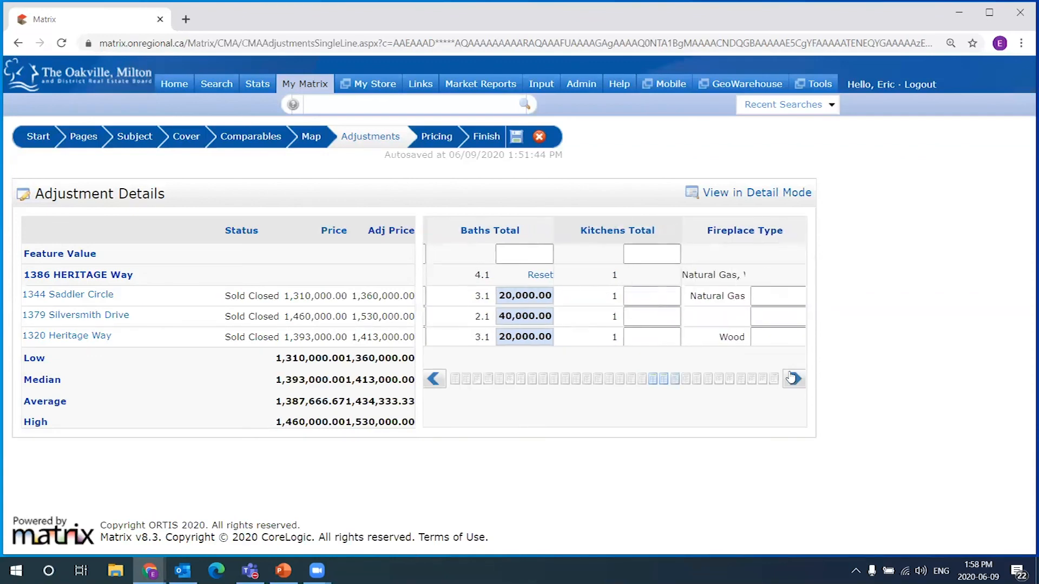
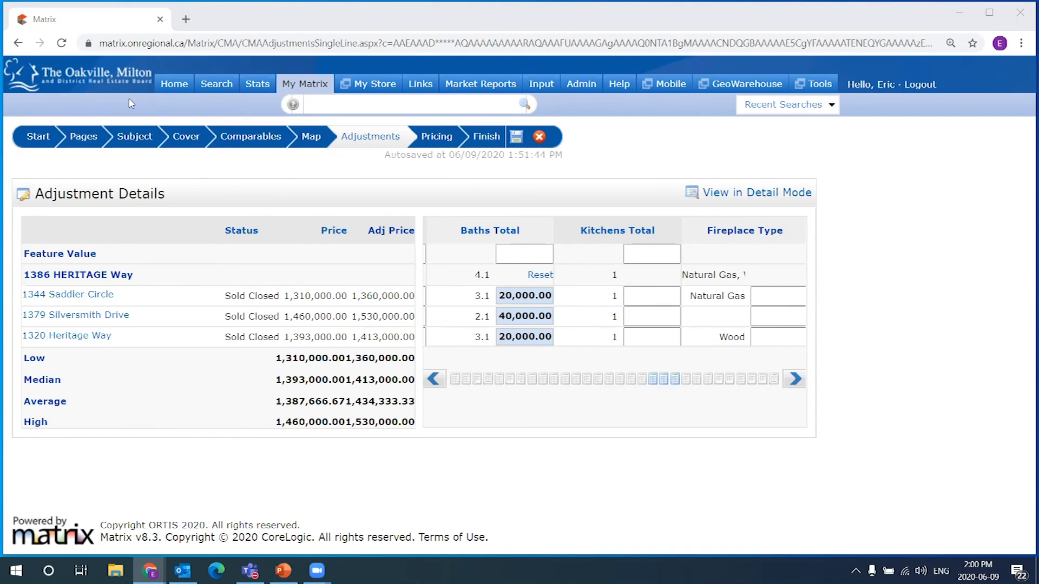
Page the adjustment grid across past Parking Spaces to the Garage Spaces column
mouse_move(844, 91)
mouse_move(307, 93)
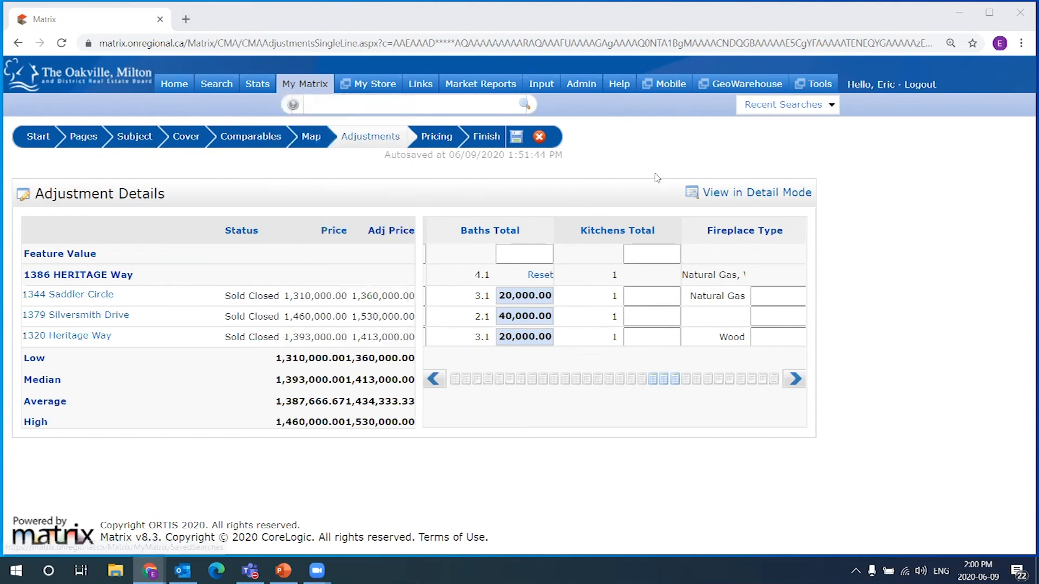
mouse_move(819, 85)
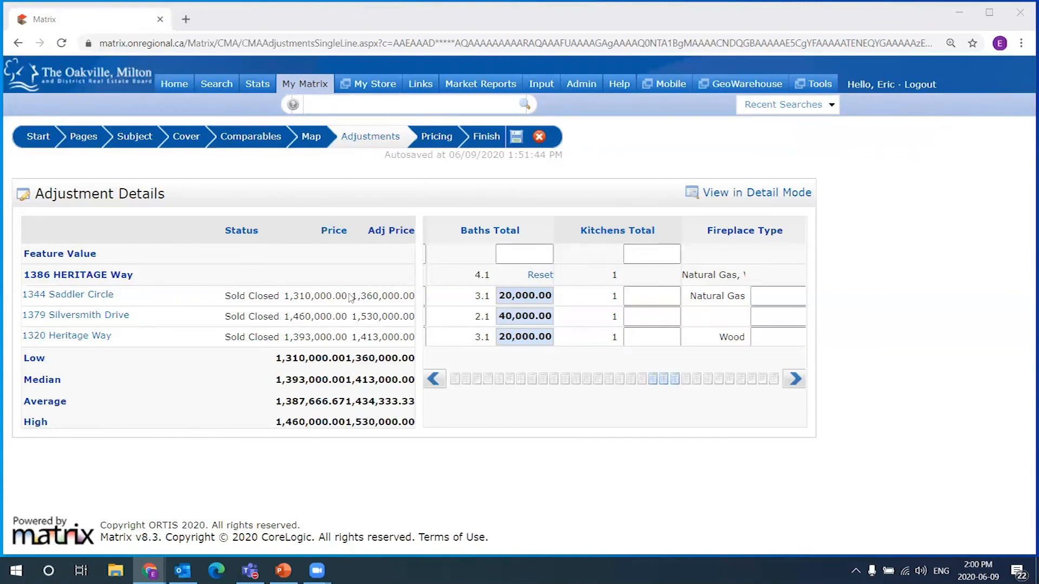
click(795, 379)
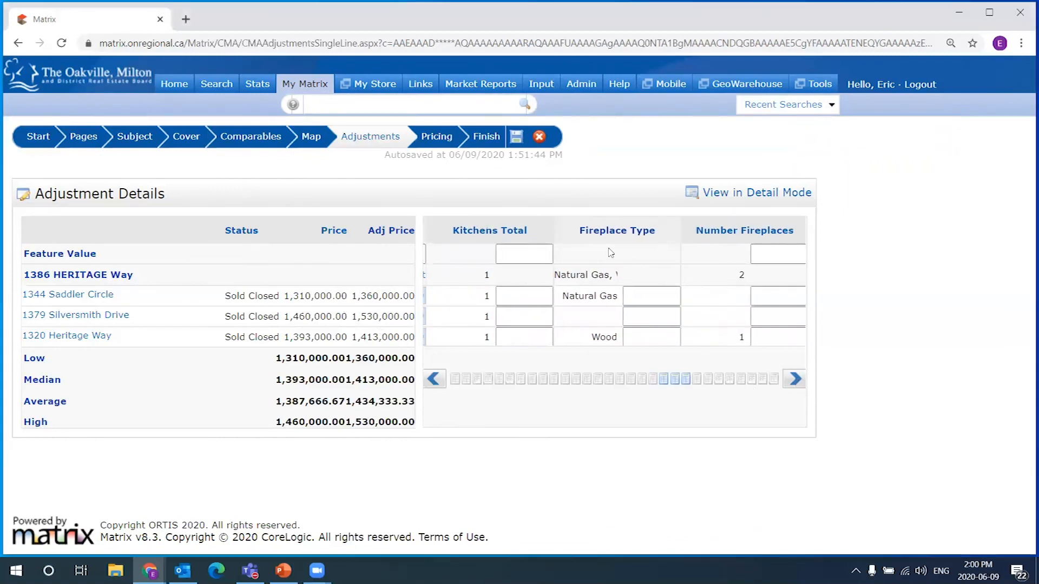
click(795, 380)
click(794, 380)
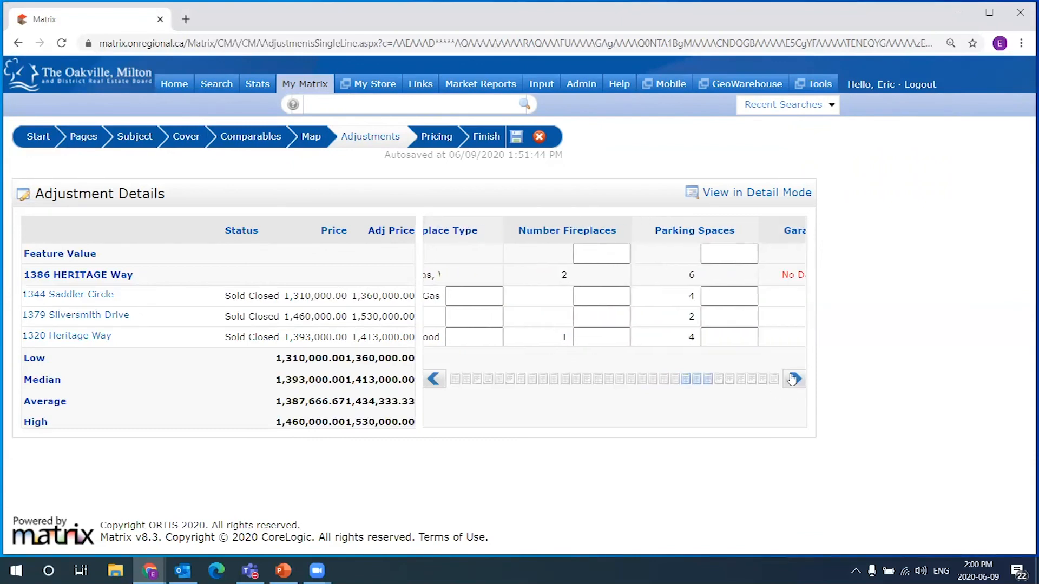
click(796, 380)
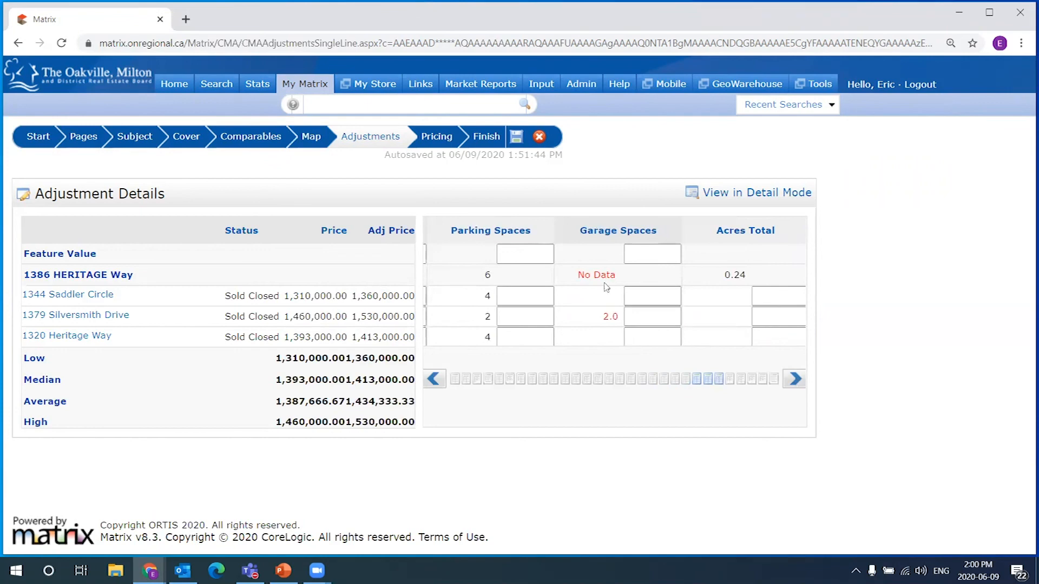
Compare garage values: the subject shows No Data, Silversmith Drive has 2.0
drag(618, 276, 578, 276)
click(625, 302)
drag(601, 317, 616, 317)
drag(602, 319, 623, 317)
click(625, 316)
drag(594, 277, 568, 277)
click(615, 277)
drag(621, 277, 572, 266)
click(611, 295)
click(627, 297)
text(300)
click(655, 343)
text(30,0000)
key(Tab)
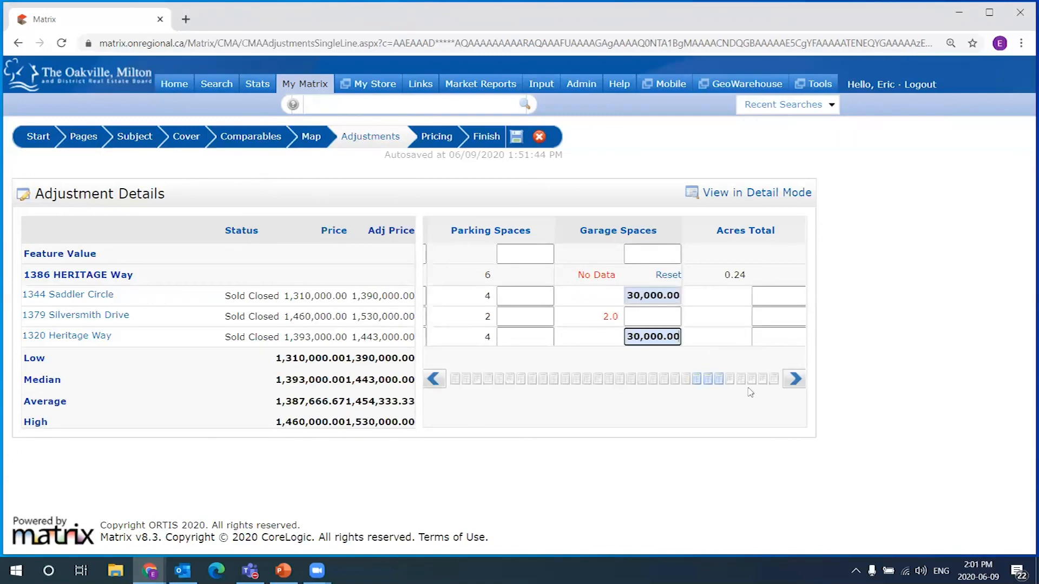
Page the adjustment grid across to the Sq Ft Total (2) column
click(796, 379)
click(795, 379)
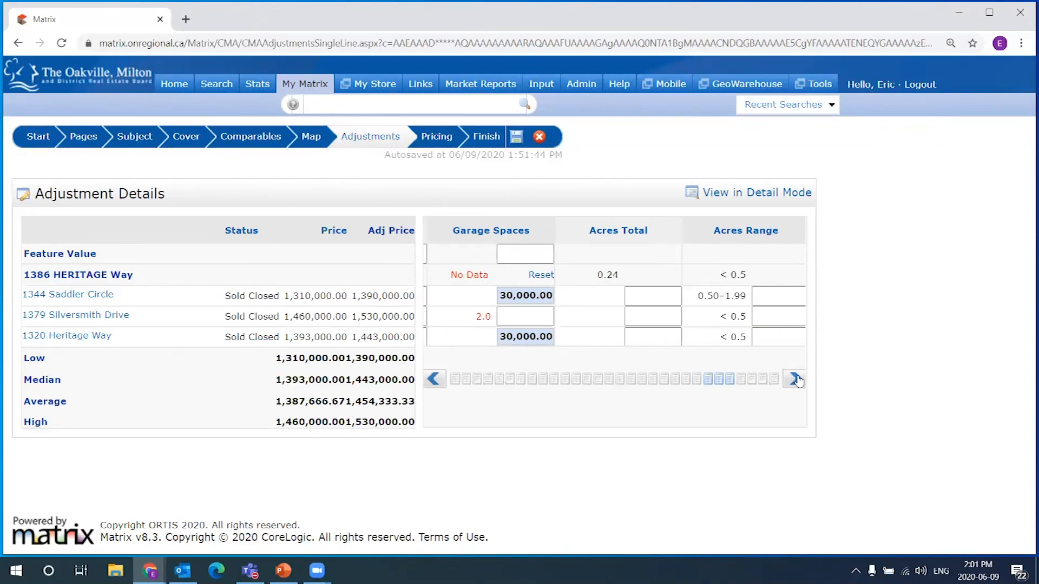
click(796, 379)
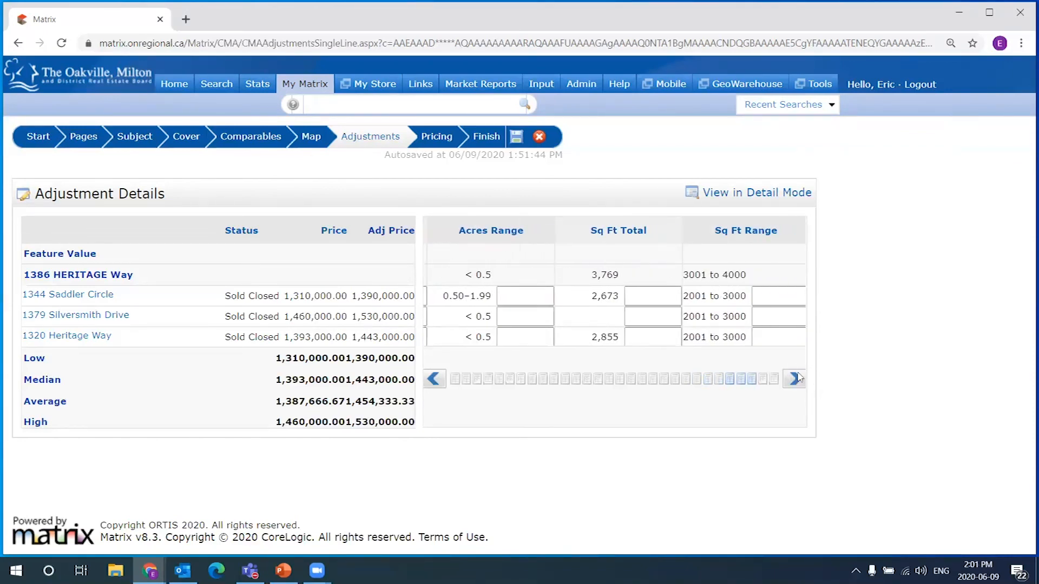
click(800, 383)
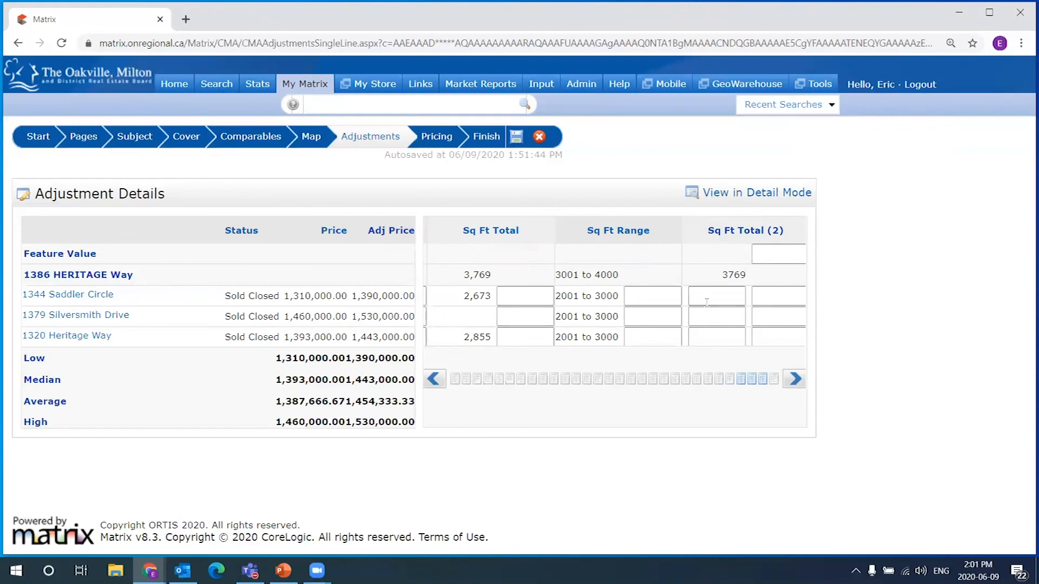
drag(709, 232, 790, 233)
click(477, 317)
Shift the grid until the Sq Ft Total (2) and Pool columns are in view
click(514, 318)
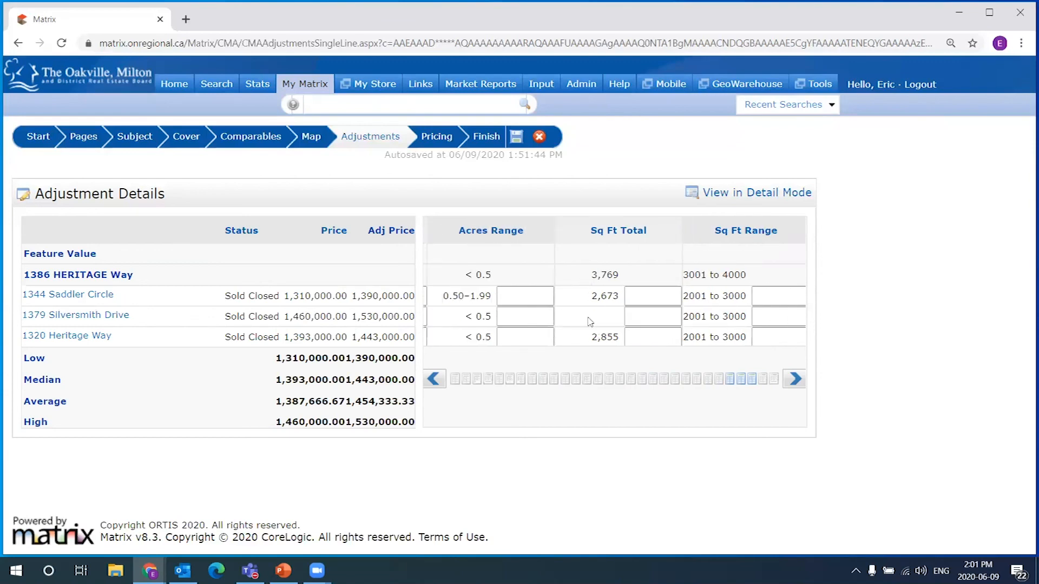
click(795, 379)
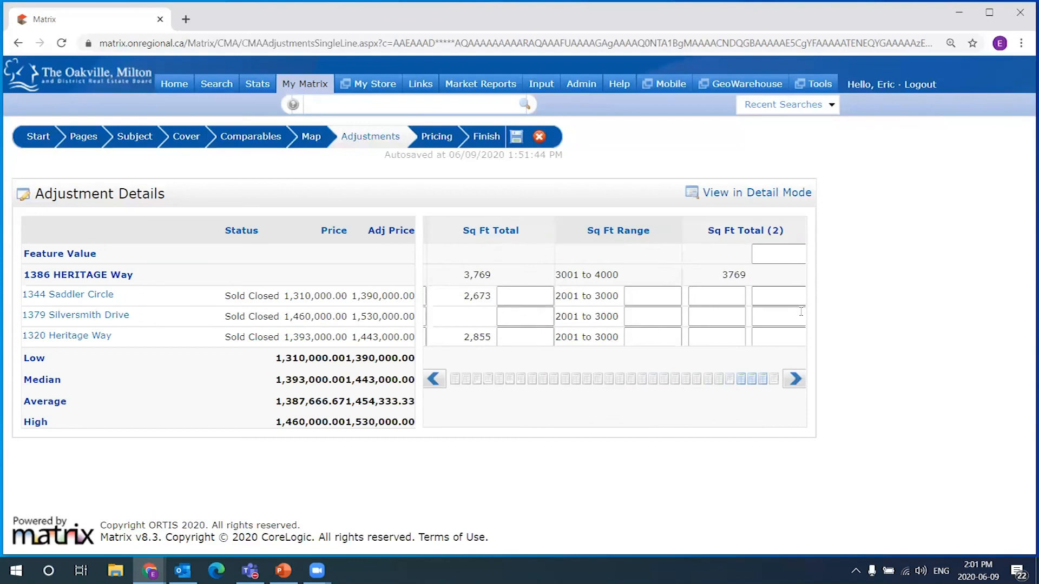
click(539, 297)
right_click(662, 339)
click(649, 297)
click(654, 336)
click(656, 318)
click(792, 380)
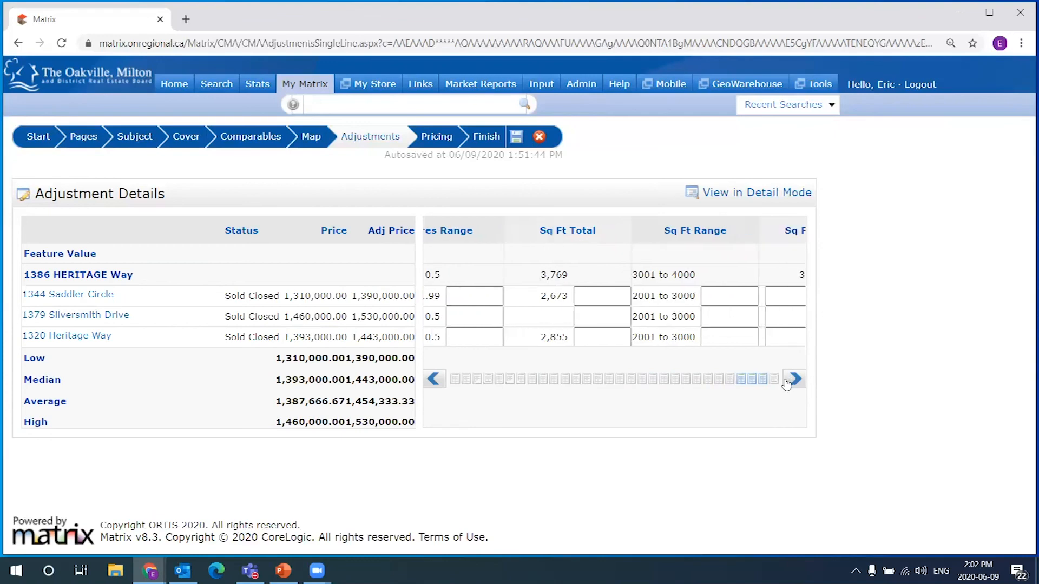
click(792, 380)
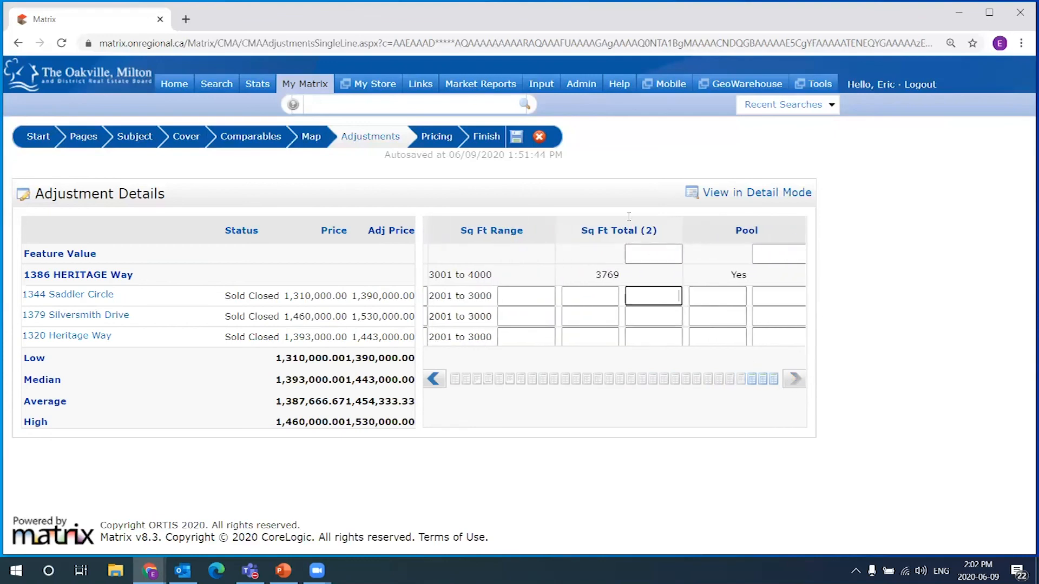
Enter Sq Ft Total (2) of 2673 for Saddler Circle and 2855 for Heritage Way
click(434, 379)
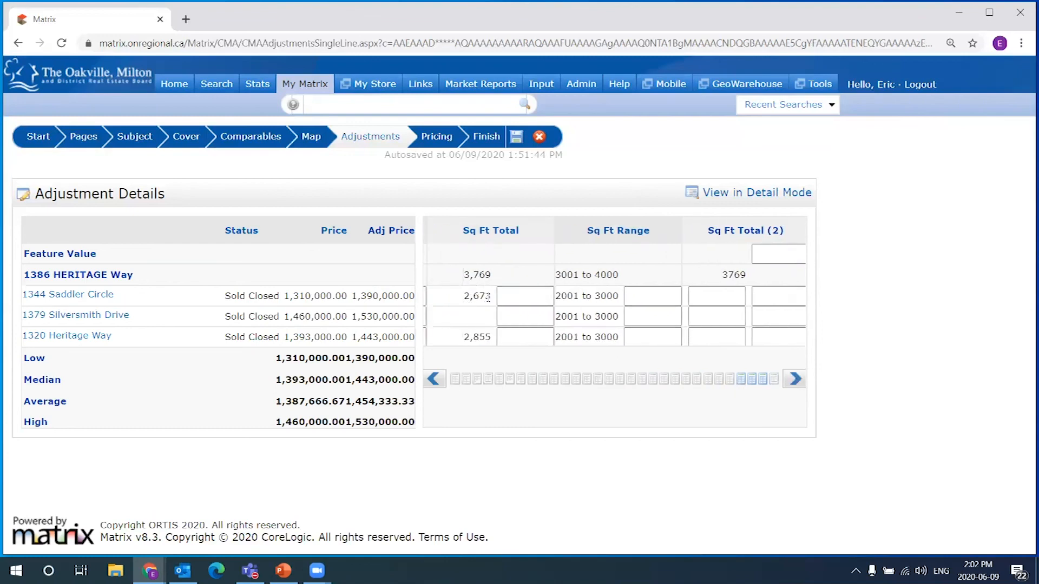
click(740, 296)
text(2673)
click(434, 380)
click(733, 338)
text(2855)
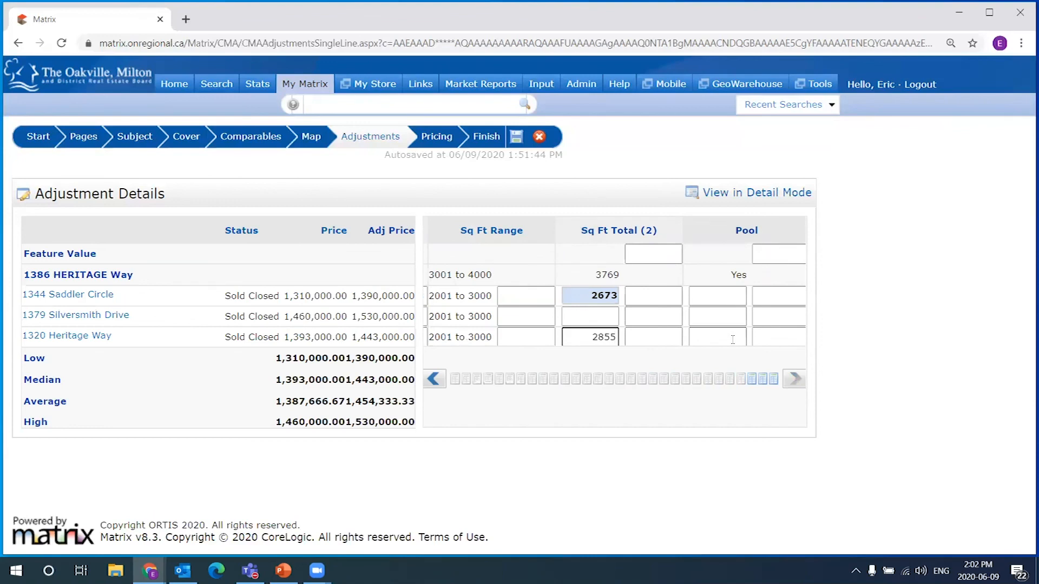
key(Return)
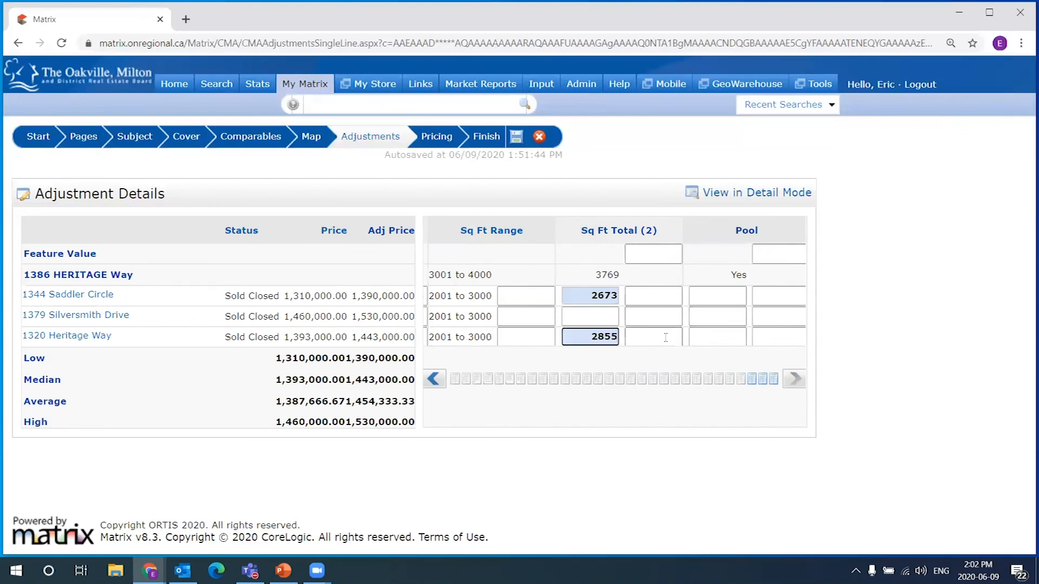
click(607, 318)
double_click(605, 275)
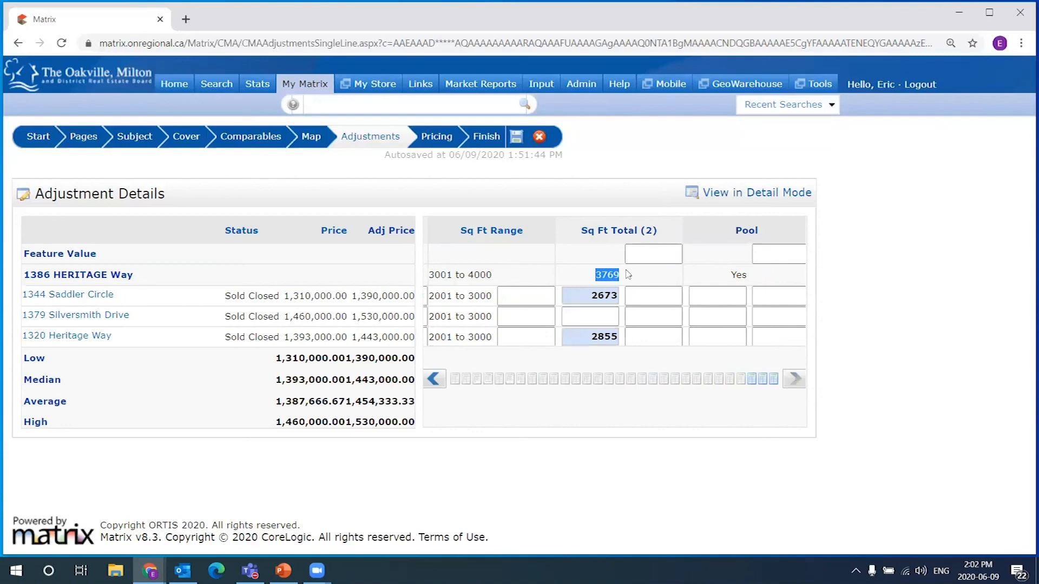
click(615, 314)
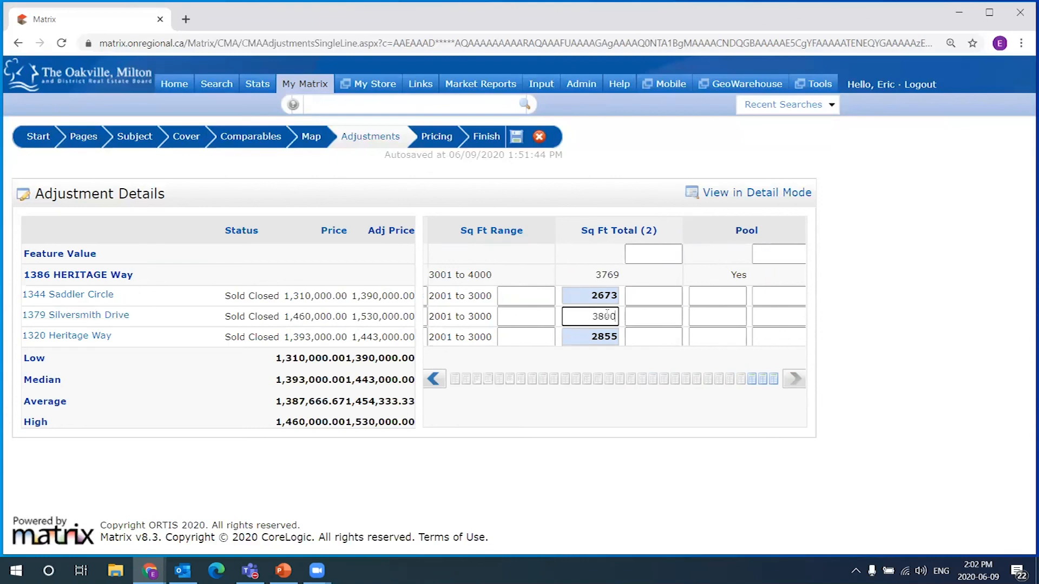
click(631, 355)
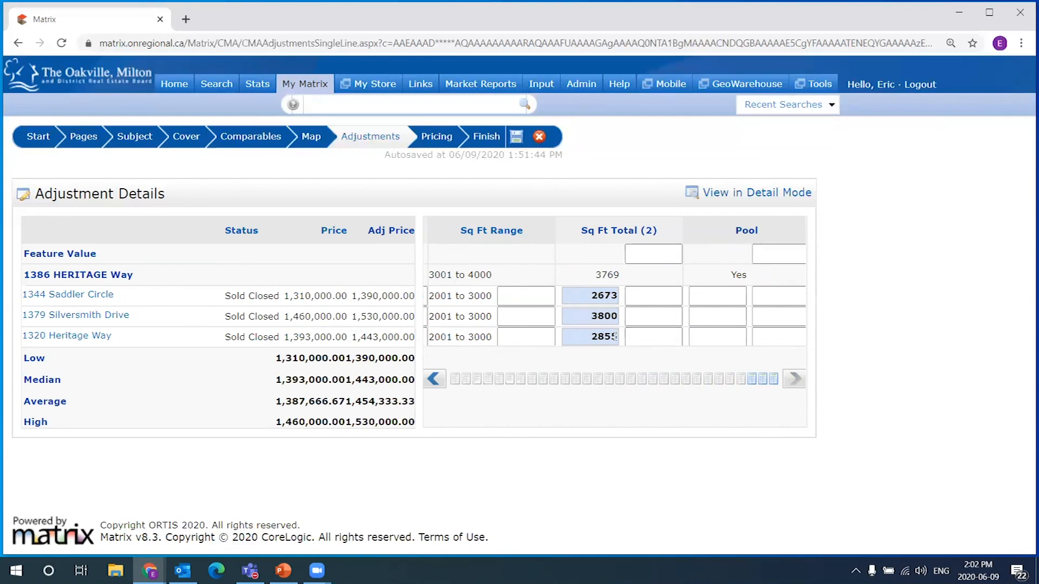
drag(591, 316, 615, 320)
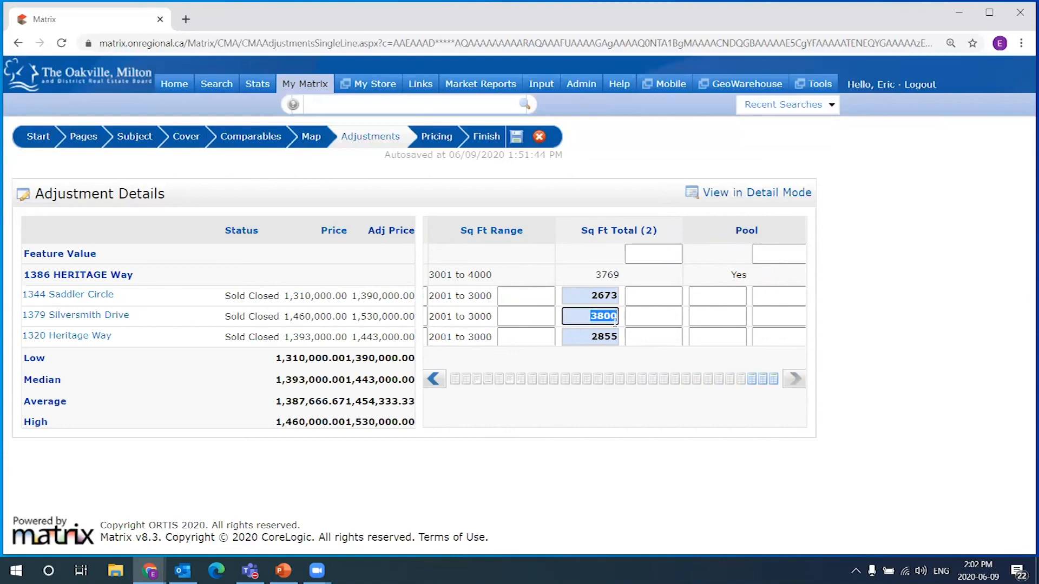
click(606, 319)
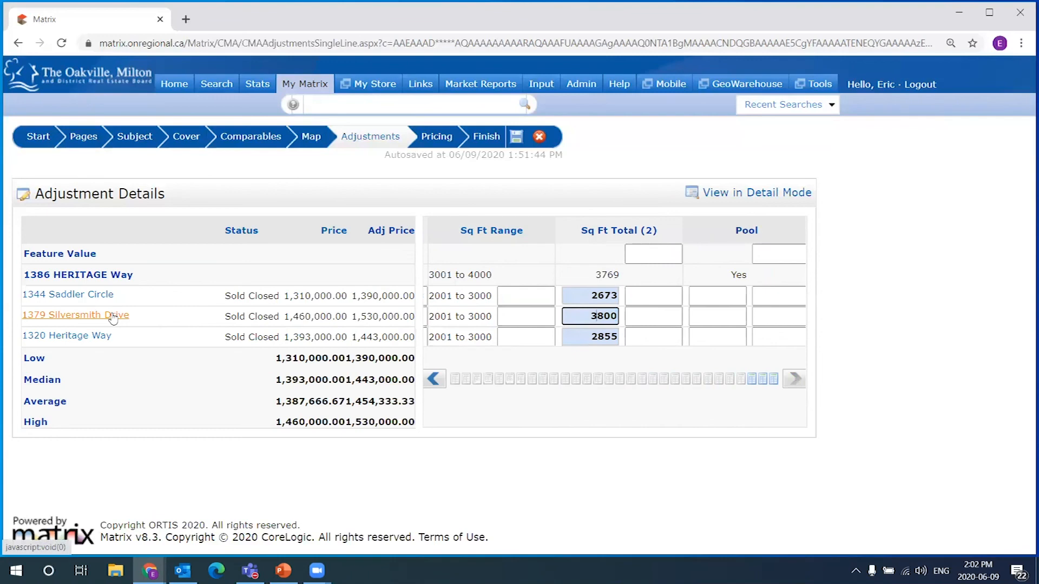
drag(603, 316, 618, 316)
click(599, 316)
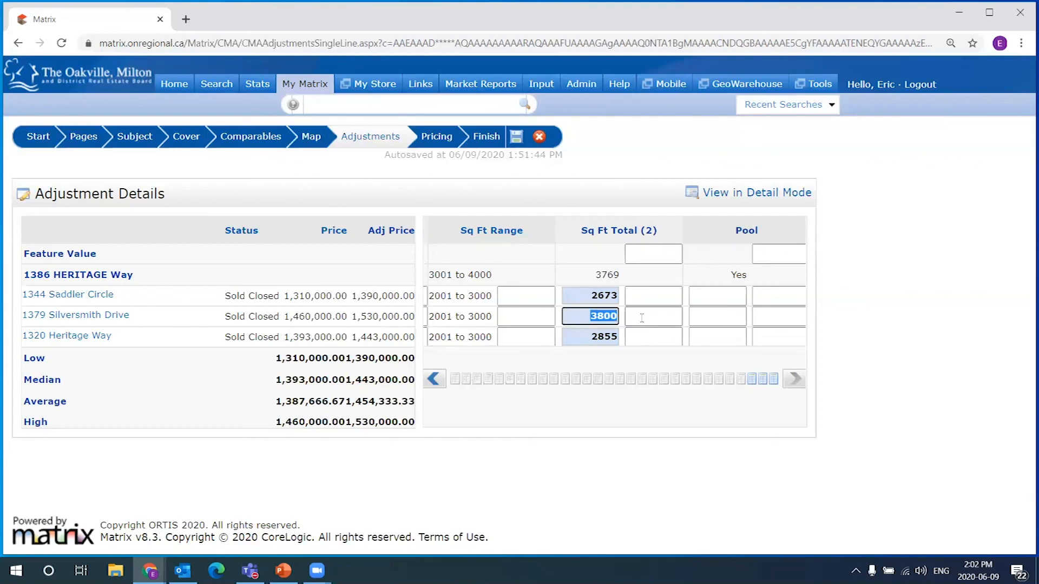
click(629, 274)
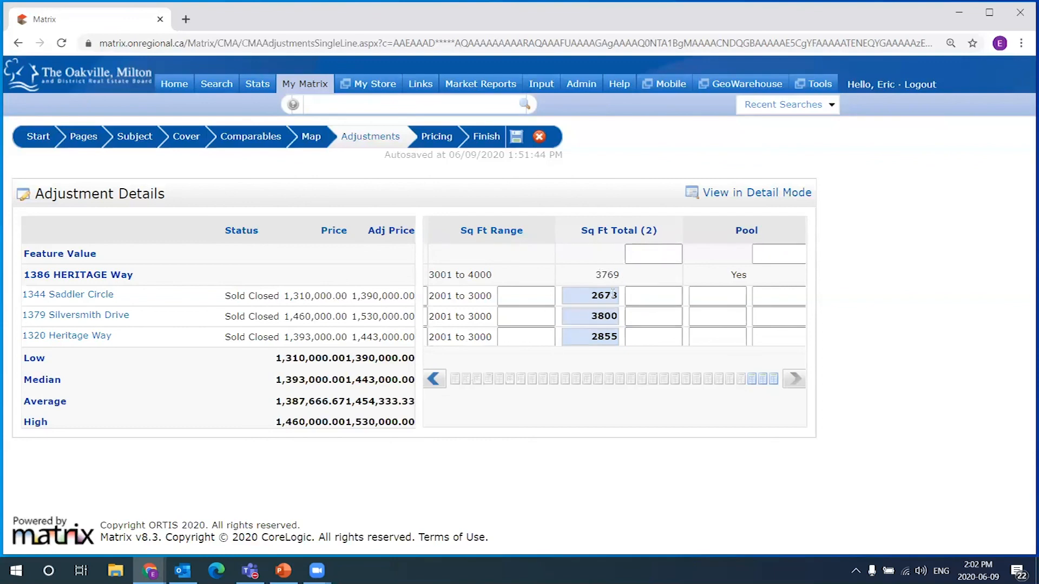
click(435, 385)
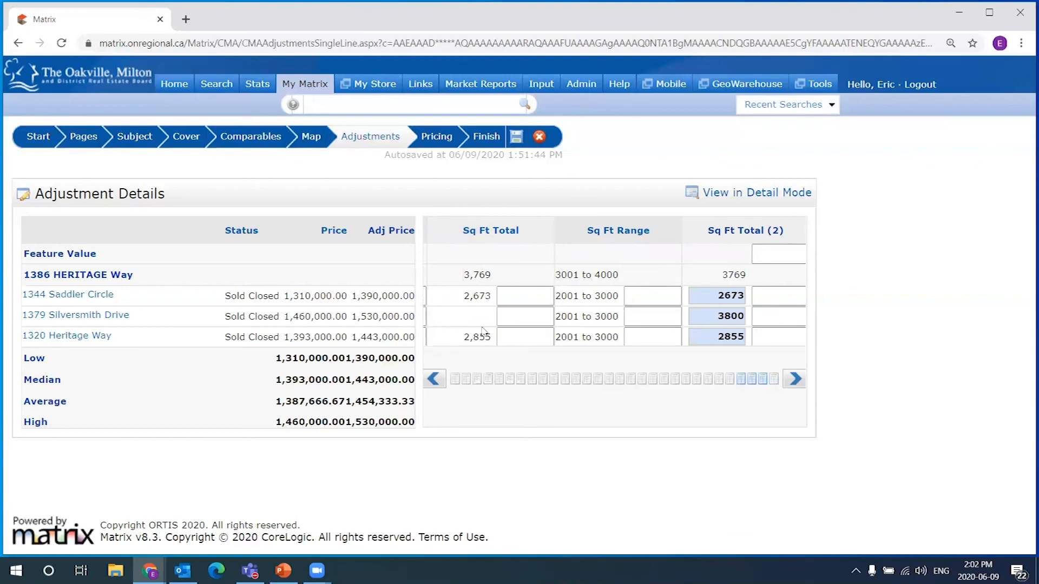
click(794, 381)
click(646, 258)
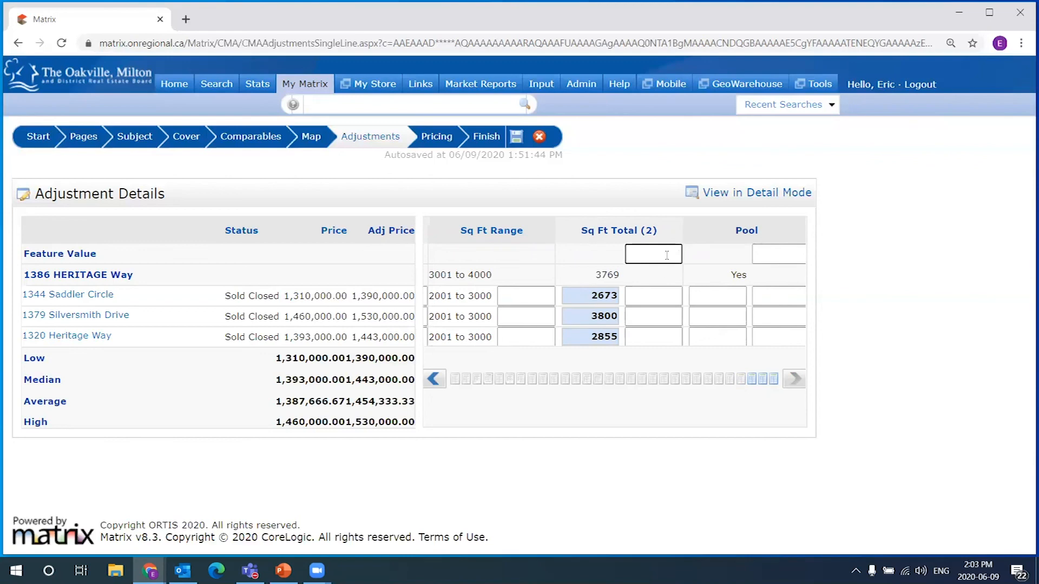
Enter square-footage adjustments of 50,000 for Saddler Circle and 48,000 for Heritage Way
click(652, 297)
click(669, 255)
click(649, 295)
drag(599, 295, 619, 293)
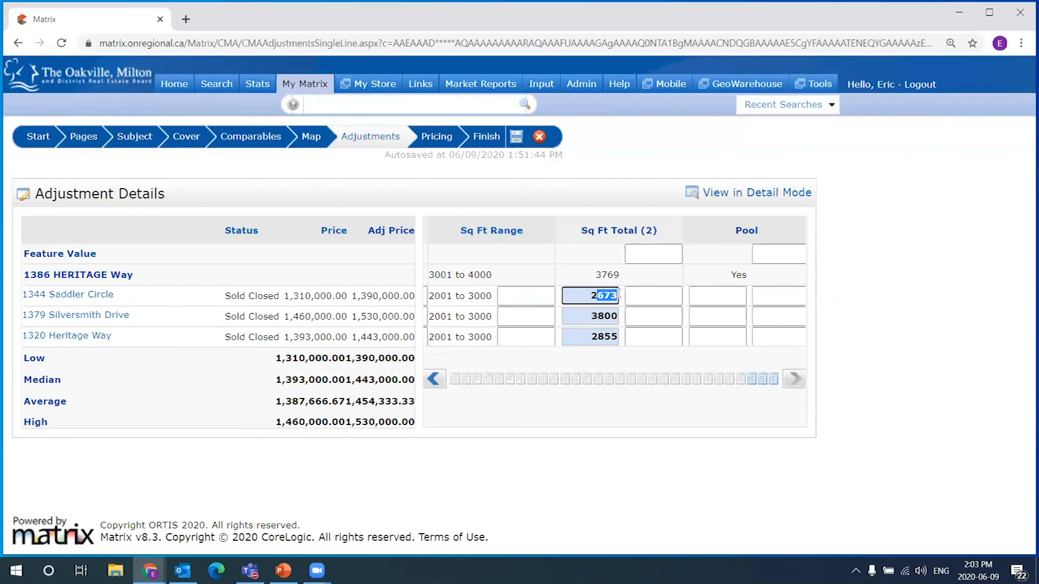
click(663, 293)
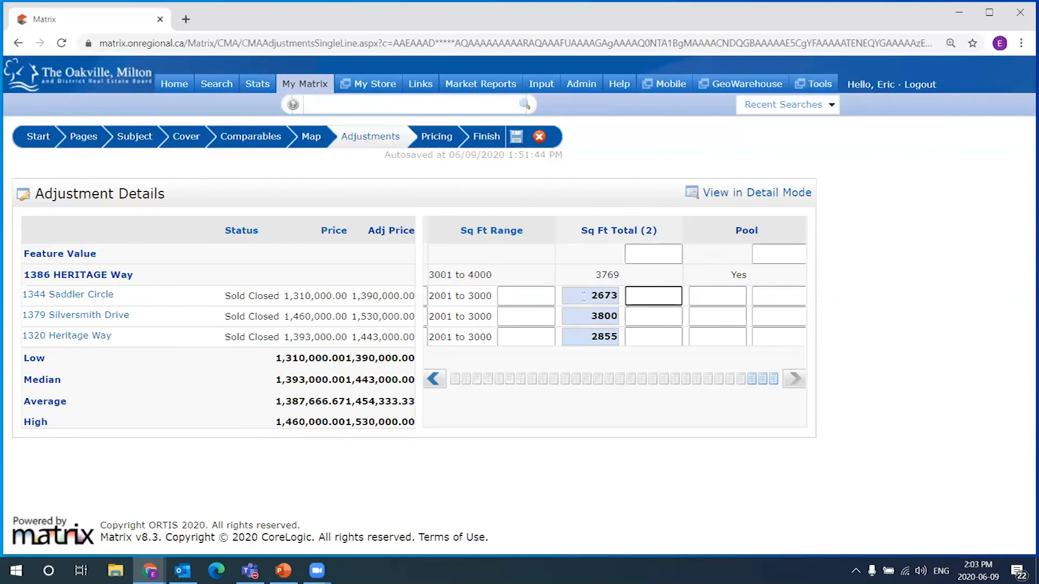
text(50,)
text(0000)
click(672, 337)
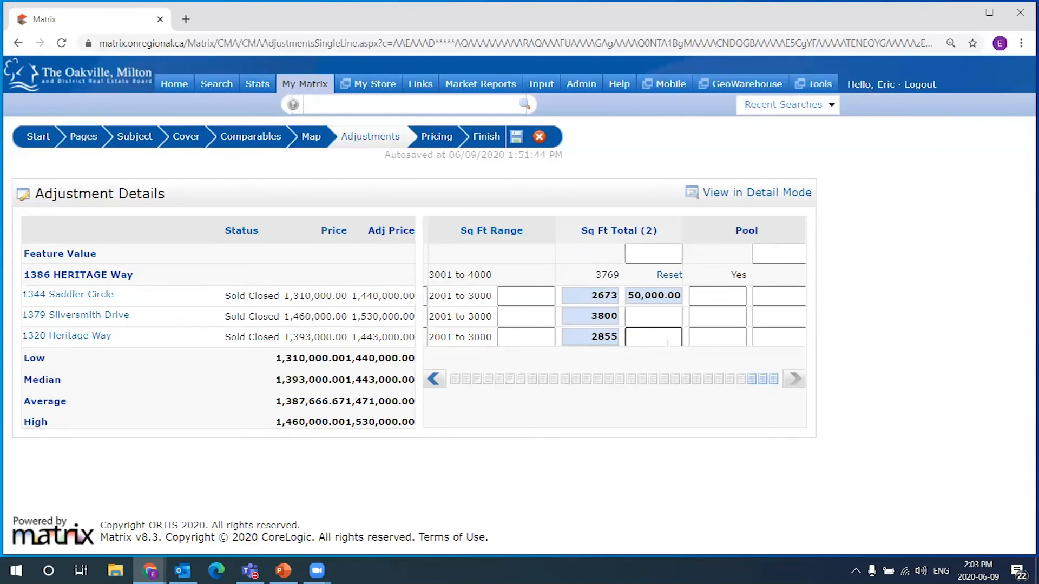
text(480000)
click(659, 362)
Change Silversmith Drive's square-footage adjustment from -2,000 to -2,500
click(647, 316)
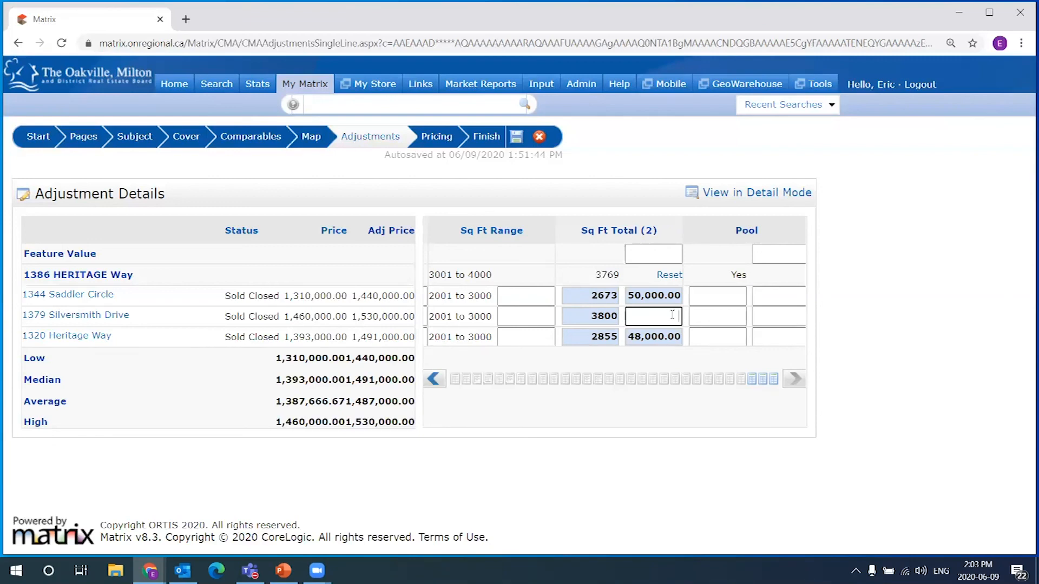
key(Return)
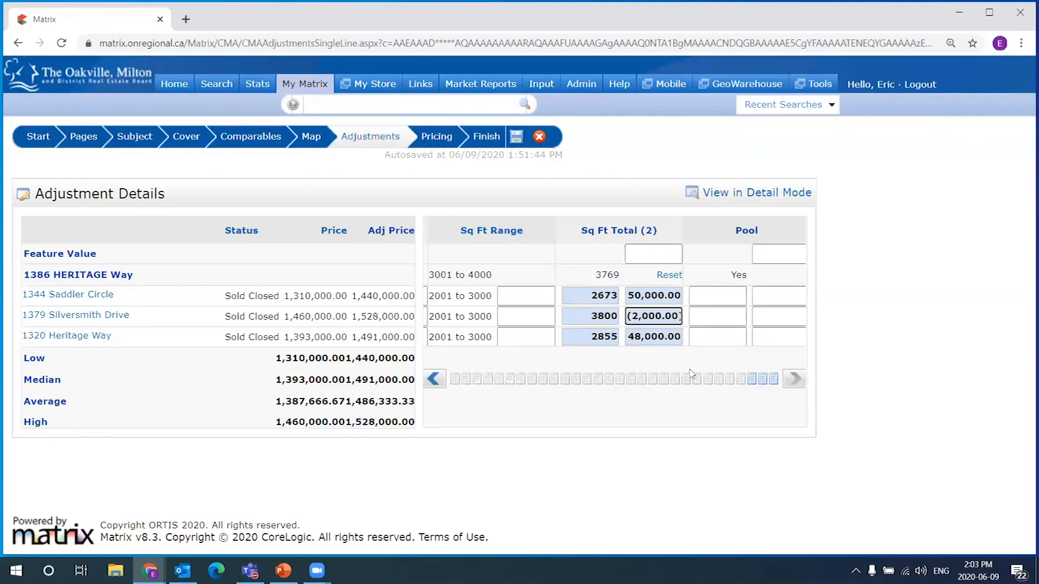
drag(600, 316, 621, 316)
drag(607, 276, 625, 278)
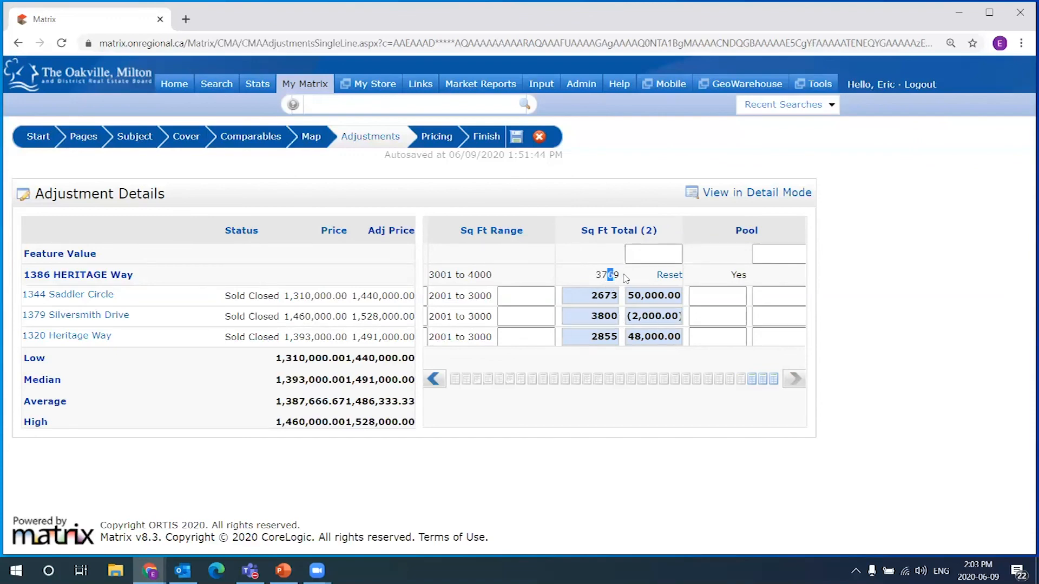
double_click(647, 317)
click(651, 318)
key(BackSpace)
text(5)
click(664, 358)
Set the comparables' Pool values to No, Yes and No
click(731, 296)
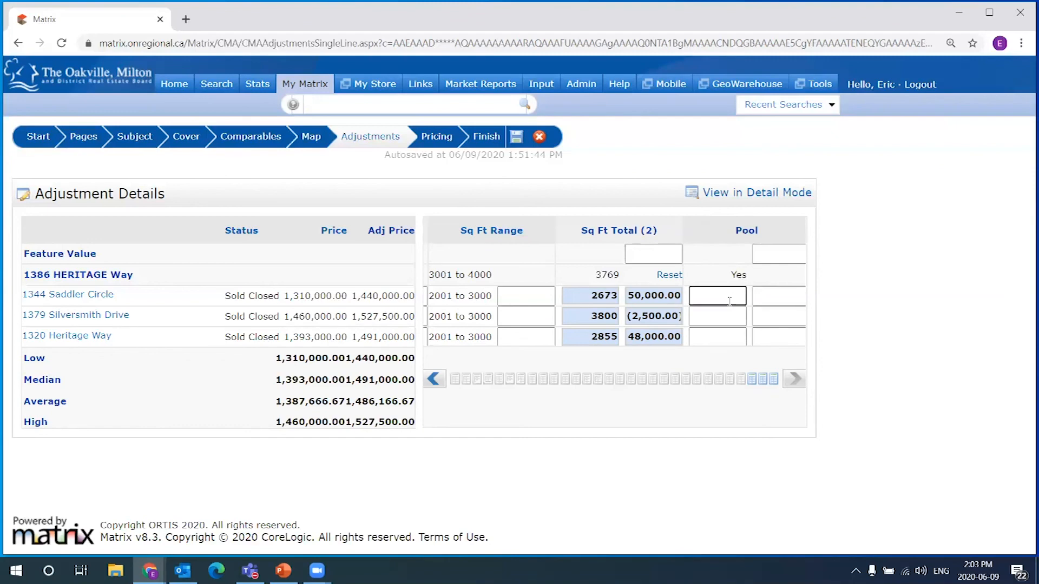
text(No)
key(Tab)
text(Yes)
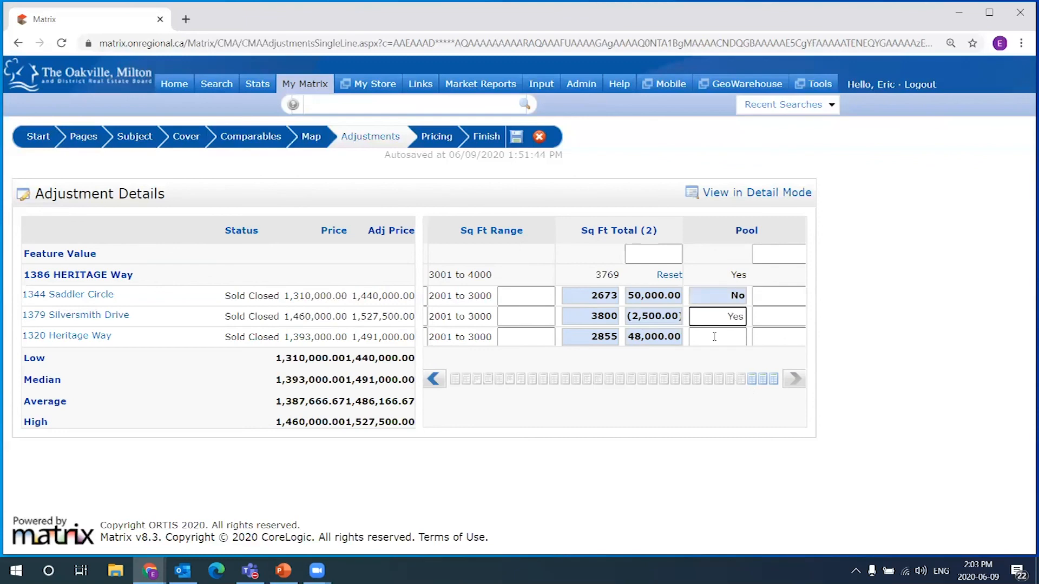
key(Tab)
text(No)
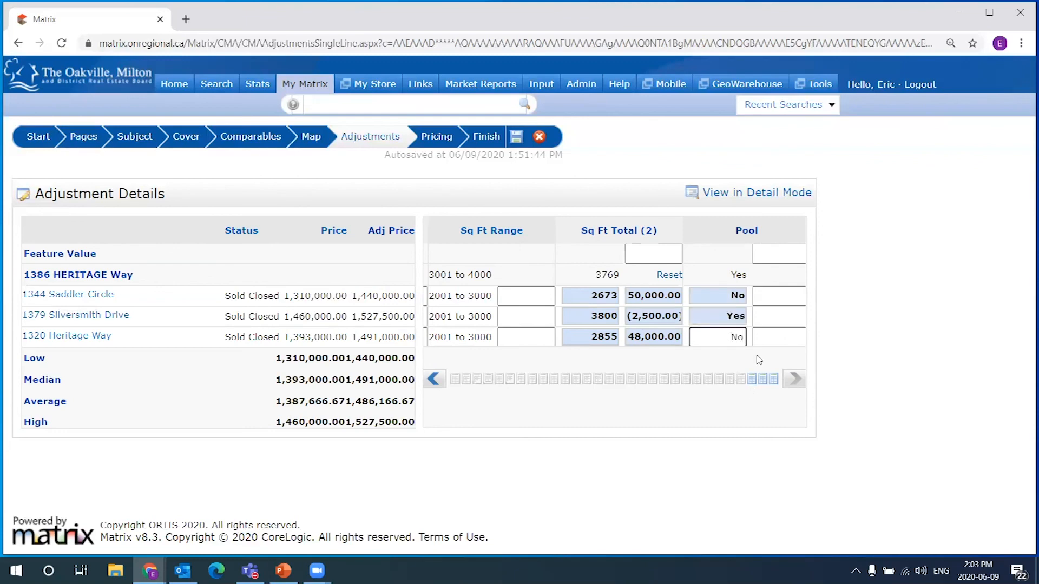
key(Tab)
click(795, 295)
click(784, 336)
click(783, 316)
click(784, 299)
click(775, 318)
click(769, 336)
click(790, 316)
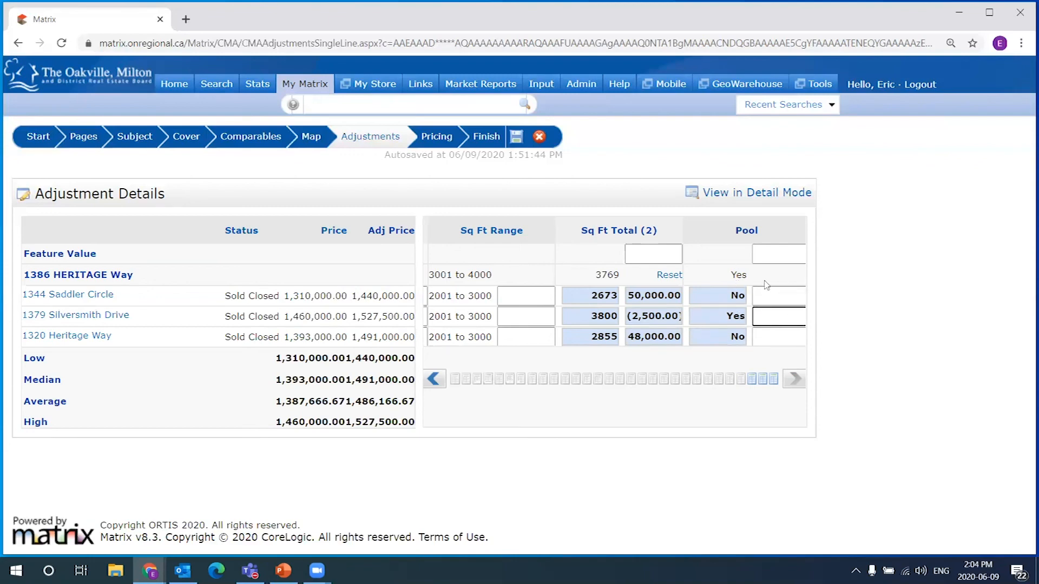
click(798, 295)
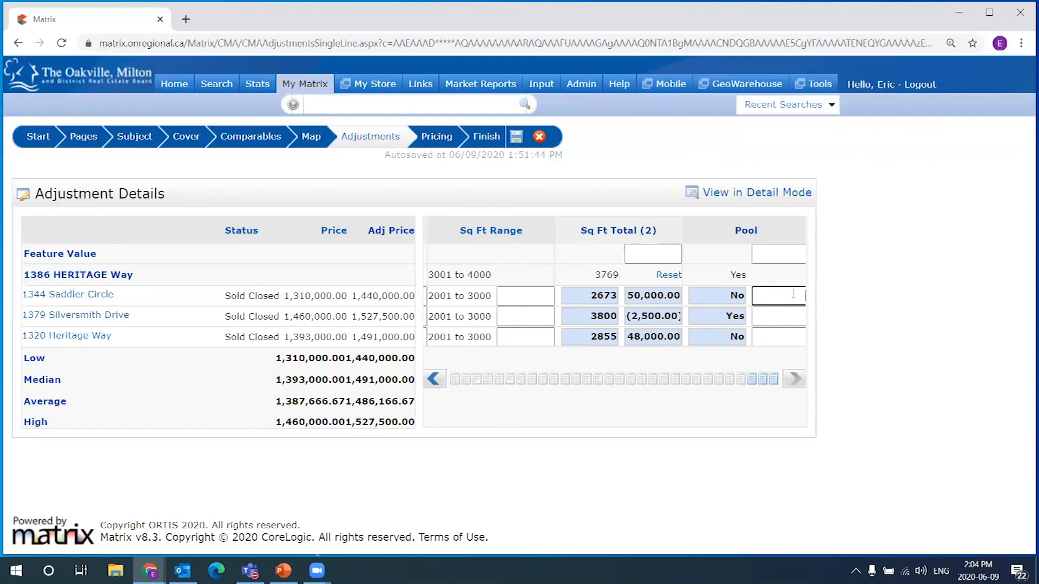
text(5)
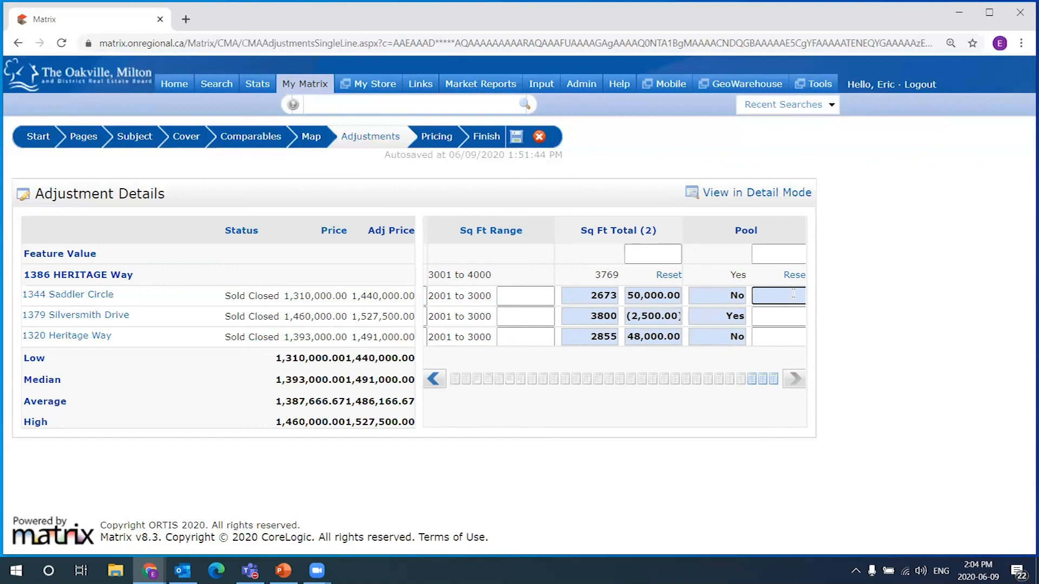
text(80000)
click(784, 337)
text(80,000)
click(769, 356)
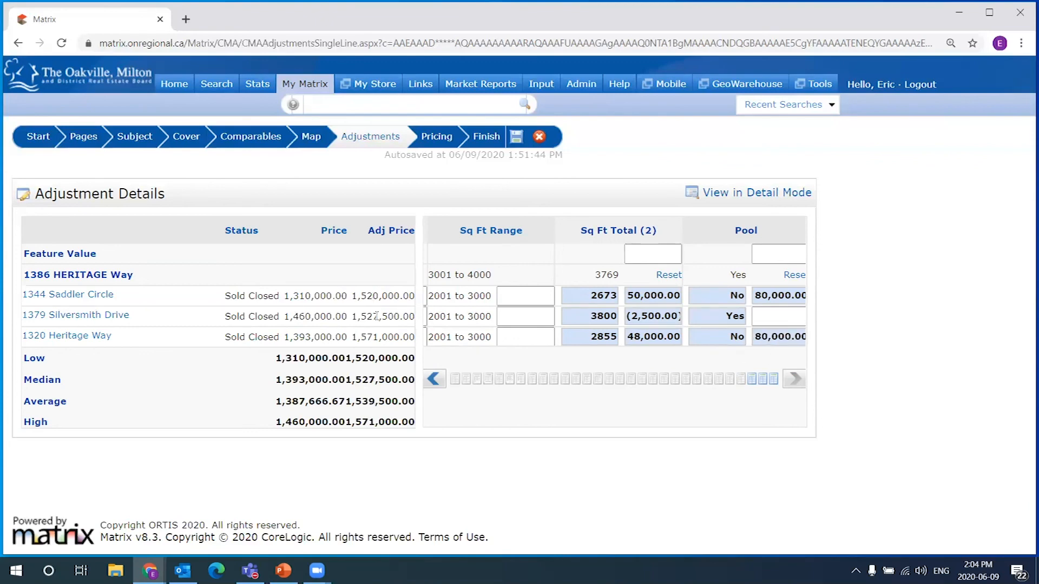
Review the recalculated adjusted prices against the comparables' sale prices and the subject
drag(363, 294, 379, 337)
click(780, 335)
click(434, 379)
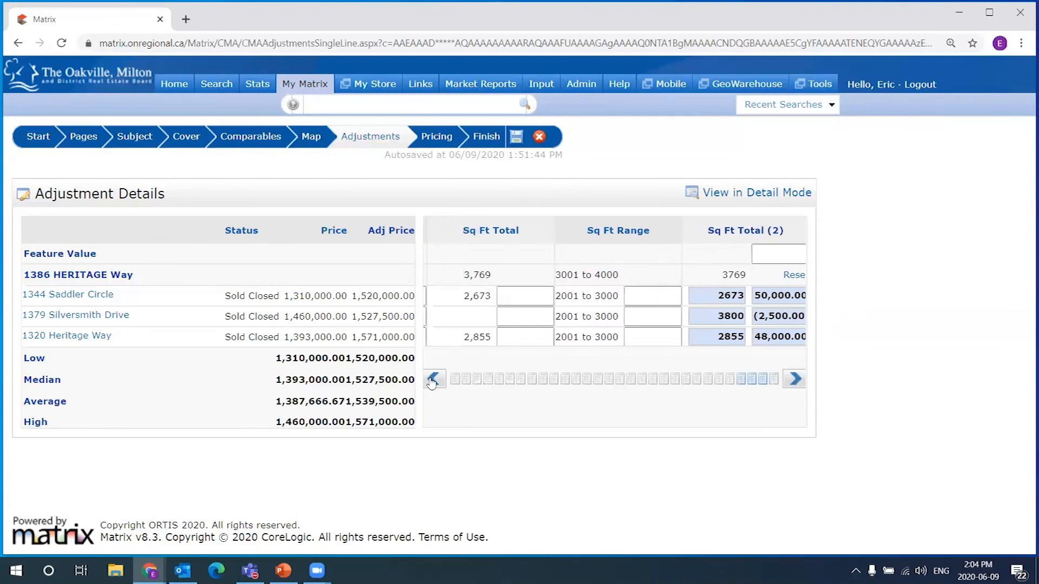
click(795, 379)
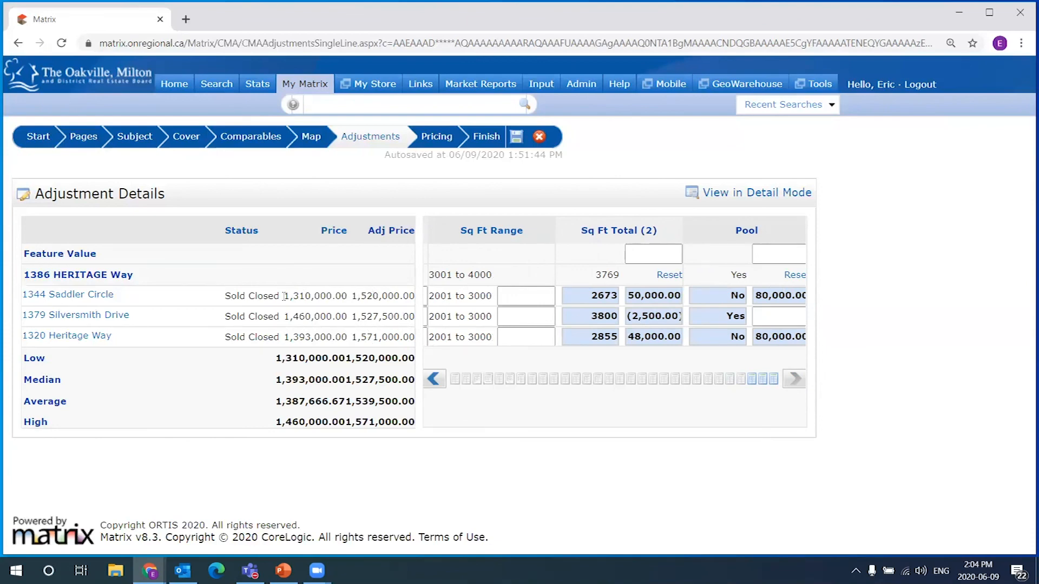
double_click(303, 295)
drag(284, 317, 347, 317)
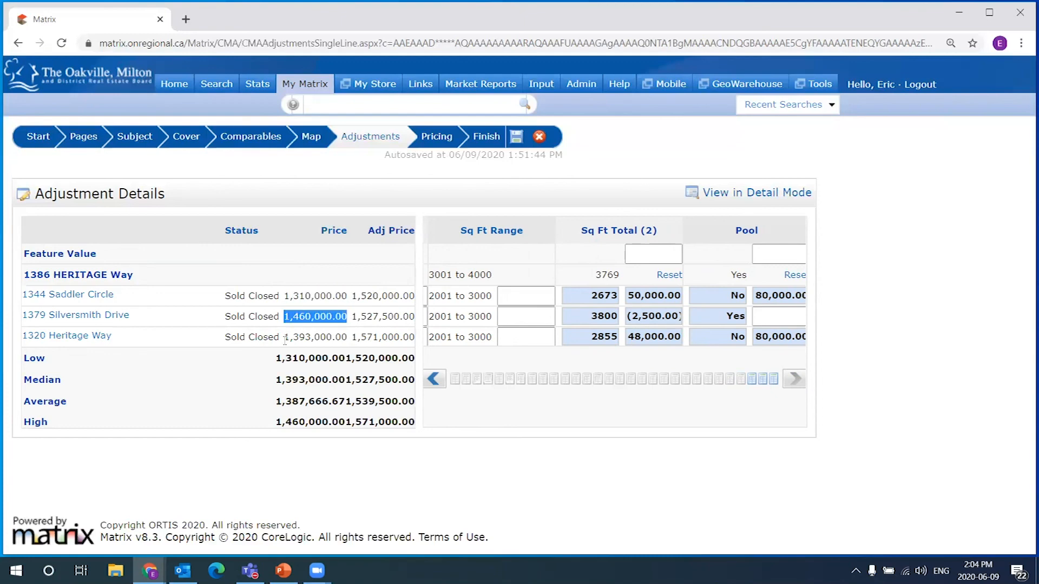
drag(283, 336, 342, 336)
click(216, 263)
drag(144, 274, 53, 275)
click(518, 299)
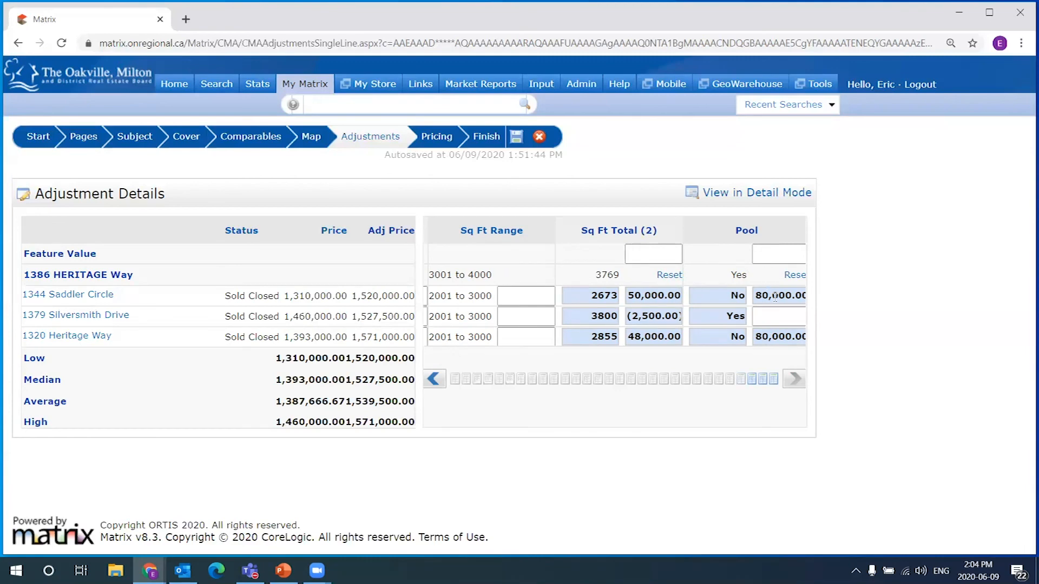
double_click(672, 296)
click(719, 256)
Open the CMA's Pricing step and scroll through its price summary
click(439, 138)
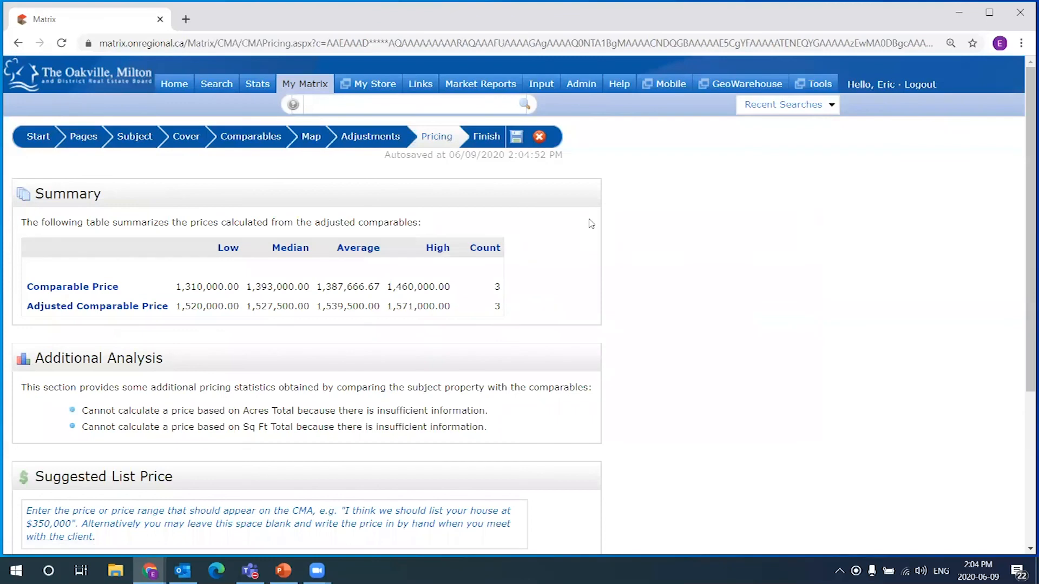
scroll(595, 225, down, 1)
scroll(618, 287, up, 1)
scroll(323, 223, down, 1)
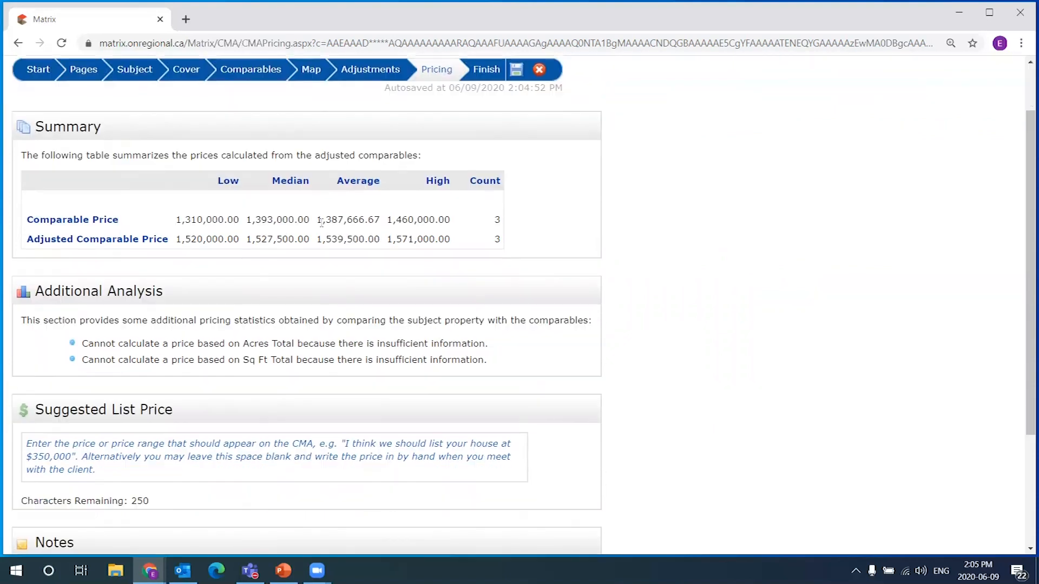
scroll(439, 227, up, 1)
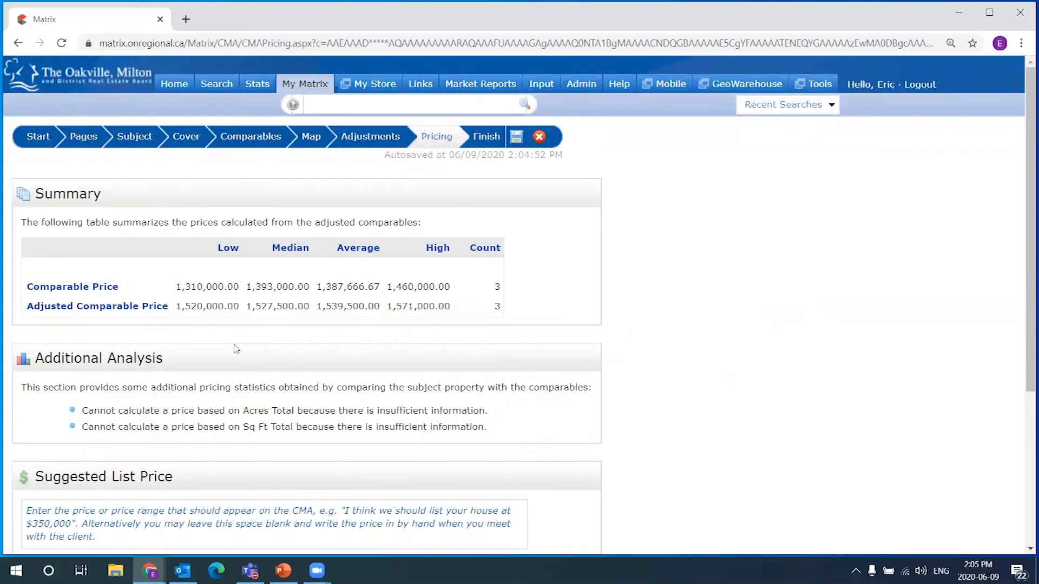
scroll(237, 350, down, 1)
scroll(185, 453, down, 1)
scroll(211, 414, up, 1)
Enter 1,530,000 as the suggested list price, just under the 1,539,500 adjusted average
click(143, 460)
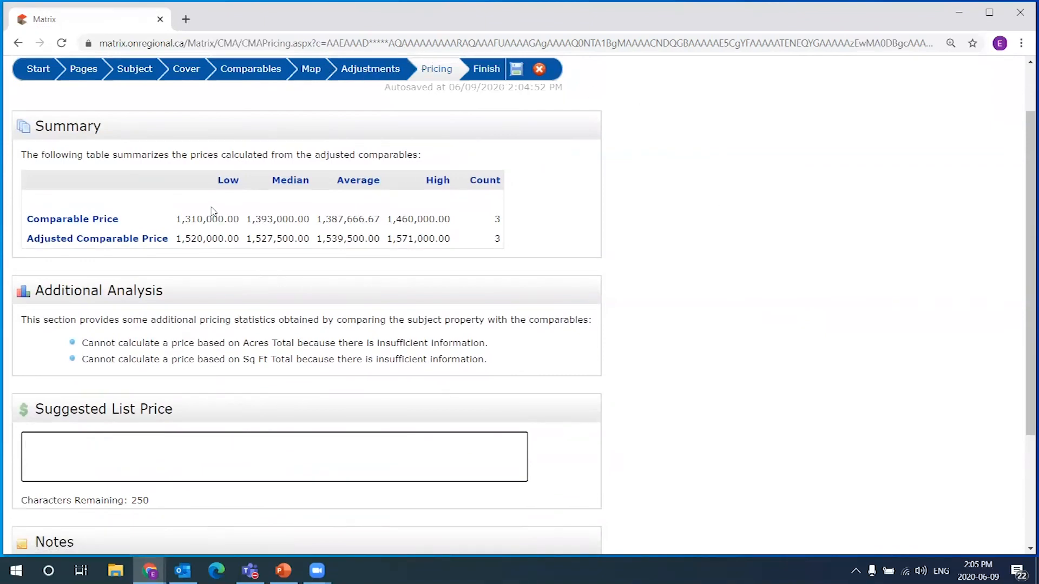
drag(320, 238, 381, 239)
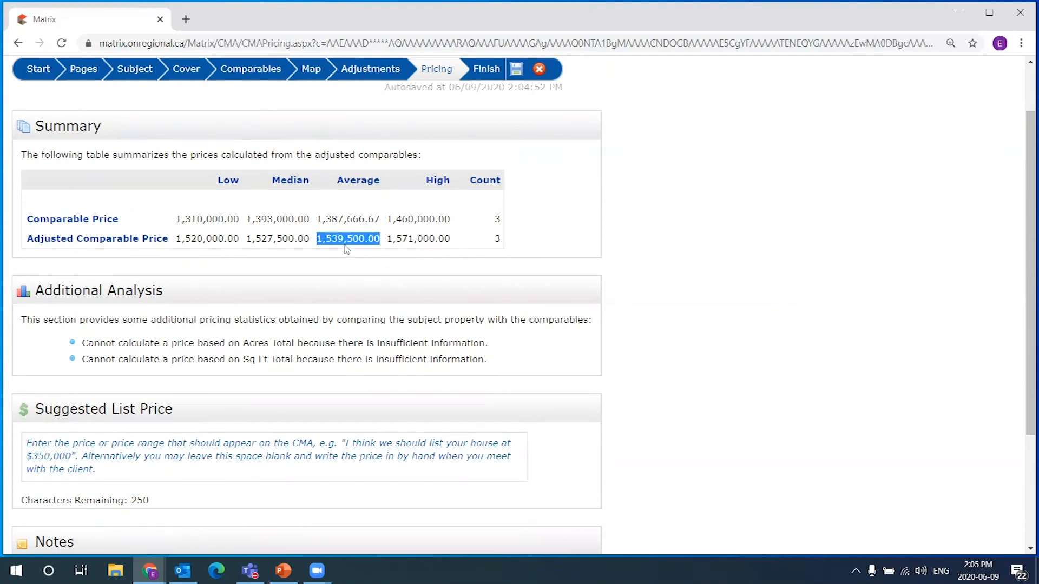
click(135, 454)
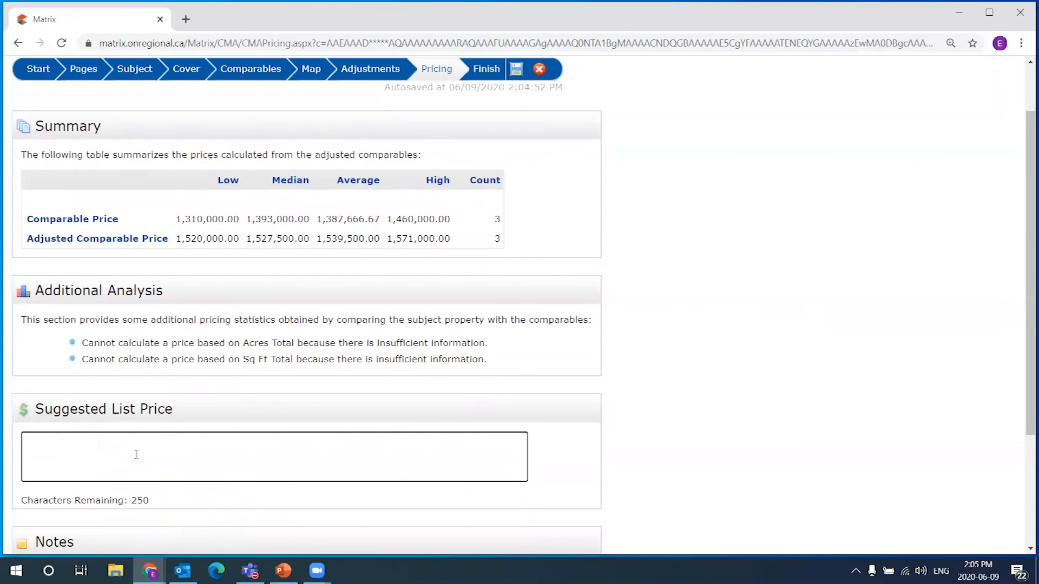
text(1,530,000)
drag(343, 239, 323, 239)
drag(162, 440, 10, 457)
drag(116, 452, 20, 461)
click(148, 455)
scroll(640, 305, down, 1)
scroll(640, 306, up, 1)
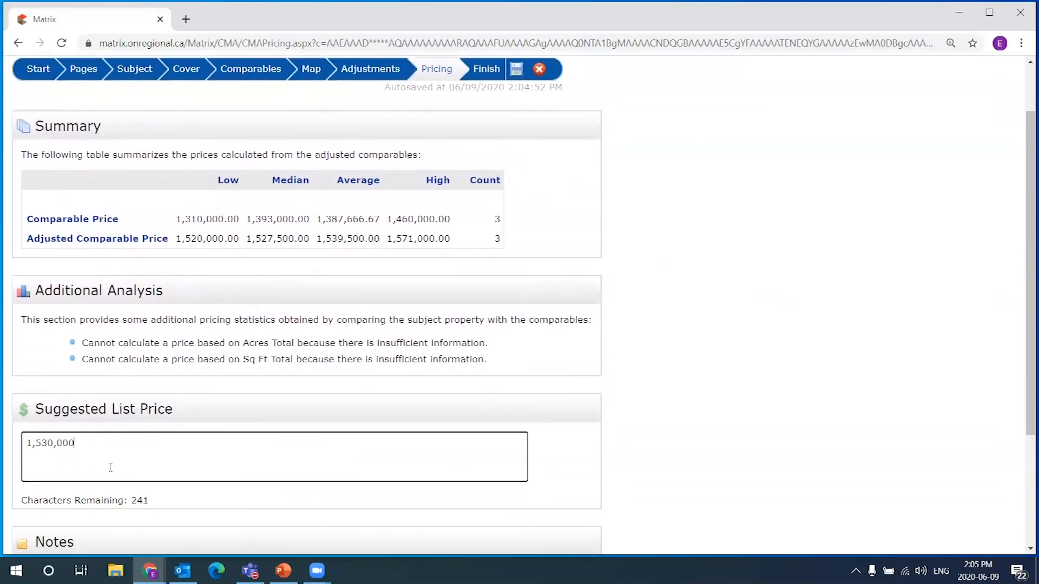
double_click(219, 445)
right_click(52, 443)
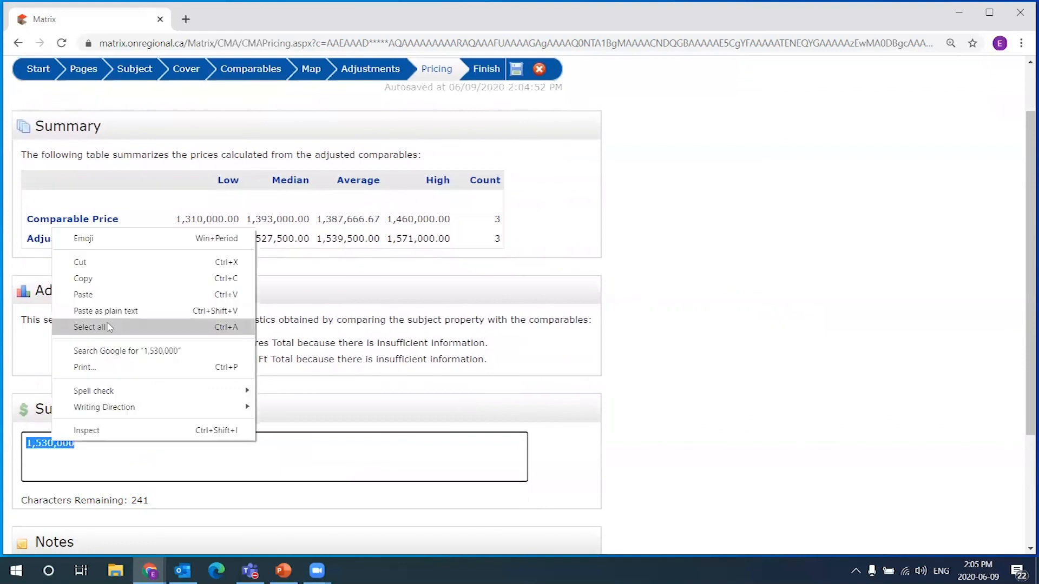
click(105, 278)
click(177, 440)
key(BackSpace)
key(BackSpace)
key(BackSpace)
key(BackSpace)
key(BackSpace)
key(BackSpace)
key(BackSpace)
key(BackSpace)
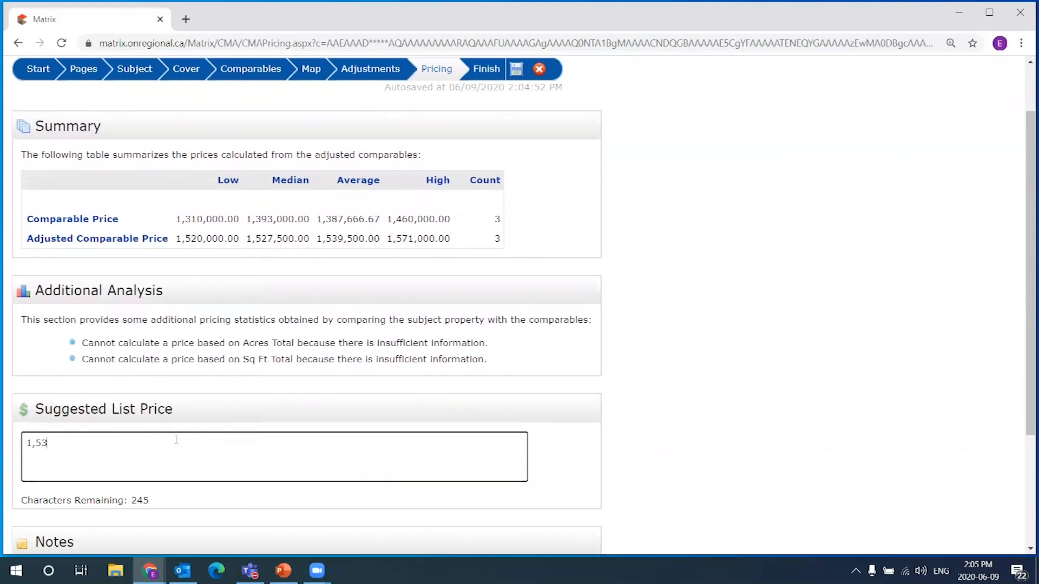
click(722, 400)
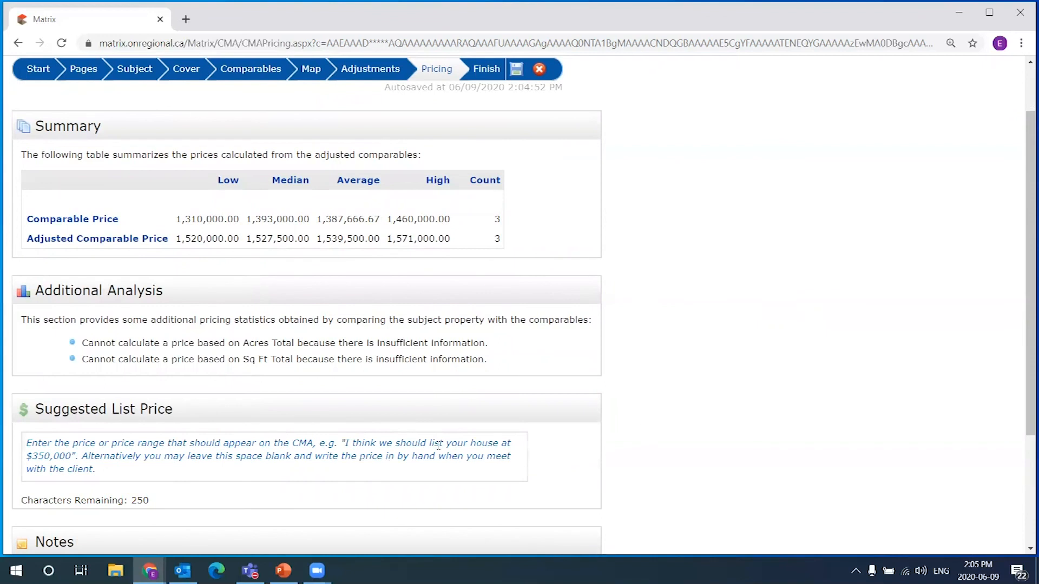
scroll(670, 413, down, 1)
scroll(698, 392, up, 1)
right_click(88, 453)
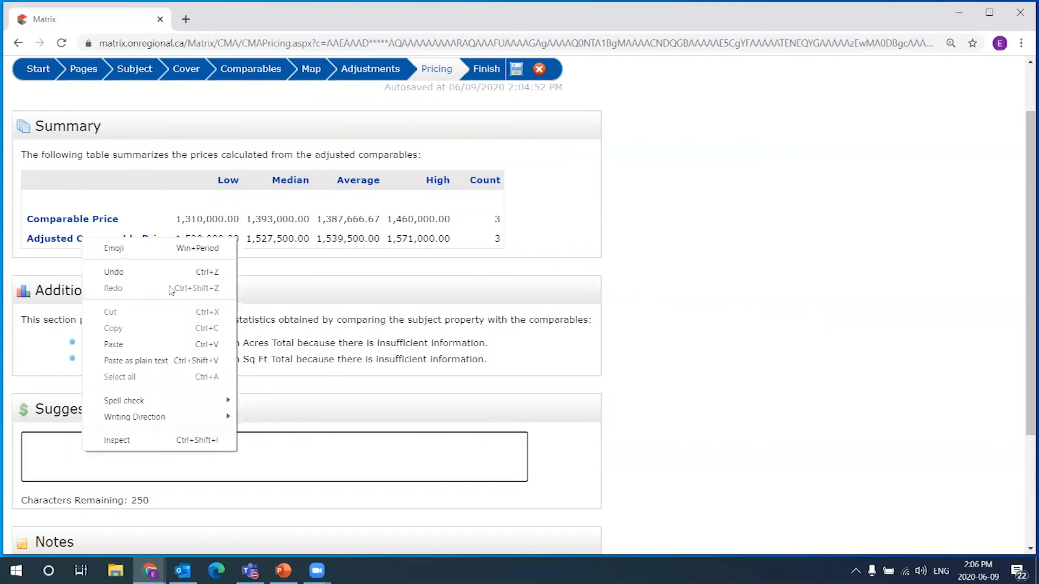
key(Escape)
click(64, 452)
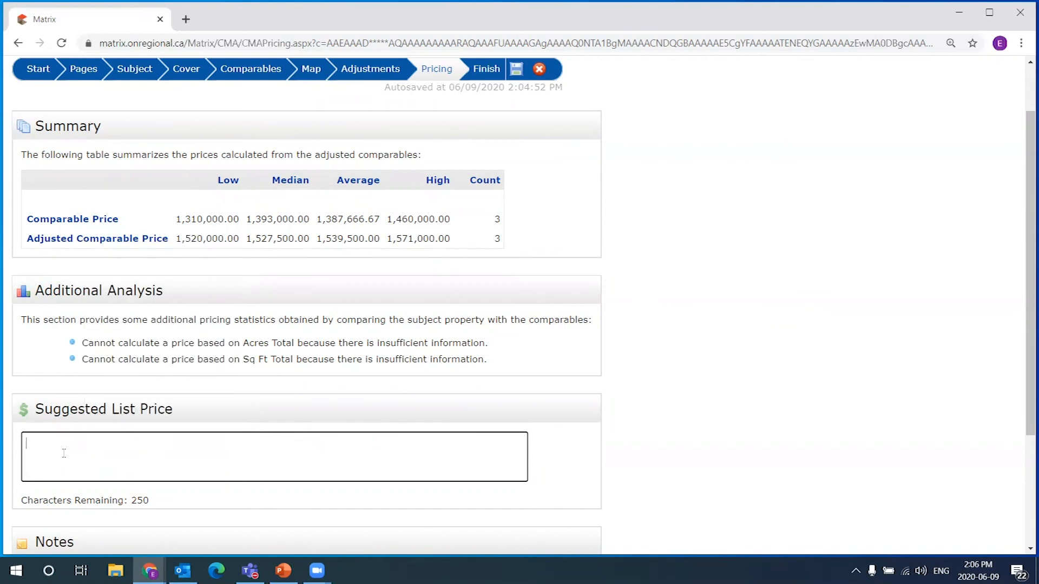
right_click(56, 448)
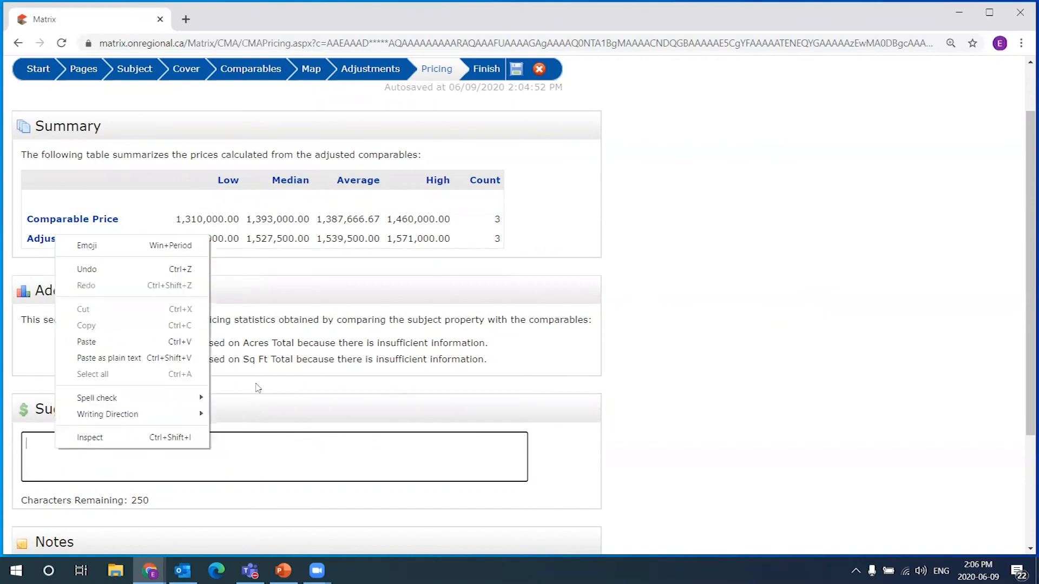
click(130, 341)
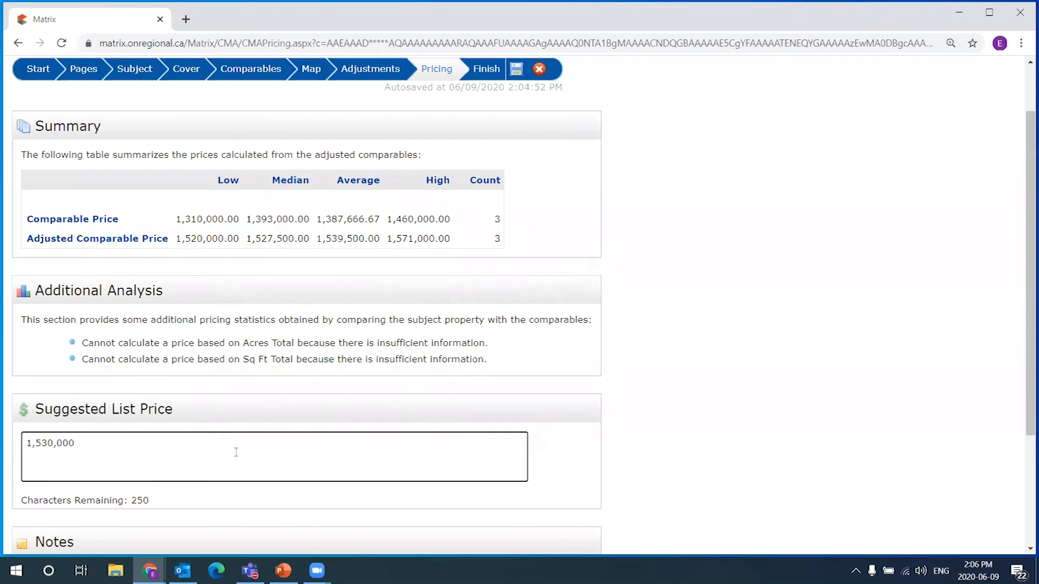
double_click(127, 446)
click(165, 453)
click(712, 356)
scroll(702, 359, up, 2)
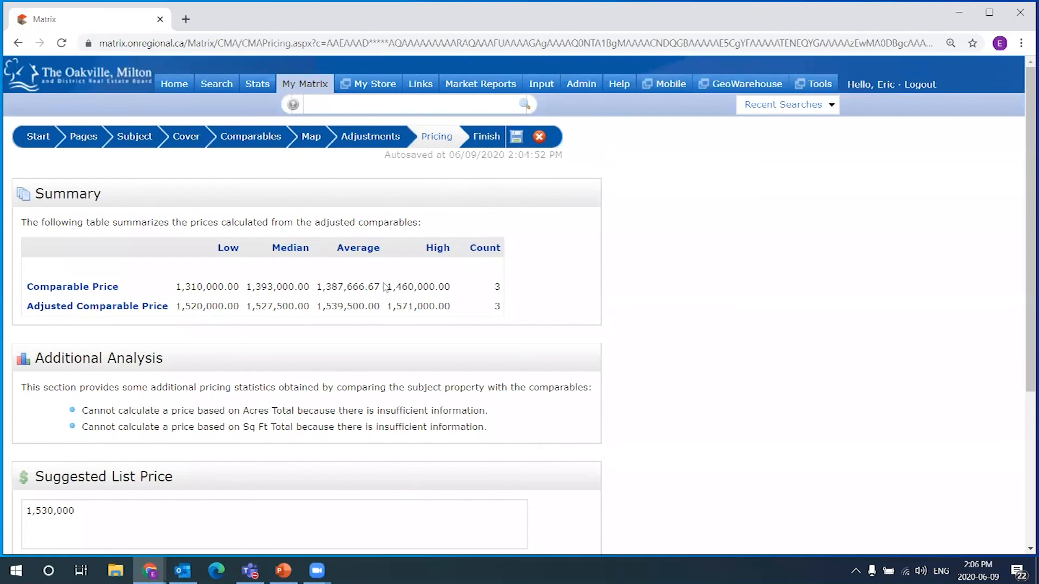
scroll(386, 286, down, 3)
click(92, 452)
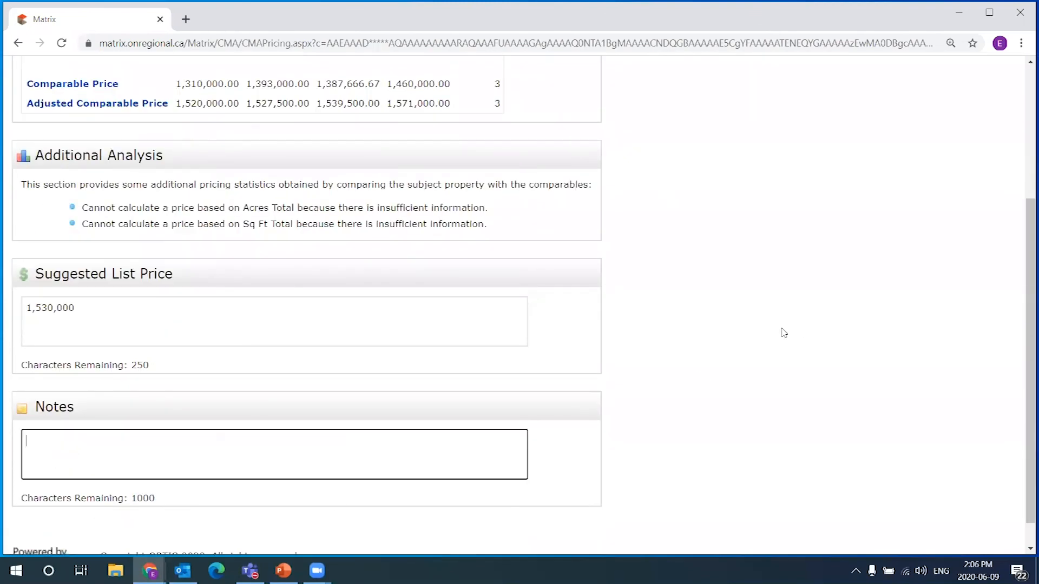
click(778, 338)
scroll(758, 341, up, 3)
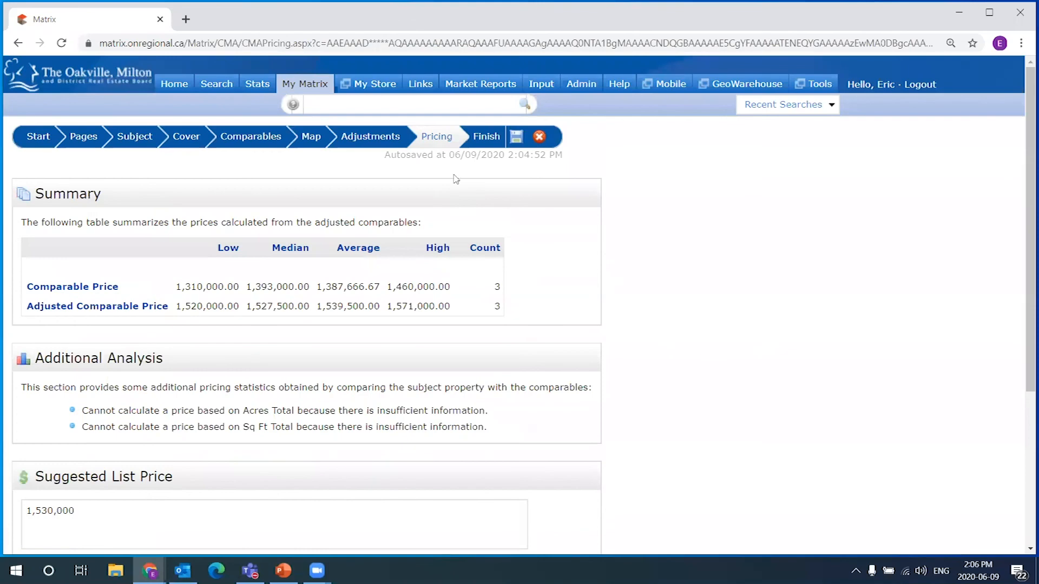
Open the CMA's Finish step and review the list of report pages
click(488, 140)
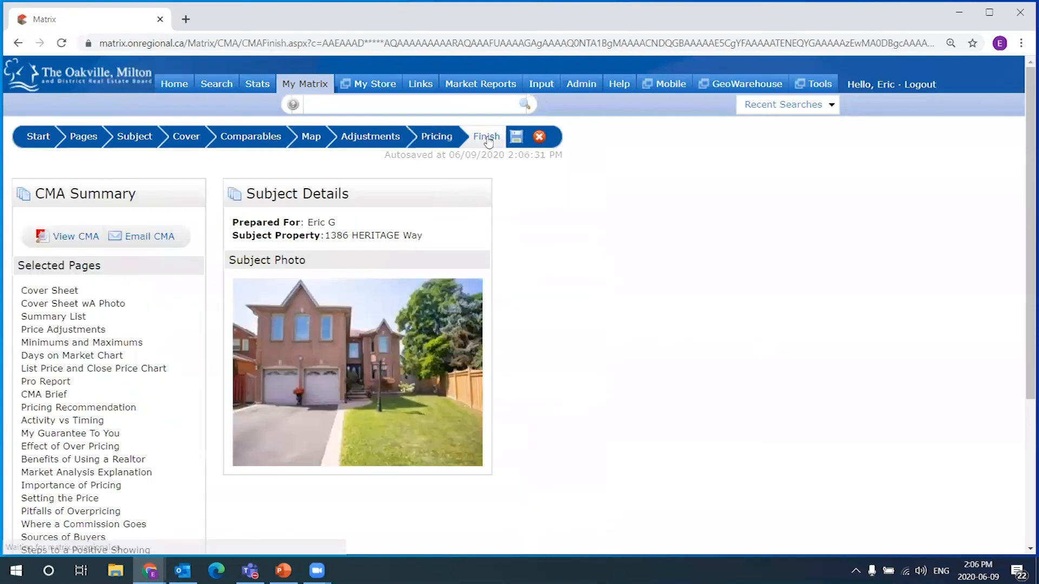
scroll(596, 139, down, 1)
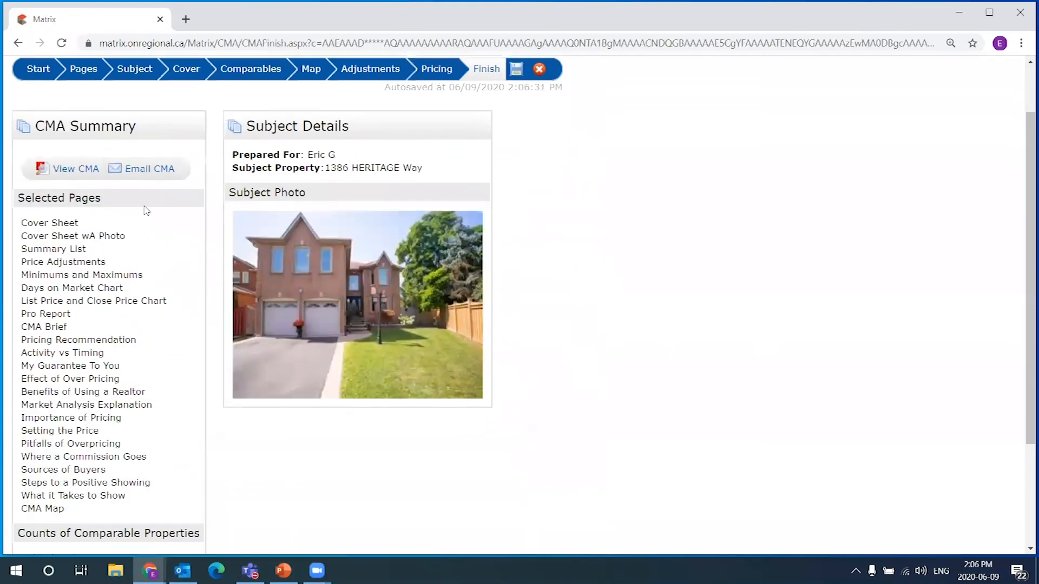
drag(19, 223, 70, 200)
click(119, 247)
scroll(150, 276, down, 2)
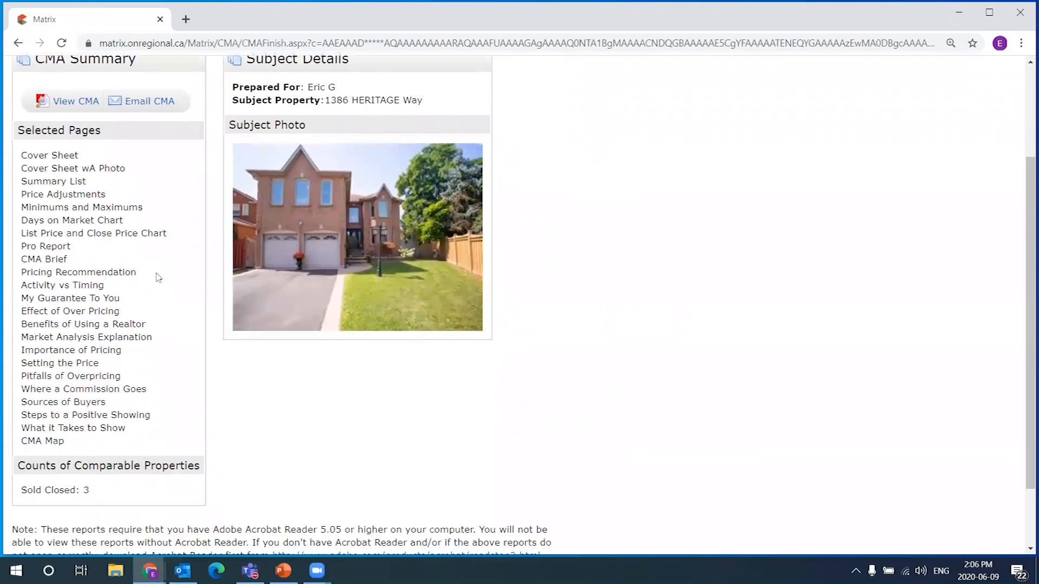
scroll(455, 350, up, 4)
drag(22, 292, 161, 491)
click(166, 390)
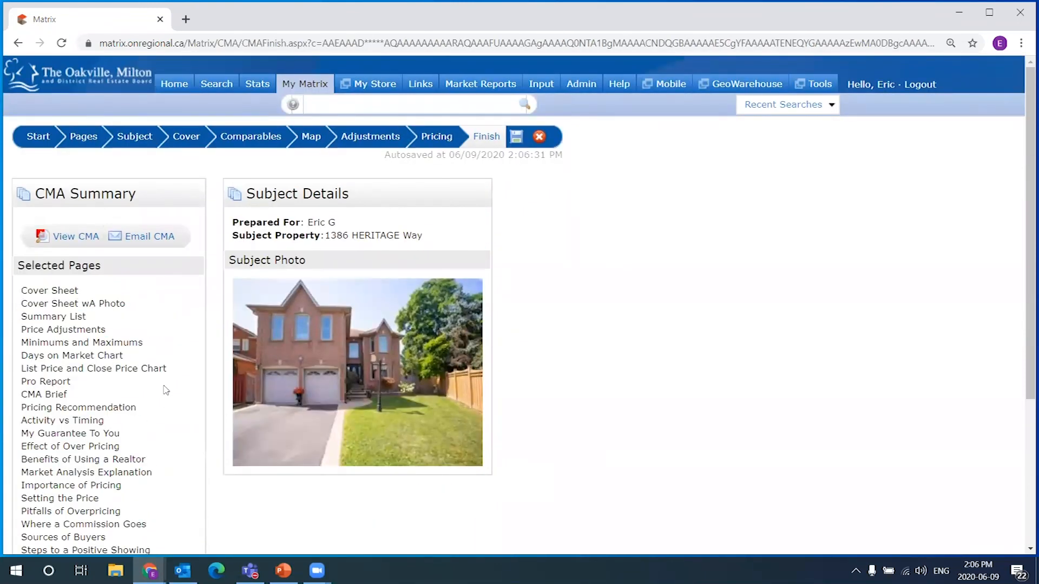
Generate the 27-page CMA PDF in a new tab, then return to the Pages step
click(69, 238)
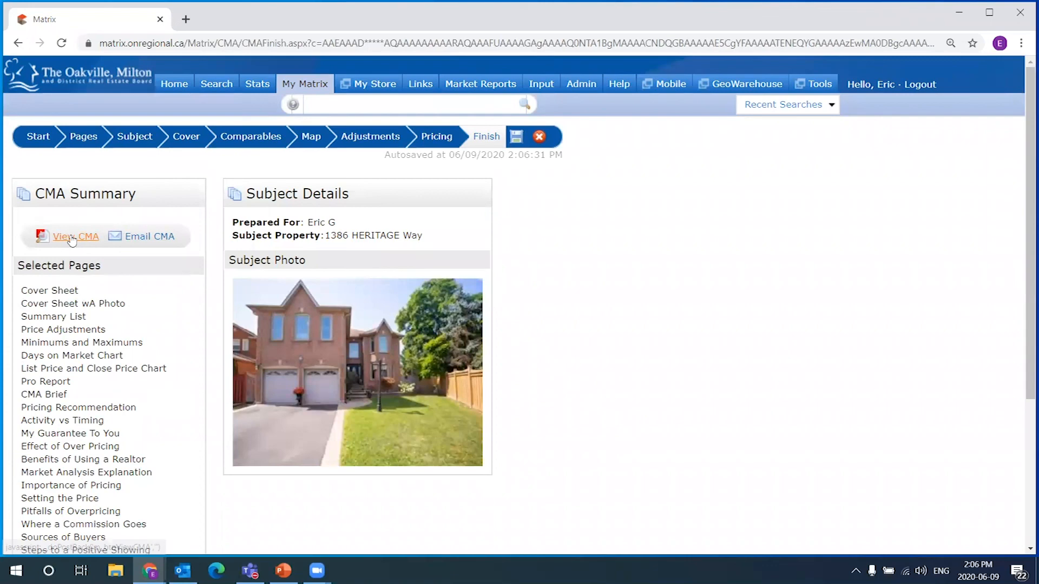
drag(473, 136, 496, 135)
click(488, 136)
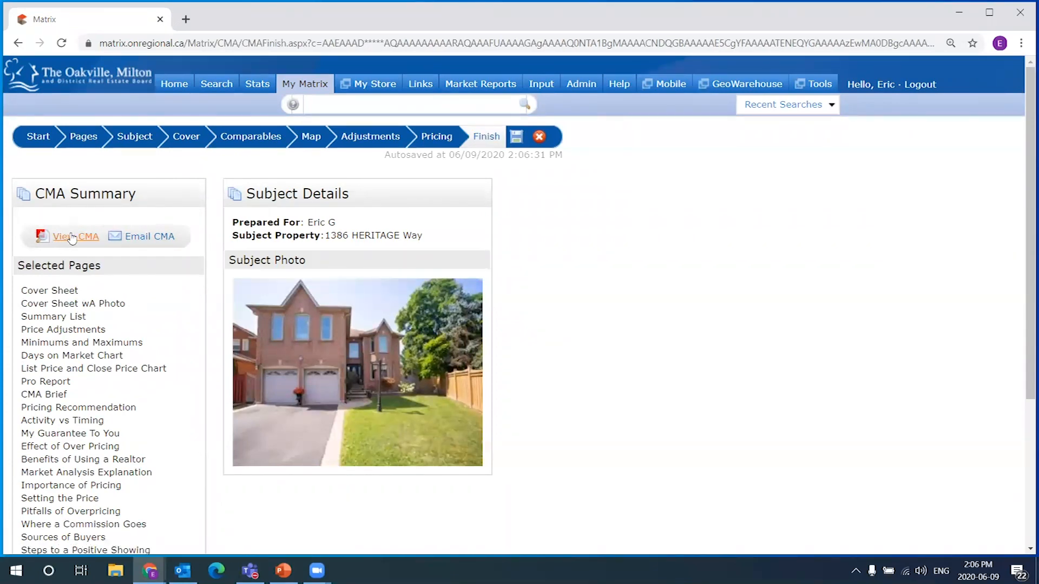
click(76, 238)
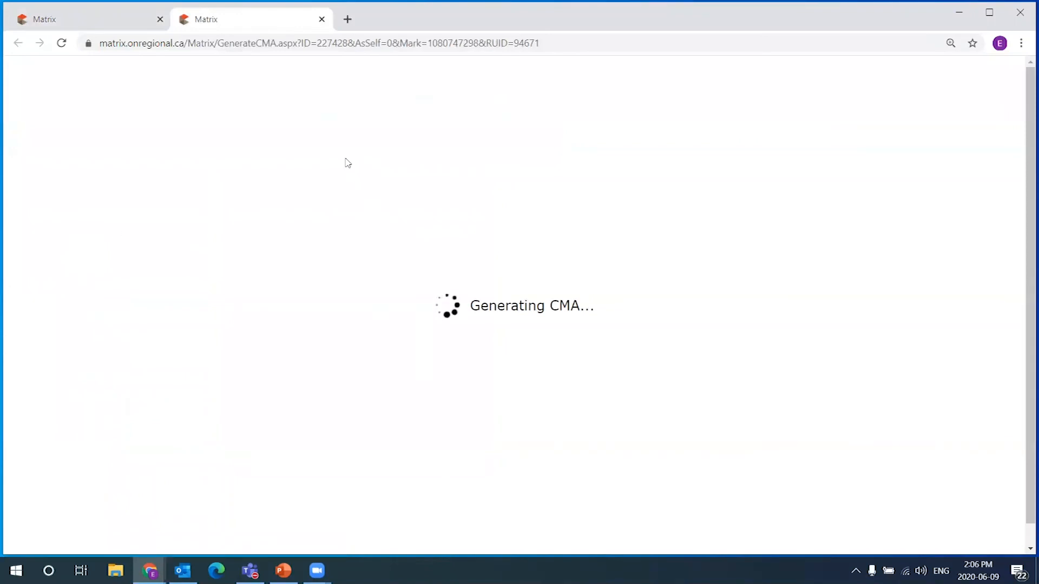
click(135, 18)
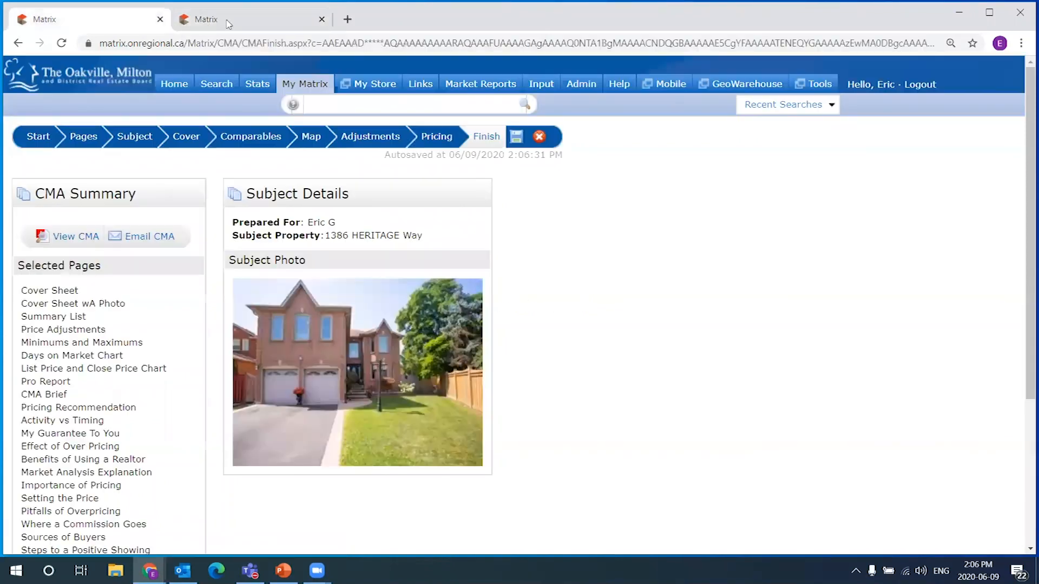
click(262, 19)
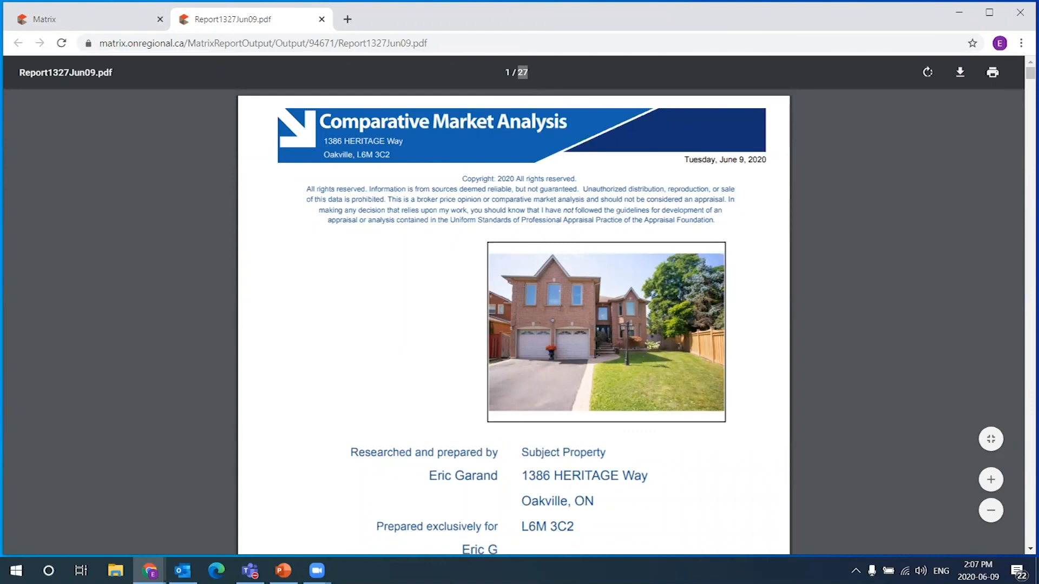
click(129, 27)
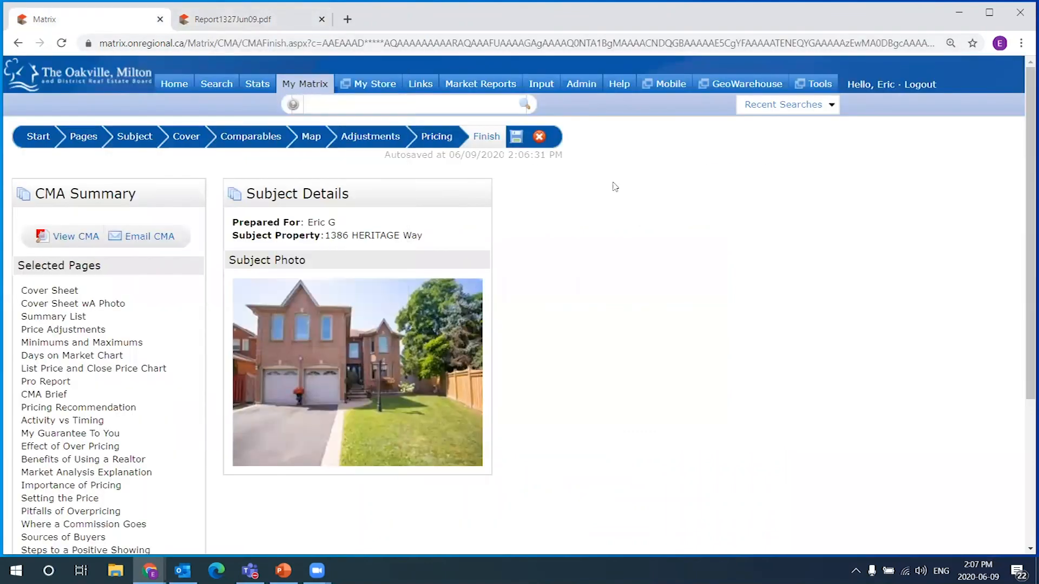
click(84, 137)
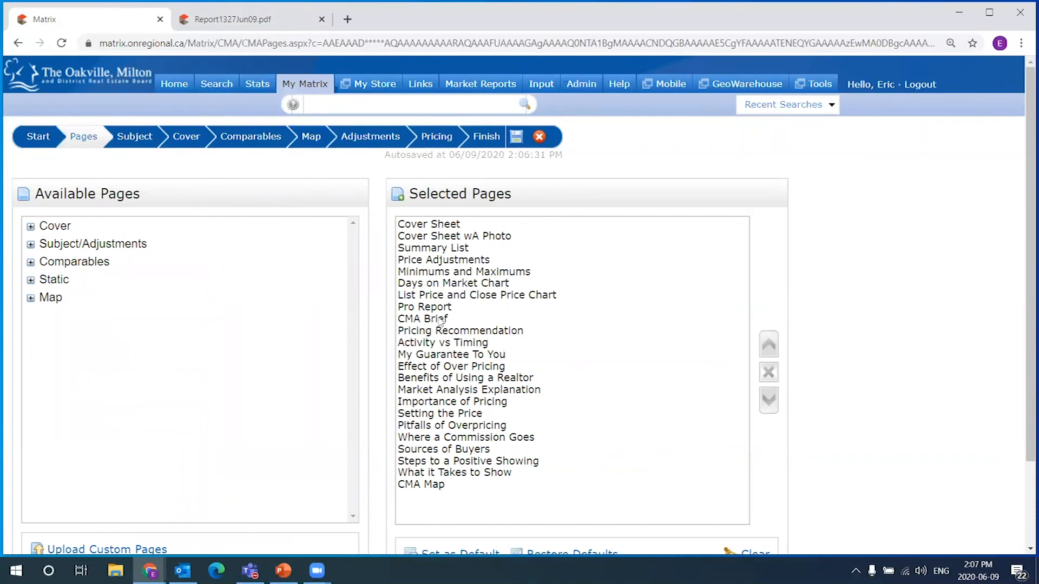
Select Cover Sheet and Cover Sheet wA Photo, then switch to the report PDF
click(457, 224)
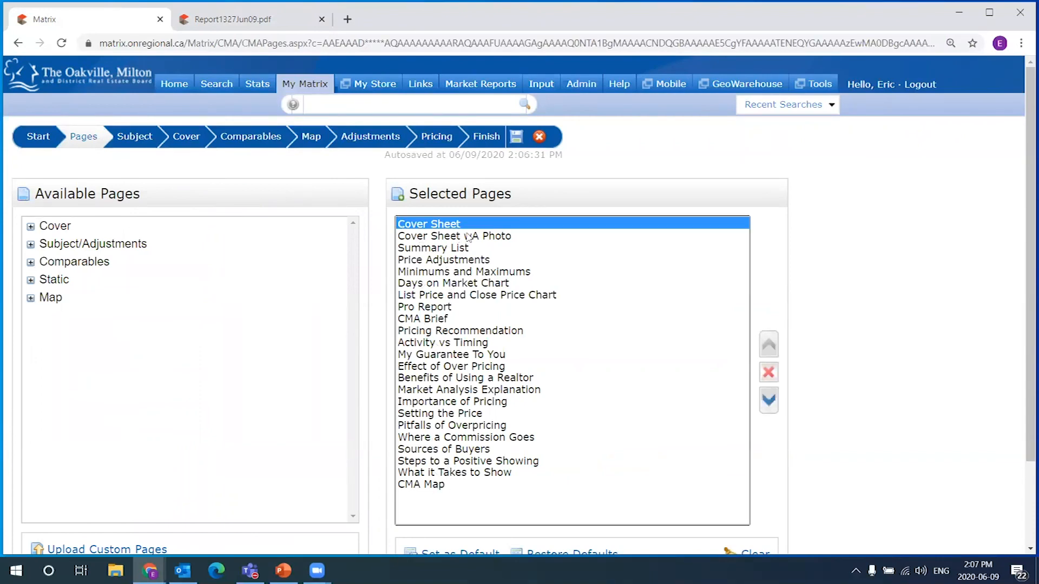
shift+click(528, 238)
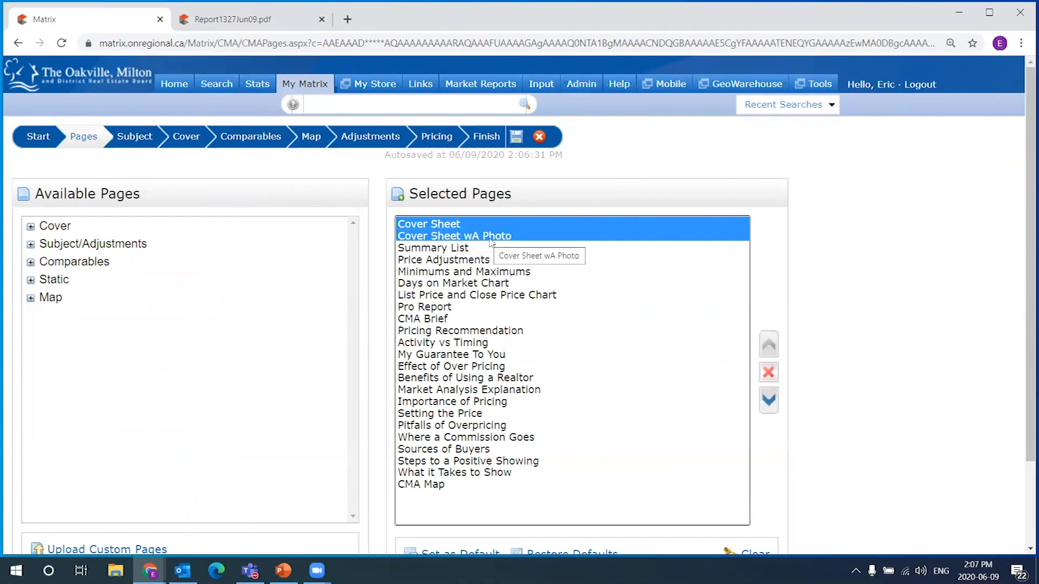
mouse_move(325, 93)
click(246, 22)
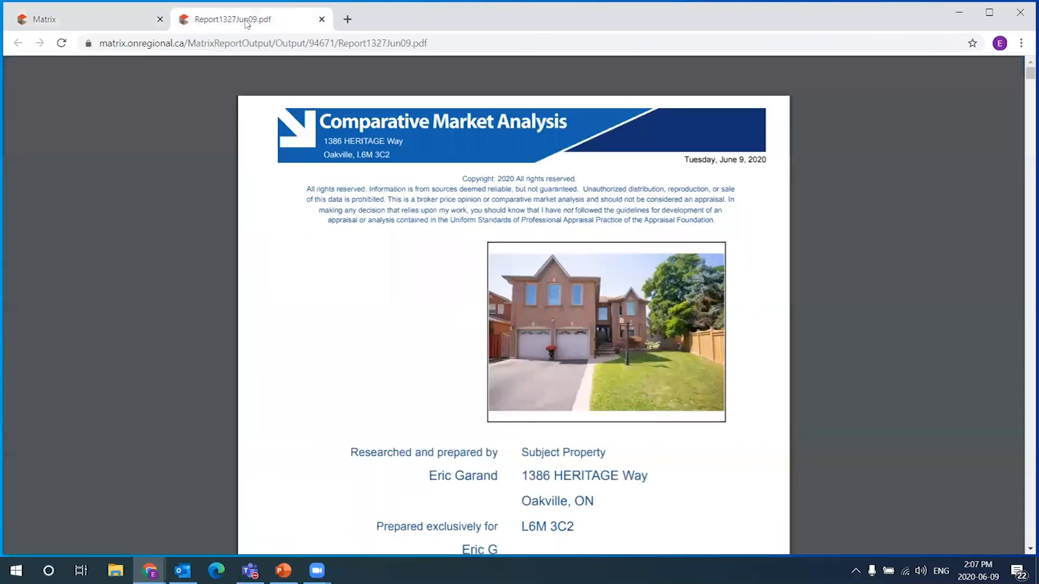
Compare the two near-identical cover pages on PDF pages 1 and 2, then return to the page list
scroll(640, 291, down, 3)
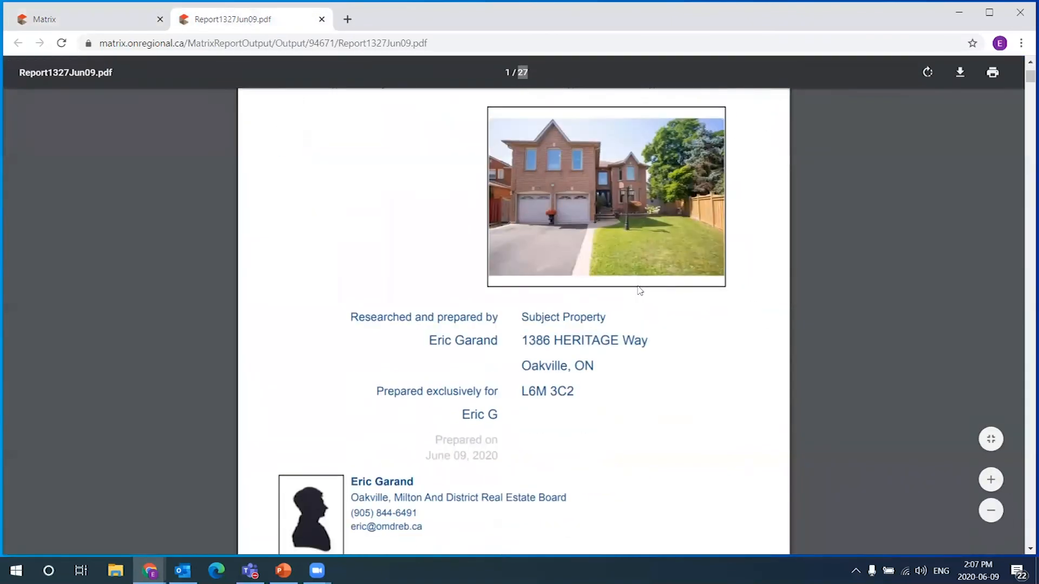
scroll(713, 293, down, 1)
scroll(713, 293, up, 4)
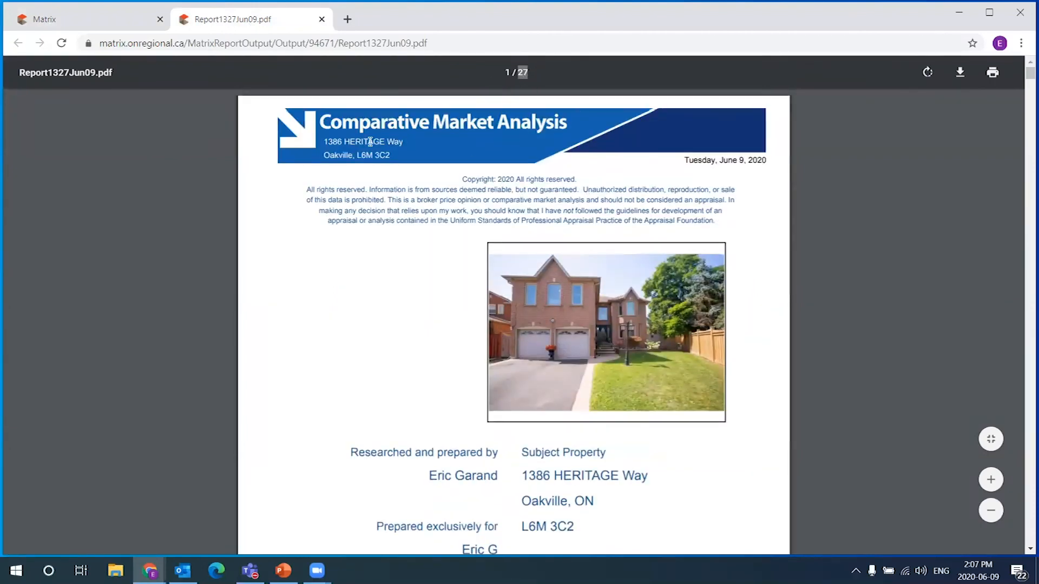
scroll(696, 378, down, 5)
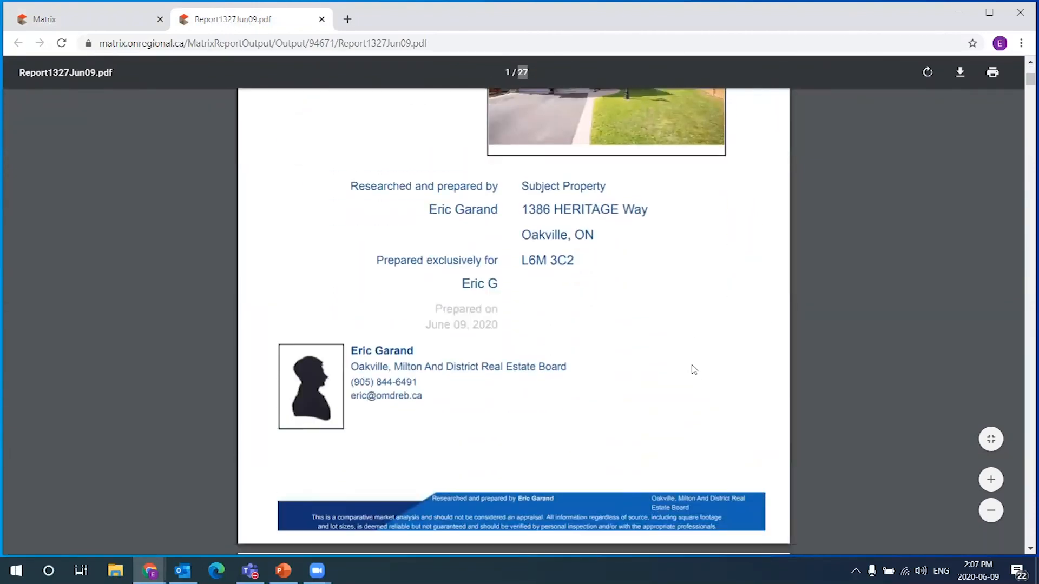
scroll(691, 366, up, 3)
scroll(651, 364, up, 3)
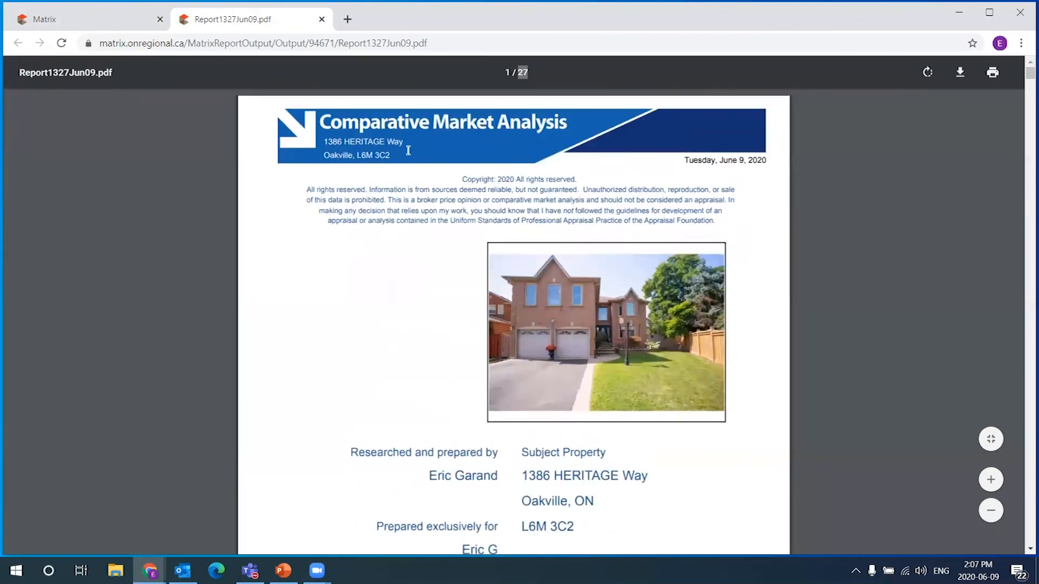
scroll(538, 344, down, 5)
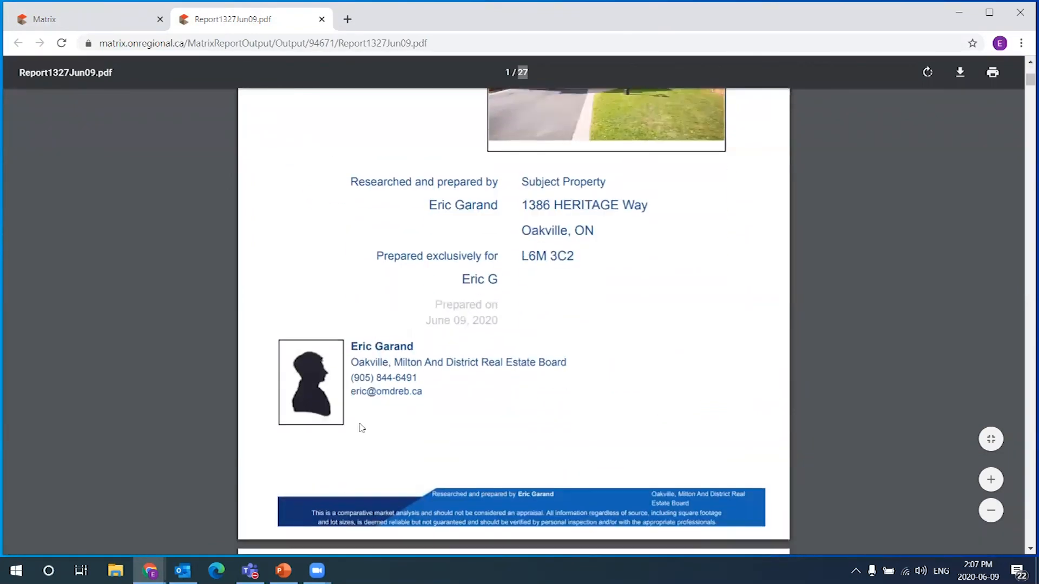
scroll(703, 338, down, 1)
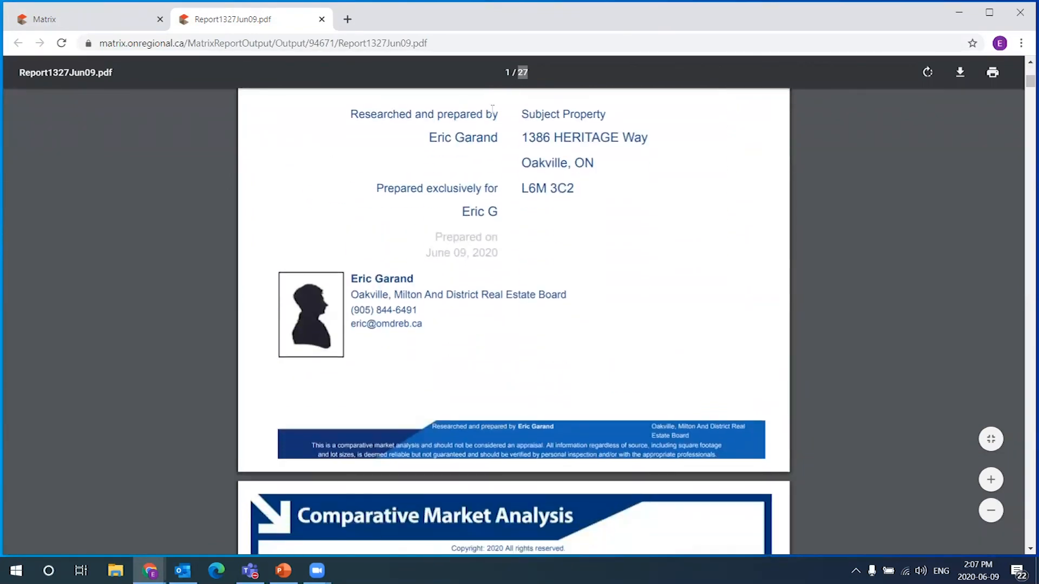
scroll(696, 257, down, 5)
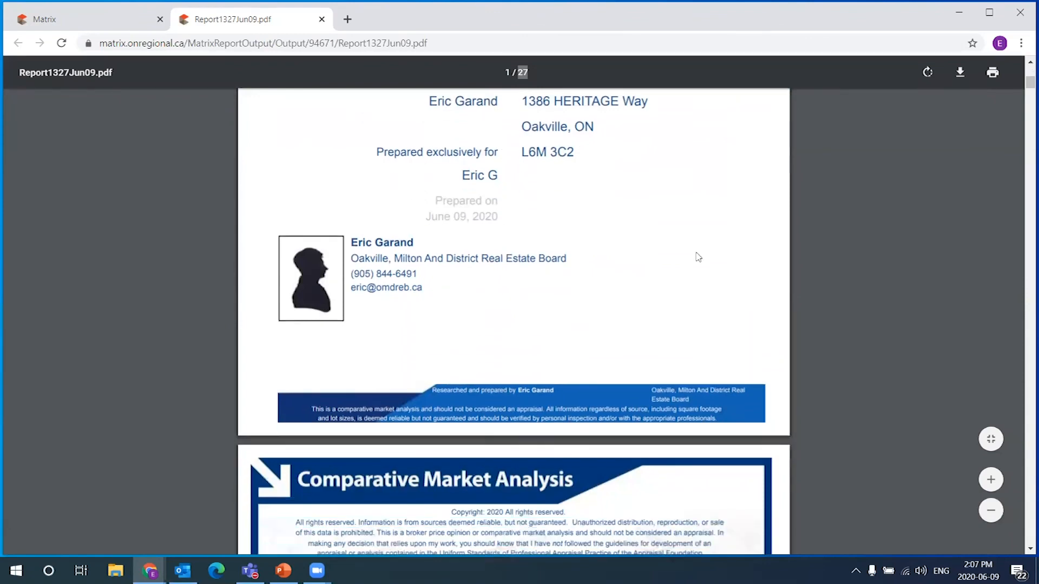
scroll(672, 274, down, 2)
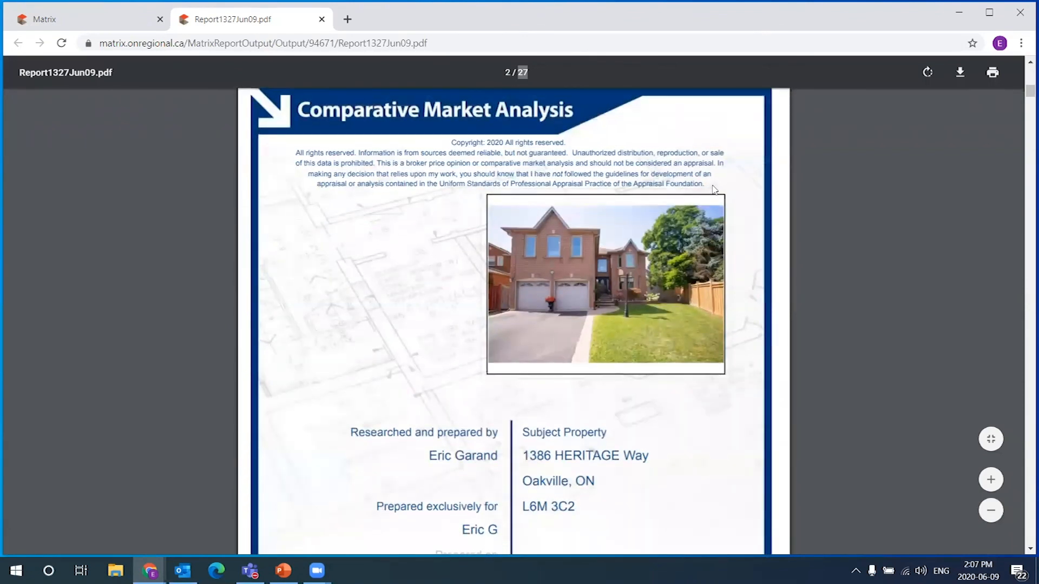
scroll(568, 394, down, 5)
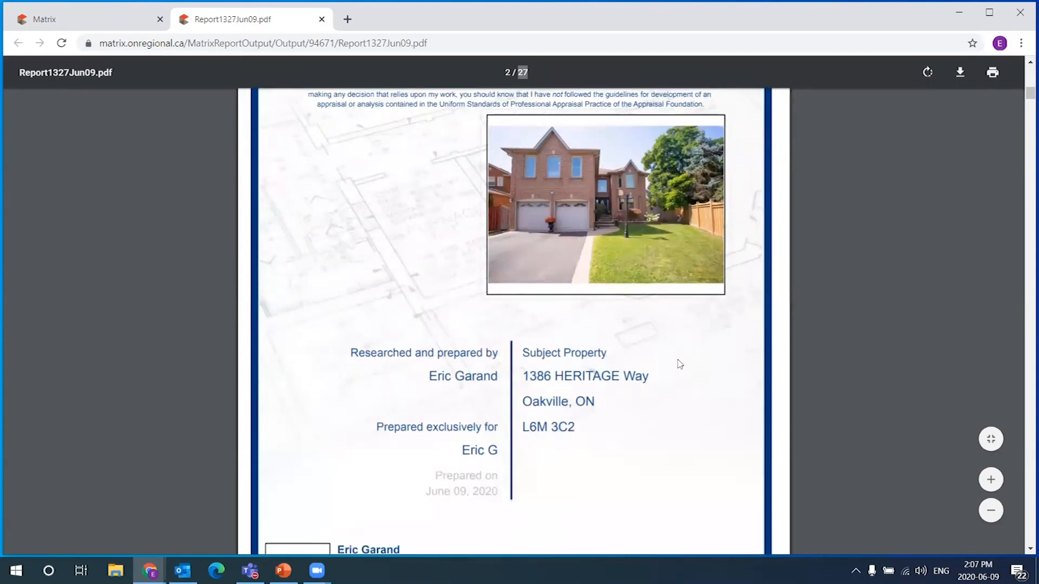
scroll(685, 447, up, 10)
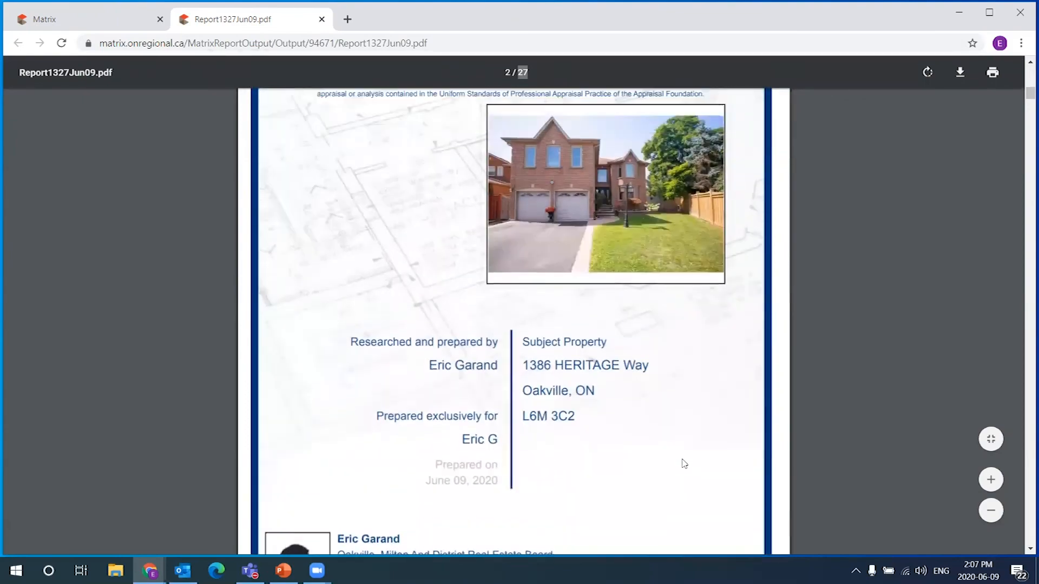
scroll(679, 457, up, 6)
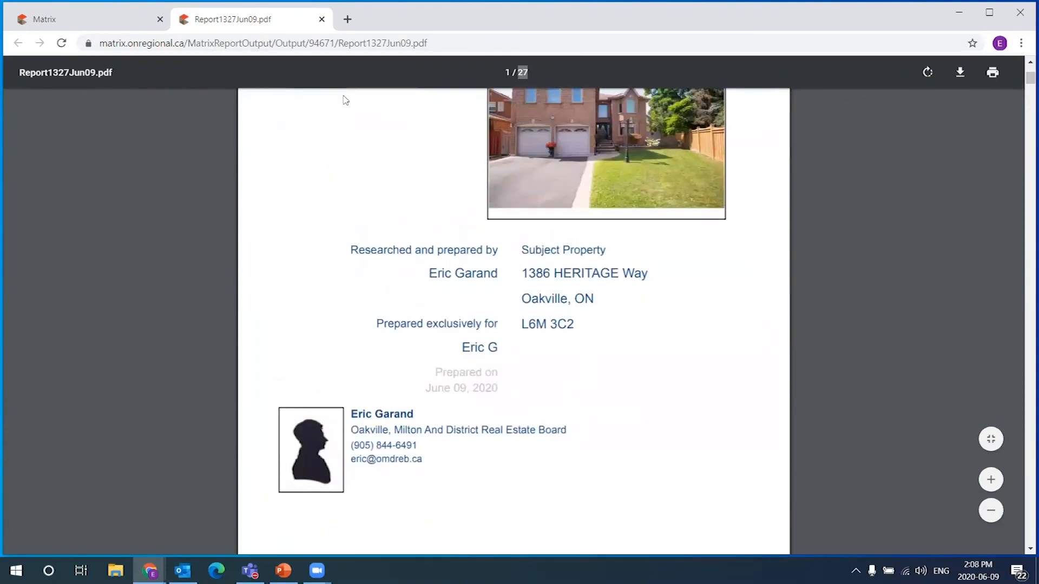
scroll(839, 336, down, 8)
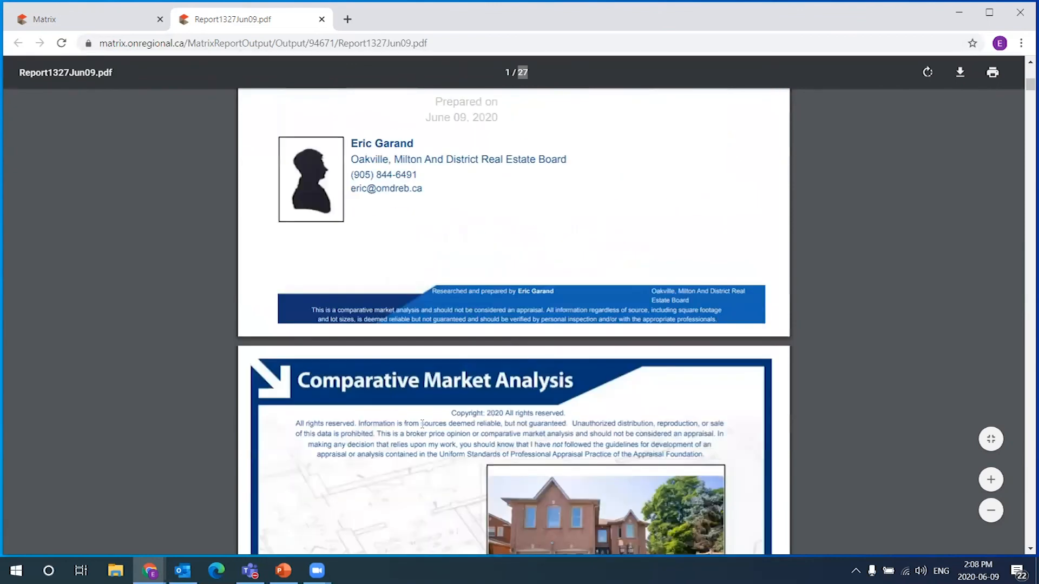
scroll(726, 505, down, 3)
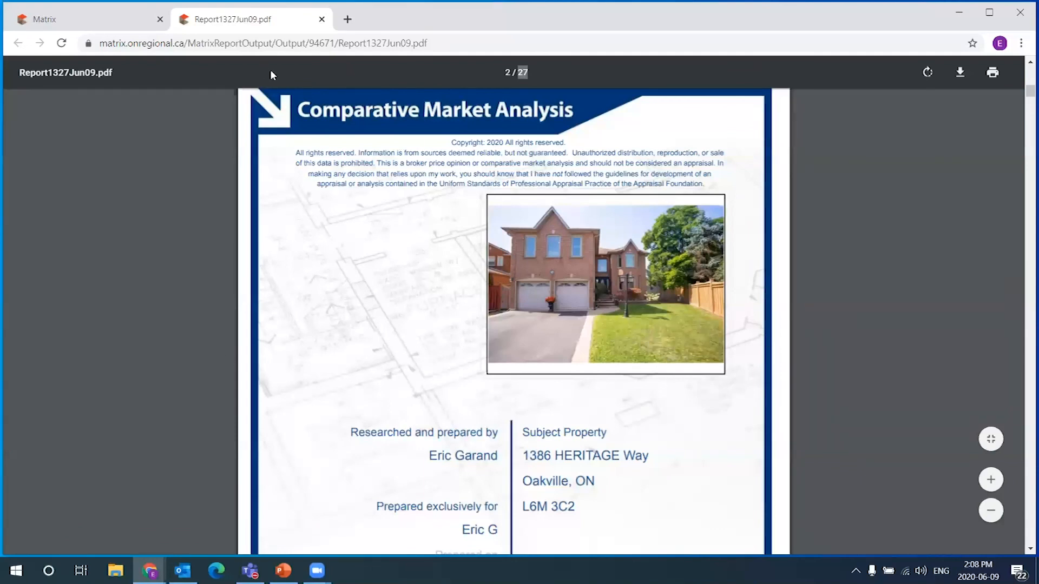
click(118, 25)
Remove the plain Cover Sheet from the report's selected pages
click(489, 237)
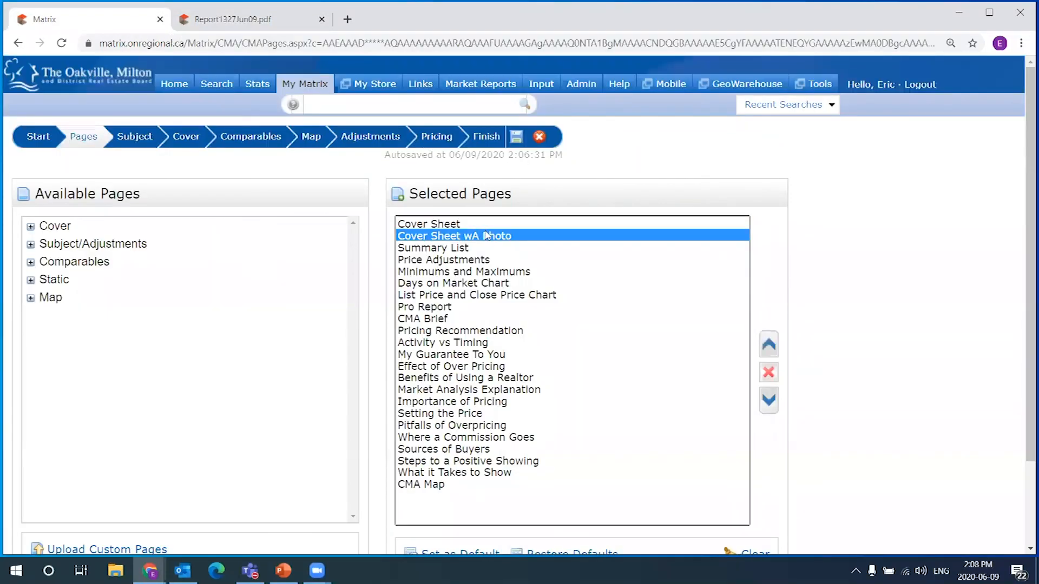
click(483, 225)
click(488, 235)
click(479, 226)
click(488, 235)
click(486, 227)
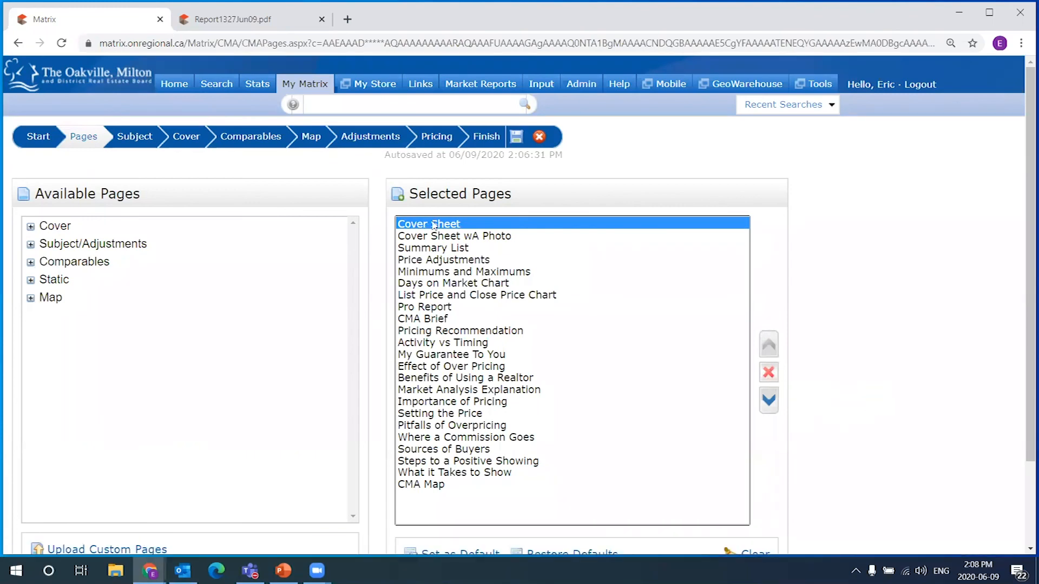
click(769, 372)
Select Summary List and Price Adjustments, then view the PDF's Summary of Comparable Listings
click(408, 225)
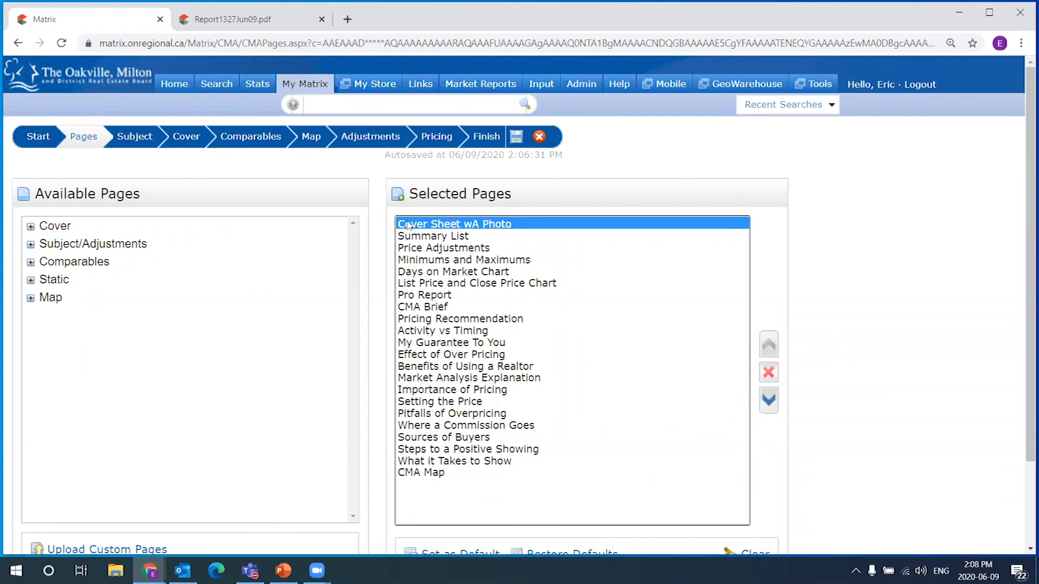
click(487, 237)
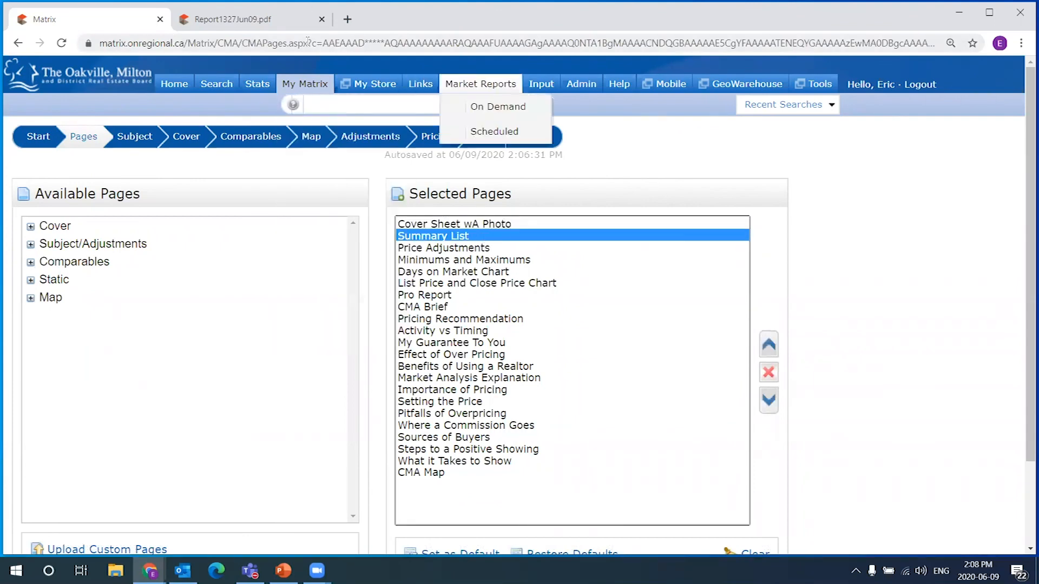
ctrl+click(485, 248)
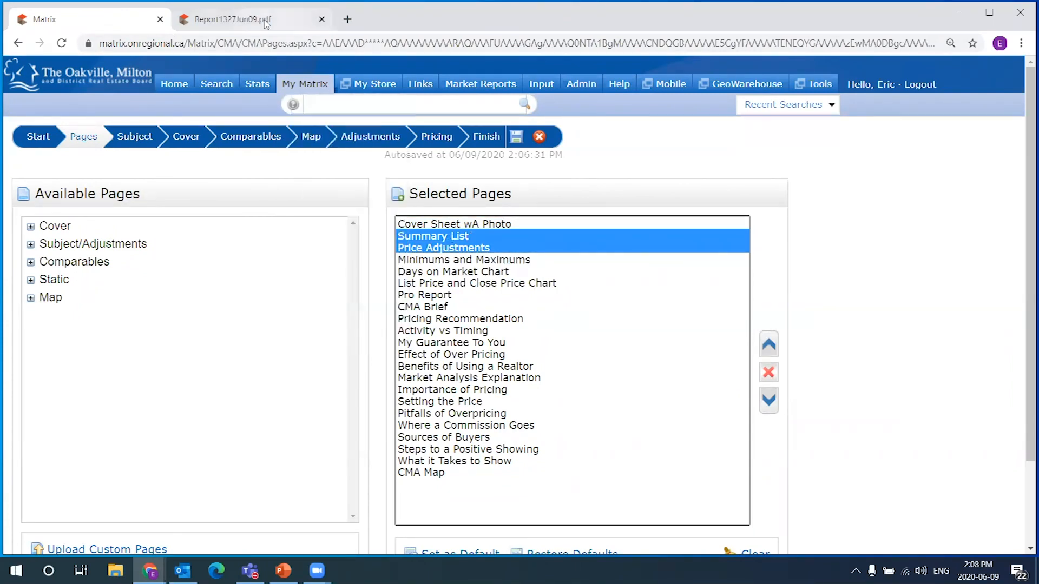
click(233, 18)
scroll(740, 303, down, 2)
Read from the comparables summary, noting the 2,855 sq ft figure, down to page 4's CMA Price Adjustments
scroll(740, 303, down, 10)
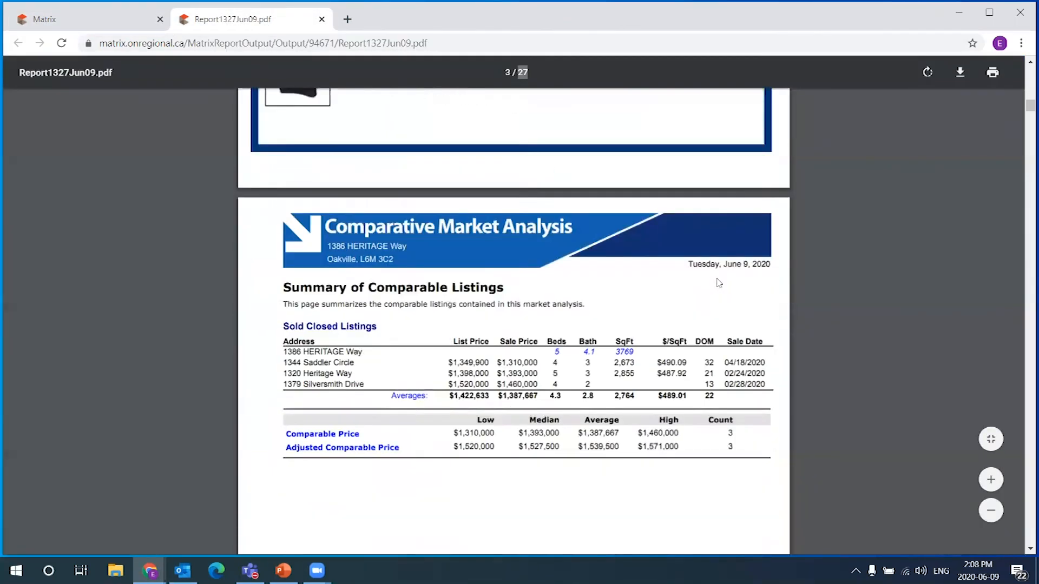
scroll(758, 339, down, 1)
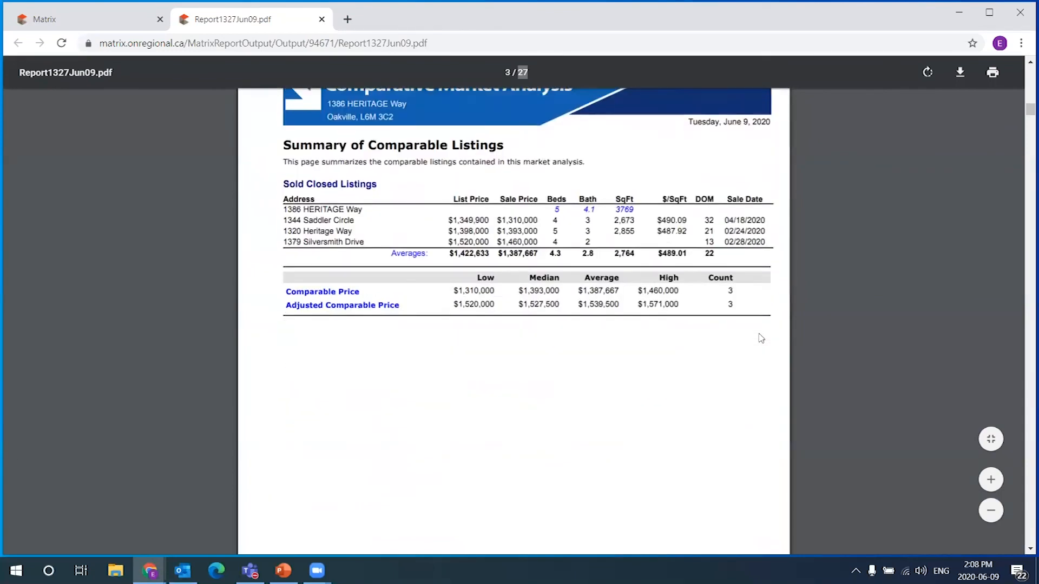
scroll(761, 339, up, 1)
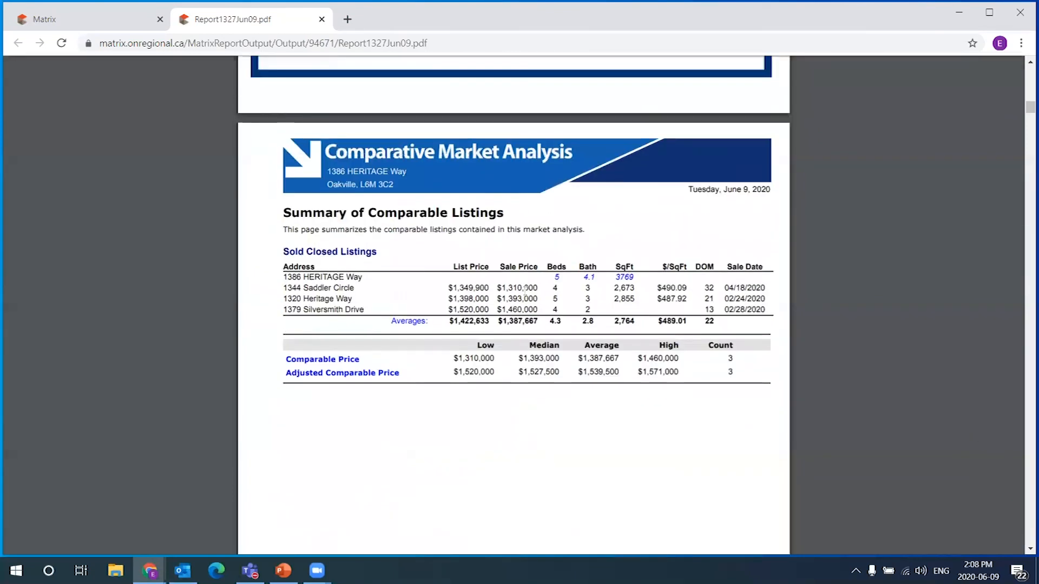
scroll(525, 279, down, 1)
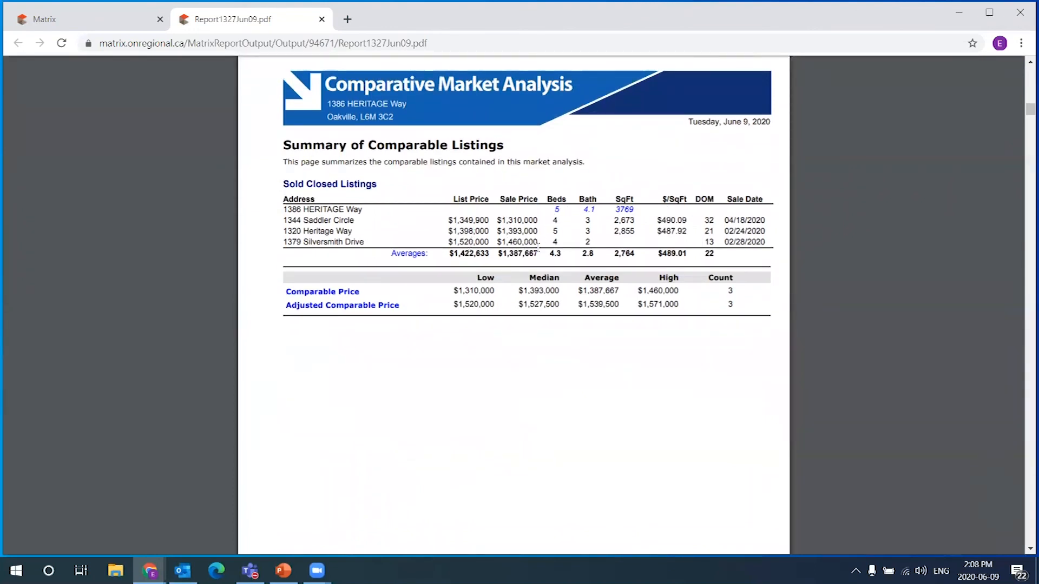
drag(635, 234, 613, 236)
click(613, 241)
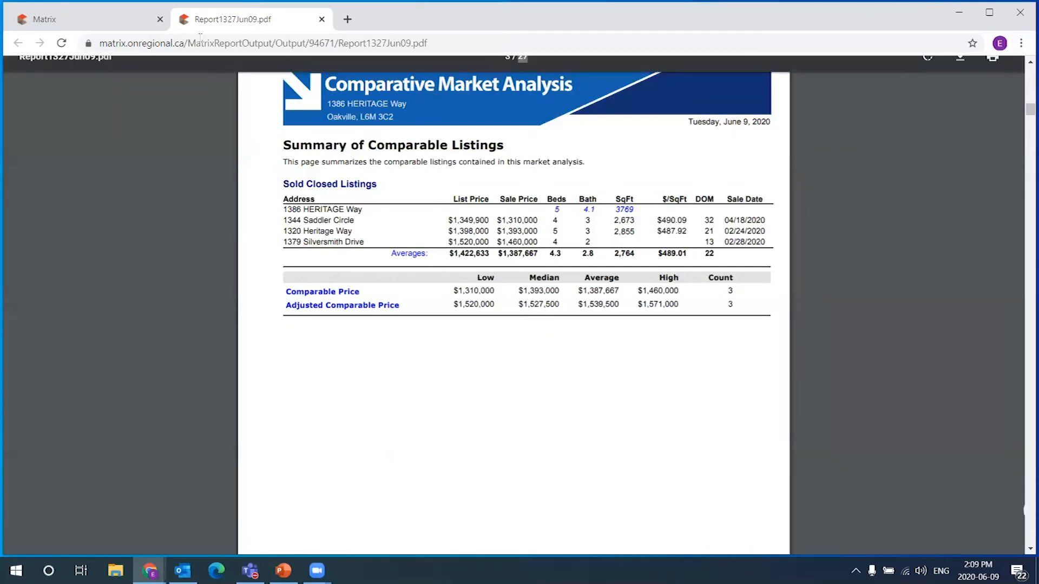
scroll(628, 330, up, 2)
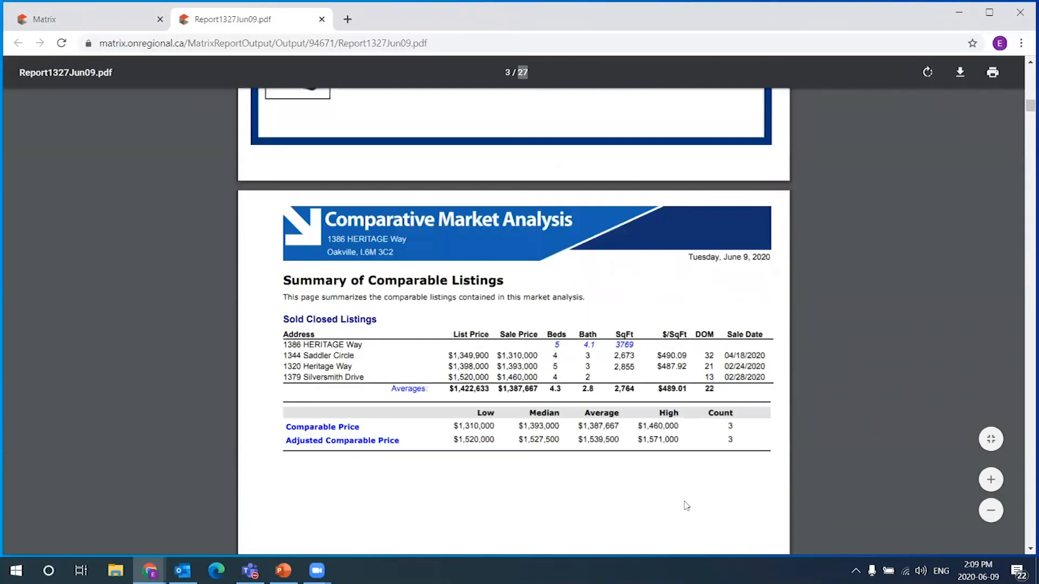
scroll(665, 246, down, 2)
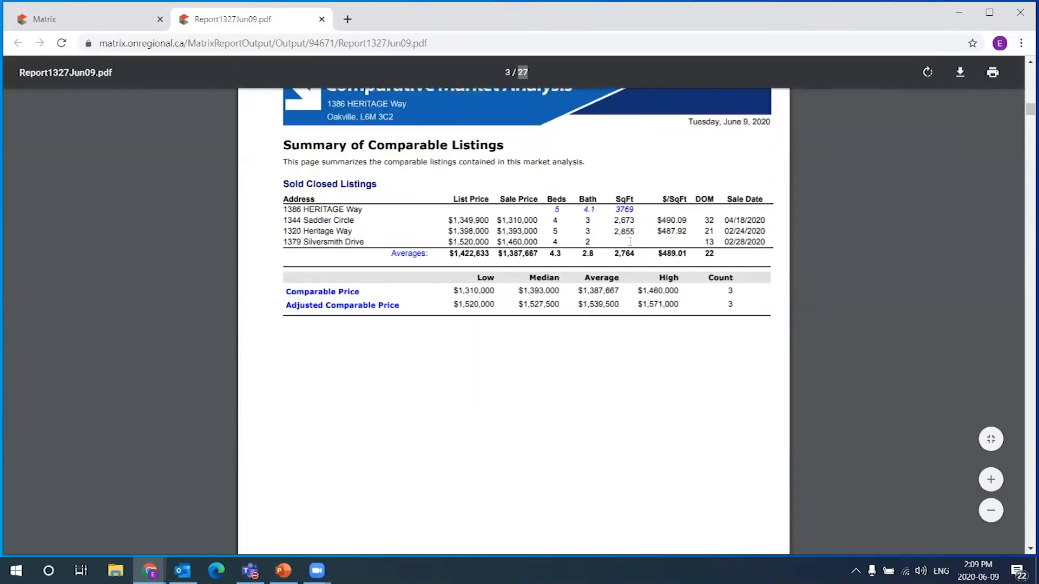
scroll(712, 409, down, 3)
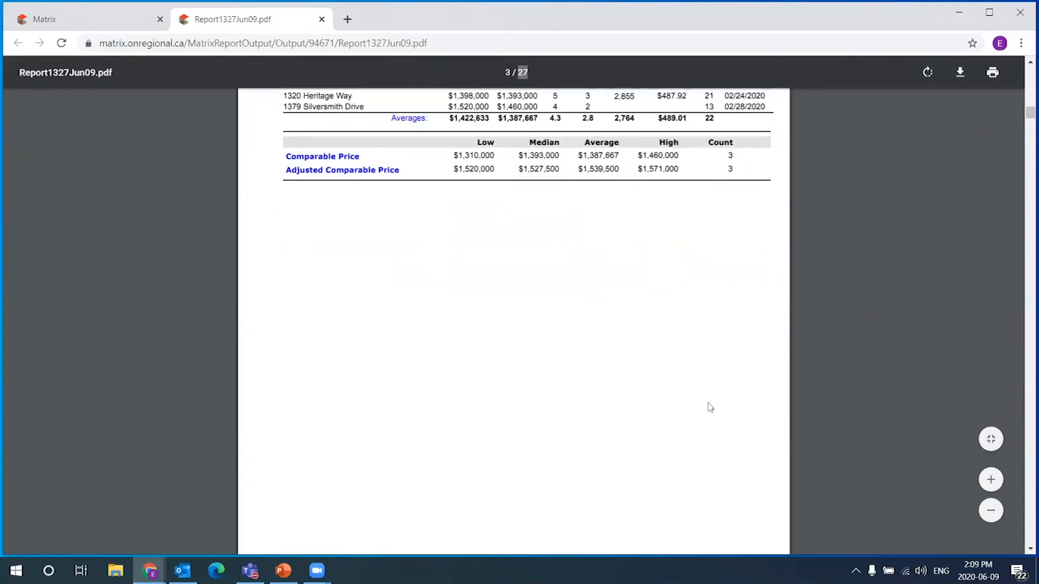
scroll(708, 410, down, 6)
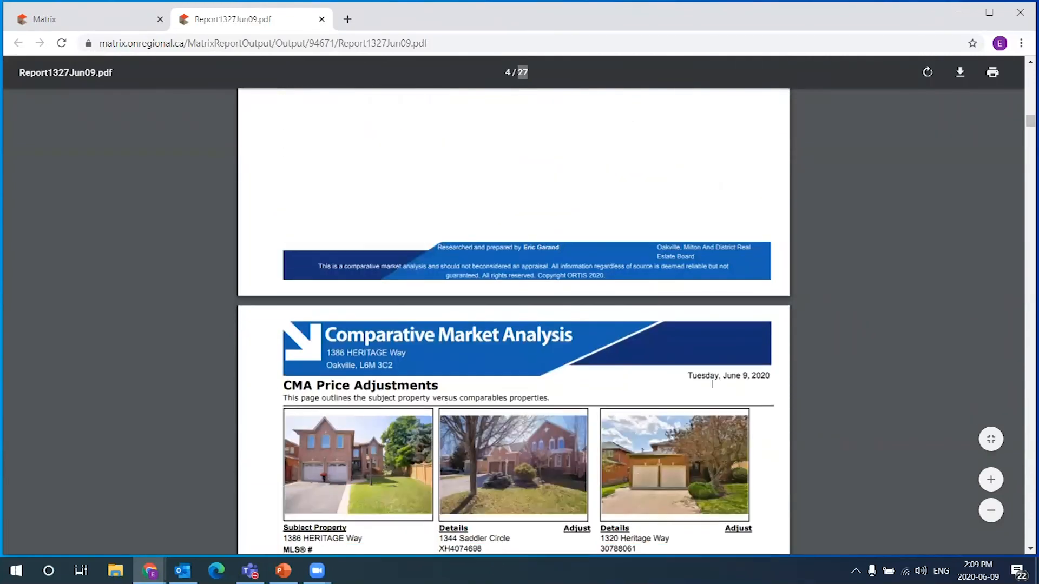
scroll(752, 360, down, 3)
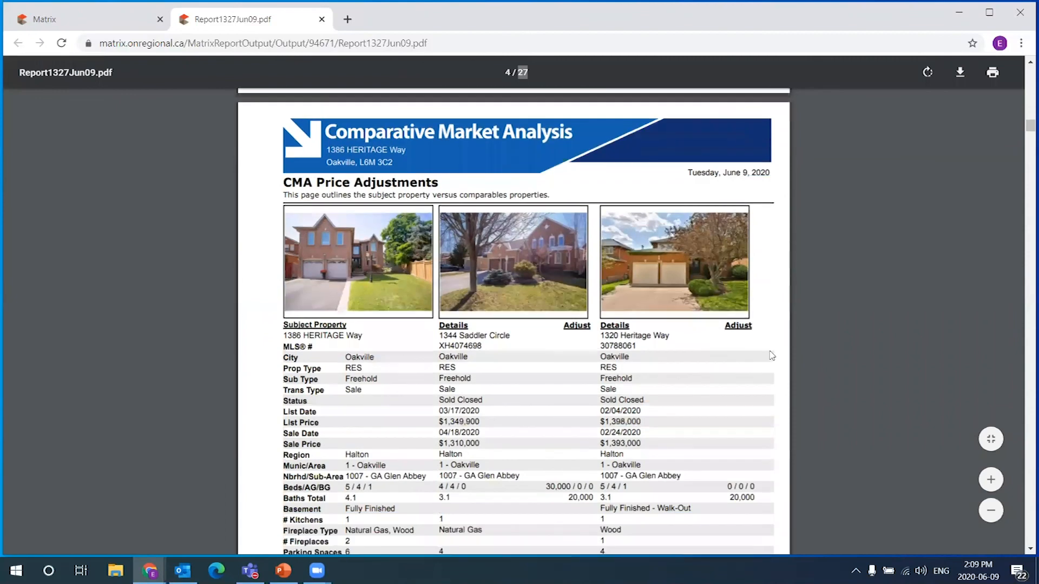
scroll(773, 353, down, 2)
scroll(791, 327, down, 1)
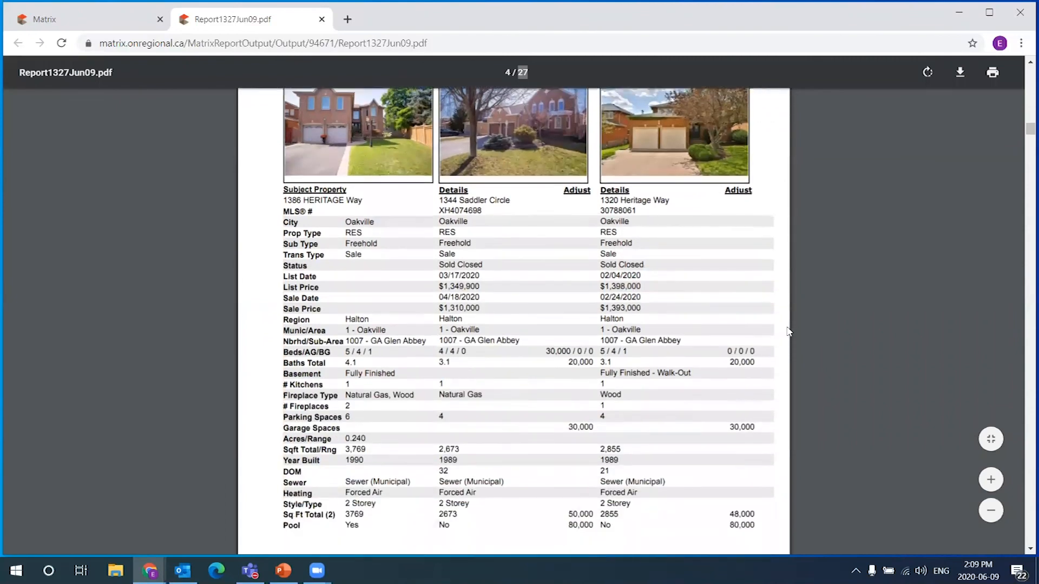
scroll(788, 331, up, 4)
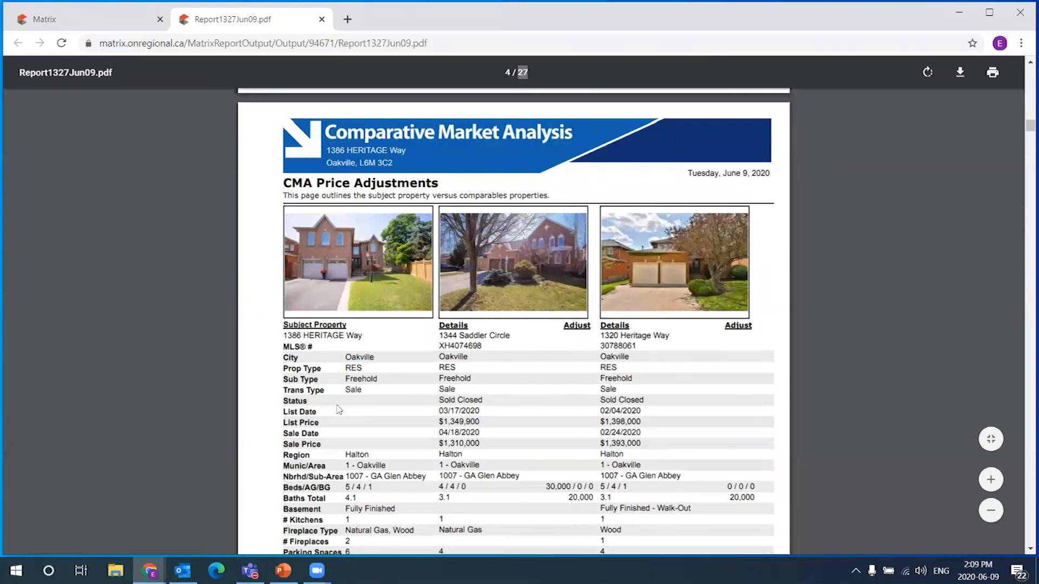
scroll(790, 333, down, 4)
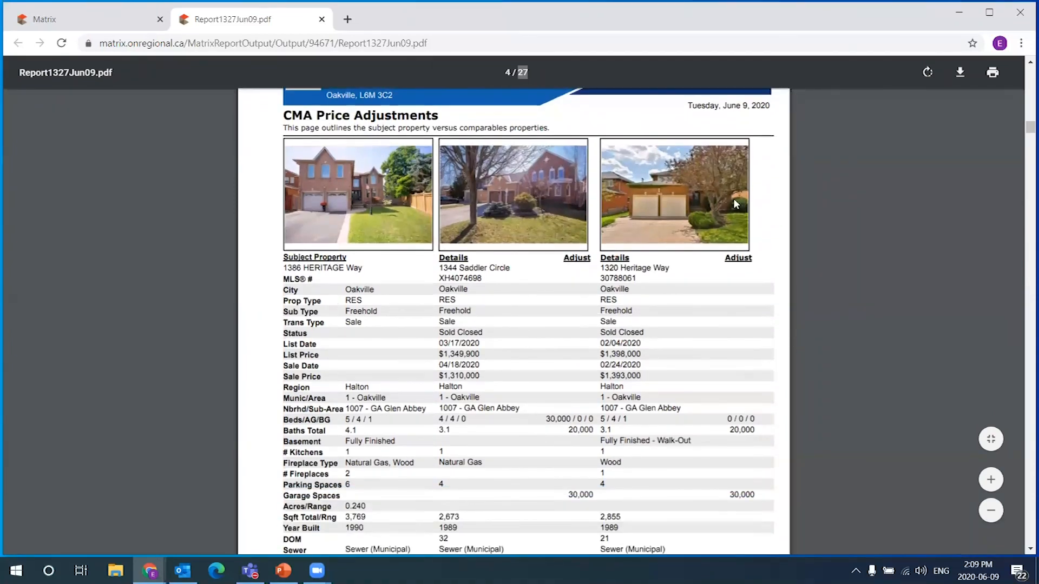
scroll(737, 386, down, 8)
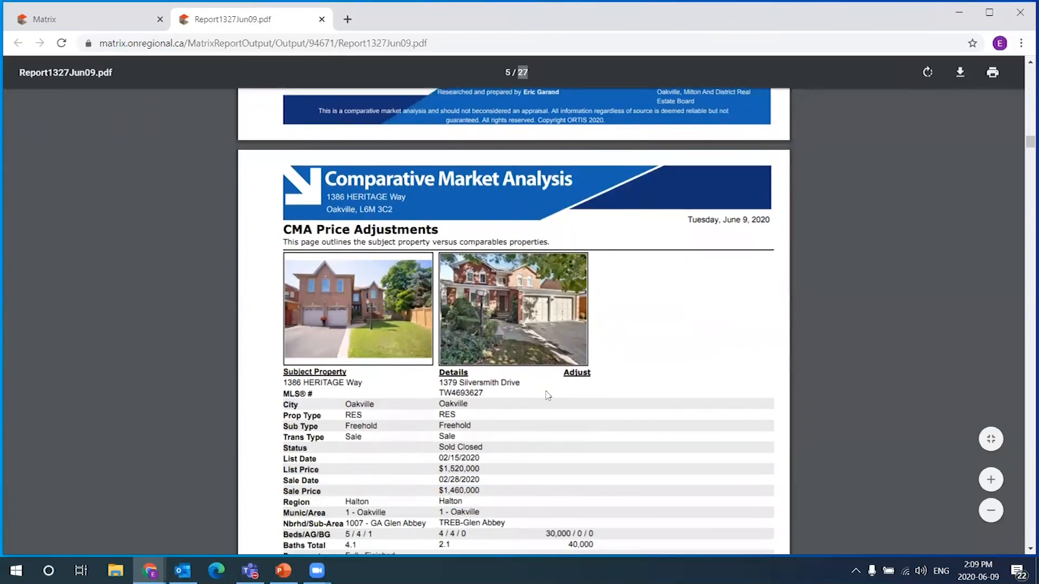
scroll(548, 396, down, 5)
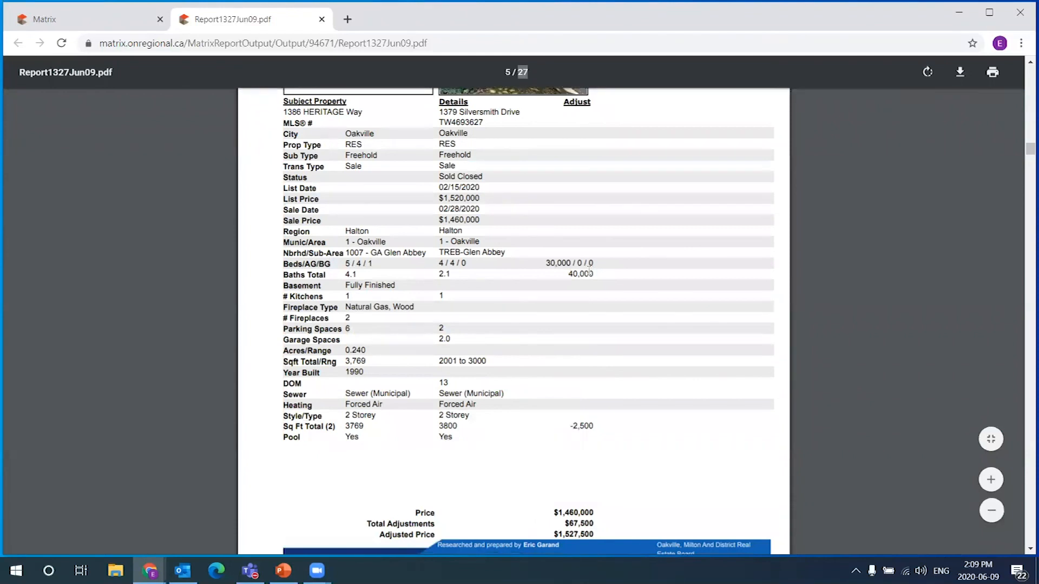
drag(594, 272, 573, 272)
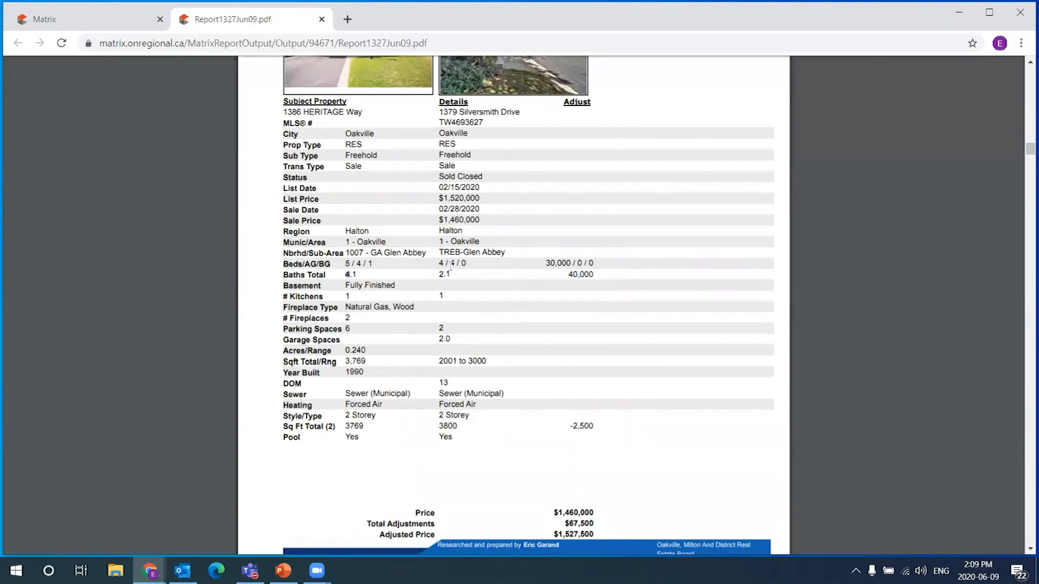
drag(595, 274, 570, 273)
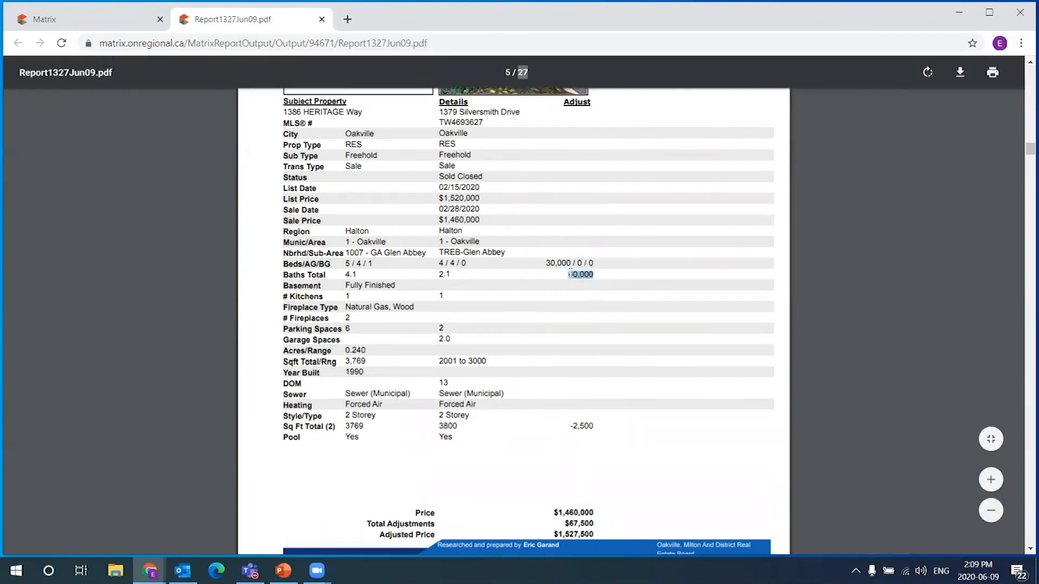
mouse_move(572, 260)
mouse_down()
mouse_move(550, 260)
mouse_move(593, 274)
mouse_move(567, 275)
mouse_up()
click(582, 321)
scroll(657, 420, down, 3)
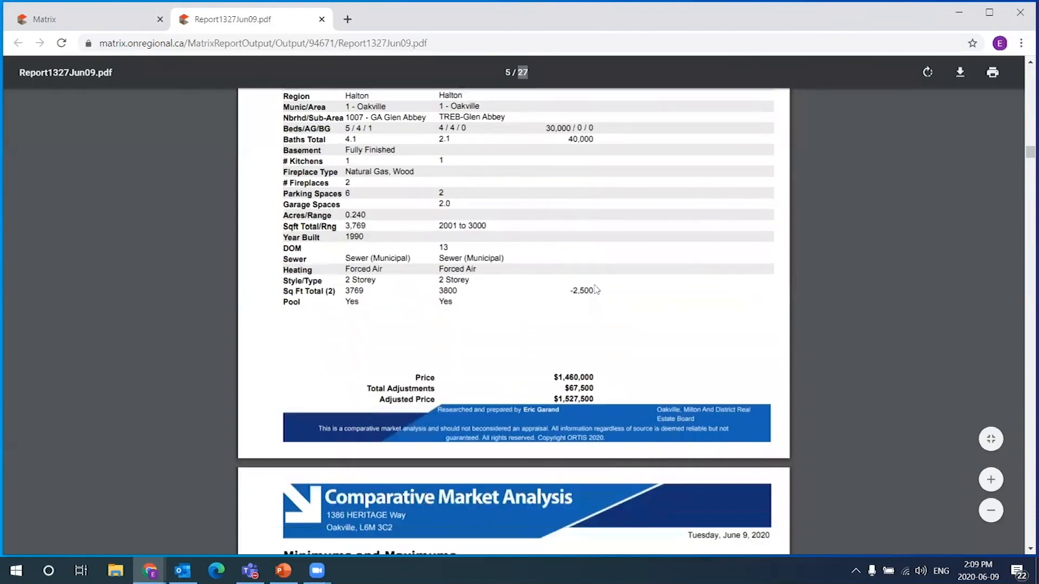
drag(598, 285, 570, 291)
scroll(642, 325, up, 6)
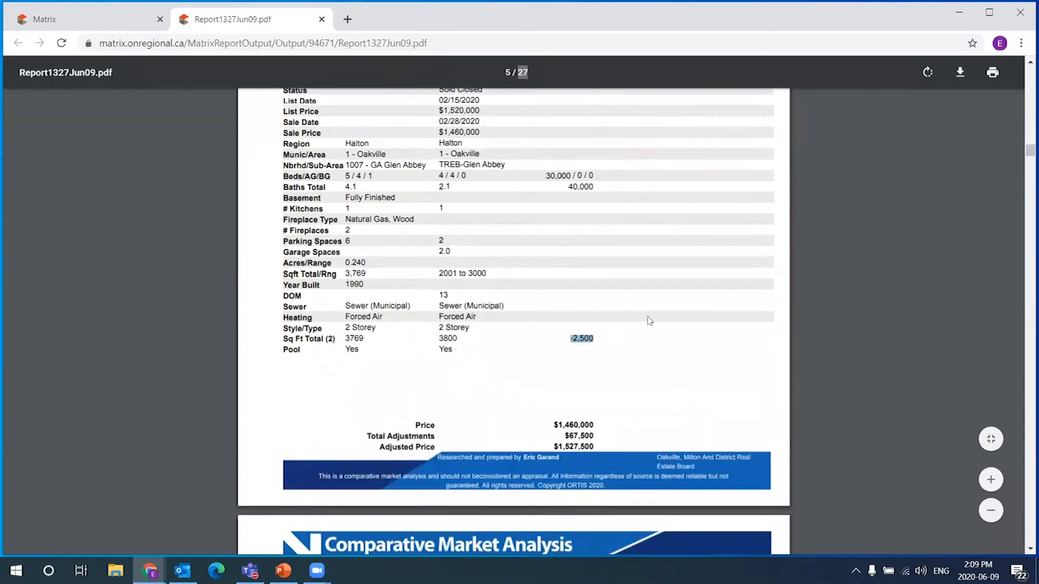
scroll(659, 315, up, 12)
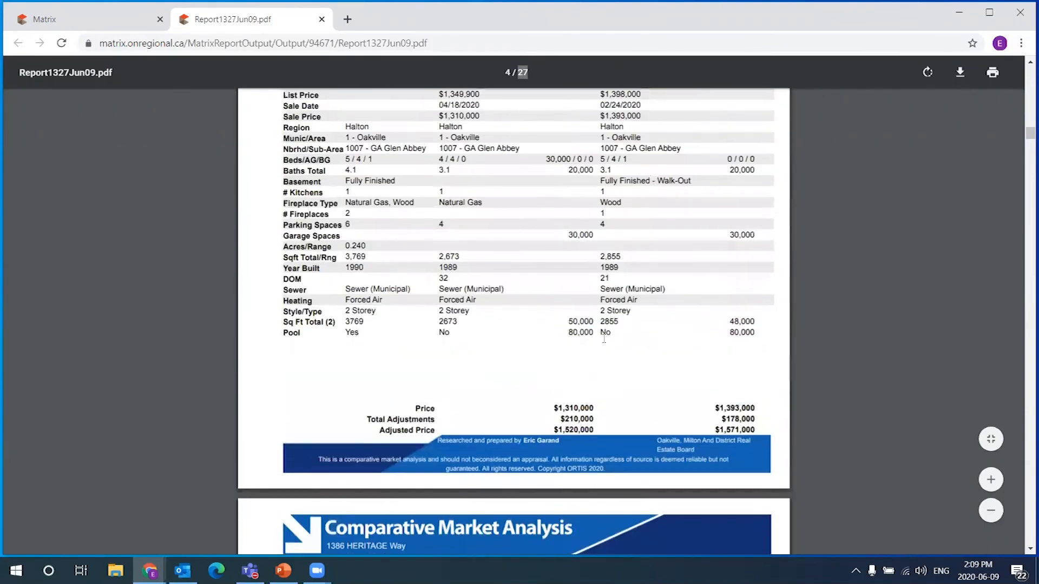
drag(567, 378, 594, 379)
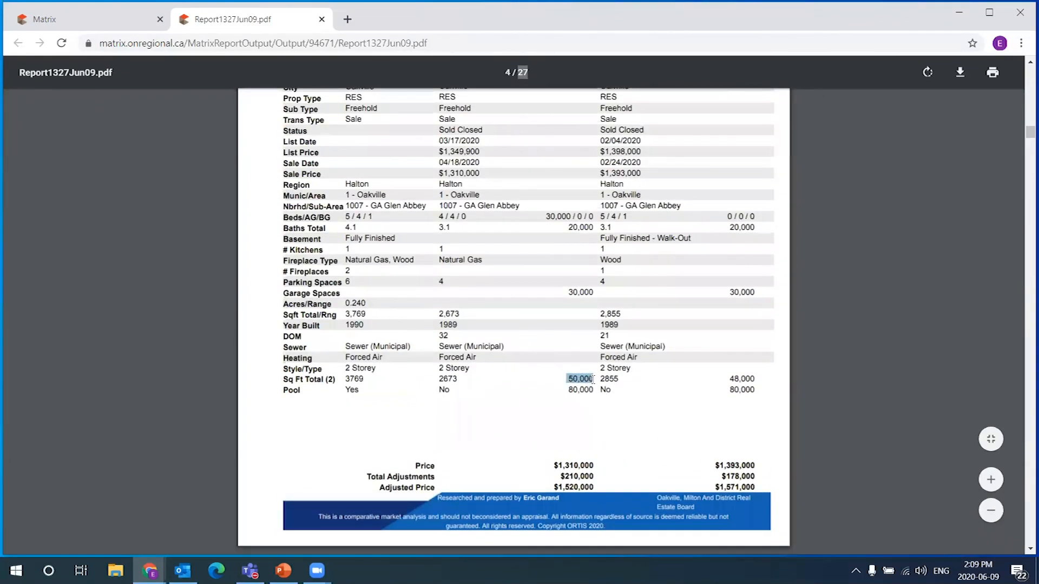
click(604, 363)
drag(733, 375, 766, 379)
drag(571, 389, 768, 394)
click(758, 392)
scroll(750, 389, up, 7)
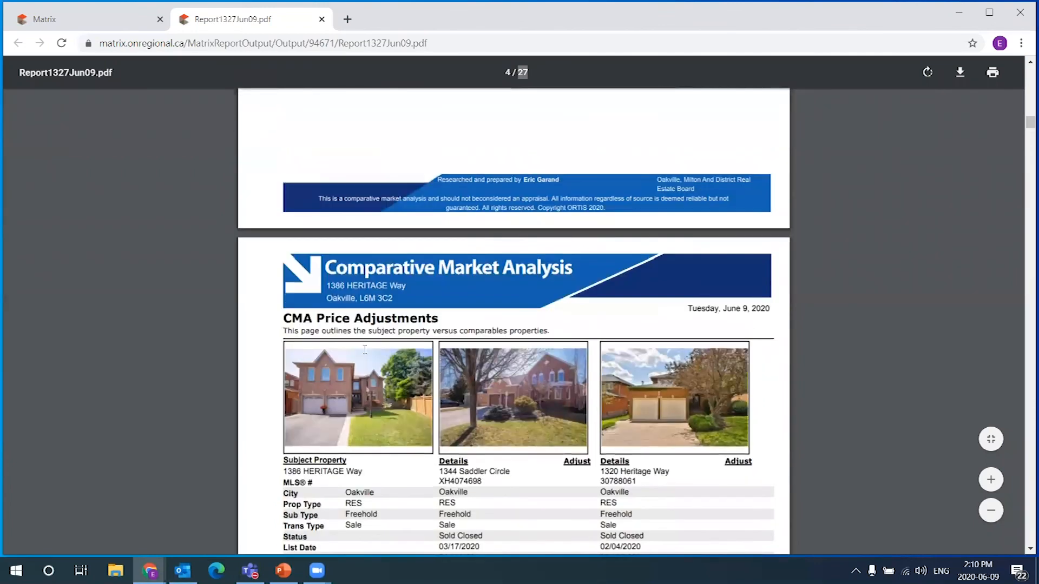
drag(290, 317, 417, 320)
Remove the Summary List page from the report's selected pages
click(120, 21)
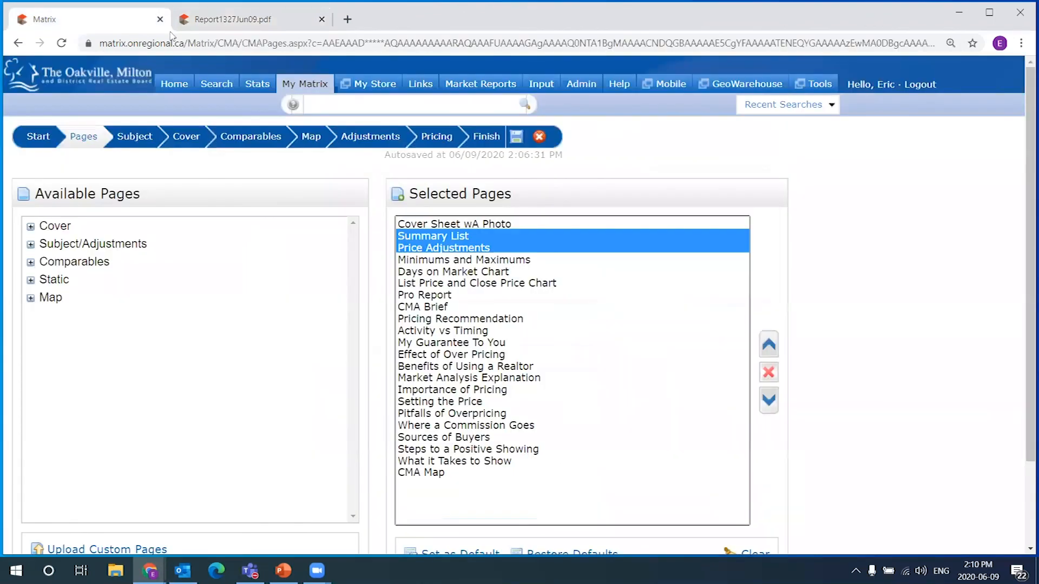
click(445, 248)
click(423, 238)
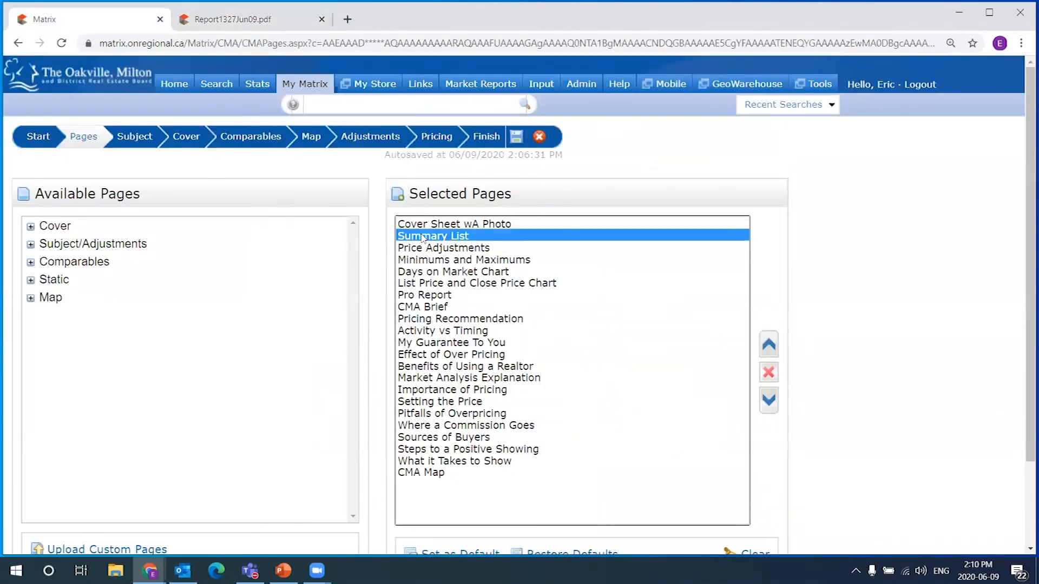
click(768, 373)
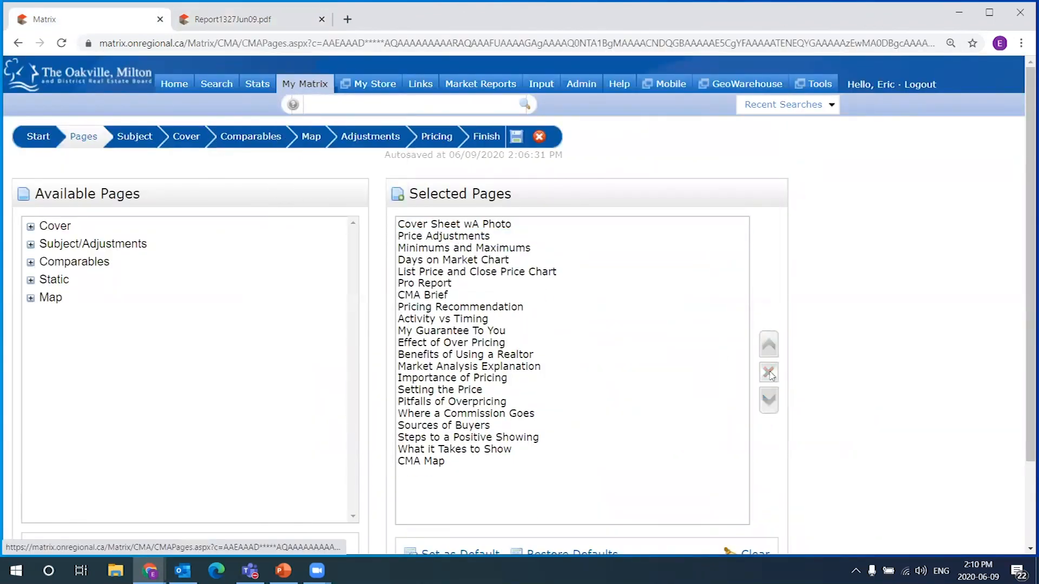
Select the six pages from Minimums and Maximums through Pricing Recommendation and view the report PDF
click(490, 237)
ctrl+click(485, 227)
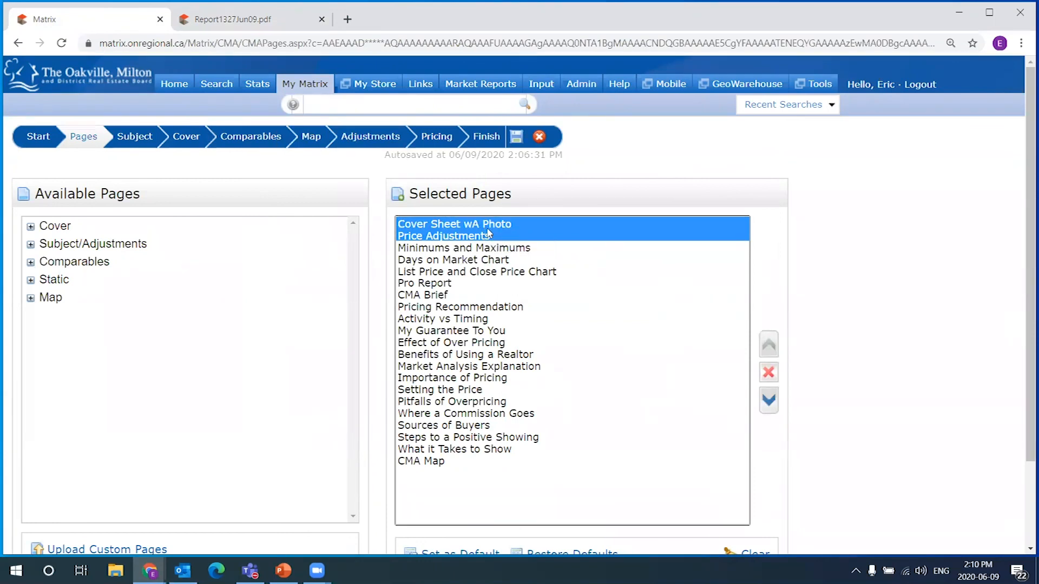
ctrl+click(492, 237)
click(489, 237)
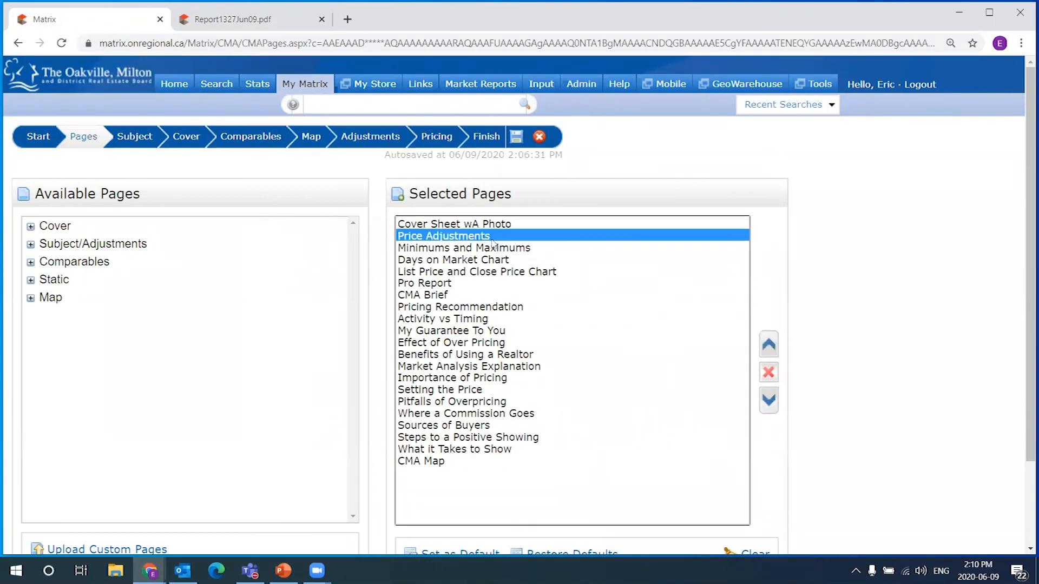
click(510, 249)
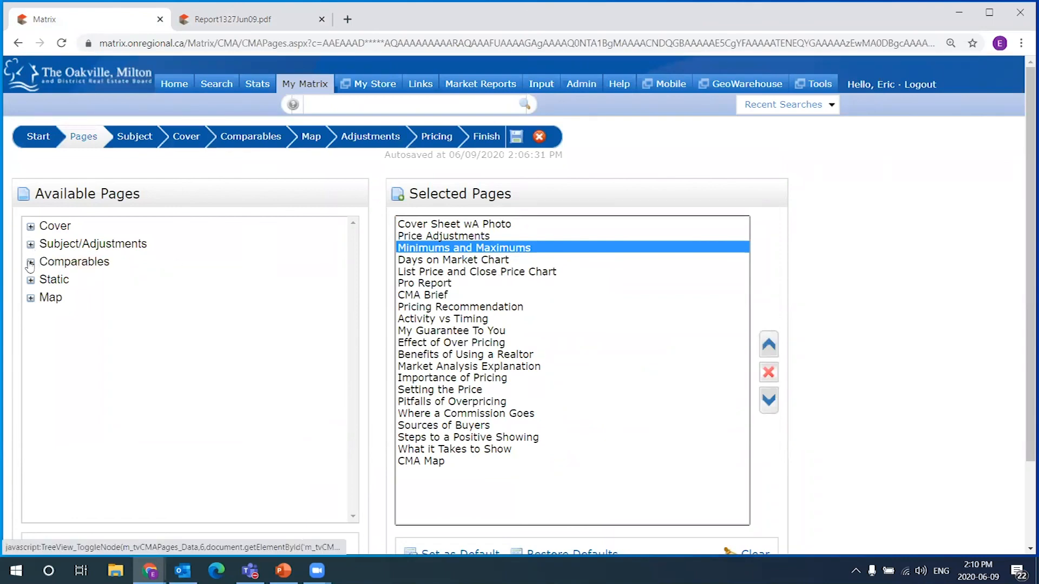
click(100, 263)
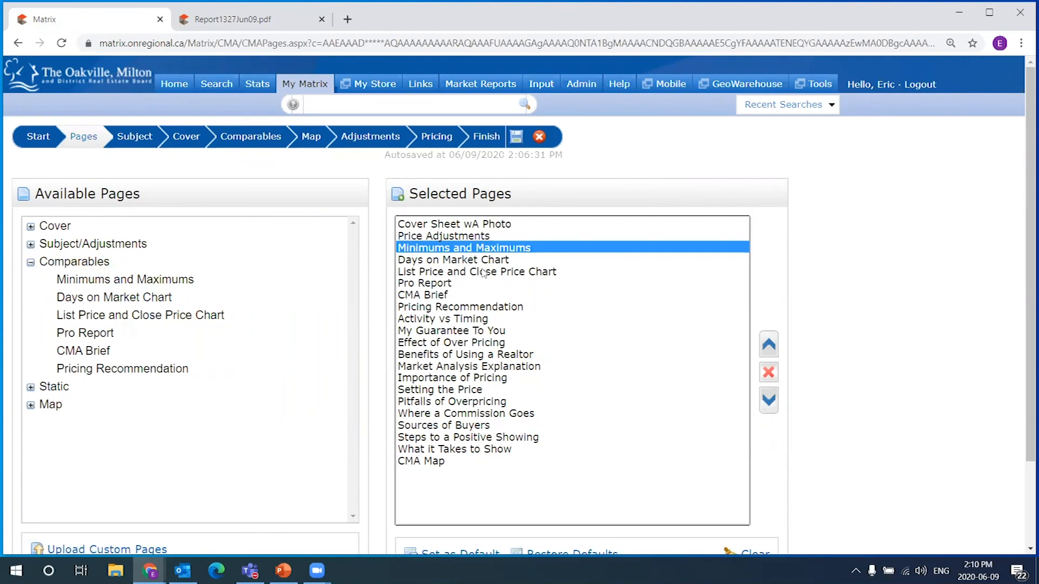
shift+click(436, 306)
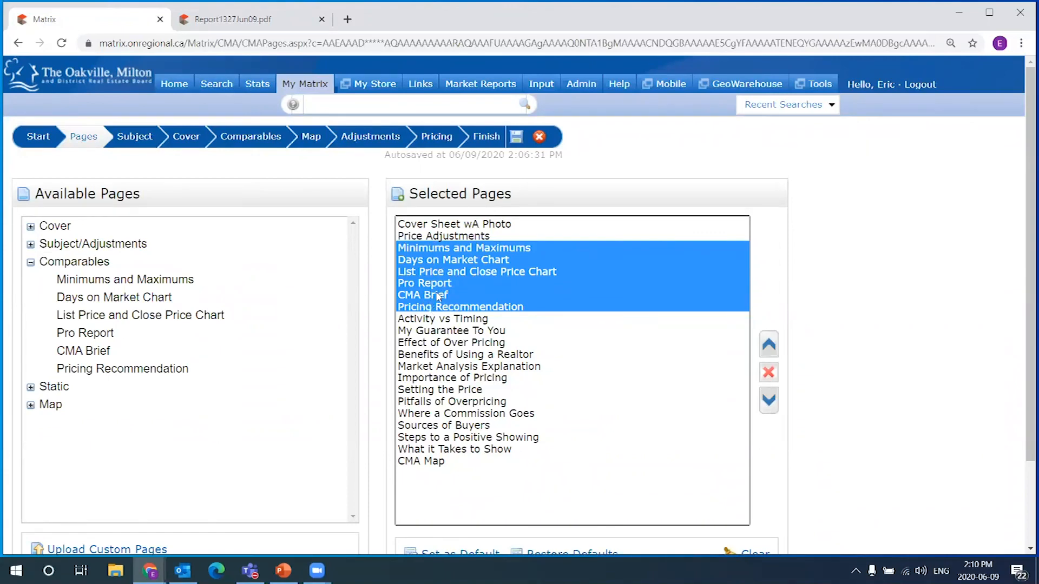
click(249, 19)
scroll(603, 287, down, 4)
scroll(603, 287, down, 12)
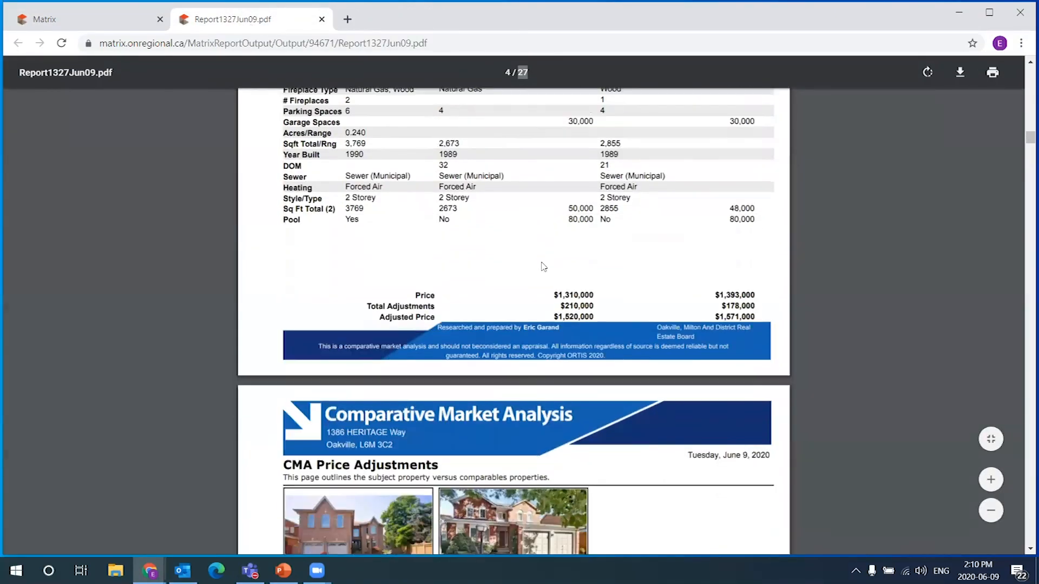
scroll(544, 265, down, 3)
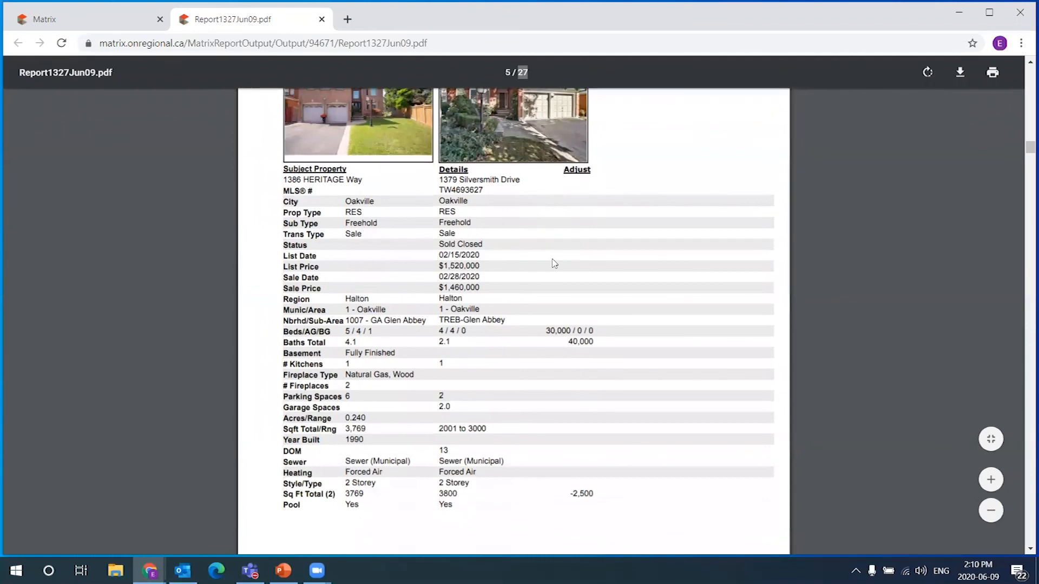
scroll(554, 265, down, 3)
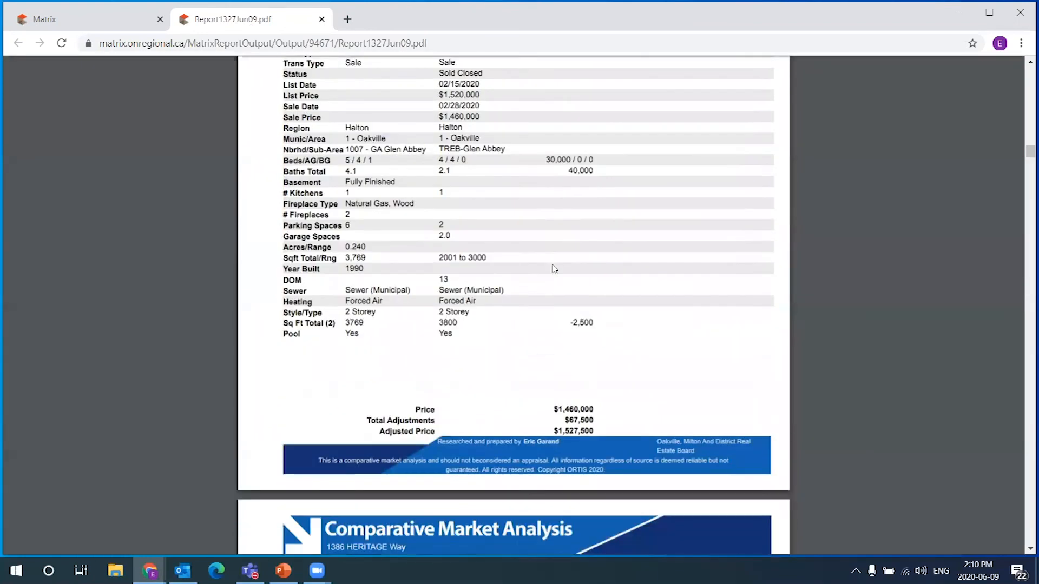
scroll(555, 269, down, 7)
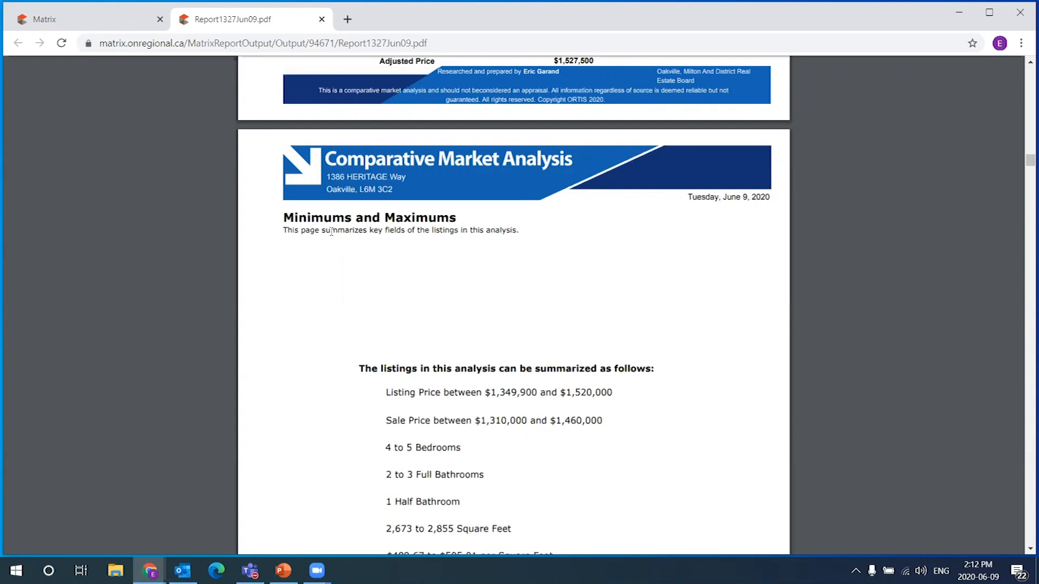
Review the Minimums and Maximums page and the listing remarks in the PDF
scroll(509, 196, down, 1)
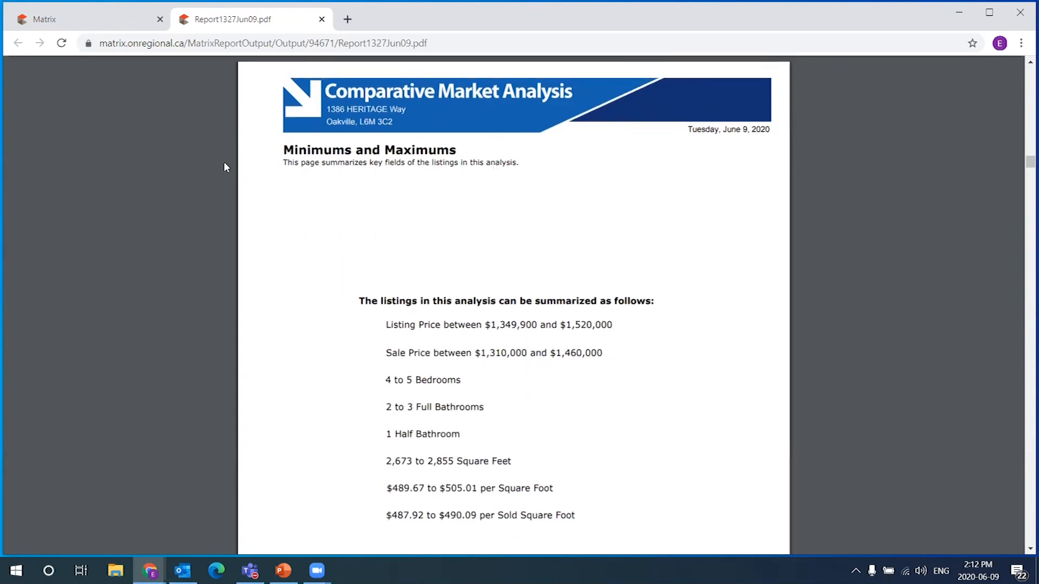
drag(284, 147, 511, 163)
click(661, 204)
scroll(623, 214, down, 2)
scroll(660, 240, up, 1)
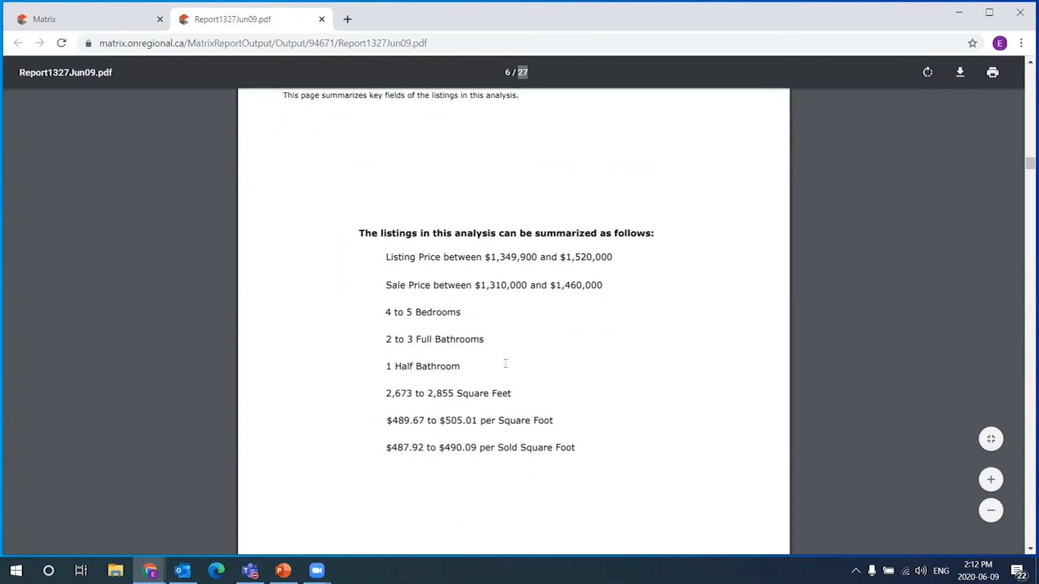
scroll(677, 364, down, 8)
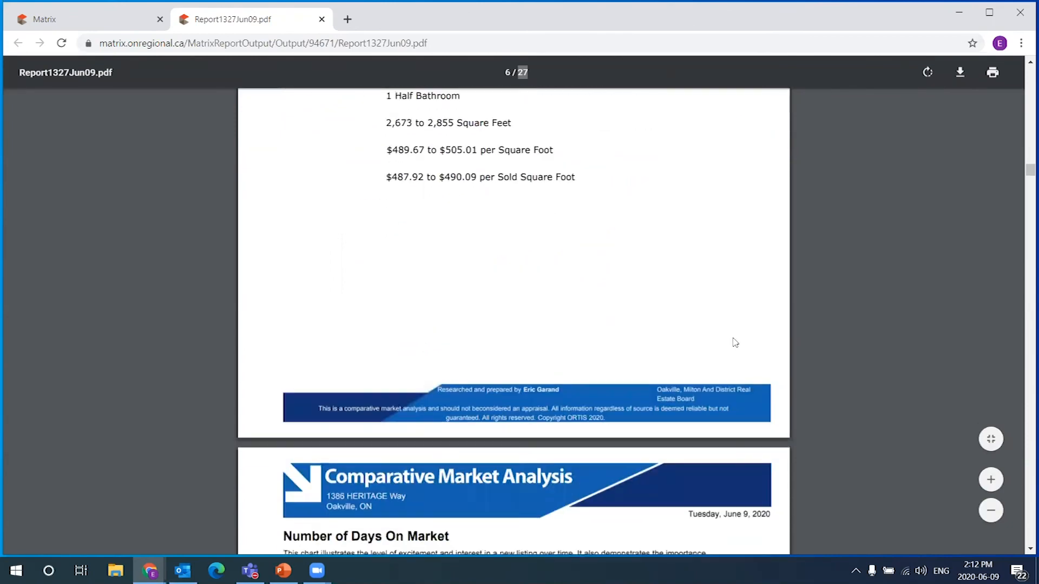
scroll(467, 326, down, 5)
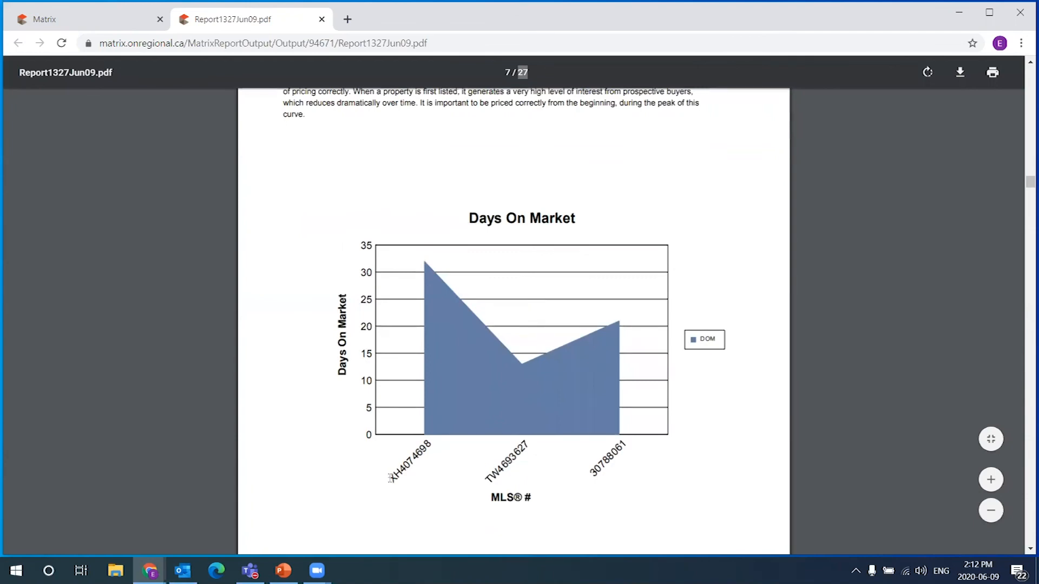
scroll(629, 432, up, 2)
scroll(632, 431, down, 4)
scroll(632, 431, down, 11)
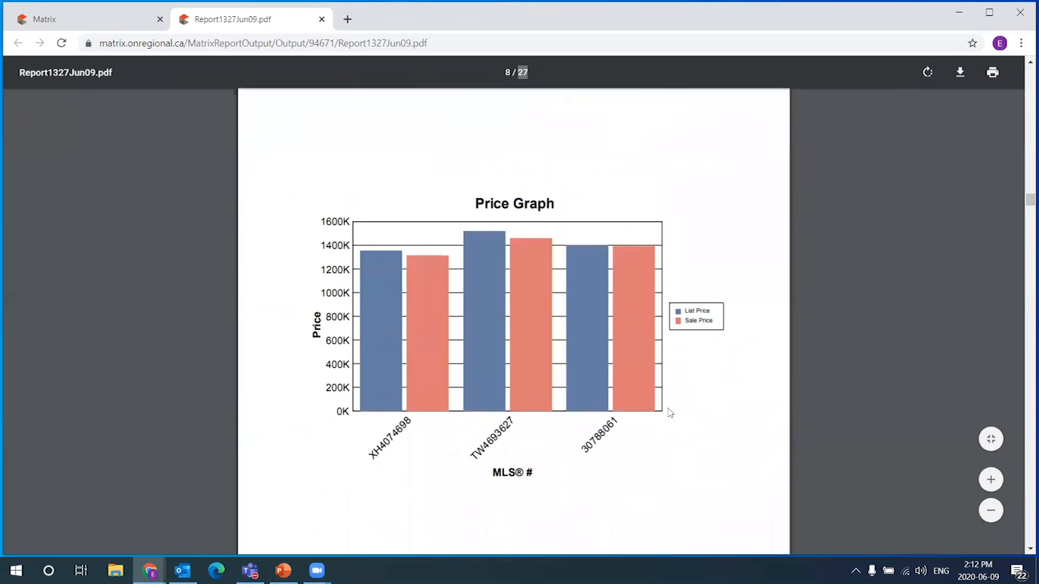
scroll(666, 411, up, 2)
scroll(635, 416, up, 1)
scroll(644, 410, down, 1)
scroll(647, 411, down, 4)
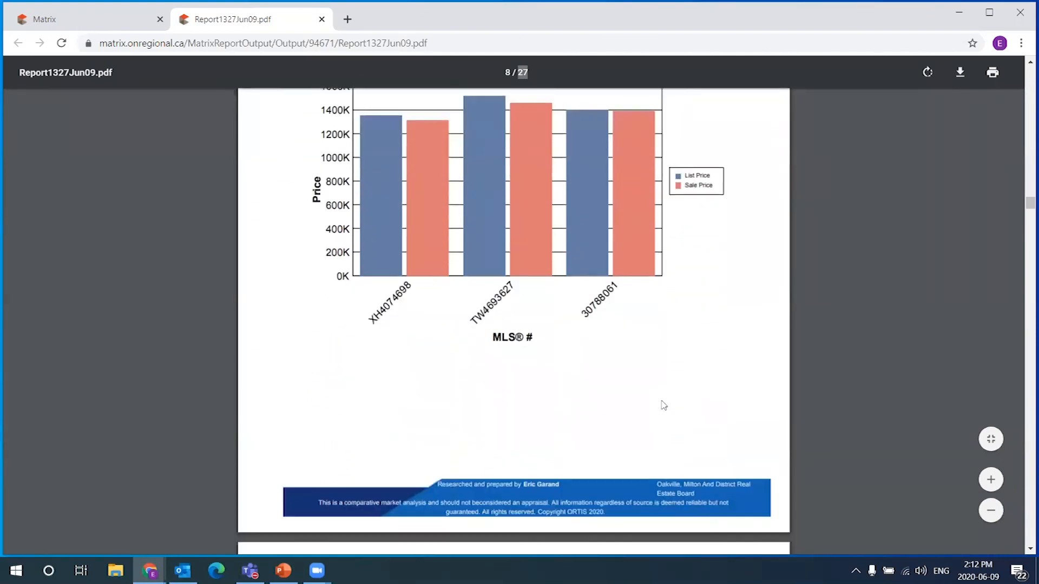
scroll(693, 368, down, 6)
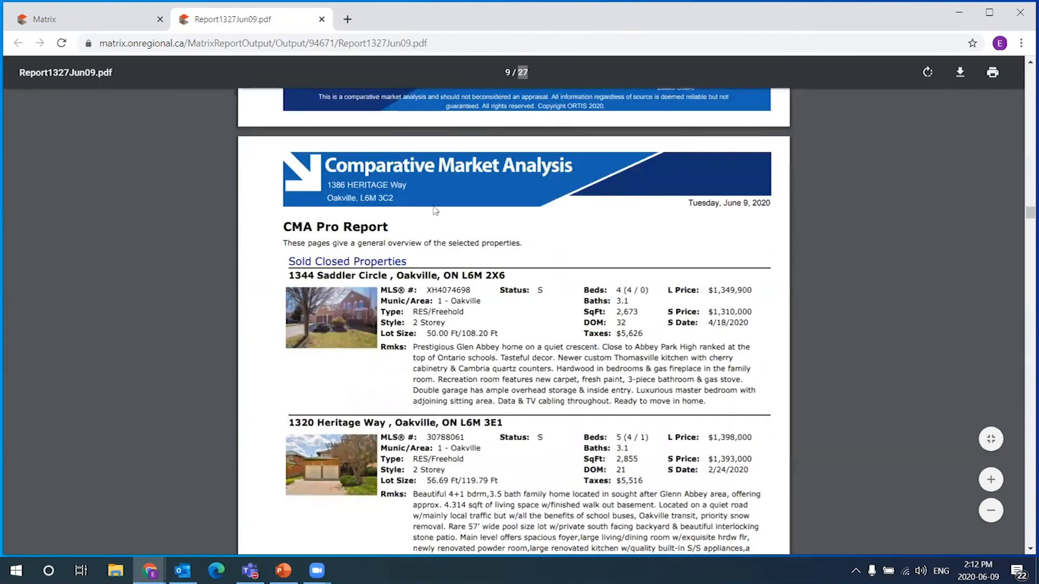
scroll(636, 252, down, 1)
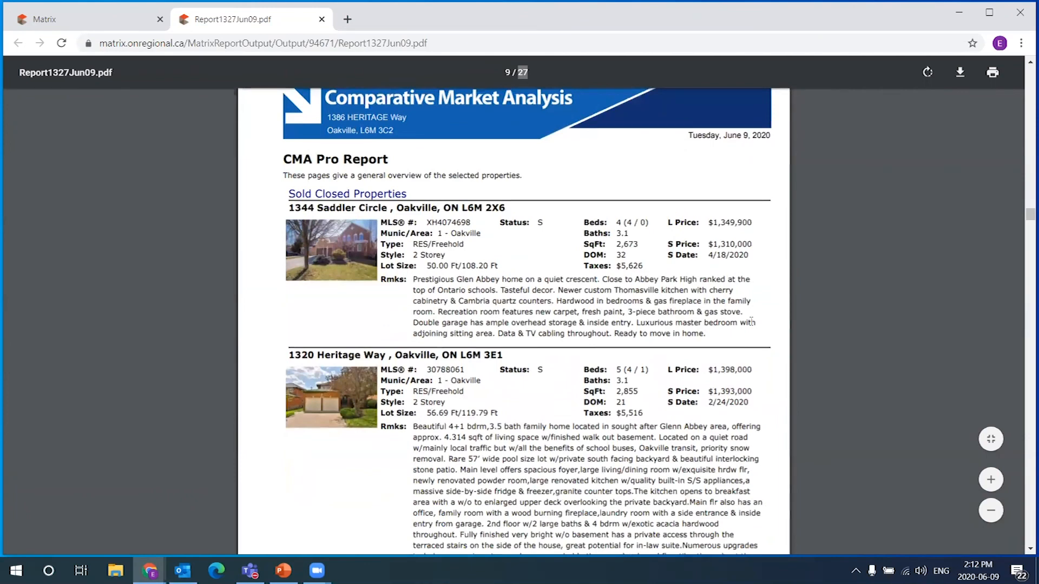
drag(716, 323, 416, 279)
click(503, 299)
Read down to the Pricing Recommendation summary and its recommended sale price of 1,530,000
scroll(456, 382, down, 1)
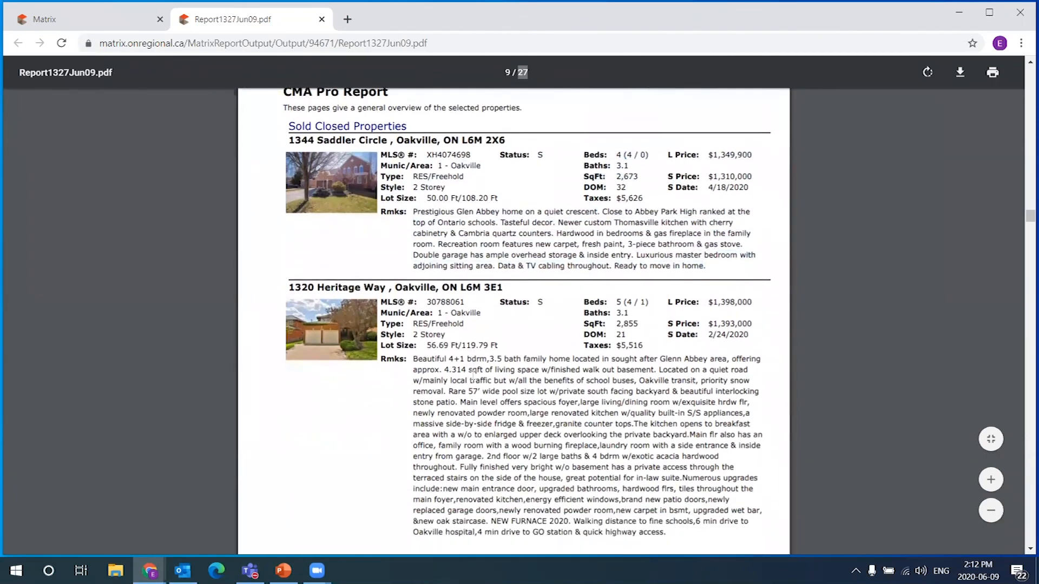
scroll(569, 391, down, 7)
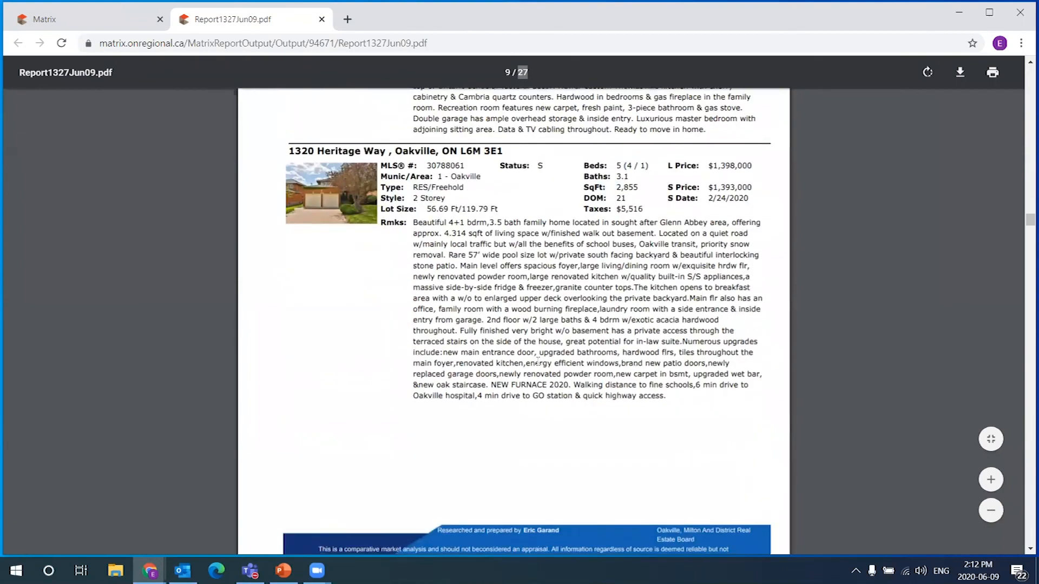
scroll(545, 371, down, 3)
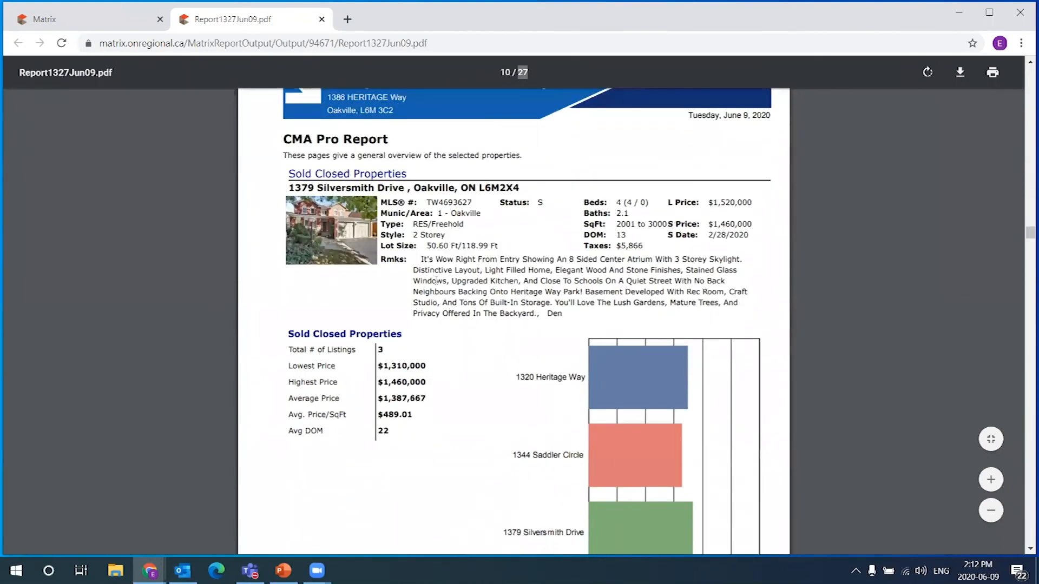
scroll(525, 336, down, 1)
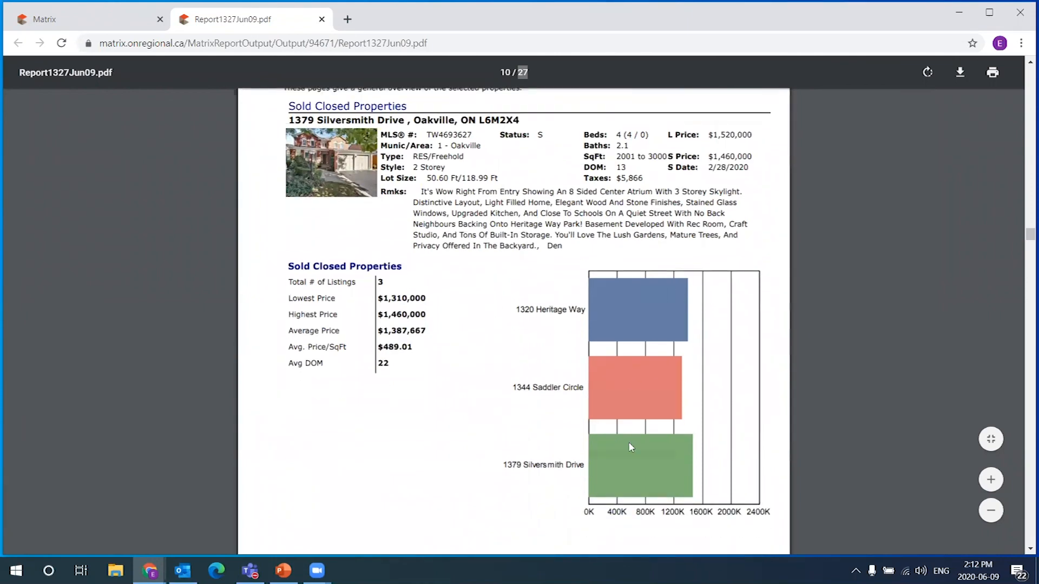
scroll(619, 312, down, 7)
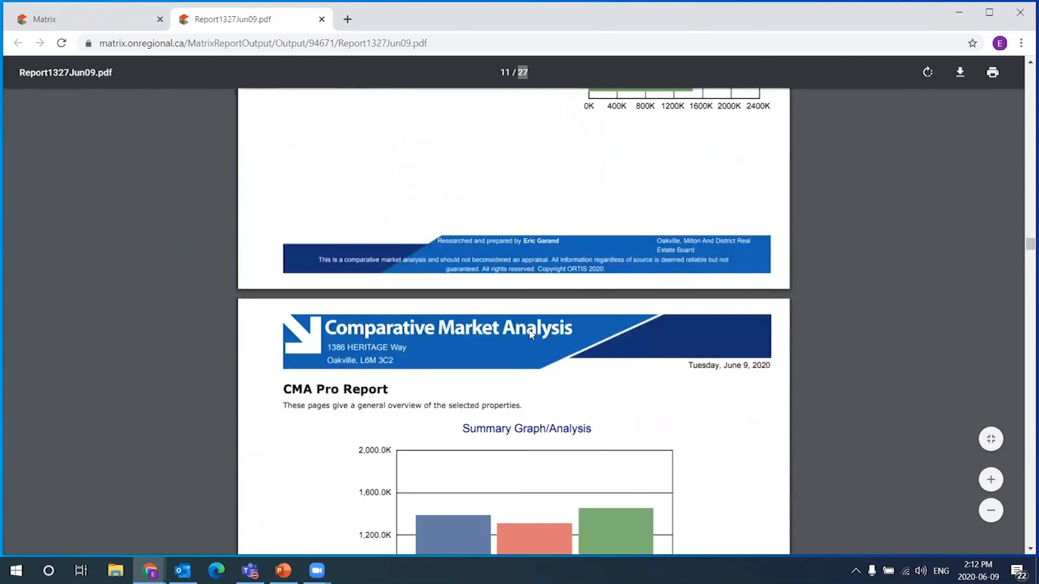
scroll(616, 359, down, 2)
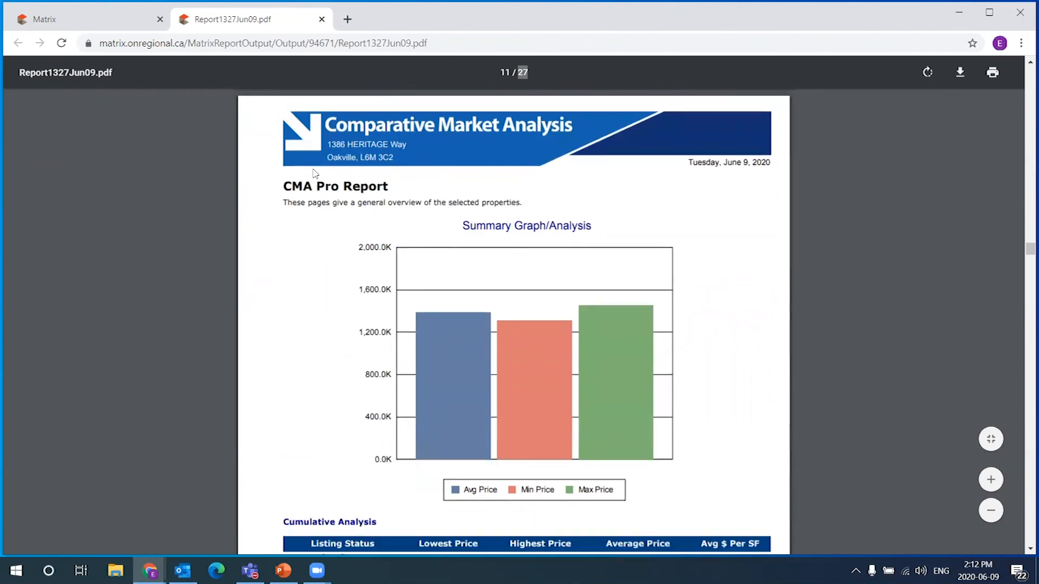
scroll(753, 293, down, 4)
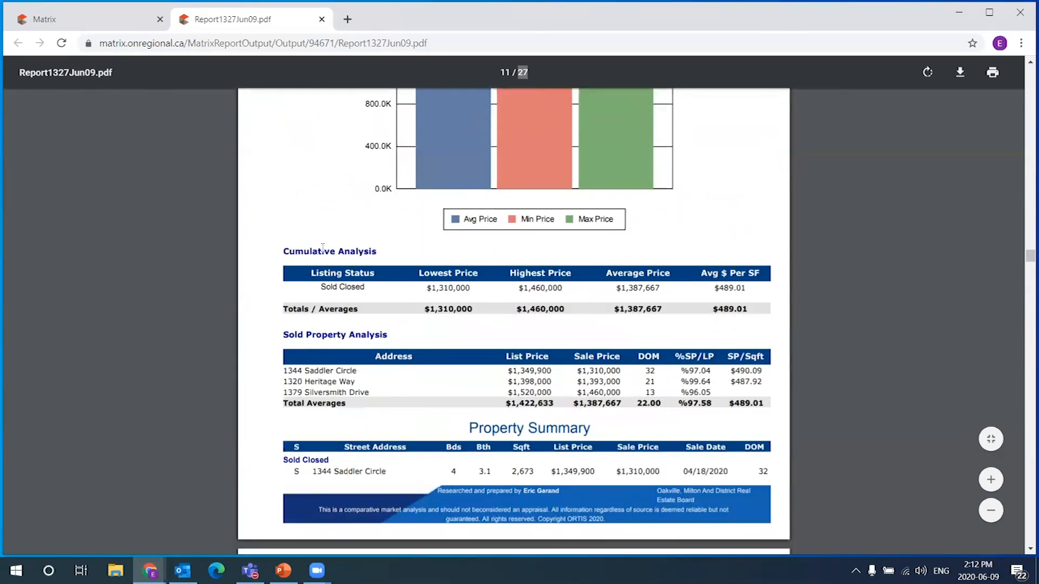
scroll(704, 281, down, 5)
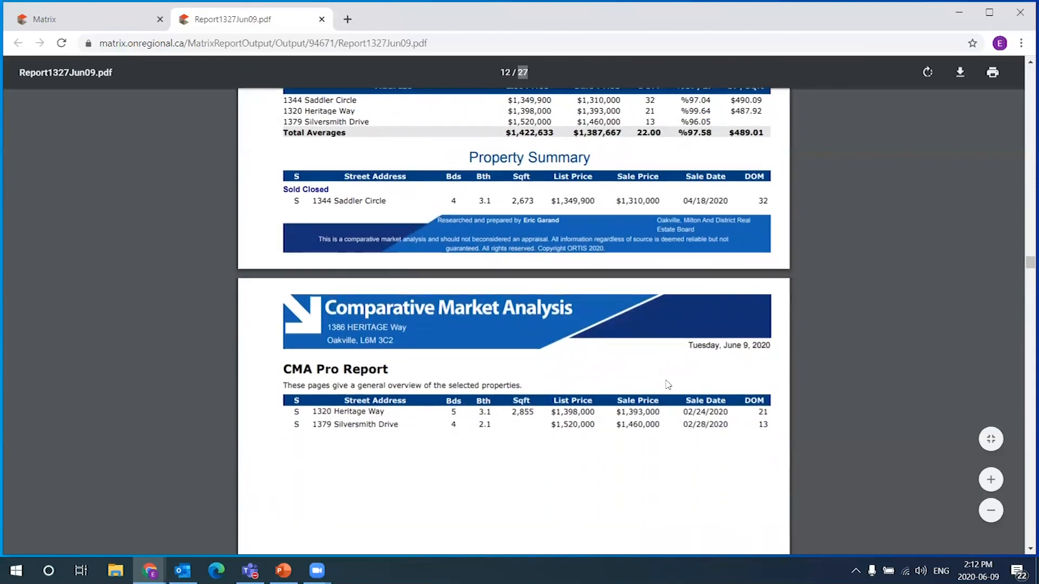
scroll(457, 387, down, 1)
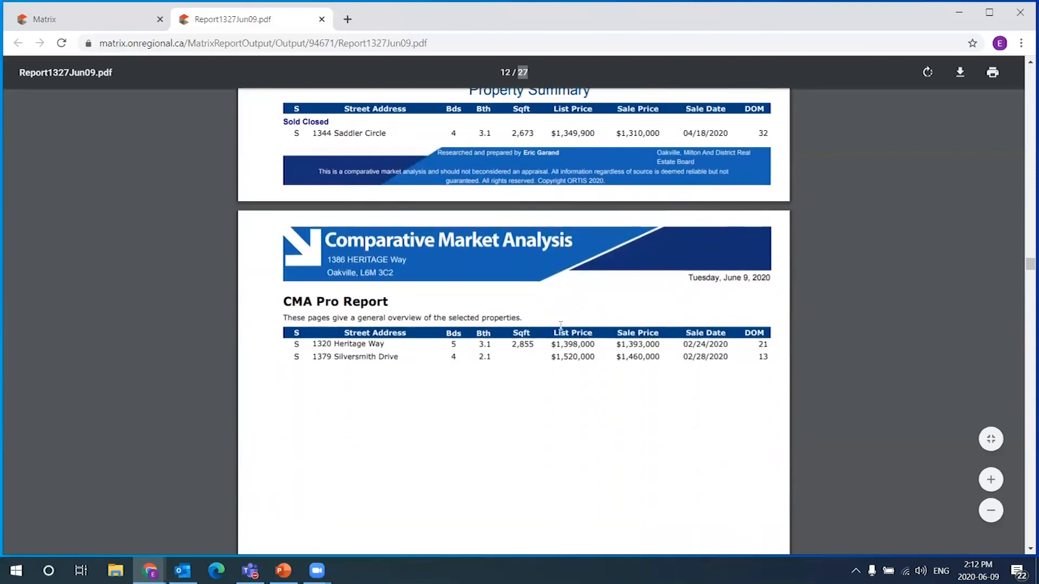
scroll(561, 325, down, 5)
scroll(478, 241, down, 8)
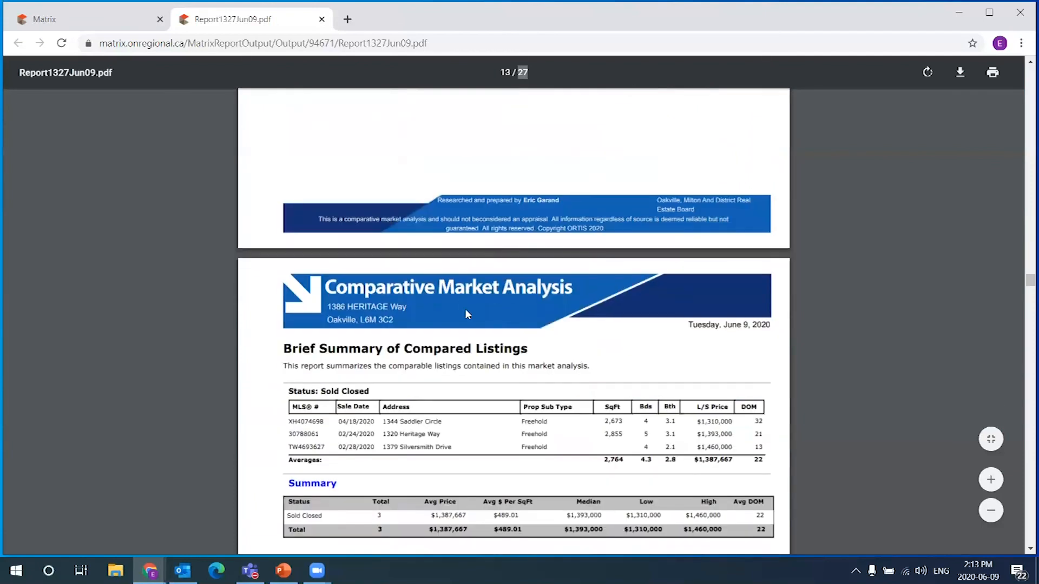
scroll(496, 291, down, 3)
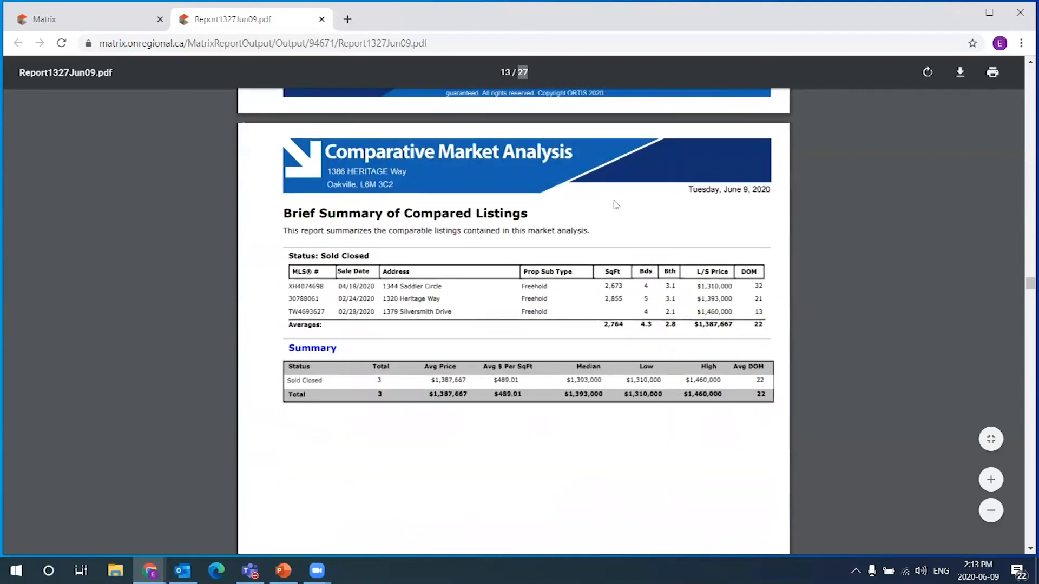
scroll(539, 244, down, 1)
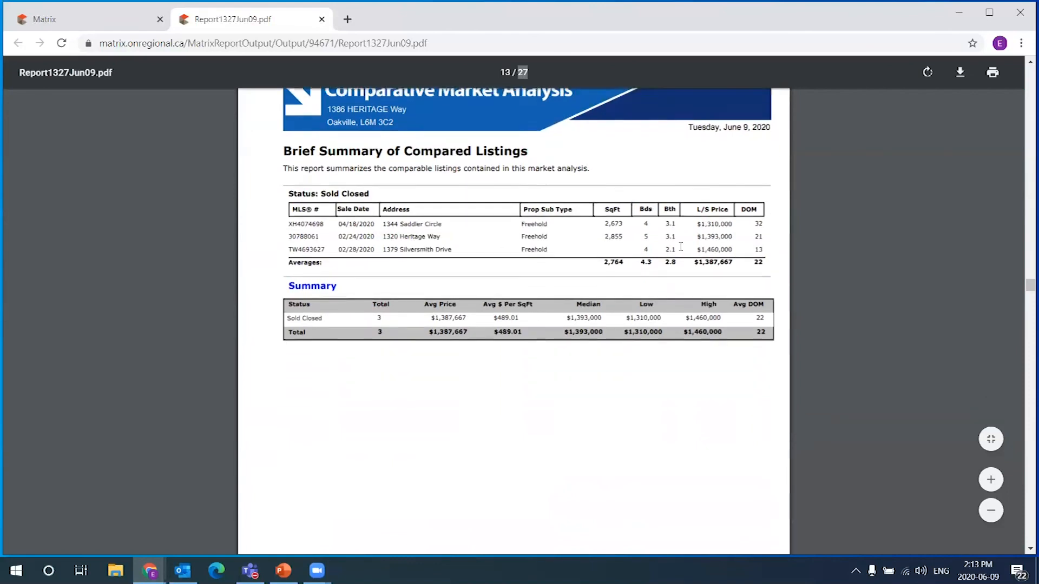
scroll(651, 388, down, 10)
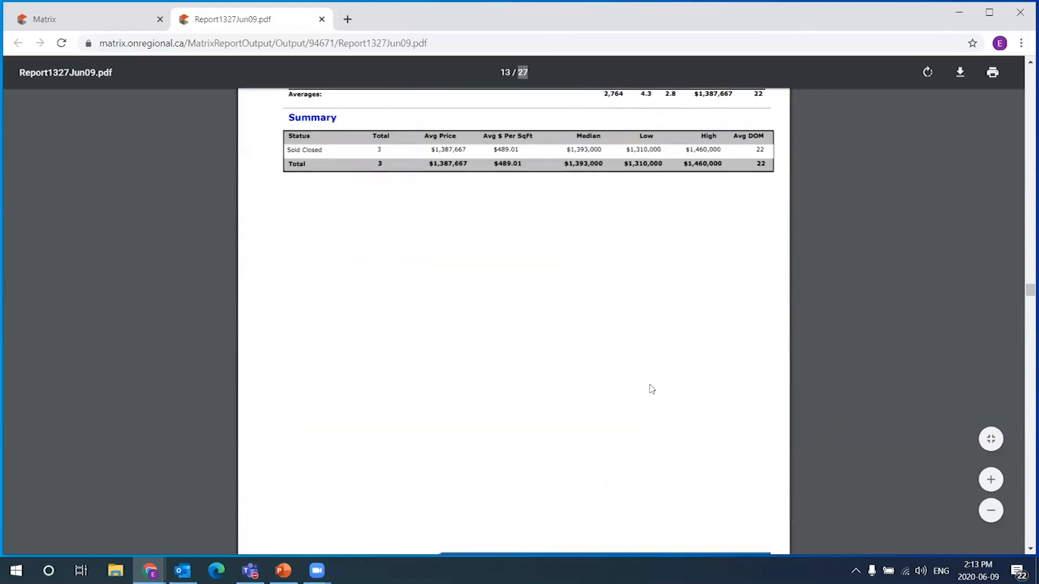
scroll(638, 380, down, 3)
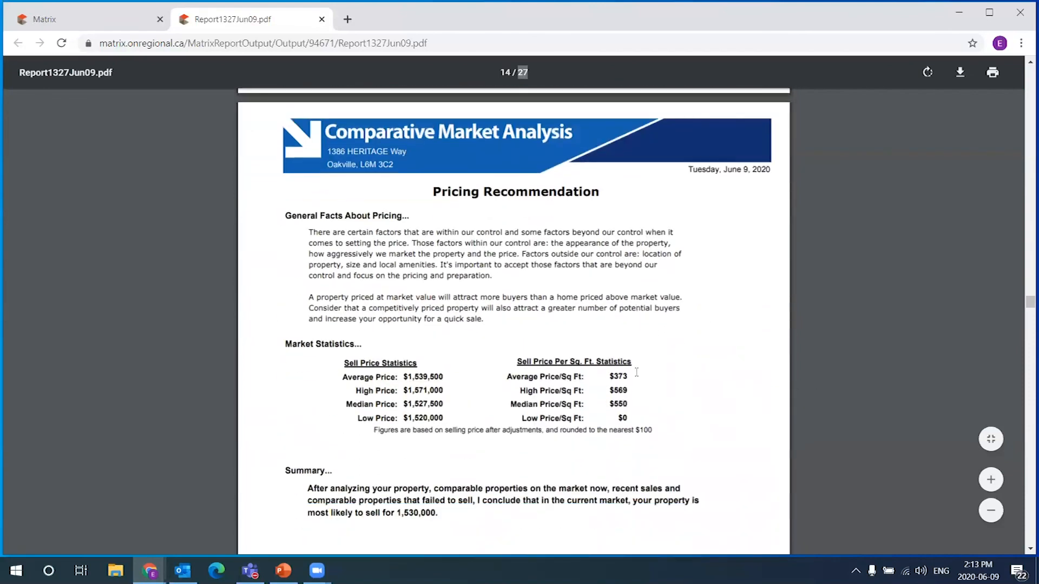
scroll(637, 371, down, 1)
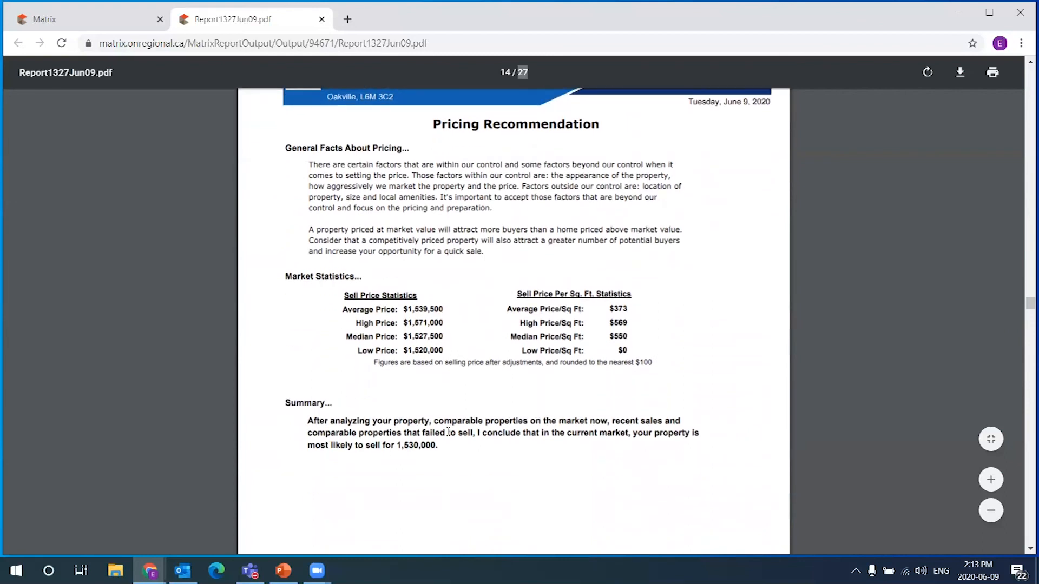
drag(439, 446, 307, 420)
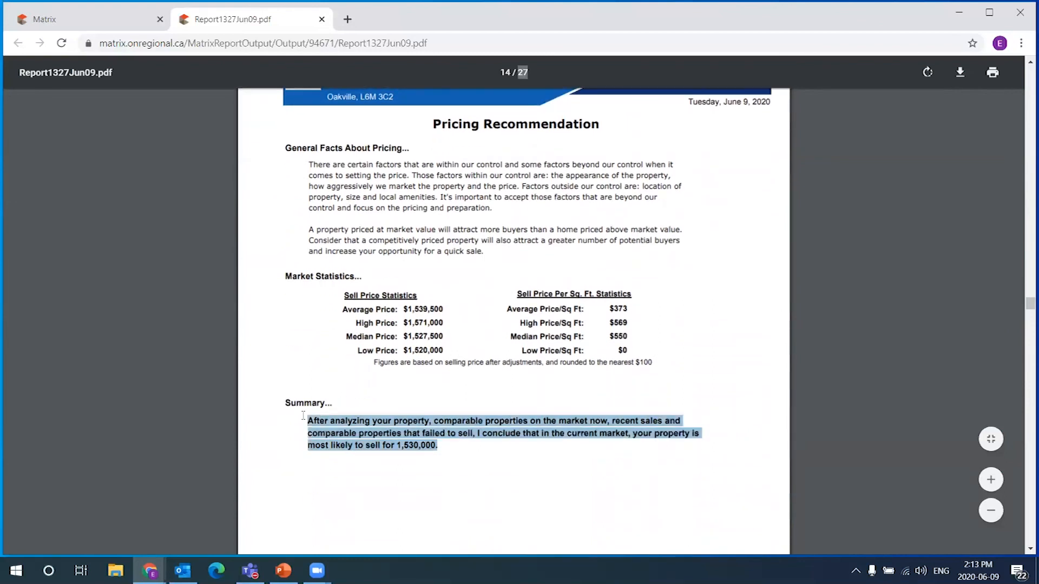
click(425, 448)
drag(436, 445, 395, 446)
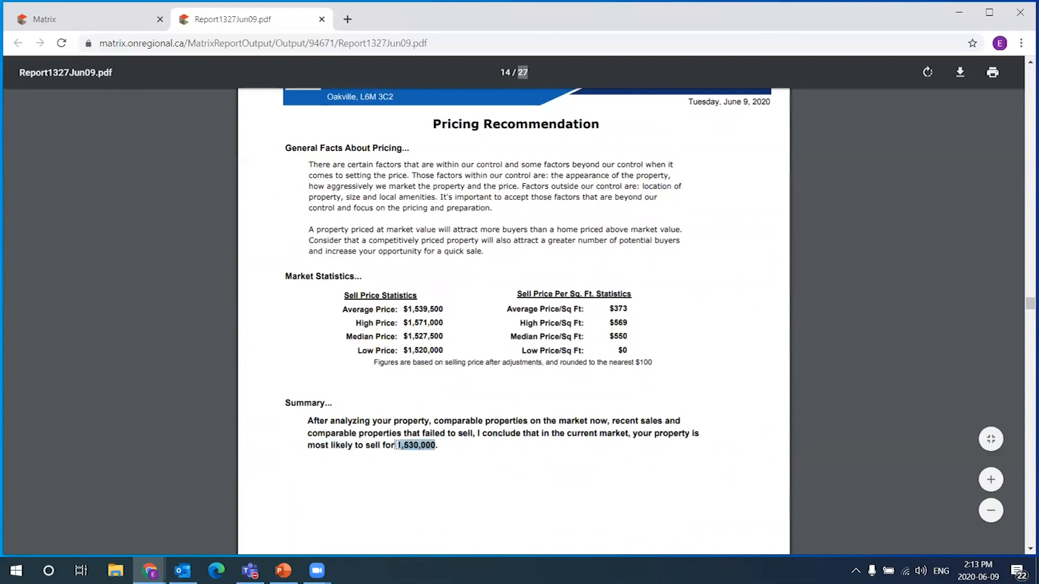
click(446, 443)
Finish reviewing the Pricing Recommendation page and go back to the CMA Pages editor
scroll(445, 442, down, 1)
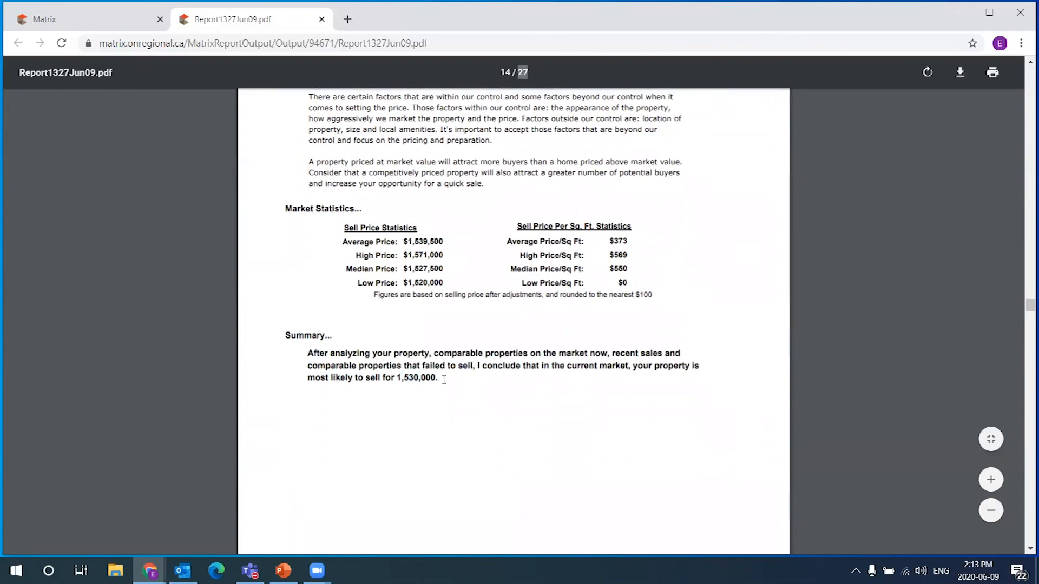
drag(436, 378, 397, 378)
click(528, 385)
scroll(531, 371, down, 1)
scroll(532, 372, down, 1)
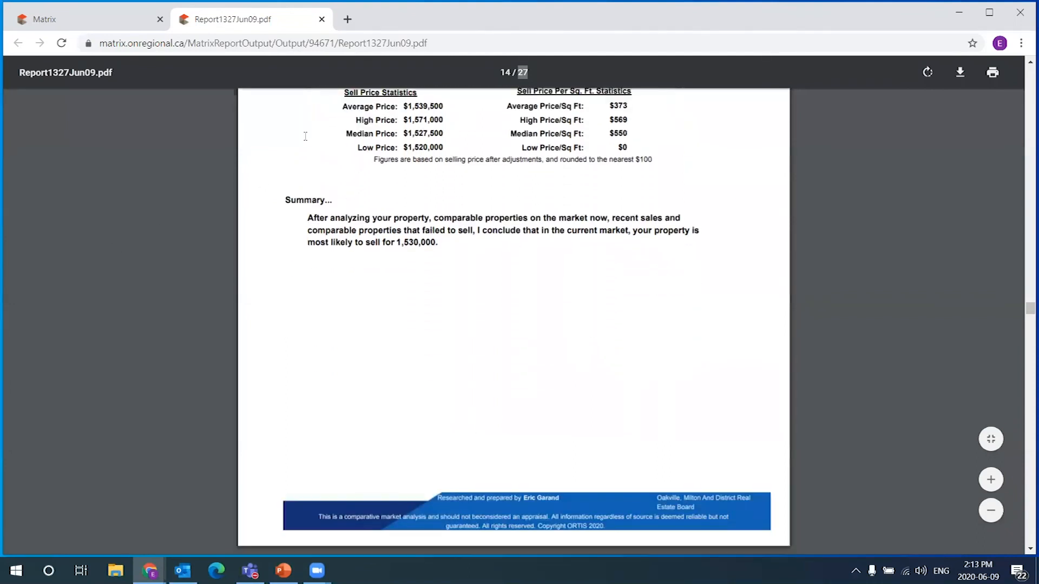
scroll(603, 355, down, 5)
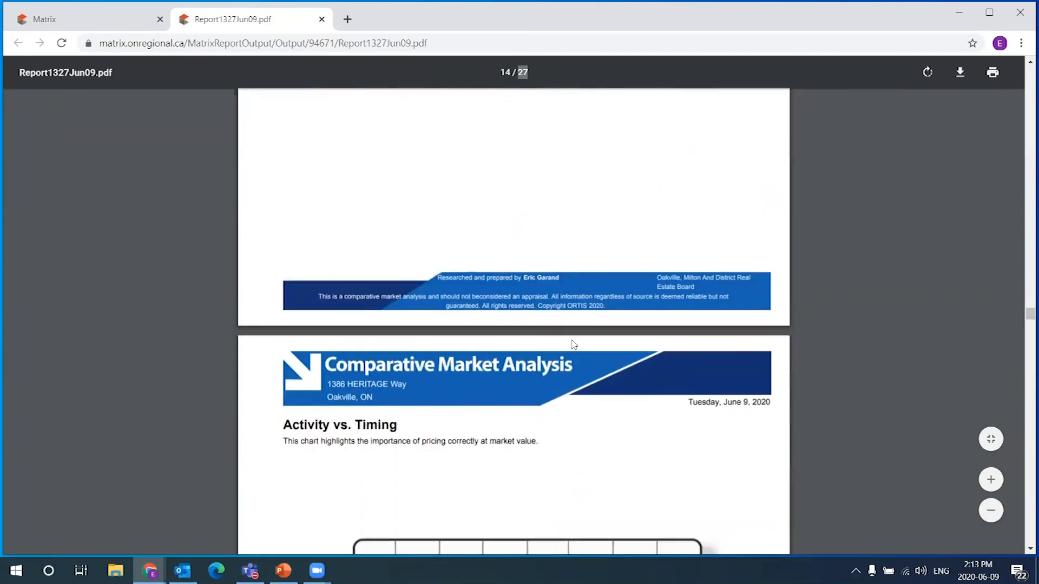
scroll(621, 325, up, 5)
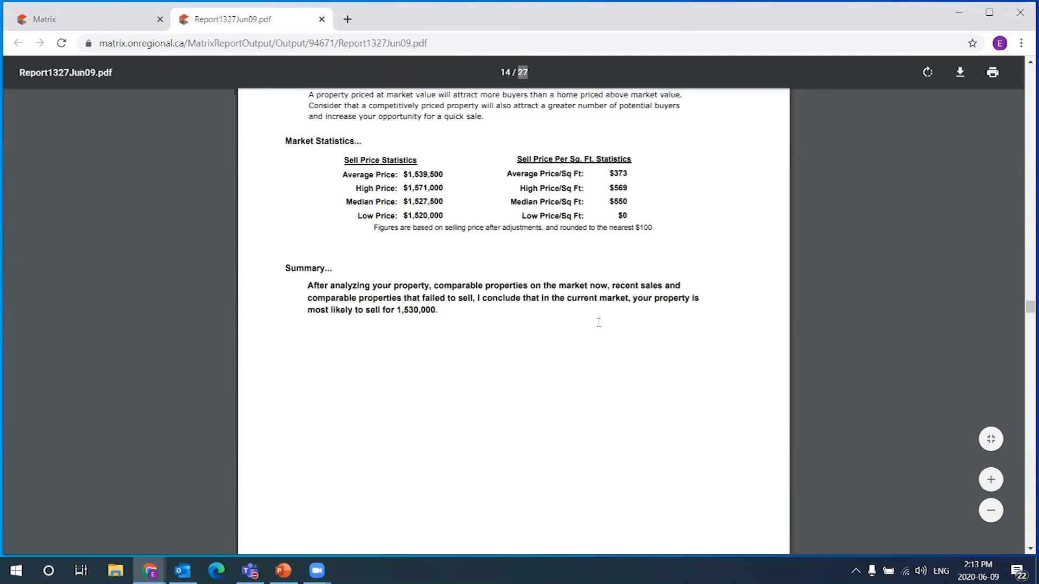
scroll(563, 325, up, 1)
drag(435, 191, 639, 193)
click(569, 174)
click(120, 19)
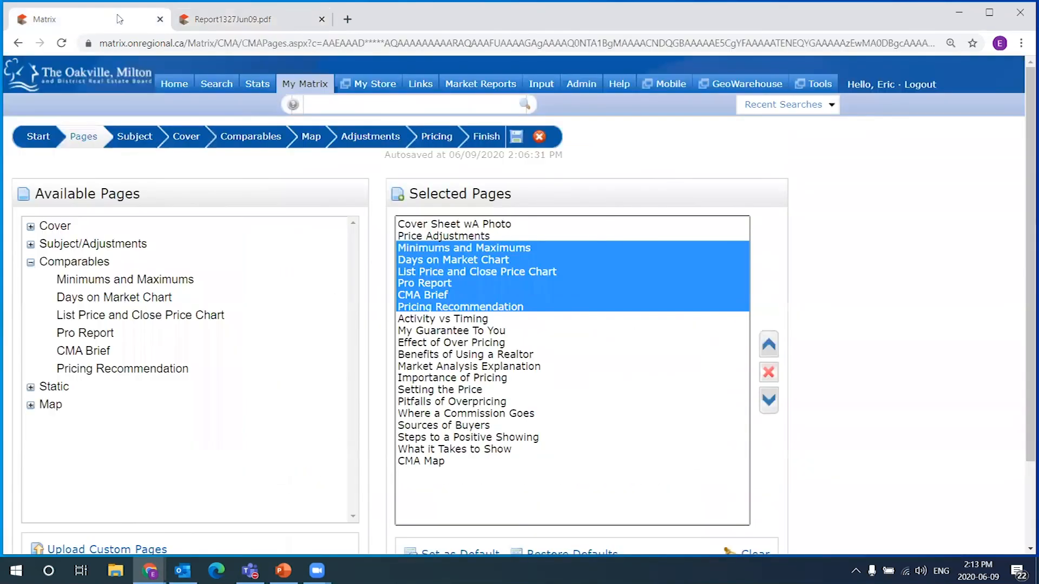
Remove the five comparables pages, Minimums and Maximums through CMA Brief, from Selected Pages
click(449, 298)
shift+click(459, 249)
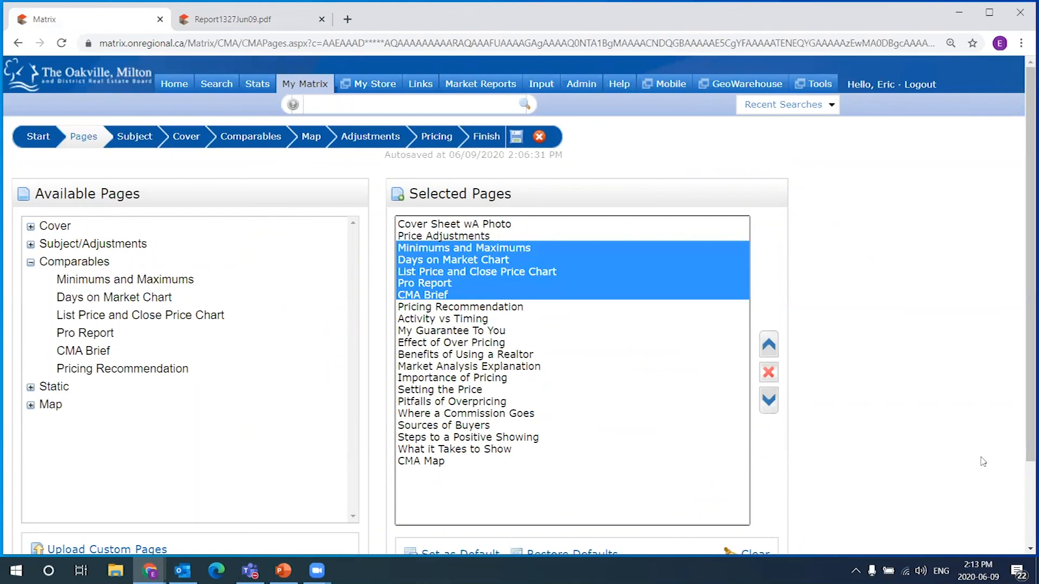
click(768, 373)
With Pricing Recommendation selected, pick Static pages Activity vs Timing through What it Takes to Show
click(465, 248)
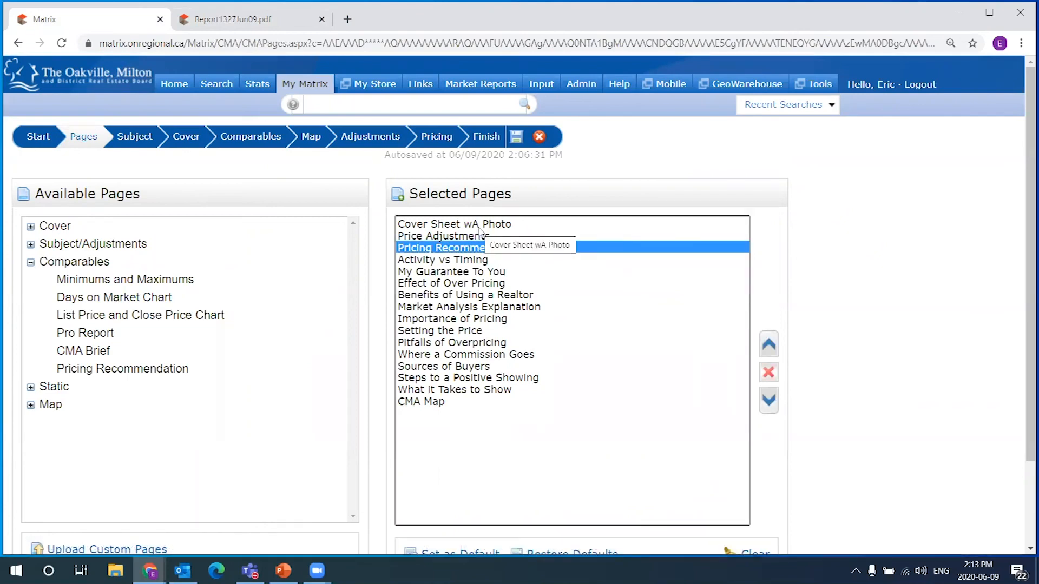
shift+click(477, 226)
click(464, 250)
click(465, 223)
click(468, 236)
click(470, 247)
click(473, 224)
click(471, 237)
click(476, 248)
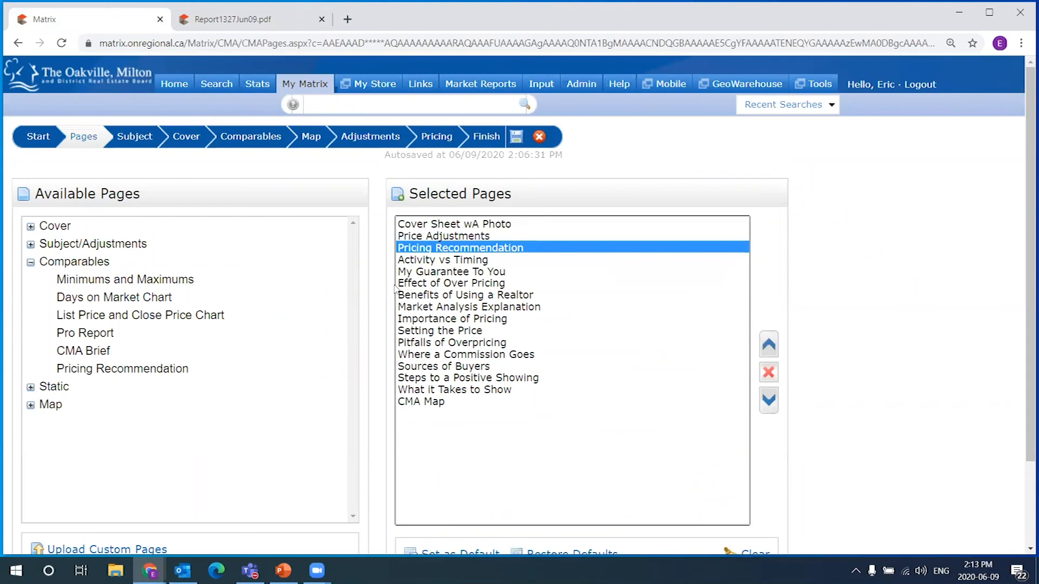
click(30, 262)
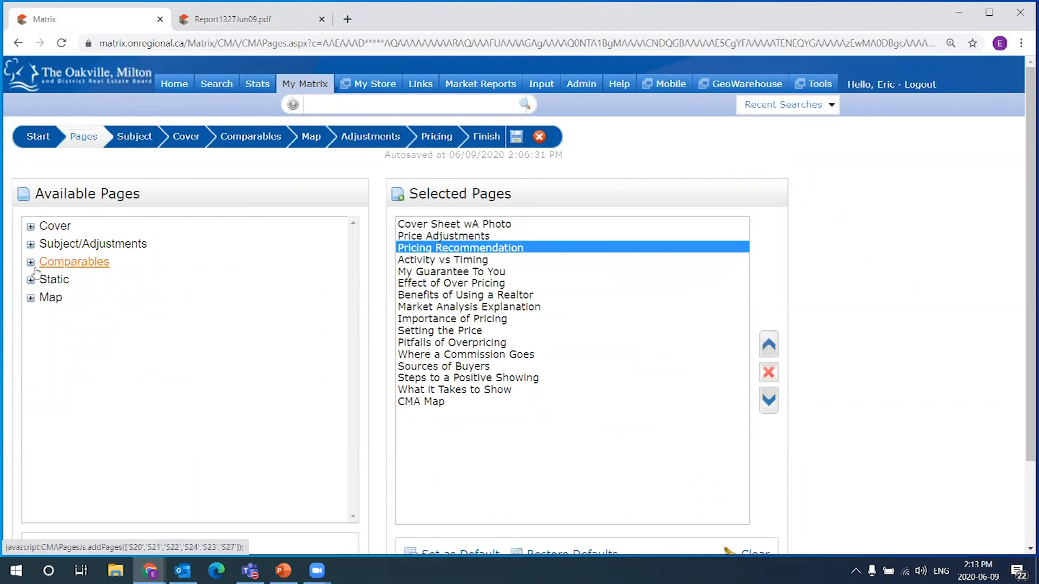
click(31, 280)
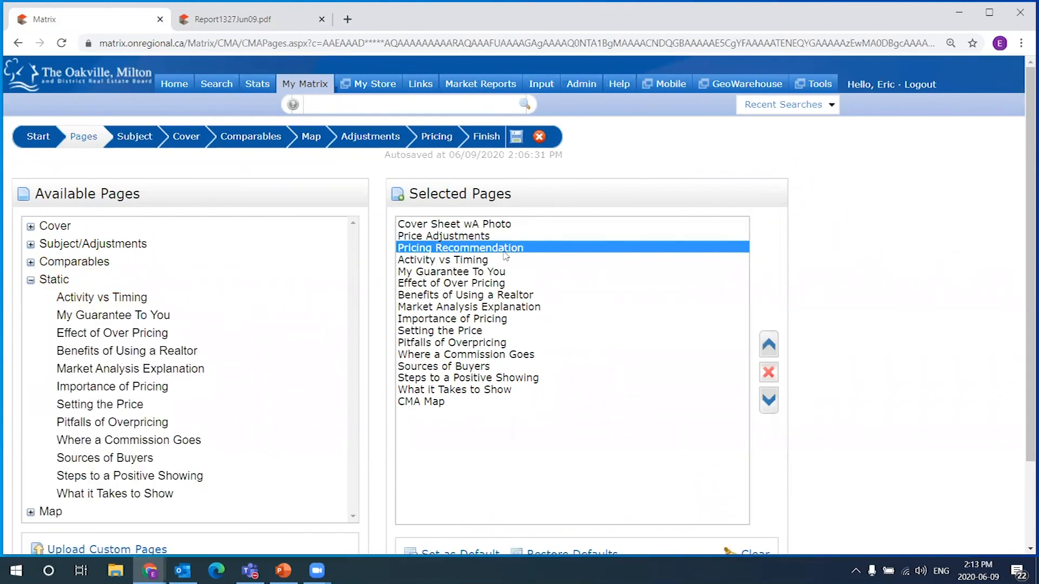
click(482, 260)
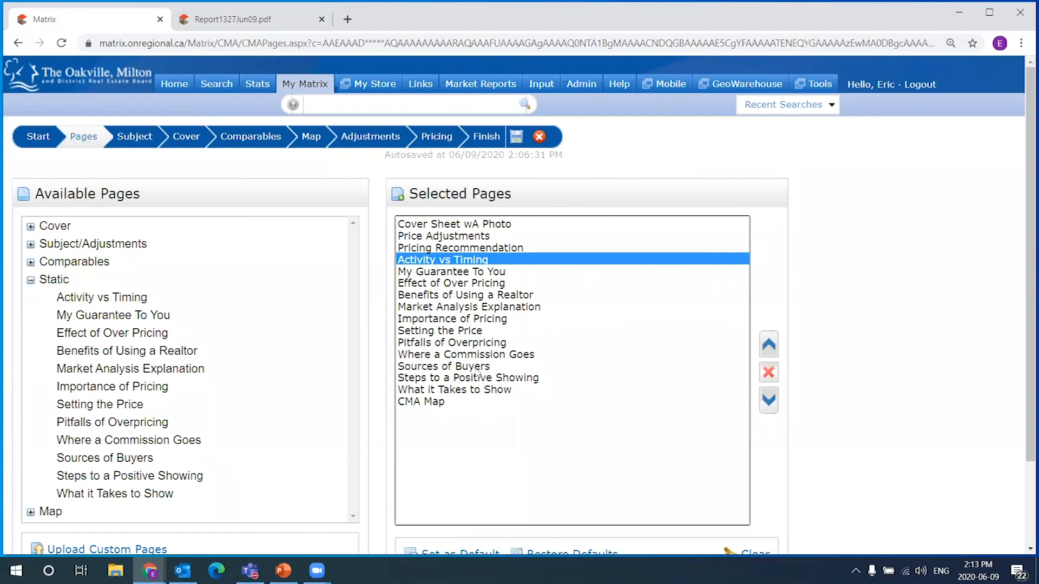
shift+click(486, 391)
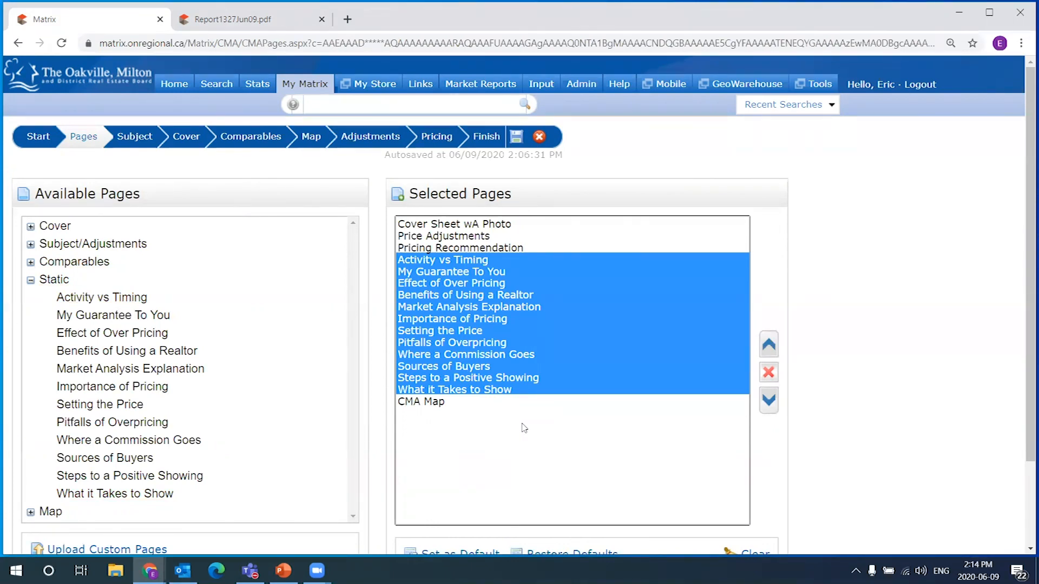
click(255, 20)
scroll(649, 315, down, 5)
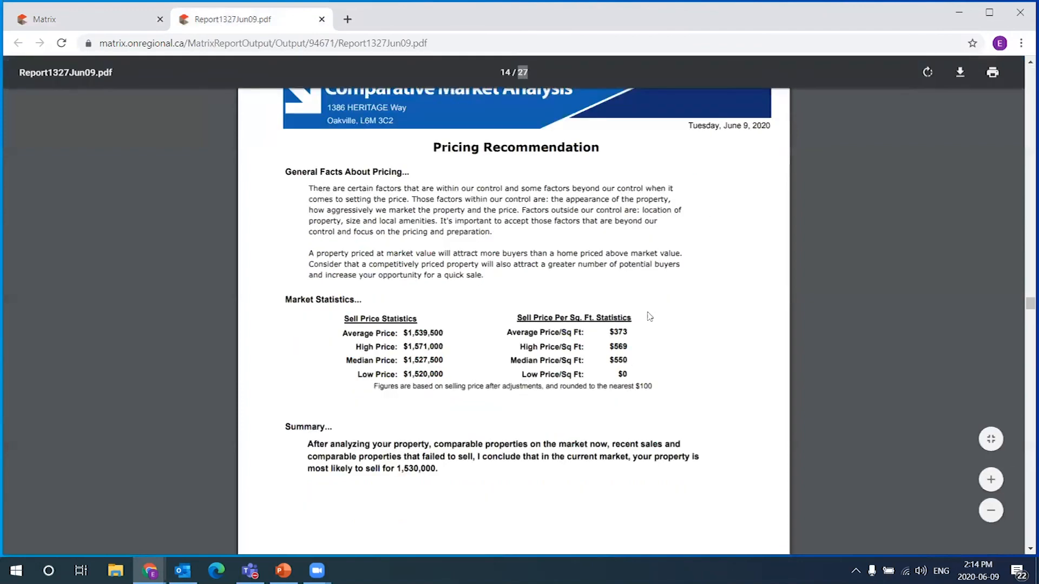
scroll(653, 312, down, 10)
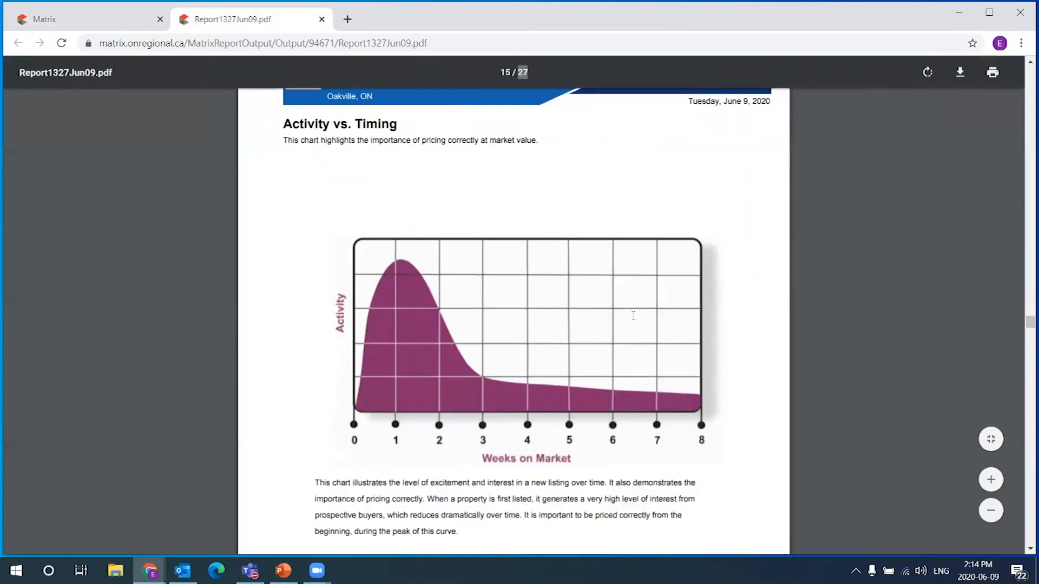
scroll(633, 316, down, 15)
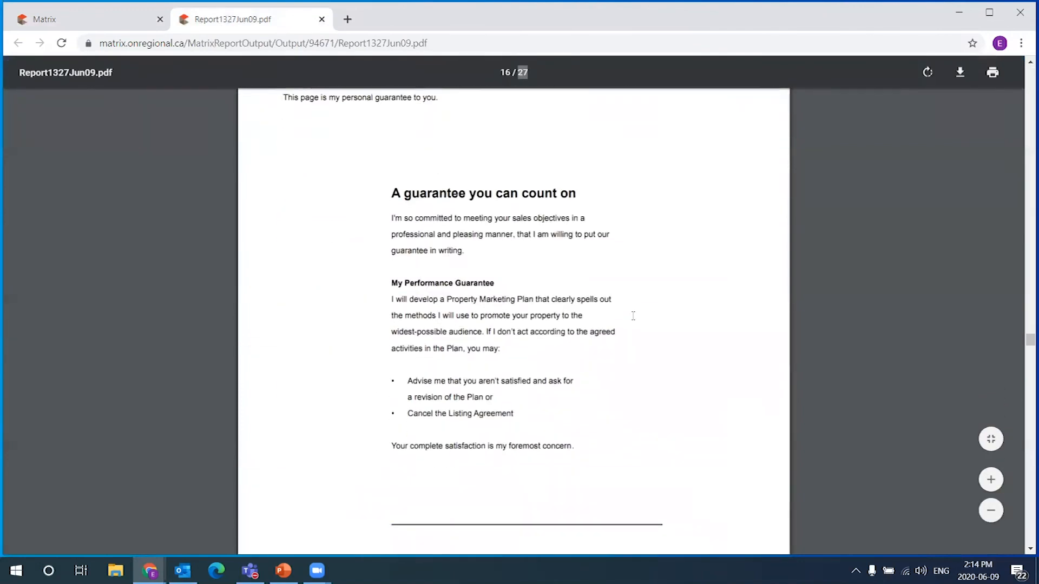
scroll(633, 315, down, 7)
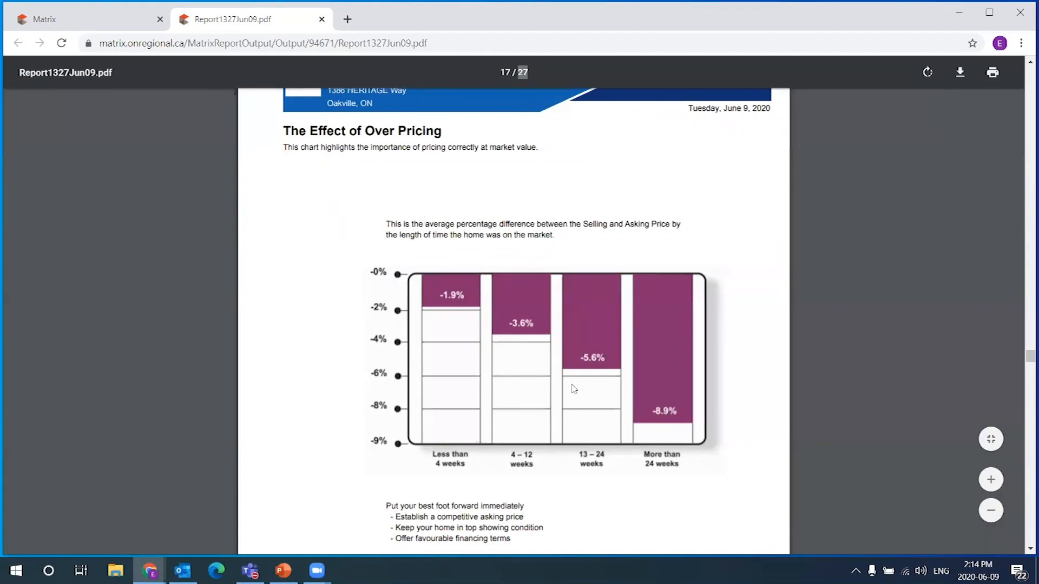
scroll(698, 373, down, 5)
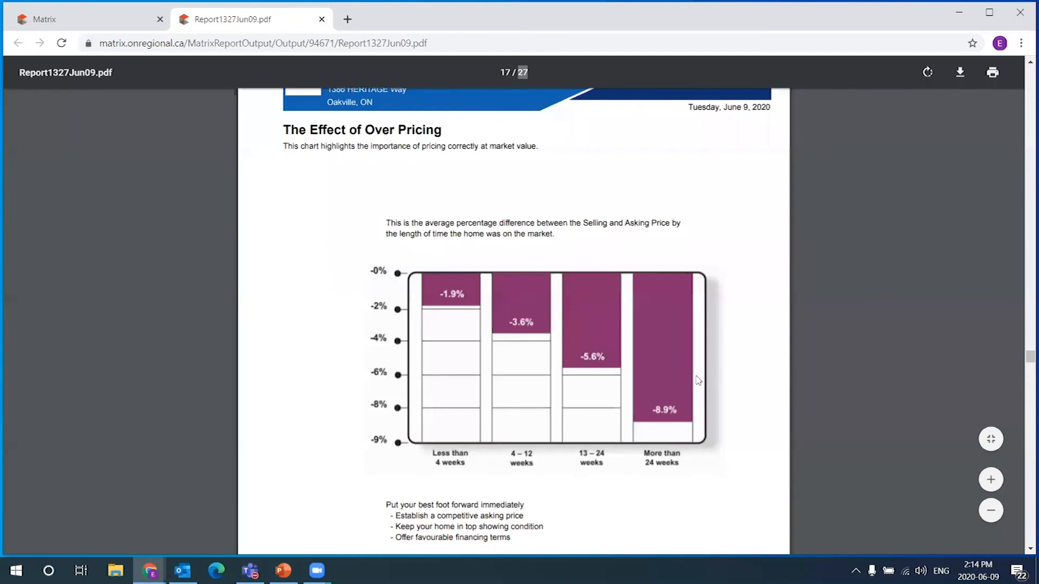
scroll(1023, 370, down, 10)
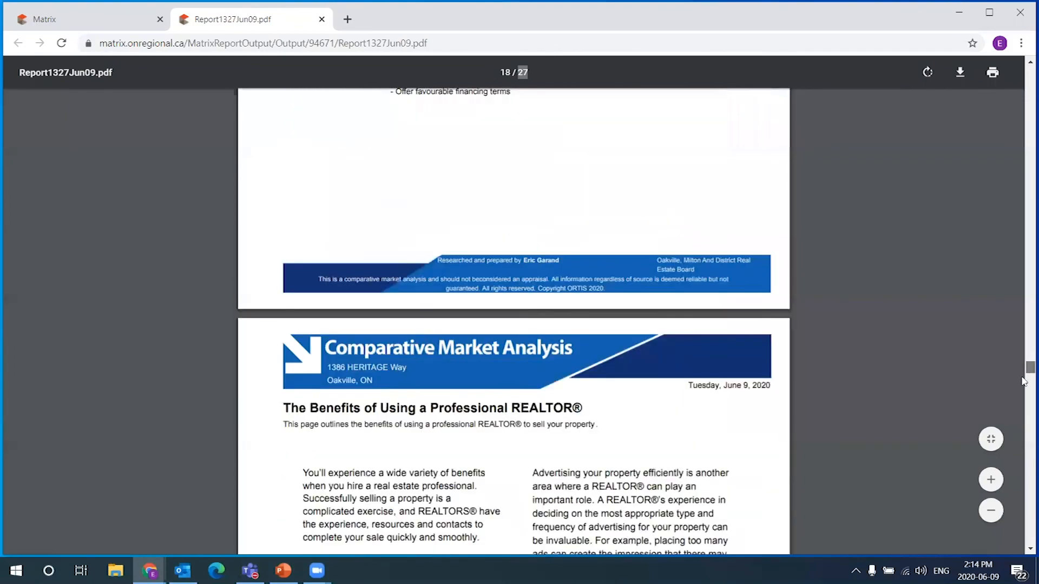
scroll(1024, 404, down, 12)
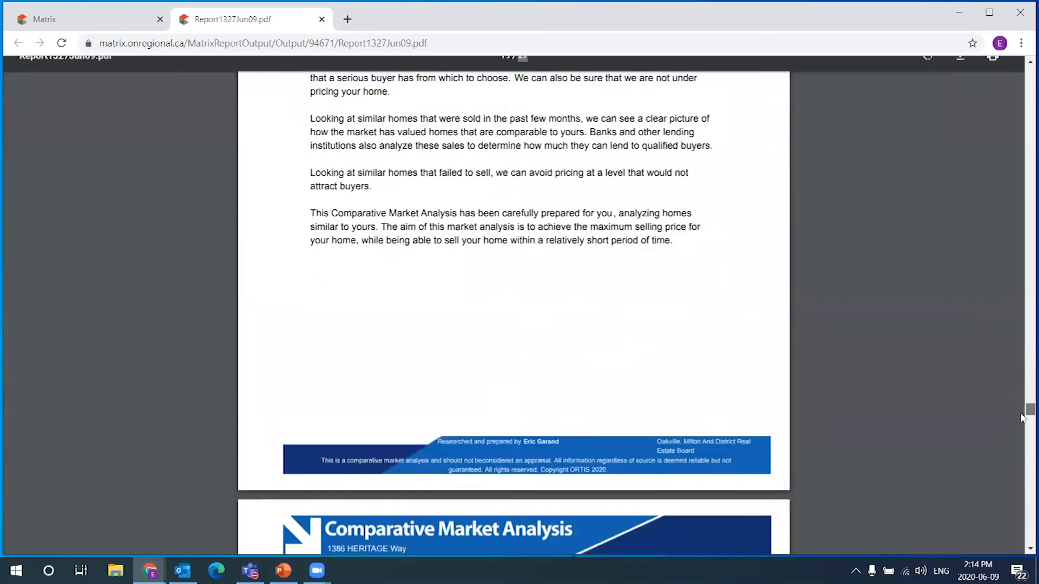
scroll(1022, 412, up, 2)
scroll(1022, 419, down, 2)
scroll(1022, 419, down, 1)
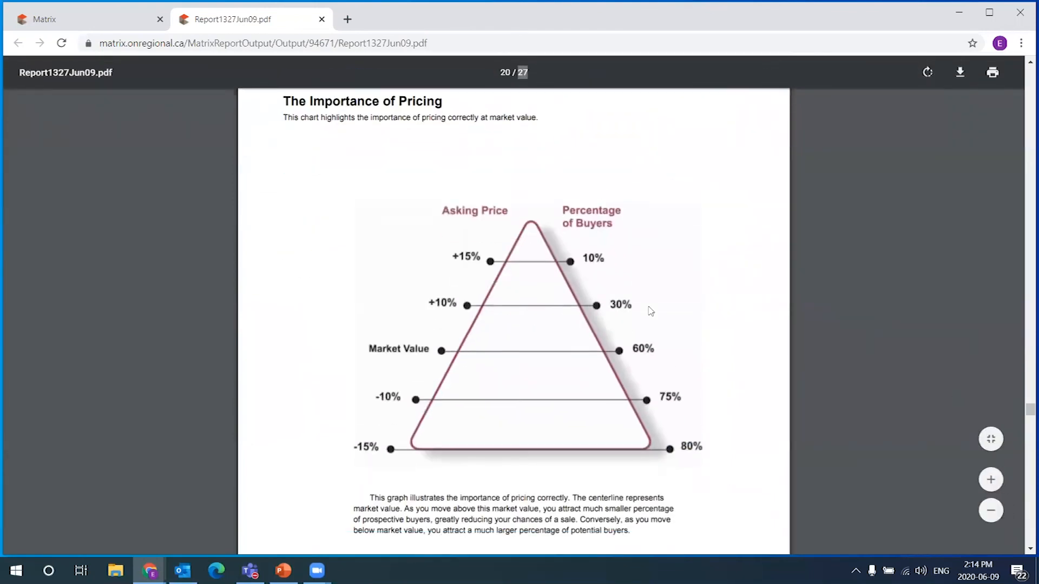
click(113, 22)
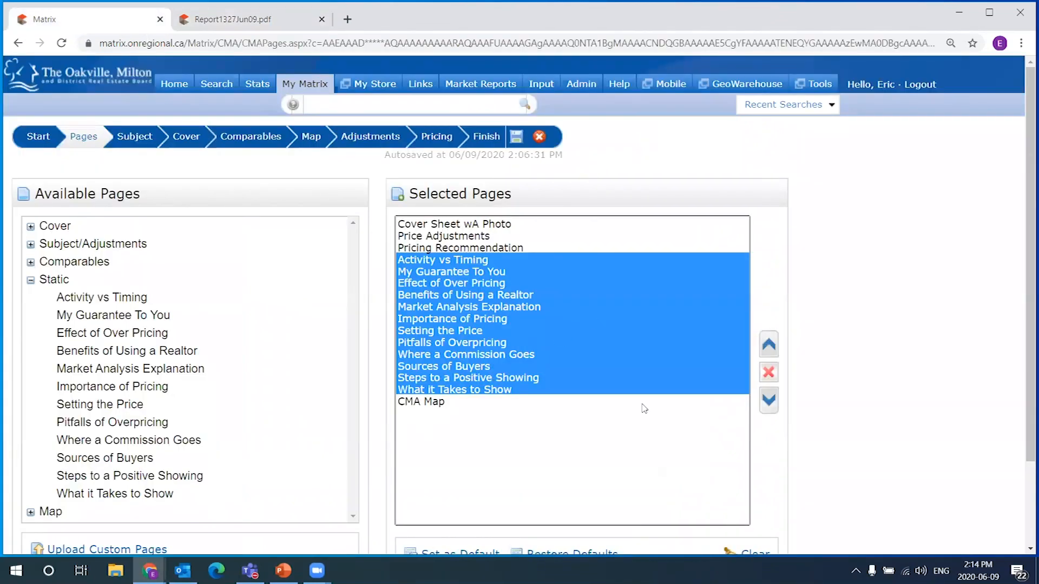
click(240, 20)
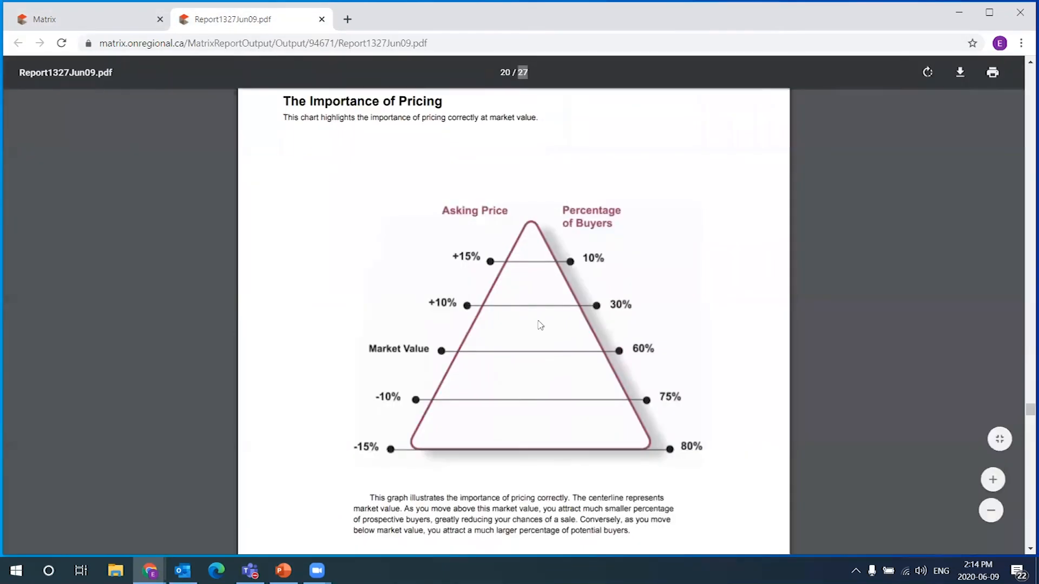
click(101, 13)
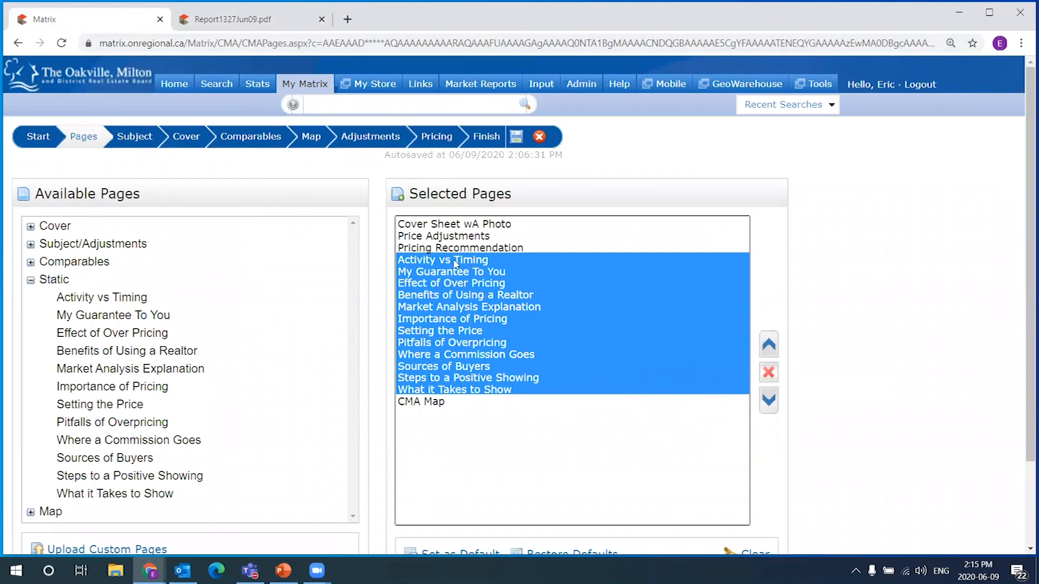
Drop the twelve static pages, finish the CMA, and open the regenerated 5-page Report3899Jun09.pdf
click(768, 373)
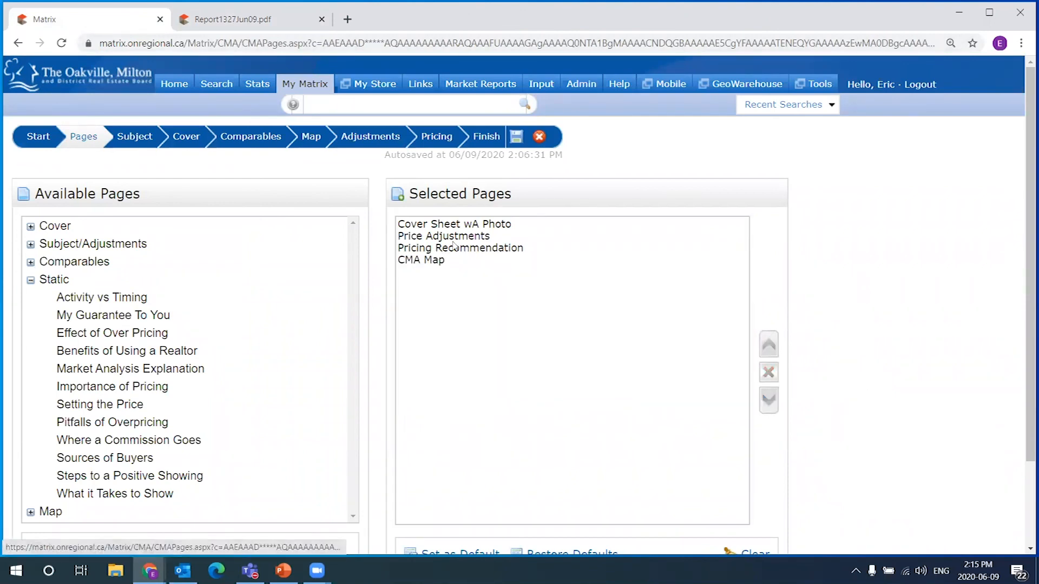
click(453, 261)
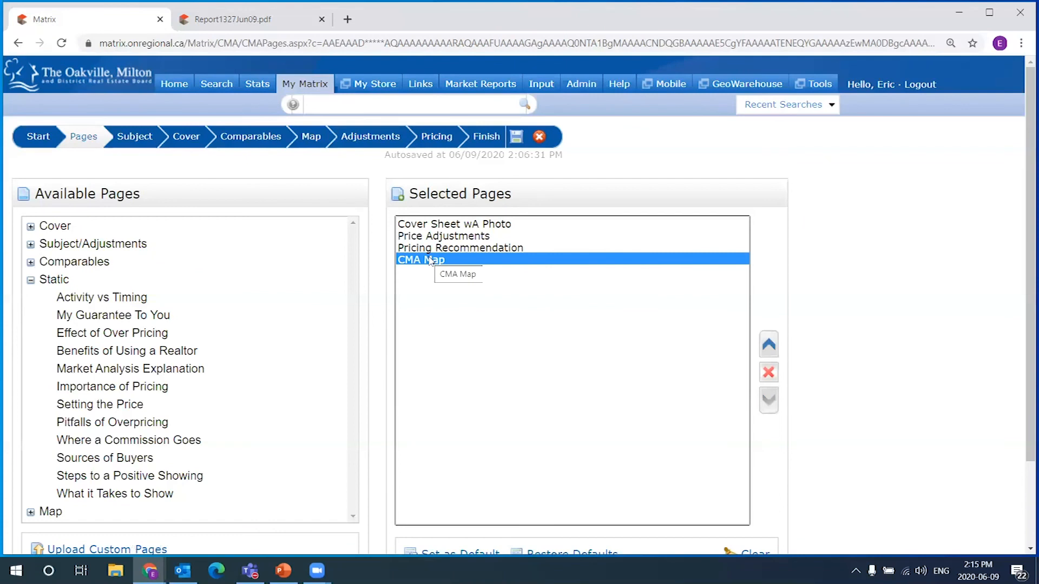
click(441, 226)
click(438, 260)
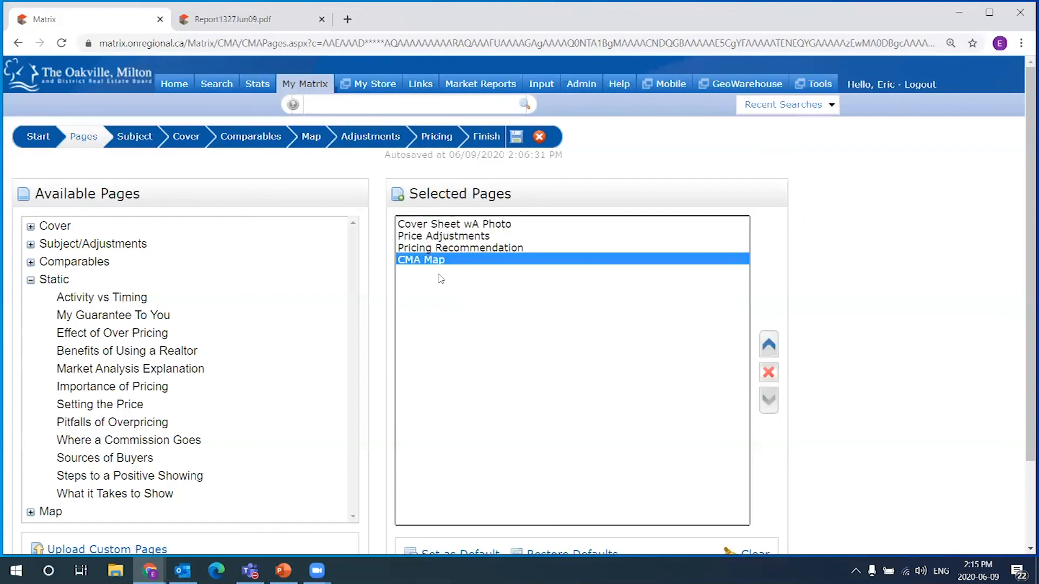
click(488, 137)
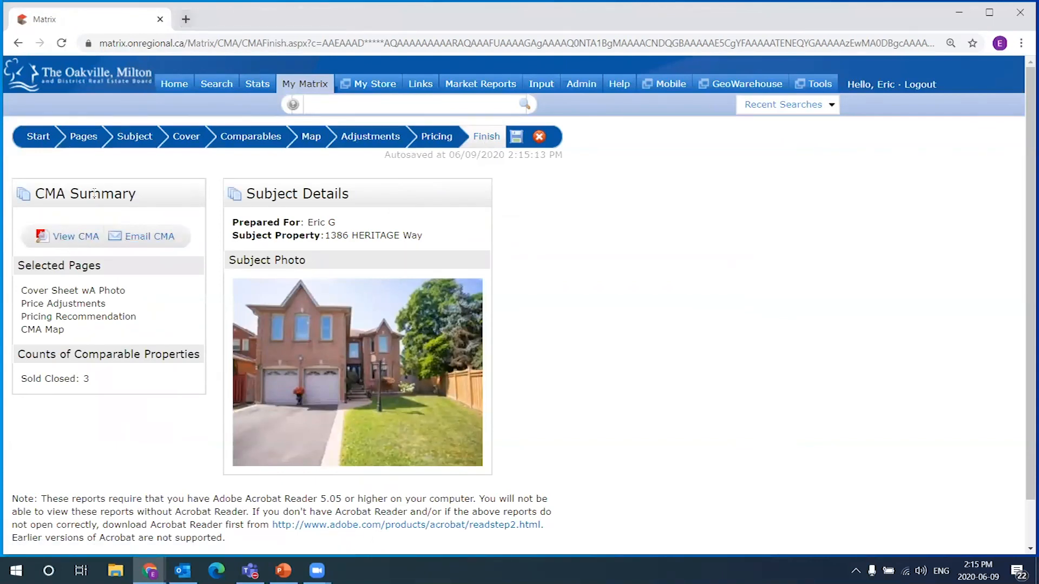
click(74, 238)
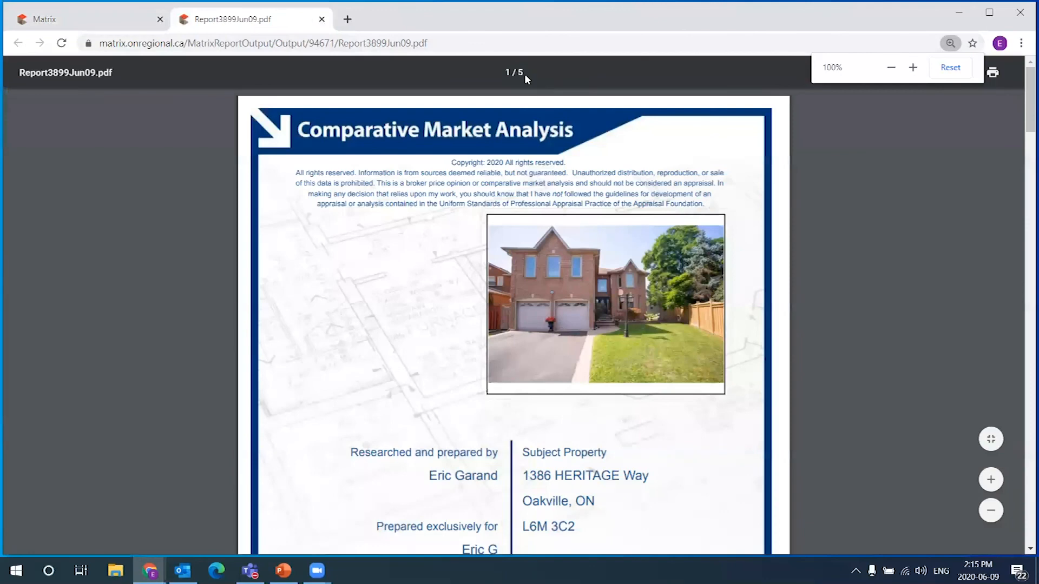
Go back to the Pages step of the Matrix CMA wizard
click(528, 73)
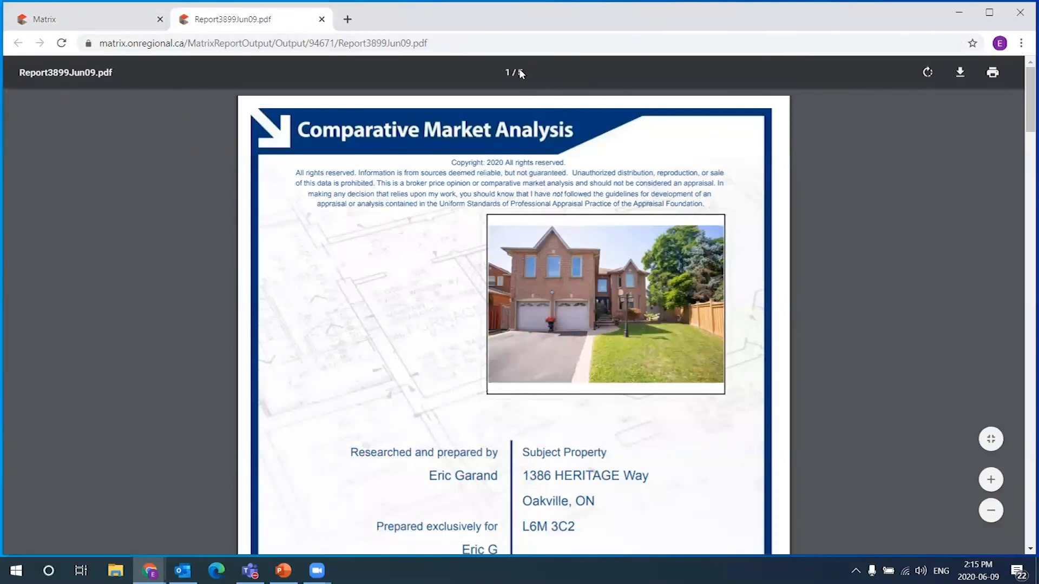
mouse_move(1029, 84)
mouse_down()
mouse_move(1028, 108)
mouse_move(1029, 90)
mouse_up()
right_click(1029, 90)
click(401, 199)
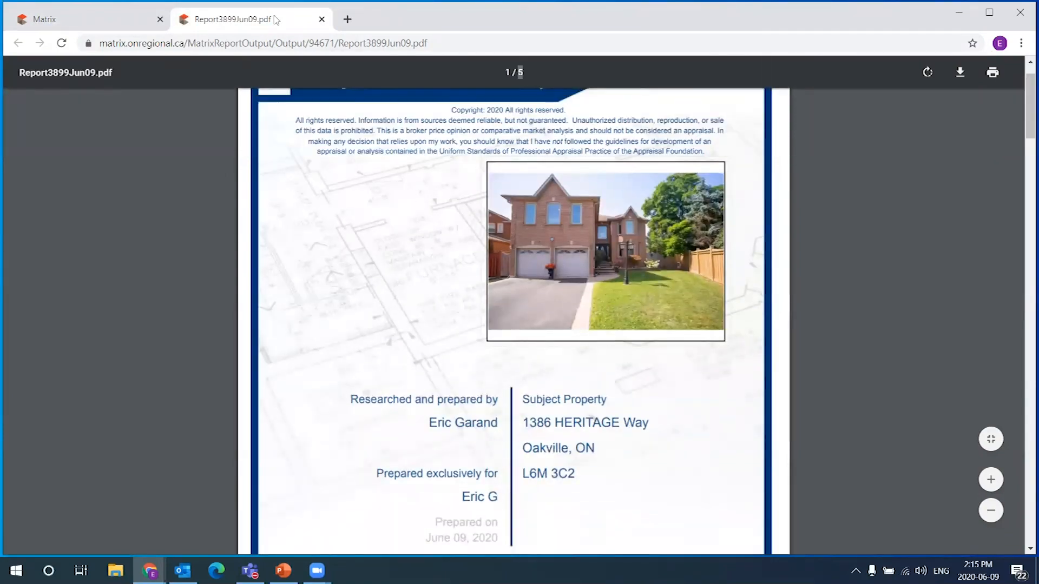
click(92, 21)
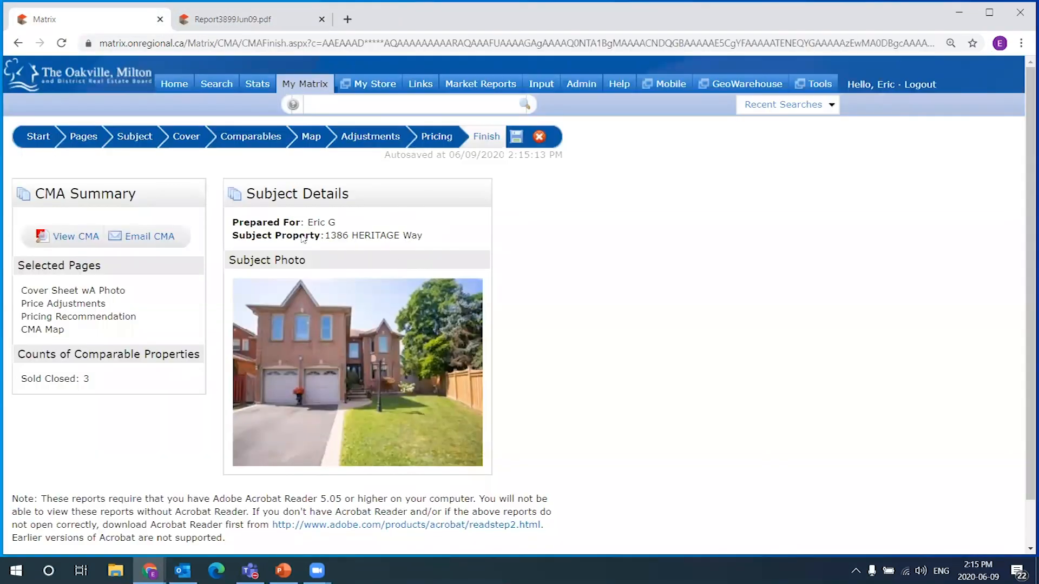
click(93, 139)
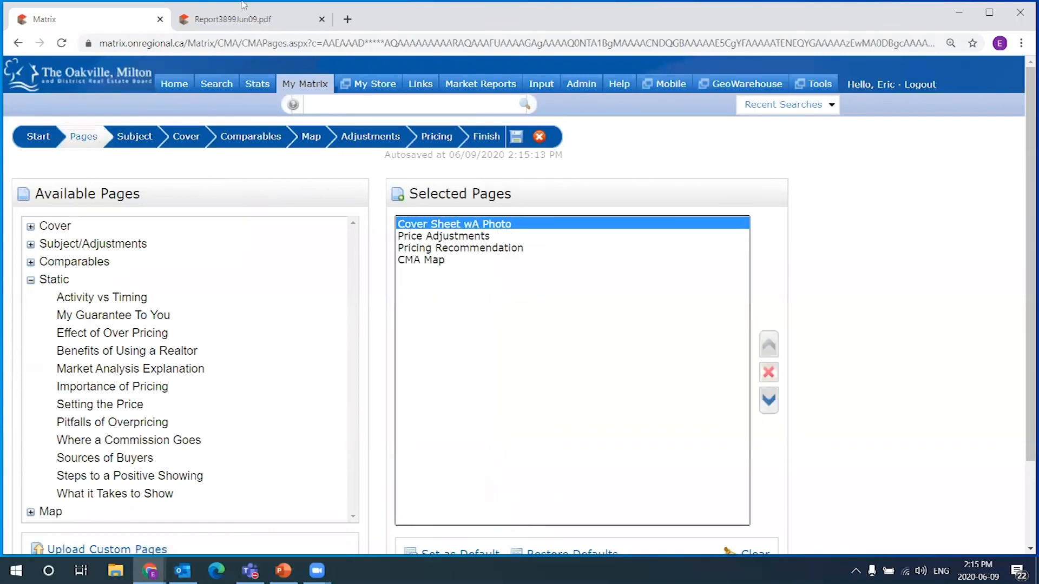
Compare with the report PDF's pages and add CMA Map to the selected pages
click(238, 19)
scroll(1023, 145, down, 2)
drag(1023, 144, 1012, 473)
right_click(1023, 200)
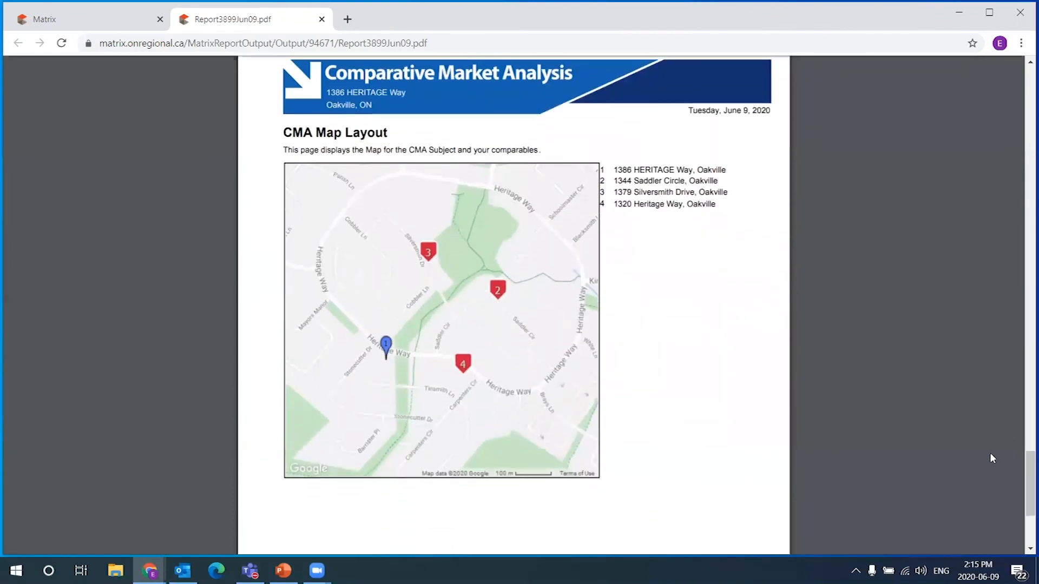
click(101, 20)
click(440, 262)
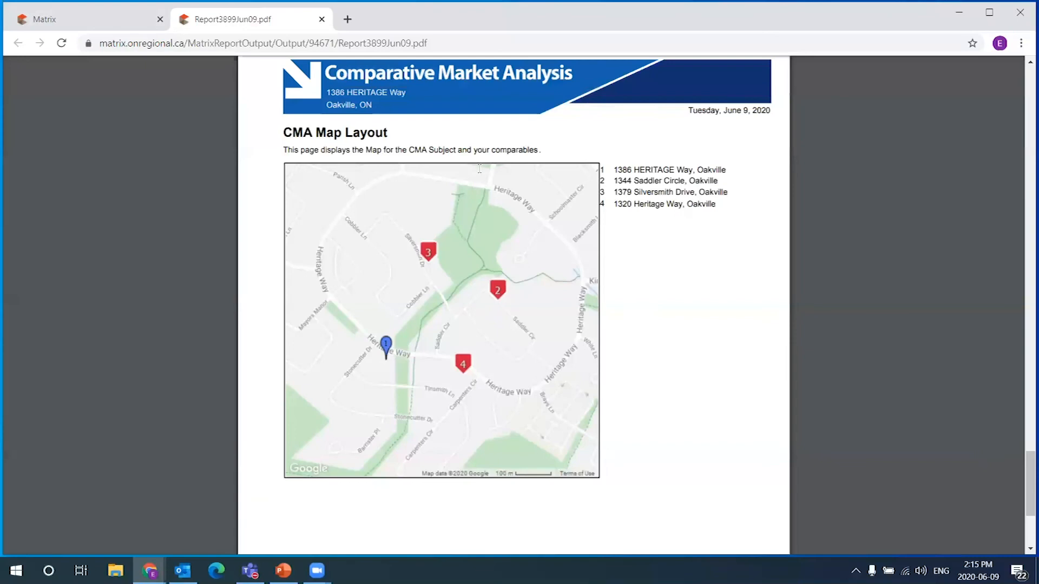
click(259, 20)
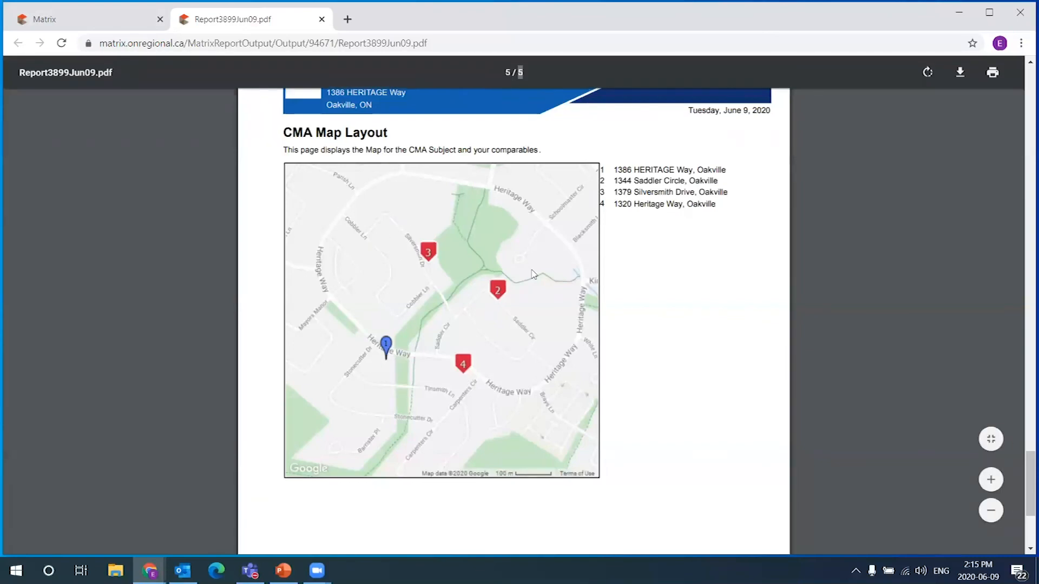
click(127, 25)
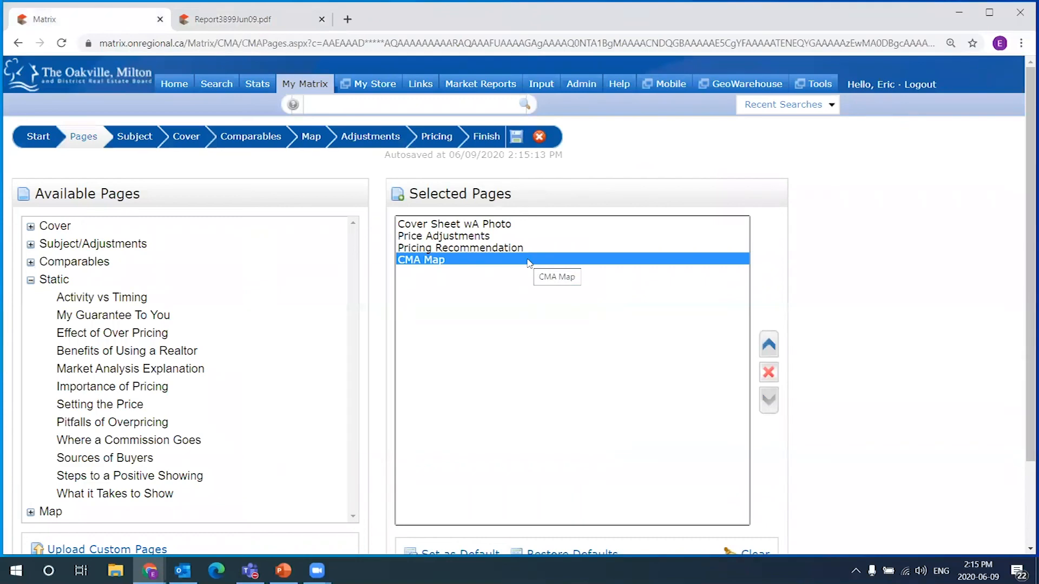
Collapse the Static group and click through the four pages in the Selected Pages list
click(31, 280)
scroll(246, 250, down, 2)
scroll(324, 281, up, 1)
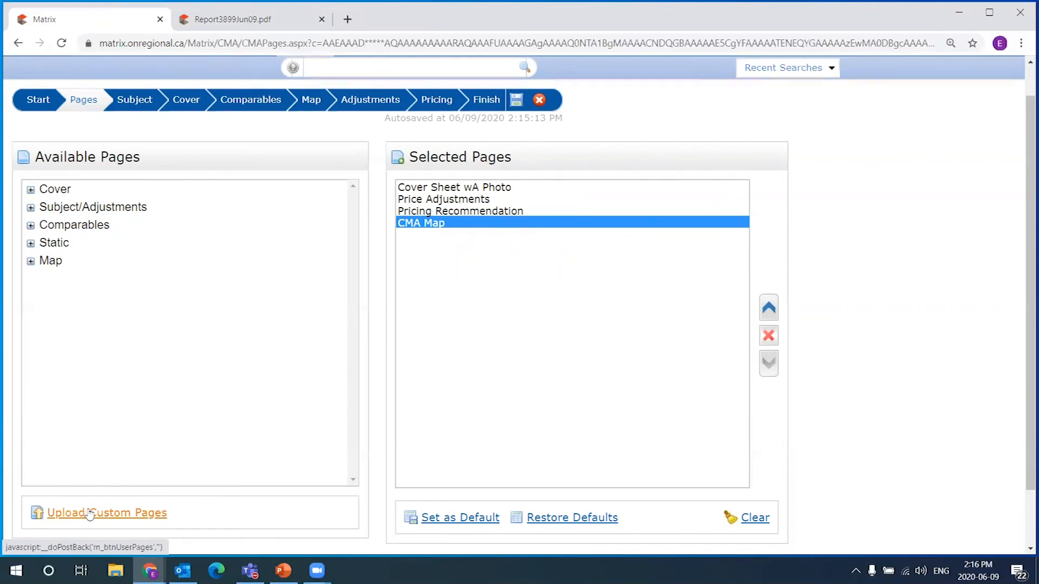
drag(468, 190, 453, 237)
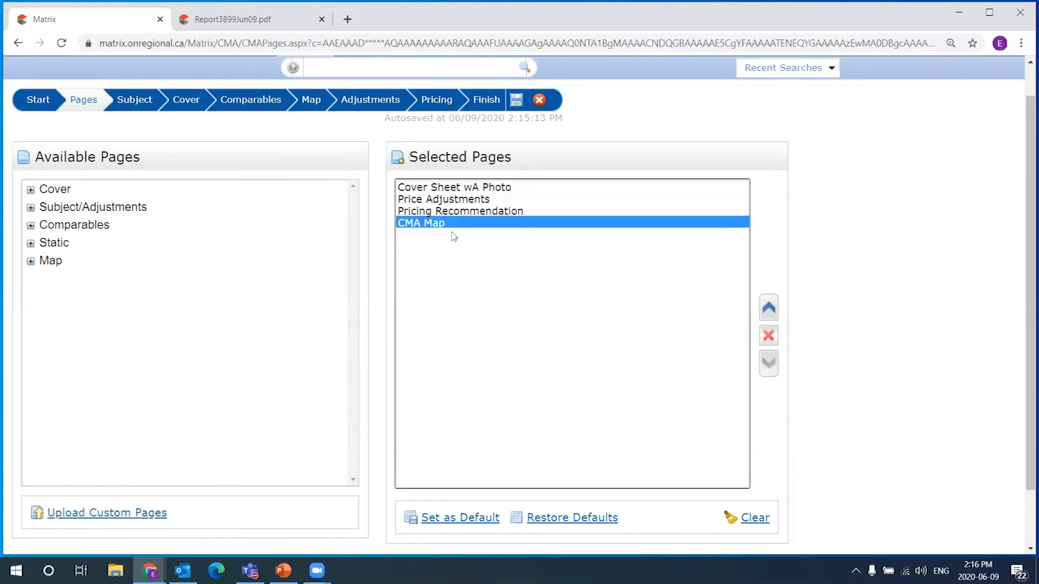
click(463, 190)
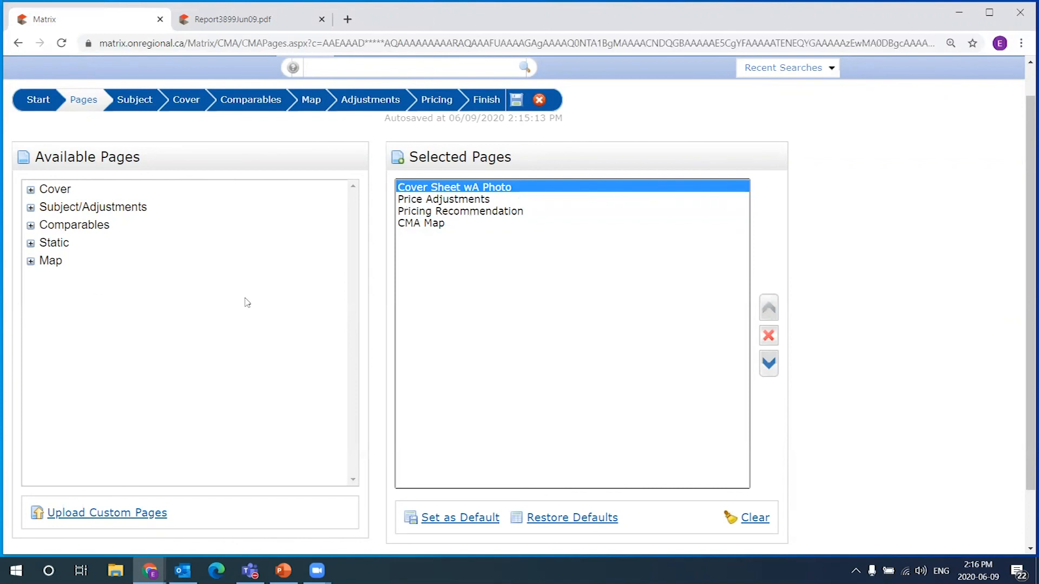
click(447, 212)
click(433, 225)
click(454, 201)
click(447, 190)
click(459, 221)
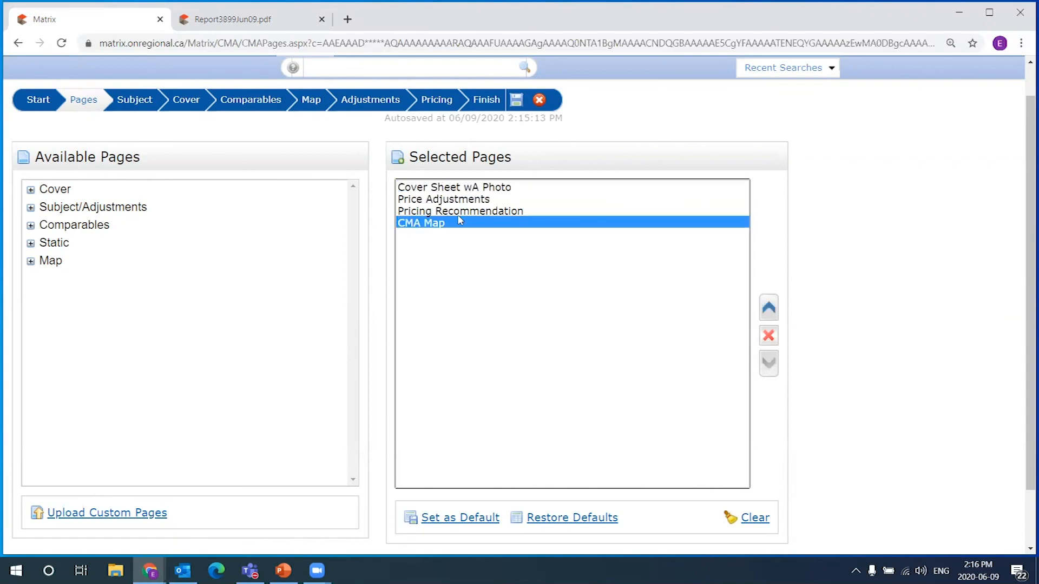
click(510, 212)
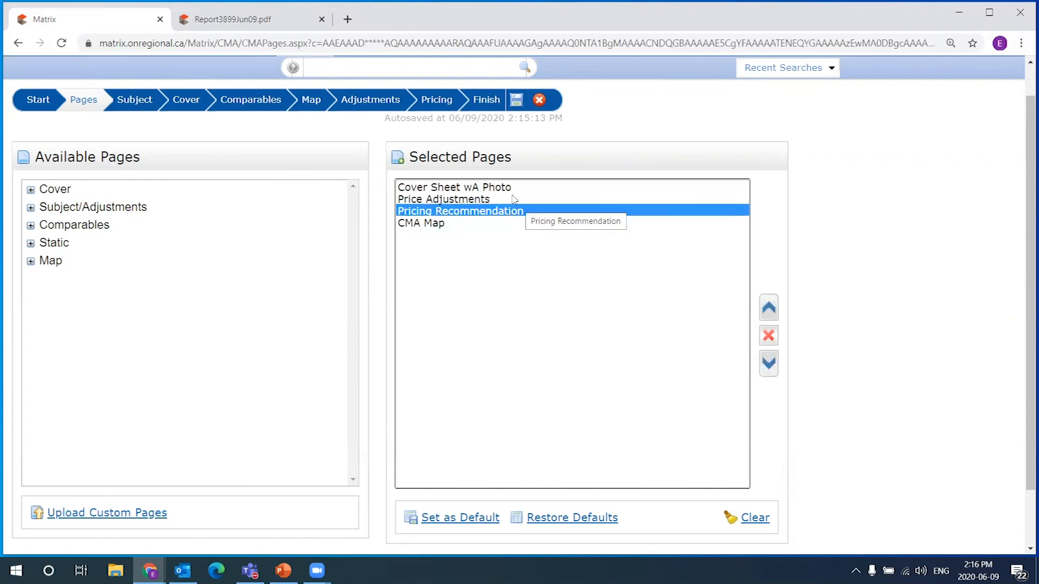
Confirm Cover Sheet wA Photo, Price Adjustments, Pricing Recommendation, CMA Map and save them as default
click(489, 190)
shift+click(456, 223)
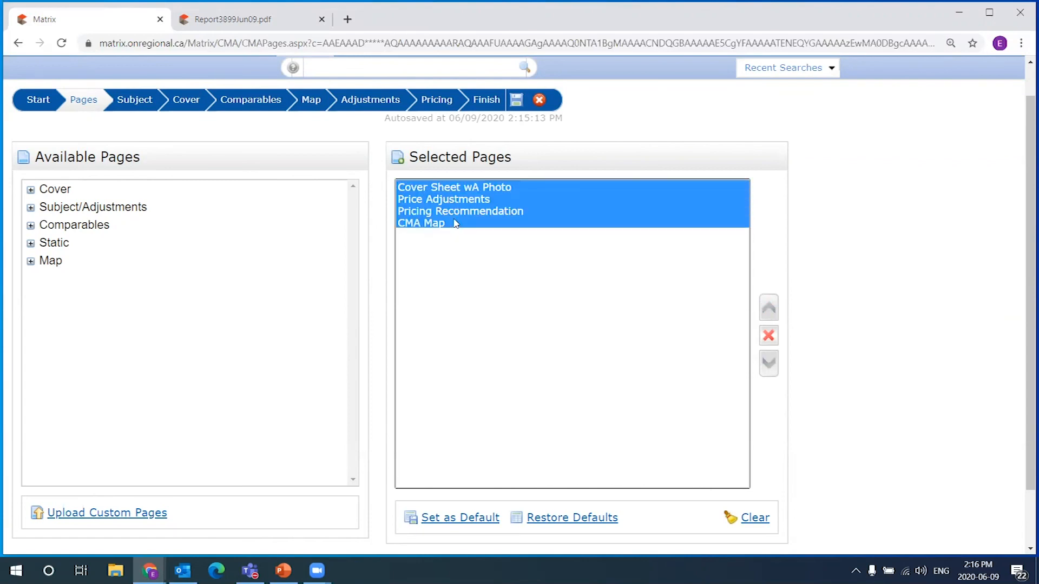
click(441, 193)
click(440, 223)
click(451, 187)
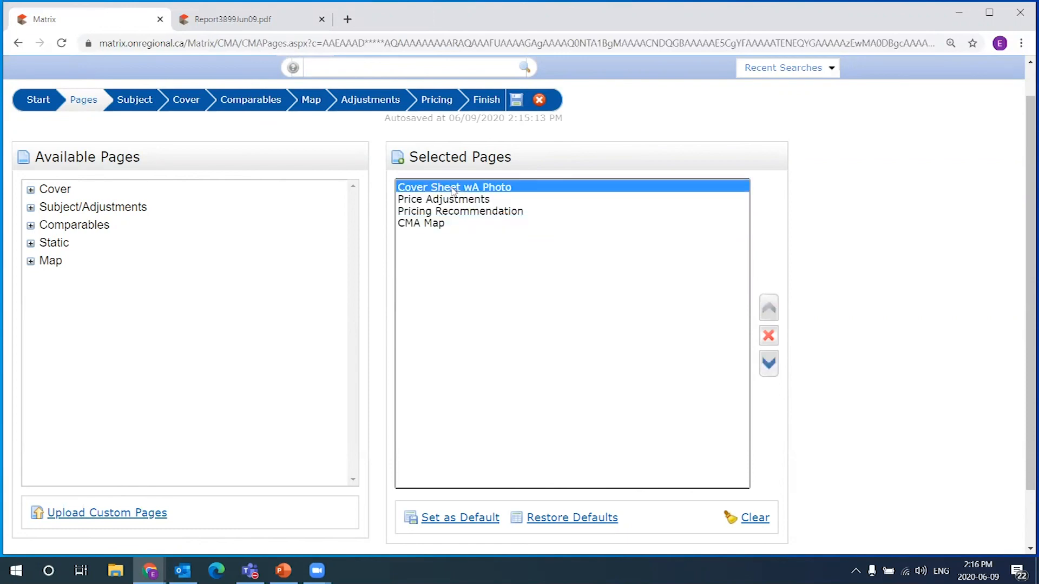
click(440, 201)
click(440, 211)
click(442, 222)
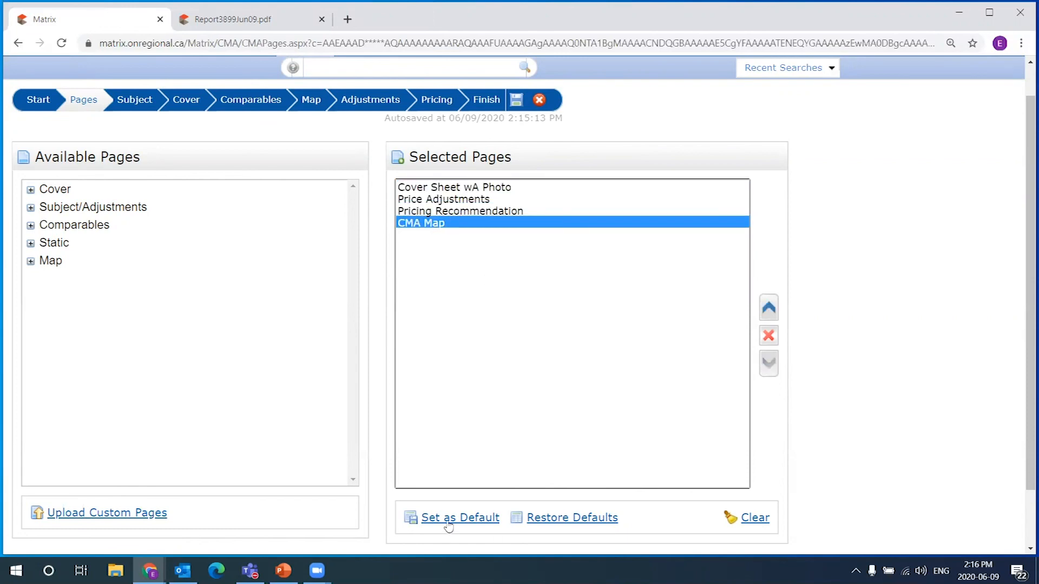
click(466, 519)
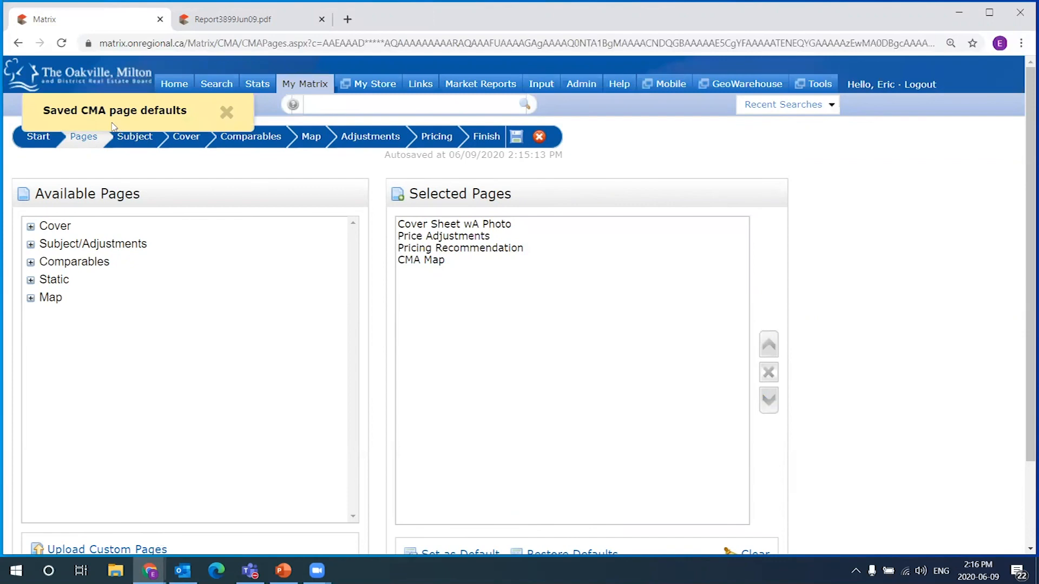
drag(45, 109, 186, 111)
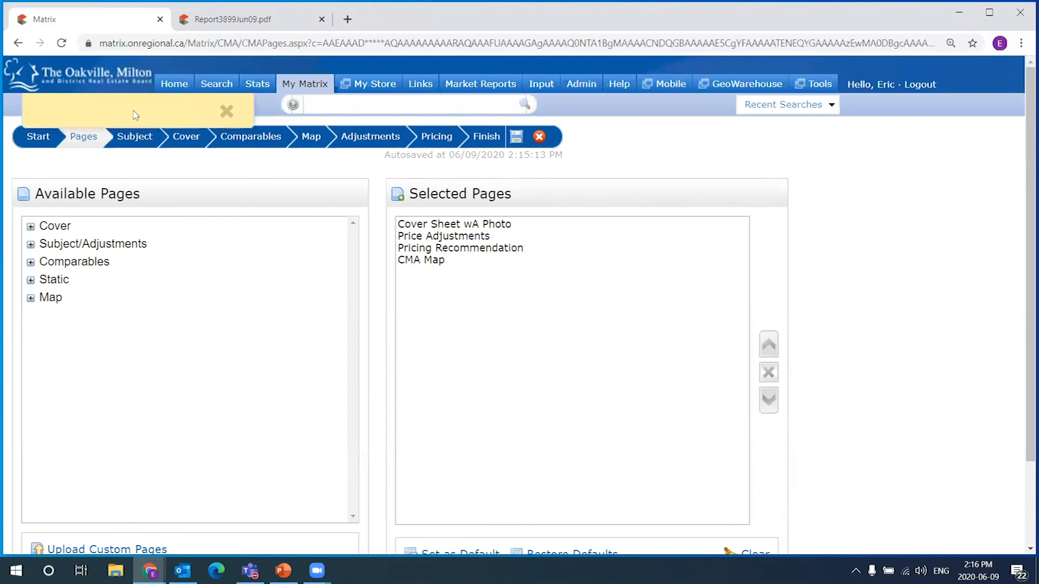
Review the four selected pages again after saving the defaults
scroll(839, 214, down, 1)
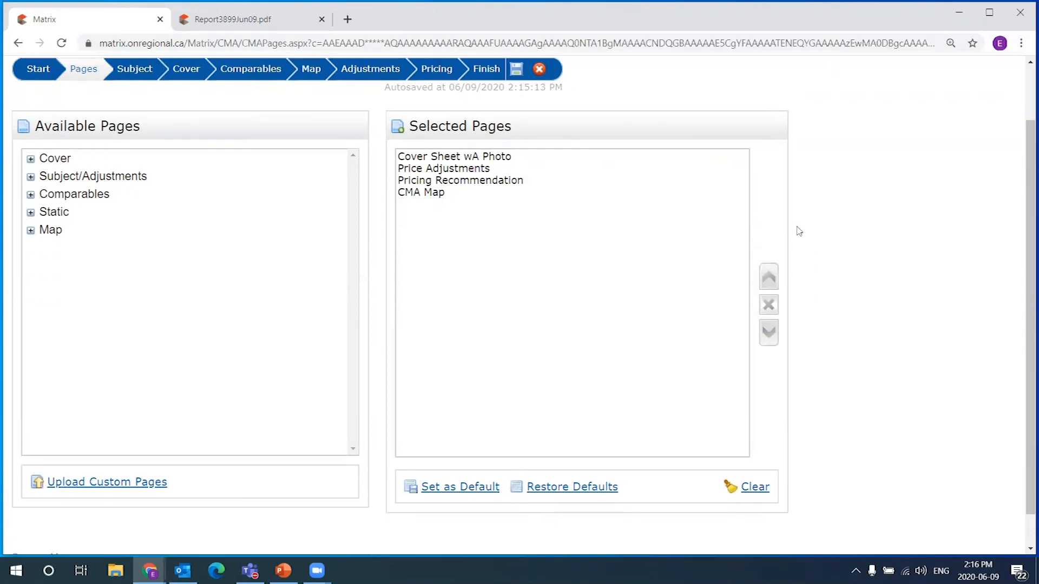
click(449, 180)
click(448, 193)
click(453, 169)
click(460, 157)
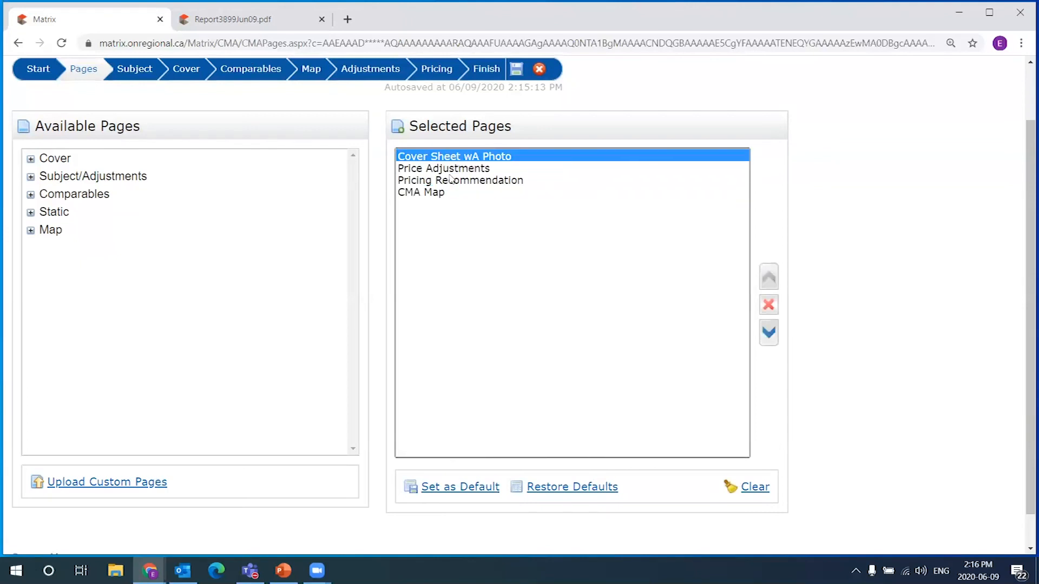
click(452, 180)
click(452, 158)
click(440, 194)
click(449, 157)
click(444, 192)
click(446, 182)
click(456, 166)
Recheck the selected pages and proceed to the CMA Finish summary
click(32, 213)
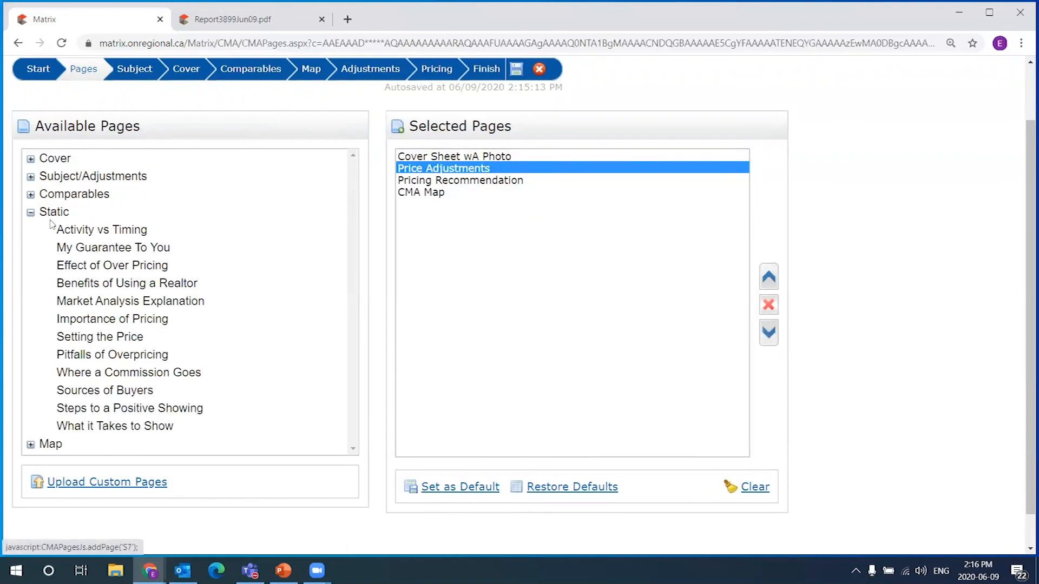
click(31, 212)
click(486, 157)
click(482, 182)
click(425, 192)
scroll(441, 218, up, 2)
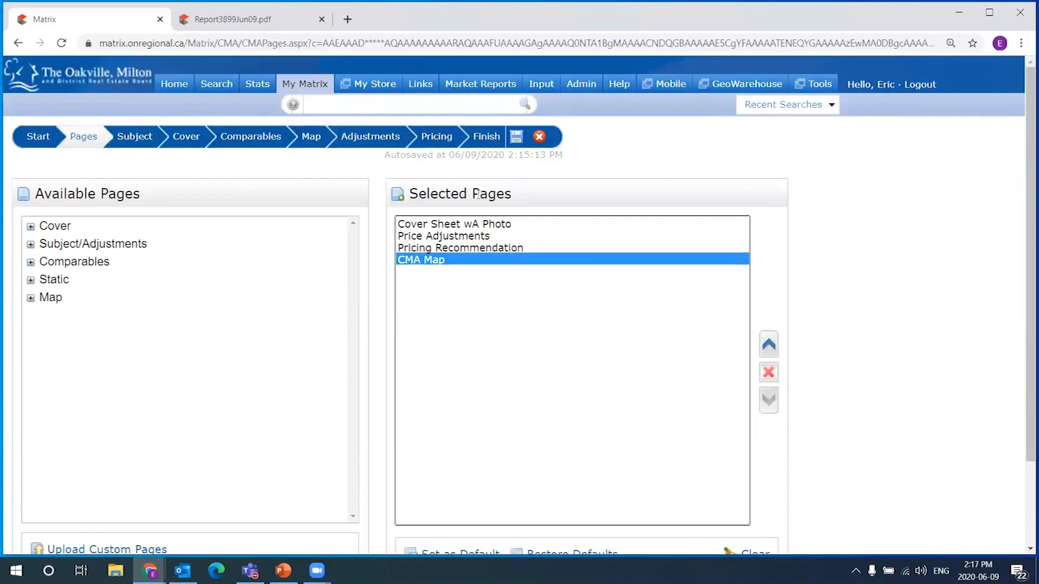
click(487, 137)
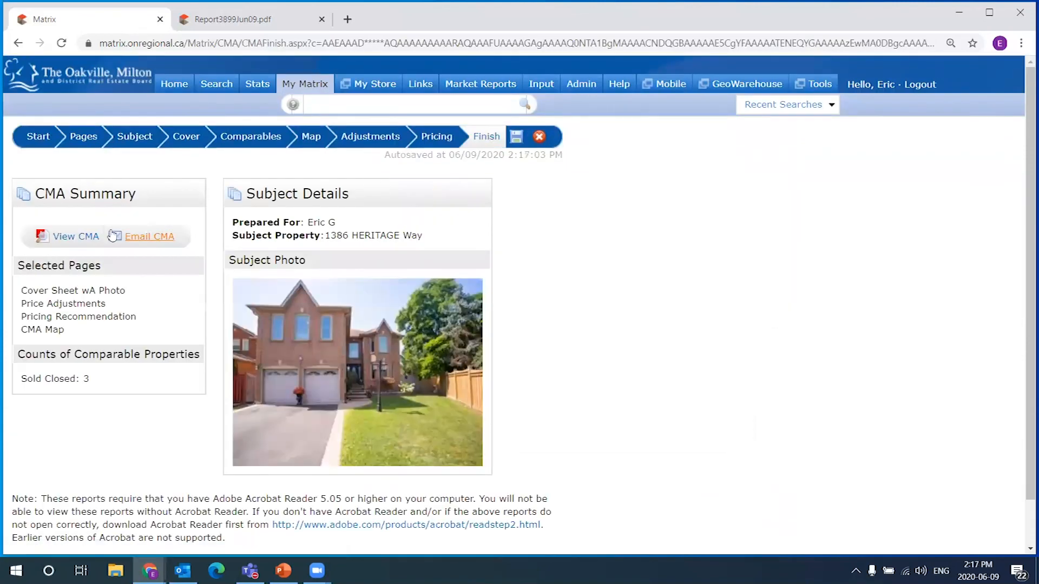
Save the CMA and check its saved-time label
click(516, 138)
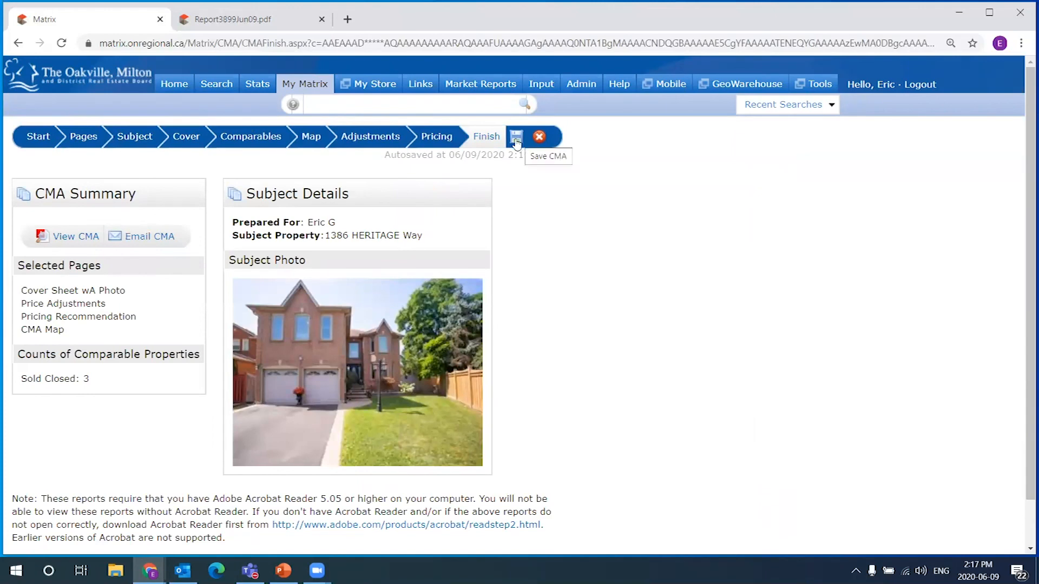
drag(562, 157, 398, 161)
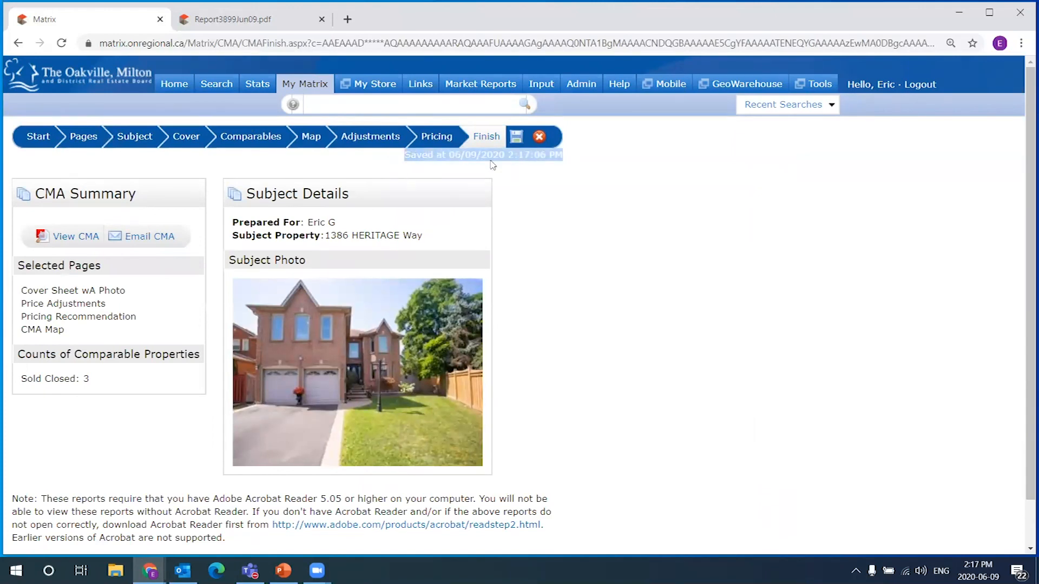
click(531, 157)
Look over the Email CMA form's subject and body, then return to the summary unsent
click(151, 241)
scroll(452, 251, down, 3)
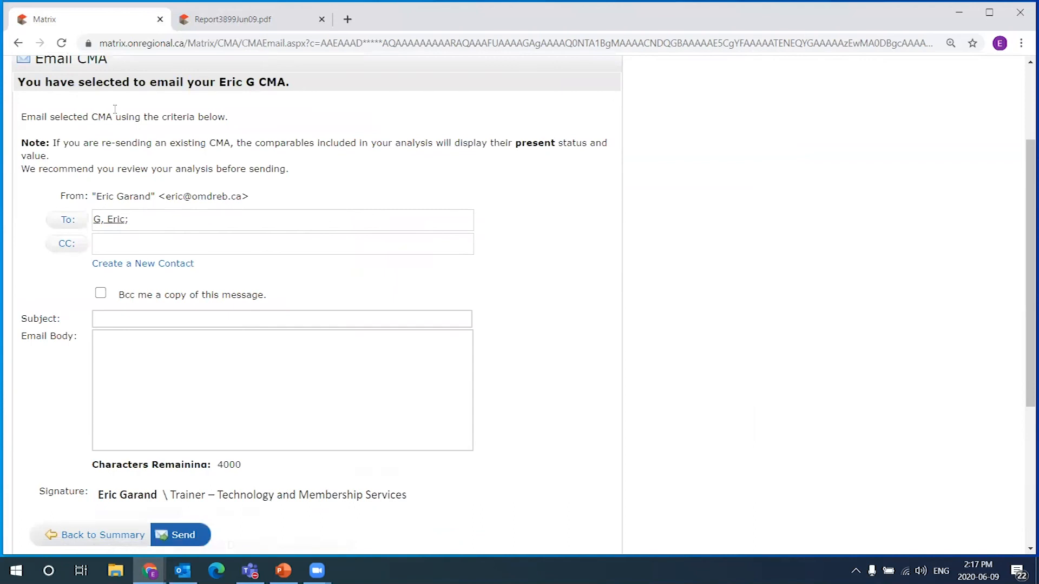
click(138, 352)
click(114, 318)
key(Tab)
click(116, 535)
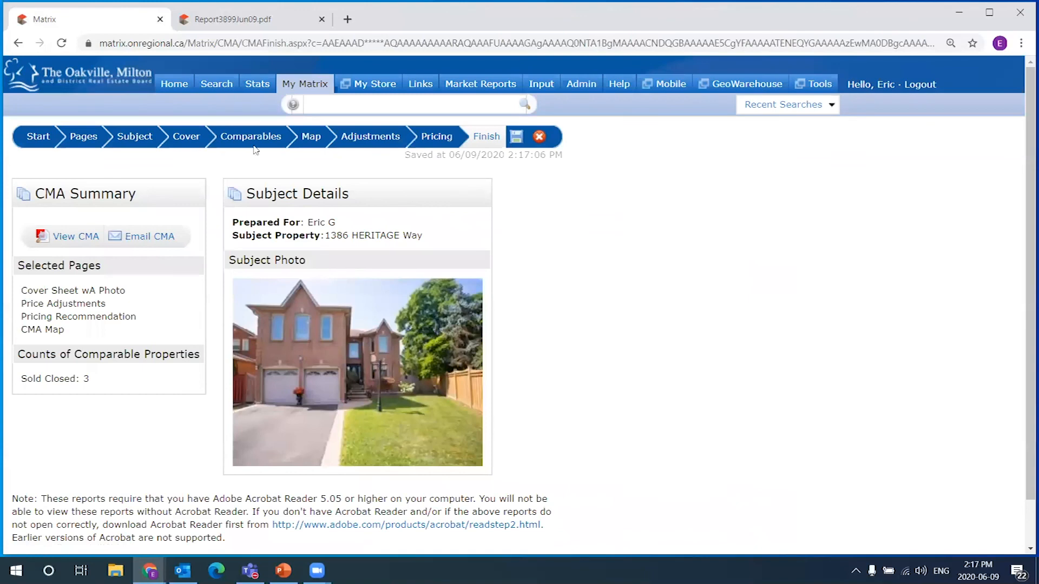
Close the old PDF, generate and review the new five-page Report6418Jun09.pdf, then close it
click(244, 19)
click(322, 19)
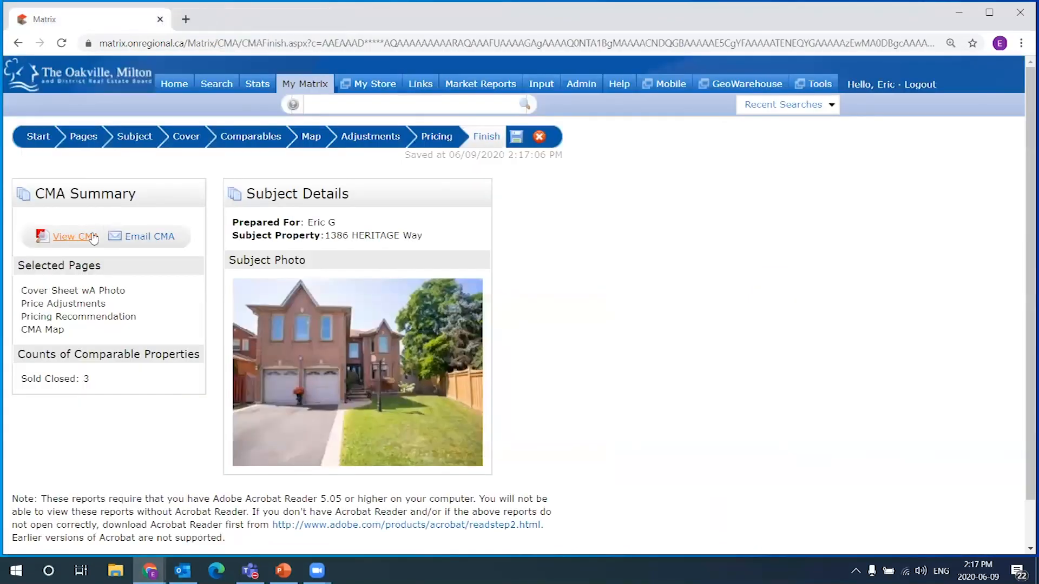
click(70, 237)
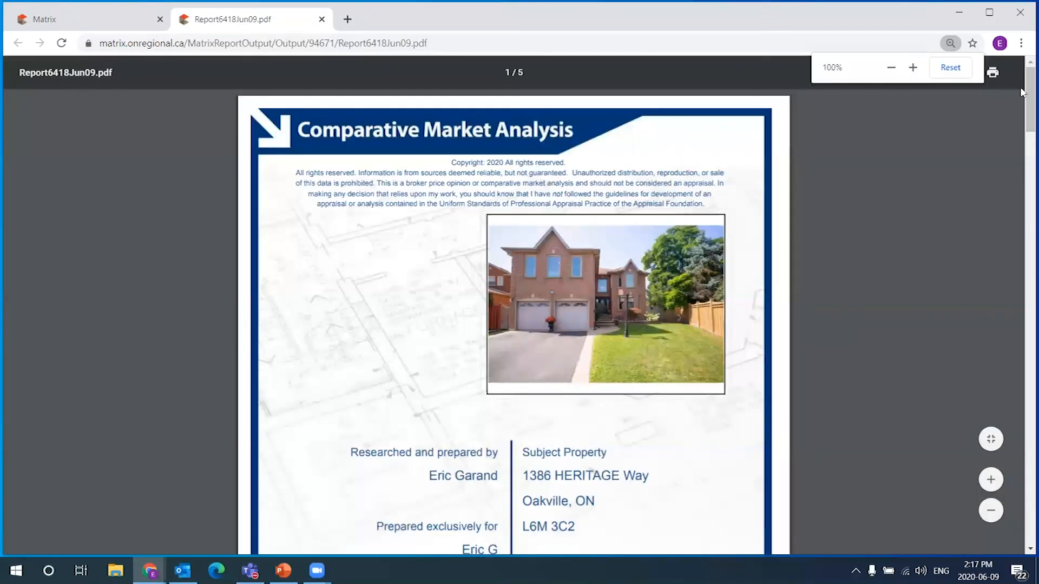
scroll(1021, 97, down, 4)
drag(1023, 125, 872, 57)
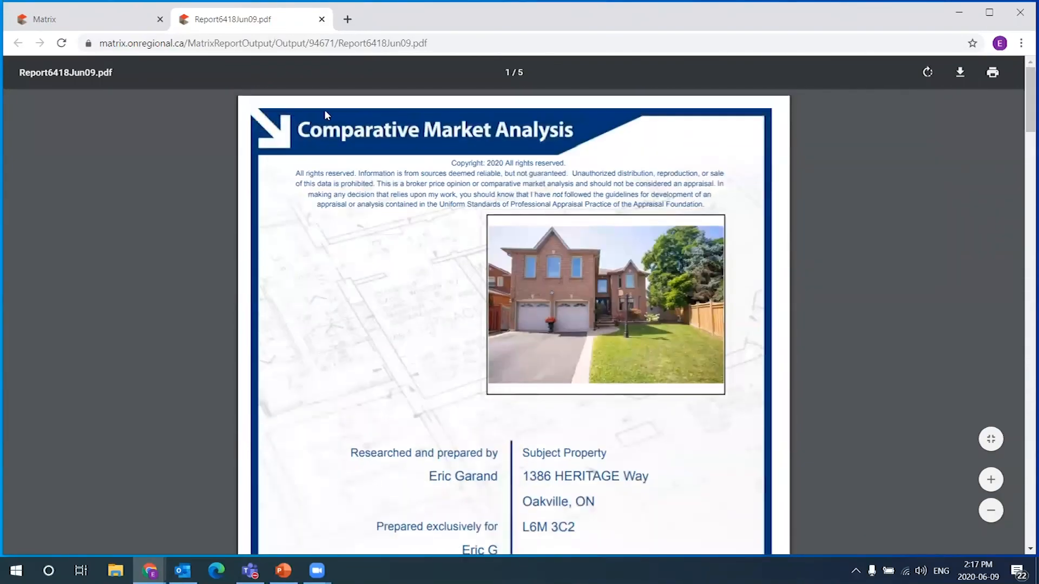
click(321, 19)
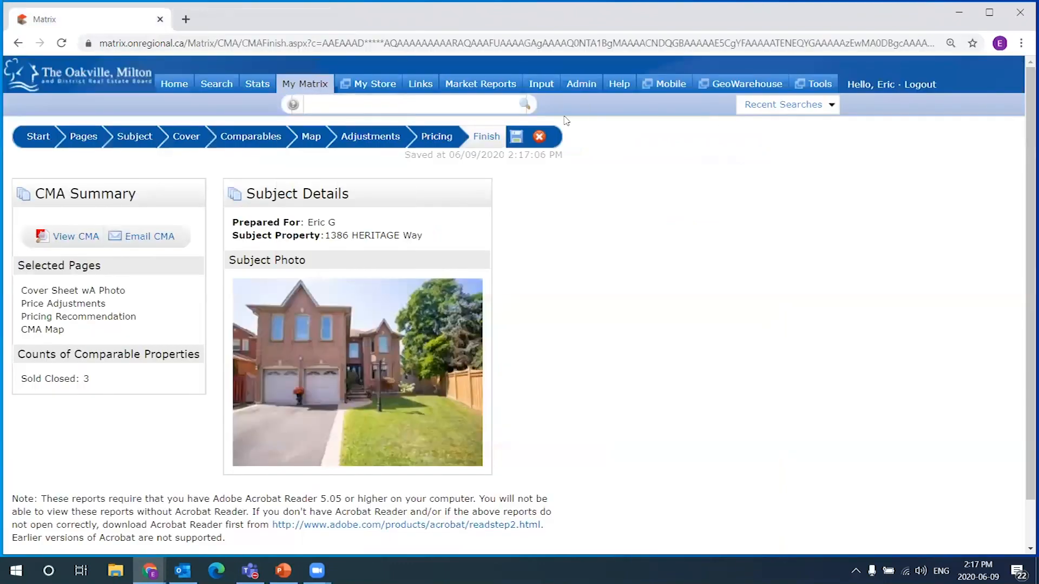
click(174, 84)
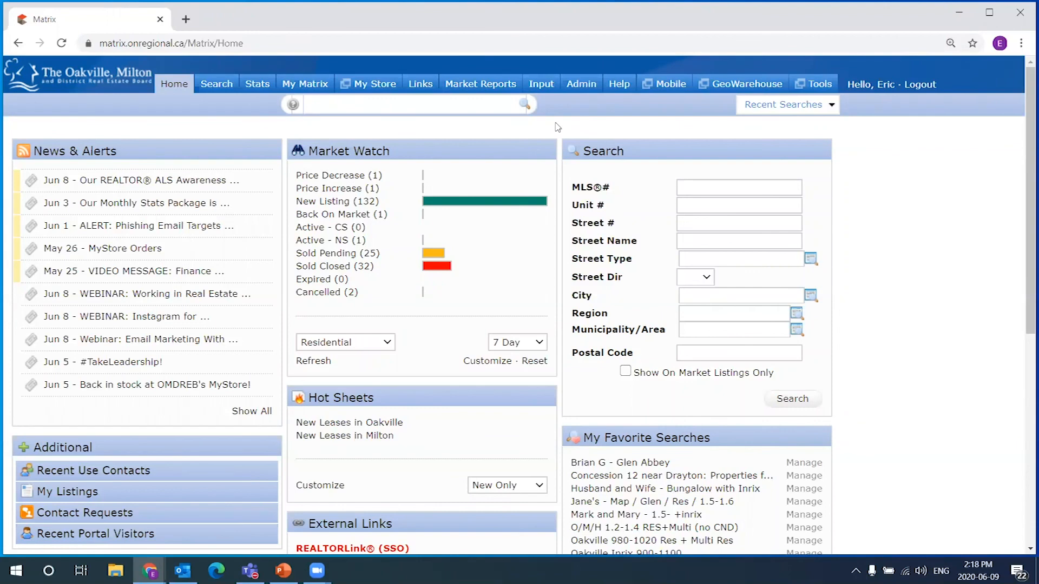
click(263, 87)
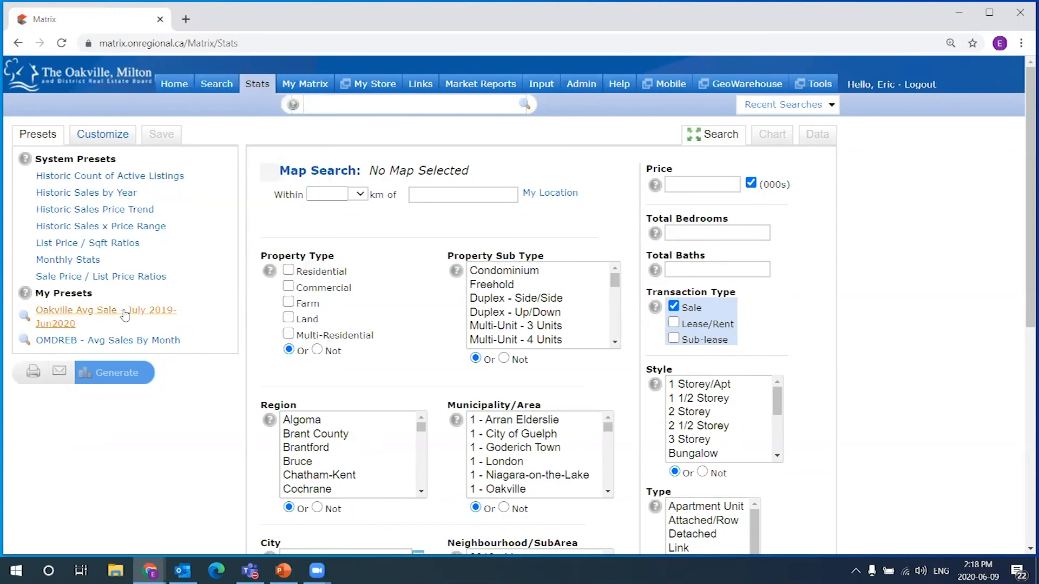
click(174, 84)
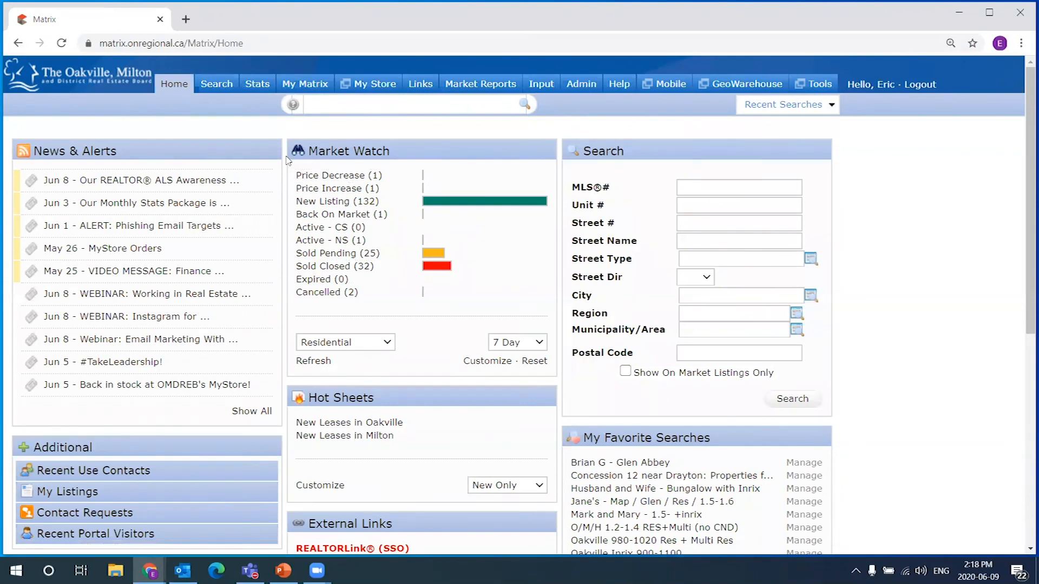
mouse_move(219, 85)
scroll(433, 138, down, 4)
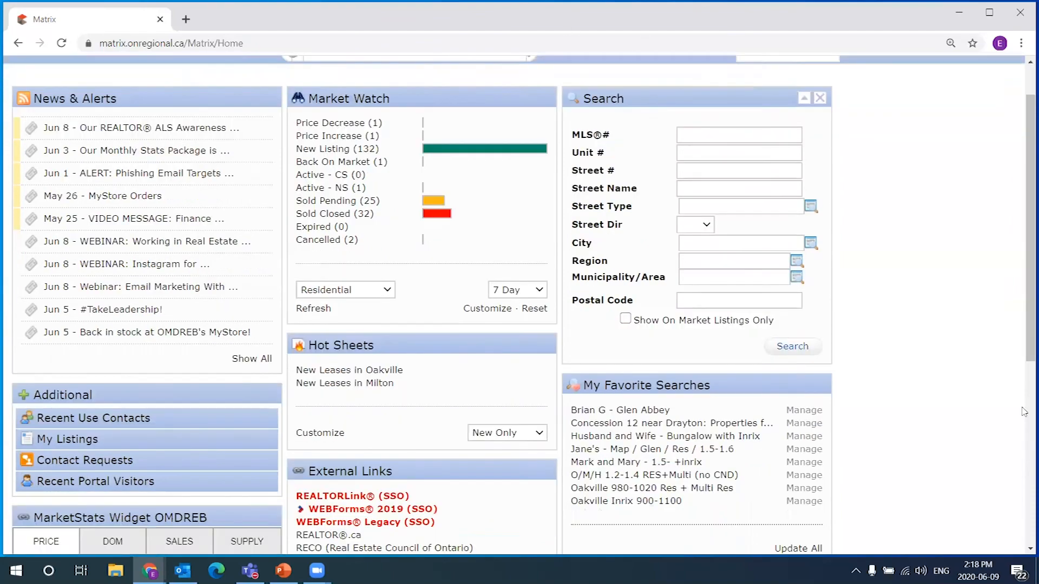
scroll(908, 406, down, 2)
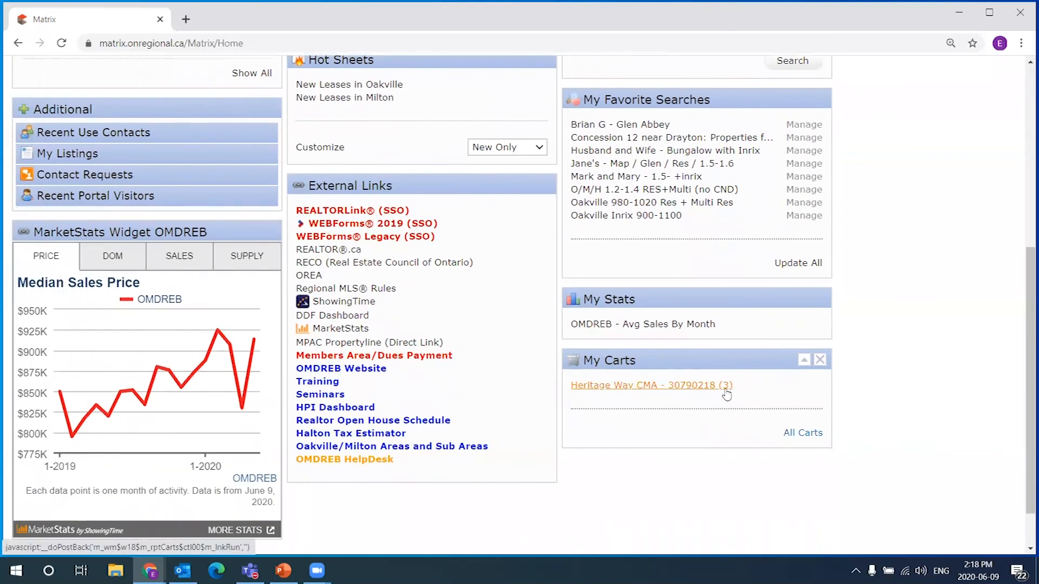
scroll(850, 416, up, 6)
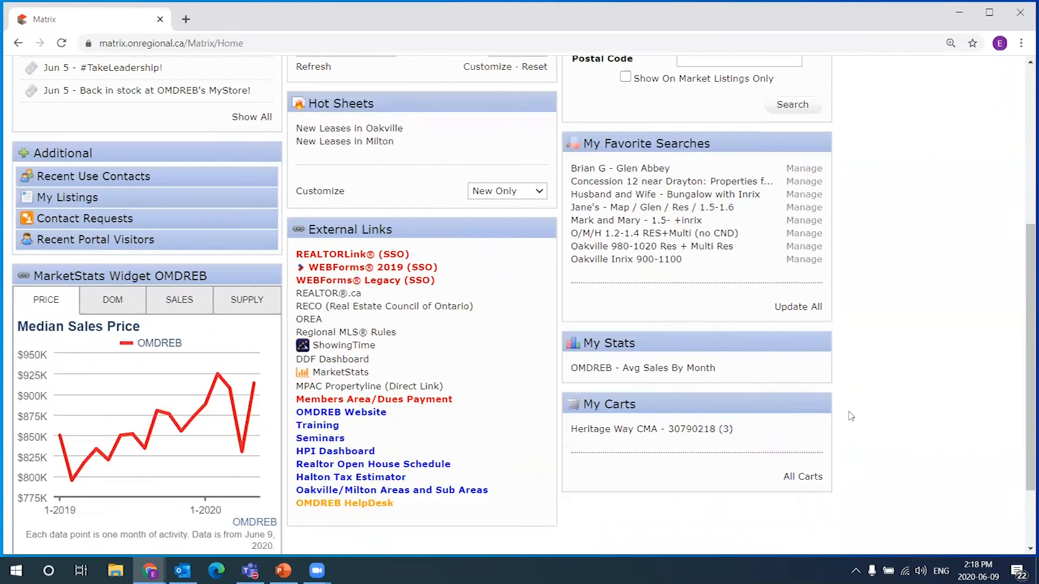
mouse_move(301, 85)
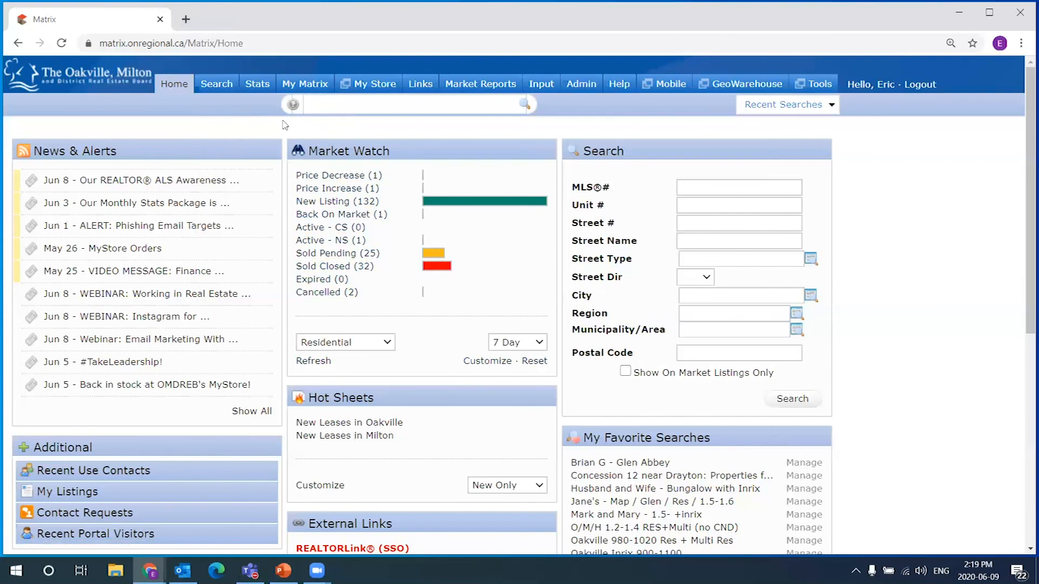
Open the OMDREB board website (omdreb.ca) in a new browser tab
click(189, 21)
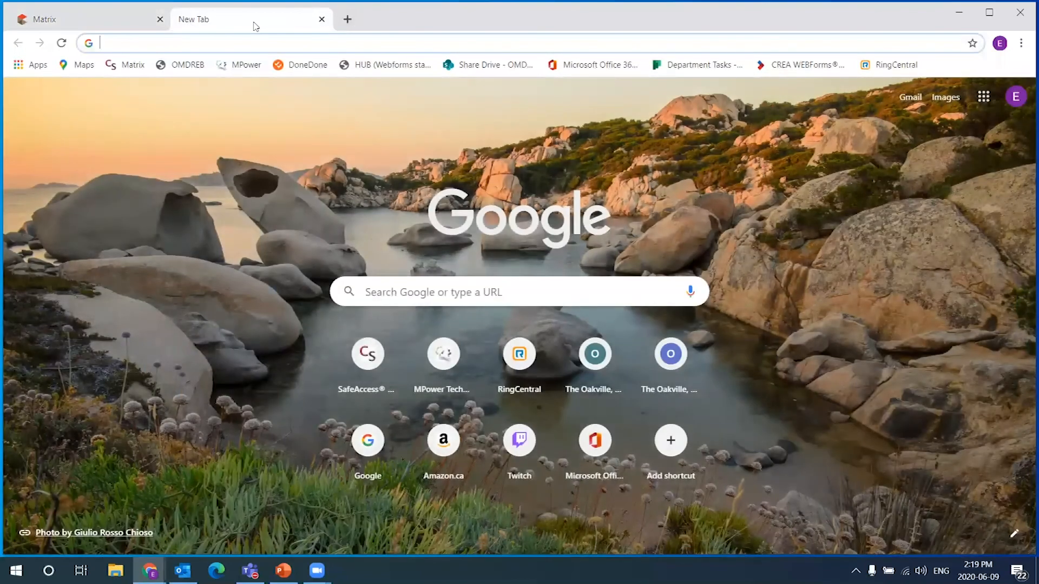
text(omdreb.ca)
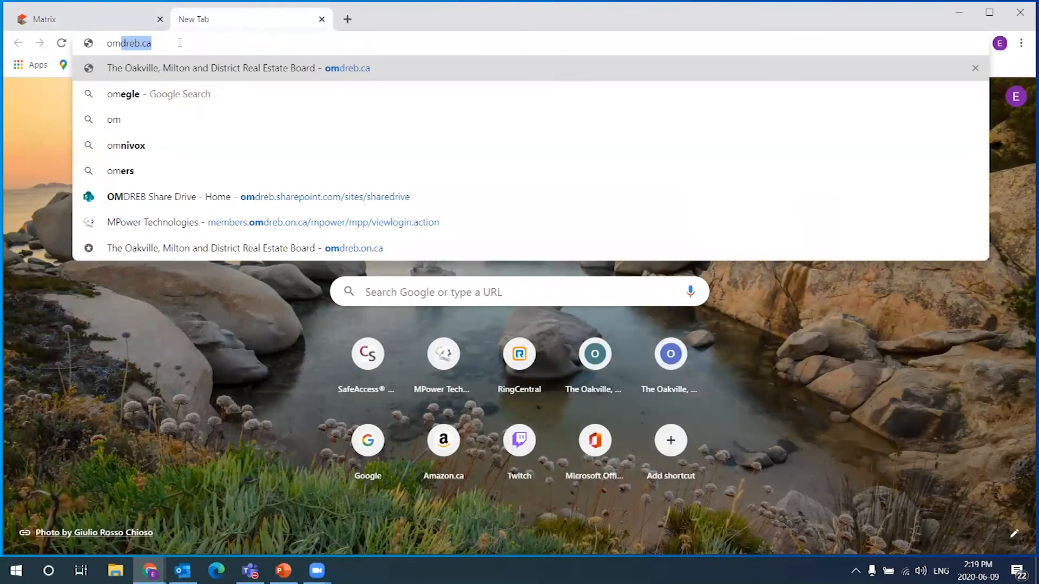
key(Return)
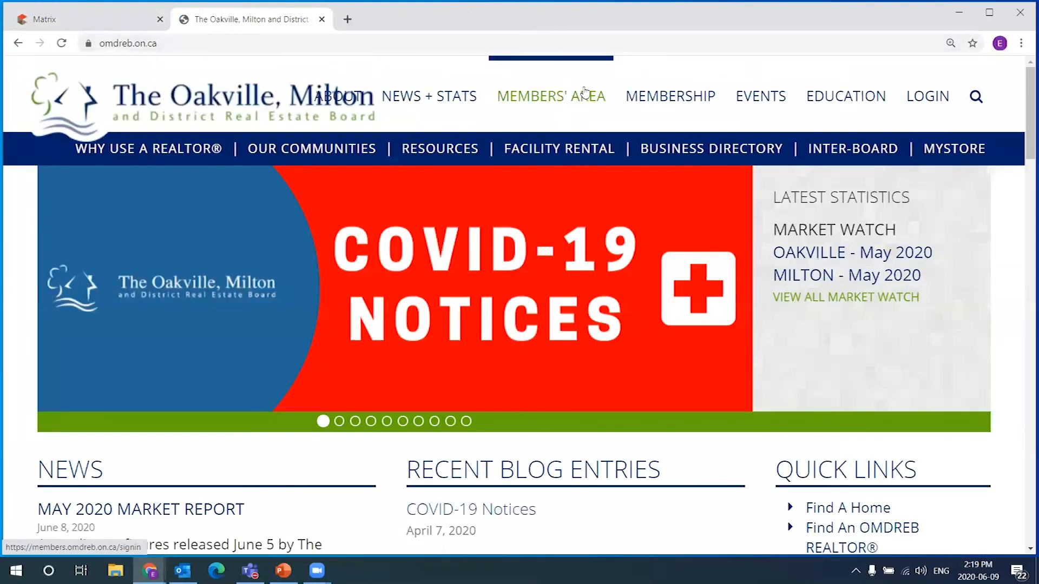
Sign in to the Members' Area with the member user ID and password
click(562, 102)
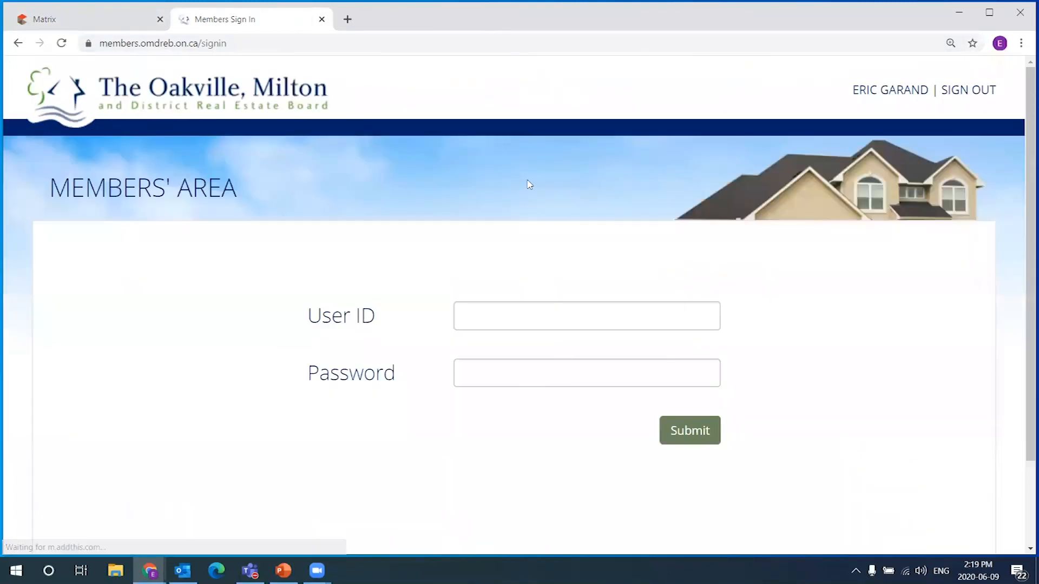
click(576, 319)
text(om21657)
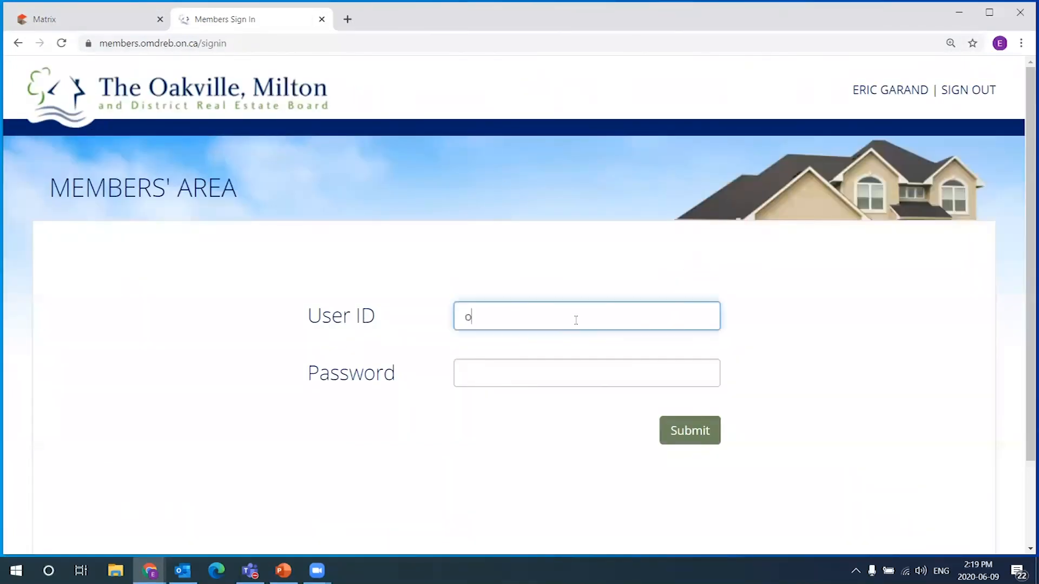
key(Tab)
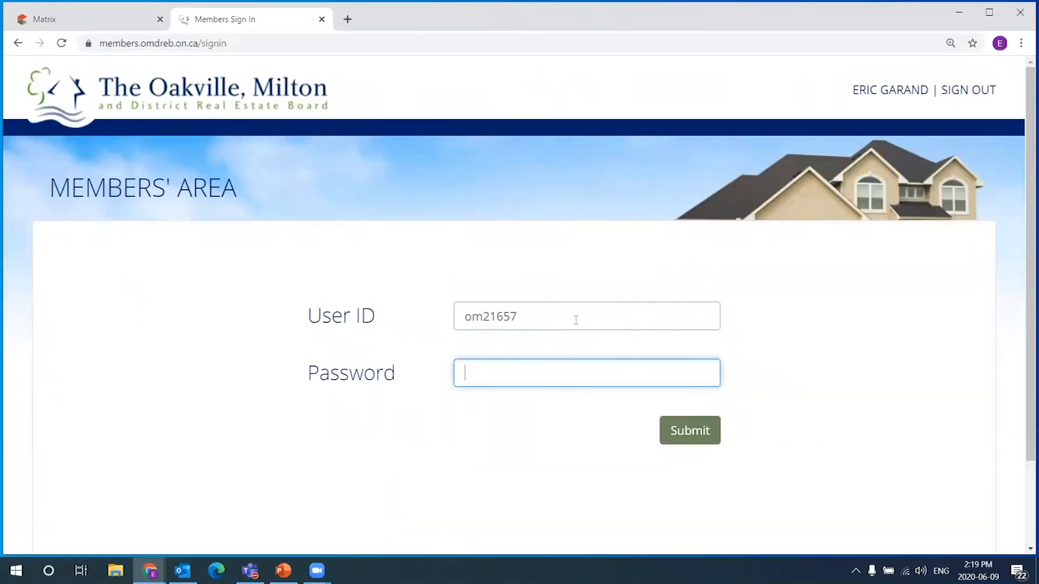
text(••••••••••)
key(Return)
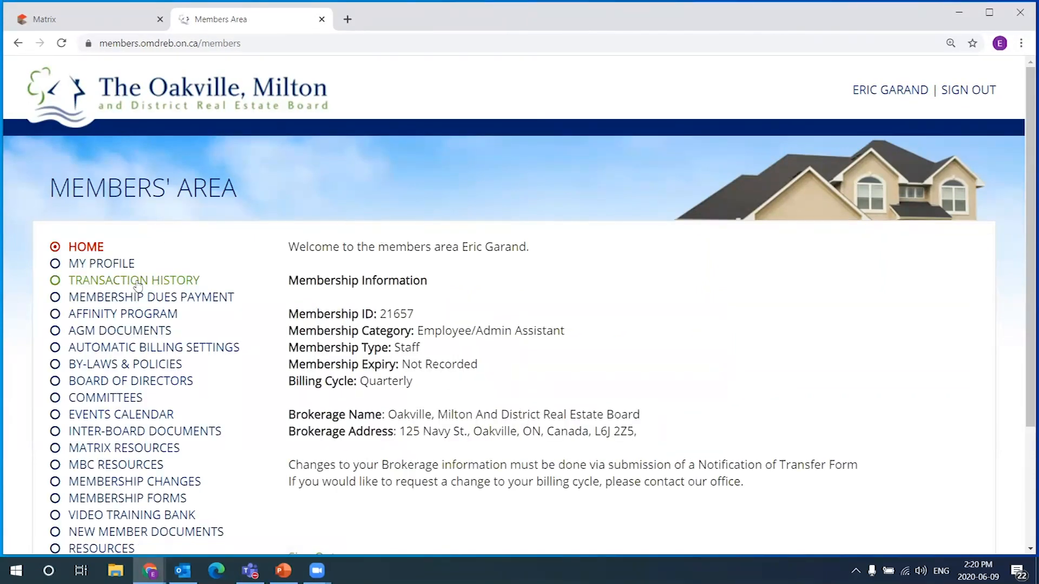
scroll(276, 322, down, 3)
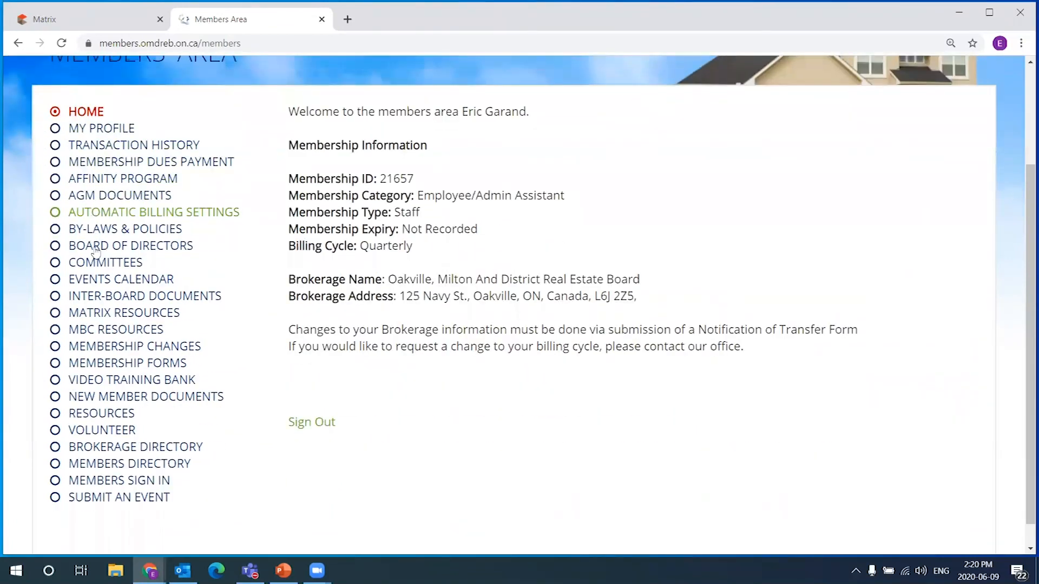
Open the Video Training Bank and read the 60- and 120-minute Stats, Carts, and CMAs webinar notes
click(91, 384)
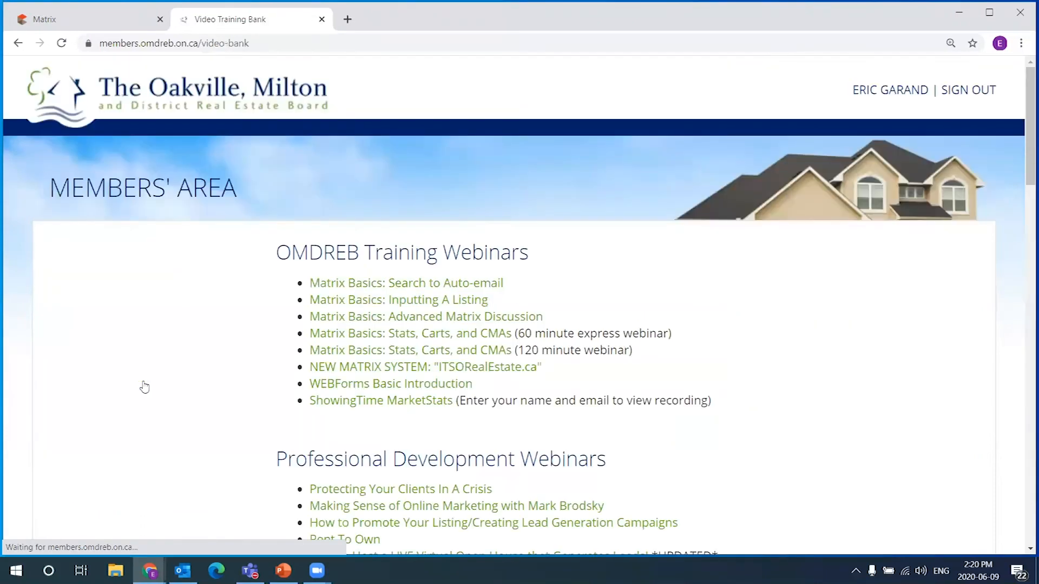
scroll(545, 236, down, 1)
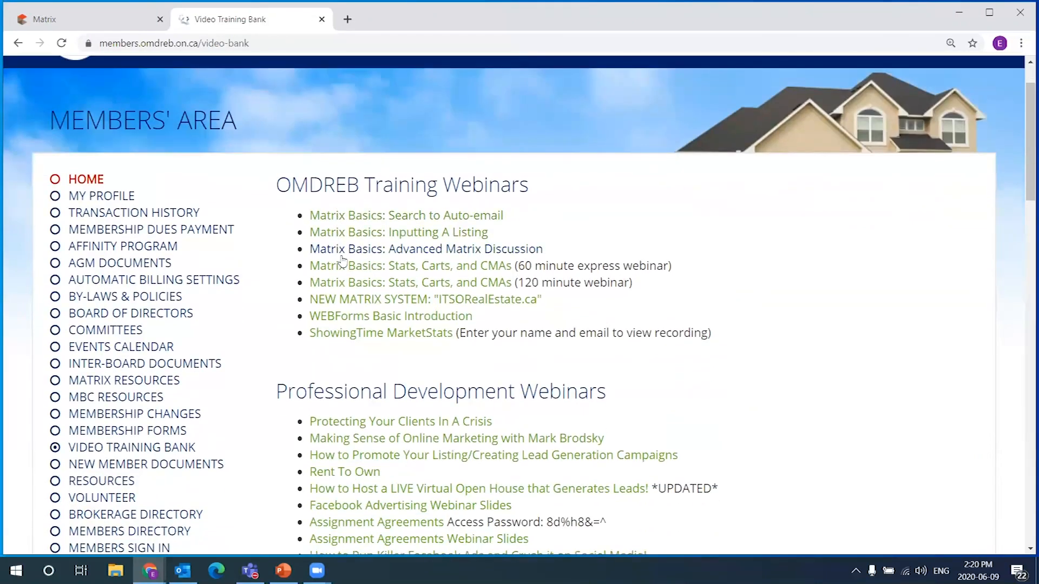
drag(366, 185, 550, 188)
click(557, 190)
scroll(559, 189, down, 1)
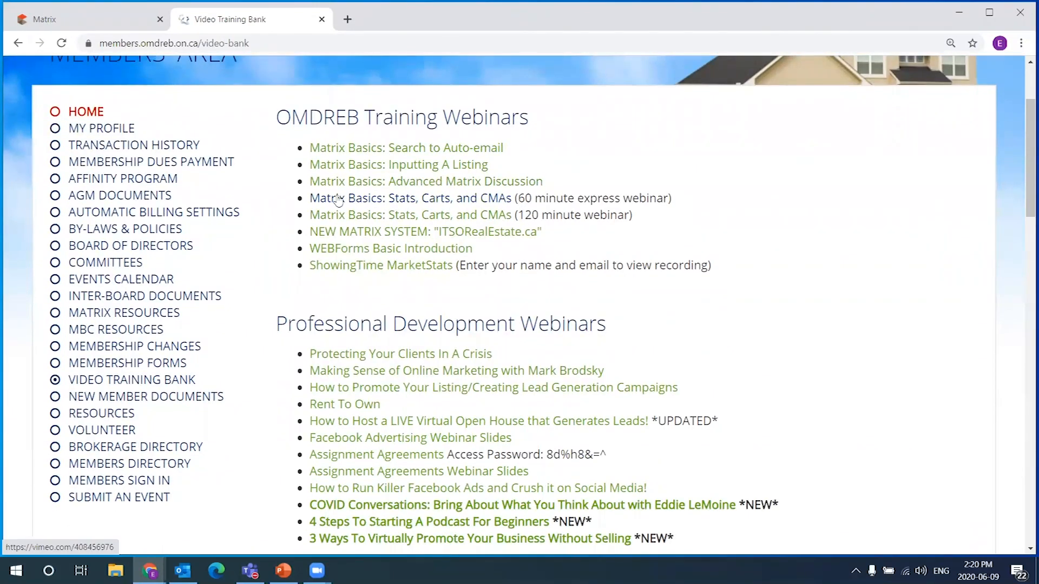
drag(520, 196, 642, 216)
drag(524, 198, 597, 194)
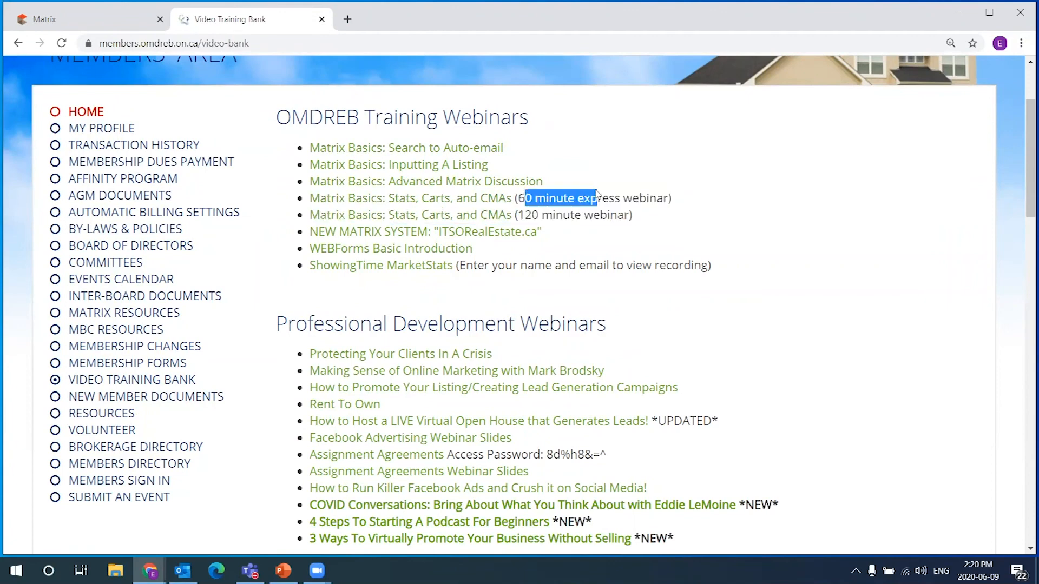
drag(519, 215, 658, 222)
click(668, 225)
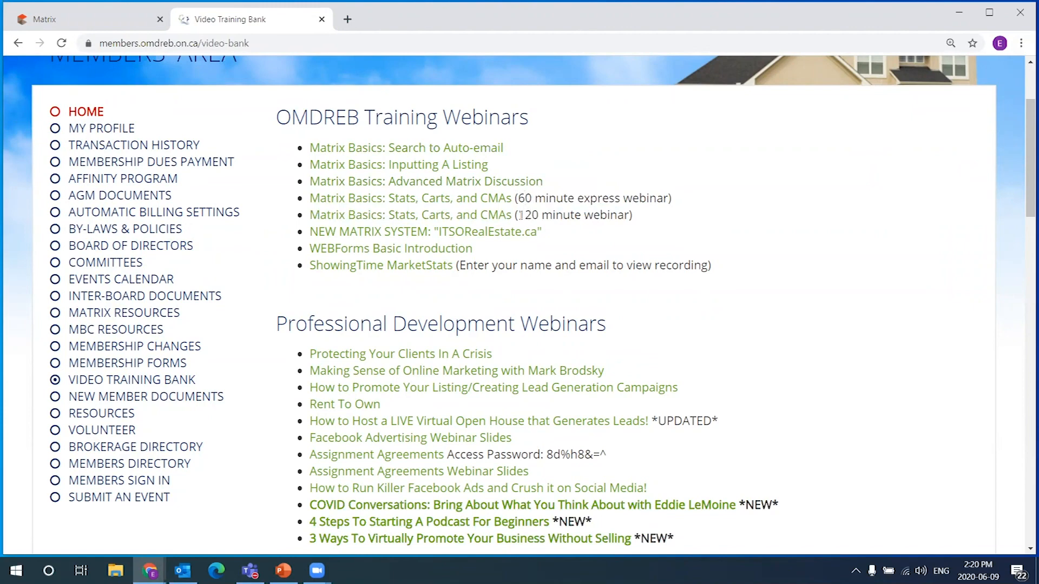
double_click(523, 199)
click(522, 205)
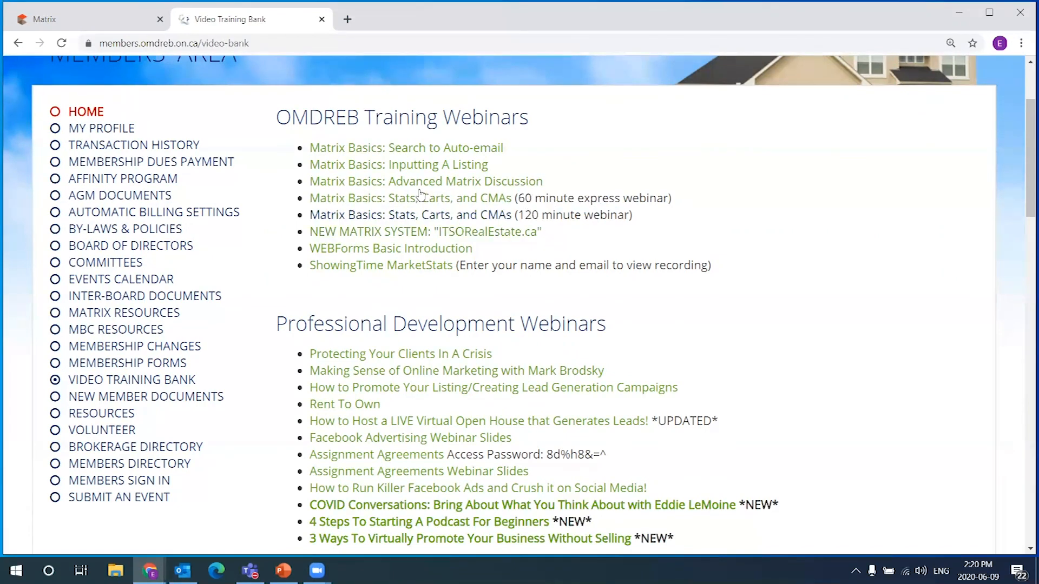
Play the 120-minute Stats, Carts, and CMAs webinar from 1:06:00, pause it and go back
click(402, 217)
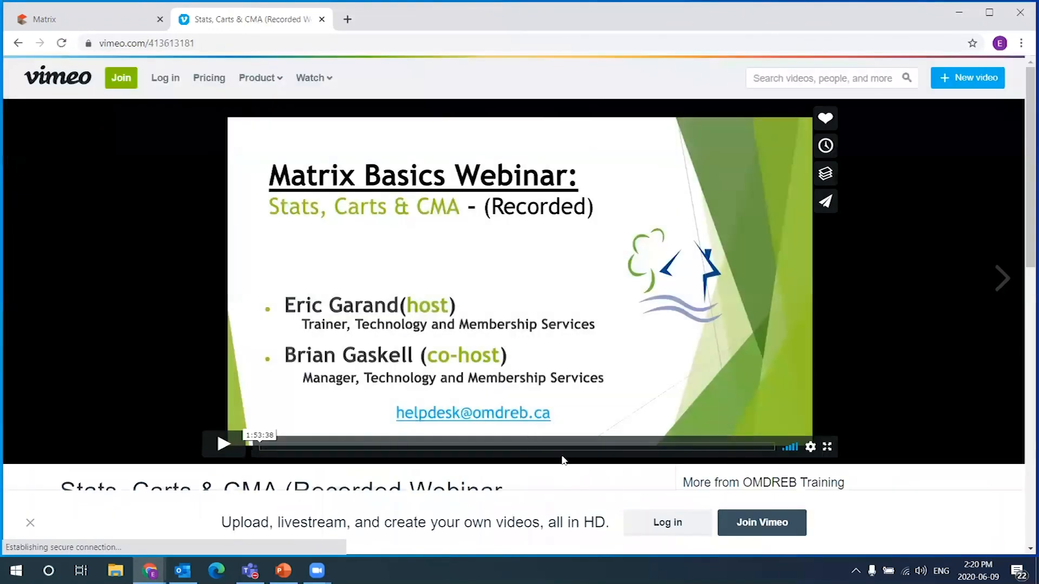
click(557, 447)
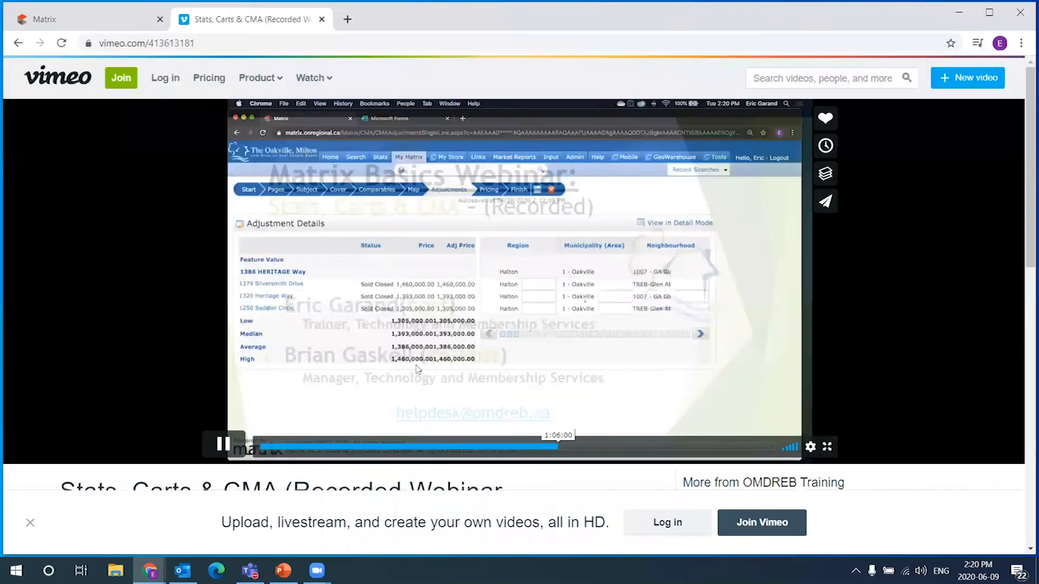
click(233, 452)
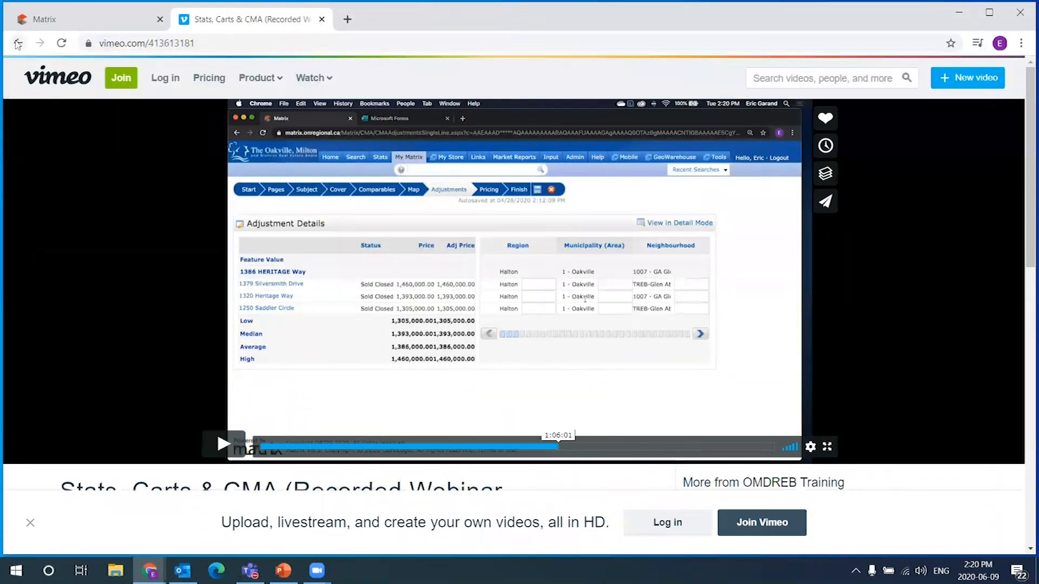
click(18, 43)
Review the Video Training Bank headings, including Professional Development Webinars
drag(292, 117, 502, 122)
click(536, 136)
scroll(601, 281, down, 1)
drag(289, 259, 584, 258)
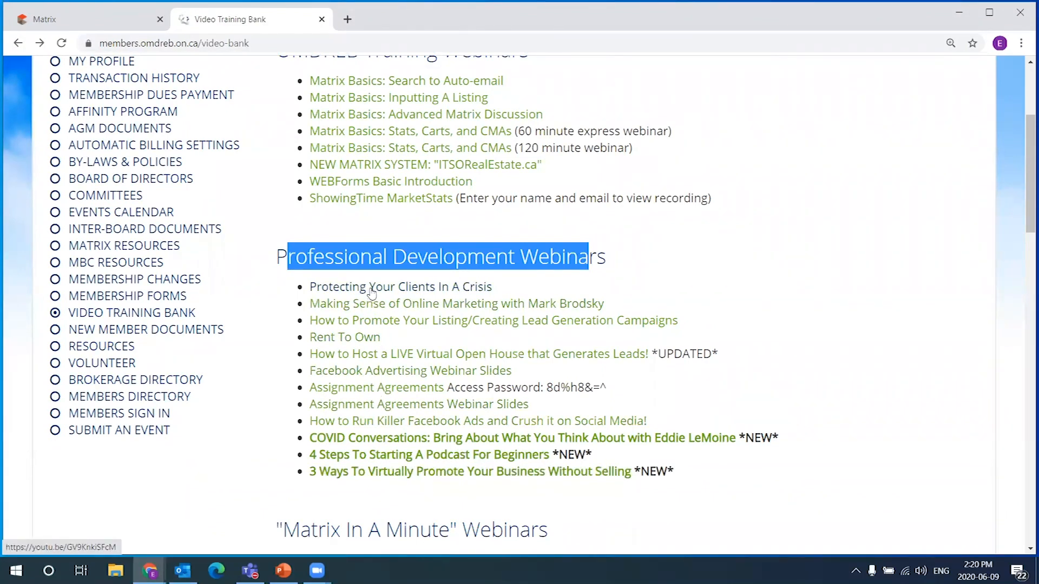
click(484, 281)
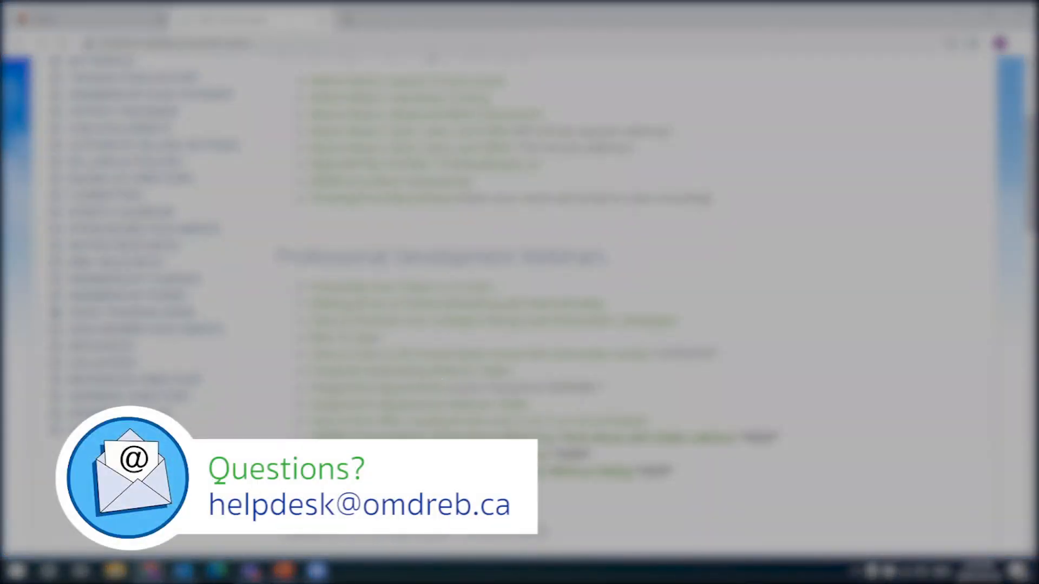
drag(289, 257, 586, 257)
click(584, 255)
scroll(433, 173, up, 1)
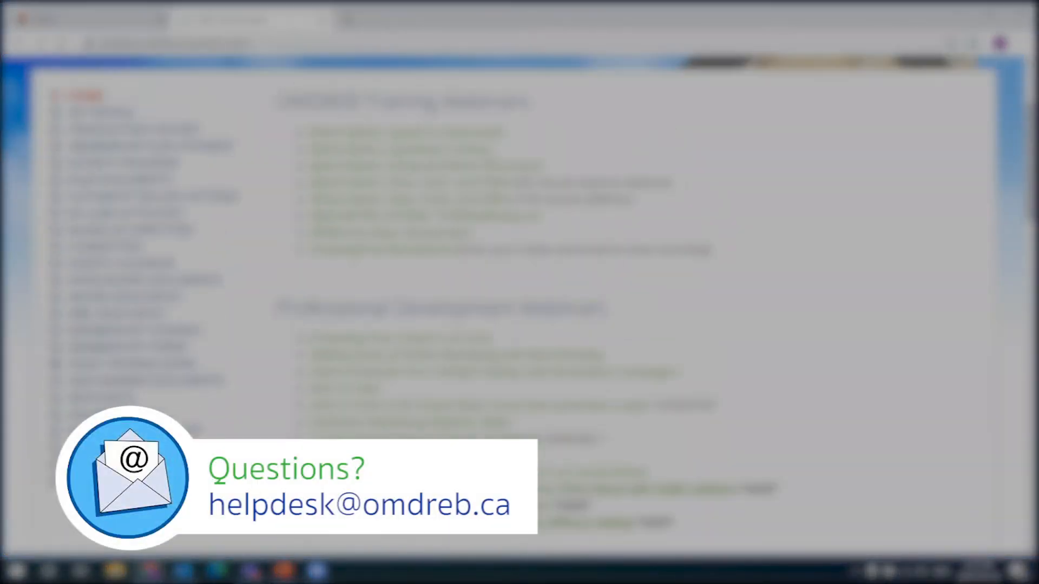